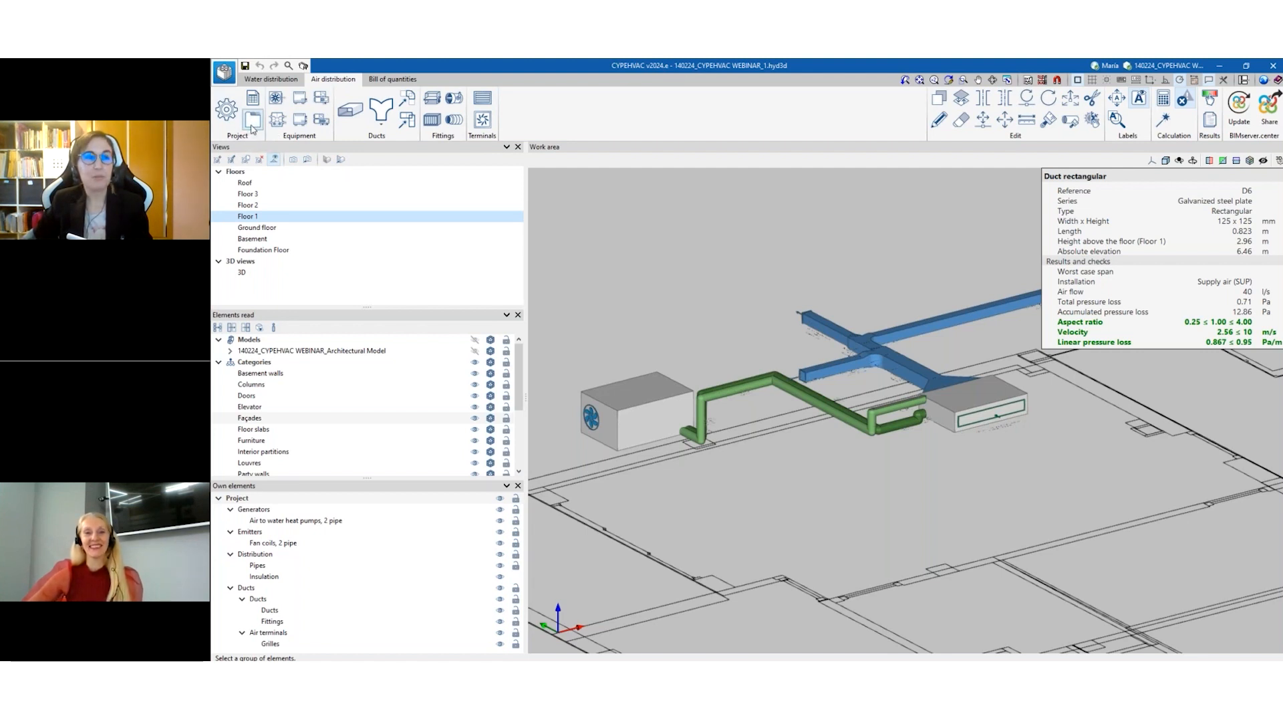
# Open the project's element library in a smaller window and collapse its water air conditioning, water distribution and air distribution groups.
pyautogui.click(252, 124)
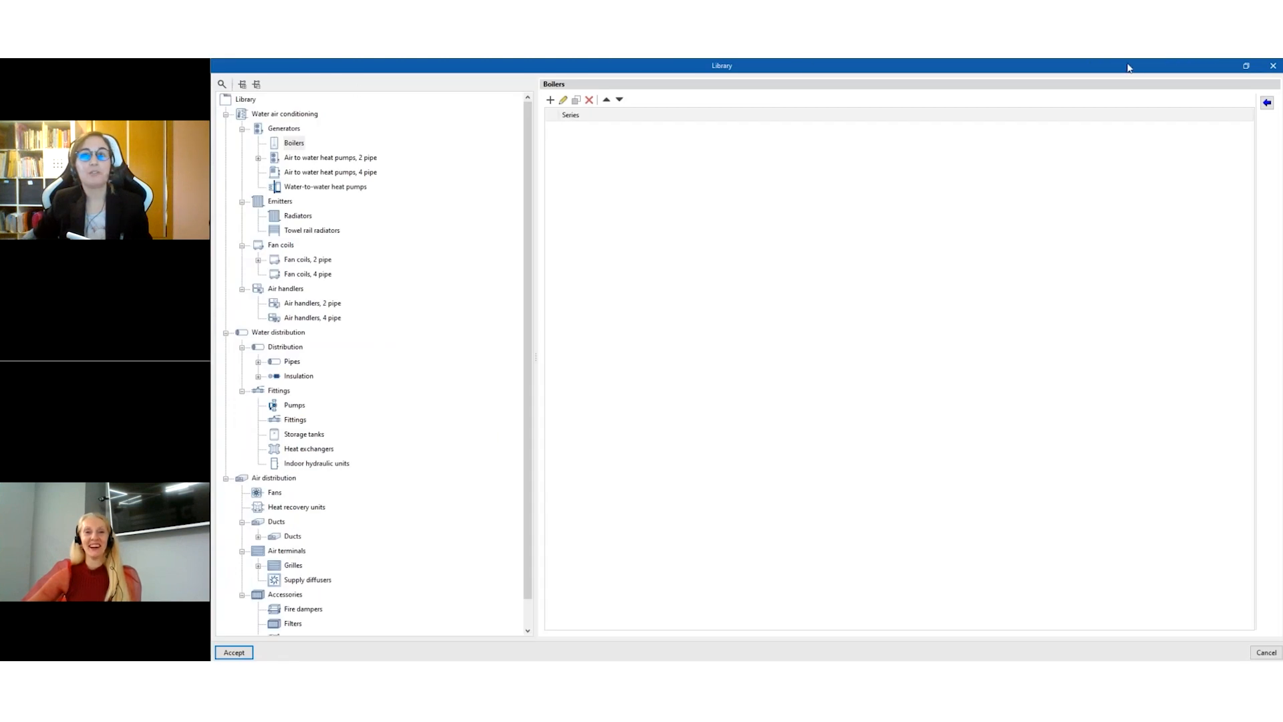
pyautogui.click(1246, 65)
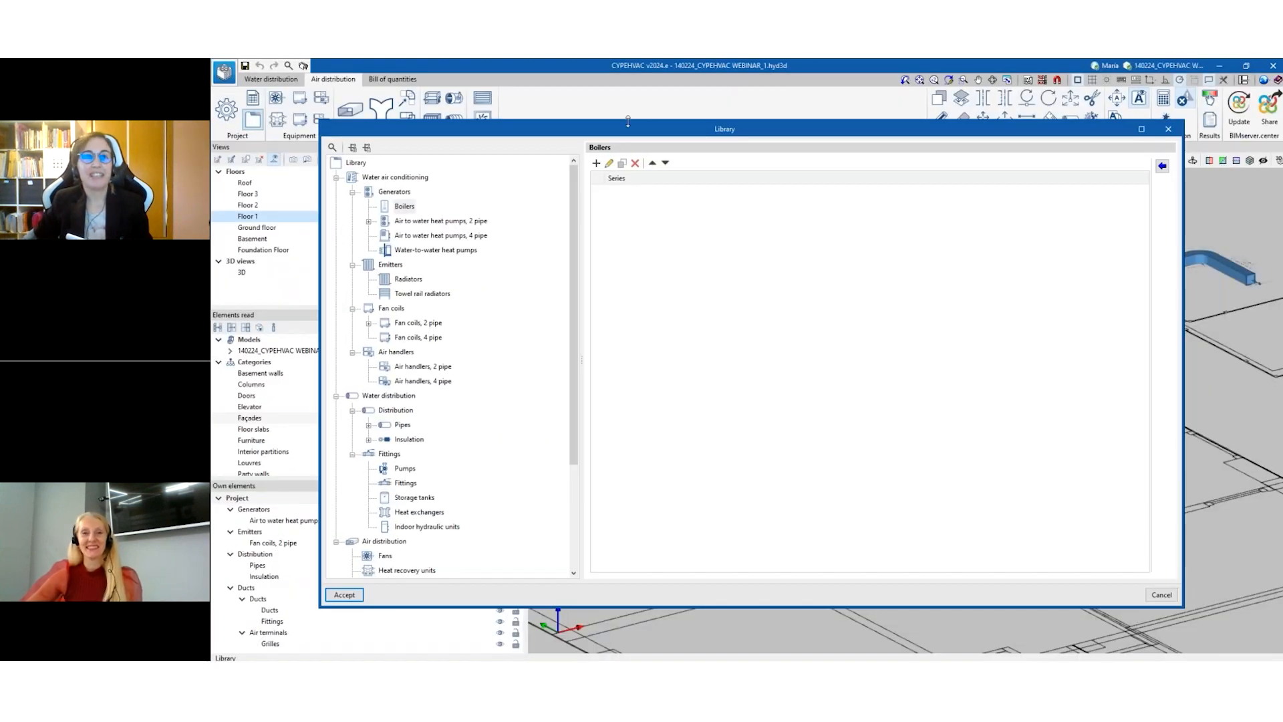
pyautogui.moveTo(579, 133); pyautogui.dragTo(619, 159)
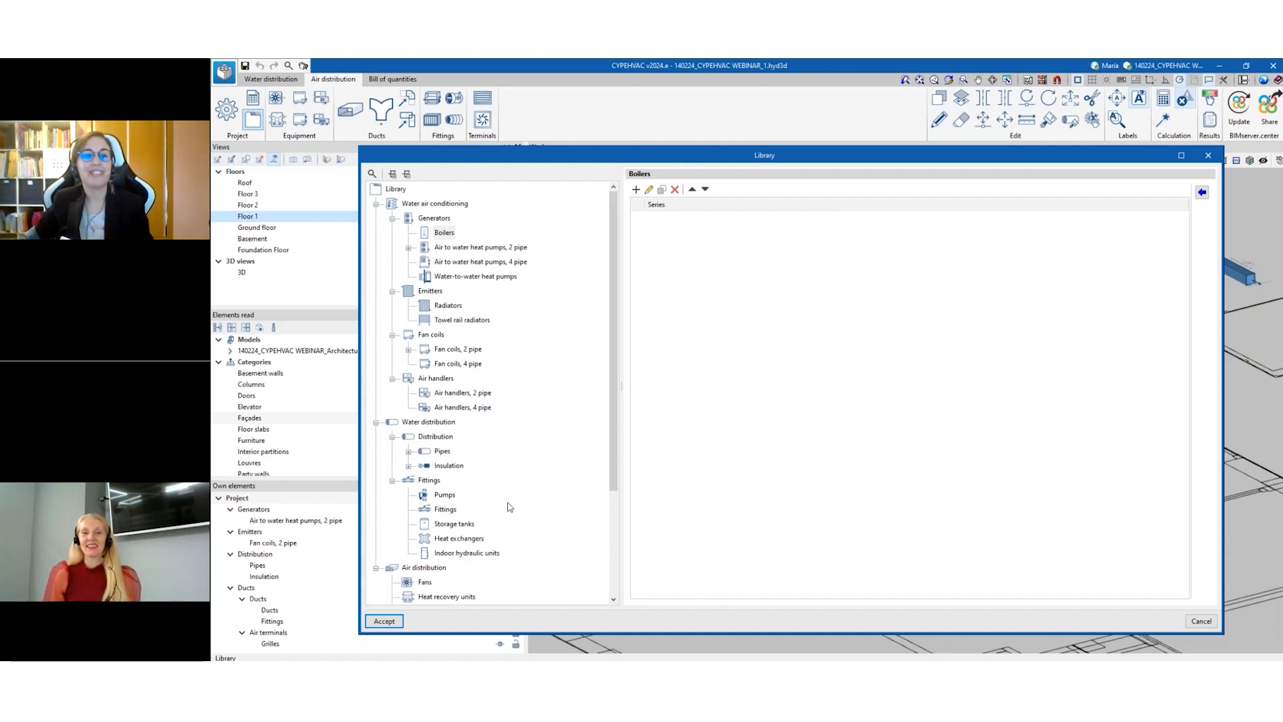
pyautogui.click(392, 218)
pyautogui.click(392, 233)
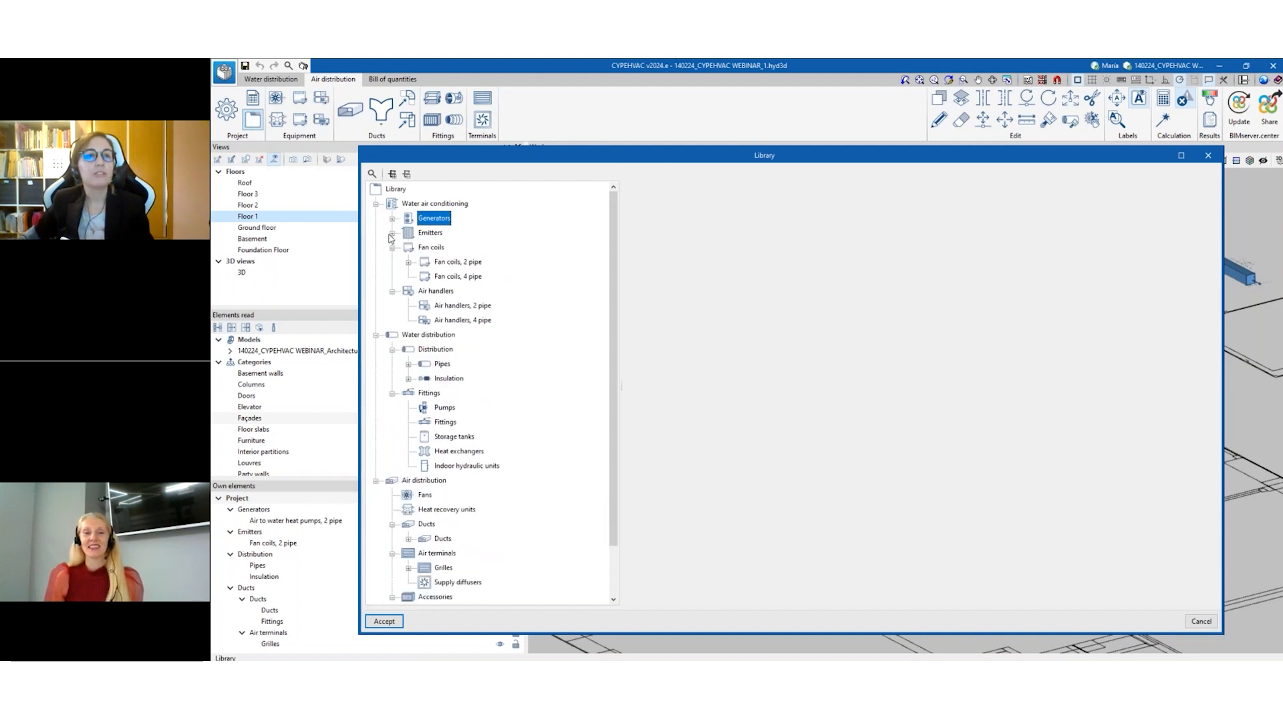
pyautogui.click(376, 204)
pyautogui.click(377, 218)
pyautogui.click(377, 233)
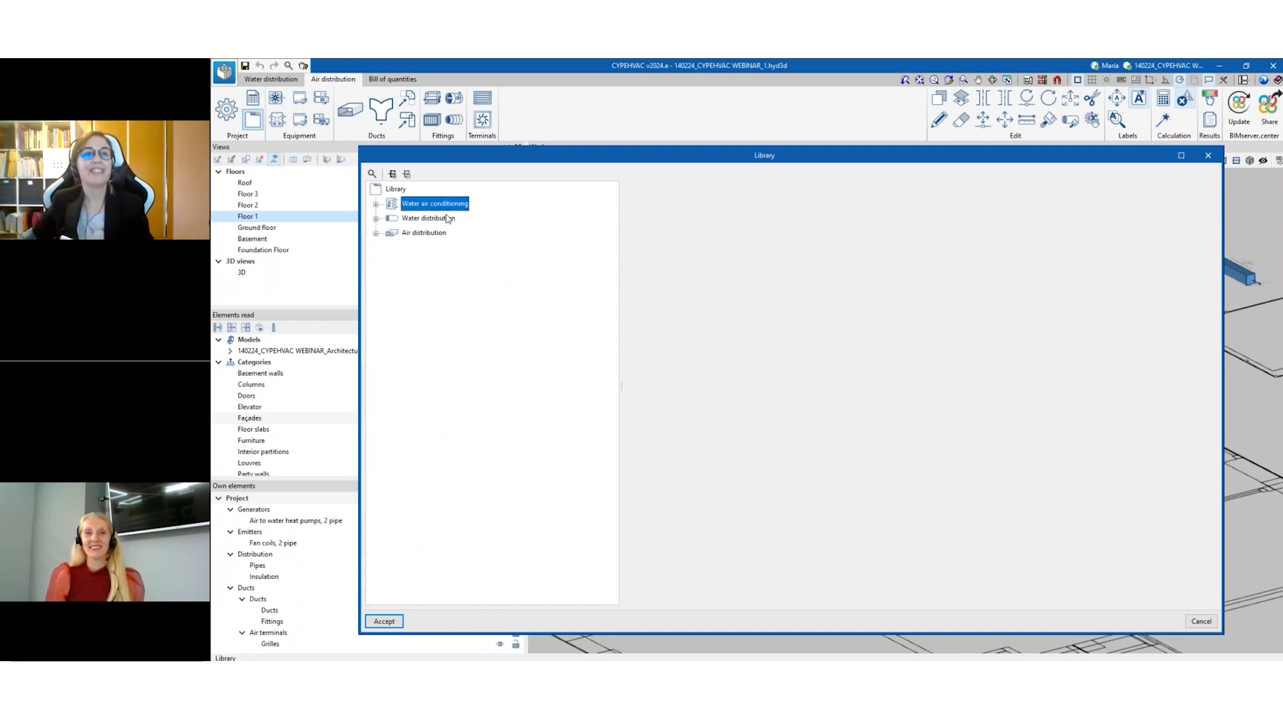
# Examine the generator types under water air conditioning, from boilers through the air to water heat pumps to the water-to-water heat pumps.
pyautogui.click(376, 206)
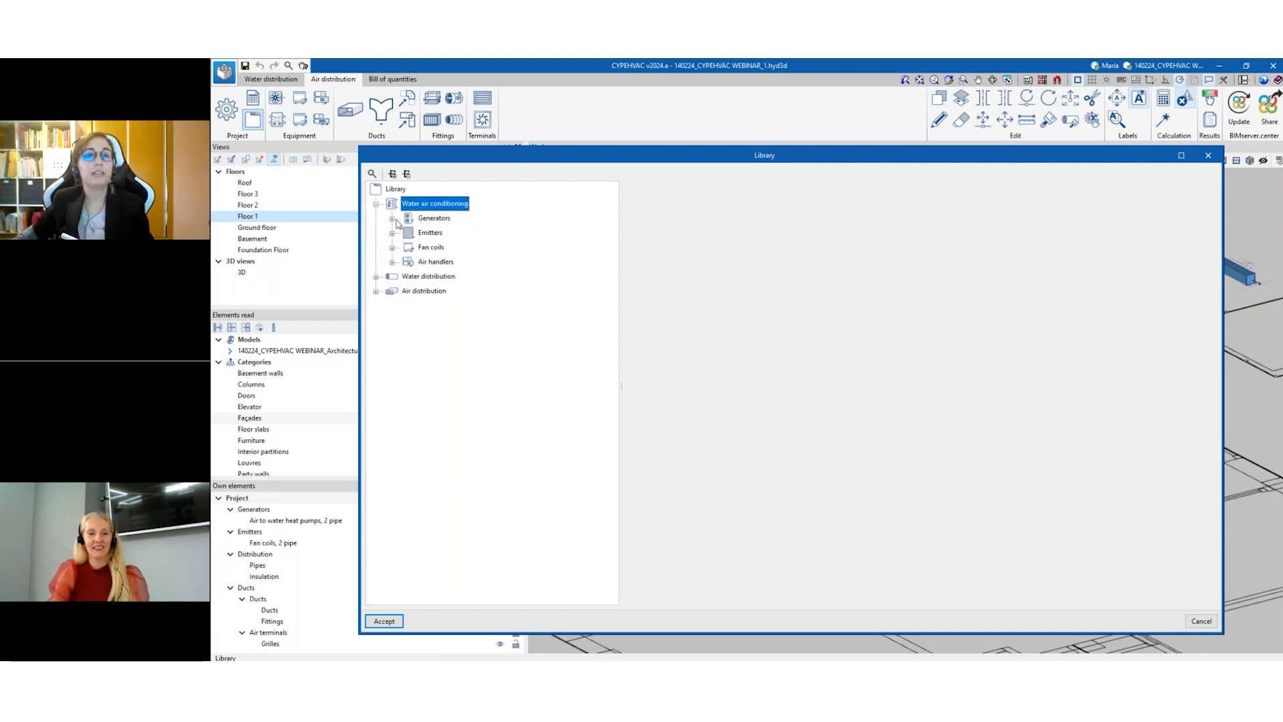
pyautogui.click(393, 219)
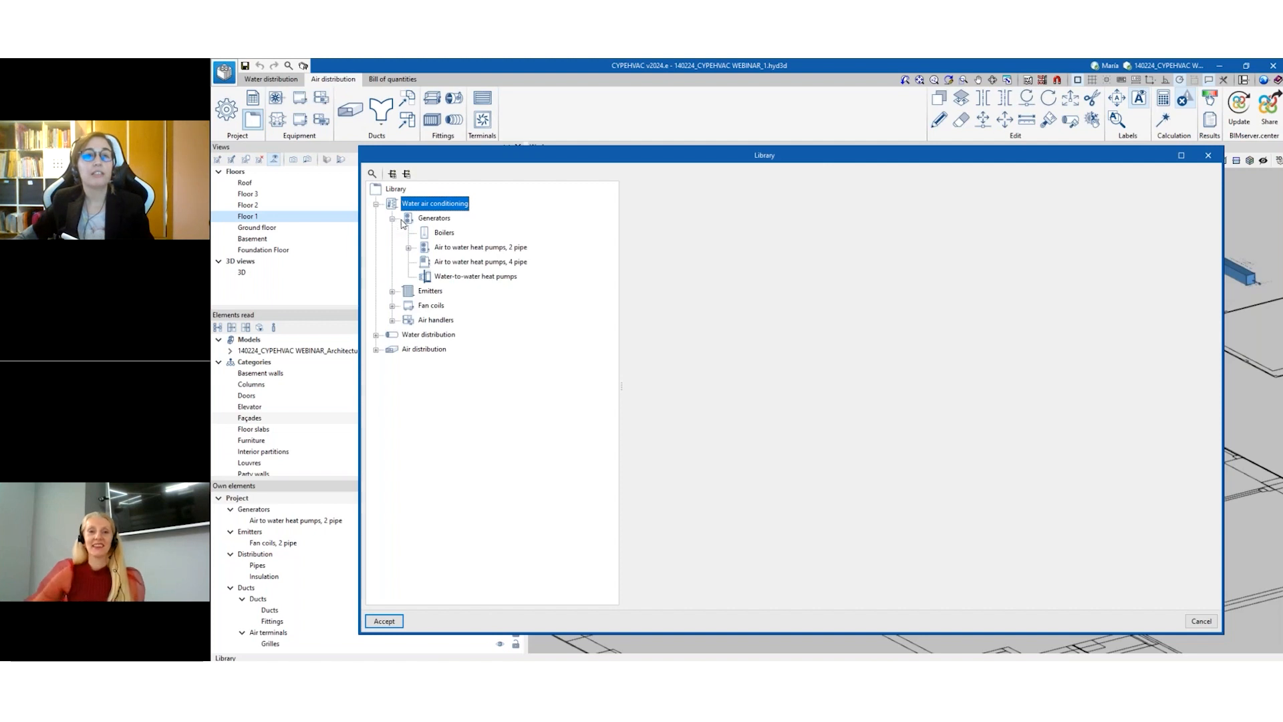
pyautogui.click(445, 234)
pyautogui.click(443, 249)
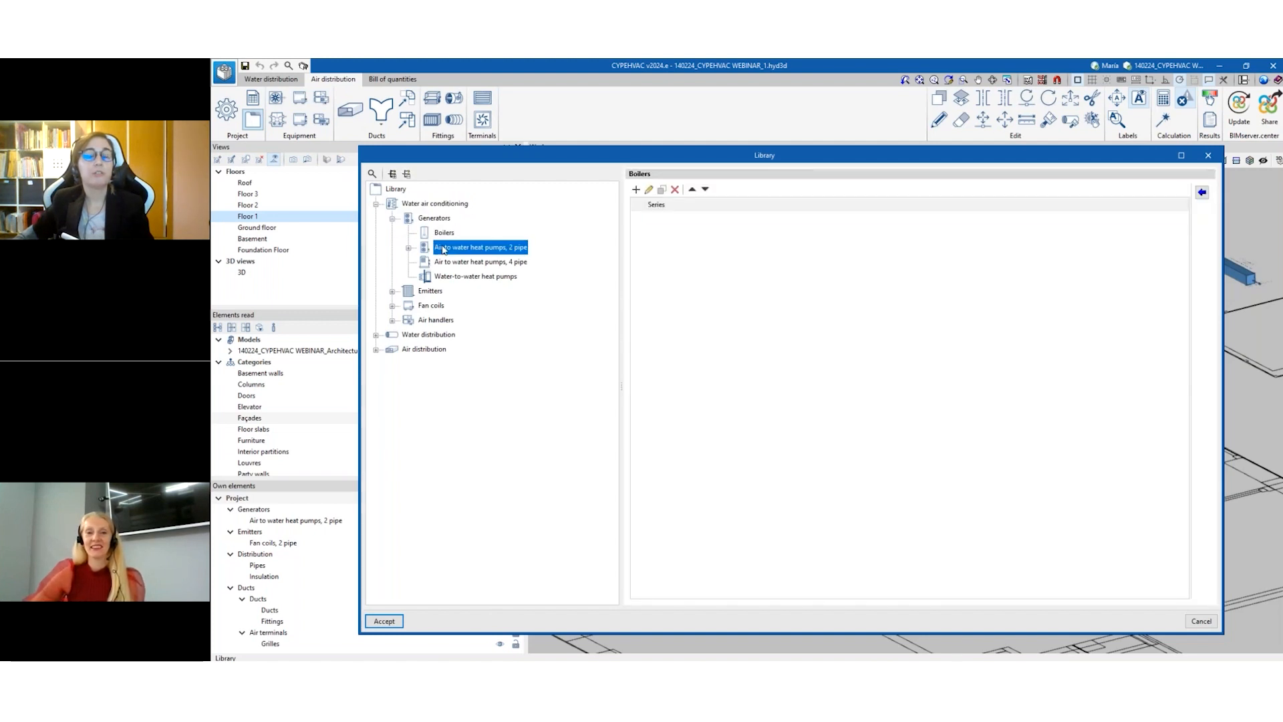
pyautogui.click(444, 264)
pyautogui.click(450, 250)
pyautogui.click(452, 263)
pyautogui.click(451, 277)
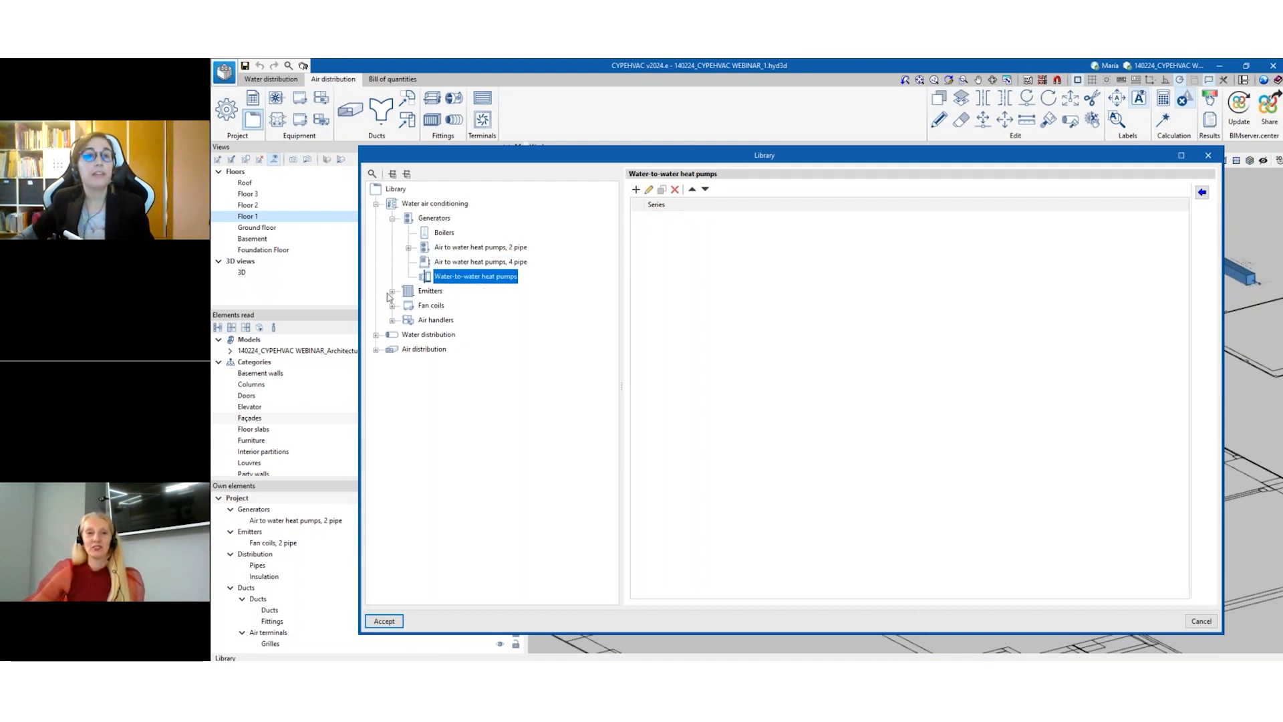
# Examine the emitters, fan coils and air handlers under water air conditioning, including radiators and towel rail radiators, and collapse the group.
pyautogui.click(392, 292)
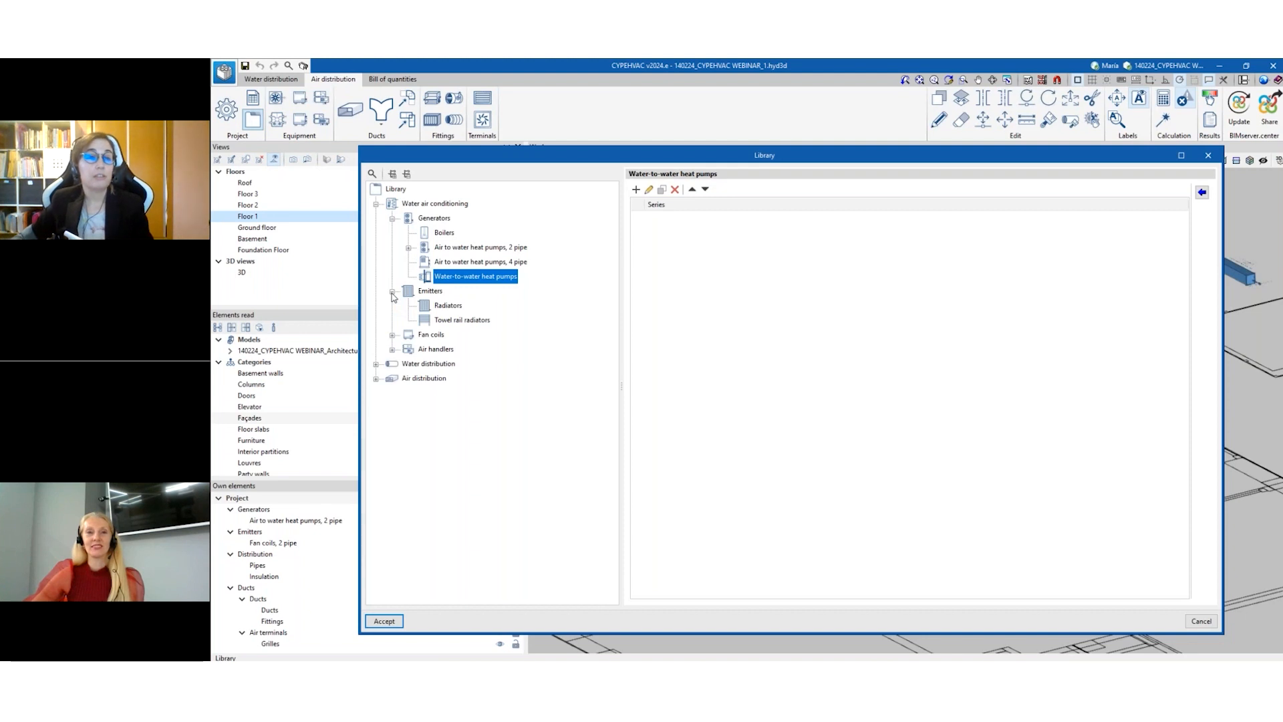
pyautogui.click(446, 311)
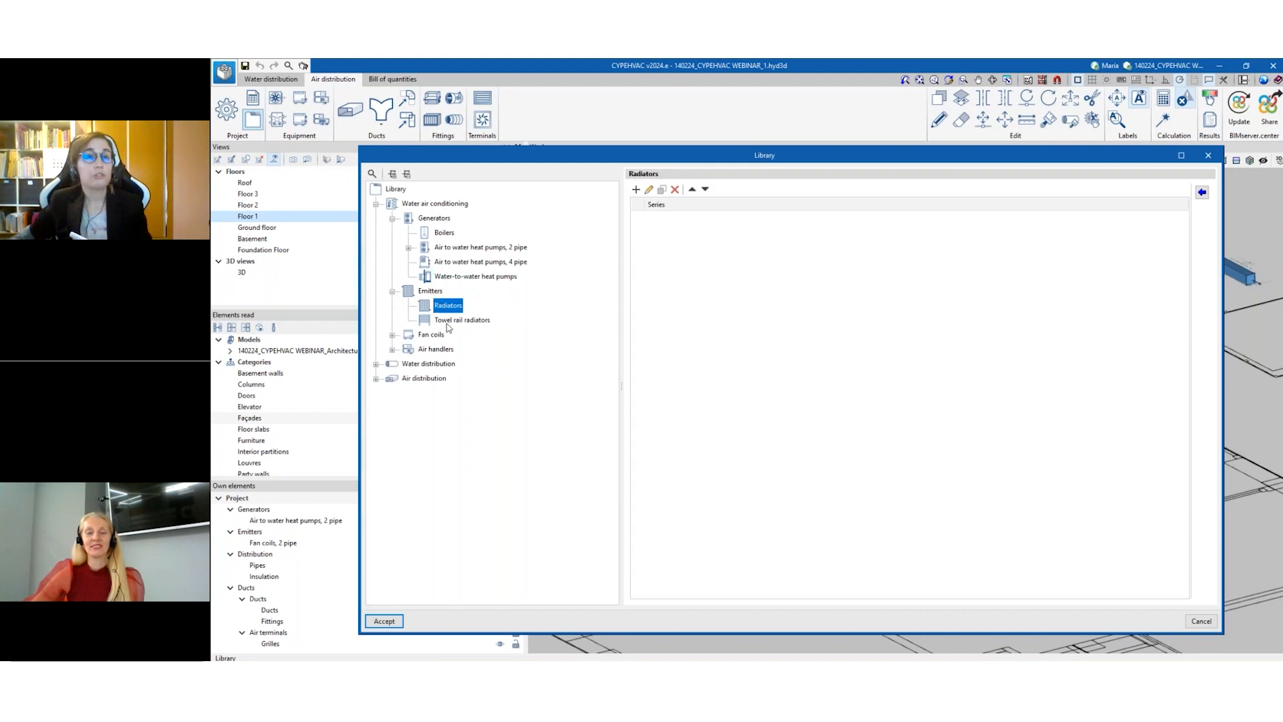
pyautogui.click(448, 324)
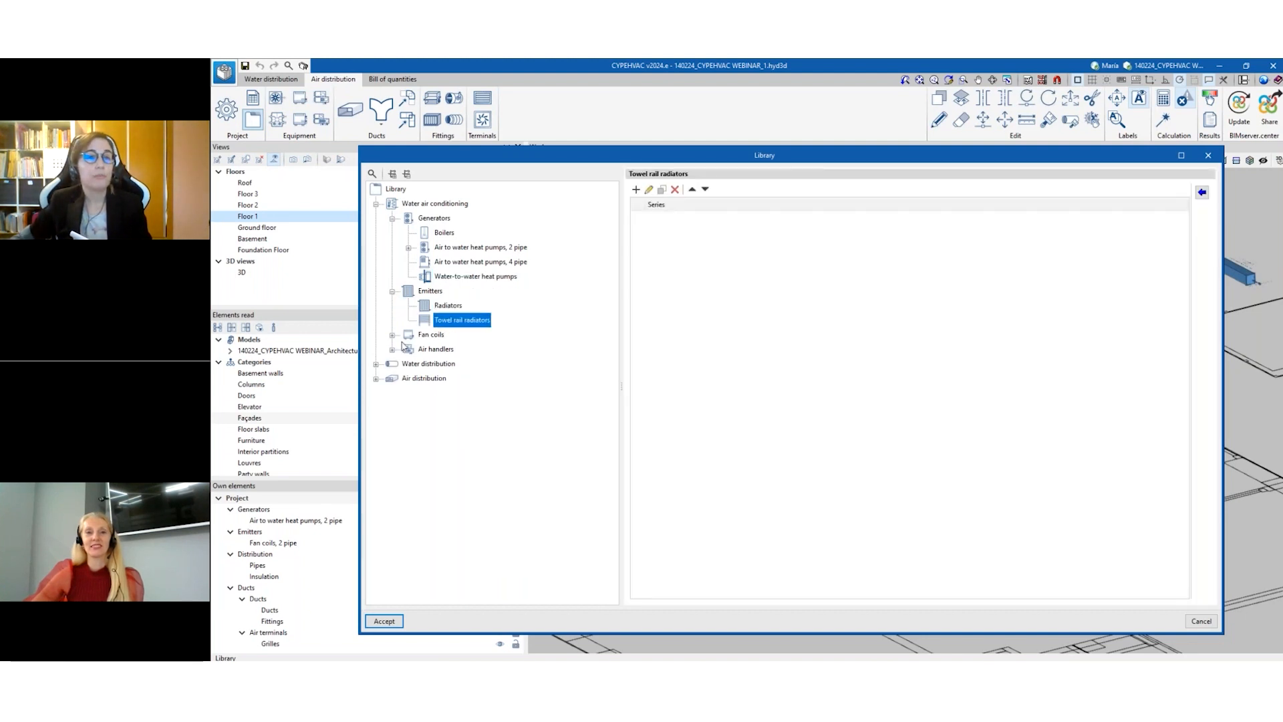
pyautogui.click(393, 335)
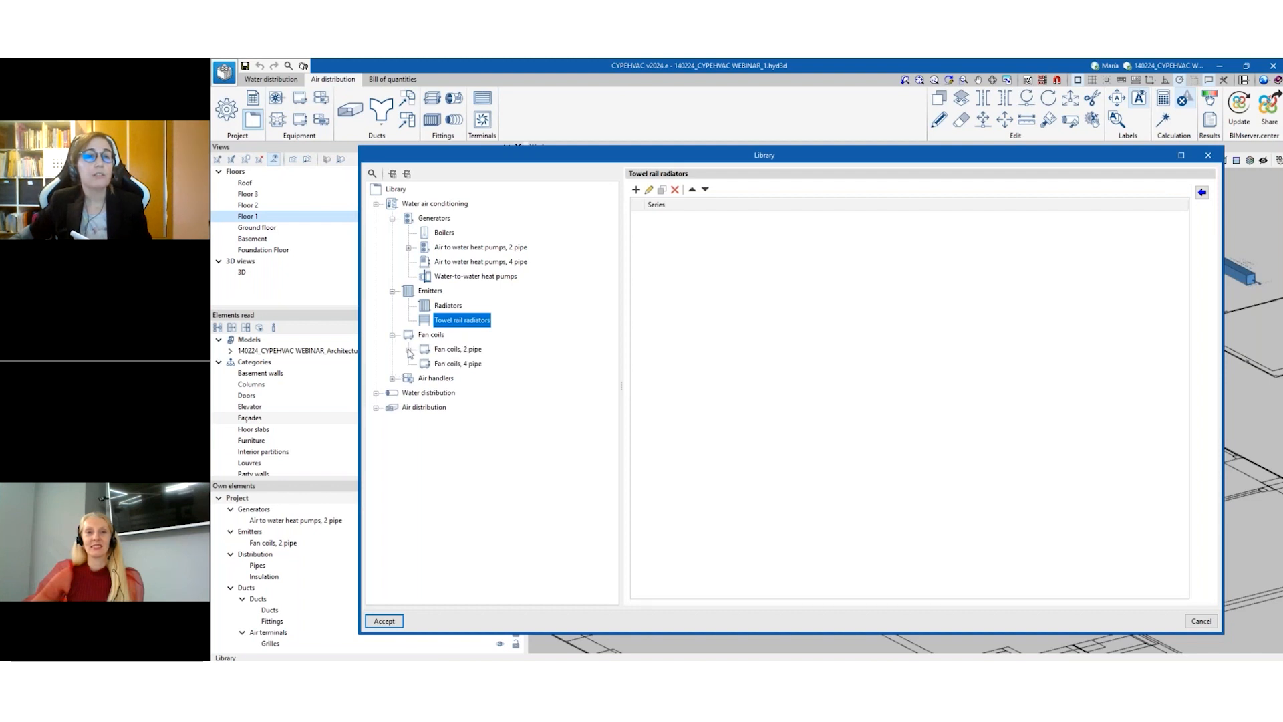
pyautogui.click(393, 379)
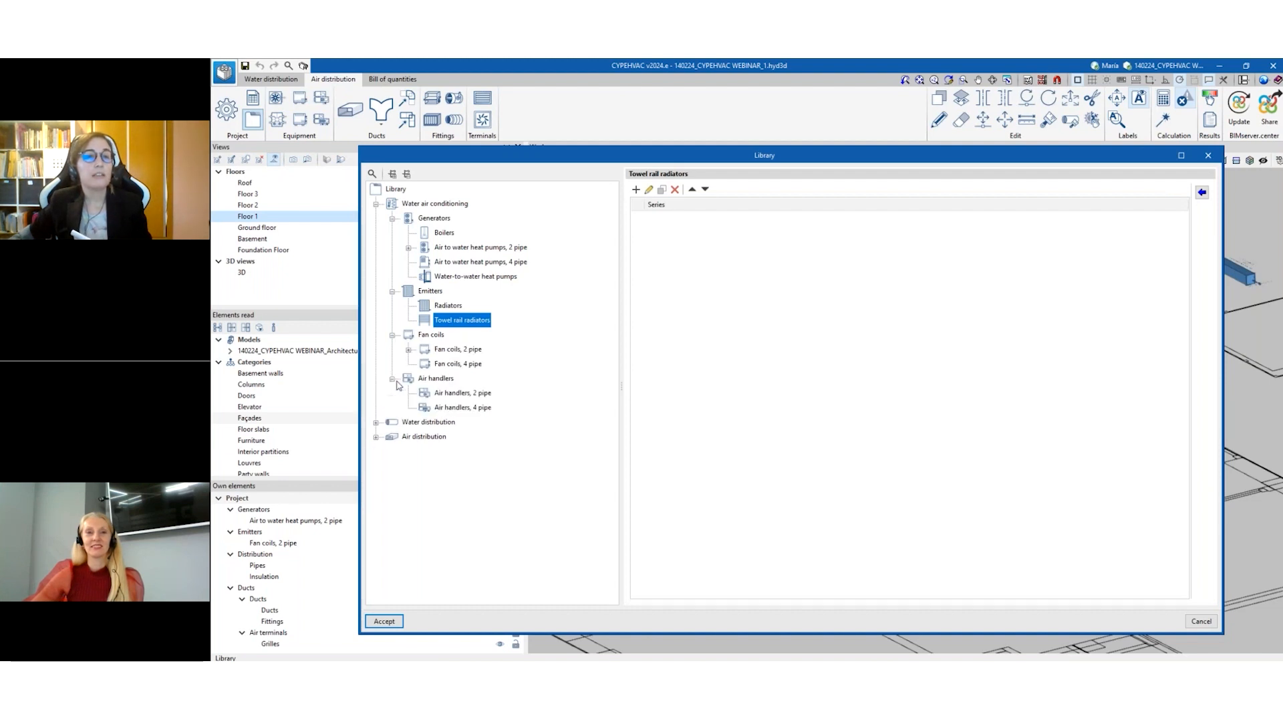
pyautogui.click(376, 204)
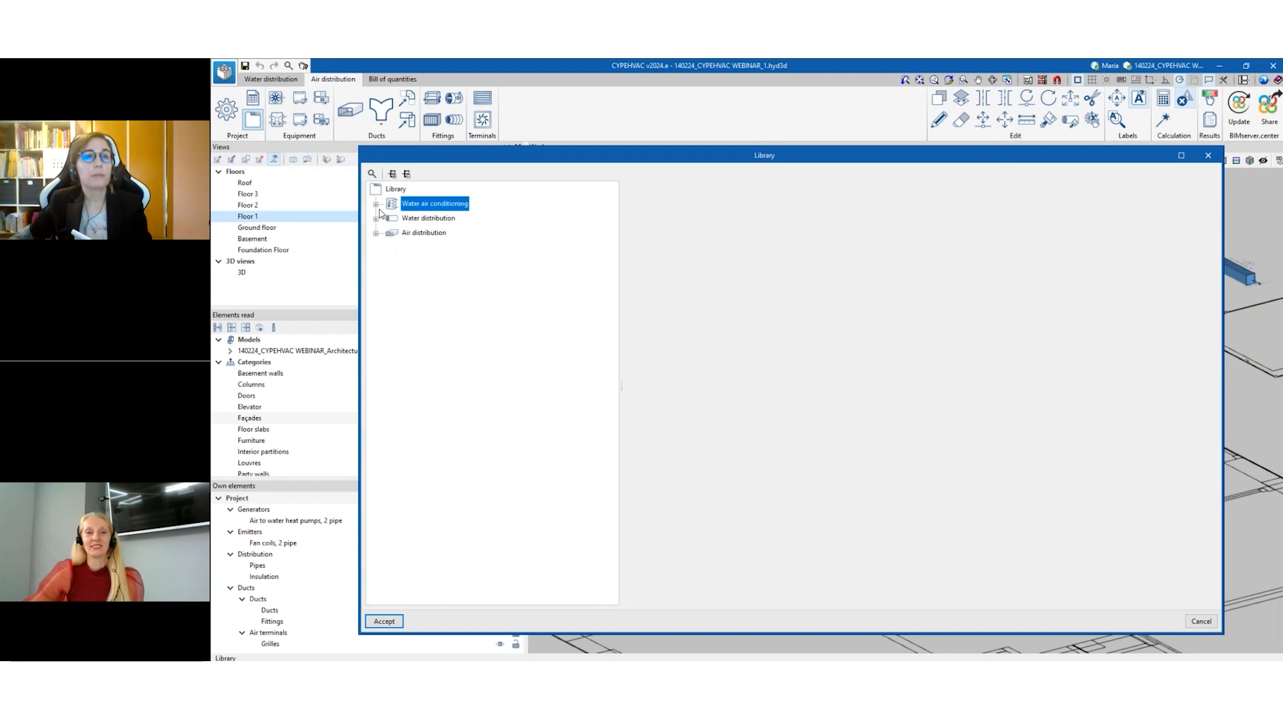
# Review the distribution and fittings categories under water distribution in the library, and collapse the group.
pyautogui.click(376, 218)
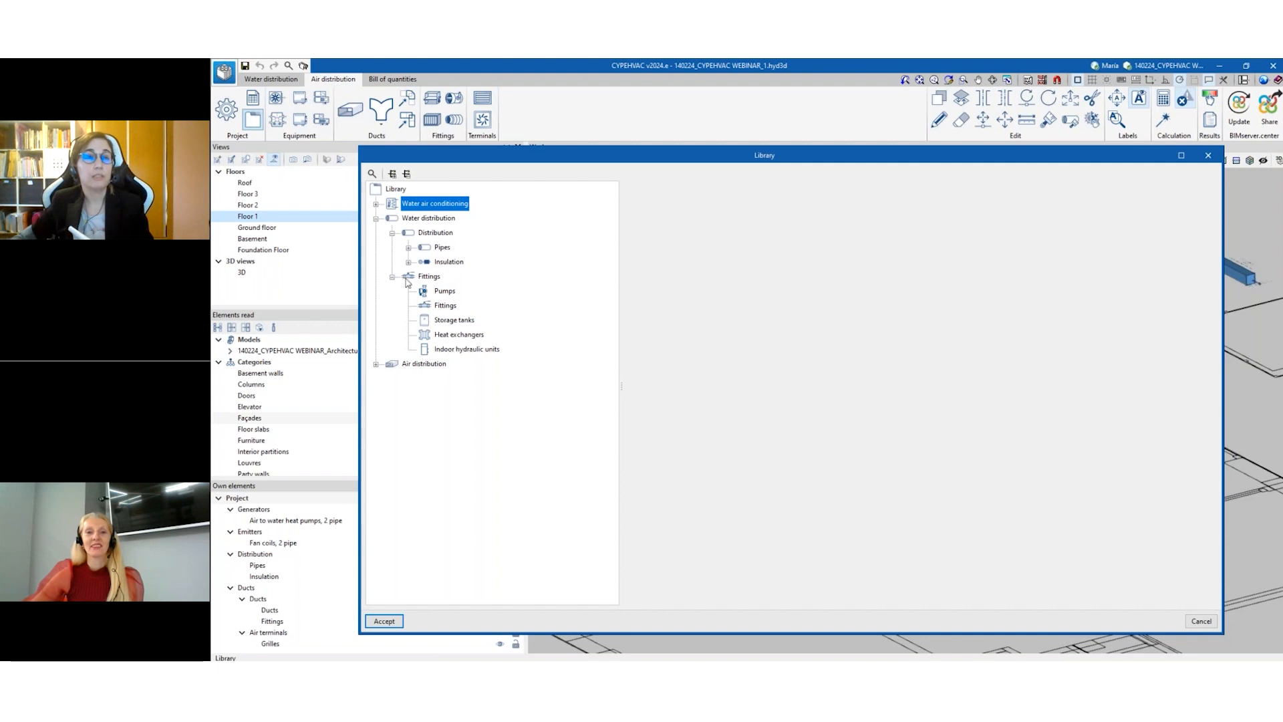
pyautogui.click(392, 233)
pyautogui.click(392, 247)
pyautogui.click(377, 218)
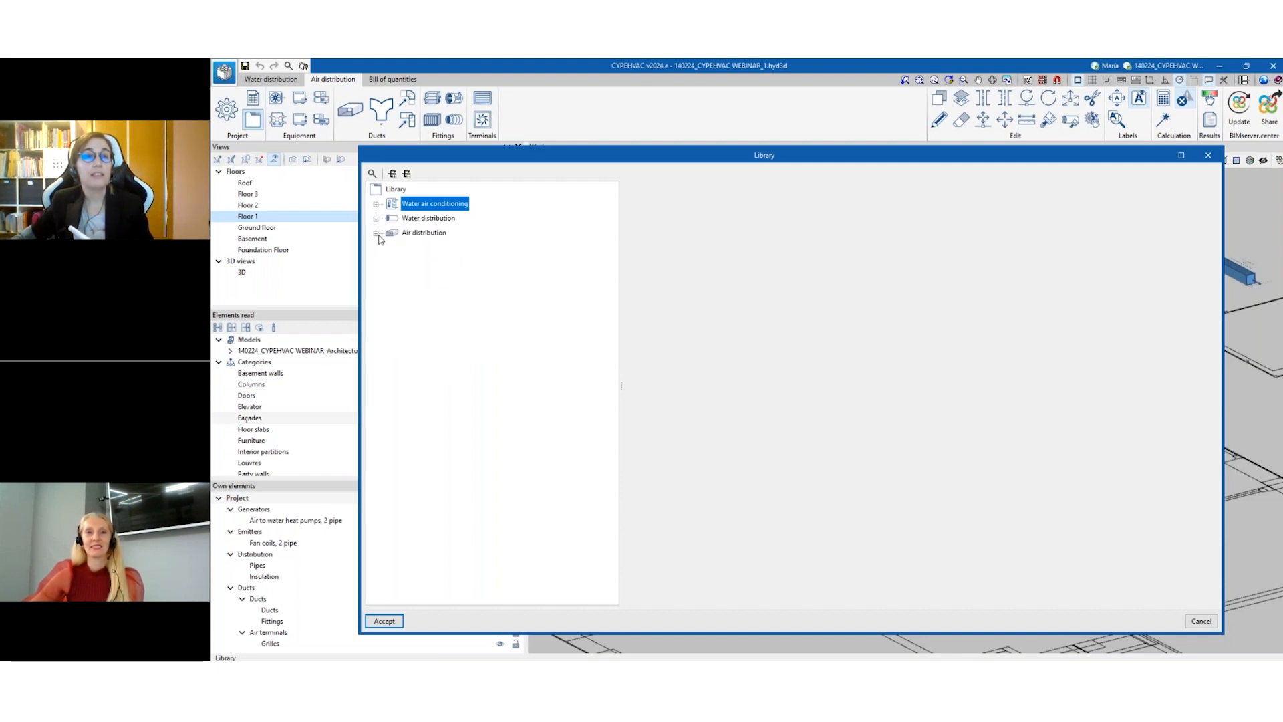
# Examine the air distribution group's fans, heat recovery units, ducts, air terminals and accessories, and collapse the group.
pyautogui.click(376, 233)
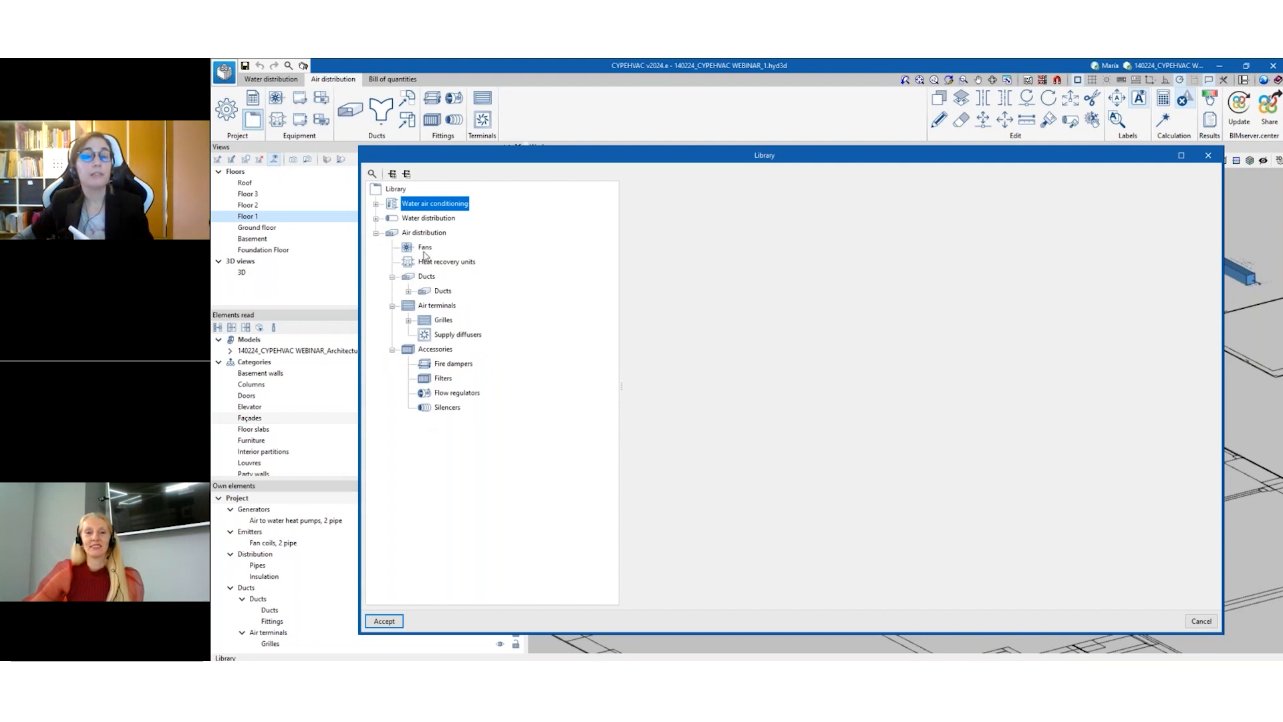
pyautogui.click(425, 248)
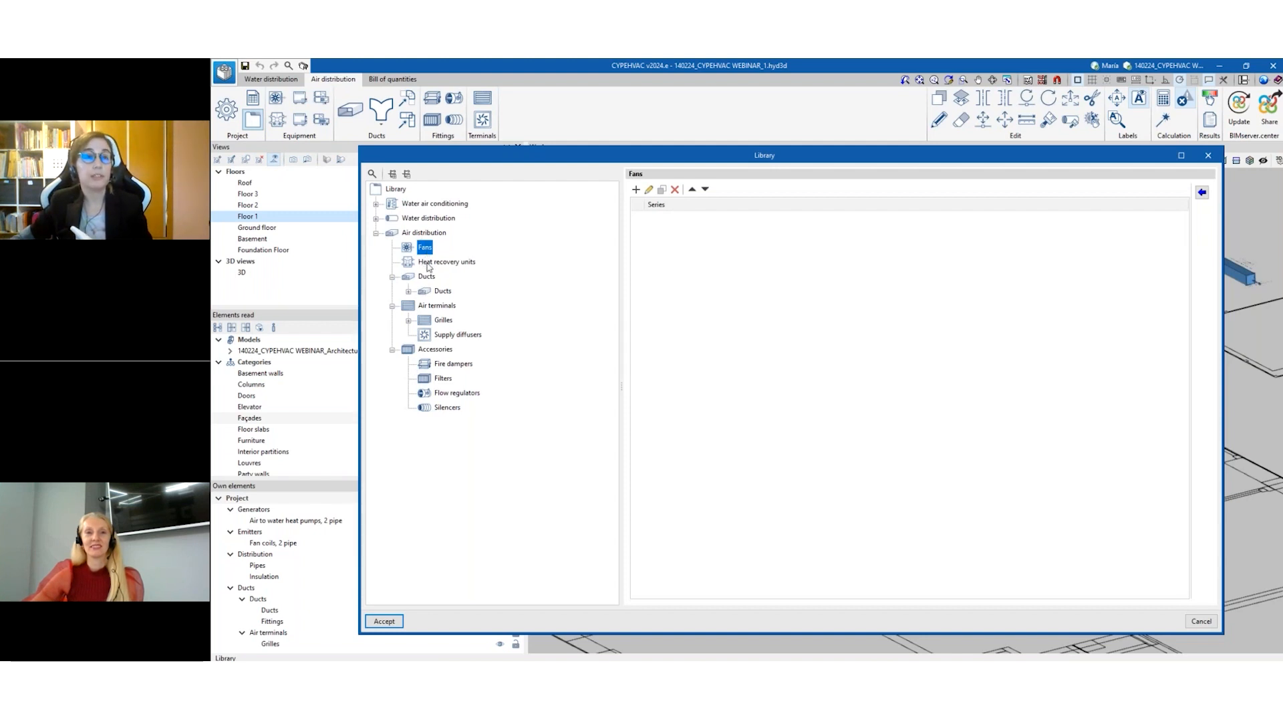
pyautogui.click(428, 265)
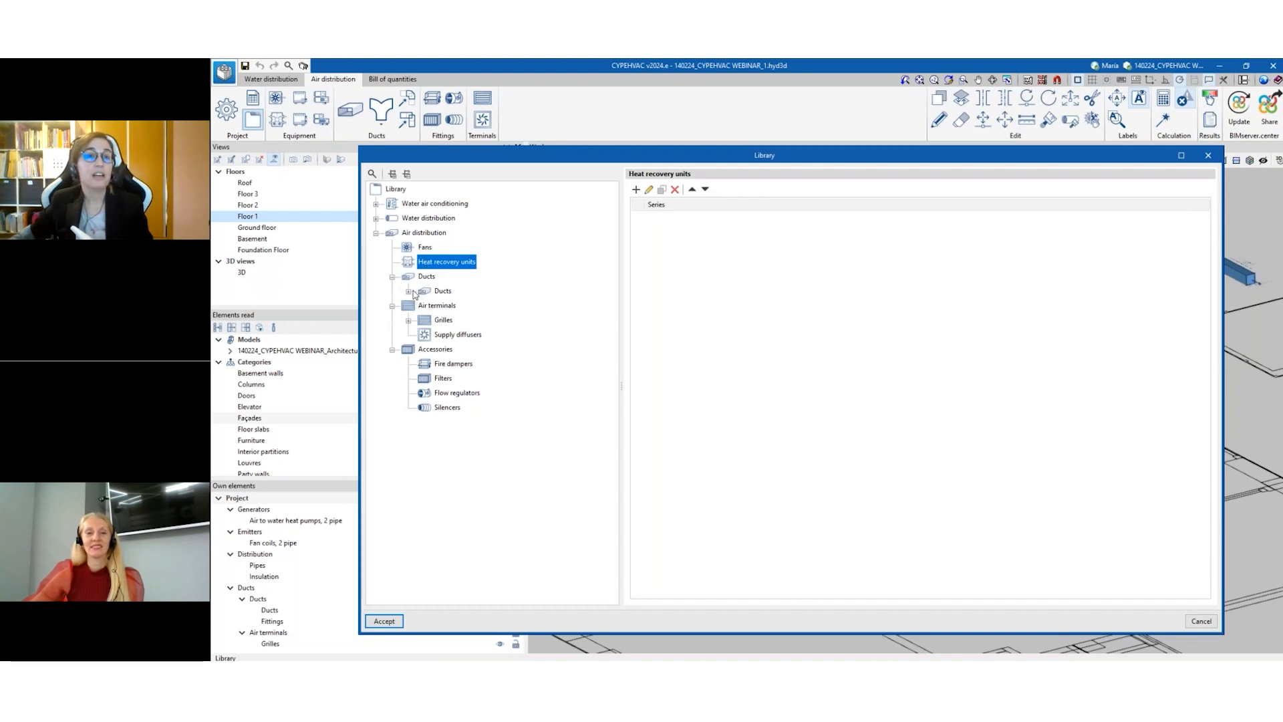
pyautogui.click(409, 290)
pyautogui.click(408, 335)
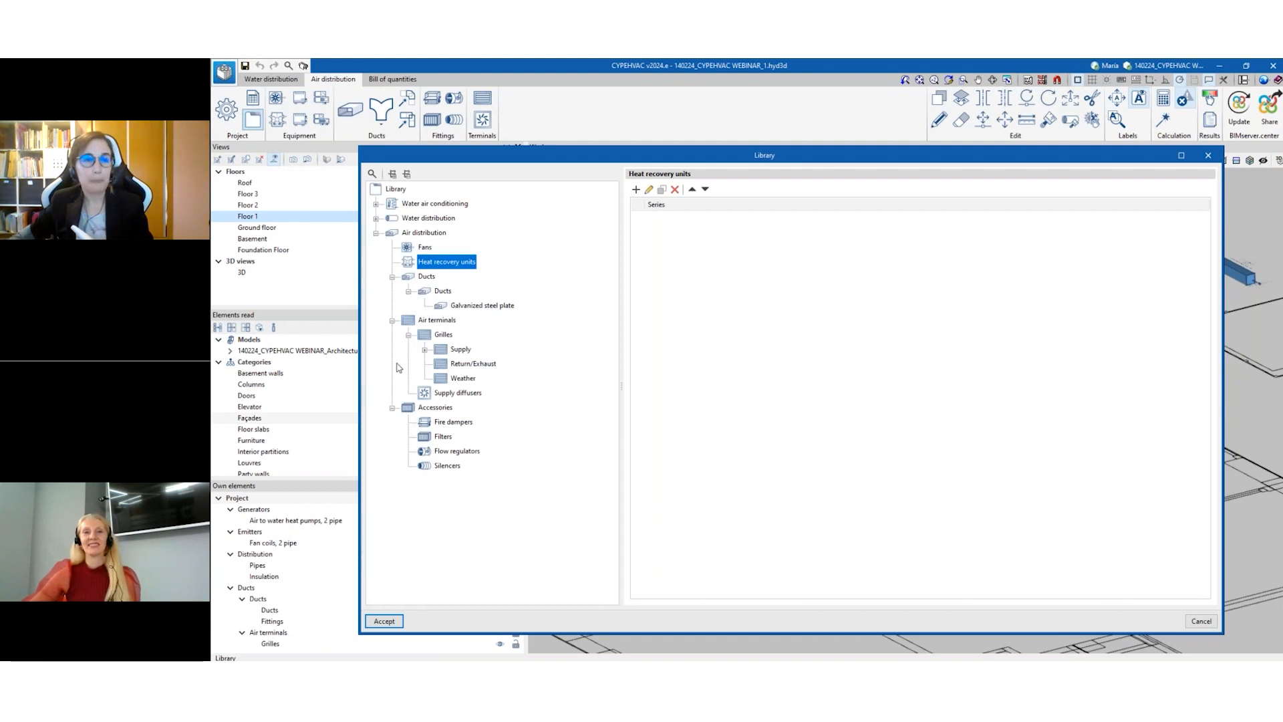
pyautogui.click(409, 335)
pyautogui.click(393, 320)
pyautogui.click(393, 276)
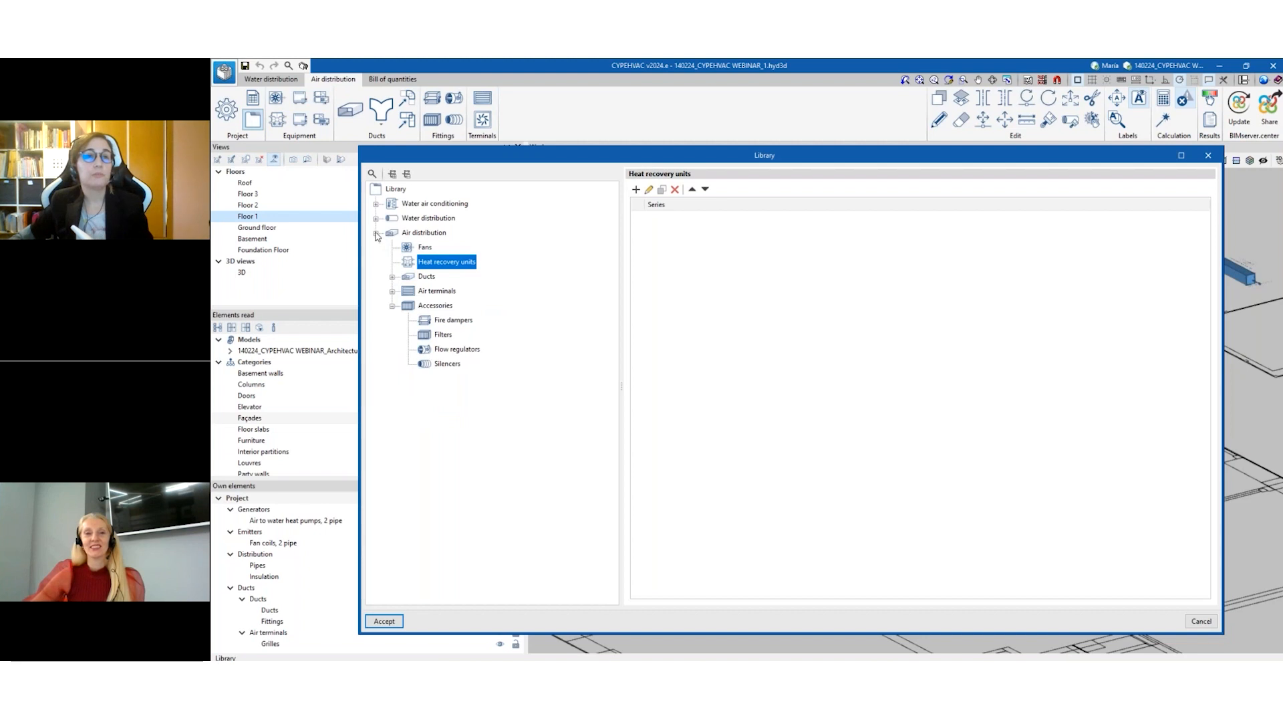
pyautogui.click(376, 234)
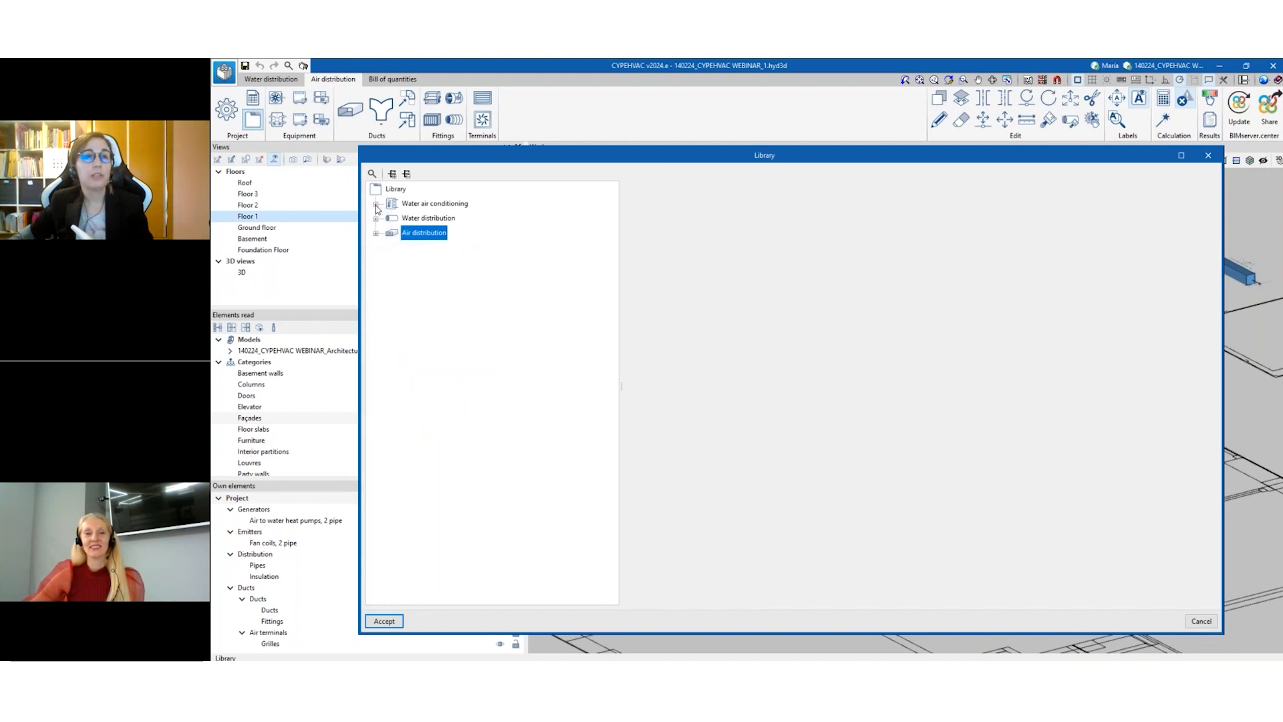
# View the parameters for new equipment in a new 2 pipe air to water heat pump series, and leave the library without saving.
pyautogui.click(375, 204)
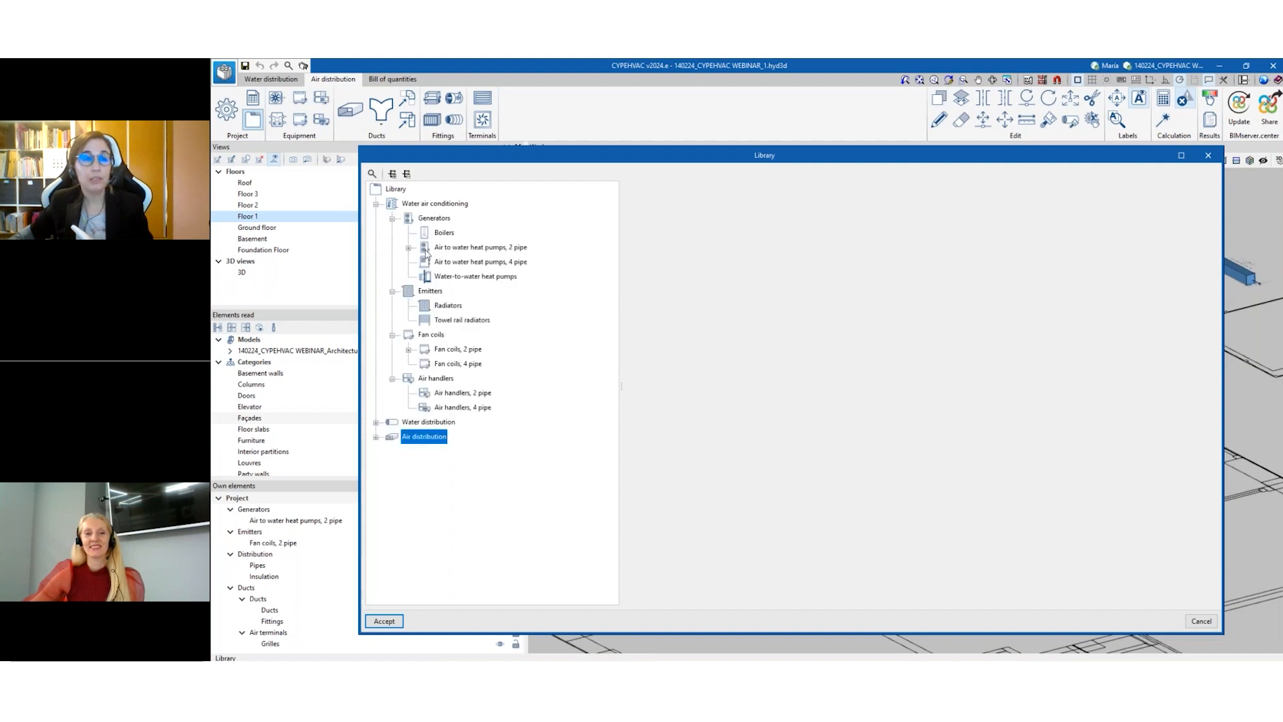
pyautogui.click(468, 247)
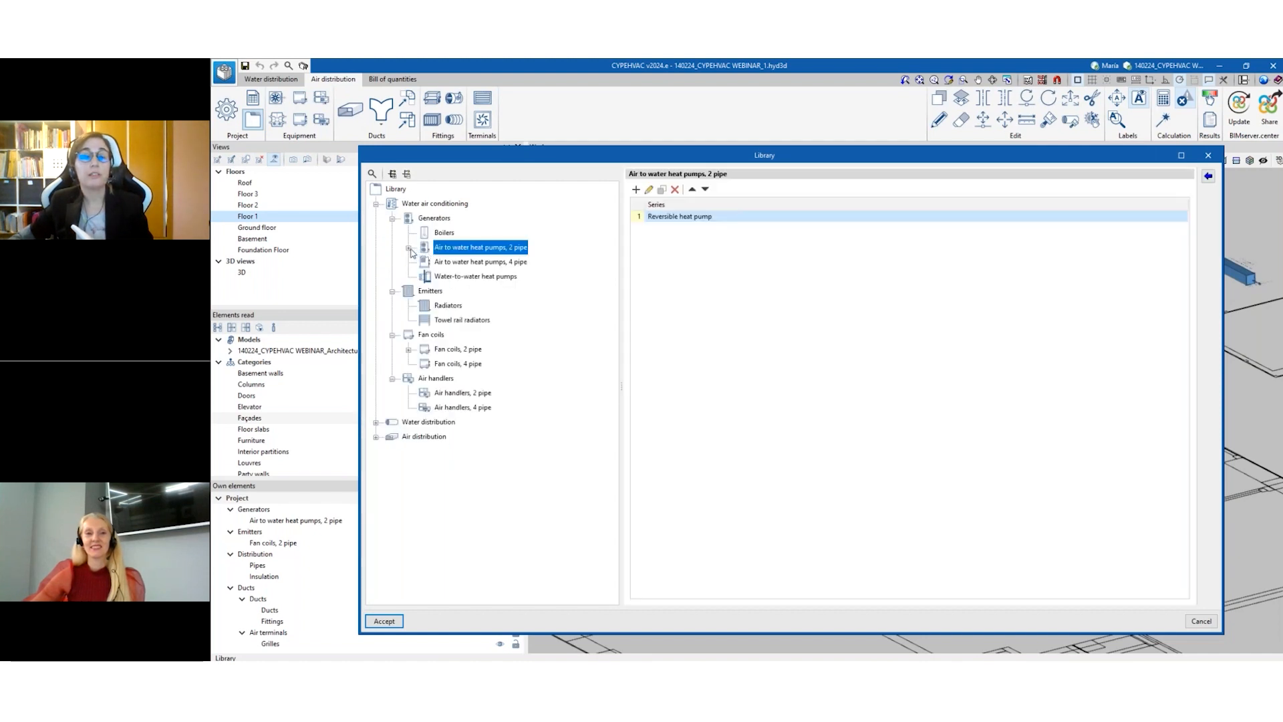
pyautogui.click(408, 247)
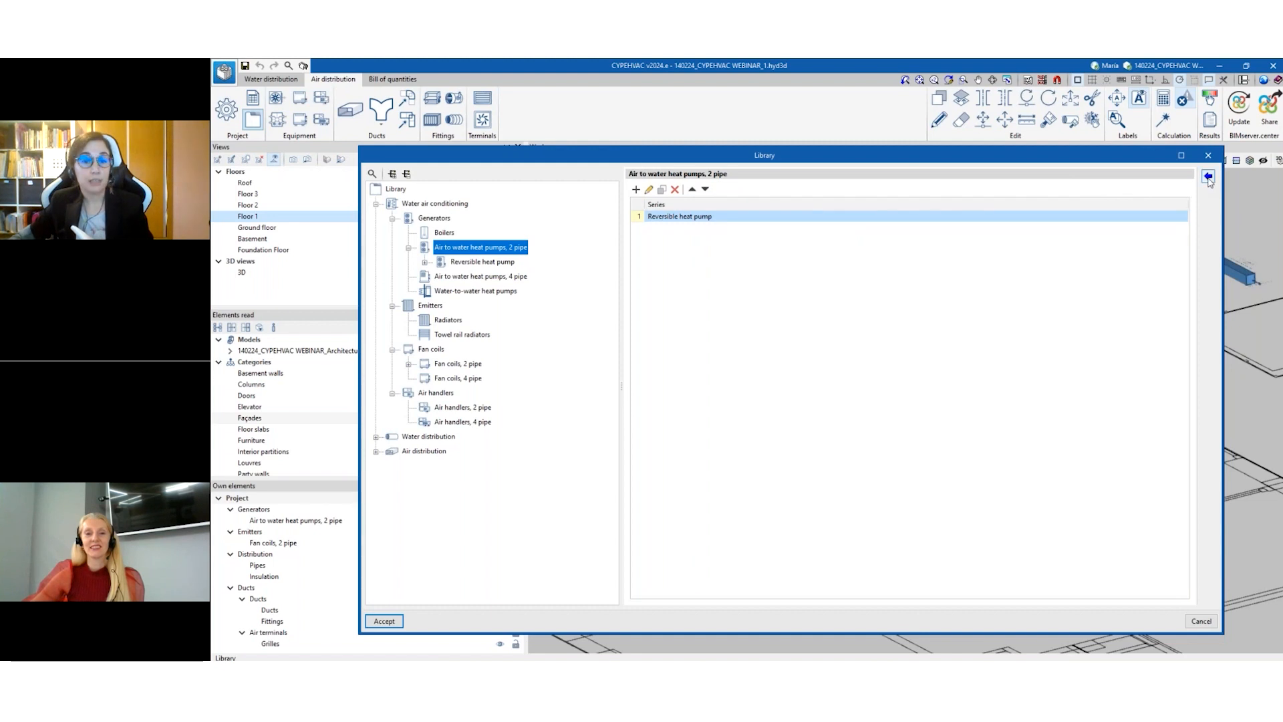
pyautogui.click(636, 190)
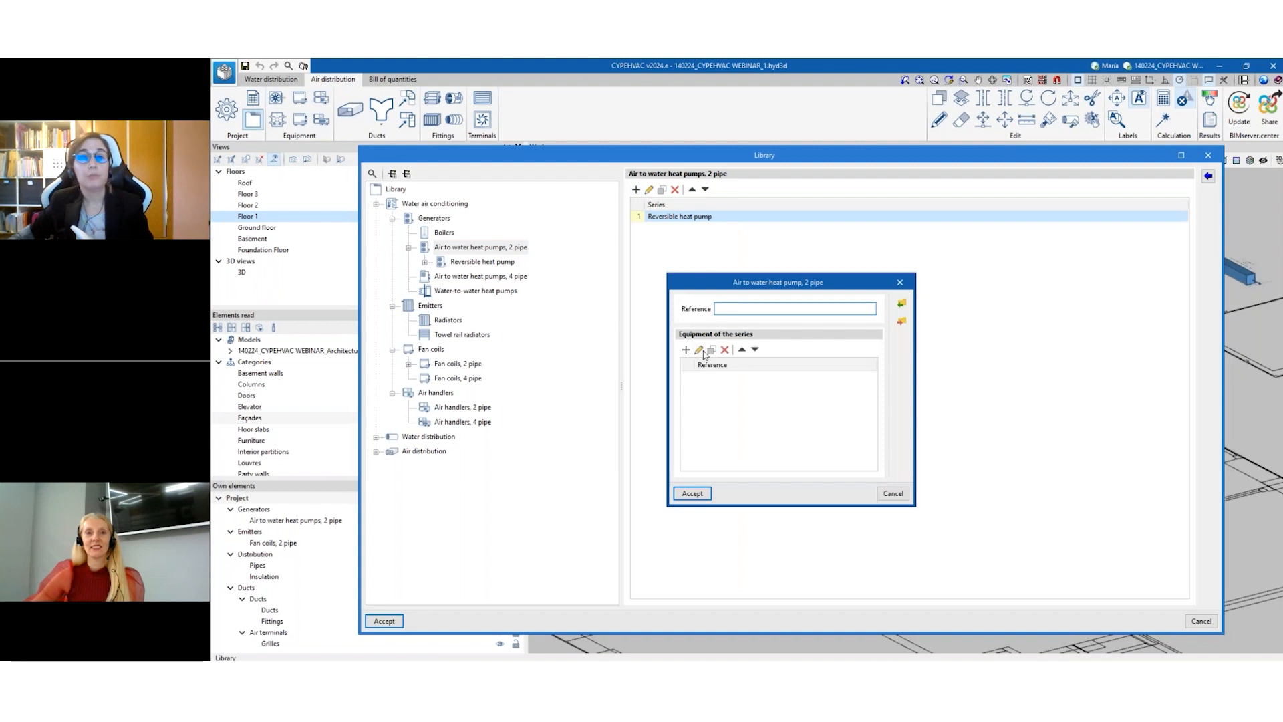
pyautogui.moveTo(741, 217); pyautogui.dragTo(895, 260)
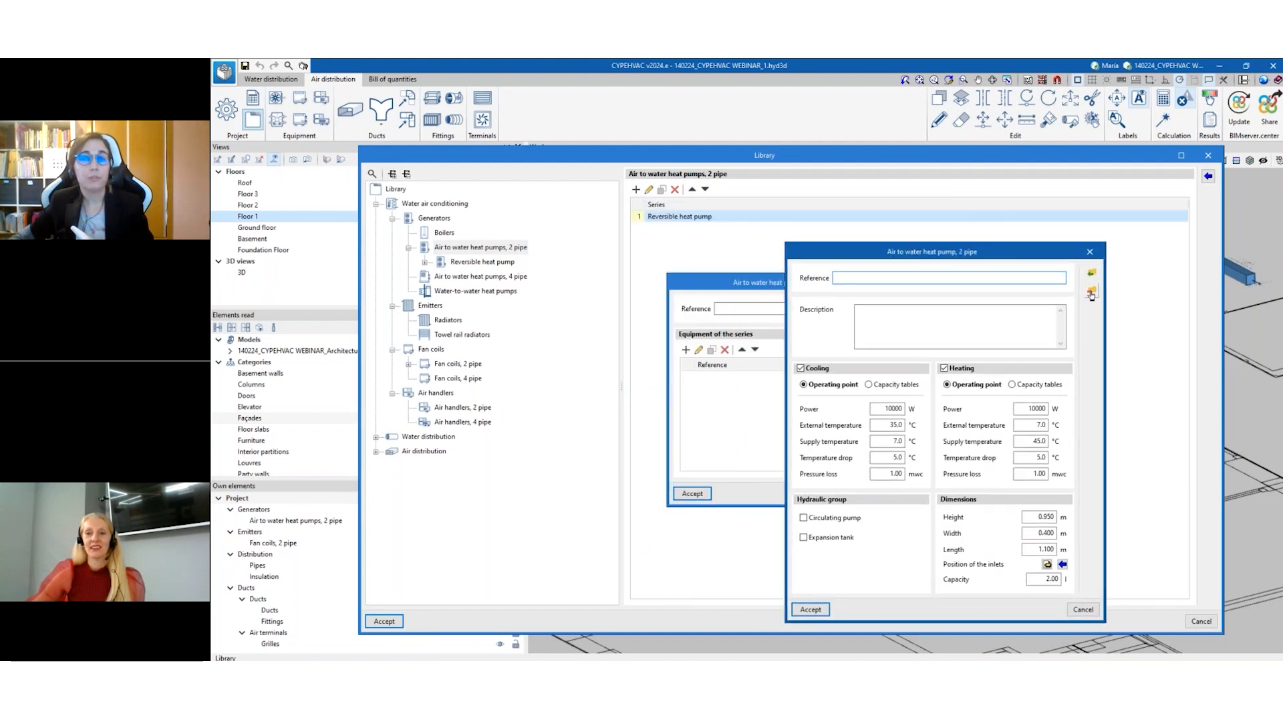
pyautogui.click(1083, 610)
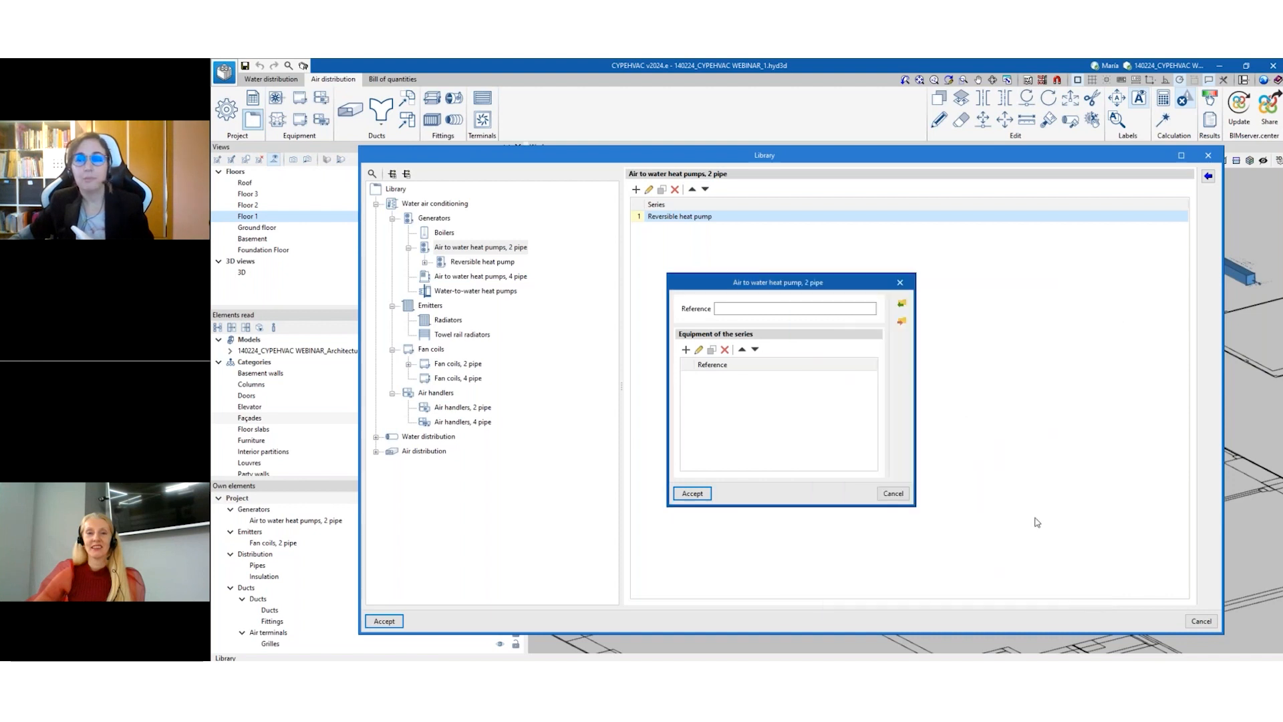
pyautogui.click(893, 495)
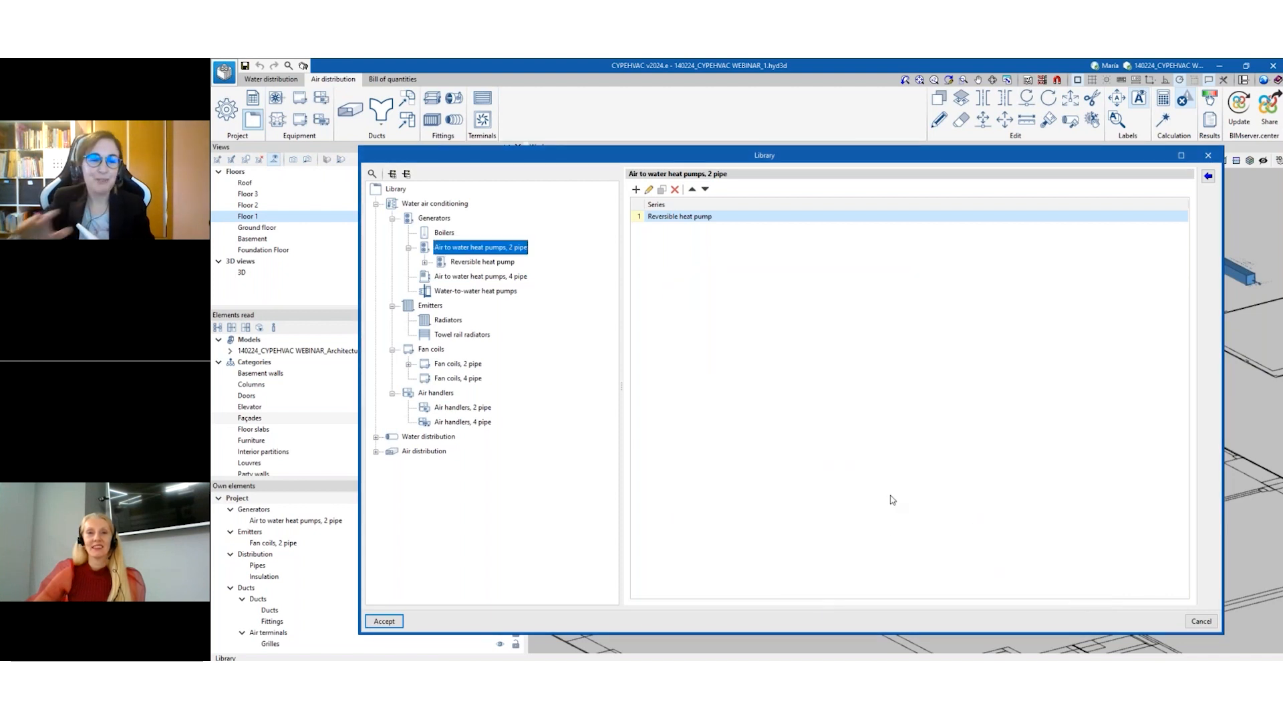
pyautogui.click(1202, 621)
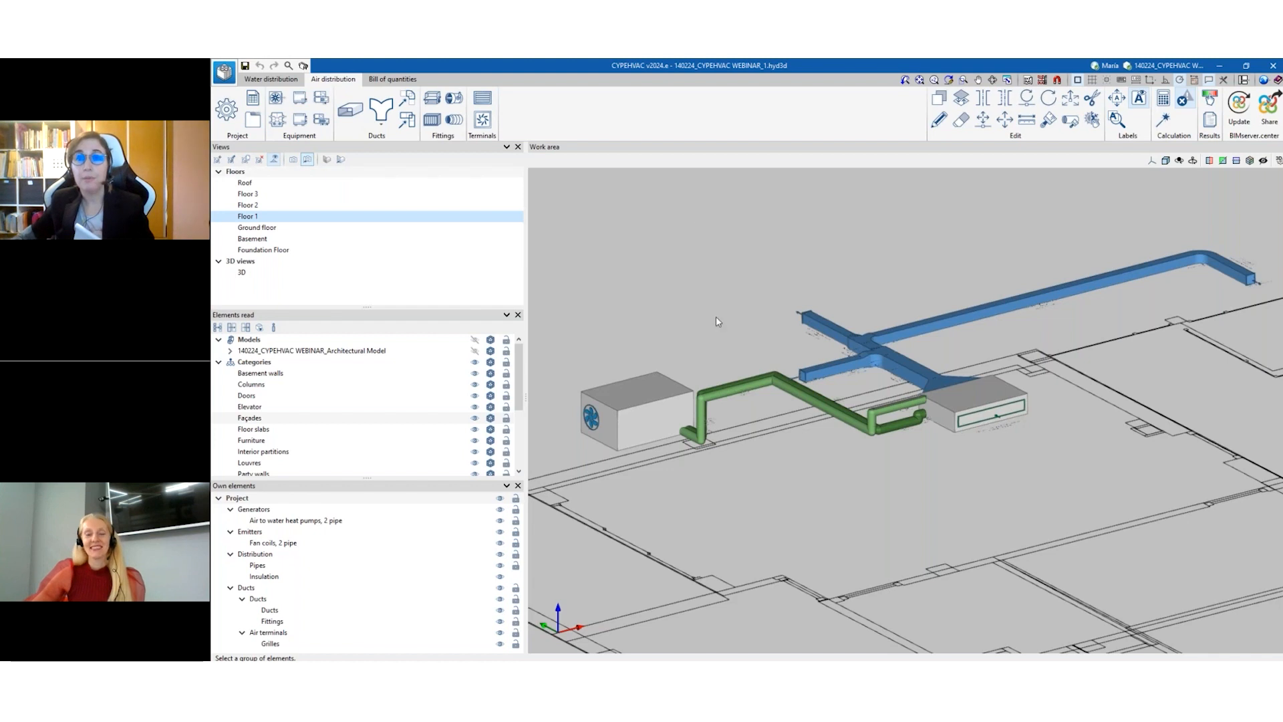
# Inspect the calculation results and checks of the upper green pipe span and the long rectangular supply duct.
pyautogui.moveTo(744, 394)
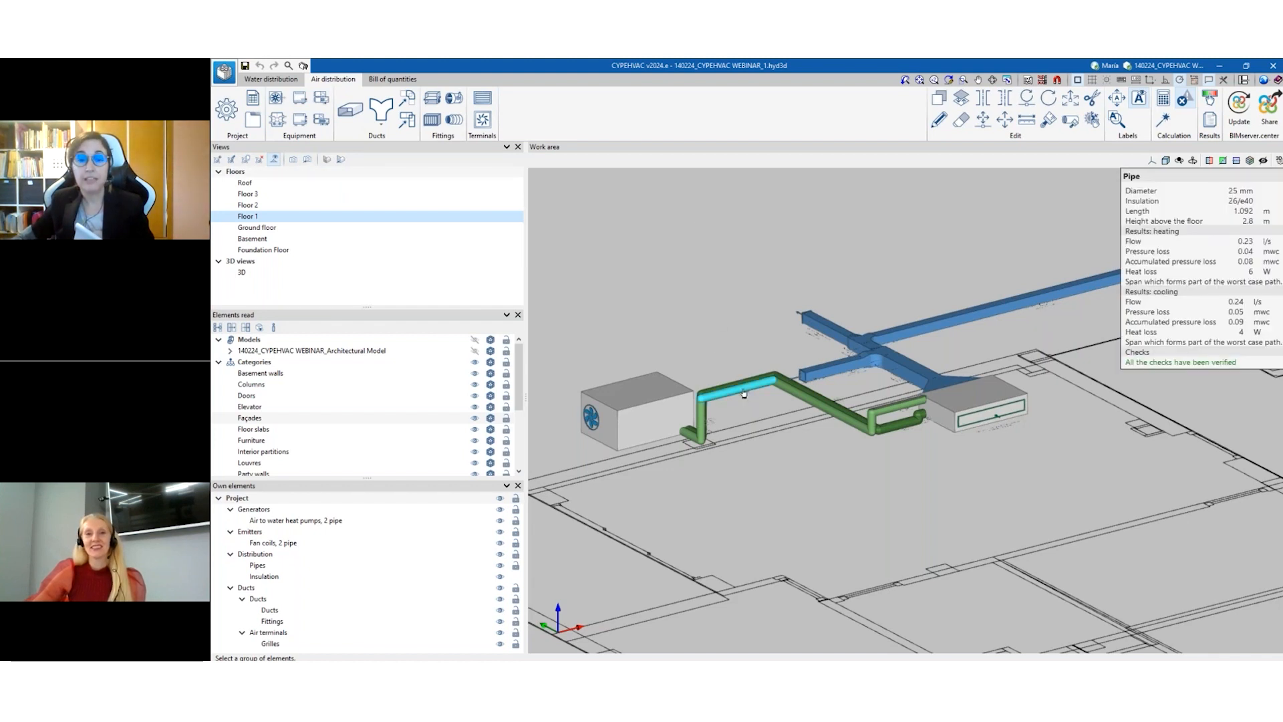
pyautogui.moveTo(935, 327)
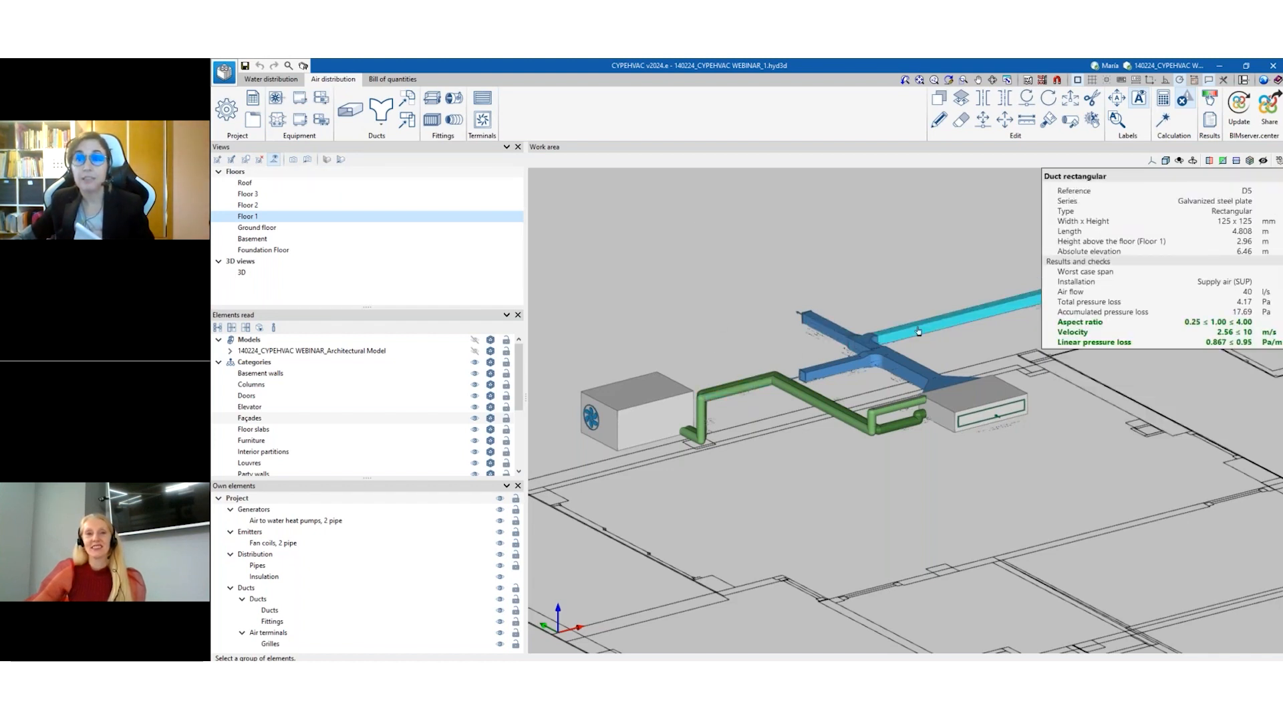
pyautogui.moveTo(667, 420)
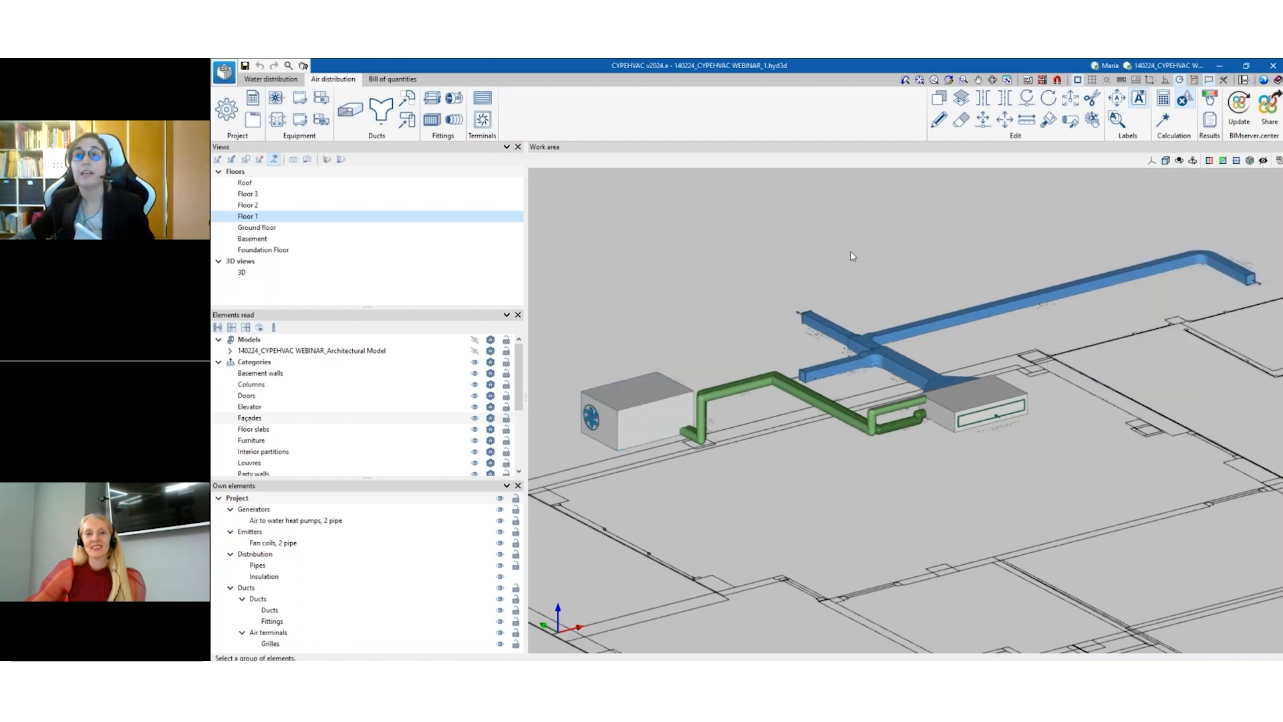
pyautogui.scroll(-1, 929, 258)
pyautogui.scroll(1, 937, 260)
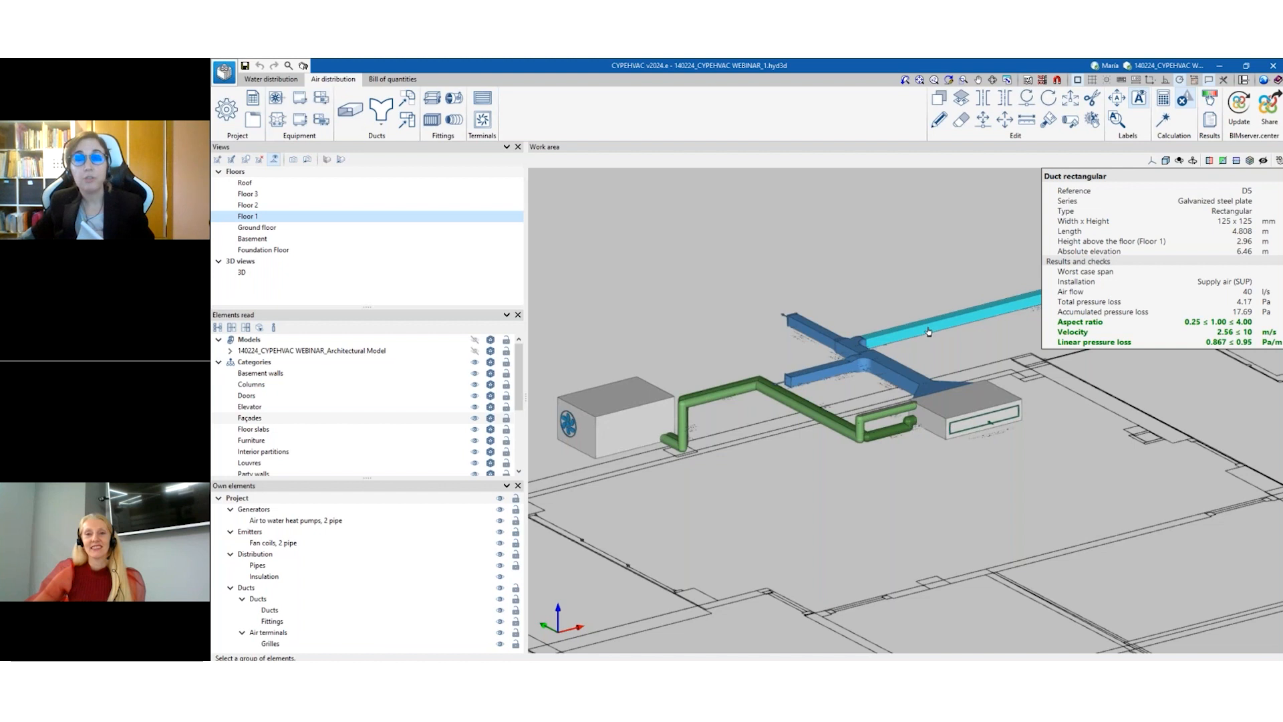
# Open the long rectangular supply duct for editing, read through its detailed calculation checks report, and leave the duct unchanged.
pyautogui.moveTo(837, 420)
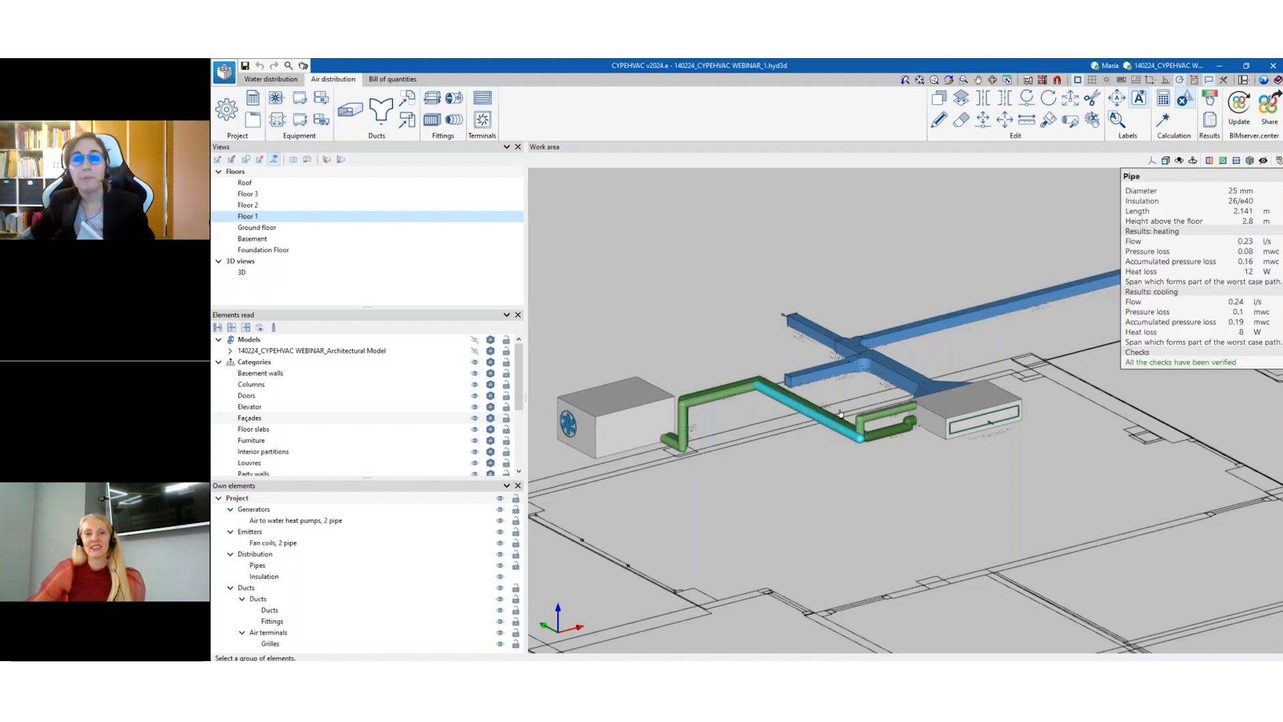
pyautogui.moveTo(894, 345)
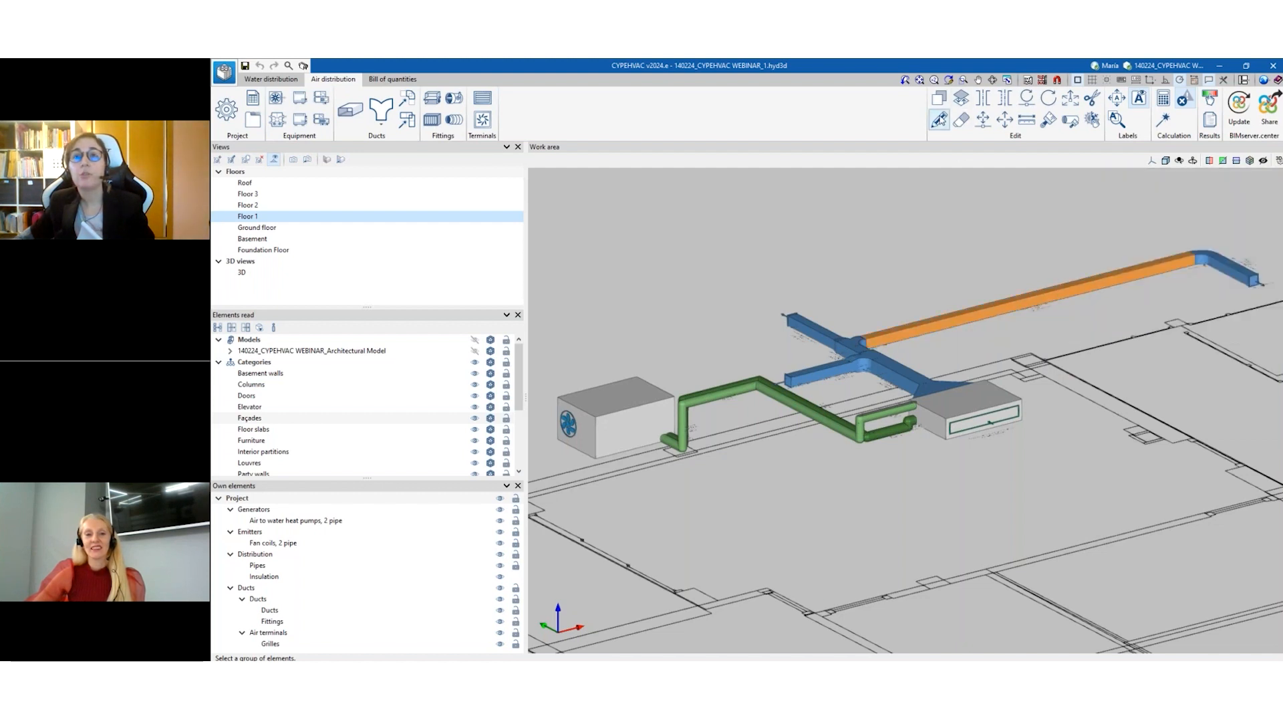
pyautogui.click(939, 120)
pyautogui.click(961, 318)
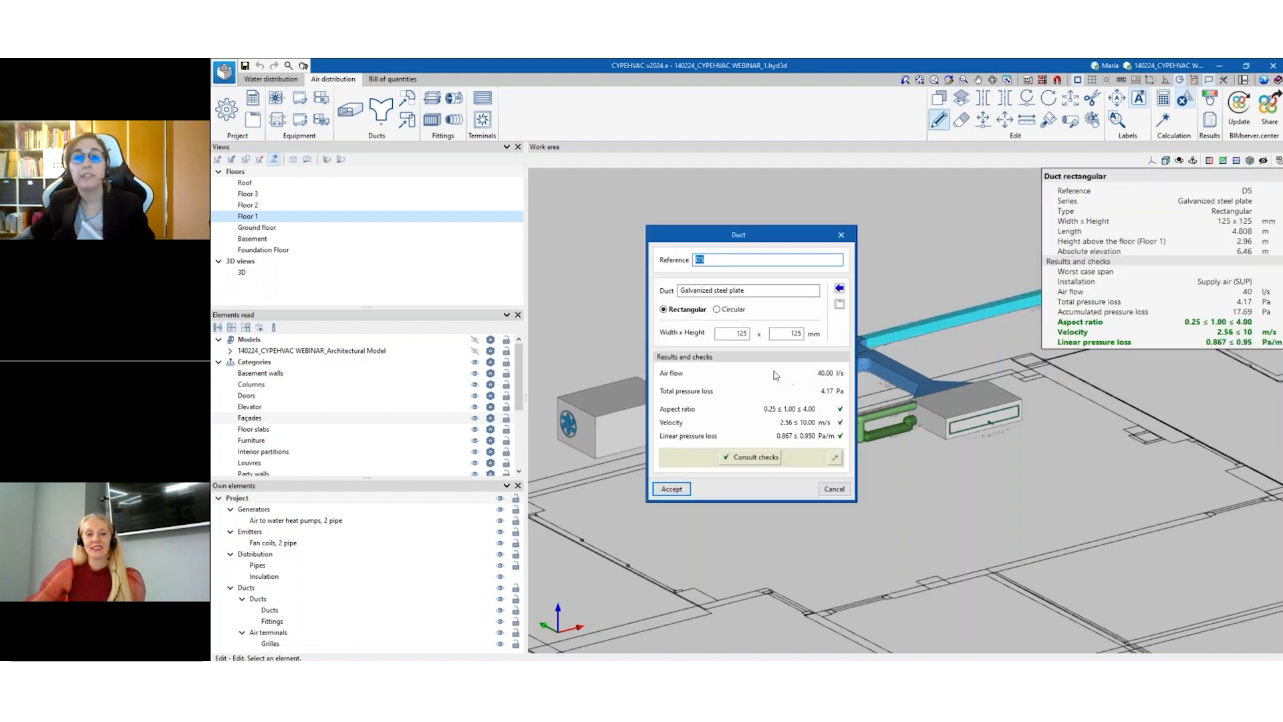
pyautogui.click(743, 460)
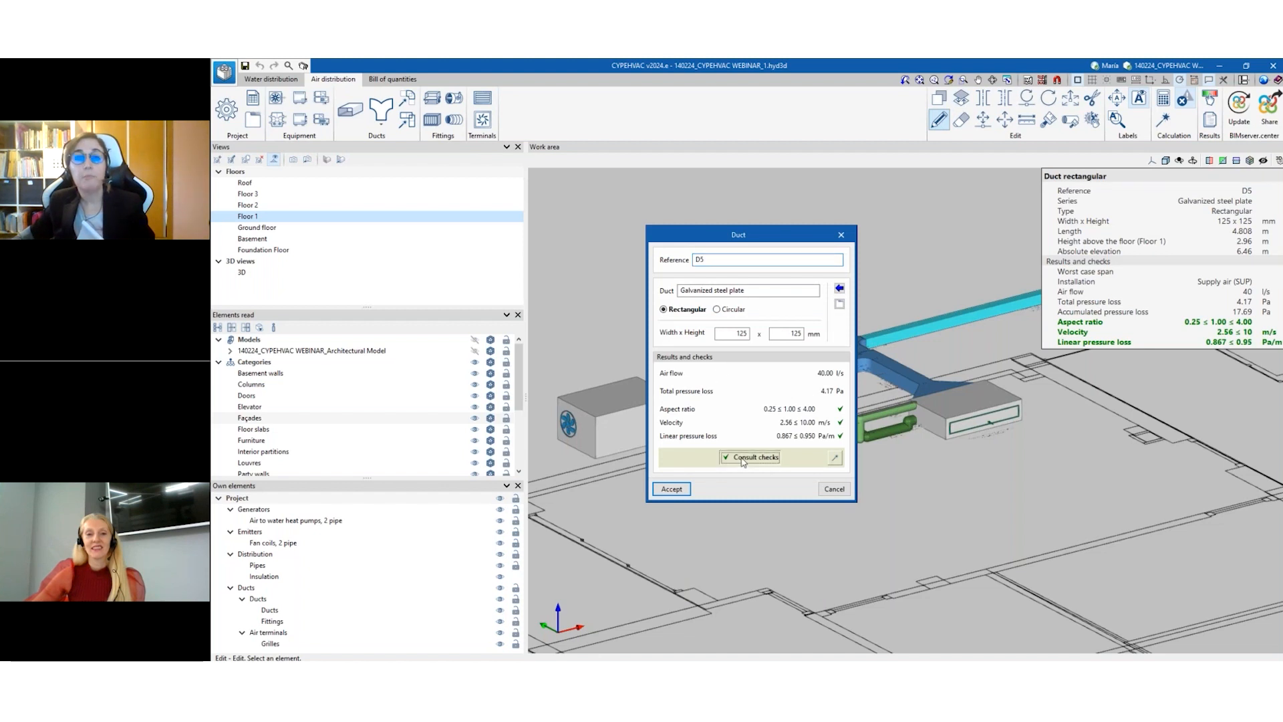
pyautogui.scroll(-6, 756, 421)
pyautogui.scroll(-3, 766, 442)
pyautogui.scroll(-10, 769, 442)
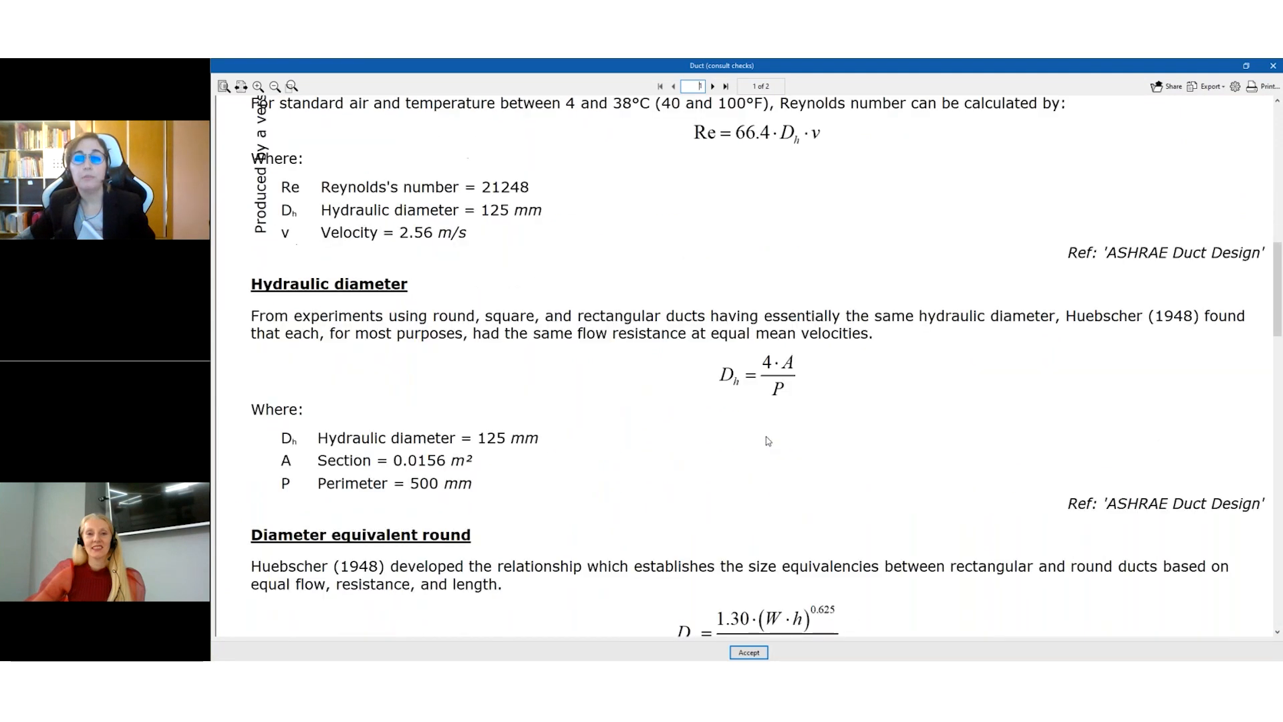
pyautogui.scroll(-10, 770, 441)
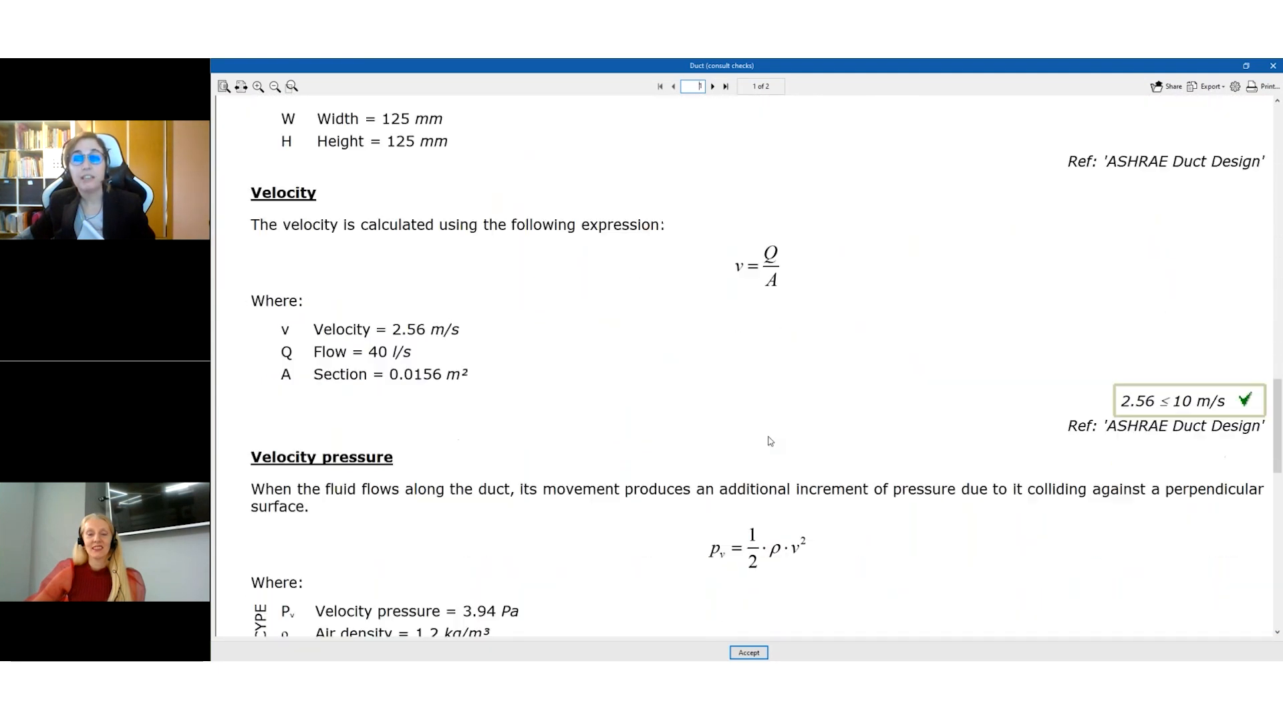
pyautogui.scroll(-3, 771, 442)
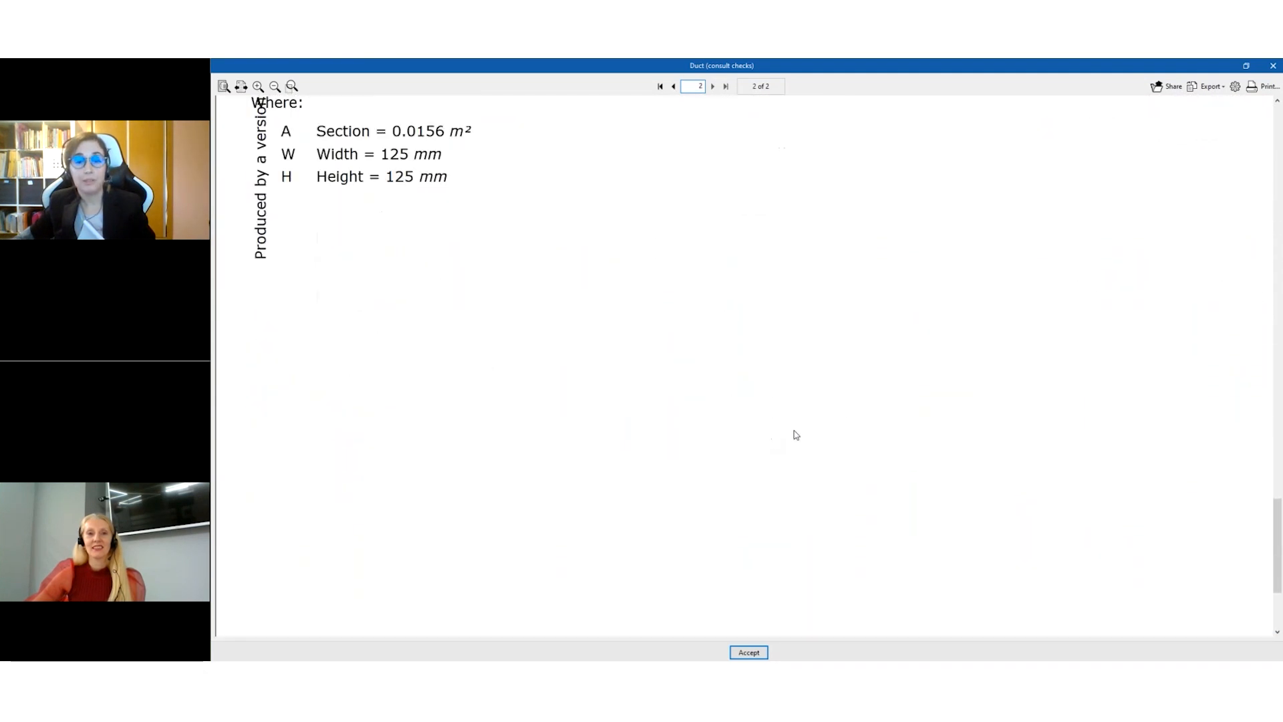
pyautogui.click(1273, 66)
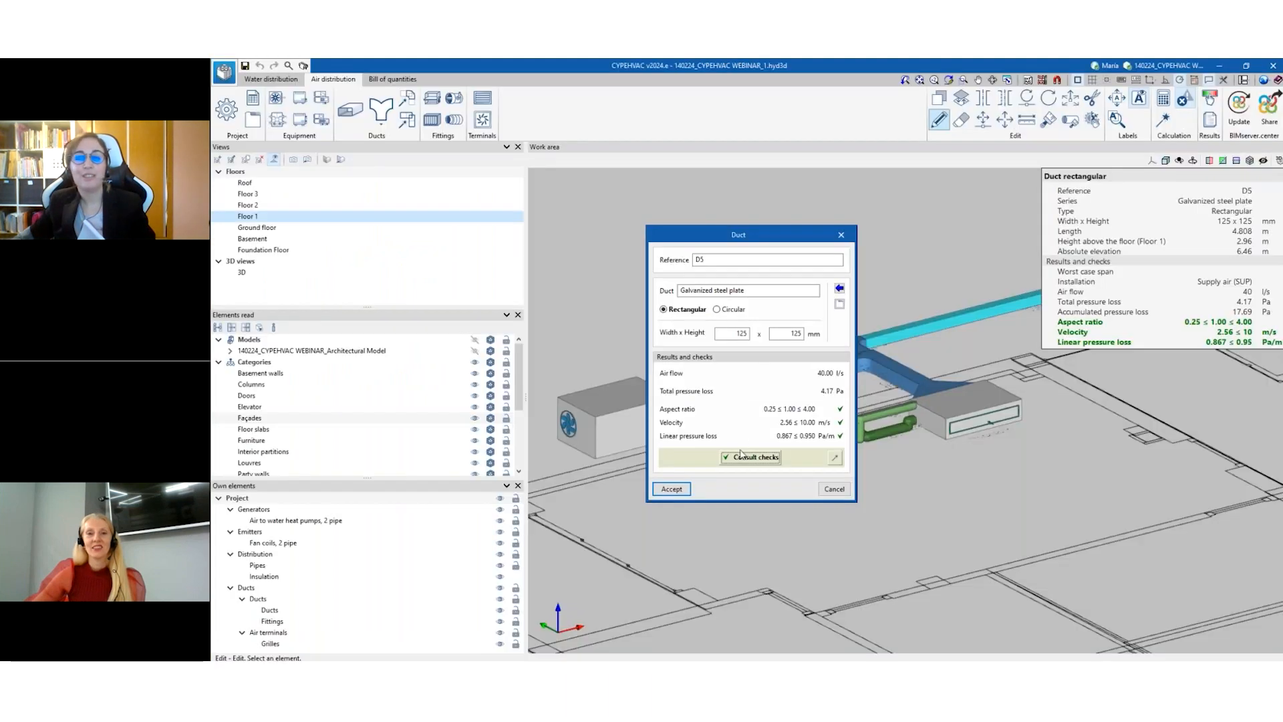
pyautogui.press('Escape')
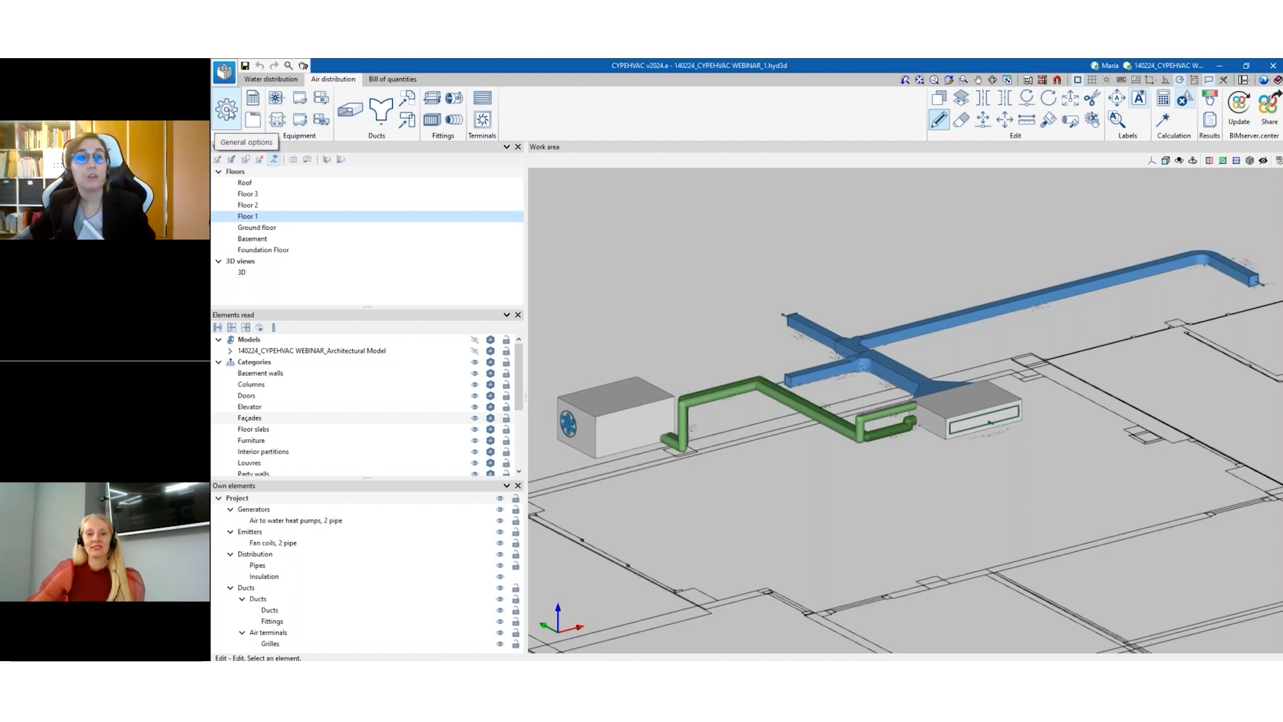
# Review the Design and checks criteria for pipes and ducts in the general options, and leave them without changes.
pyautogui.click(227, 113)
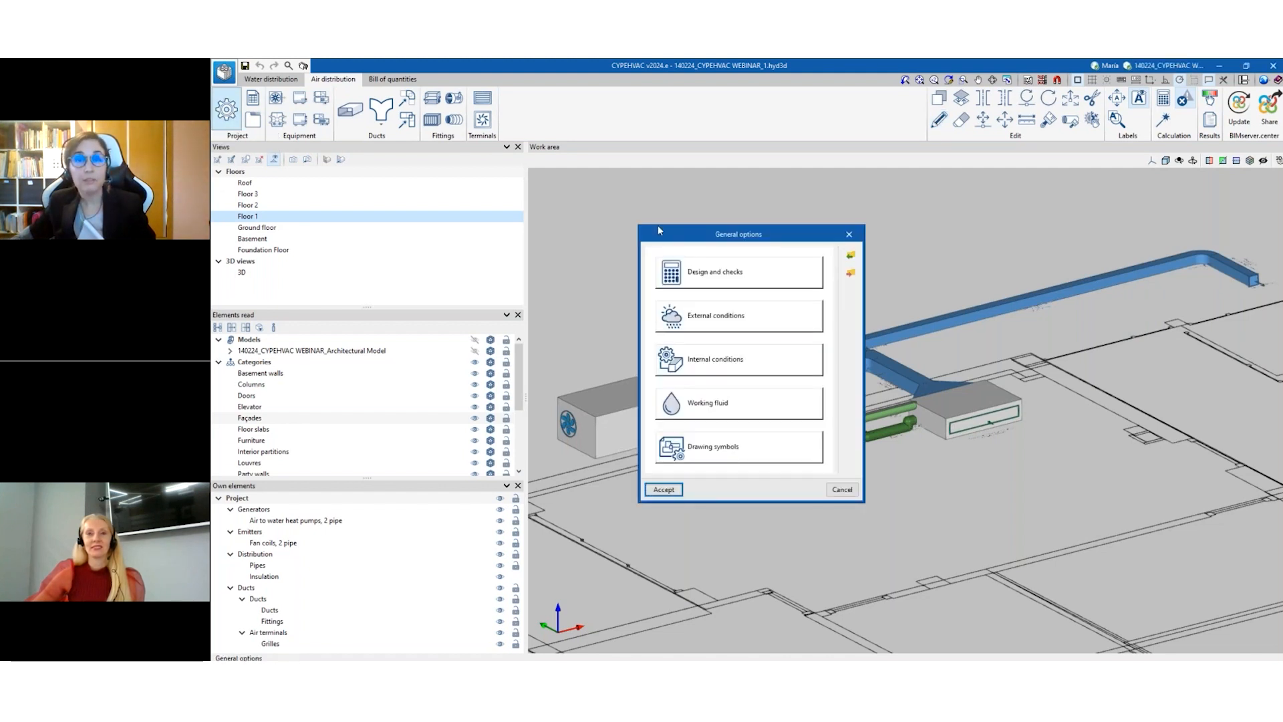
pyautogui.moveTo(695, 236); pyautogui.dragTo(499, 218)
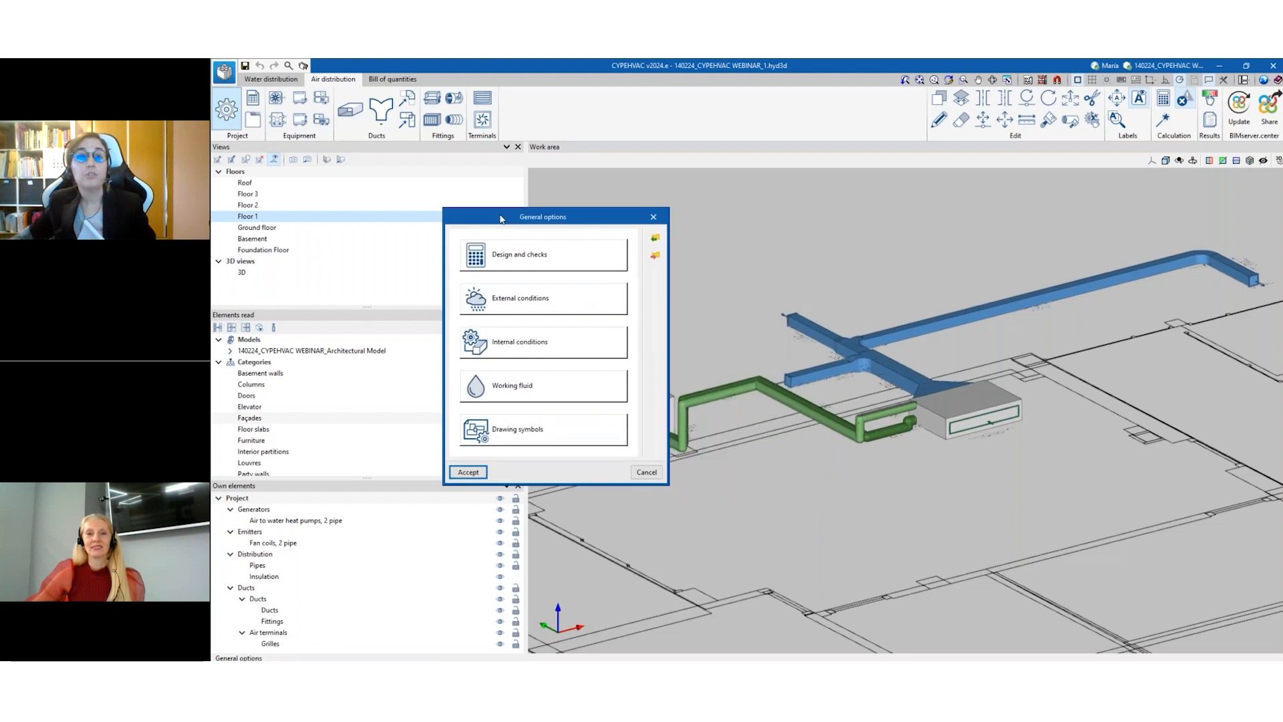
pyautogui.click(526, 255)
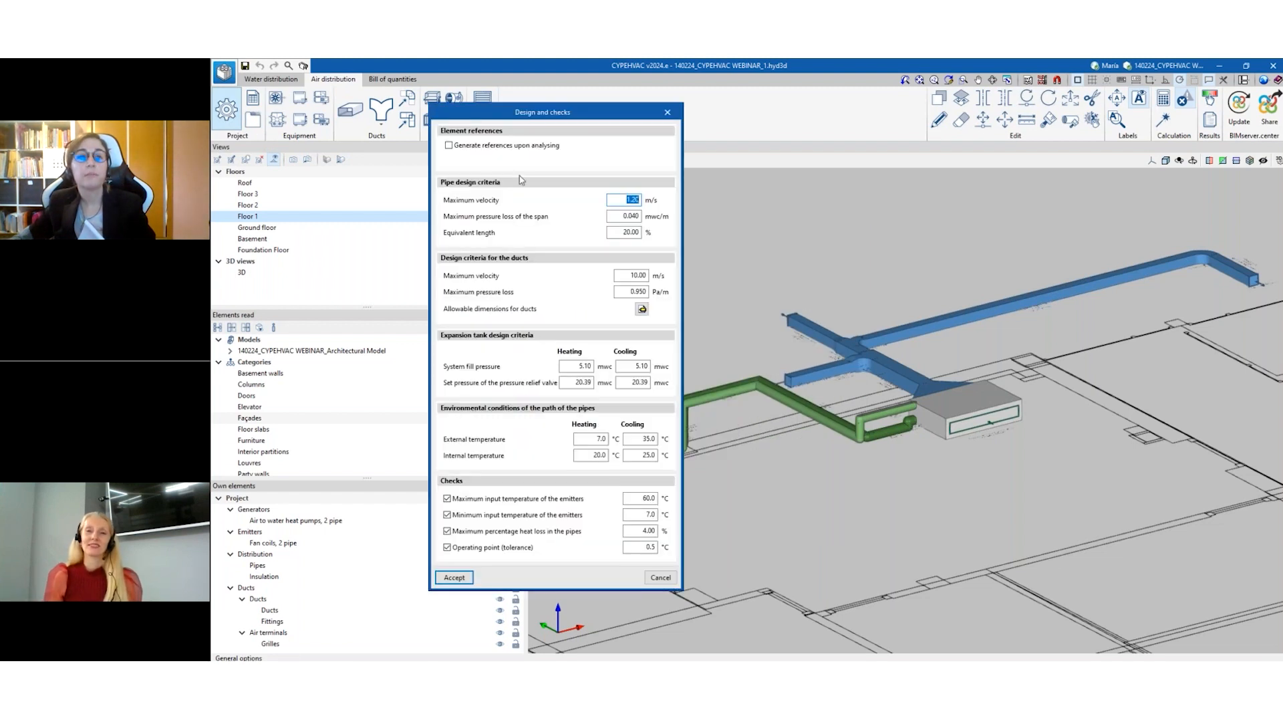
pyautogui.moveTo(513, 118); pyautogui.dragTo(834, 156)
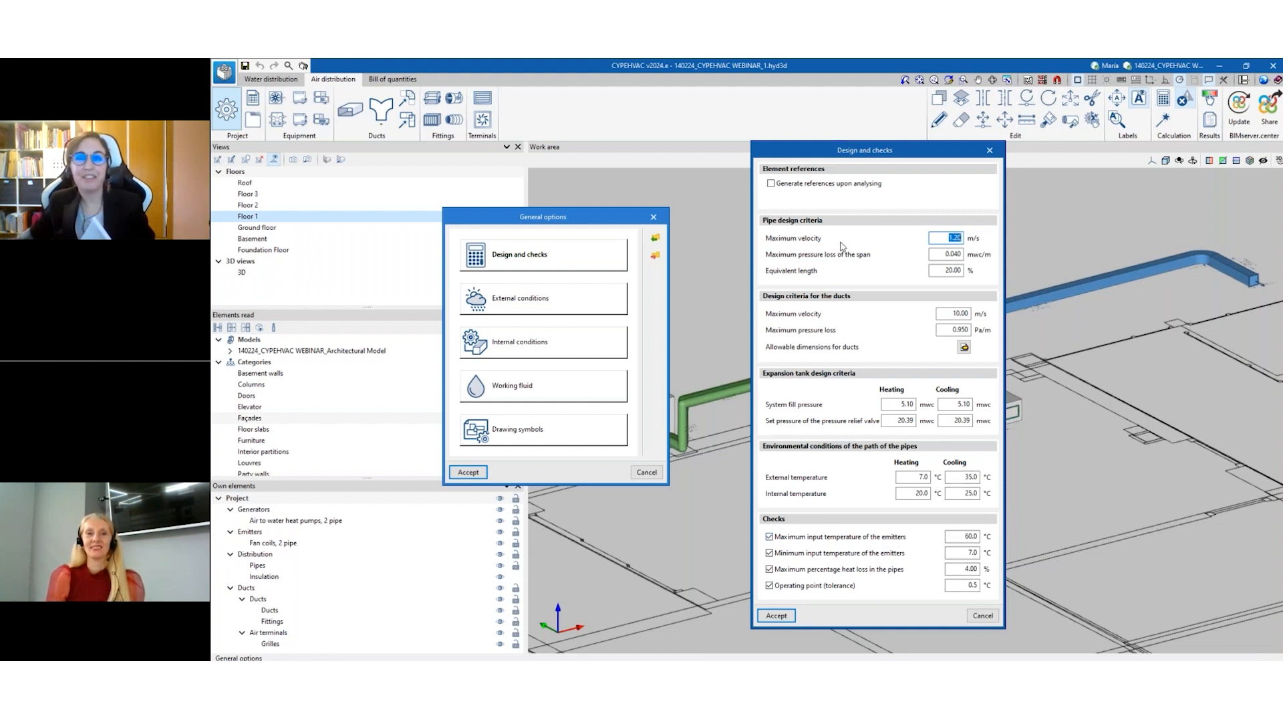
pyautogui.click(974, 617)
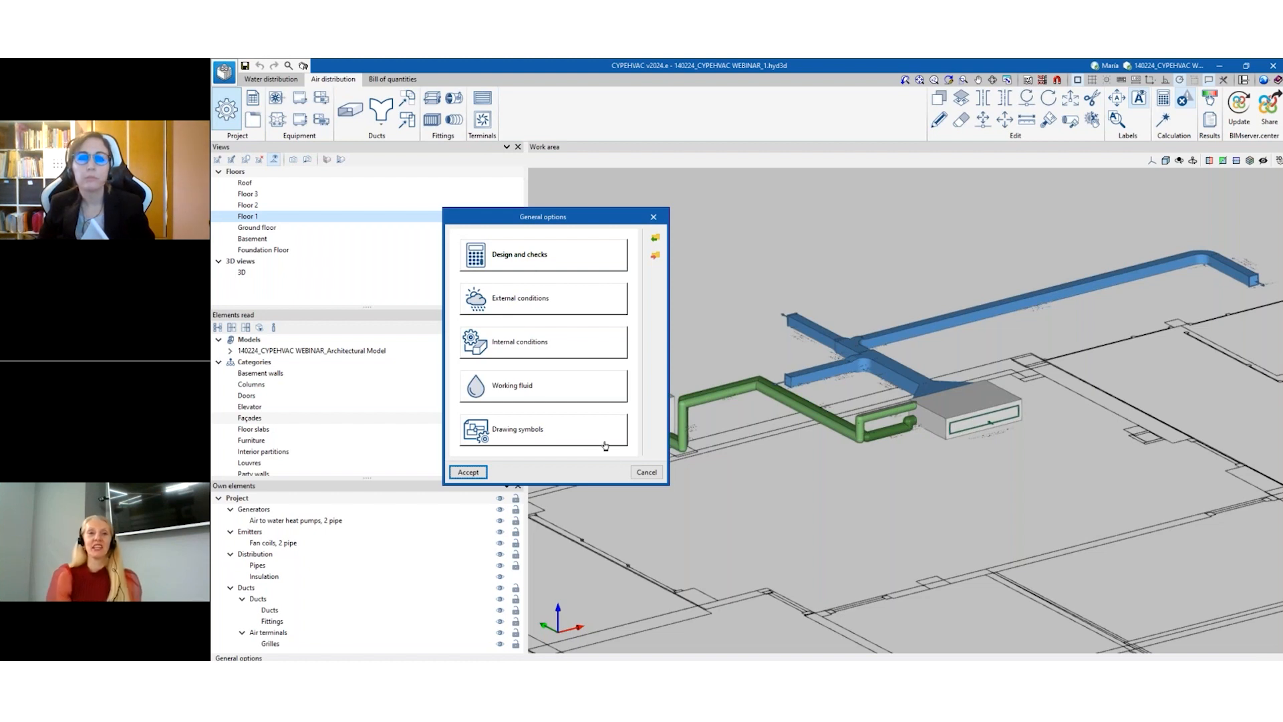
pyautogui.click(643, 476)
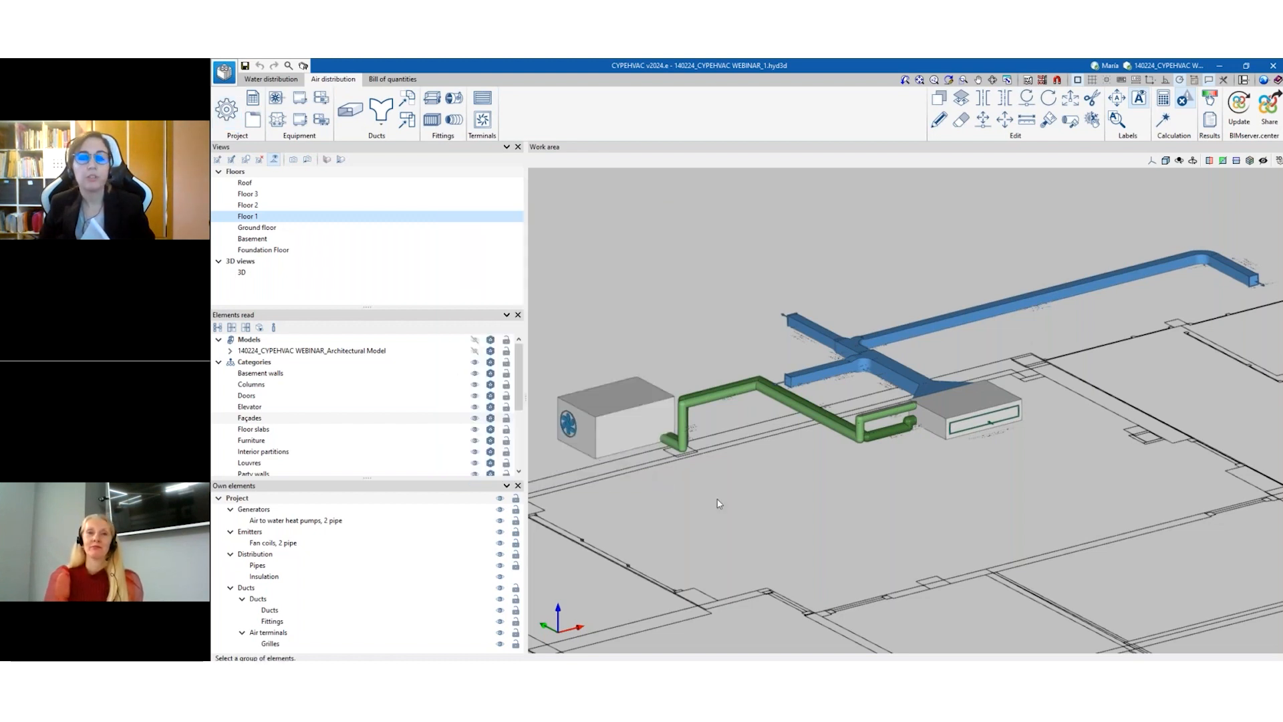
# Switch to the browser and view the Plugin Open BIM - Revit store page and CYPE's article about the plugin.
pyautogui.scroll(-2, 719, 503)
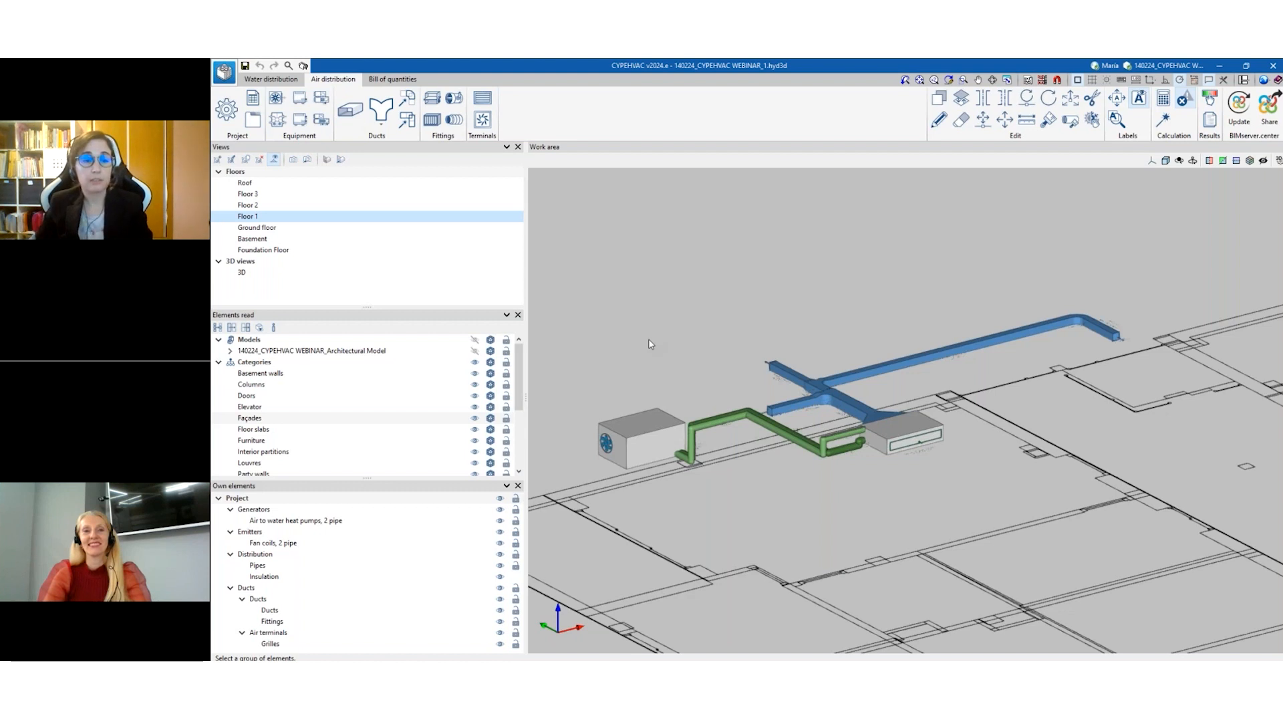
pyautogui.click(1218, 66)
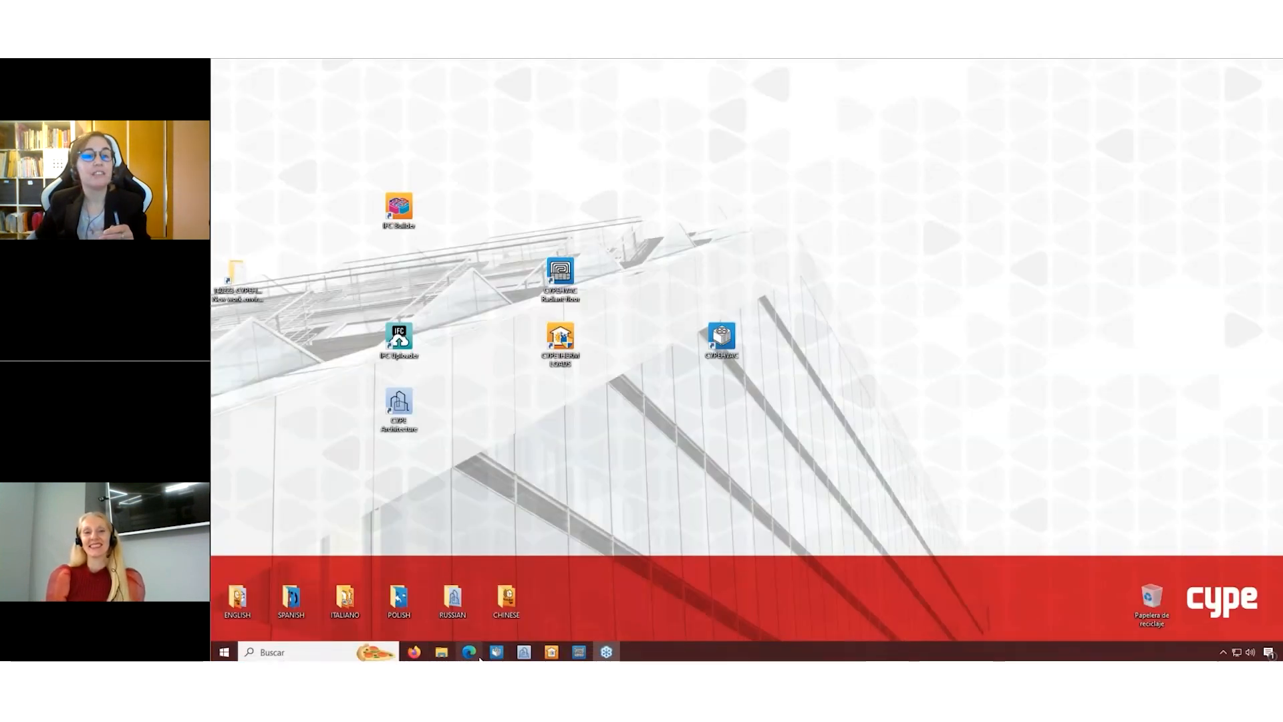
pyautogui.click(469, 653)
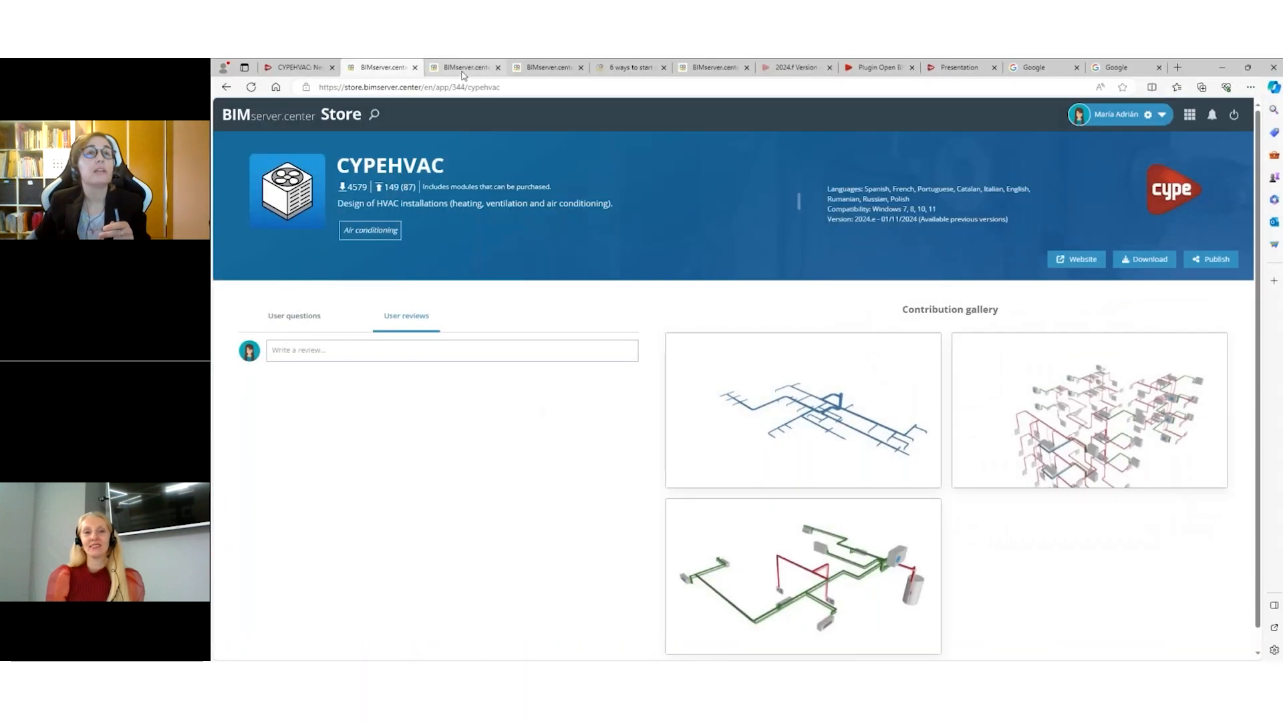
pyautogui.click(468, 67)
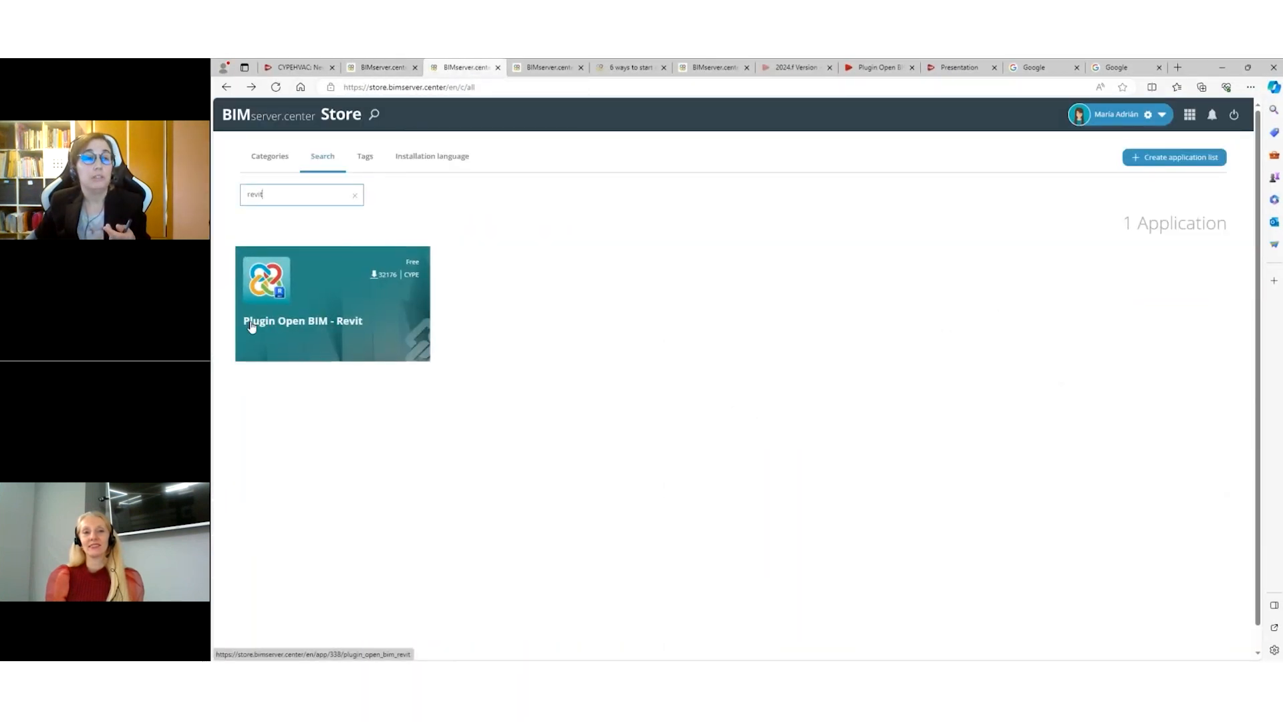
pyautogui.click(287, 329)
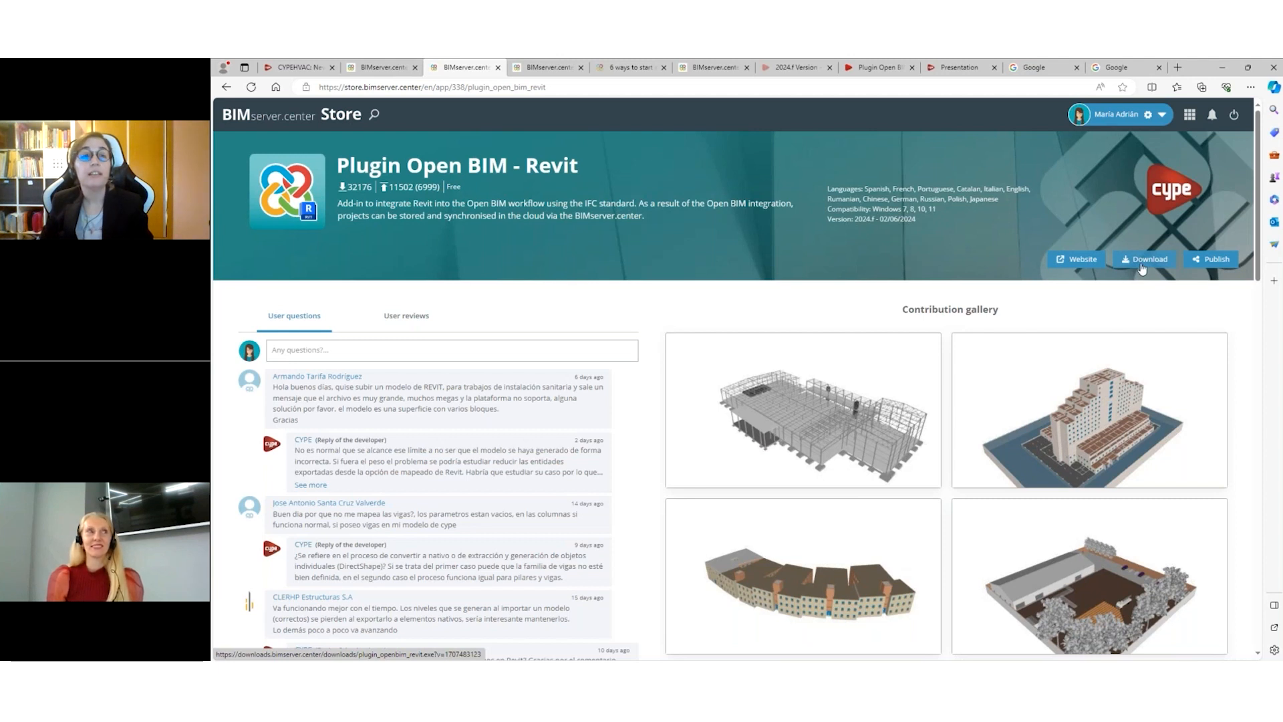
pyautogui.click(870, 73)
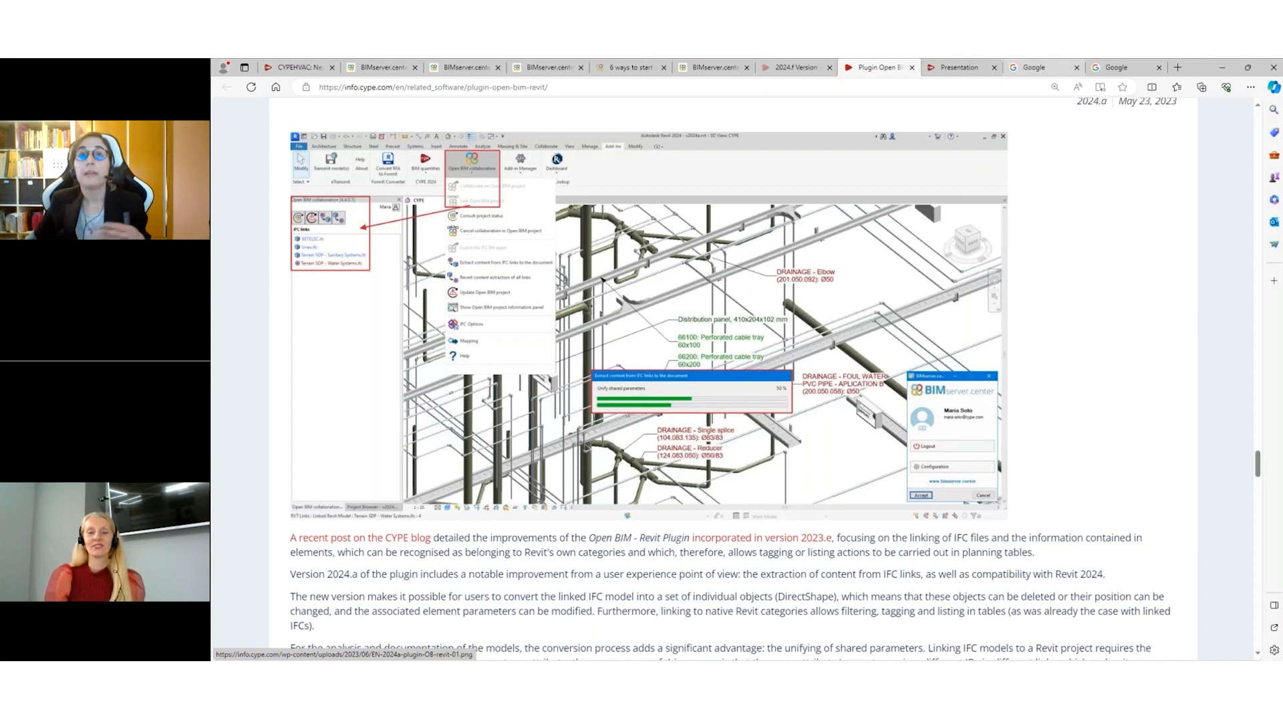
pyautogui.click(1221, 68)
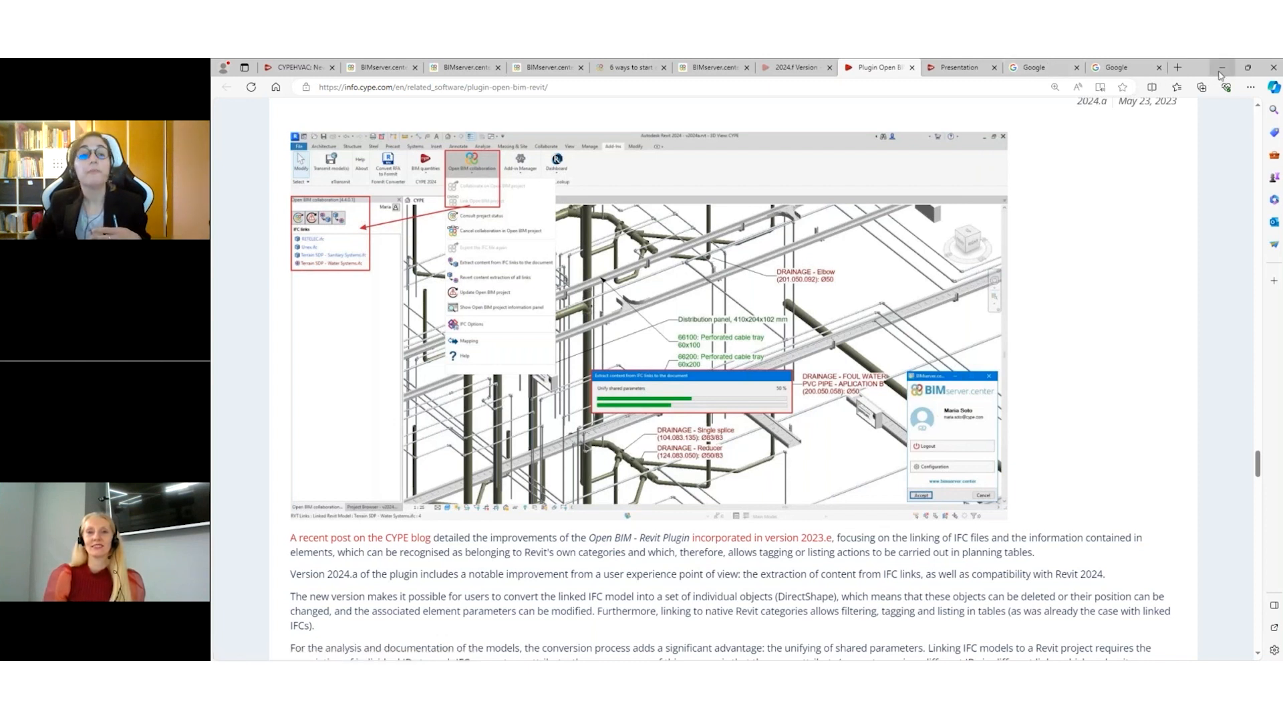
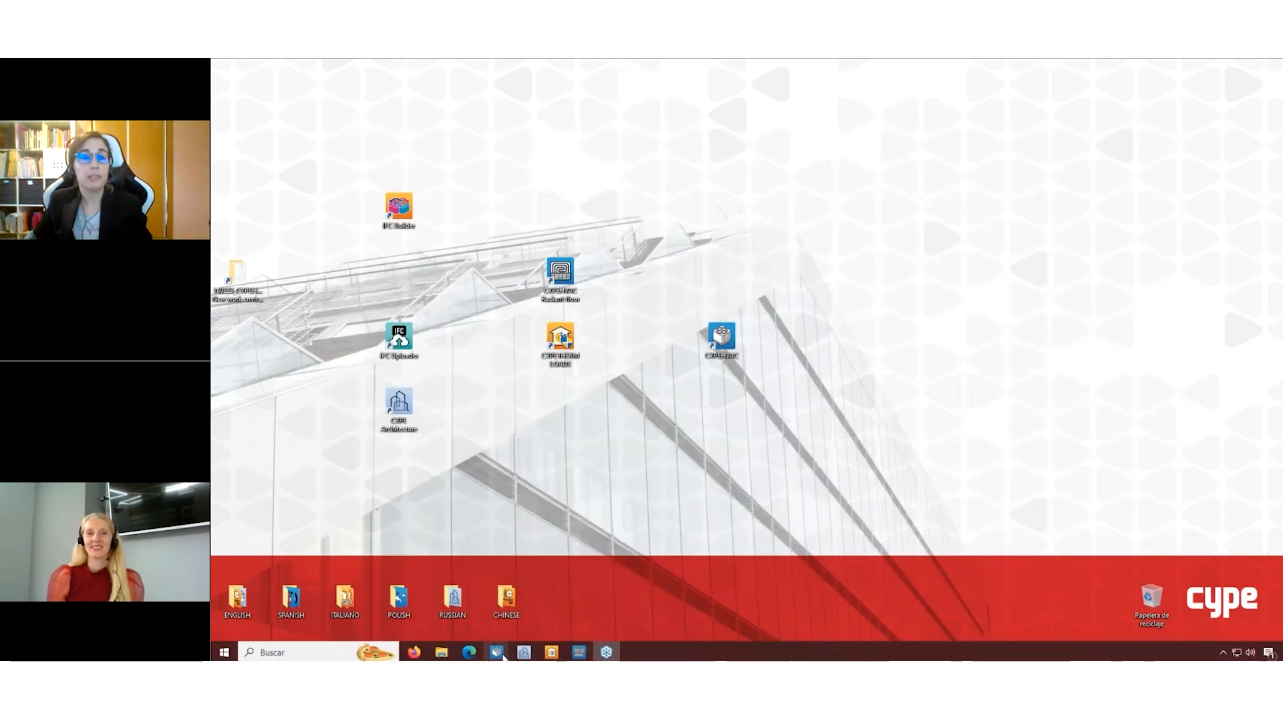
# Switch back to CYPEHVAC and make the 140224_CYPEHVAC WEBINAR_Architectural Model visible around the installation.
pyautogui.moveTo(496, 652)
pyautogui.click(310, 572)
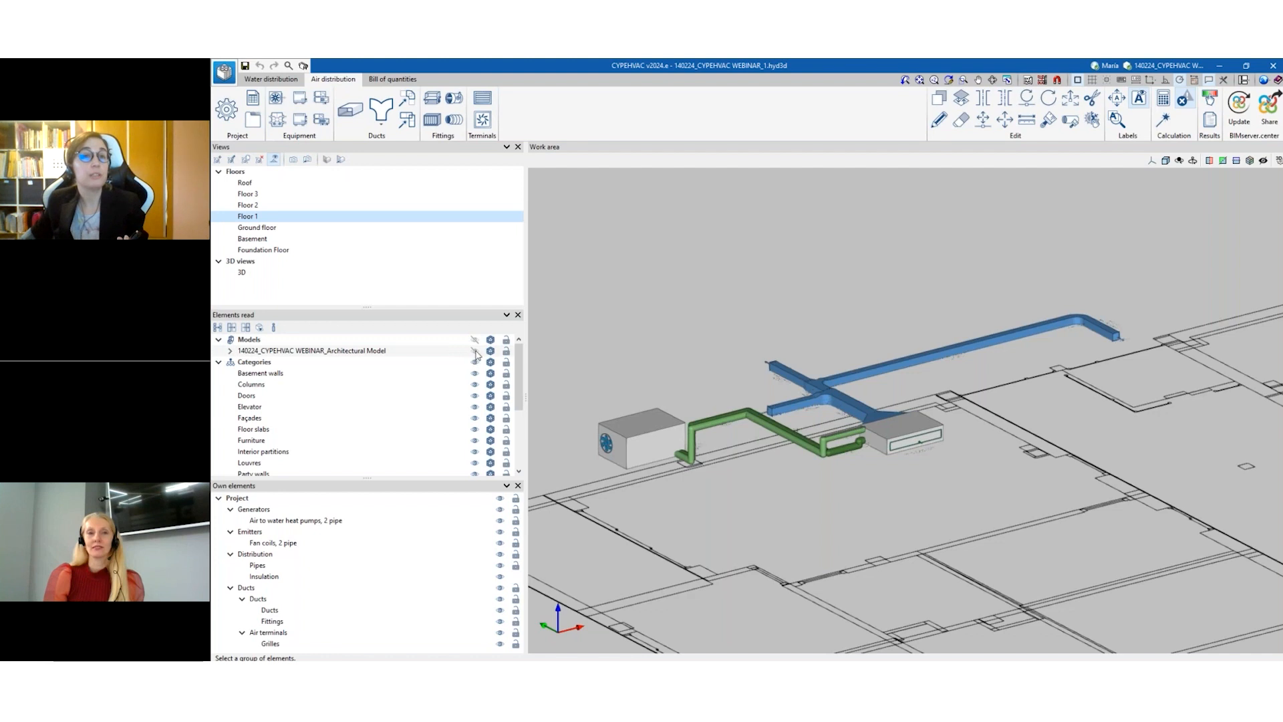
pyautogui.click(474, 351)
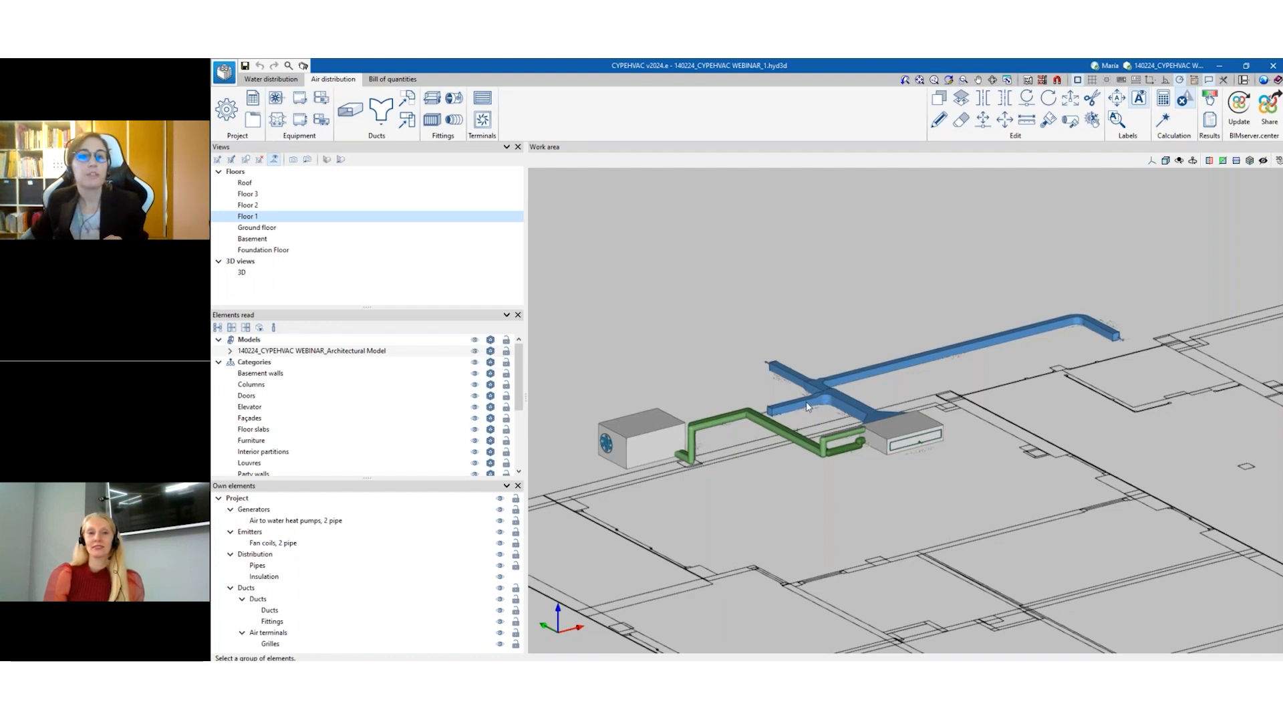
# Examine how the ducts, pipes, equipment and supply grilles sit within the rooms and walls of Floor 1.
pyautogui.scroll(-4, 809, 408)
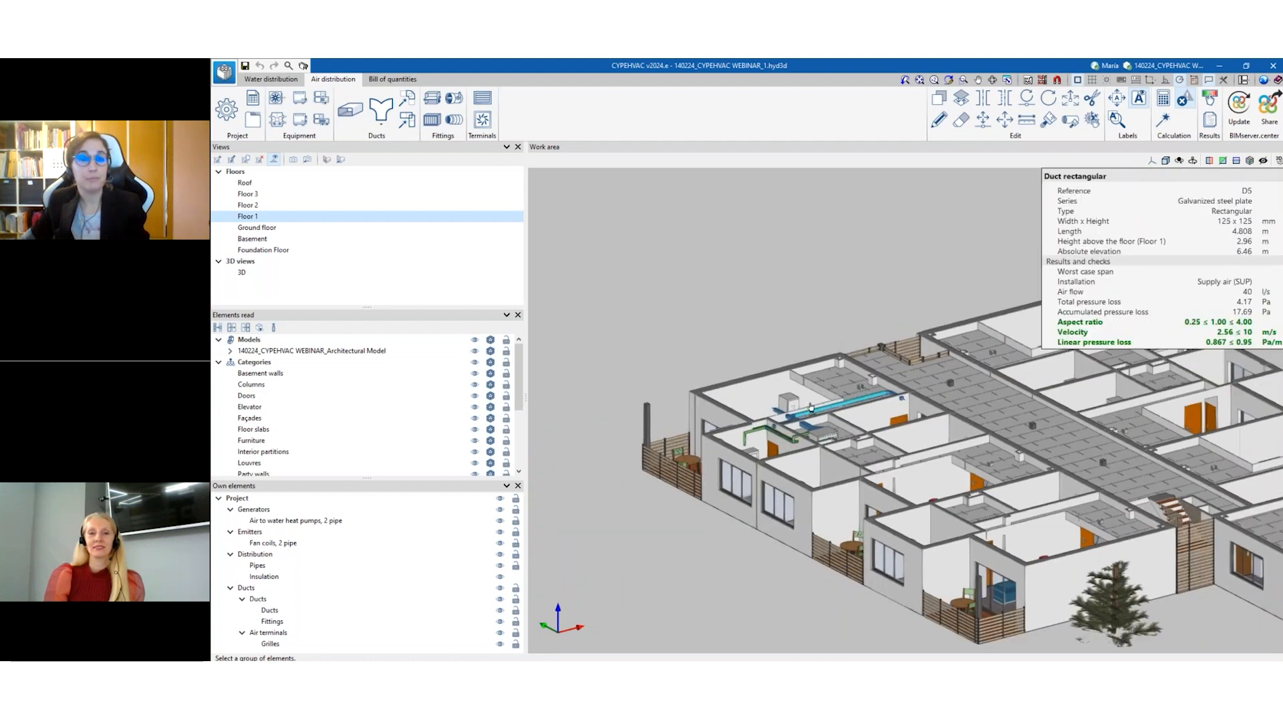
pyautogui.scroll(6, 811, 407)
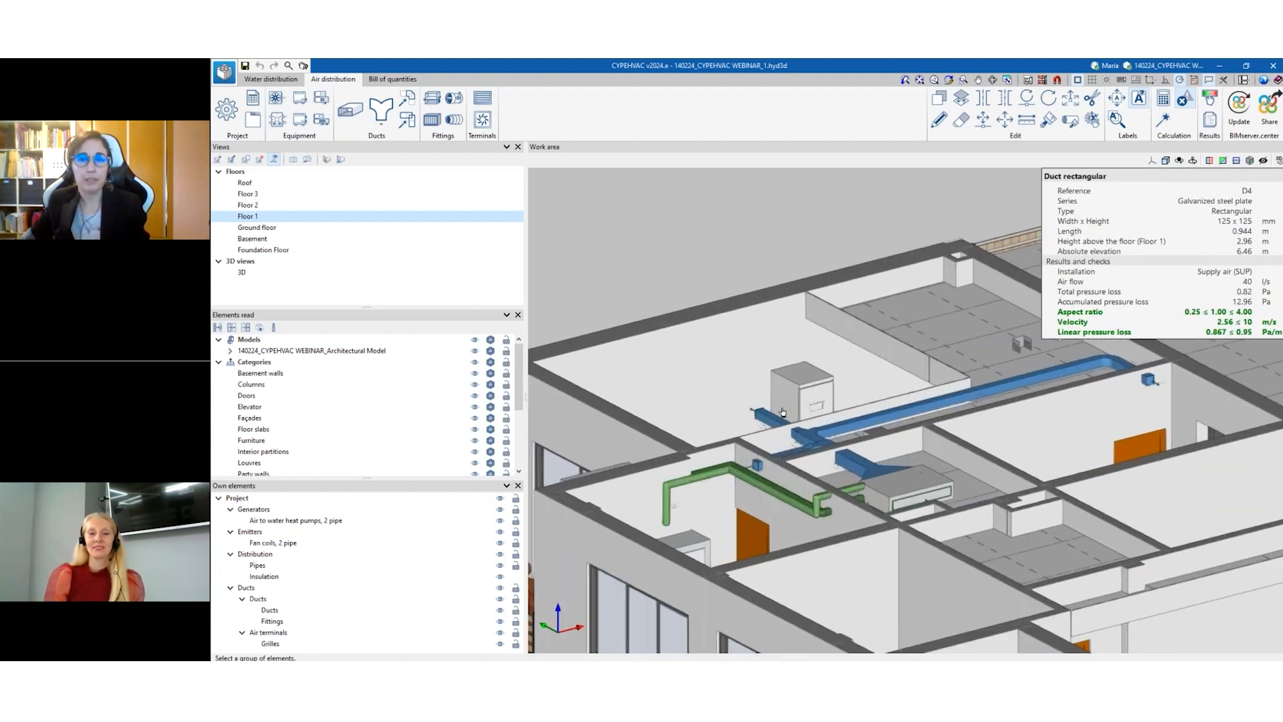
pyautogui.scroll(2, 755, 401)
pyautogui.keyDown('shift'); pyautogui.moveTo(739, 473); pyautogui.dragTo(724, 410, button='middle'); pyautogui.keyUp('shift')
pyautogui.scroll(-3, 724, 411)
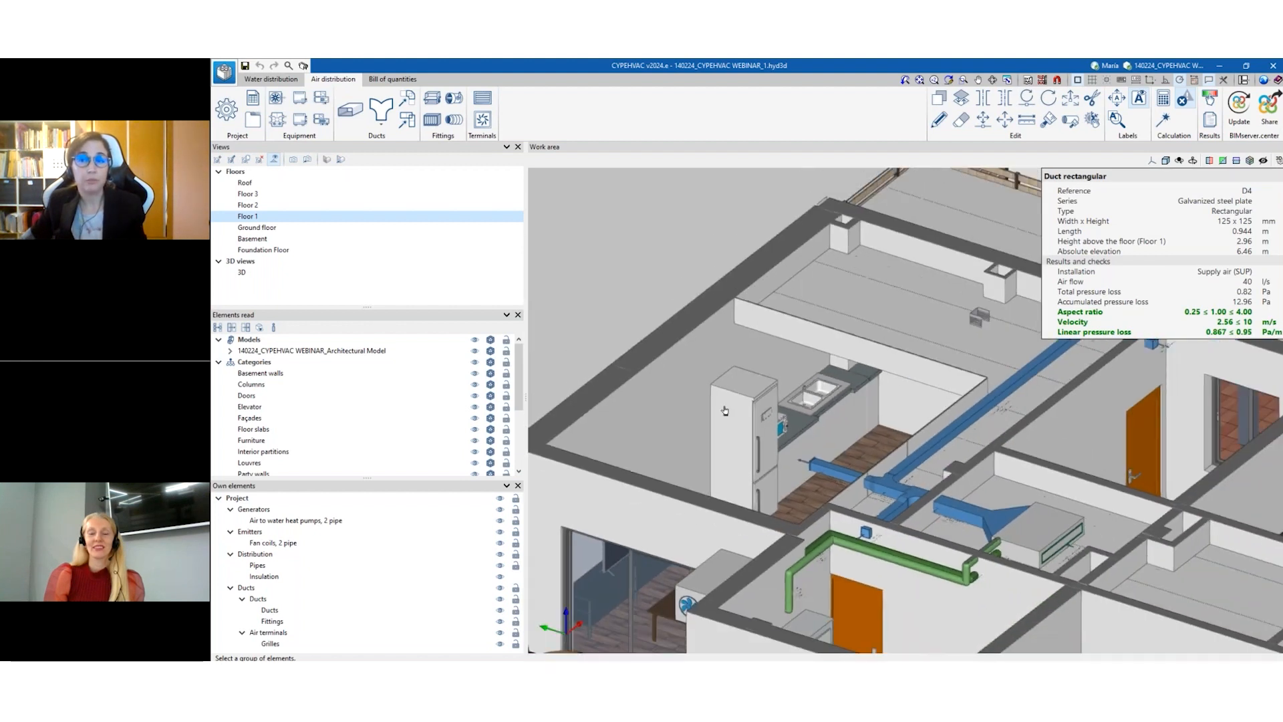
pyautogui.scroll(-1, 725, 410)
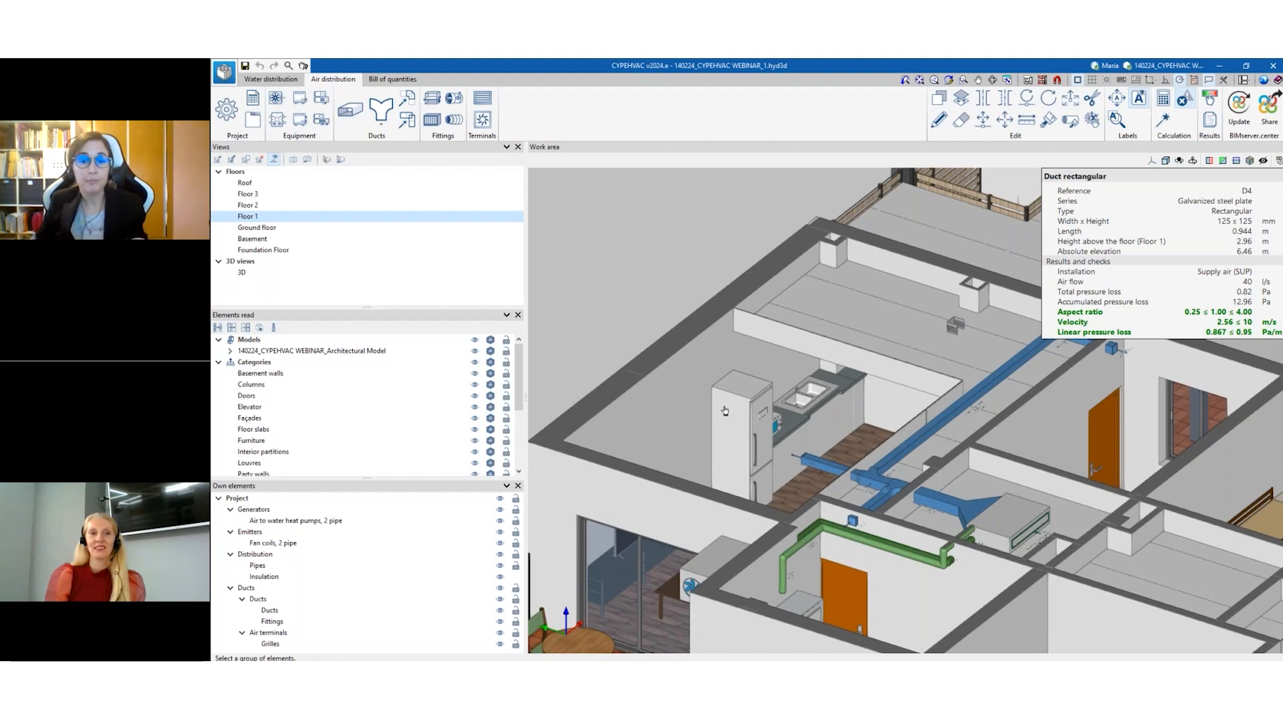
pyautogui.scroll(-2, 719, 462)
pyautogui.moveTo(786, 460)
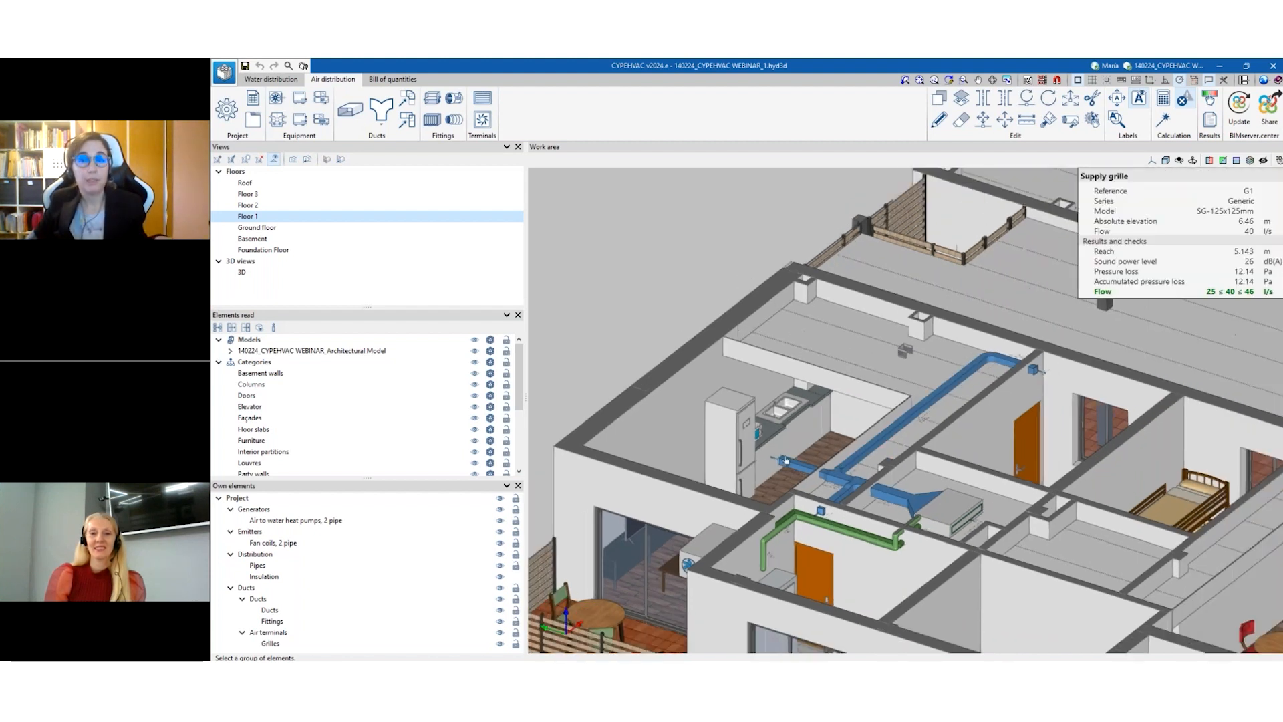
pyautogui.scroll(2, 786, 460)
pyautogui.moveTo(785, 460); pyautogui.dragTo(840, 366, button='middle')
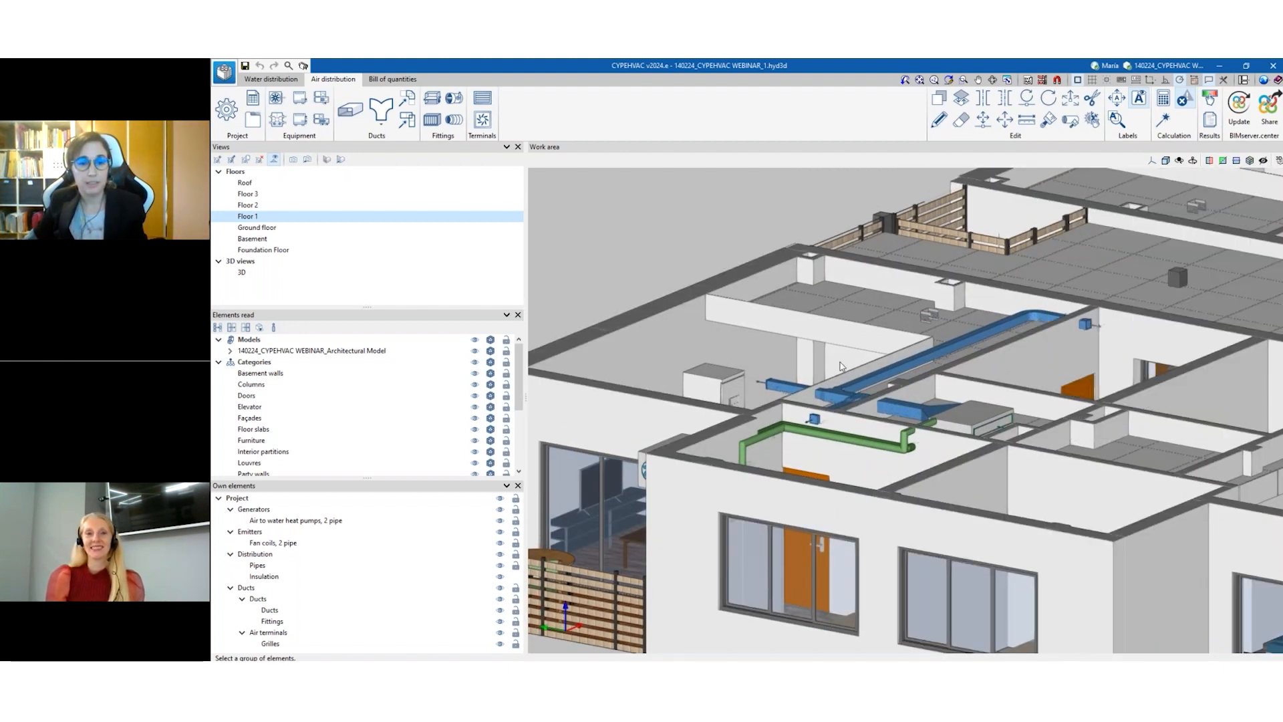
# Expand the architectural model and hide its Sanitary appliances and Furniture submodels.
pyautogui.click(230, 351)
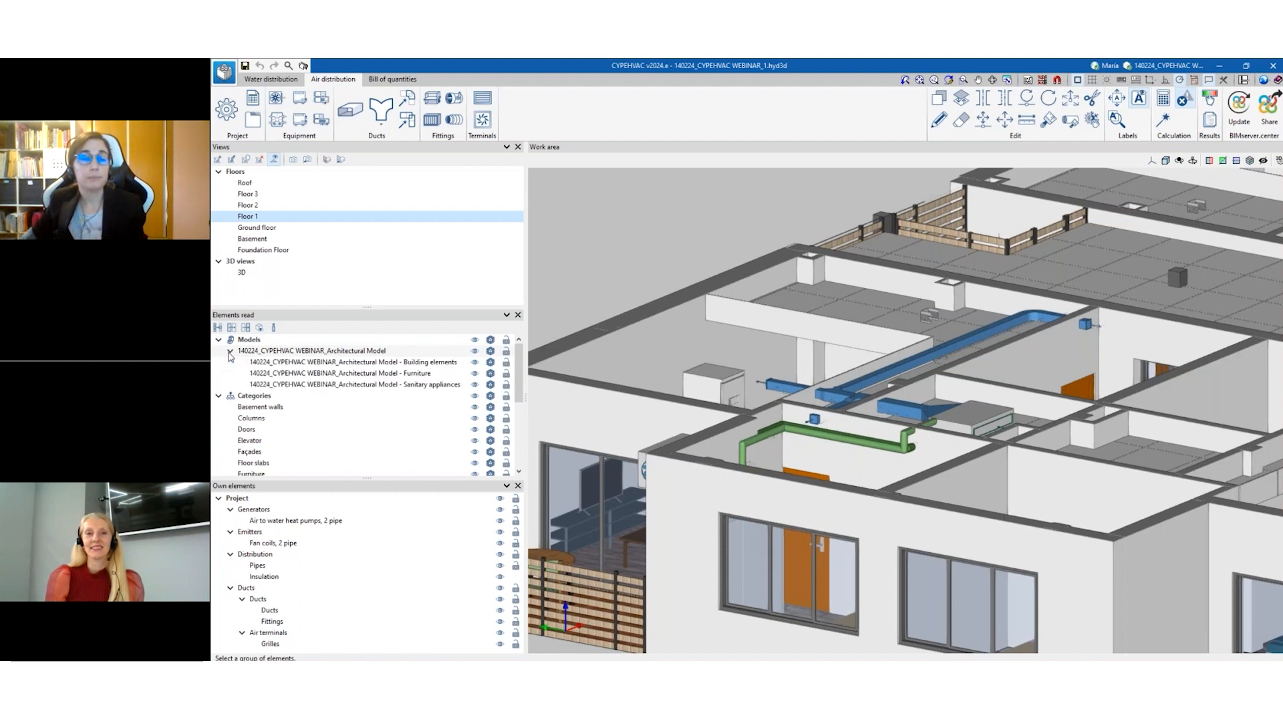
pyautogui.click(474, 384)
pyautogui.click(474, 373)
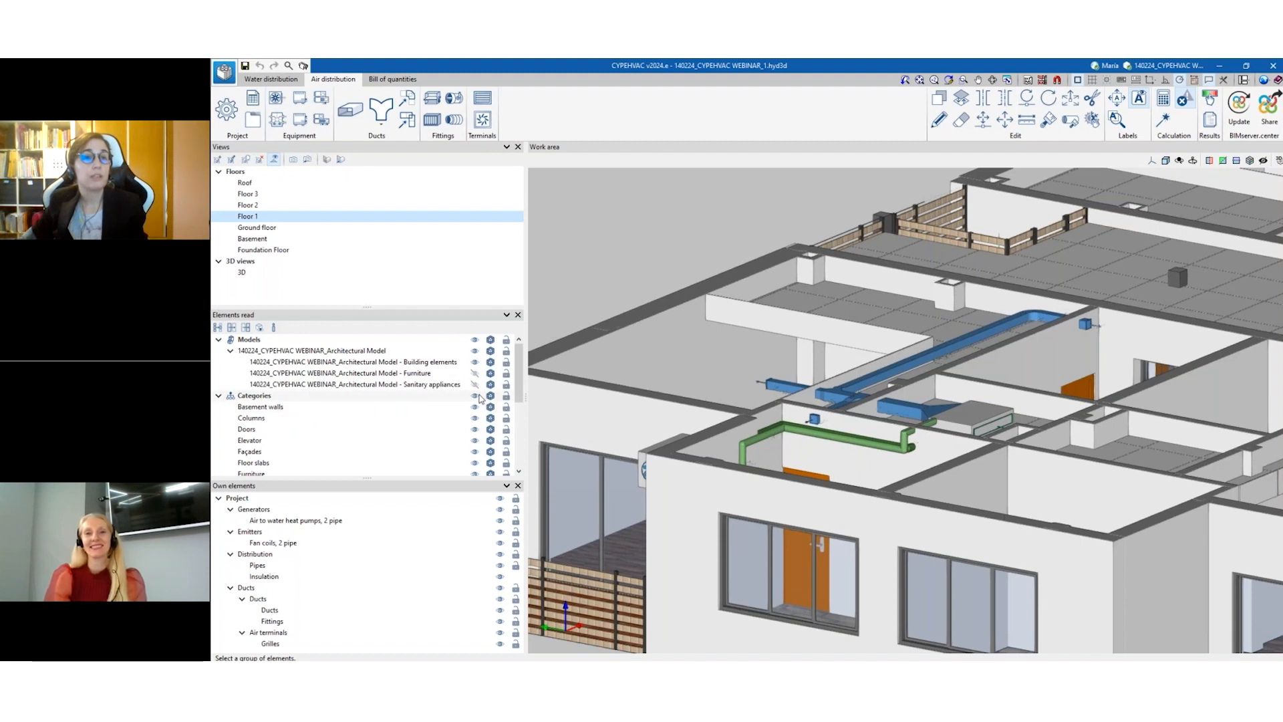
# Hide all the categories of elements read, and show only the Floor slabs category.
pyautogui.click(474, 396)
pyautogui.scroll(-1, 421, 428)
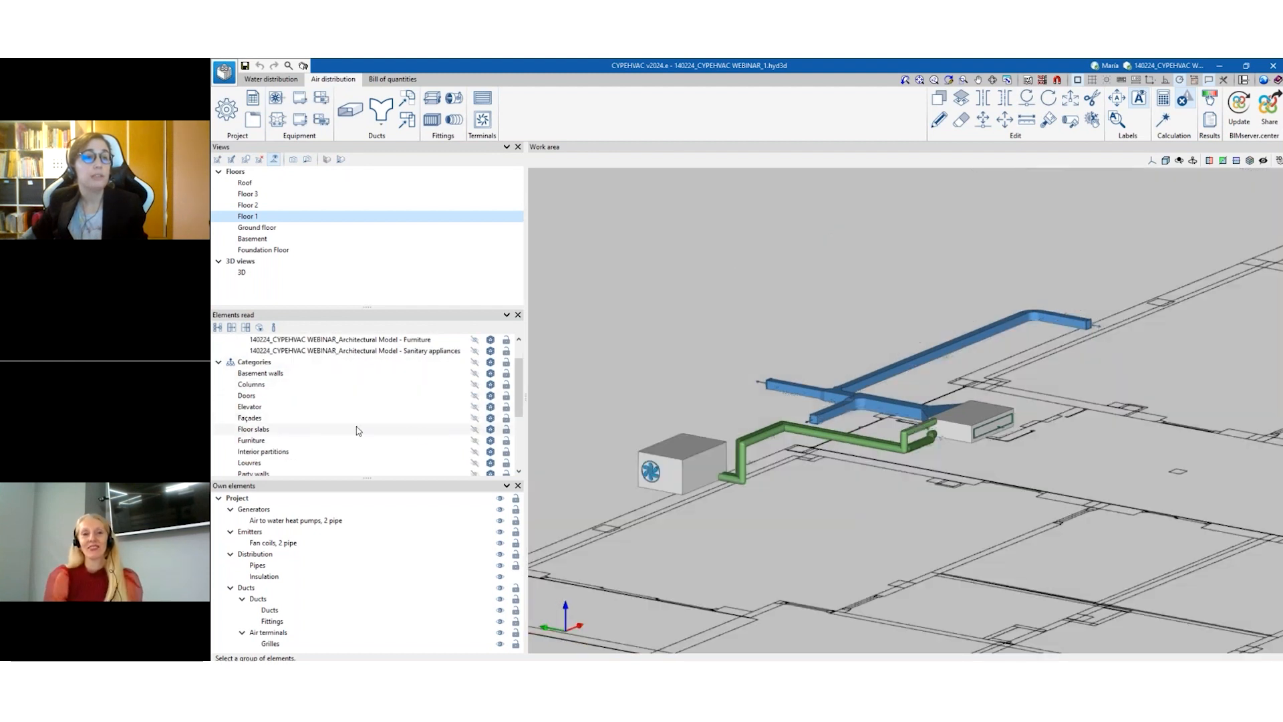
pyautogui.click(474, 429)
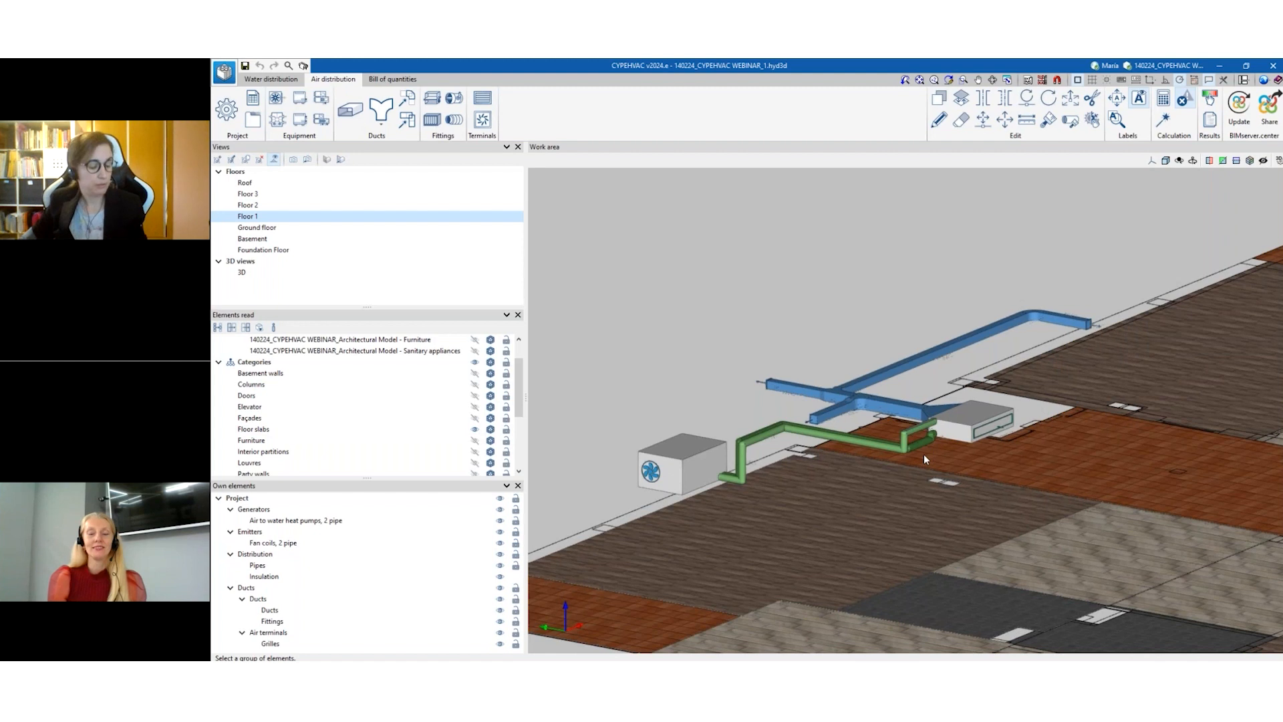
# Make the architectural model's Furniture submodel visible again and hide the Floor slabs category.
pyautogui.moveTo(923, 454); pyautogui.dragTo(937, 445, button='middle')
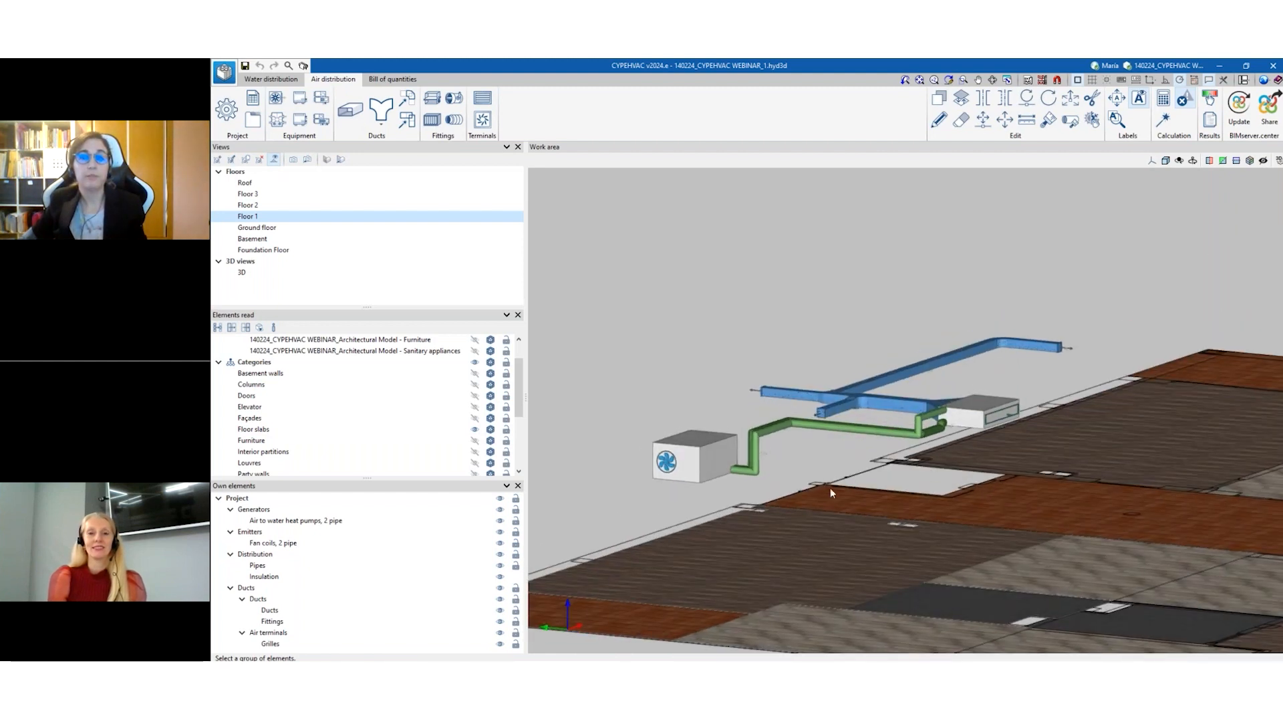
pyautogui.scroll(2, 791, 362)
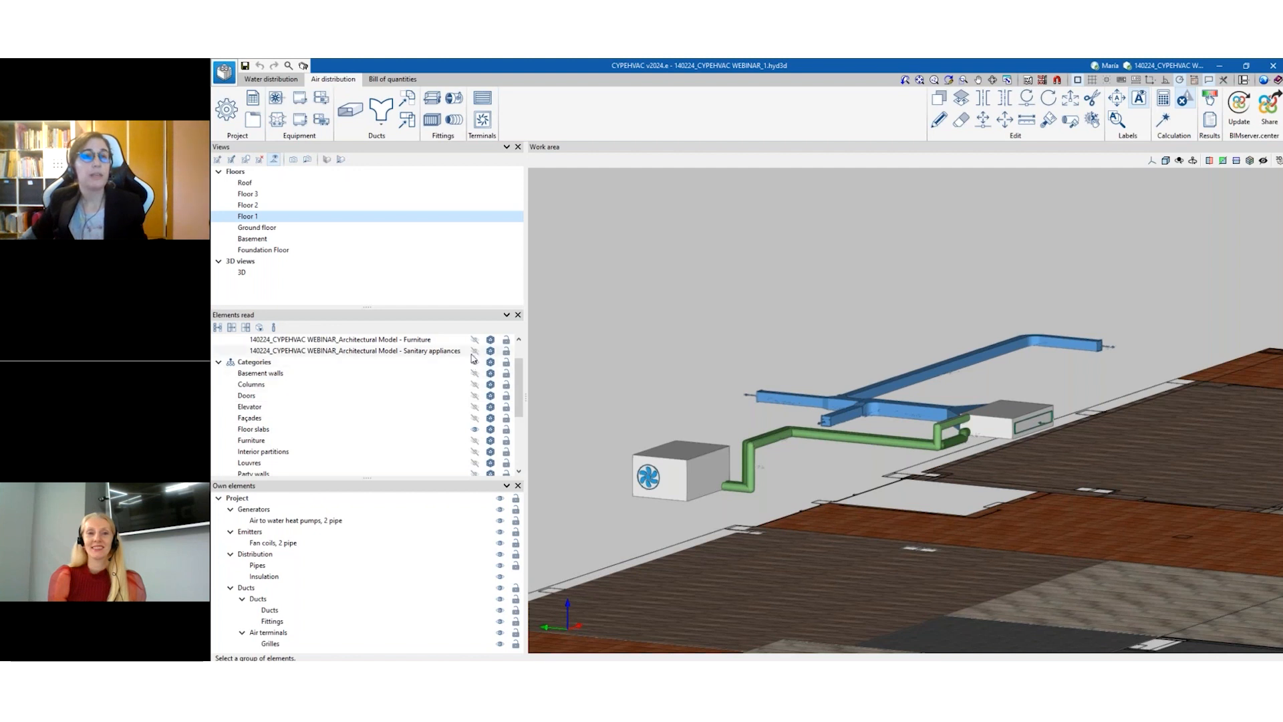
pyautogui.scroll(1, 470, 359)
pyautogui.click(474, 374)
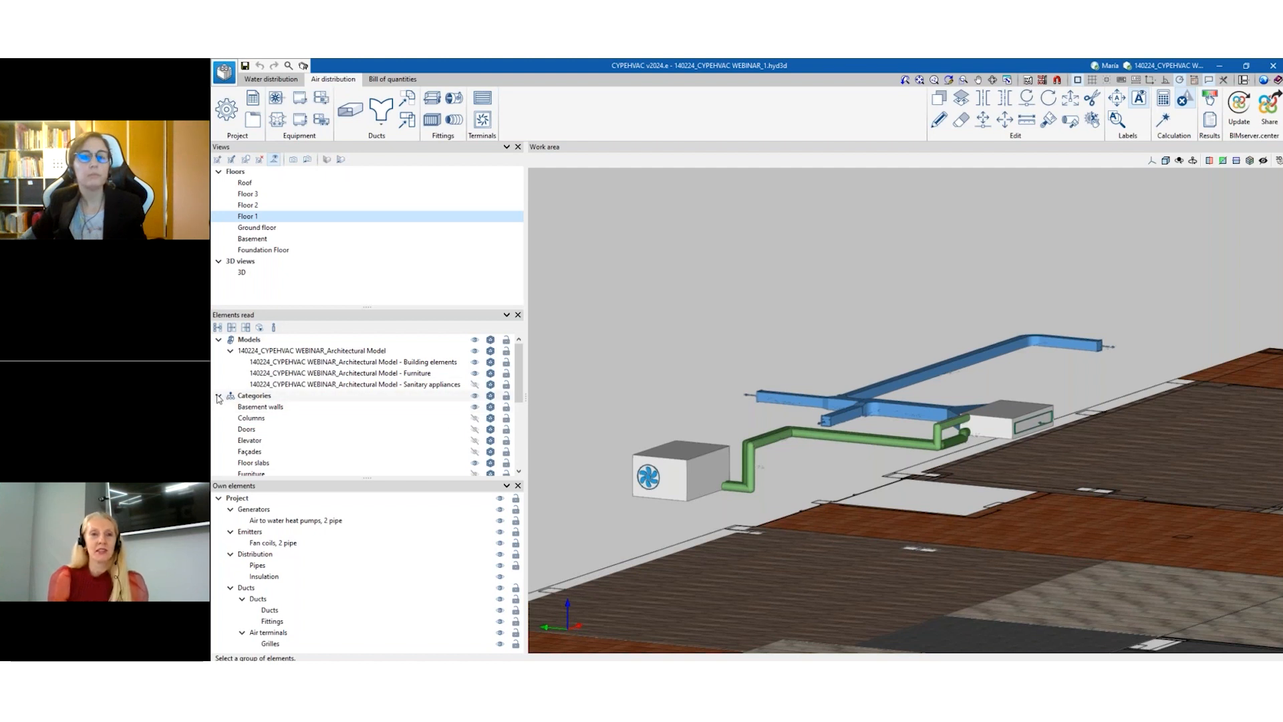
pyautogui.scroll(-1, 470, 409)
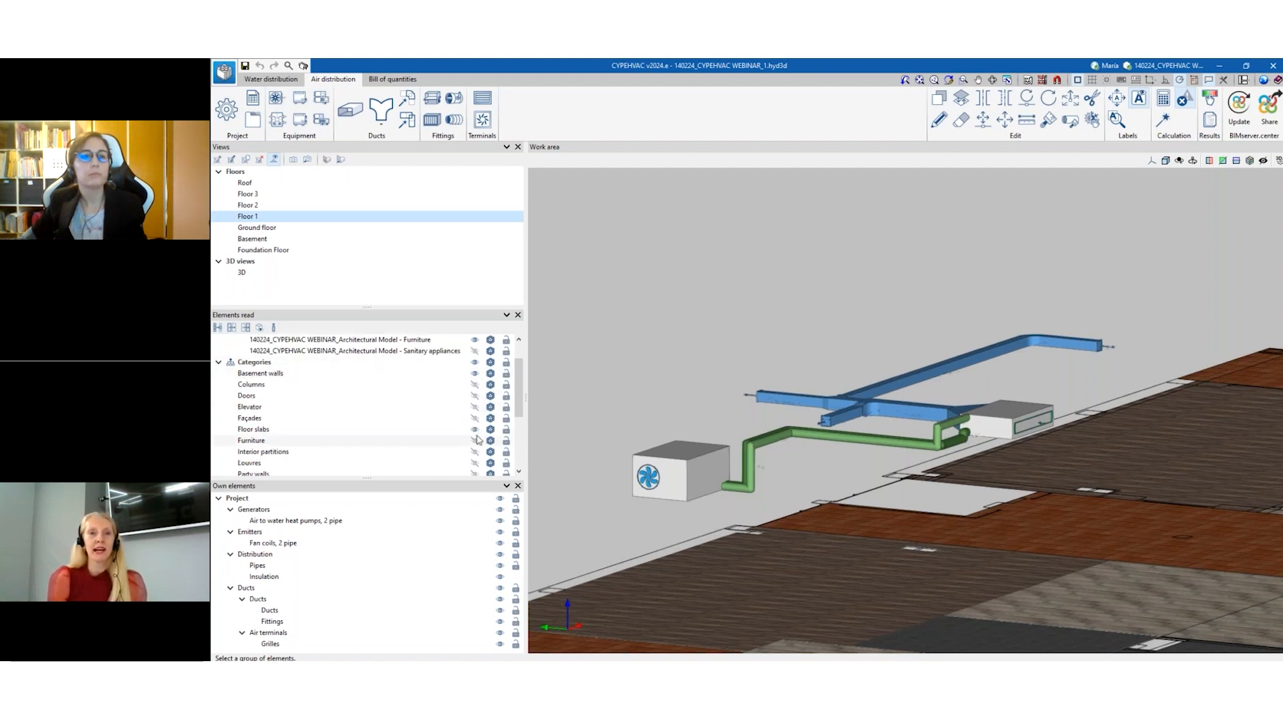
pyautogui.click(475, 428)
pyautogui.scroll(3, 478, 422)
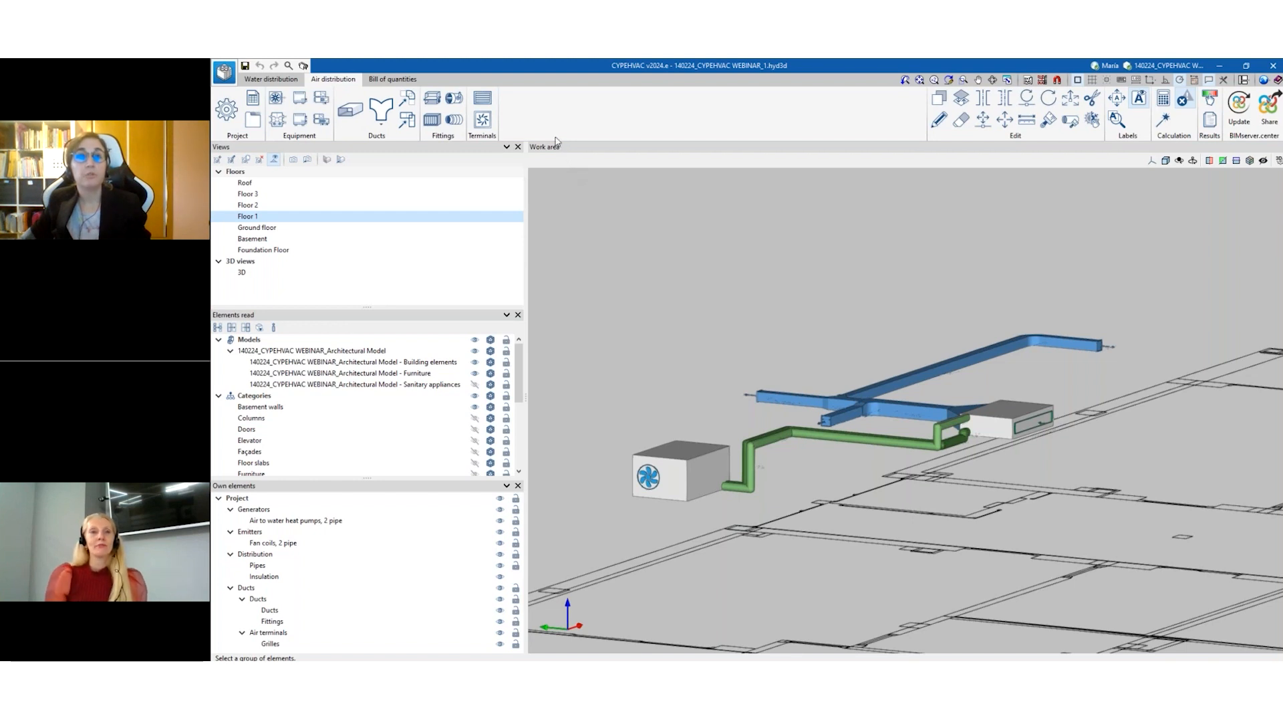
# Review the water distribution tools and the air distribution tools alongside the modelled heat pump, pipes, fan coil and ducts.
pyautogui.scroll(3, 715, 382)
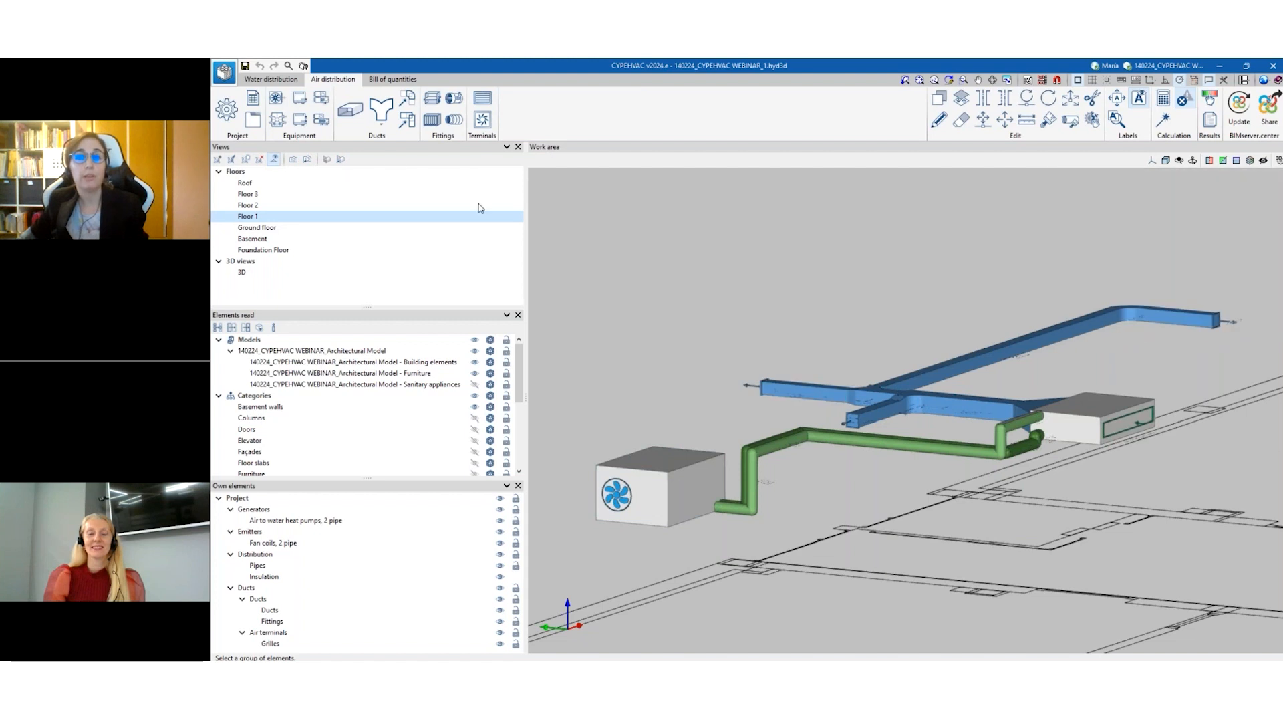
pyautogui.click(278, 80)
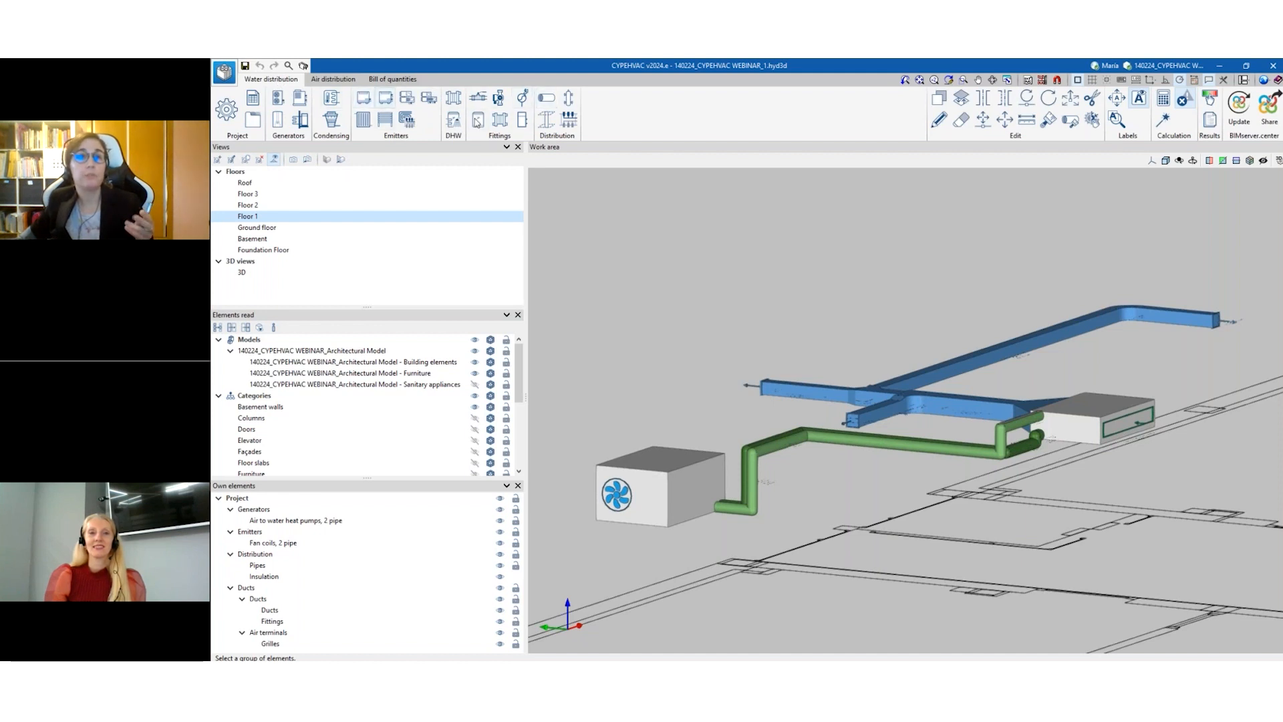
pyautogui.click(546, 98)
pyautogui.scroll(3, 716, 316)
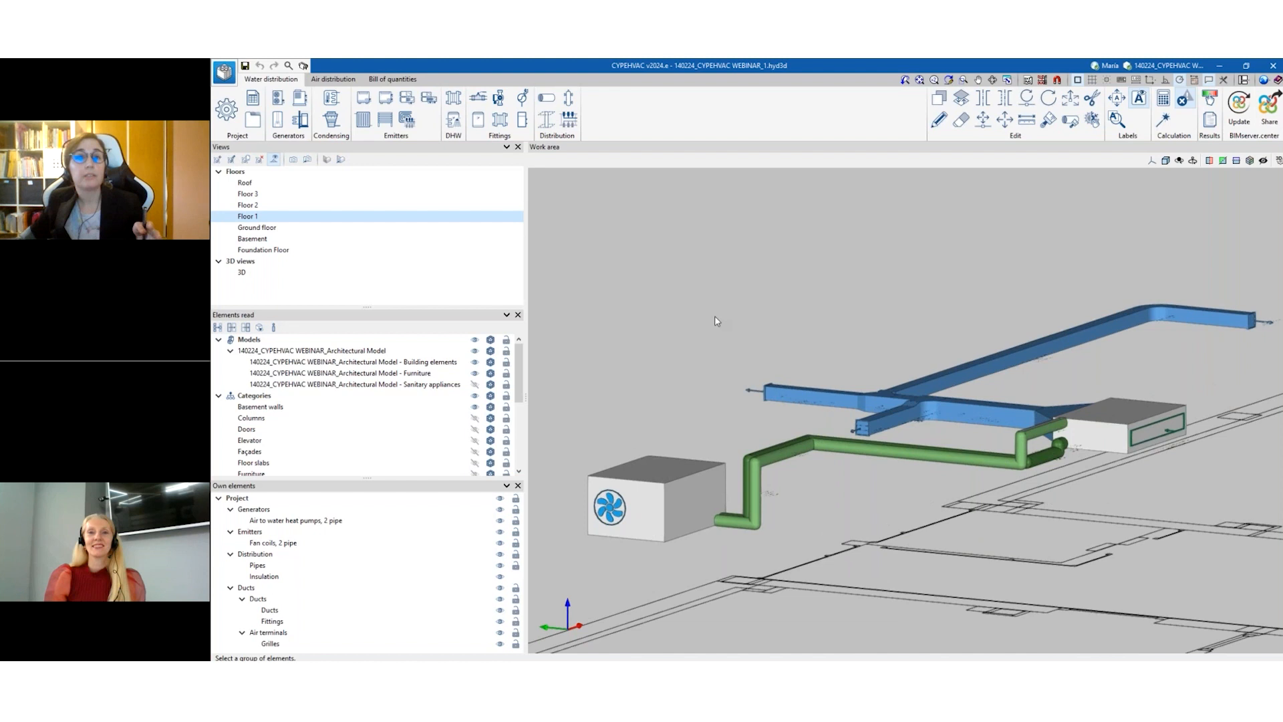
pyautogui.scroll(-3, 715, 316)
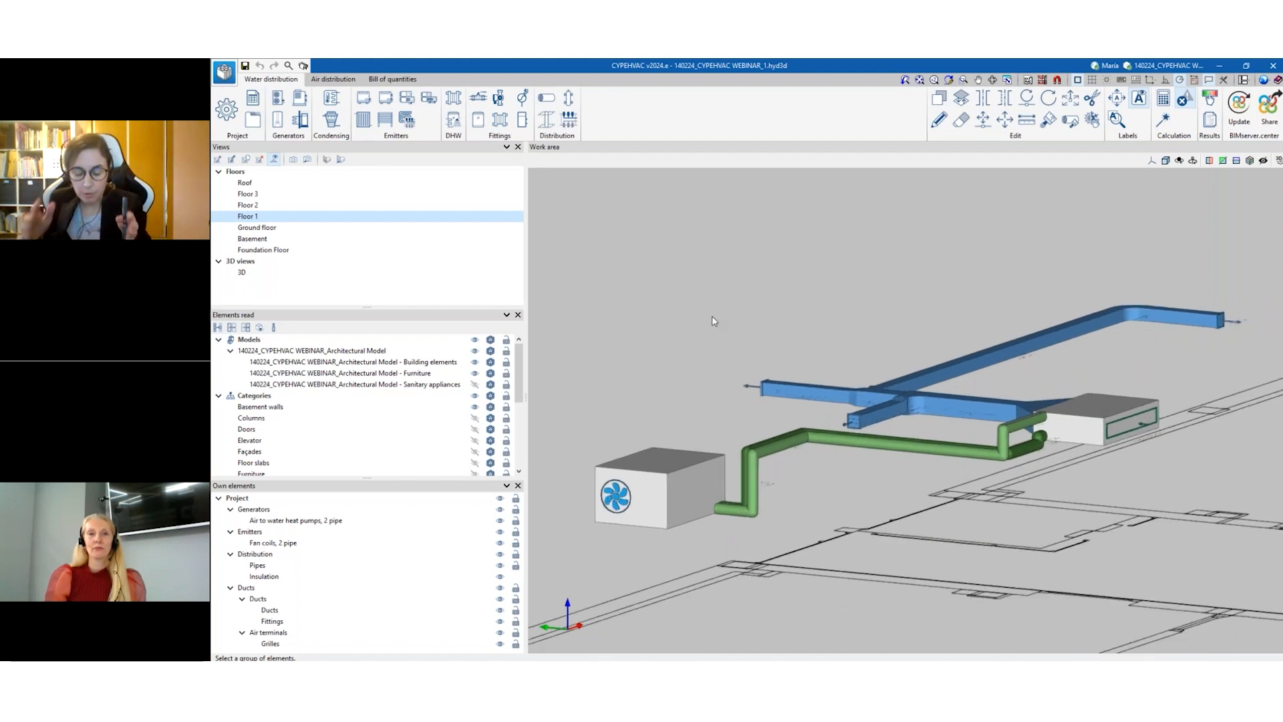
pyautogui.scroll(2, 906, 447)
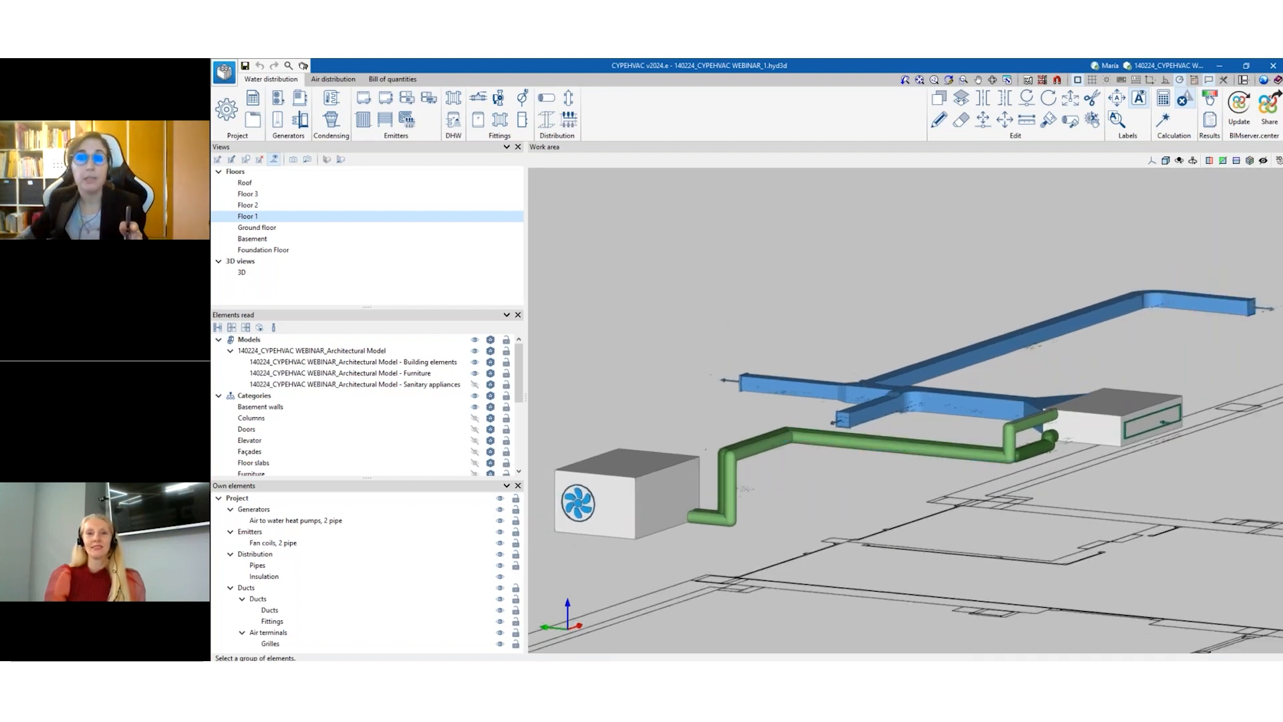
pyautogui.scroll(-2, 847, 453)
pyautogui.click(333, 79)
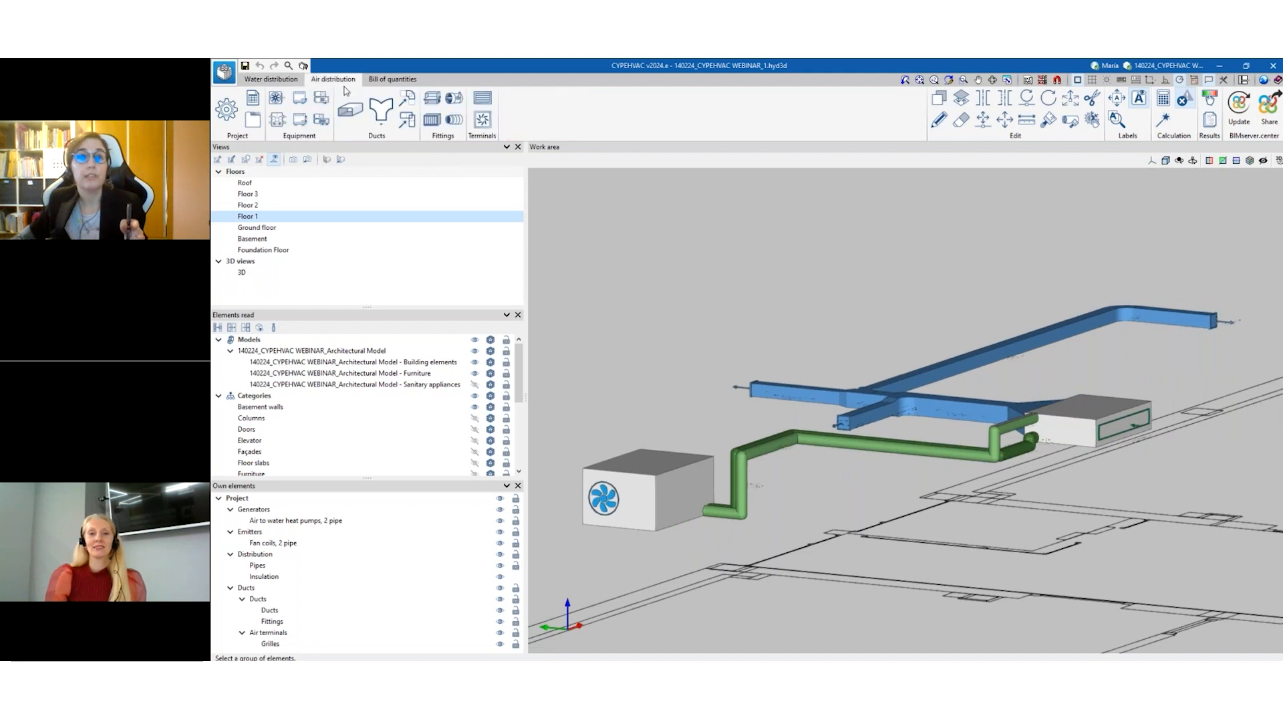
pyautogui.moveTo(900, 404)
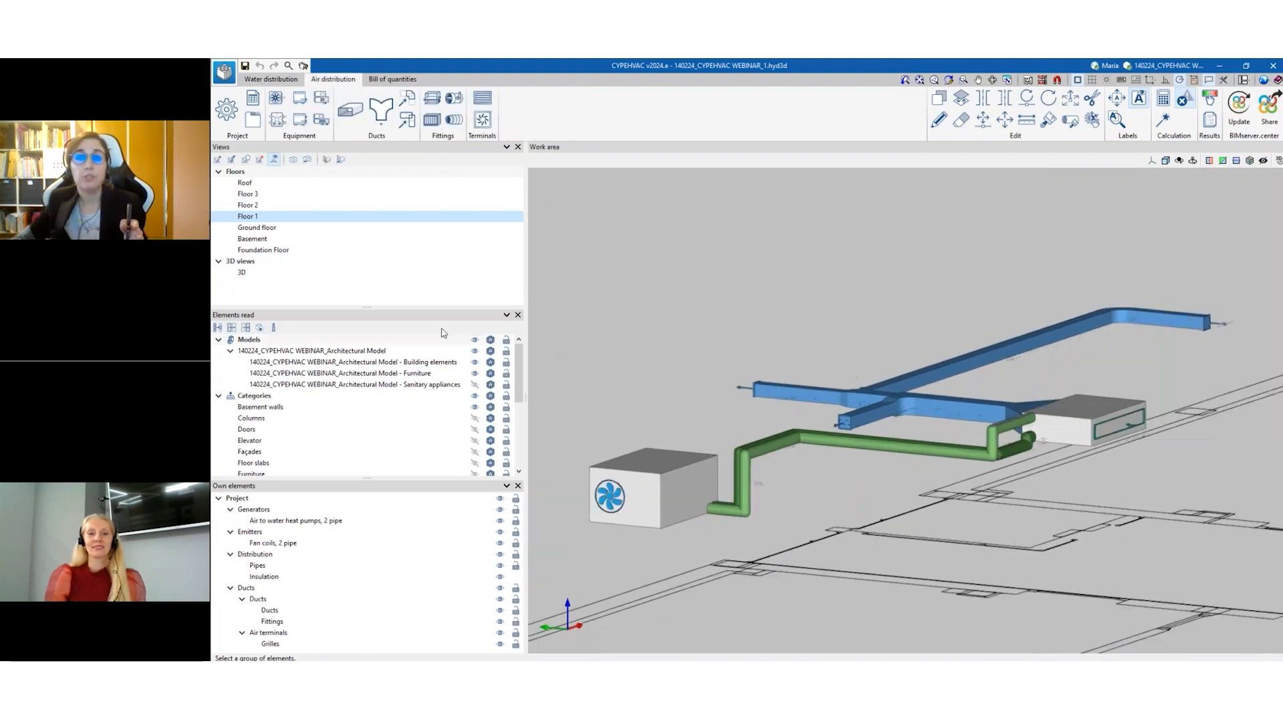
# Compare the water and air distribution toolsets again and inspect the results of the long rectangular supply duct.
pyautogui.click(273, 79)
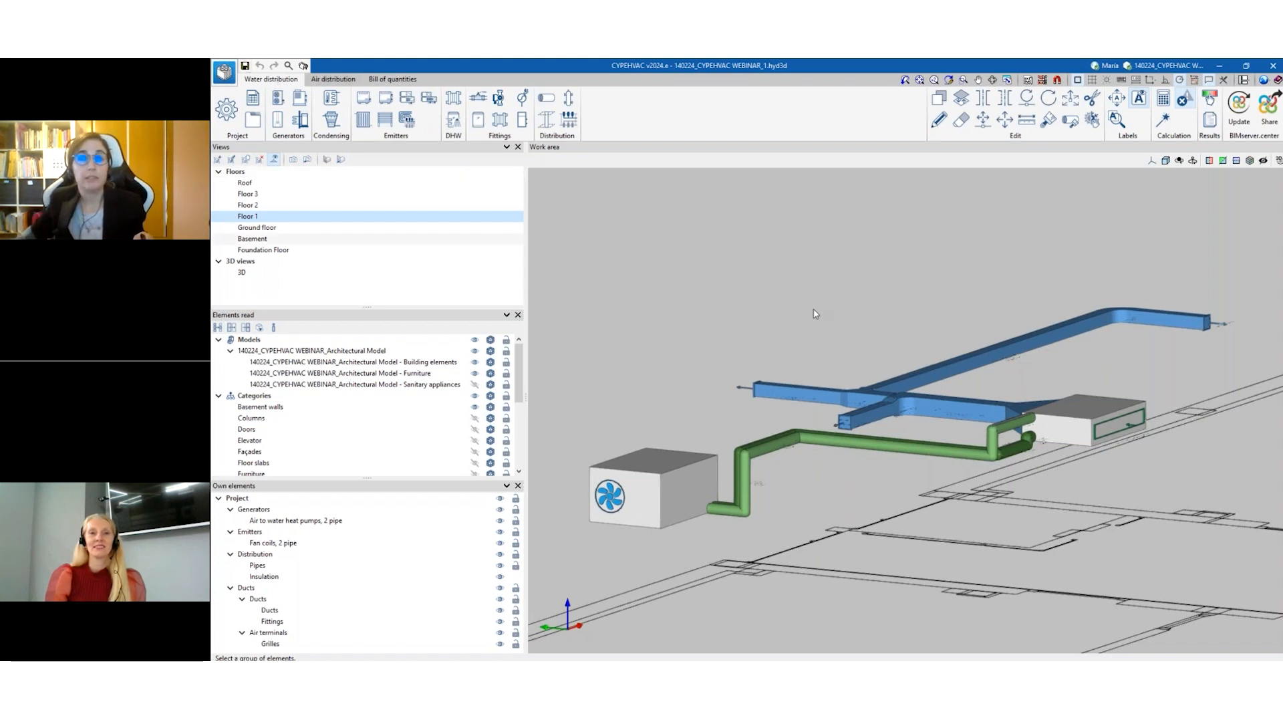
pyautogui.scroll(-2, 814, 314)
pyautogui.scroll(3, 797, 388)
pyautogui.moveTo(739, 518)
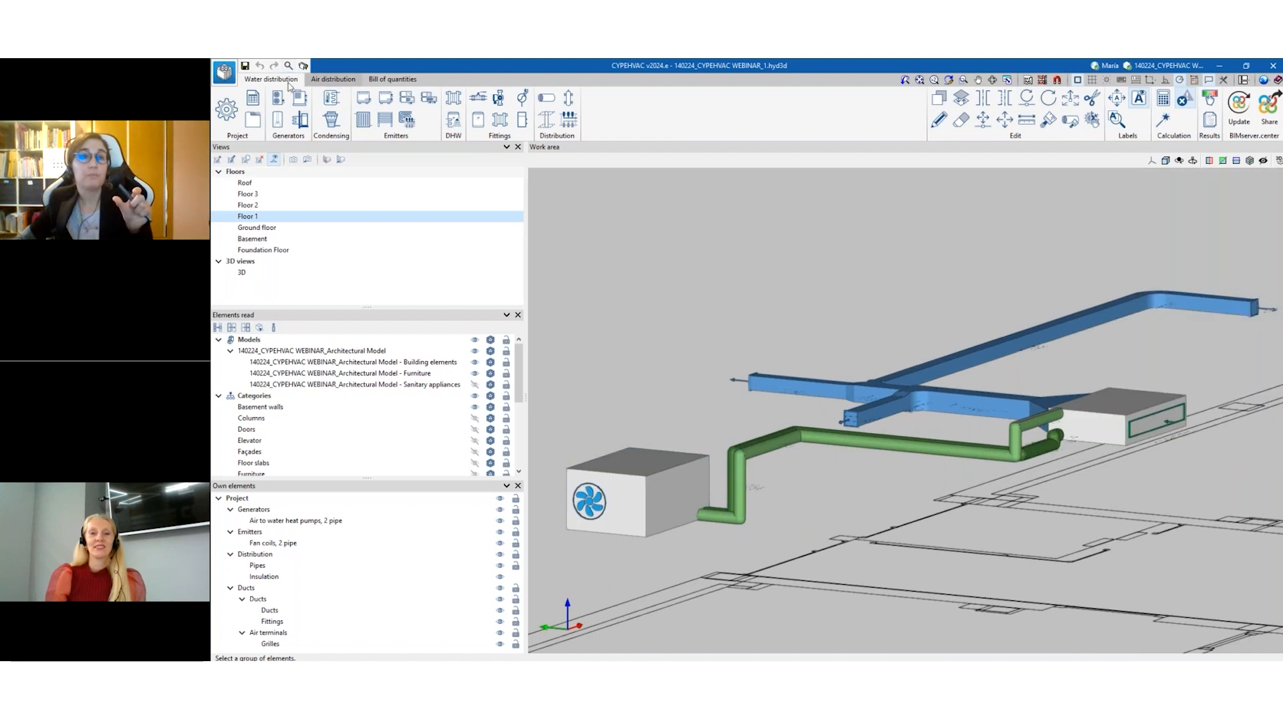
pyautogui.click(332, 79)
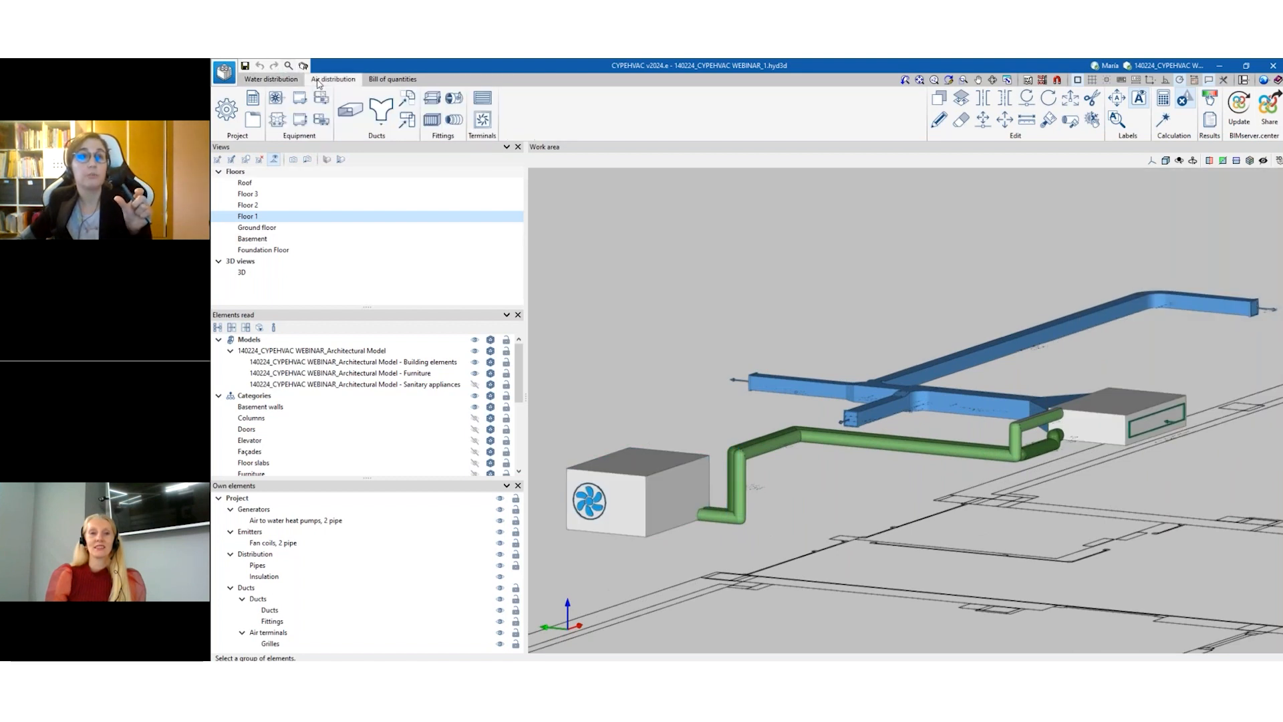
pyautogui.scroll(-2, 815, 471)
pyautogui.scroll(3, 942, 358)
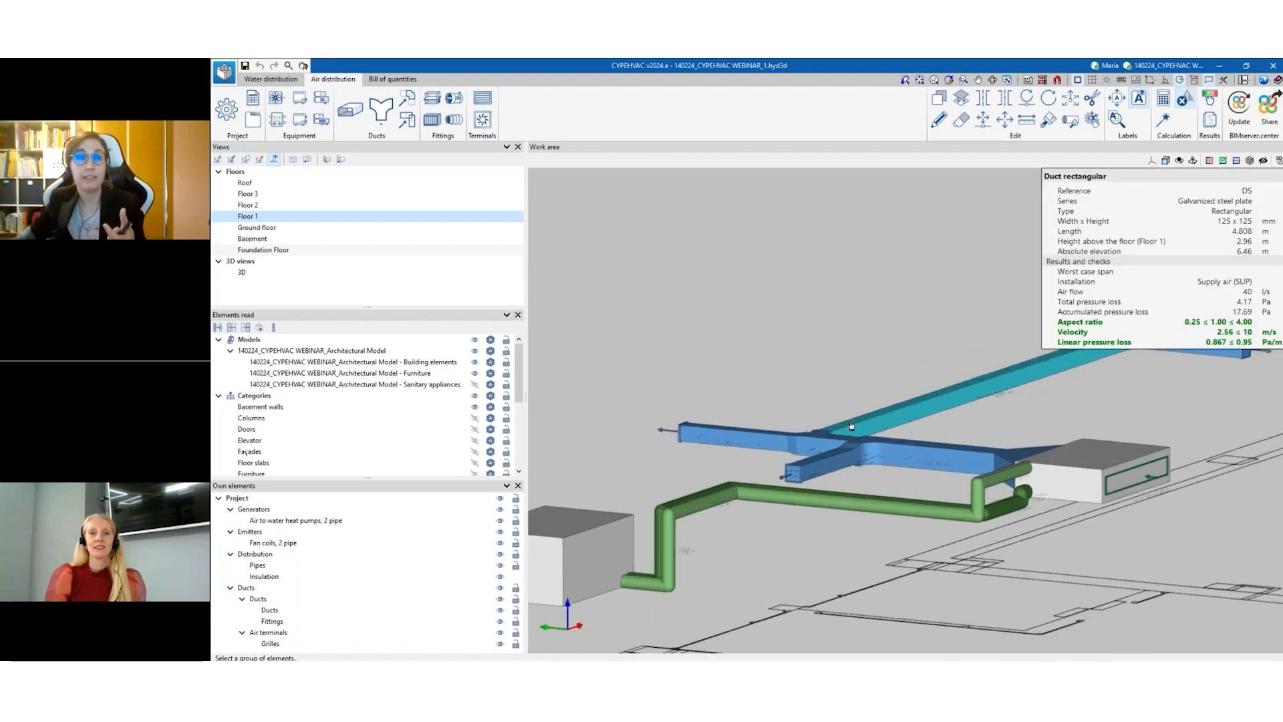
pyautogui.scroll(-3, 851, 425)
pyautogui.scroll(3, 851, 426)
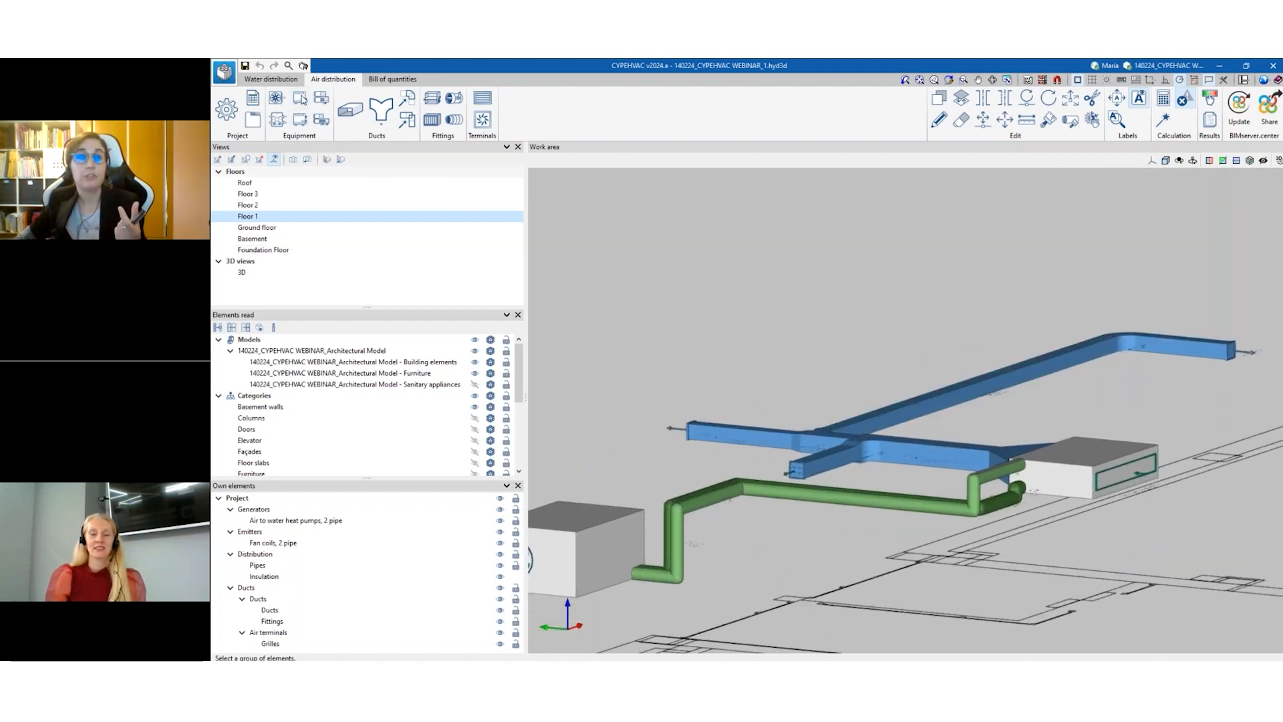
# Open the project's bill of quantities and update its quantities.
pyautogui.click(385, 79)
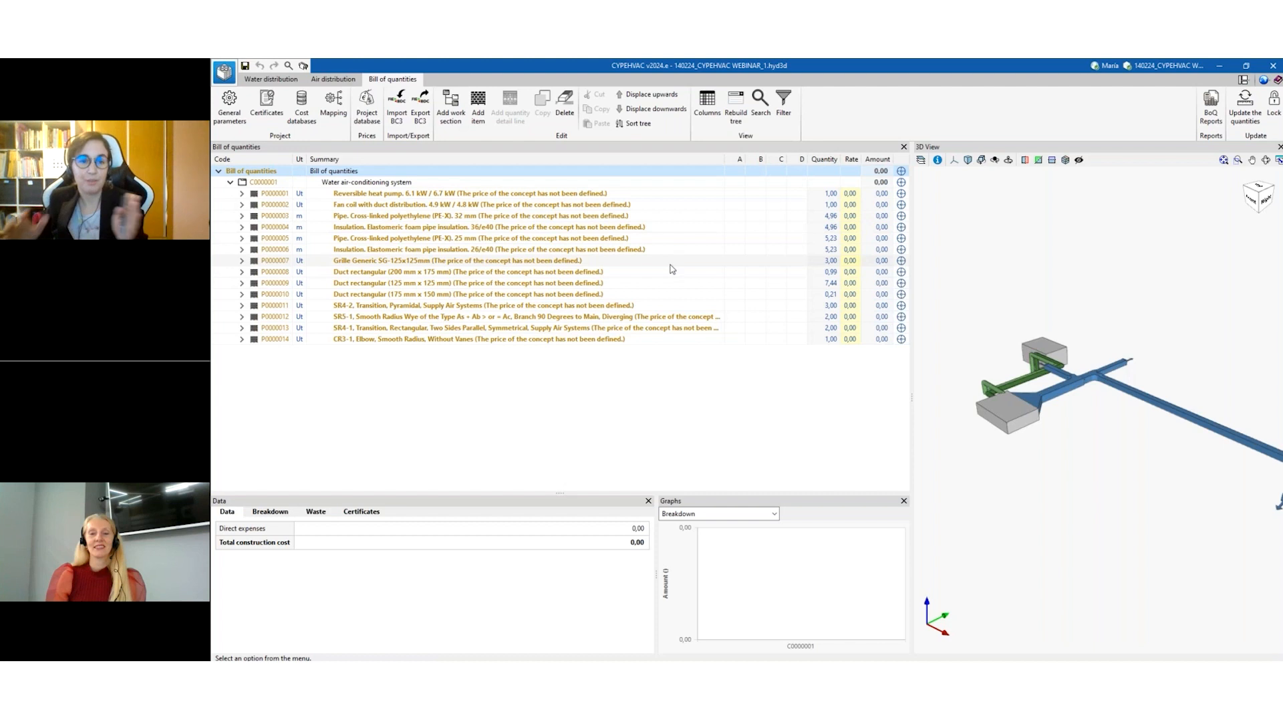
pyautogui.click(1243, 119)
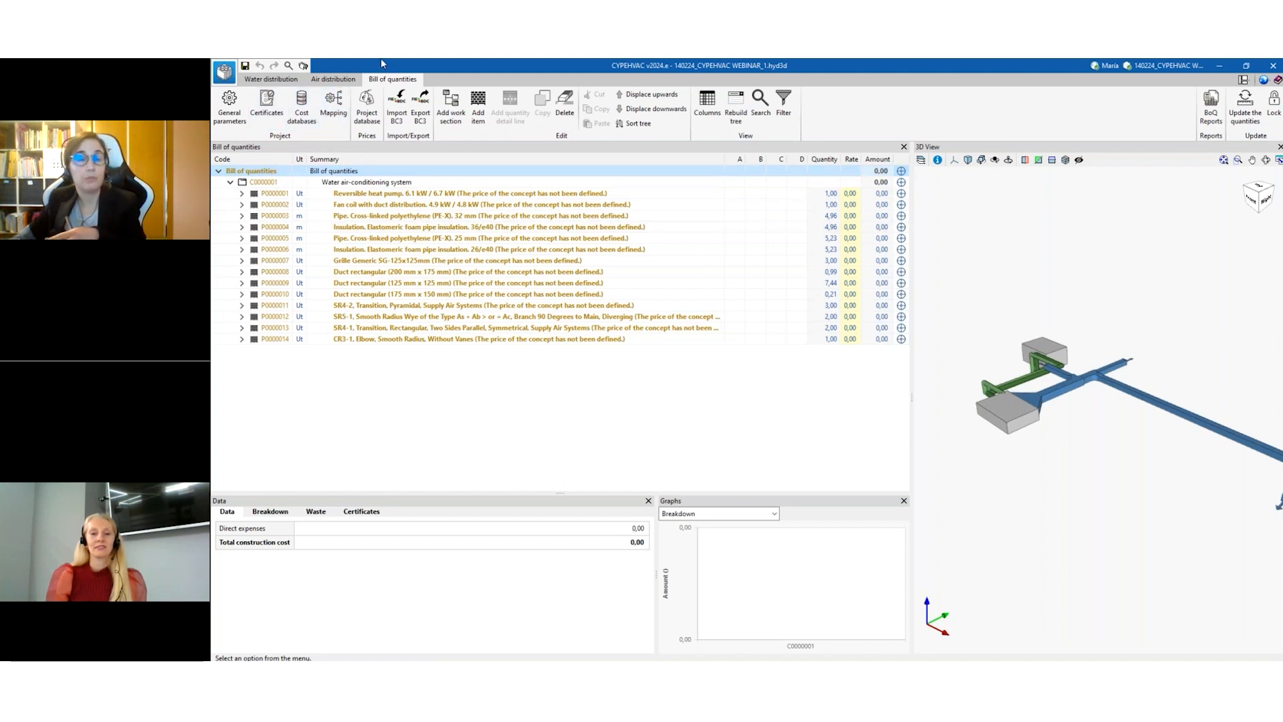
# Return to air distribution and run the automatic design, accepting possible changes to the selected pipe diameters, and check a pipe's results.
pyautogui.click(266, 79)
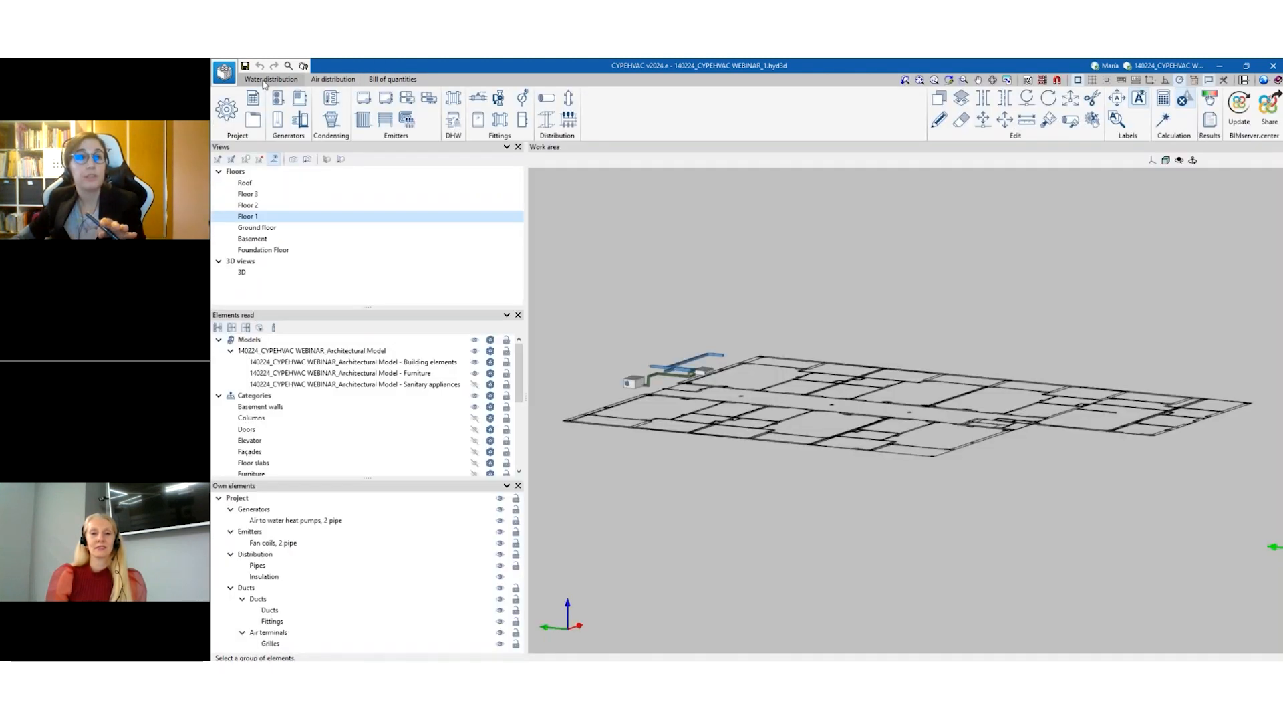
pyautogui.click(330, 82)
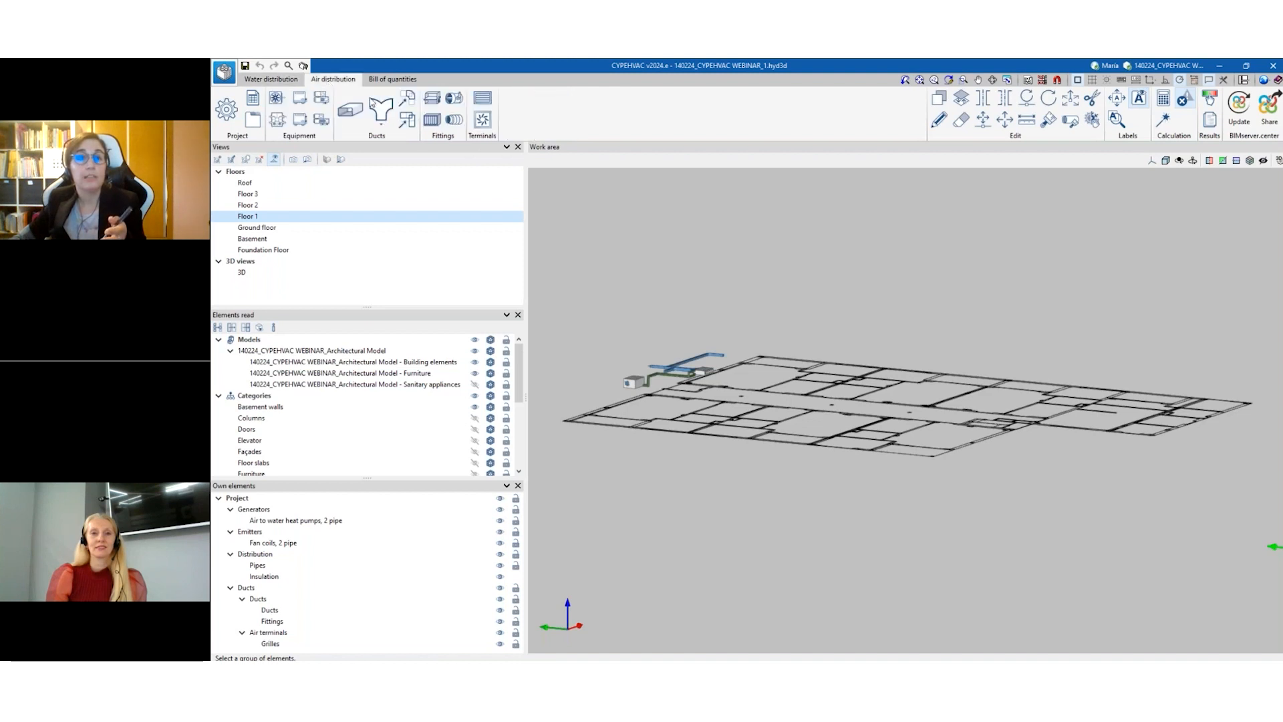
pyautogui.scroll(5, 608, 344)
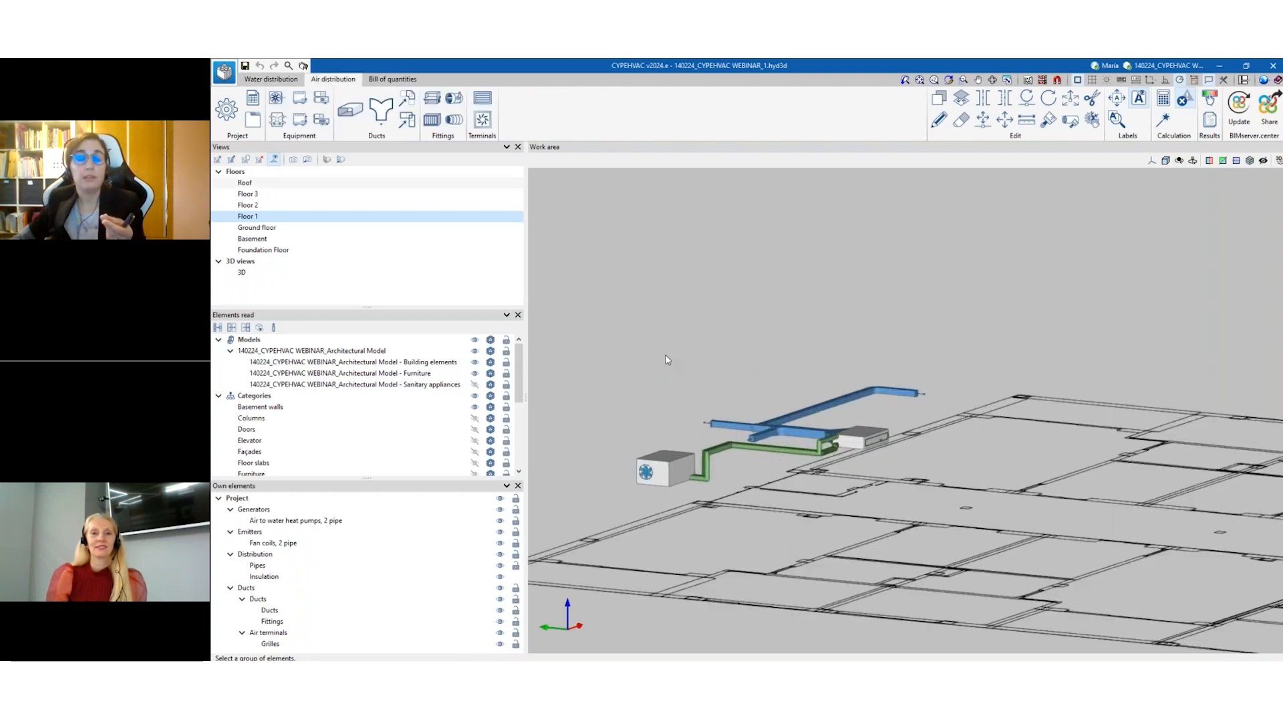
pyautogui.scroll(2, 666, 360)
pyautogui.scroll(1, 667, 362)
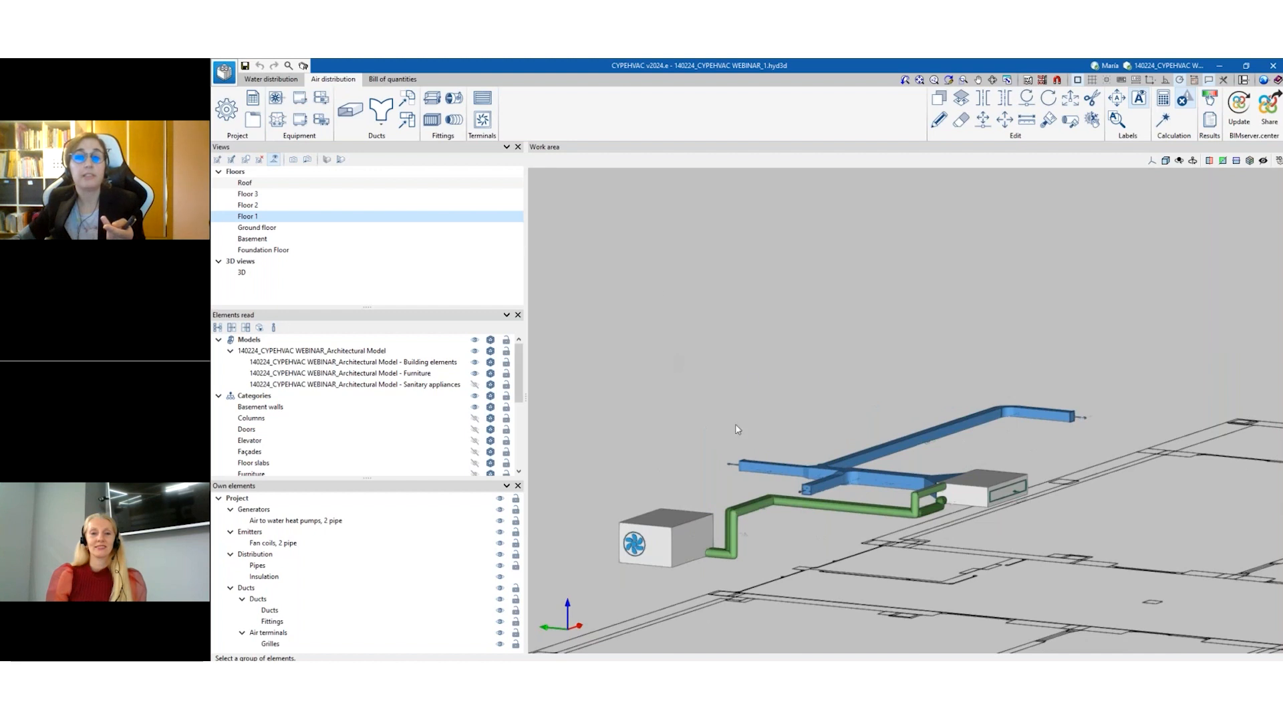
pyautogui.scroll(-1, 751, 358)
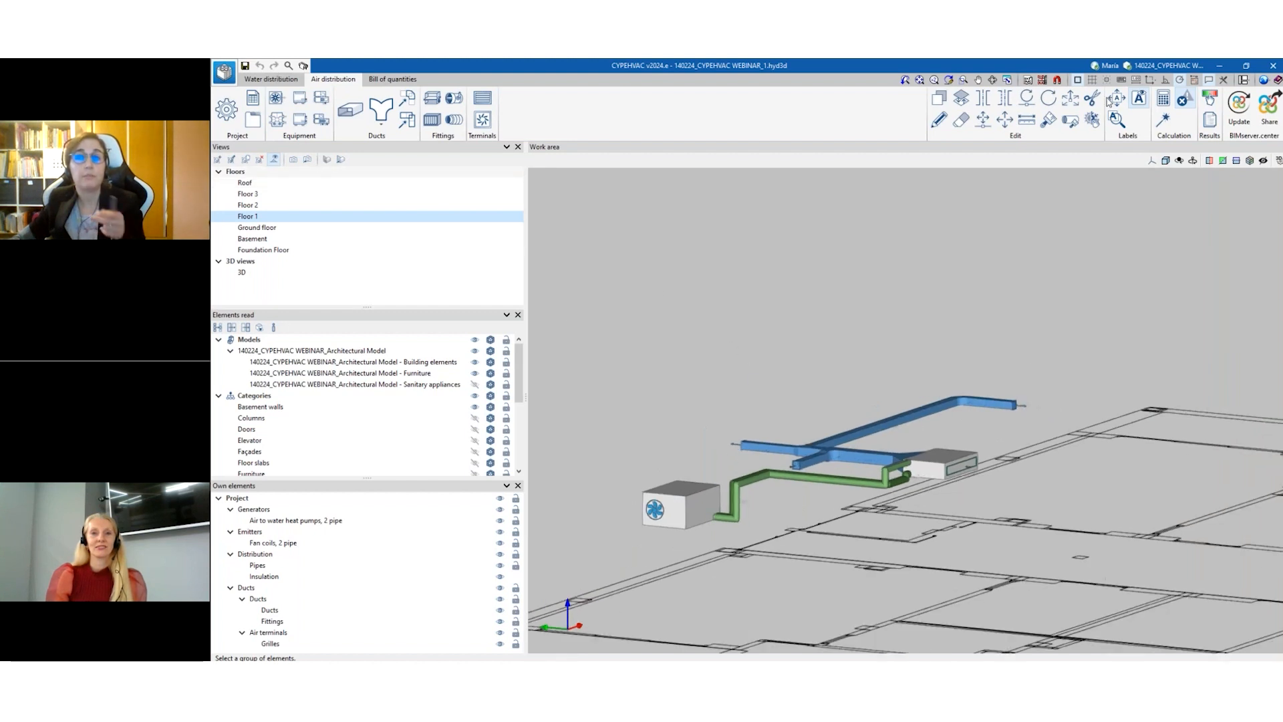
pyautogui.scroll(1, 815, 381)
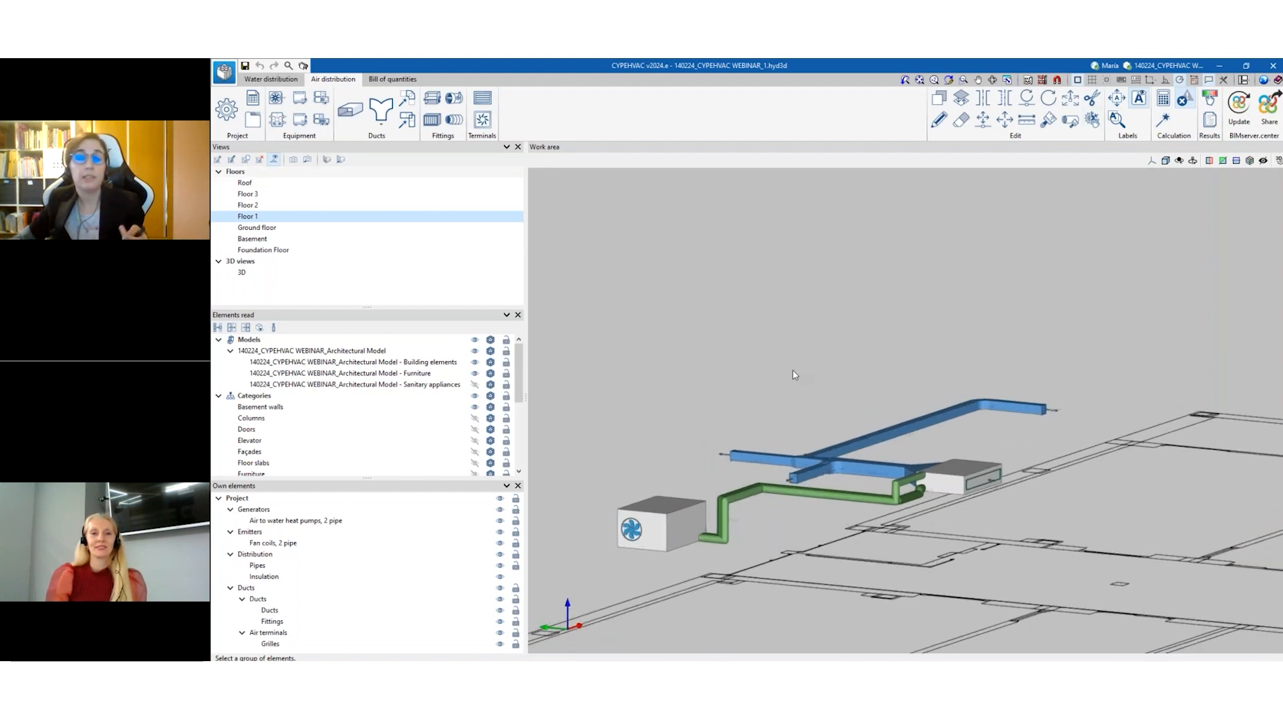
pyautogui.moveTo(757, 463)
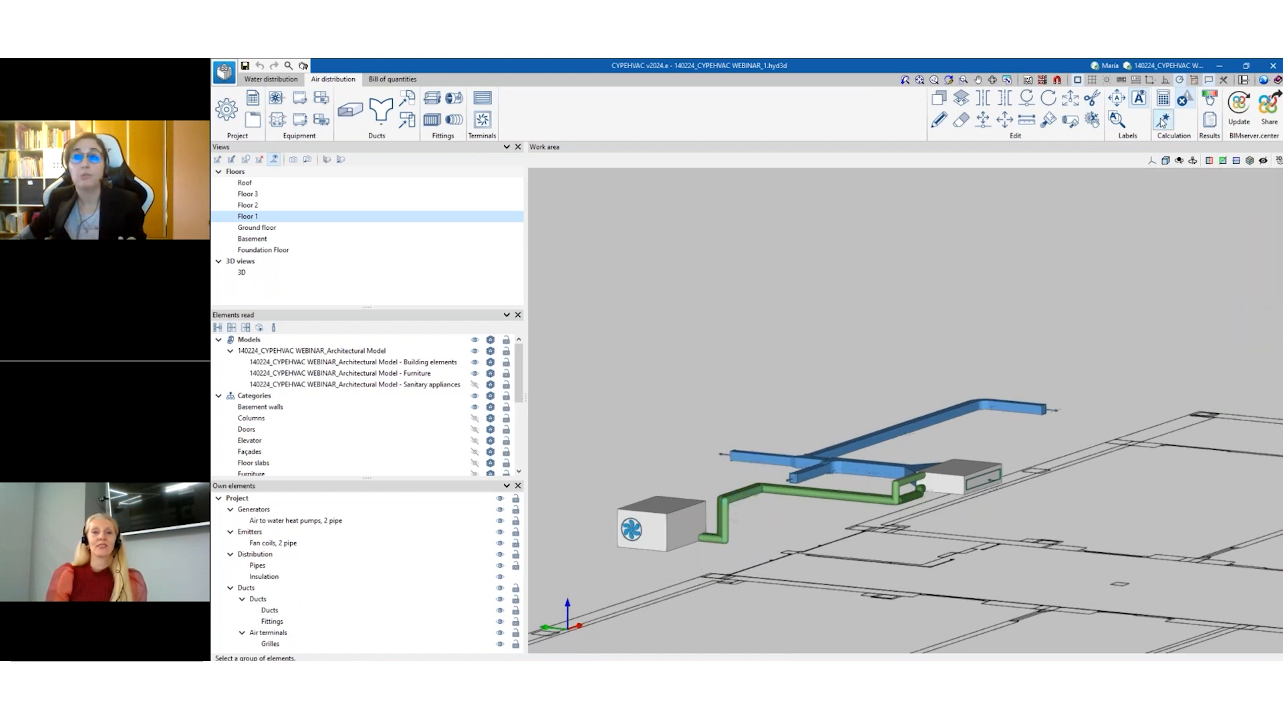
pyautogui.click(1163, 120)
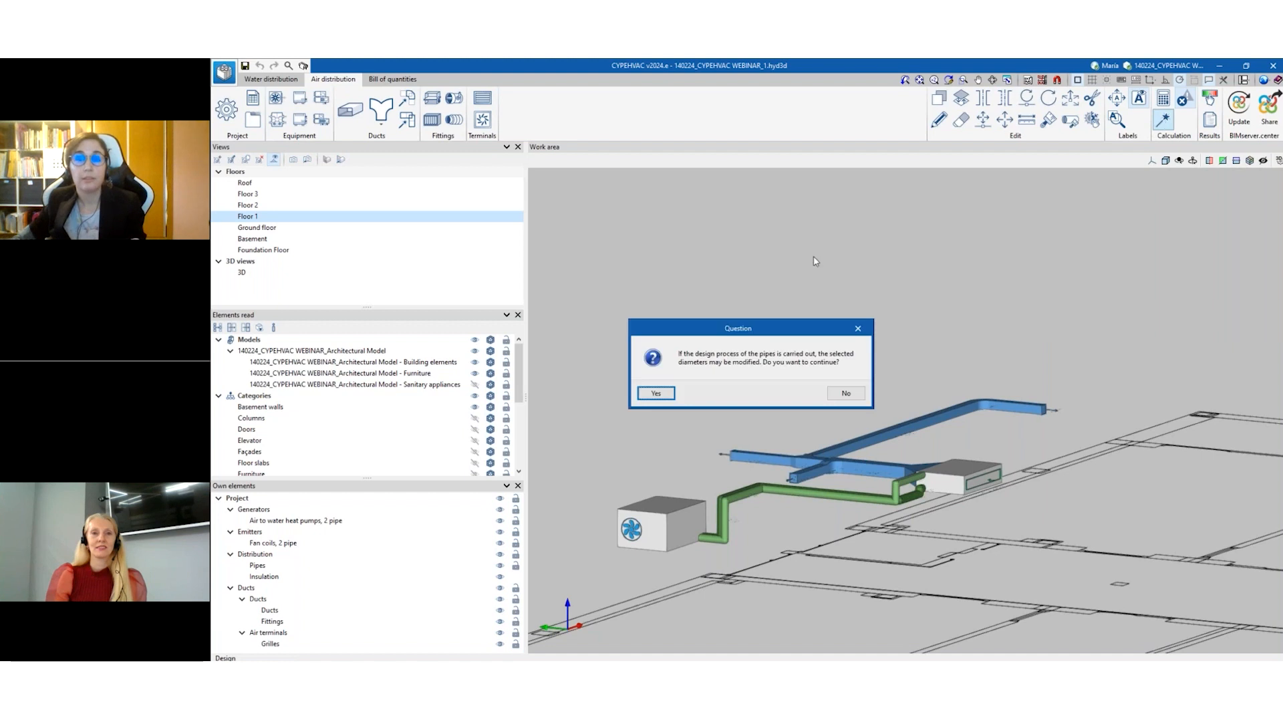
pyautogui.click(673, 391)
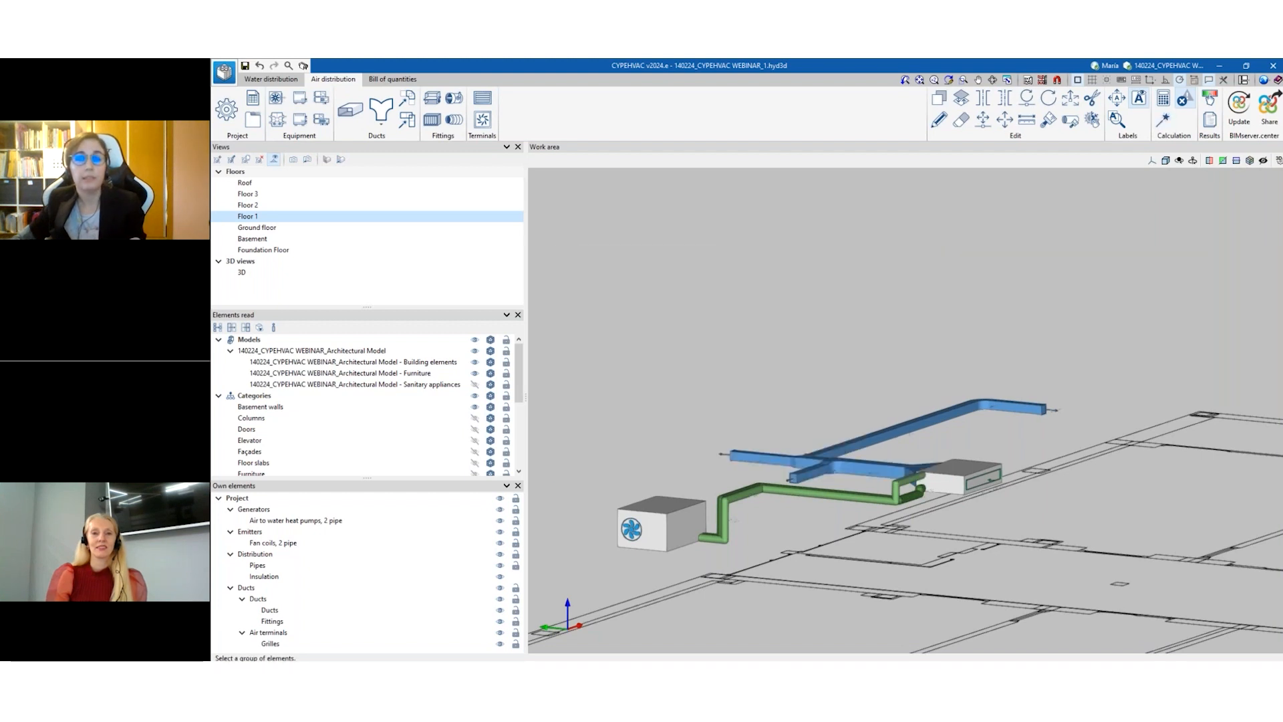
pyautogui.scroll(1, 712, 423)
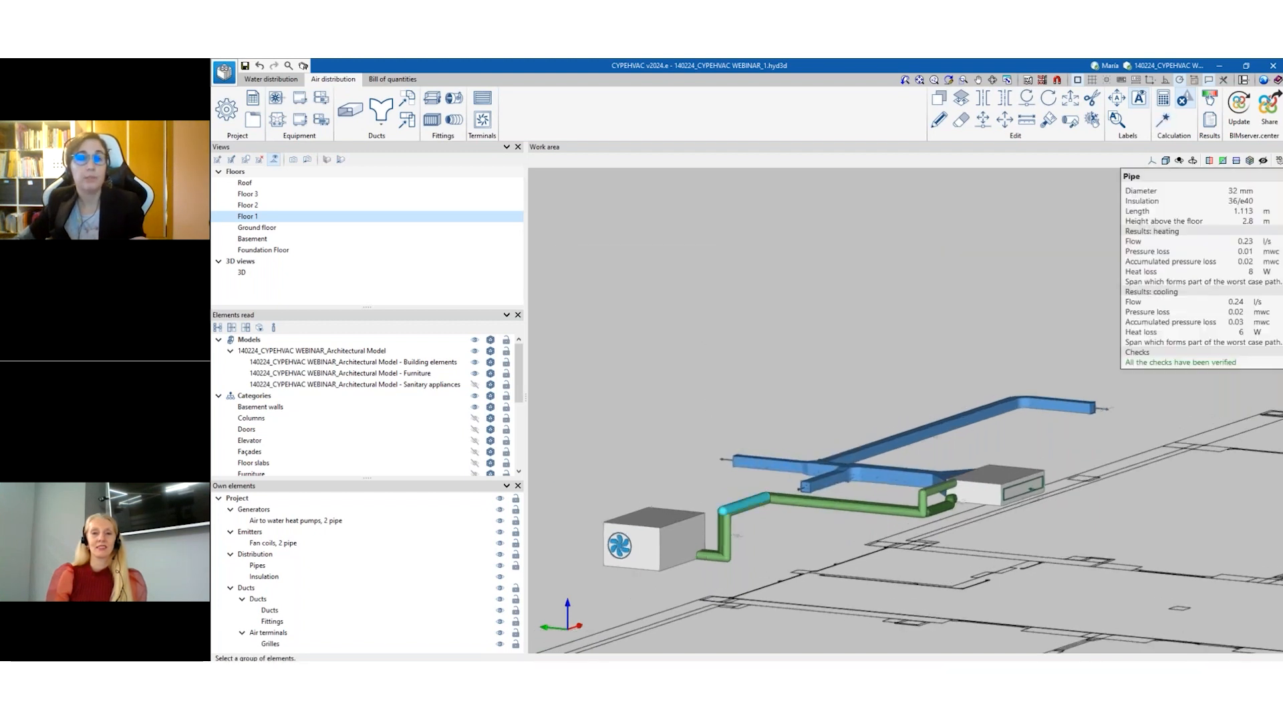
pyautogui.moveTo(769, 476)
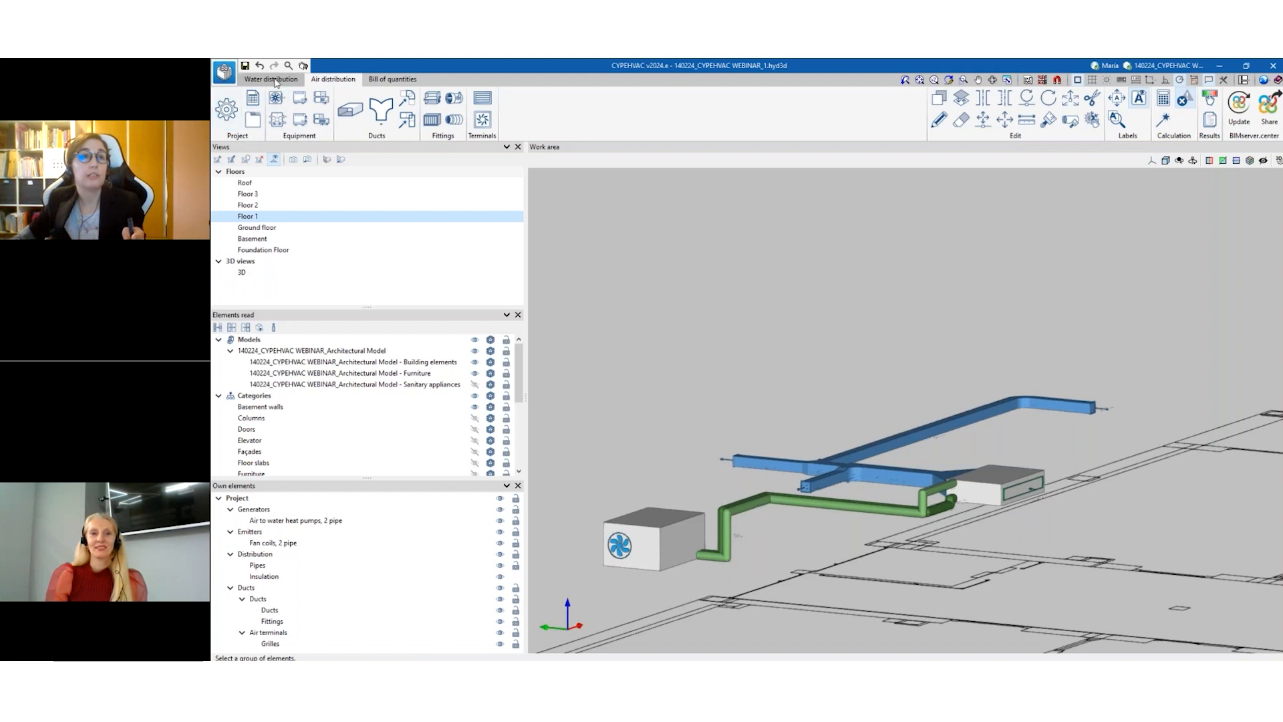
# Alternate between the water distribution and air distribution toolsets, finishing on water distribution.
pyautogui.click(275, 80)
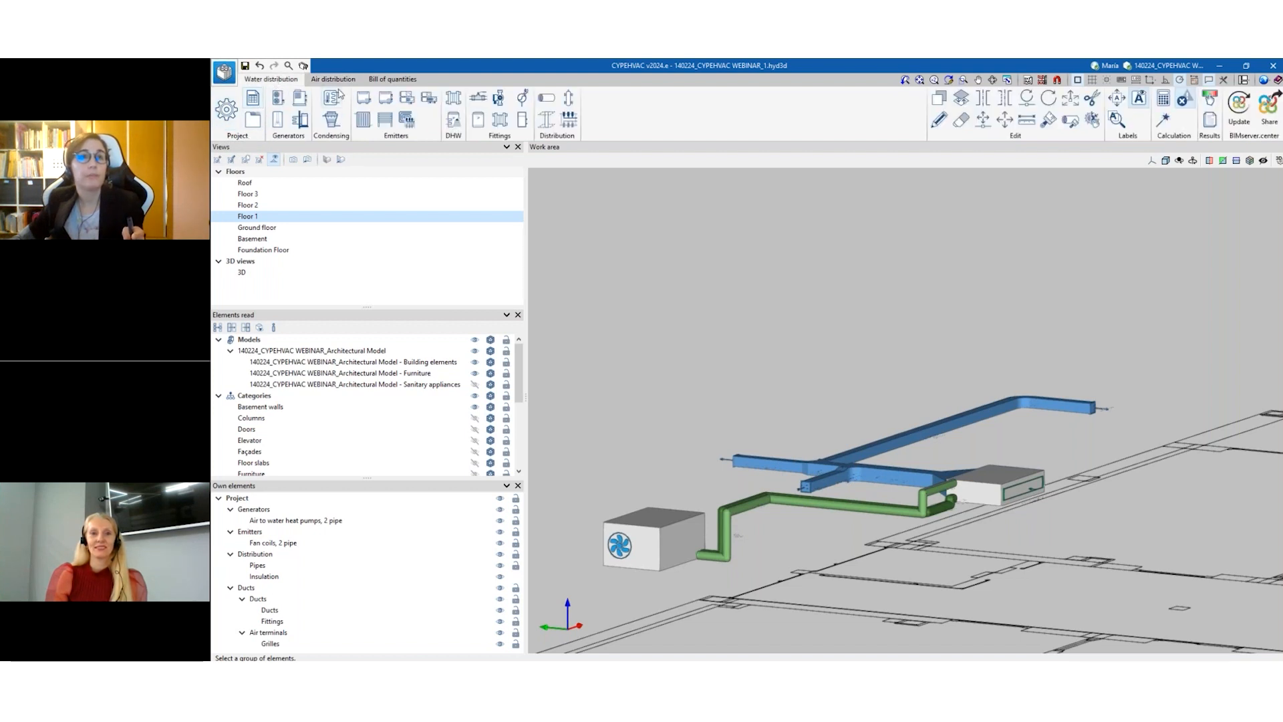
pyautogui.click(339, 81)
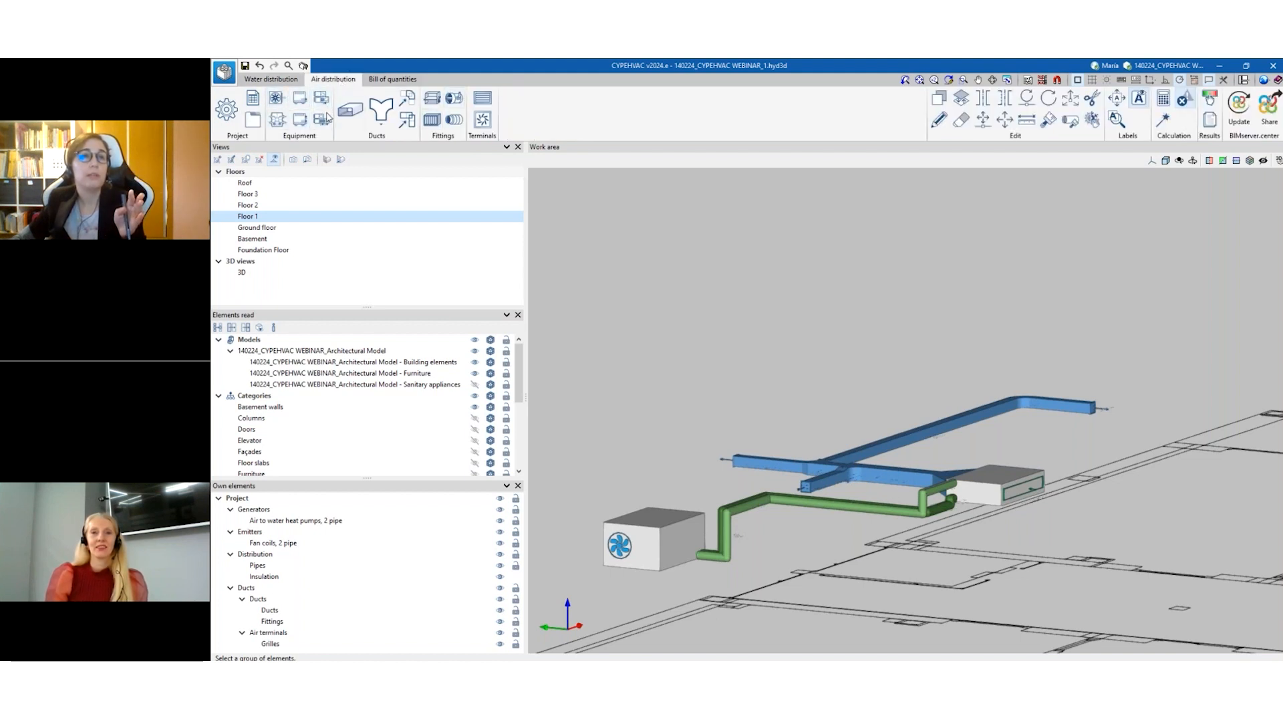
pyautogui.click(290, 81)
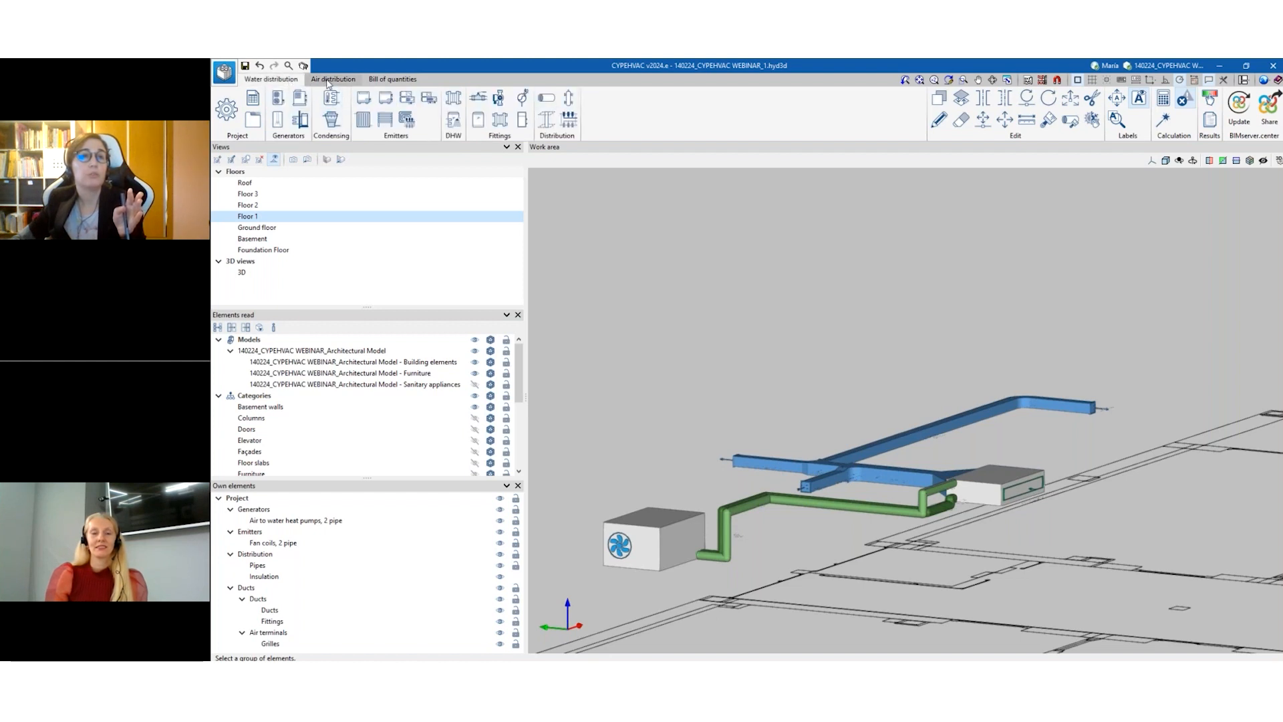
pyautogui.click(328, 81)
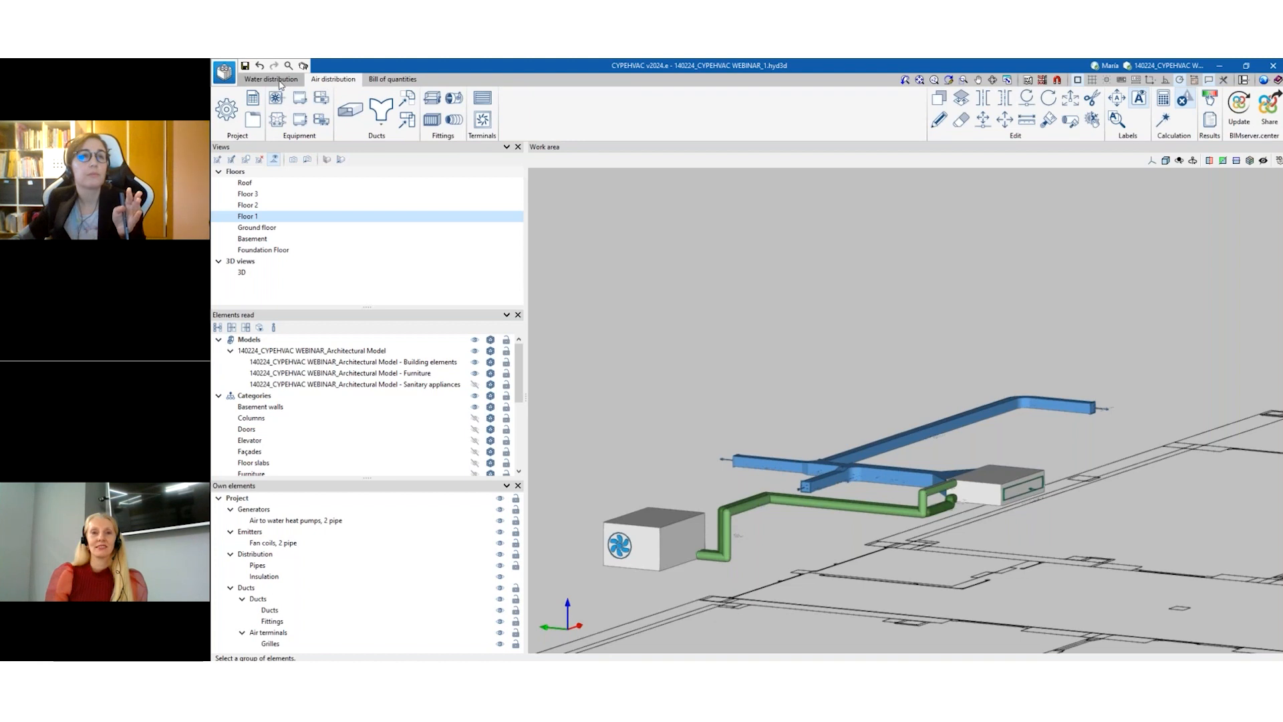
pyautogui.click(280, 83)
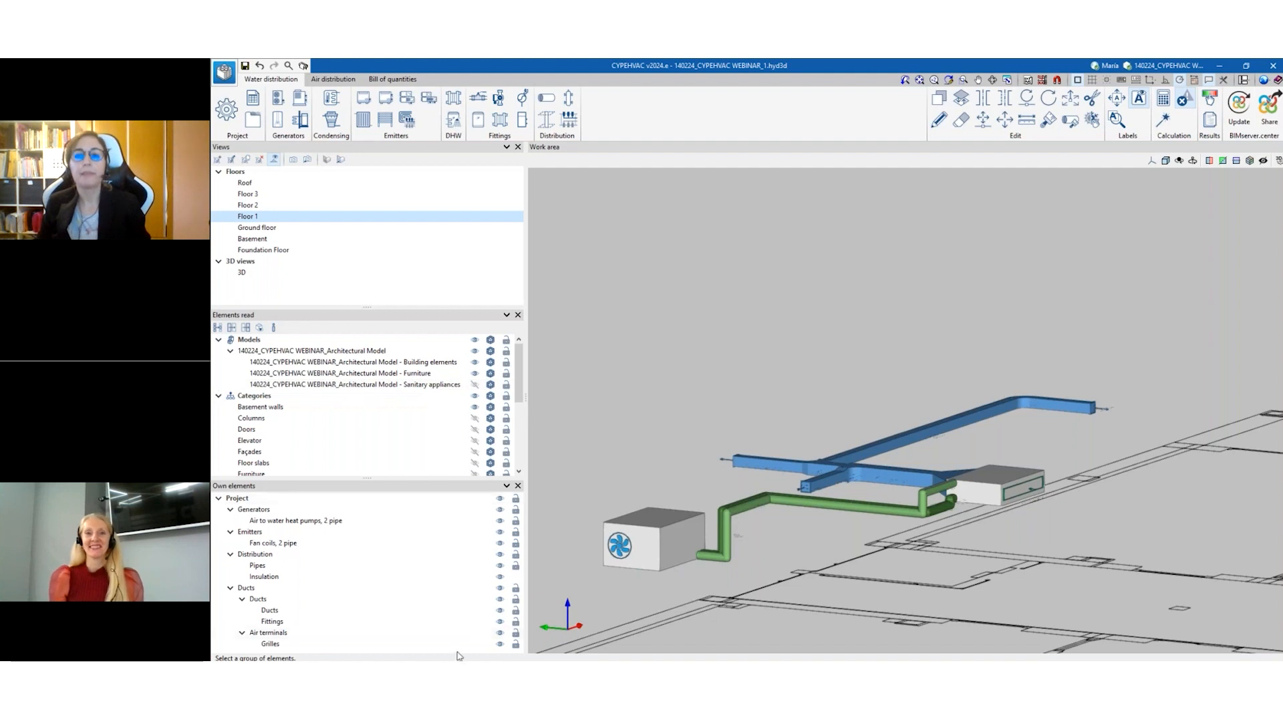
# Switch to the air distribution tools and inspect the results of the air to water heat pump.
pyautogui.moveTo(904, 443)
pyautogui.scroll(1, 904, 444)
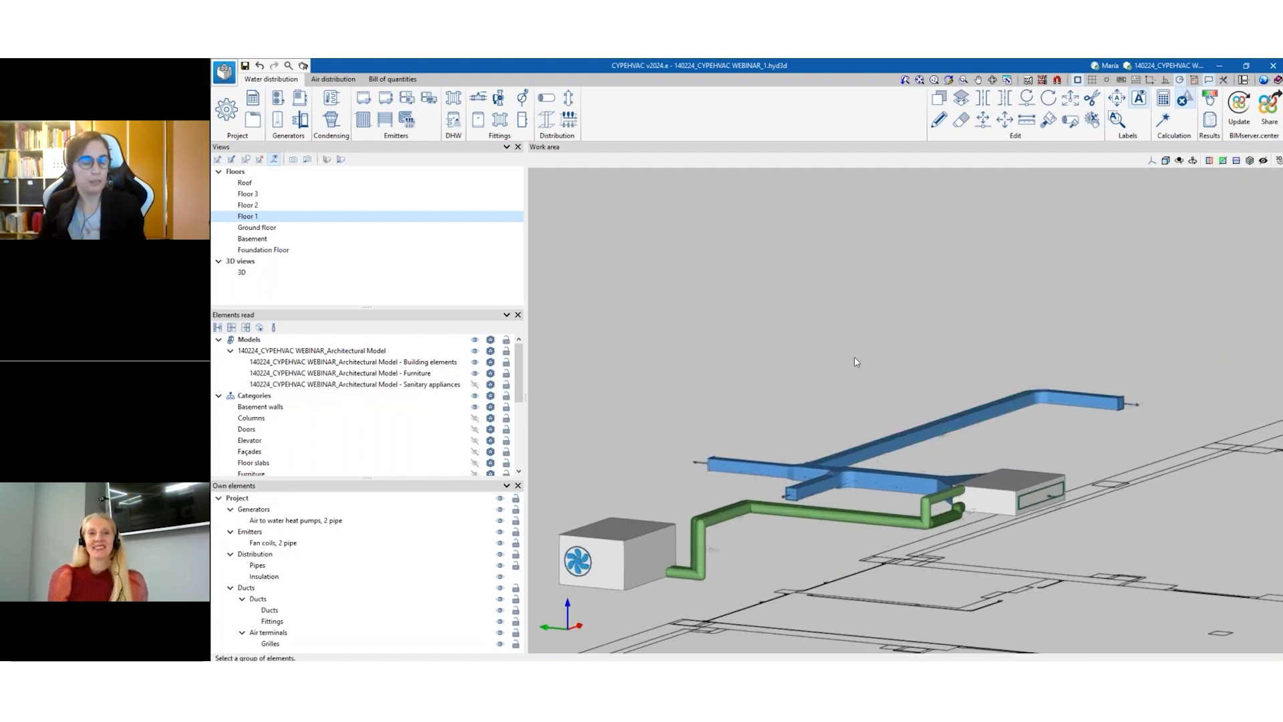
pyautogui.moveTo(832, 336); pyautogui.dragTo(934, 461, button='middle')
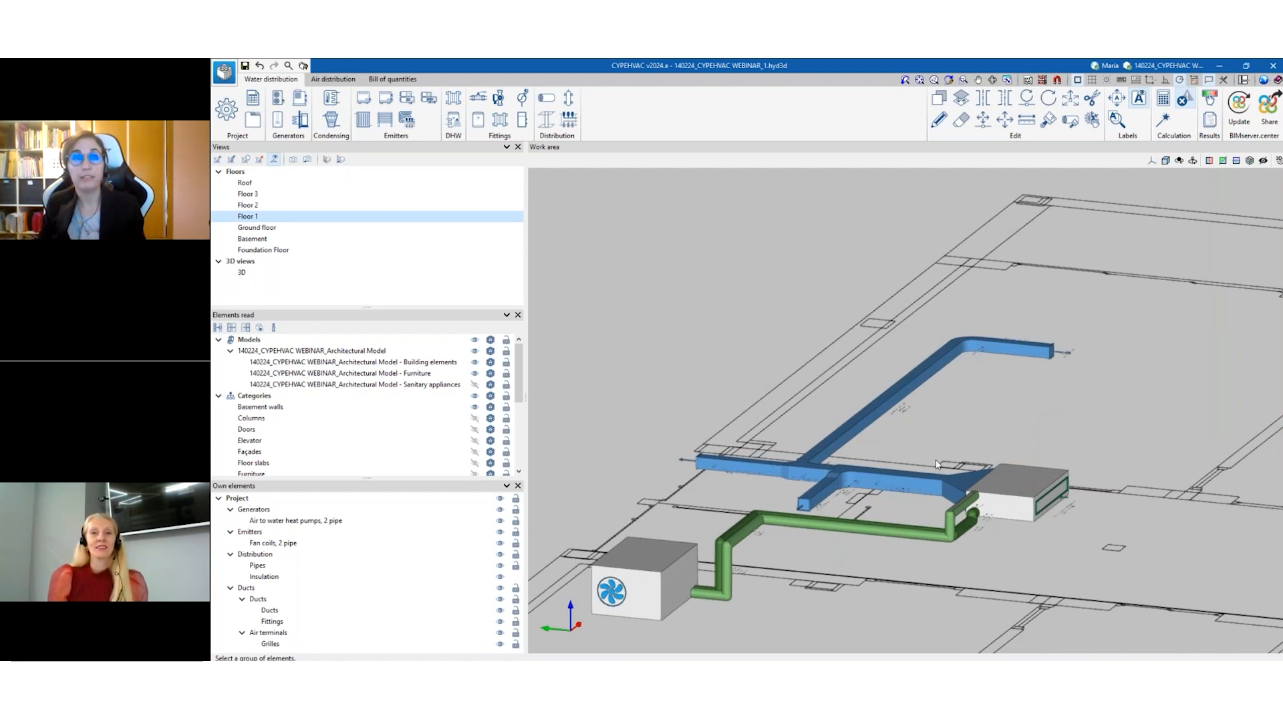
pyautogui.click(338, 80)
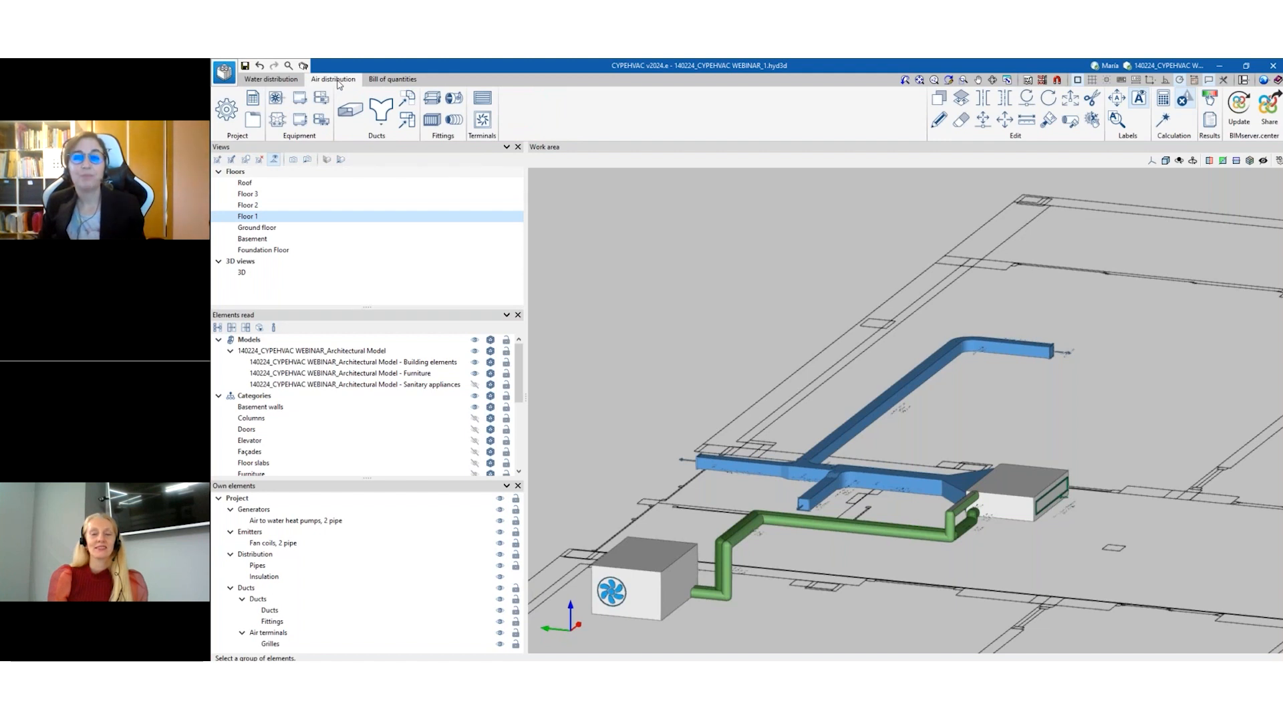
pyautogui.scroll(3, 957, 553)
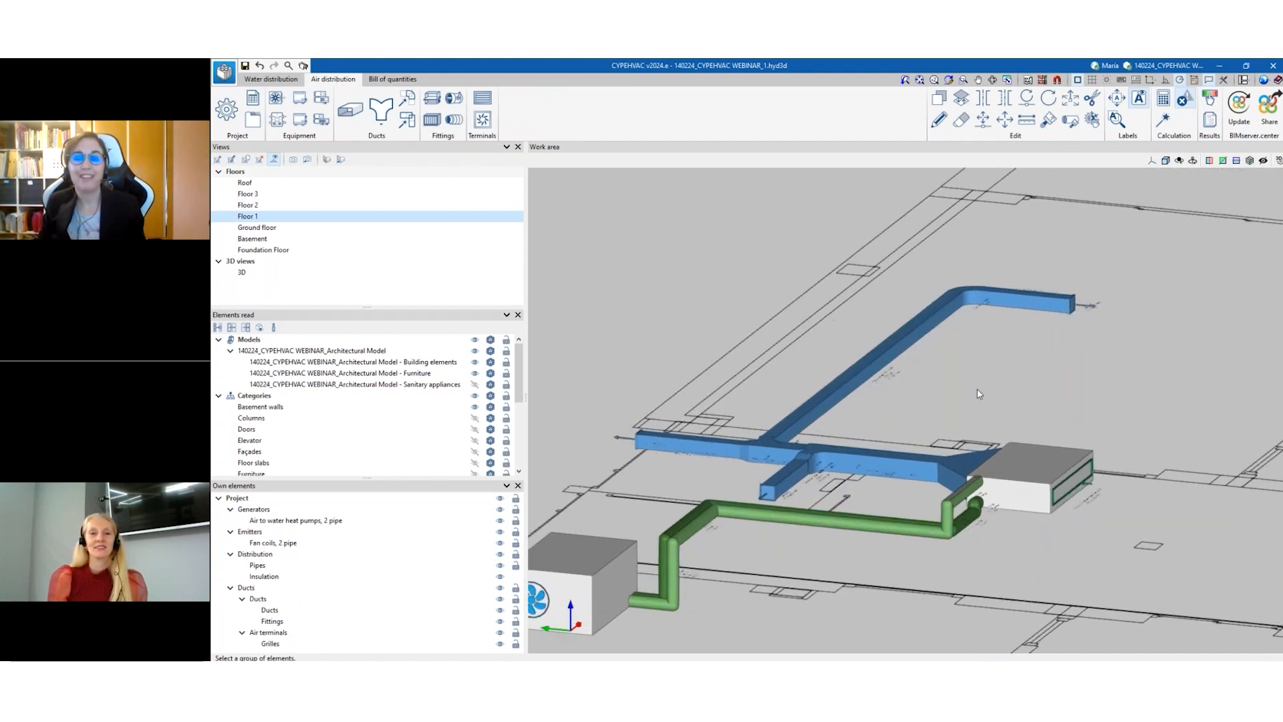
pyautogui.keyDown('shift'); pyautogui.moveTo(1001, 400); pyautogui.dragTo(1002, 399, button='middle'); pyautogui.keyUp('shift')
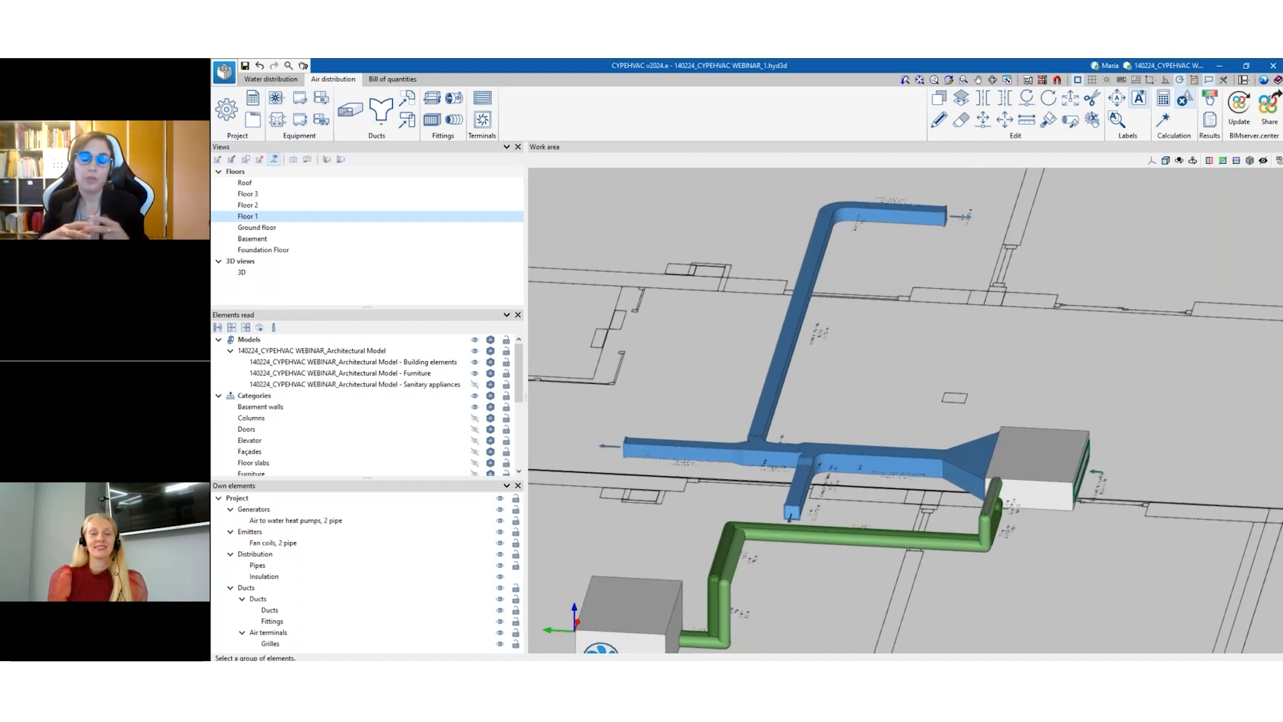
pyautogui.scroll(-3, 1005, 409)
pyautogui.moveTo(752, 593)
pyautogui.scroll(2, 1060, 540)
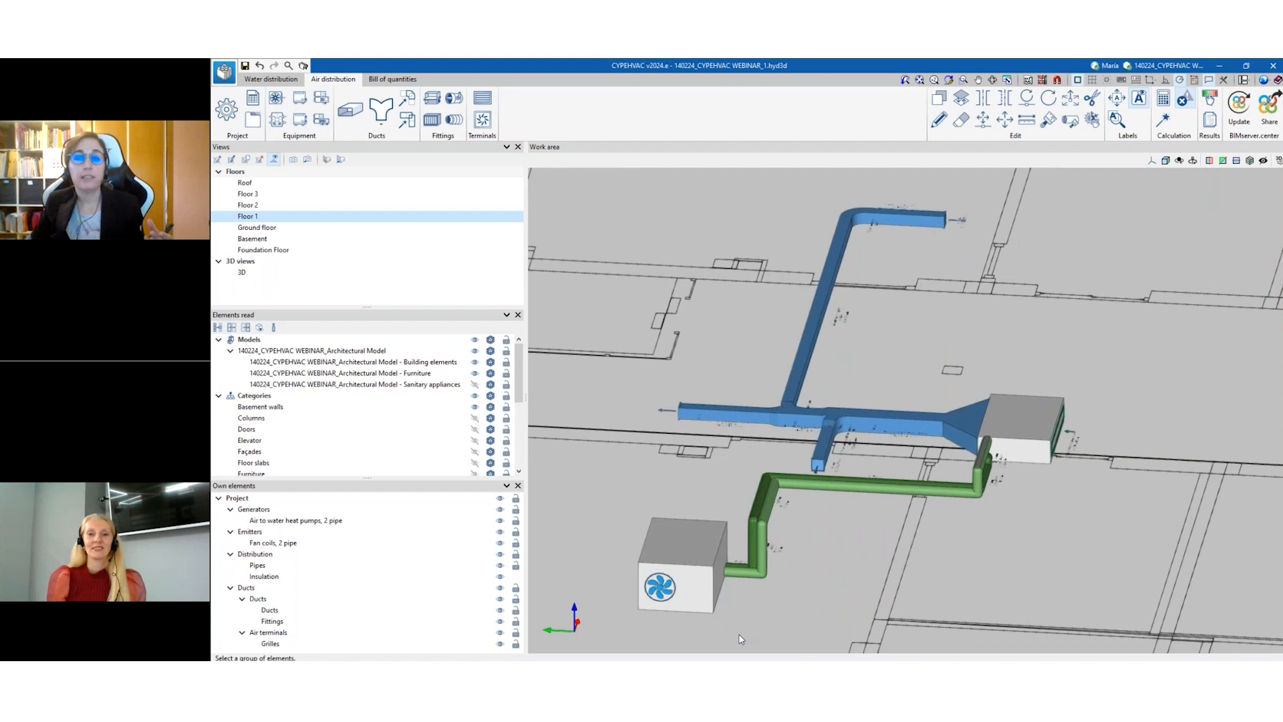
pyautogui.moveTo(703, 593)
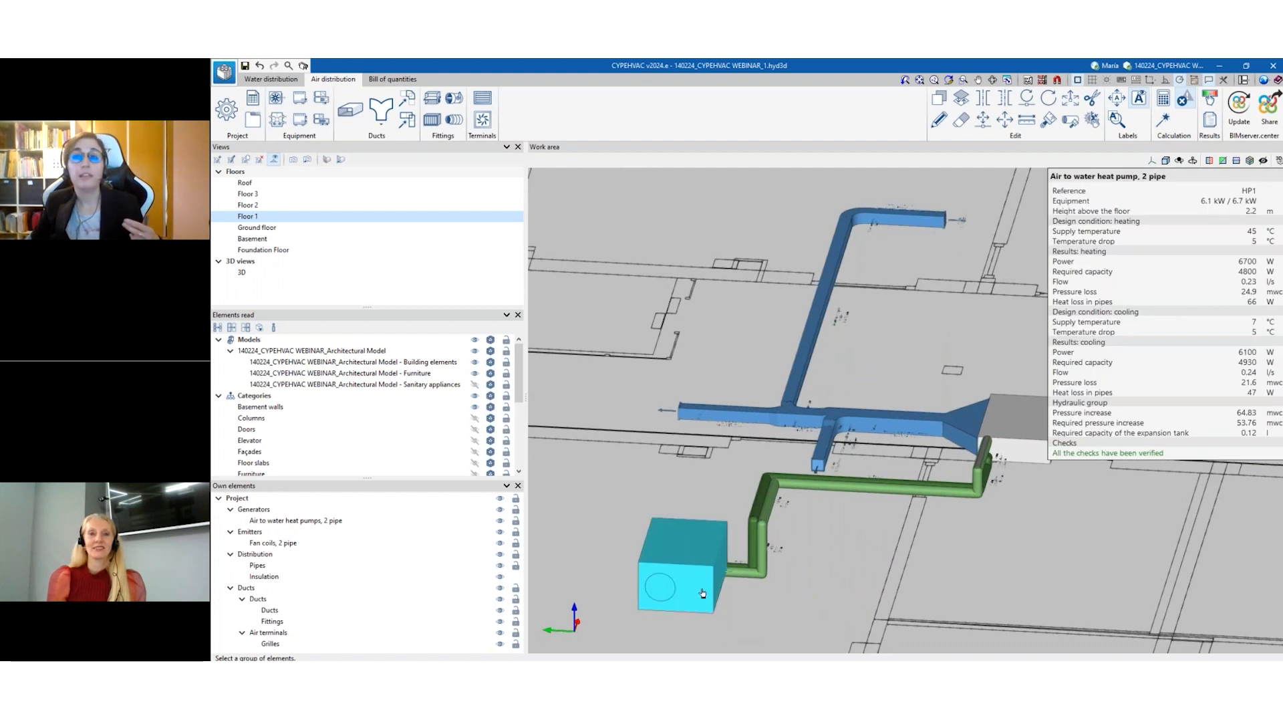
pyautogui.moveTo(1030, 457)
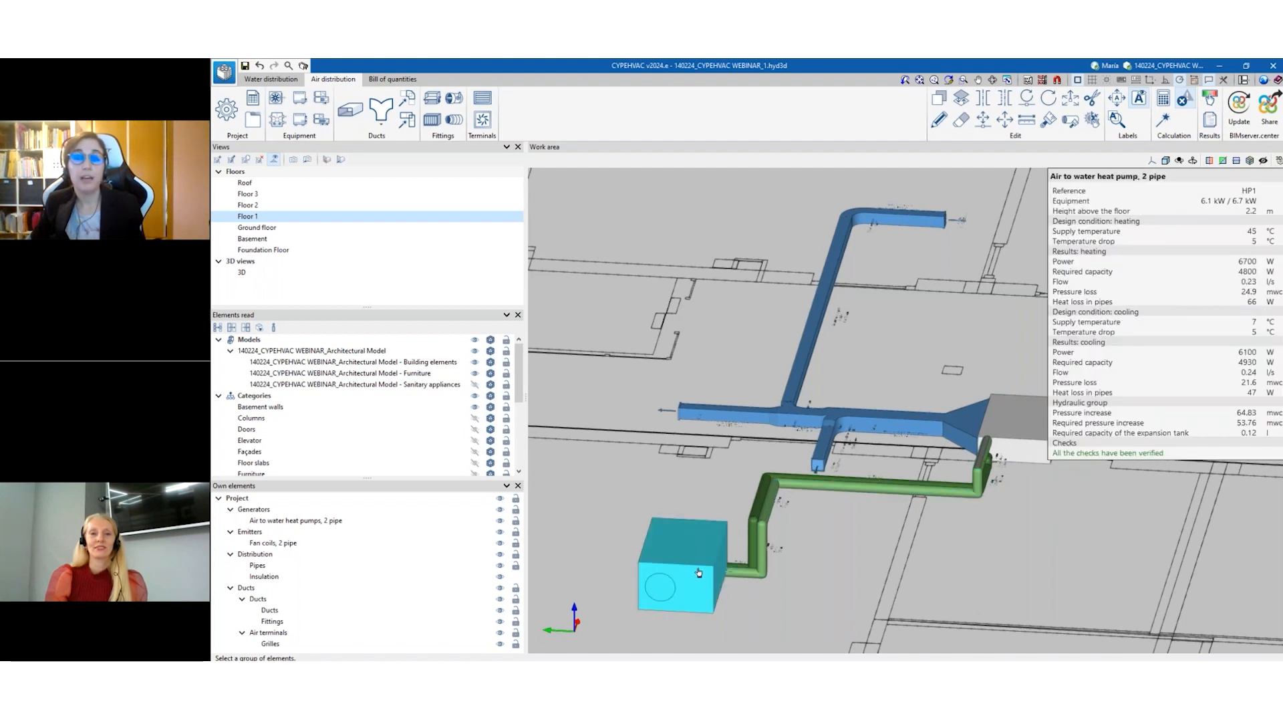
# Review the design conditions and checks of the heat pump and the fan coil in their edit dialogs, leaving both unchanged.
pyautogui.click(939, 119)
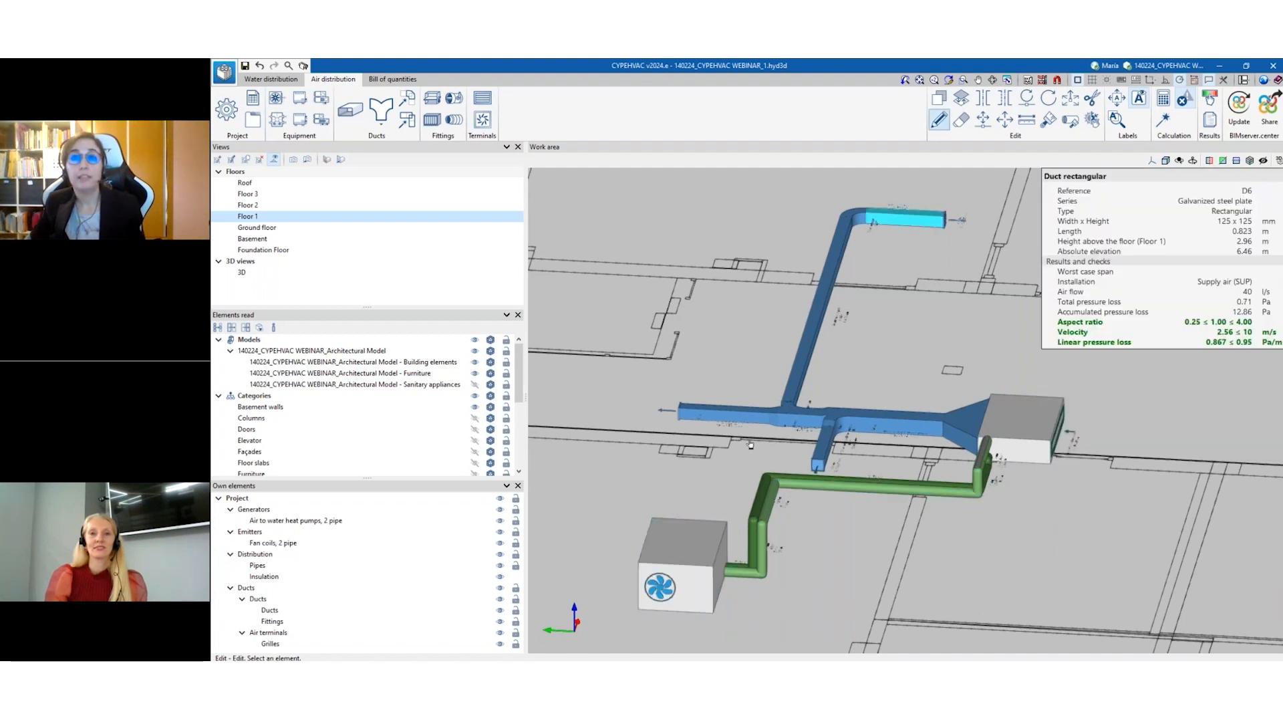
pyautogui.click(687, 591)
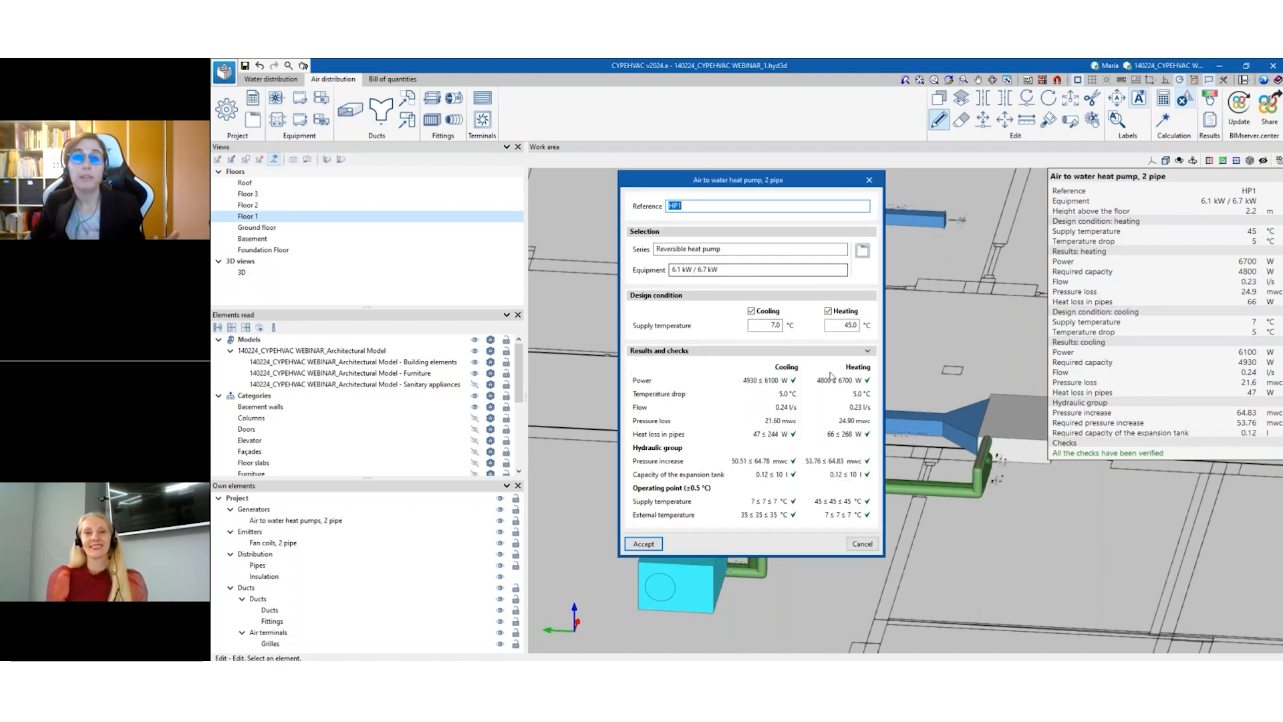
pyautogui.click(869, 180)
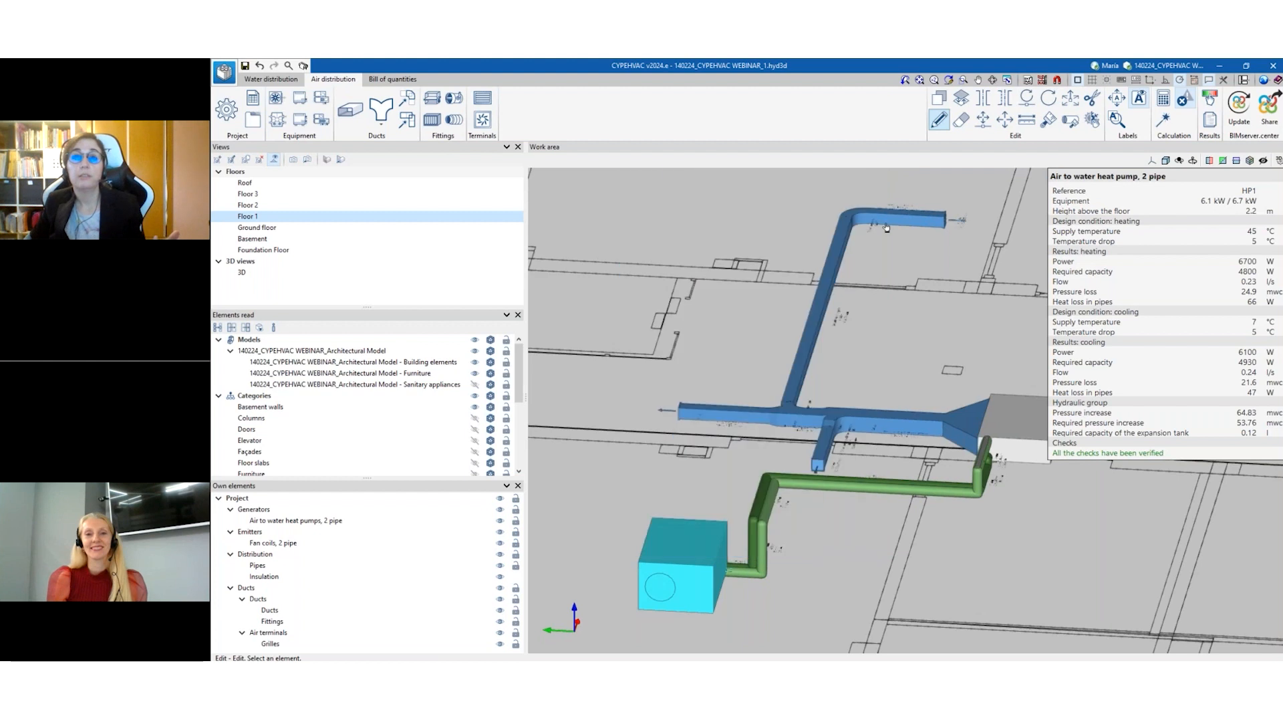
pyautogui.click(998, 409)
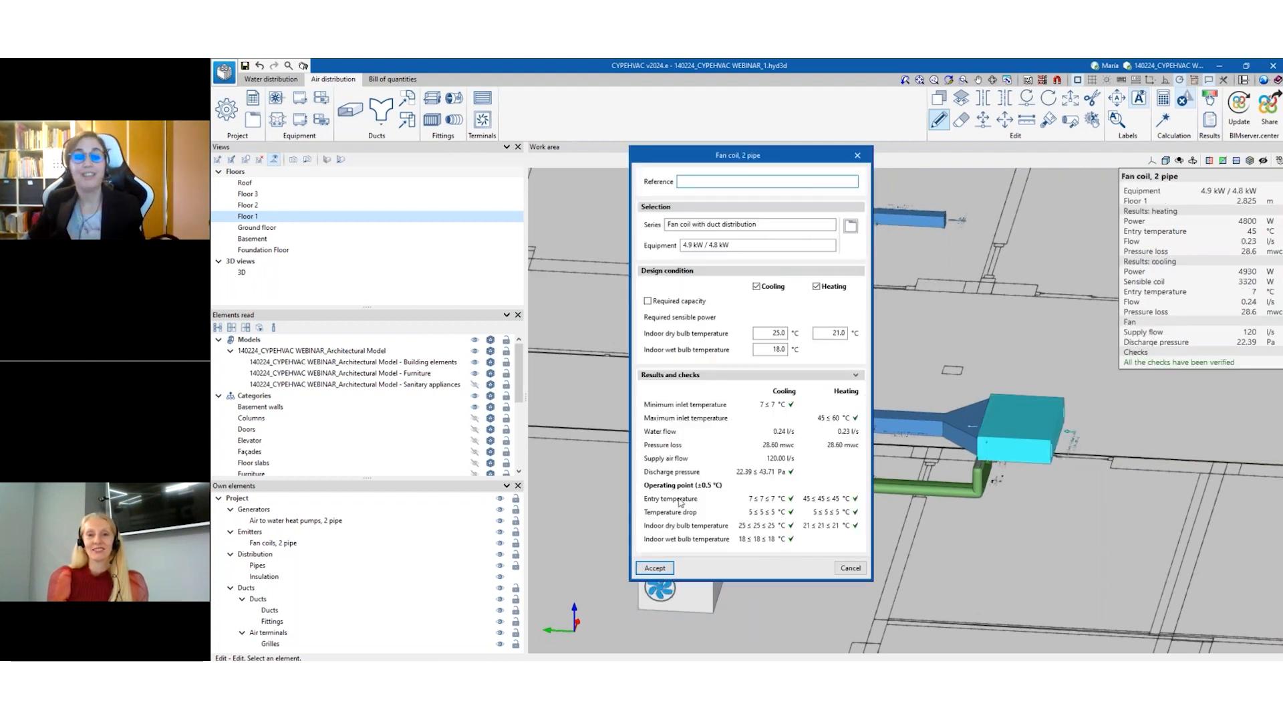
pyautogui.click(859, 157)
# Review the selection, design conditions and checks of the long horizontal return pipe to the fan coil, discarding any edits.
pyautogui.scroll(3, 1013, 441)
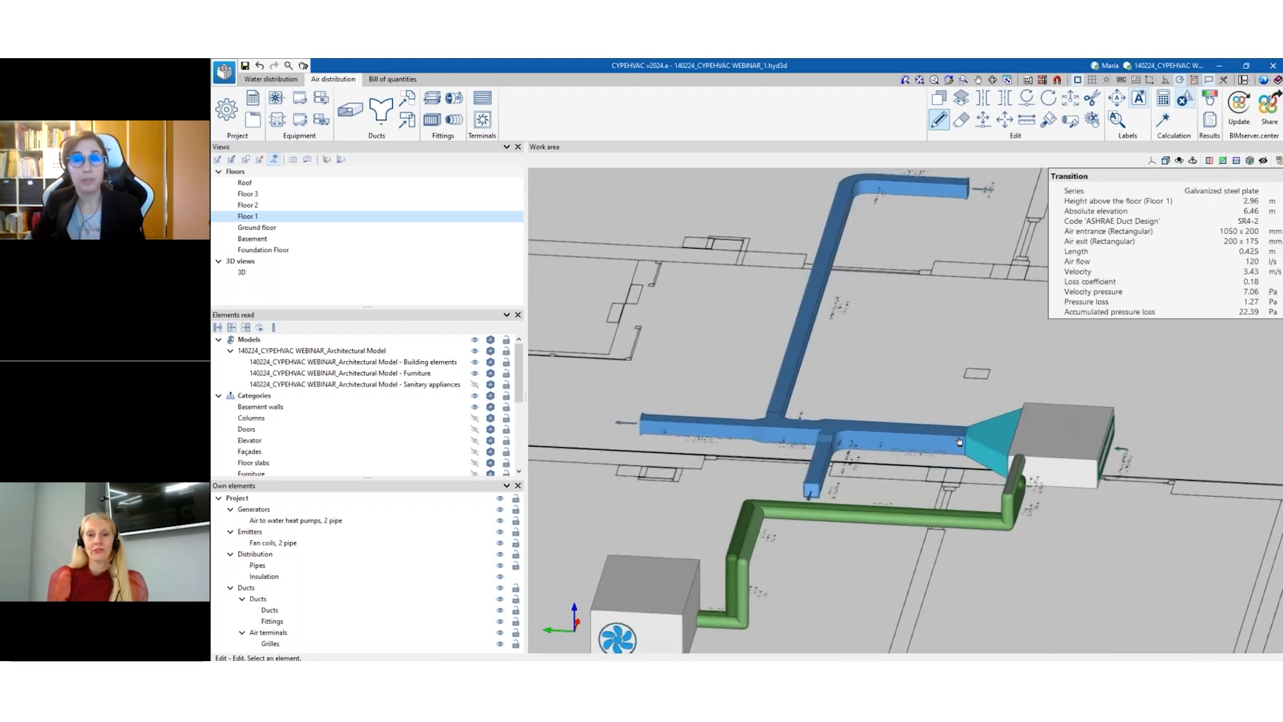
pyautogui.scroll(-2, 680, 380)
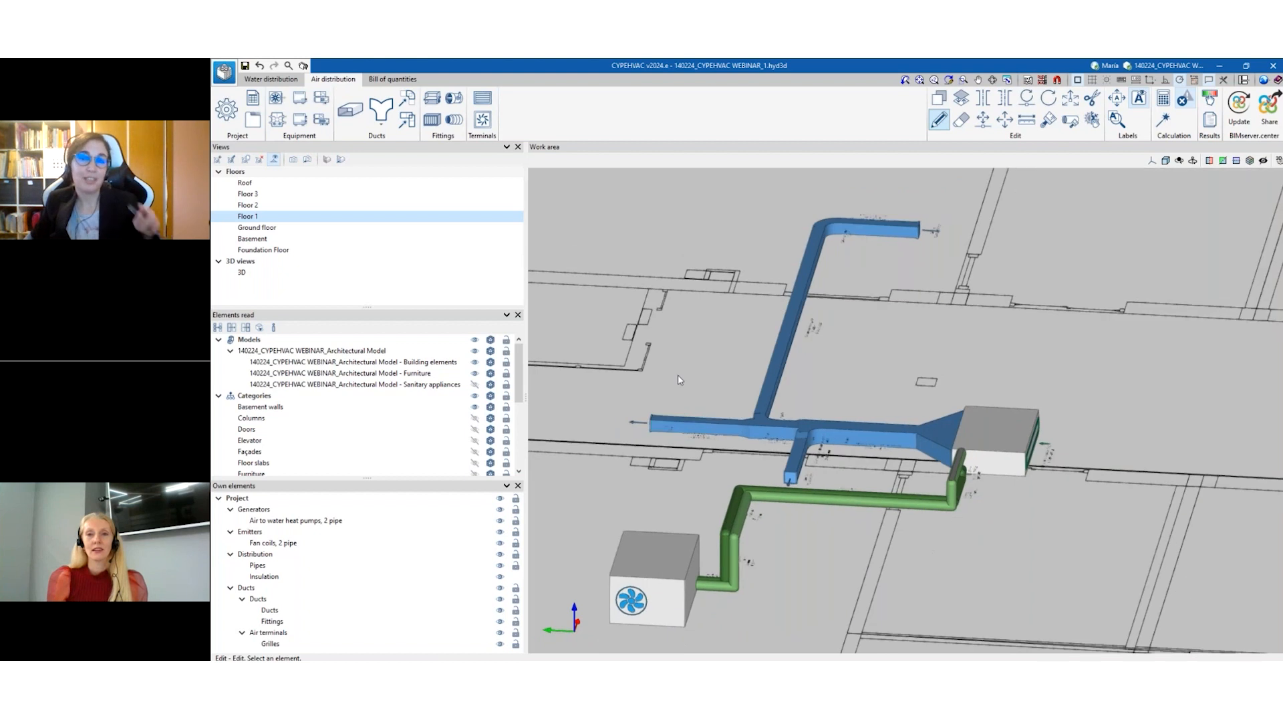
pyautogui.scroll(1, 680, 380)
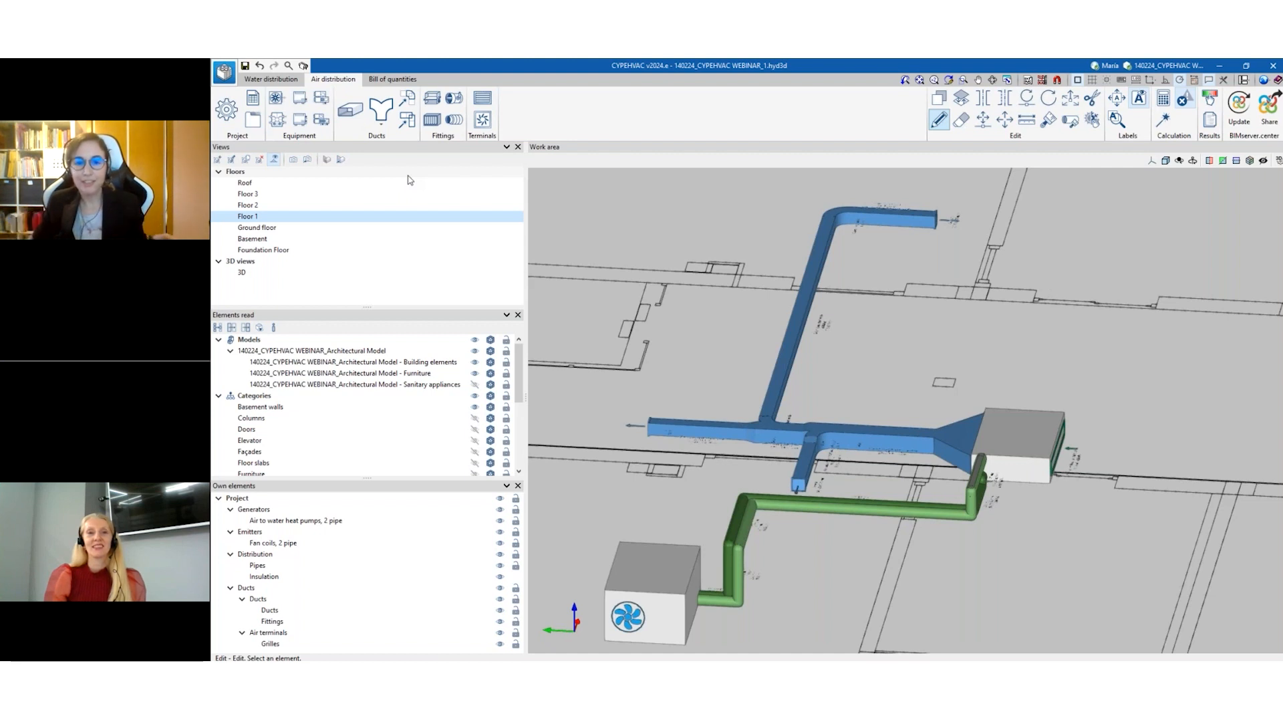
pyautogui.scroll(-1, 908, 393)
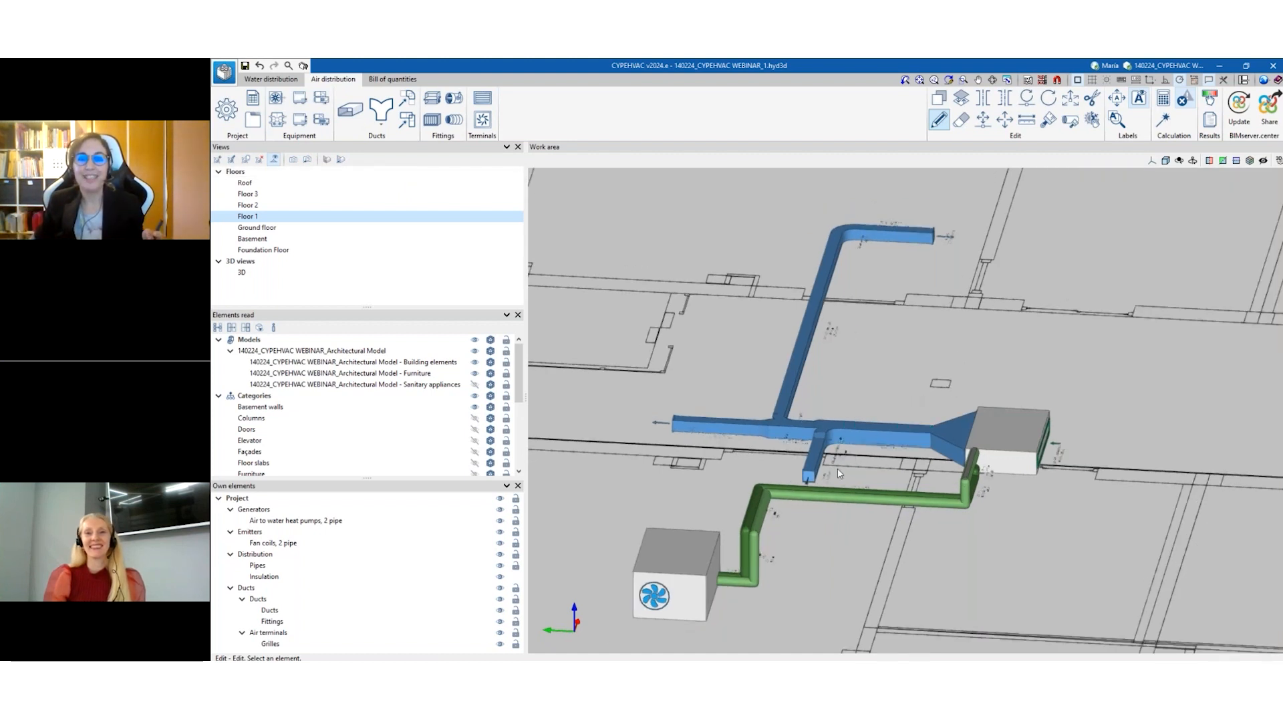
pyautogui.scroll(3, 777, 553)
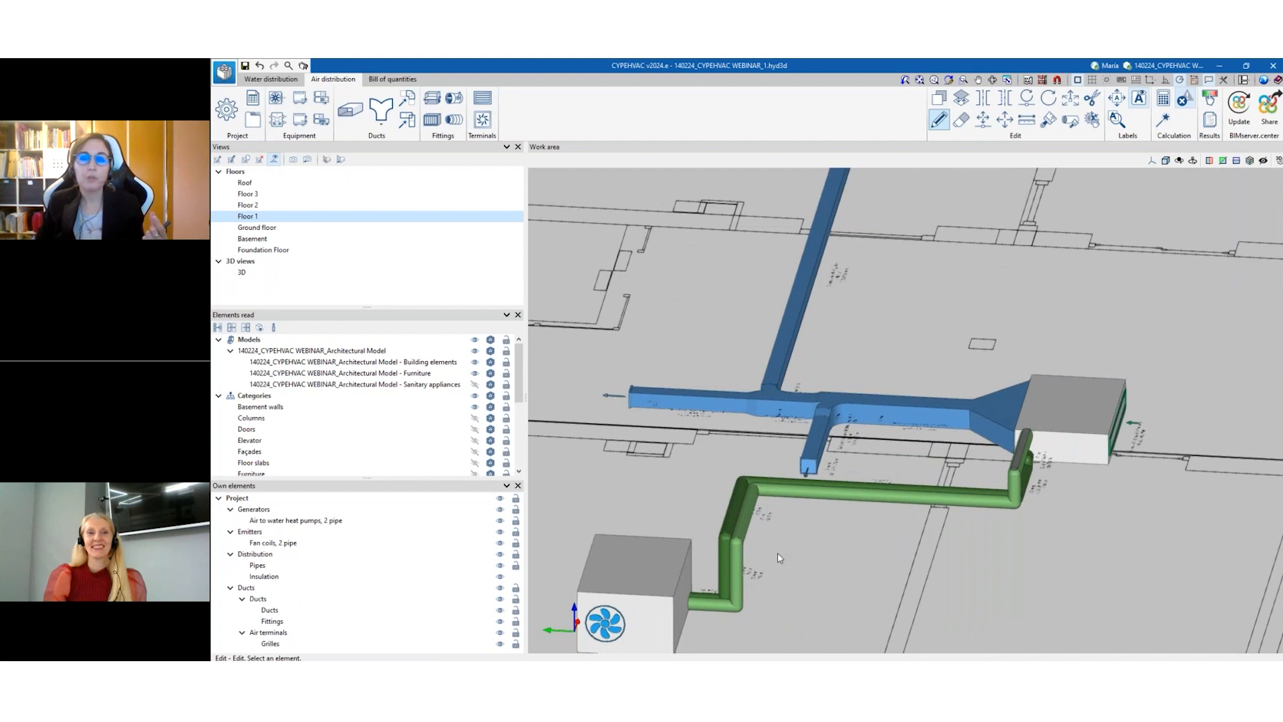
pyautogui.scroll(4, 779, 558)
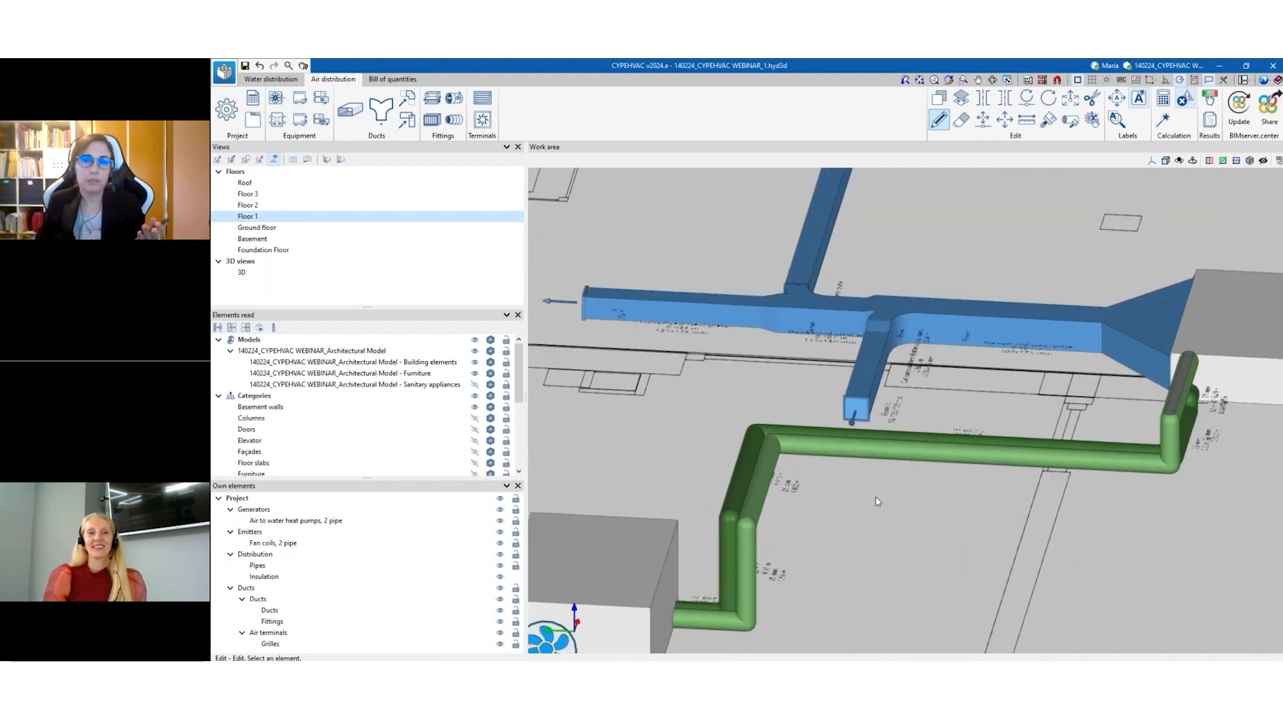
pyautogui.scroll(3, 773, 563)
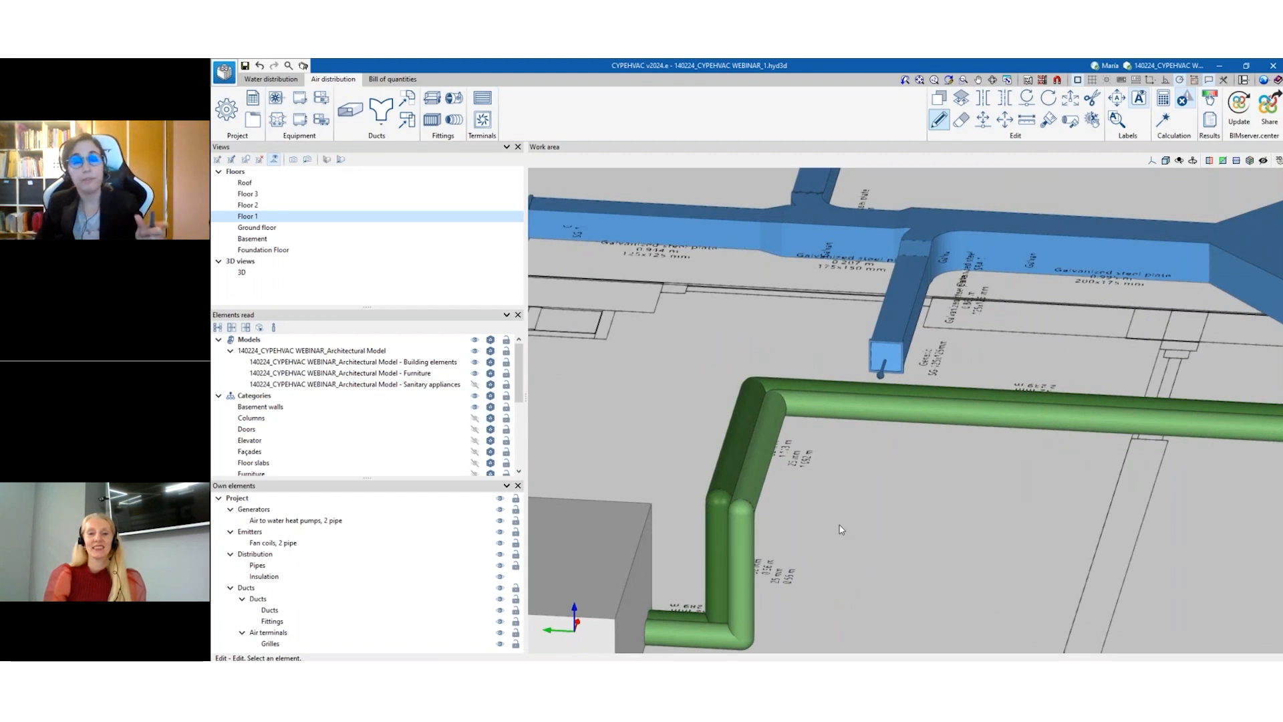
pyautogui.click(806, 413)
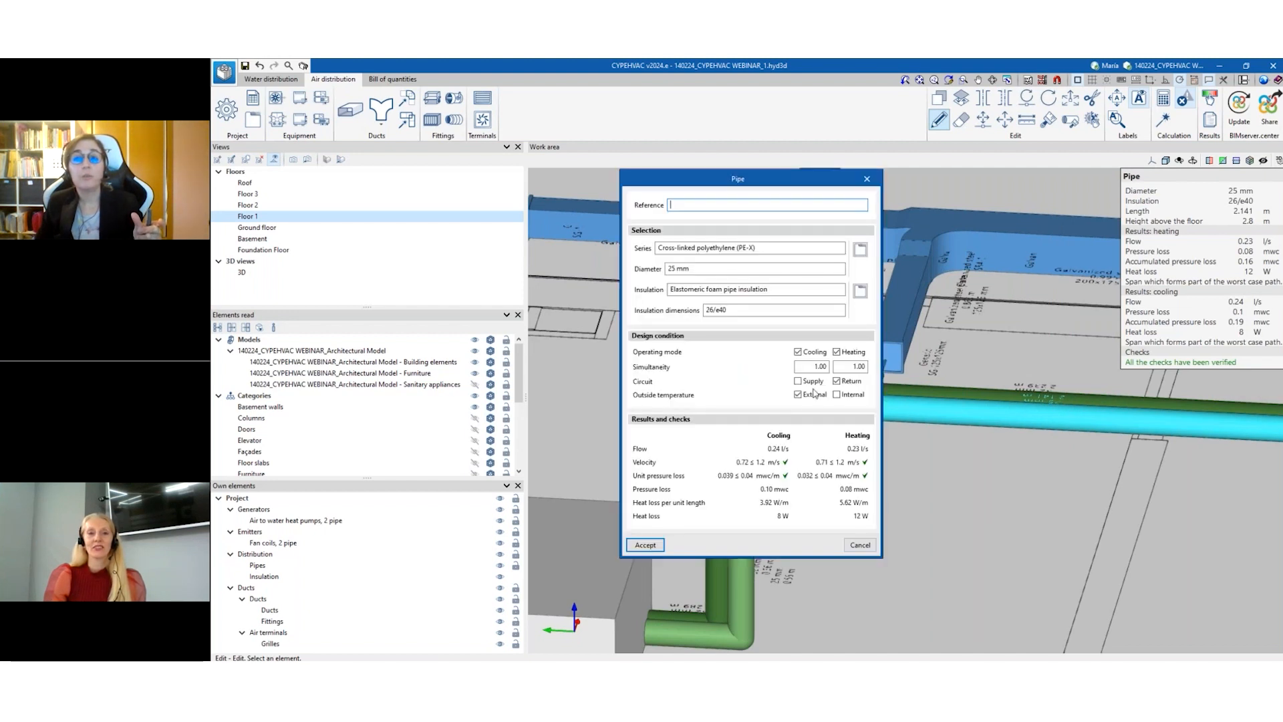
pyautogui.click(867, 179)
# Review the selection and checks of the short horizontal supply pipe near the heat pump, discarding any edits.
pyautogui.scroll(3, 732, 471)
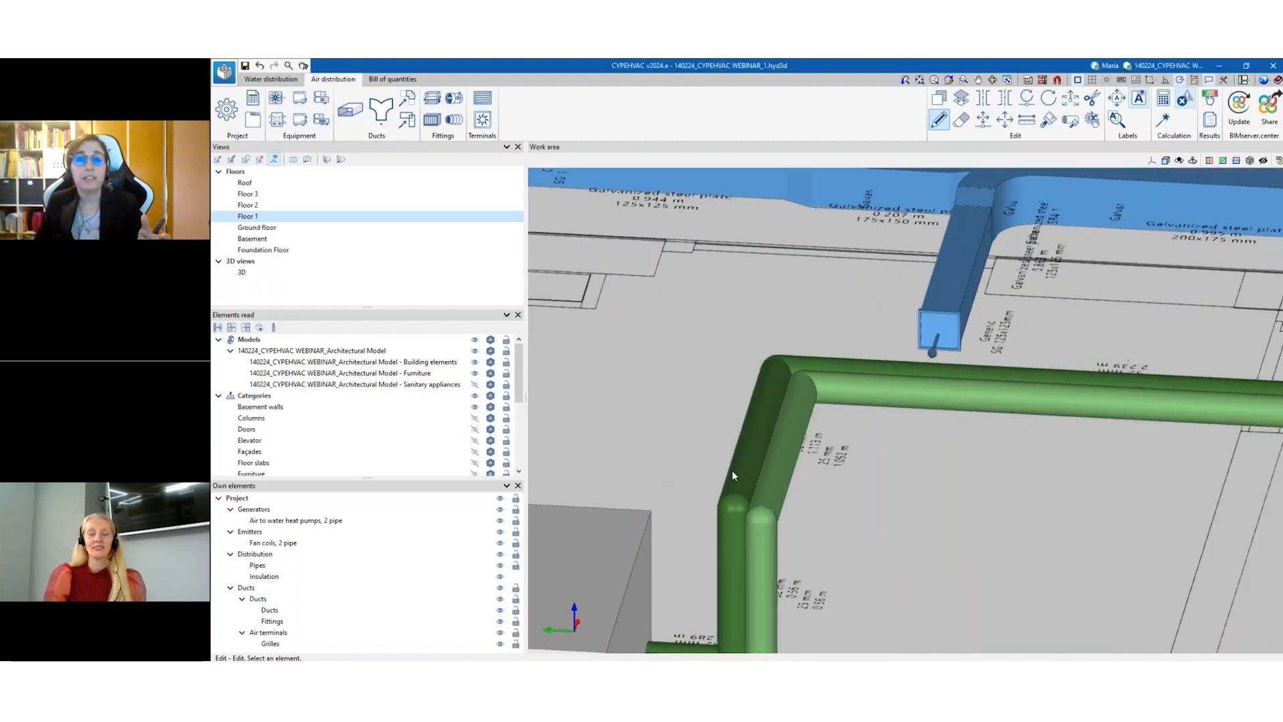
pyautogui.click(738, 477)
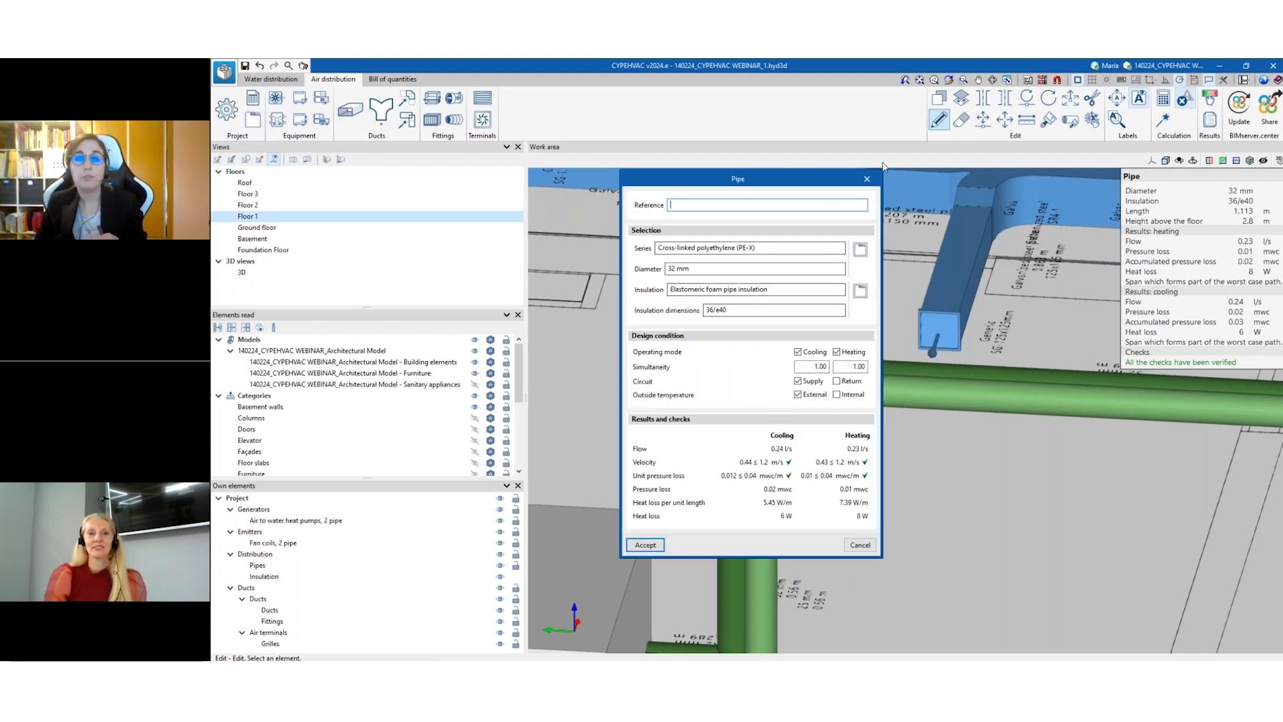
pyautogui.click(861, 544)
# Inspect the results of the vertical return pipe near the heat pump and of the straight supply duct farthest from the fan coil.
pyautogui.scroll(-5, 882, 428)
pyautogui.moveTo(882, 428); pyautogui.dragTo(777, 499, button='middle')
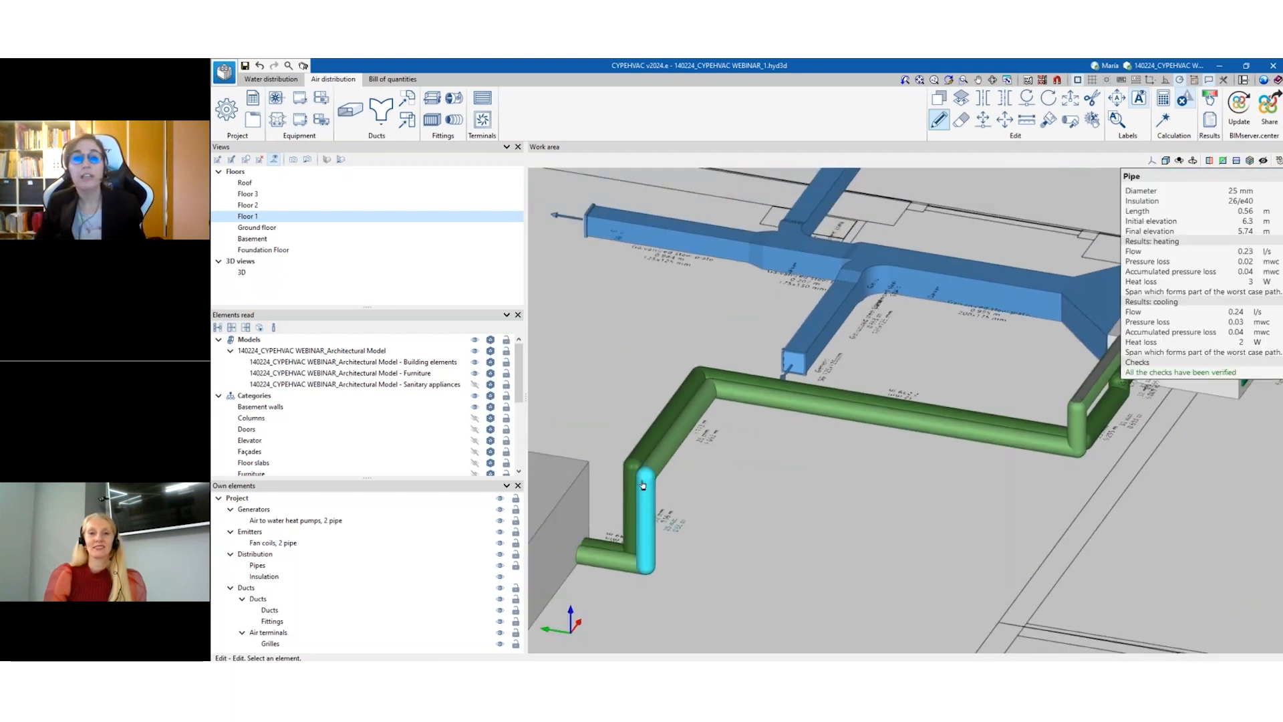
pyautogui.scroll(-1, 841, 514)
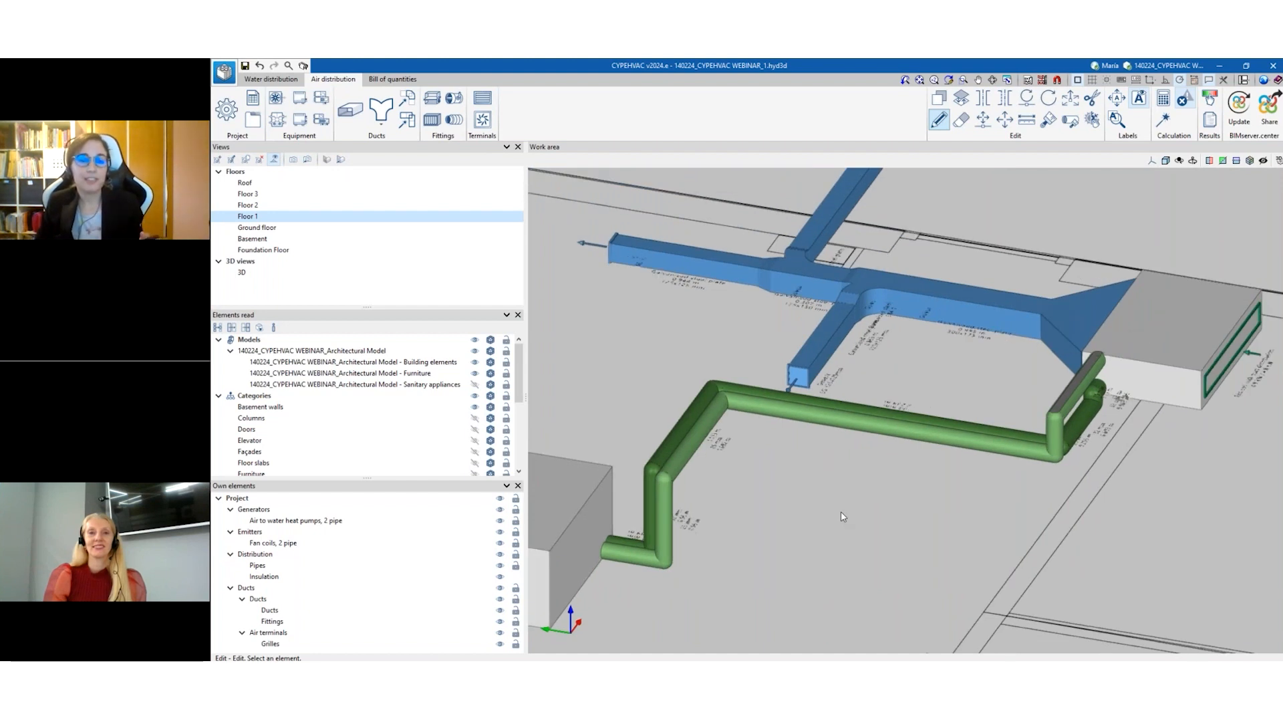
pyautogui.scroll(-3, 841, 511)
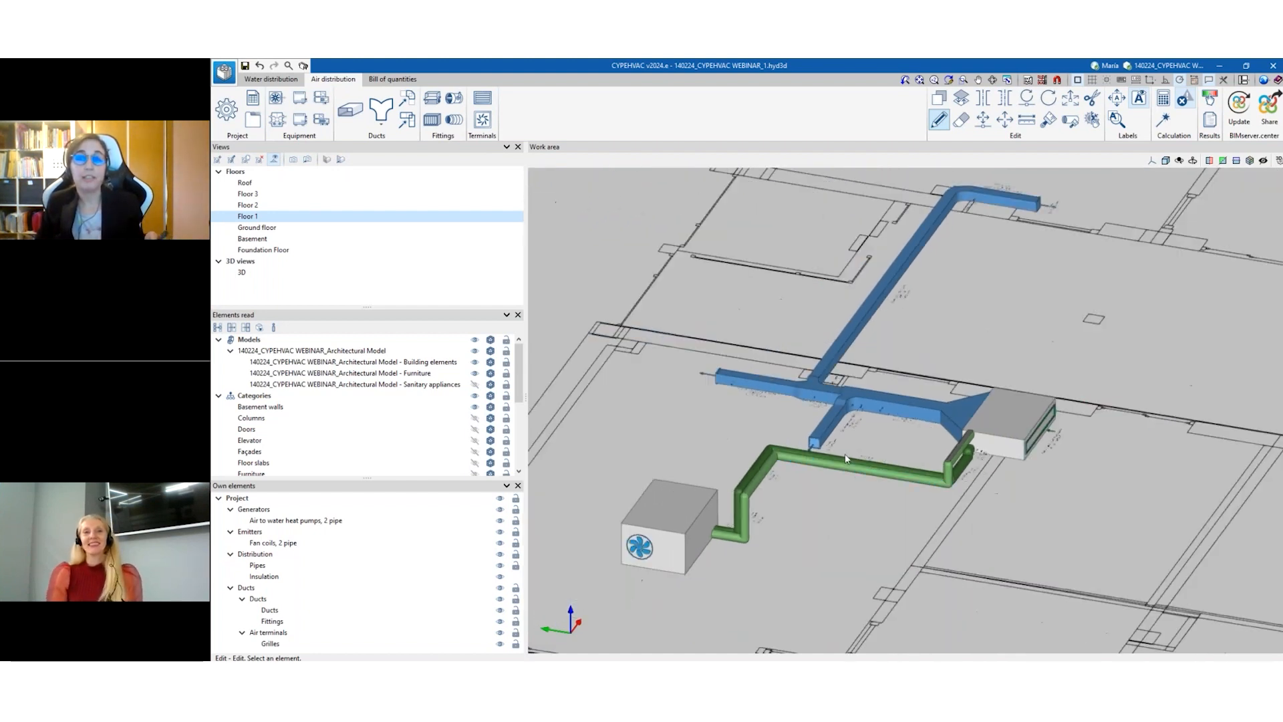
pyautogui.scroll(-2, 845, 459)
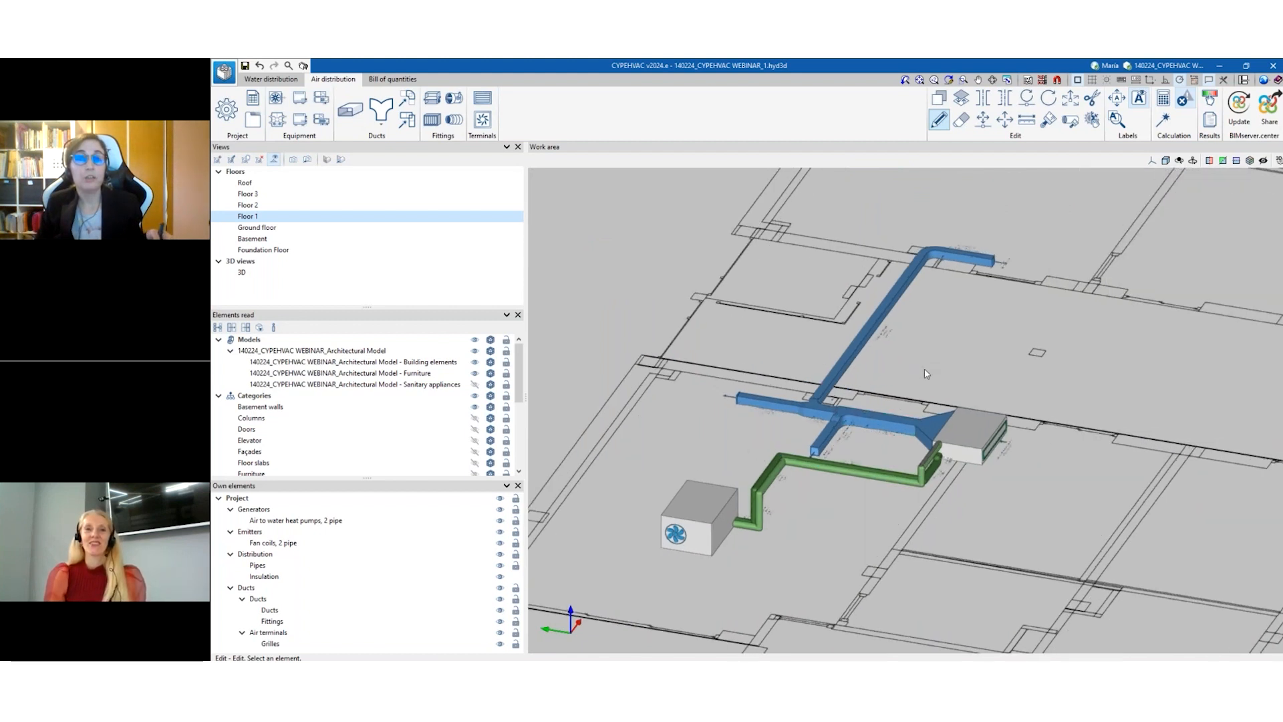
pyautogui.scroll(3, 853, 403)
pyautogui.moveTo(664, 434)
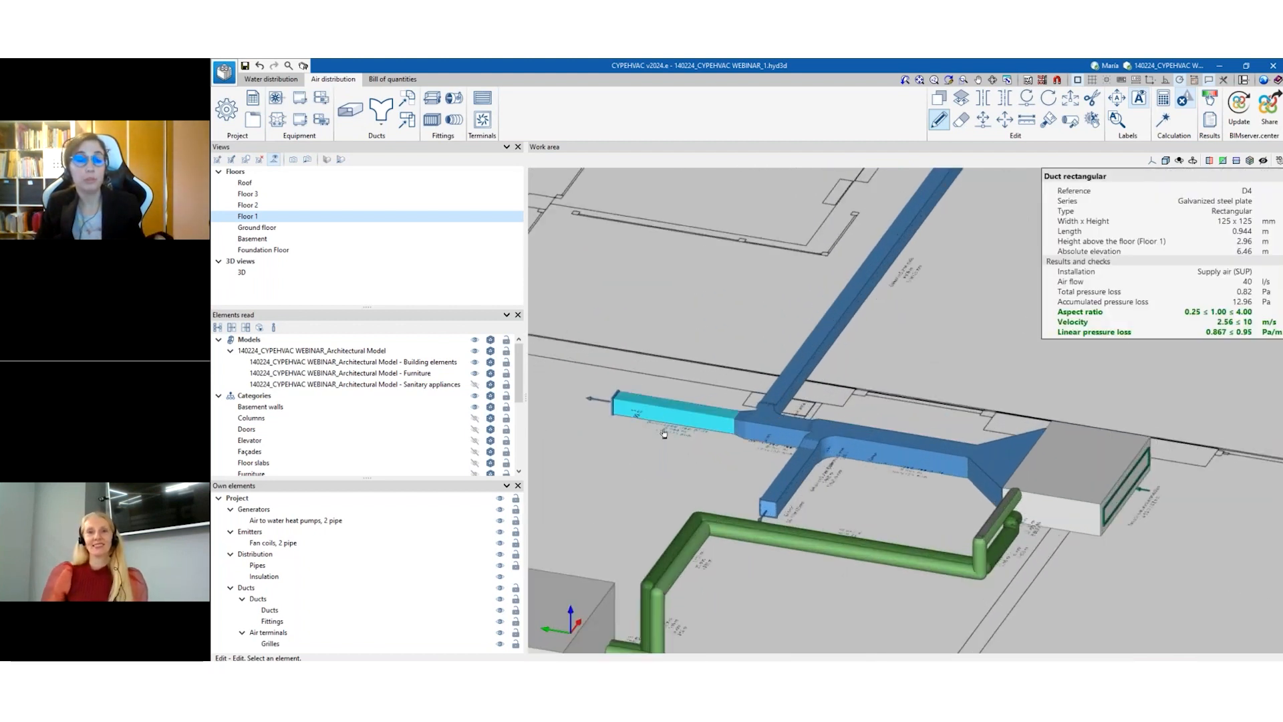
pyautogui.scroll(-3, 927, 387)
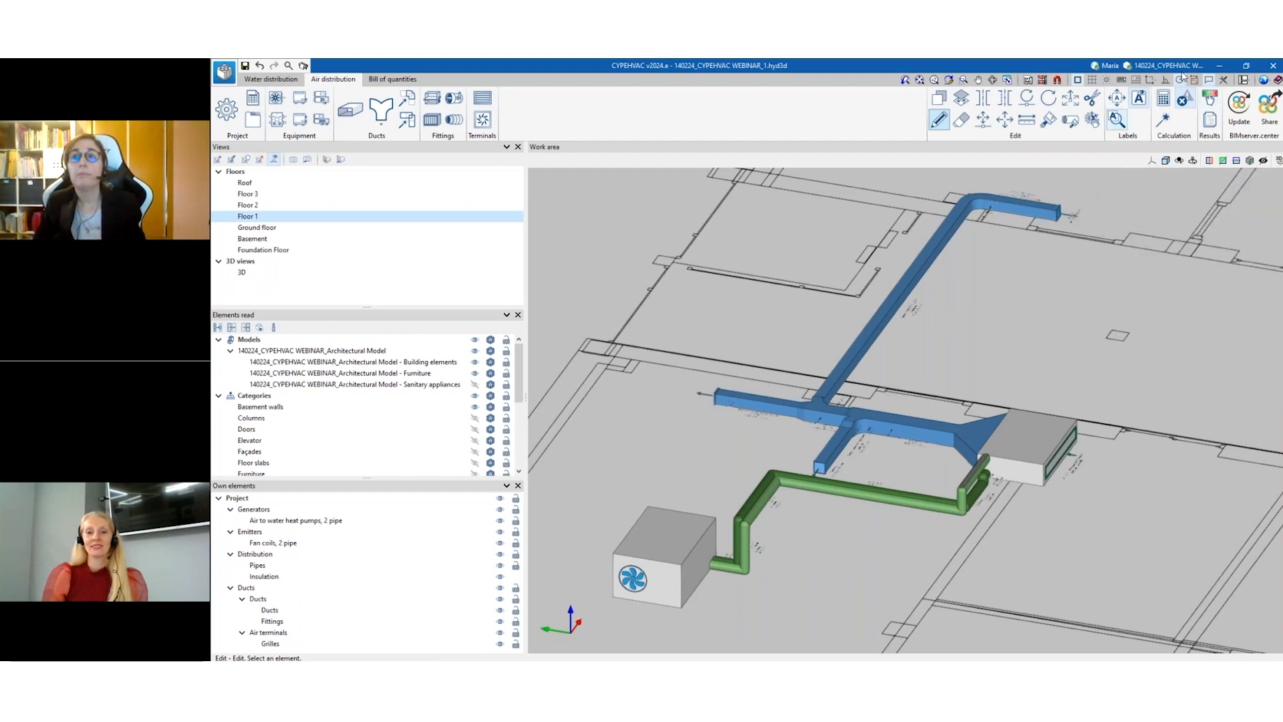
# Switch to the 140224_CYPEHVAC_2_finished project and examine its 3D installation of radiant floor circuits, fan coils, DHW cylinder and pipes.
pyautogui.click(1220, 66)
pyautogui.moveTo(493, 654)
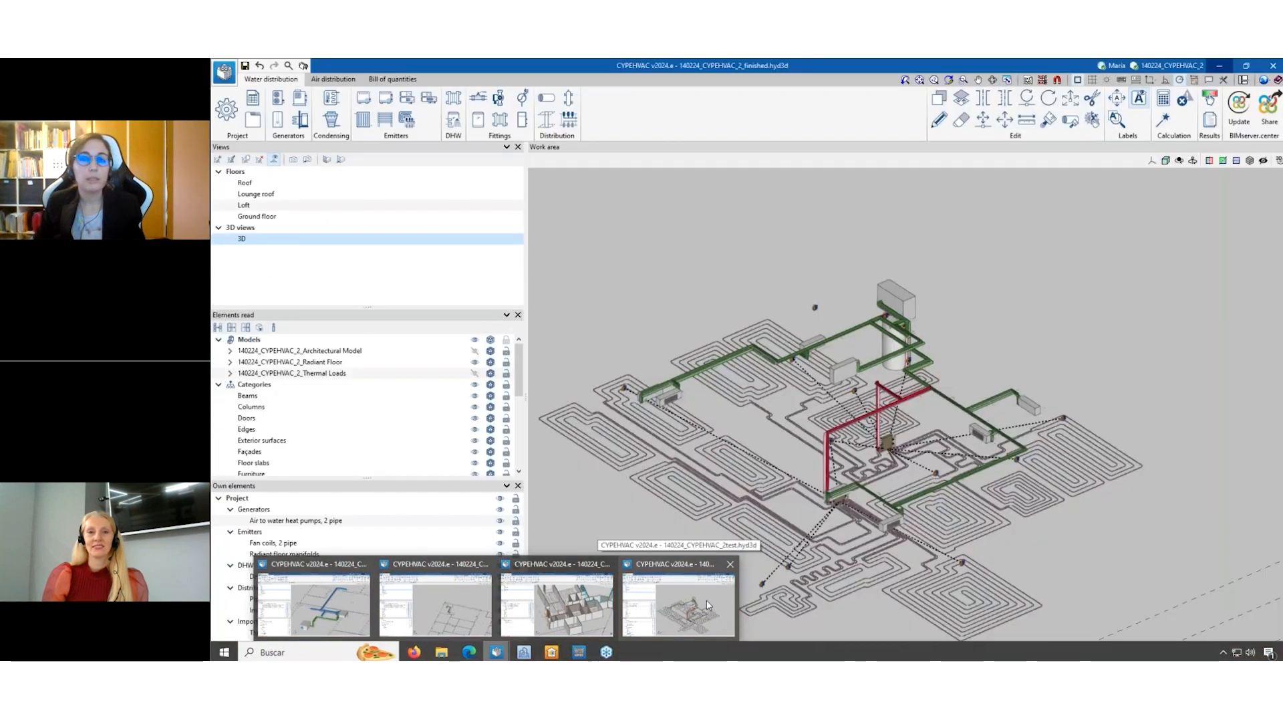
pyautogui.click(709, 605)
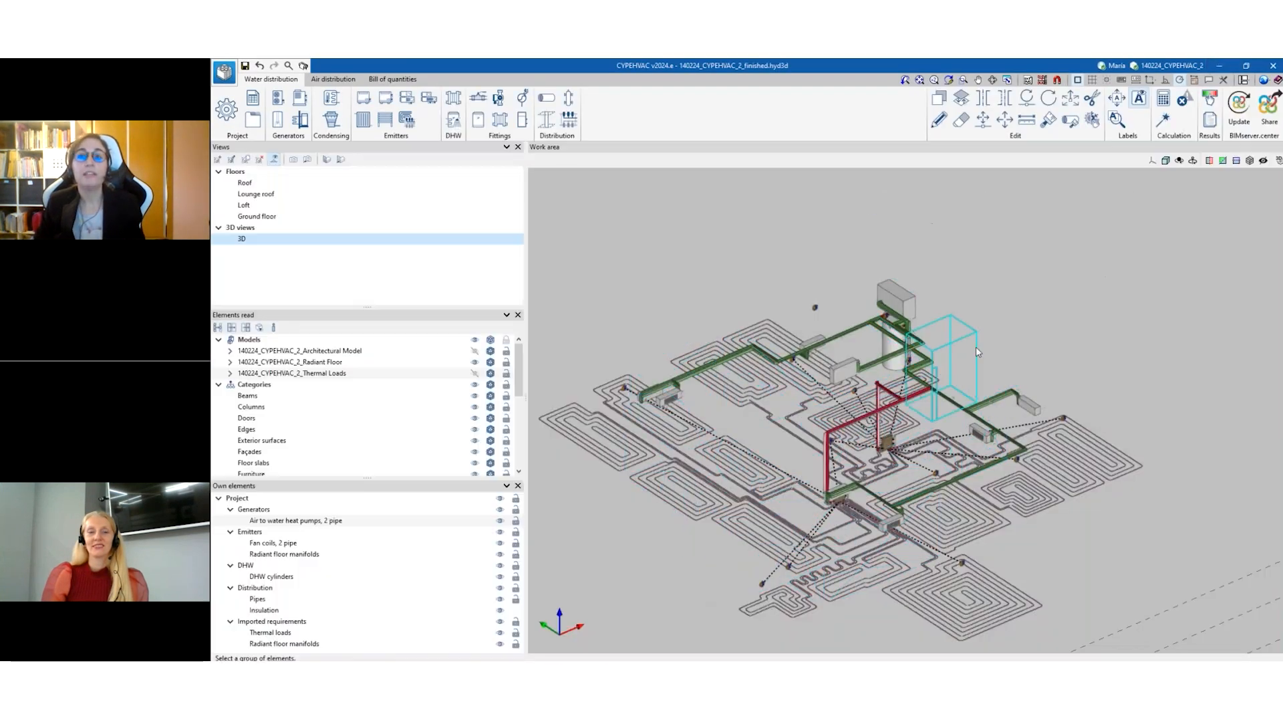
pyautogui.scroll(6, 976, 346)
pyautogui.scroll(-5, 1024, 305)
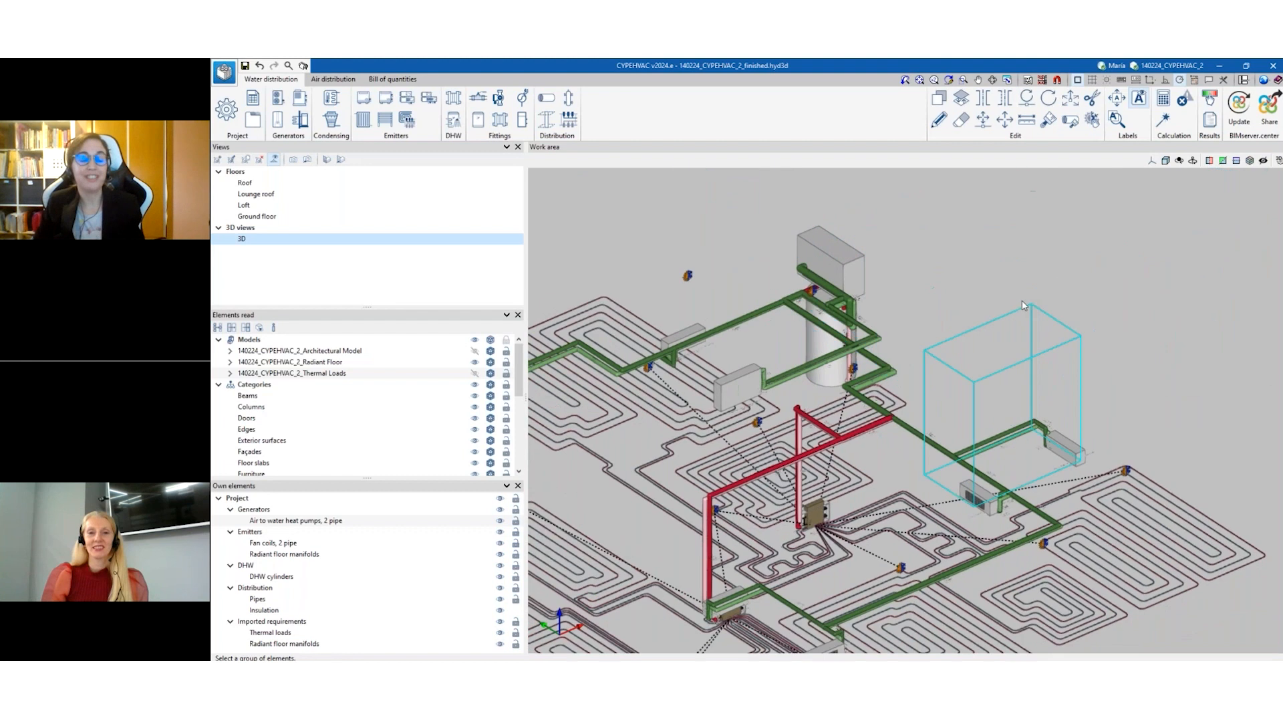
pyautogui.scroll(-3, 1023, 305)
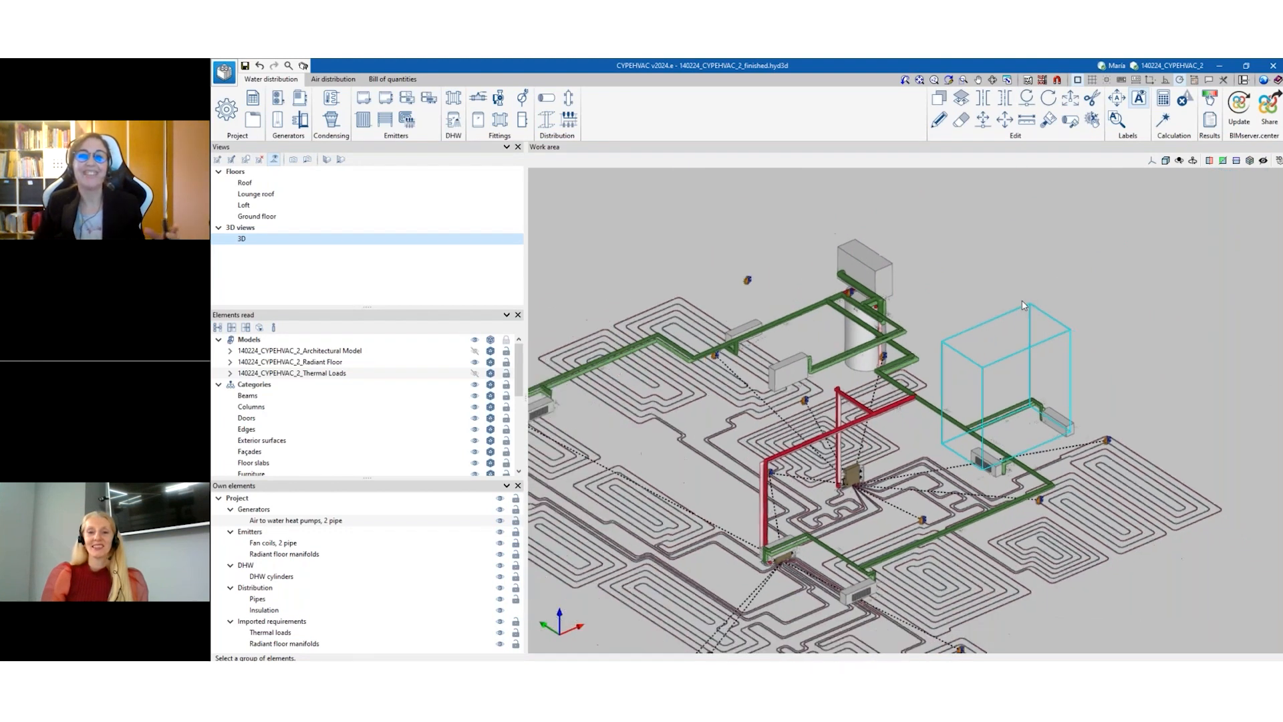
pyautogui.scroll(3, 877, 333)
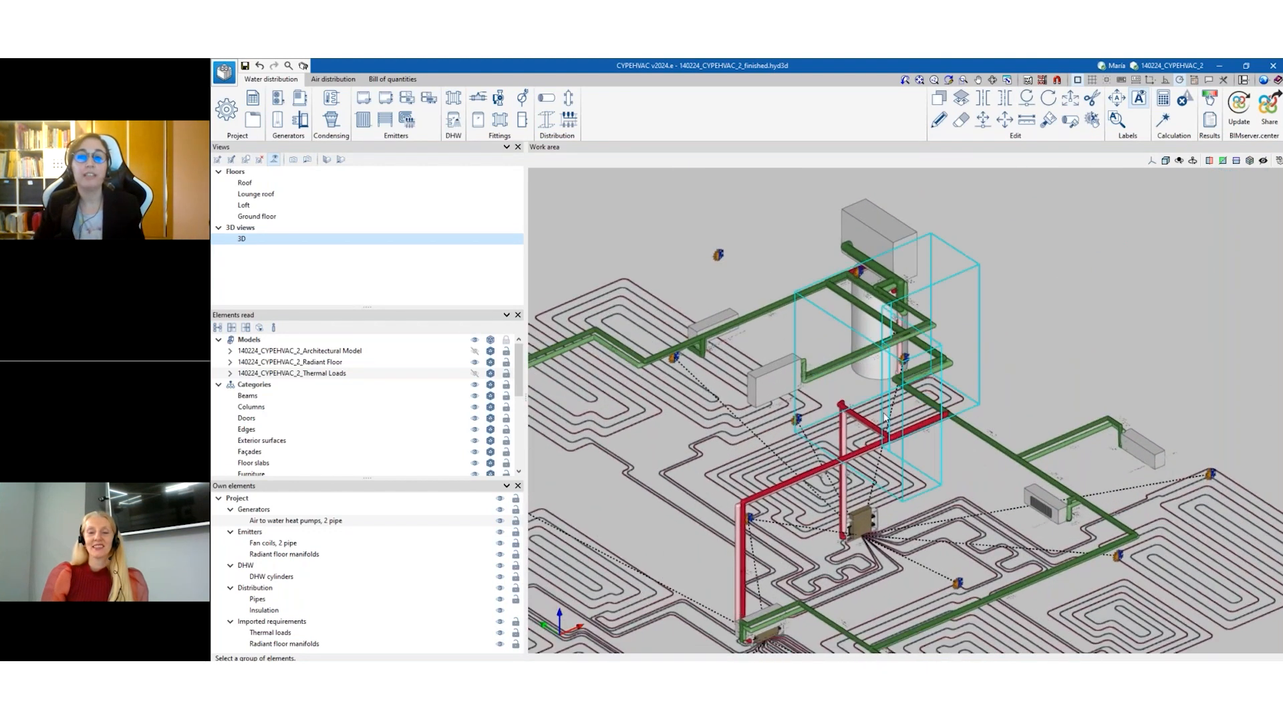
pyautogui.scroll(-3, 969, 308)
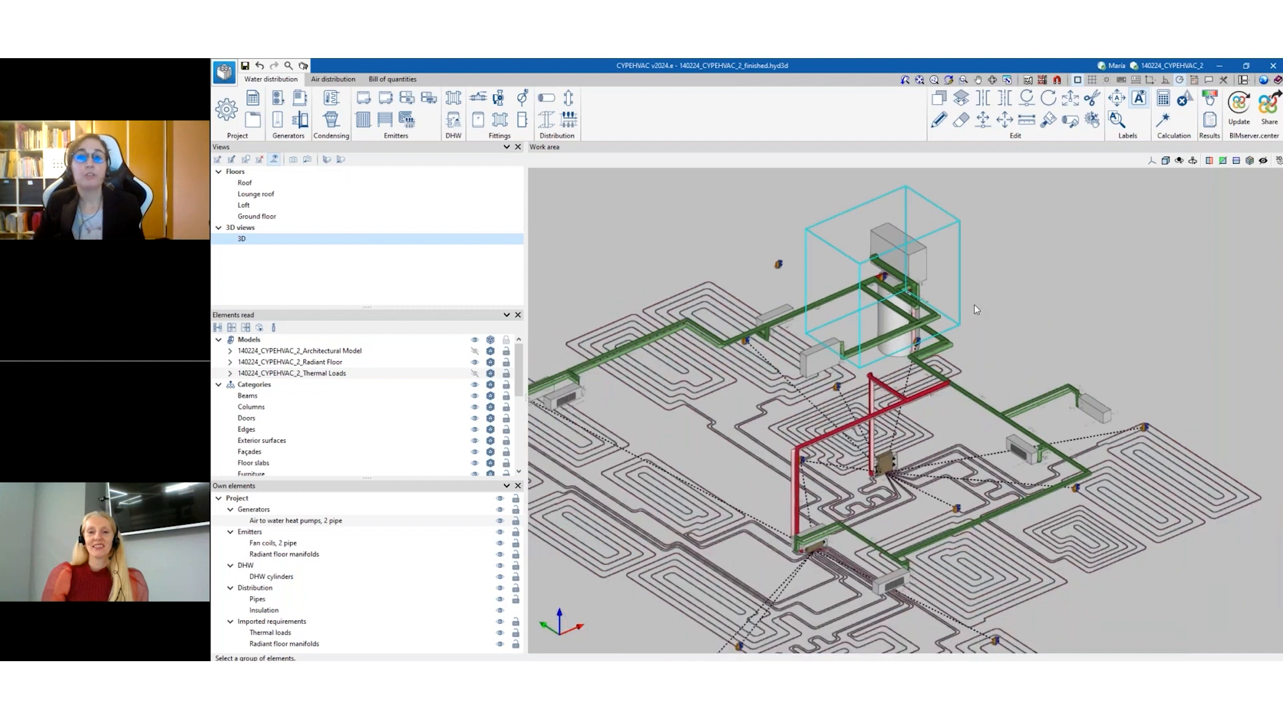
pyautogui.scroll(2, 988, 281)
pyautogui.scroll(5, 996, 294)
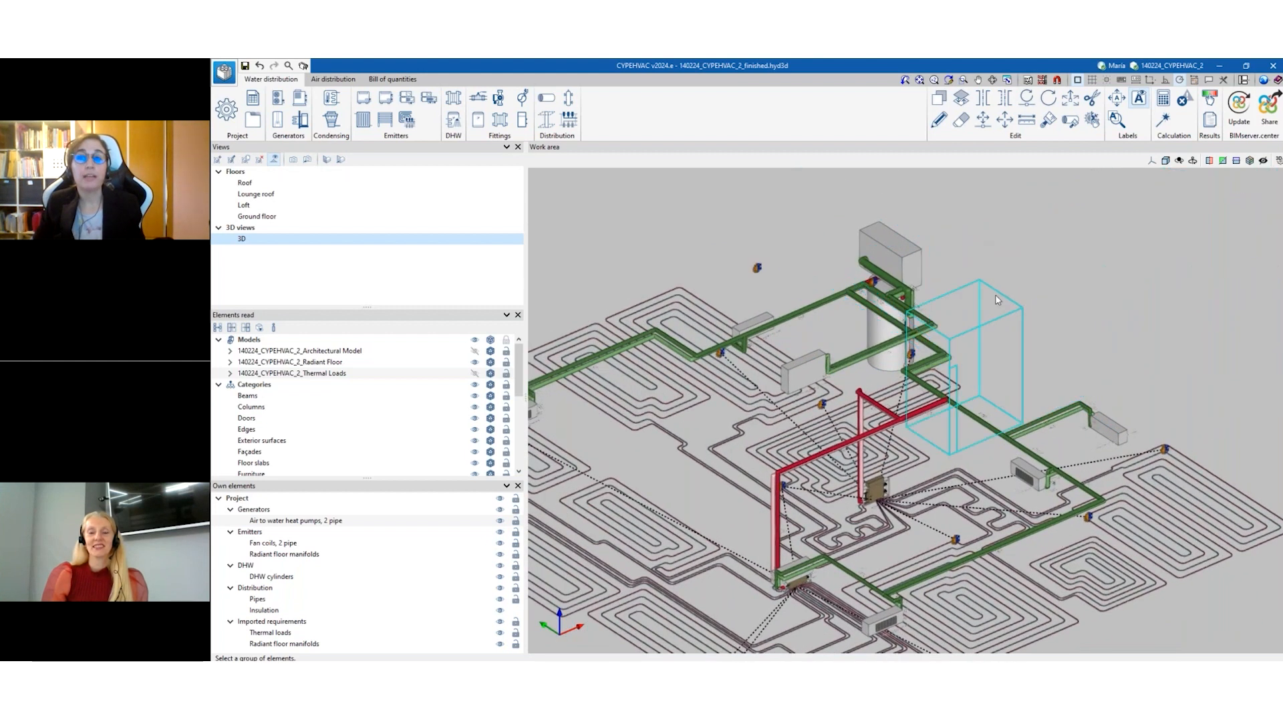
# Review the selection, design conditions and checks of the horizontal pipe to the far fan coil, closing its data without changes.
pyautogui.click(948, 123)
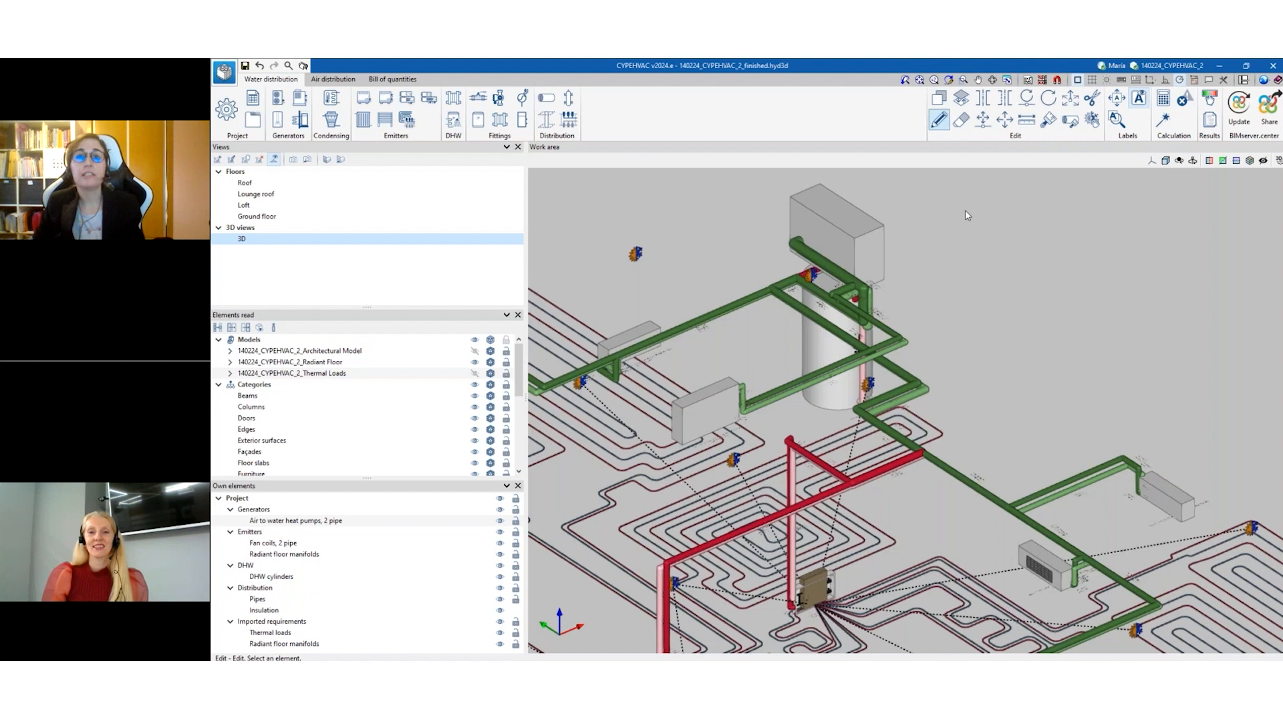
pyautogui.scroll(-4, 941, 315)
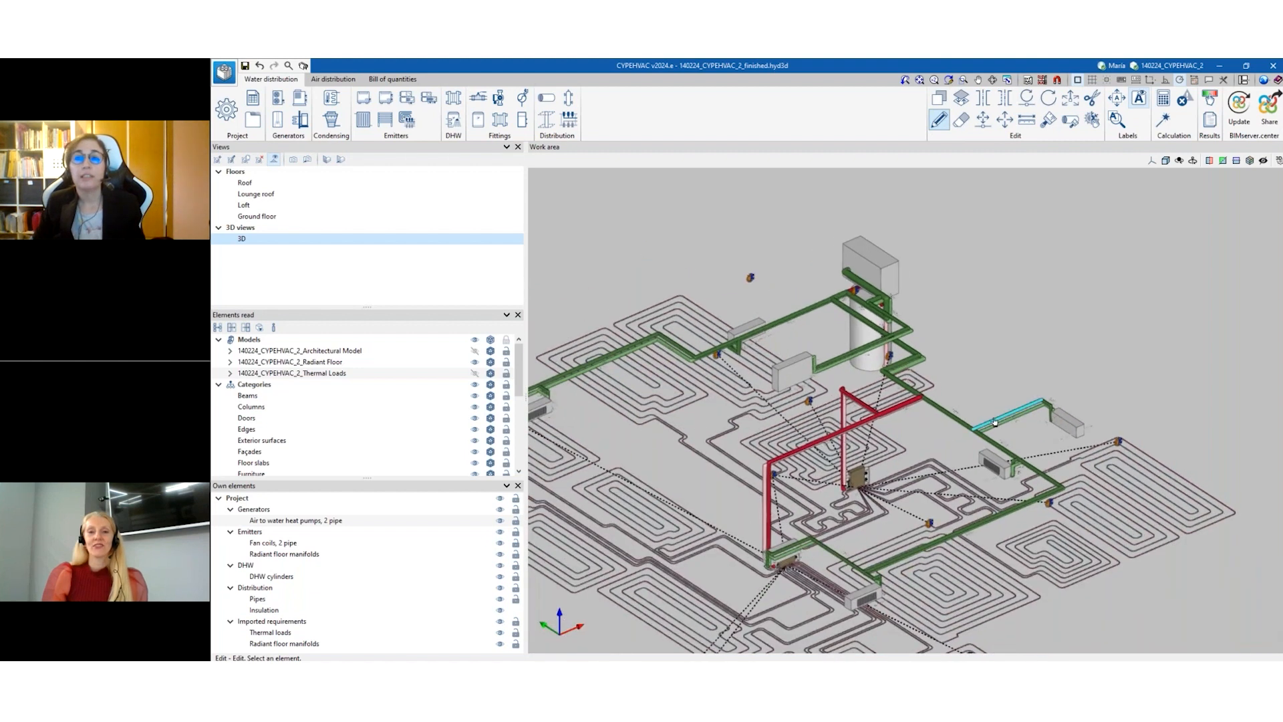
pyautogui.click(1006, 412)
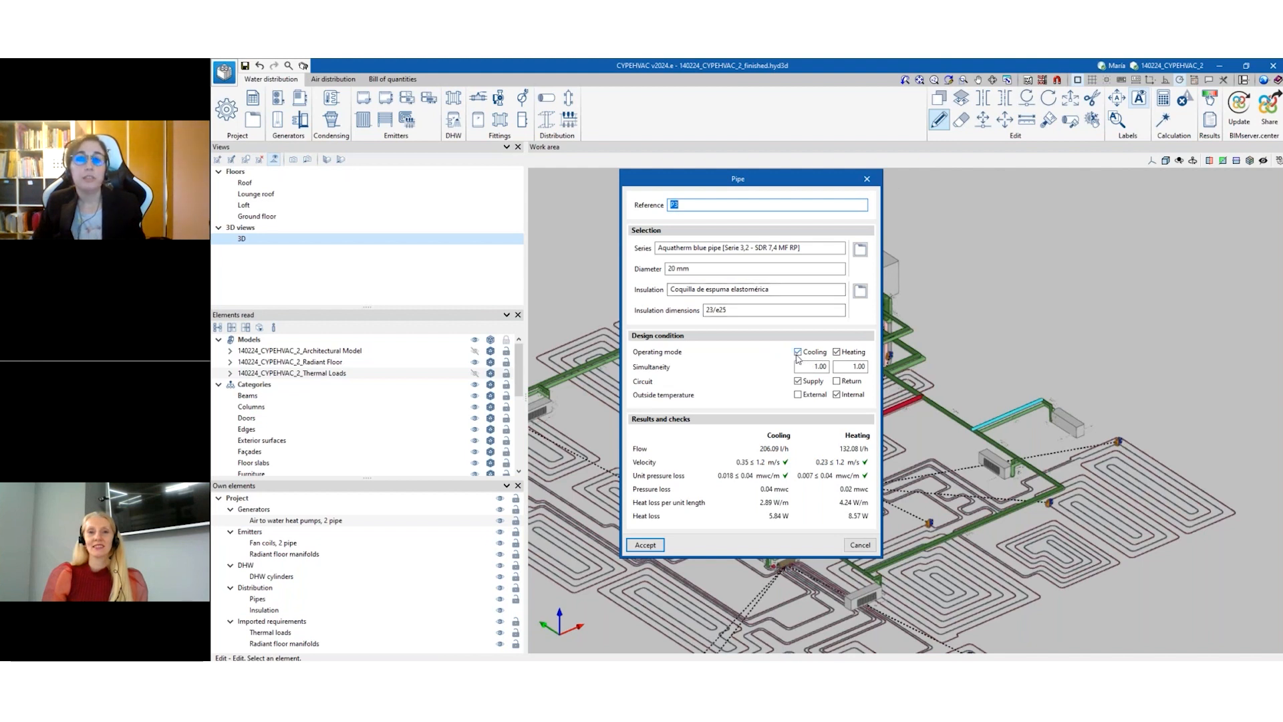
pyautogui.click(867, 178)
# Examine the red pipes that feed the two radiant floor manifolds and the circuits leaving those manifolds.
pyautogui.scroll(2, 902, 501)
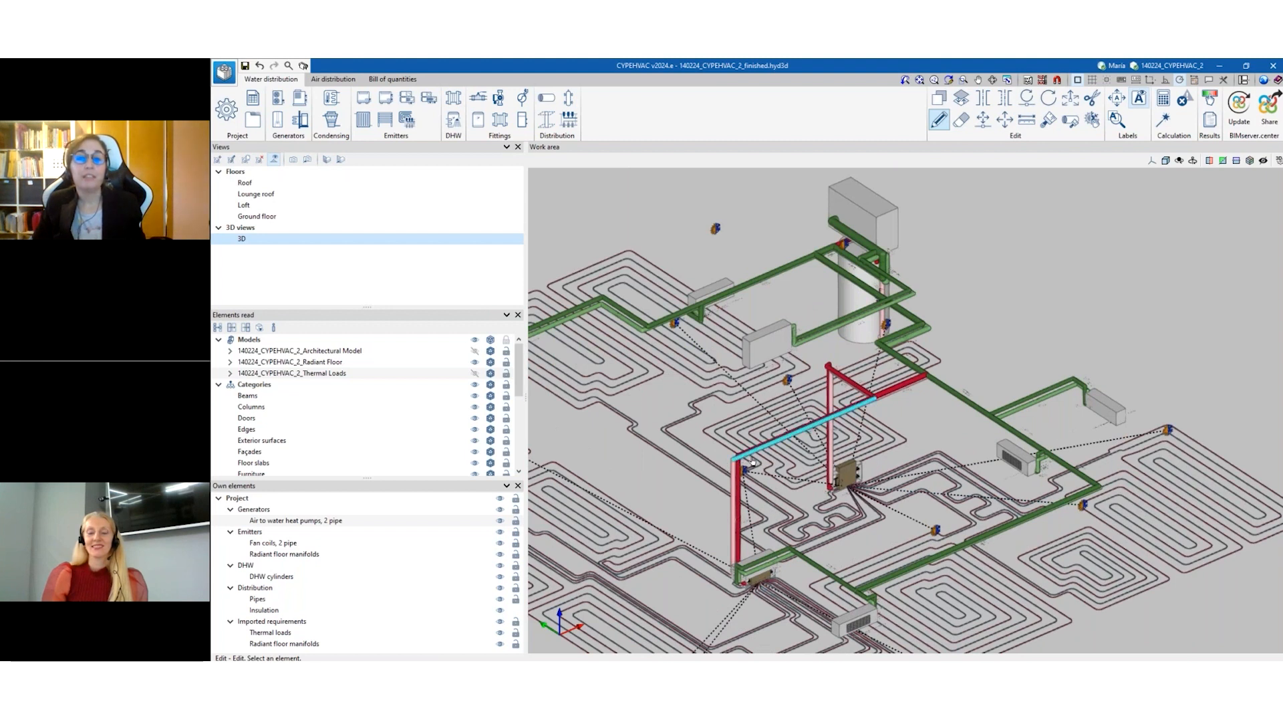
pyautogui.scroll(3, 753, 461)
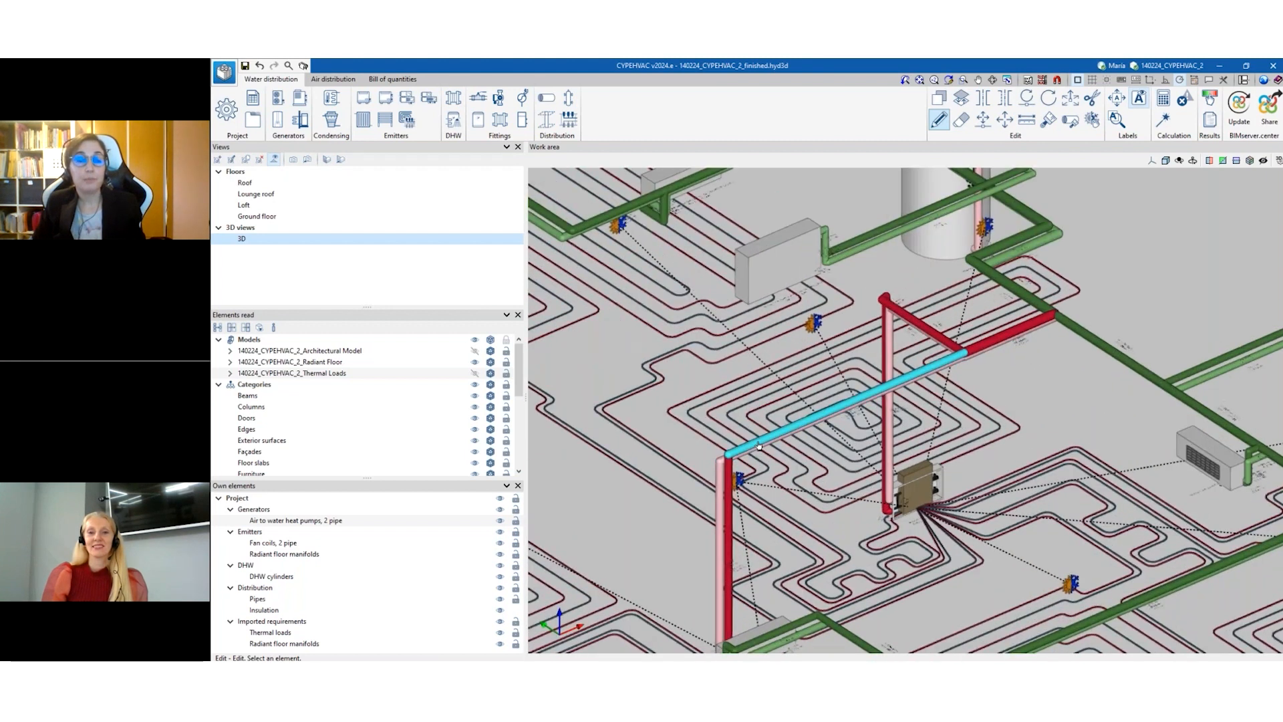
pyautogui.scroll(-4, 759, 445)
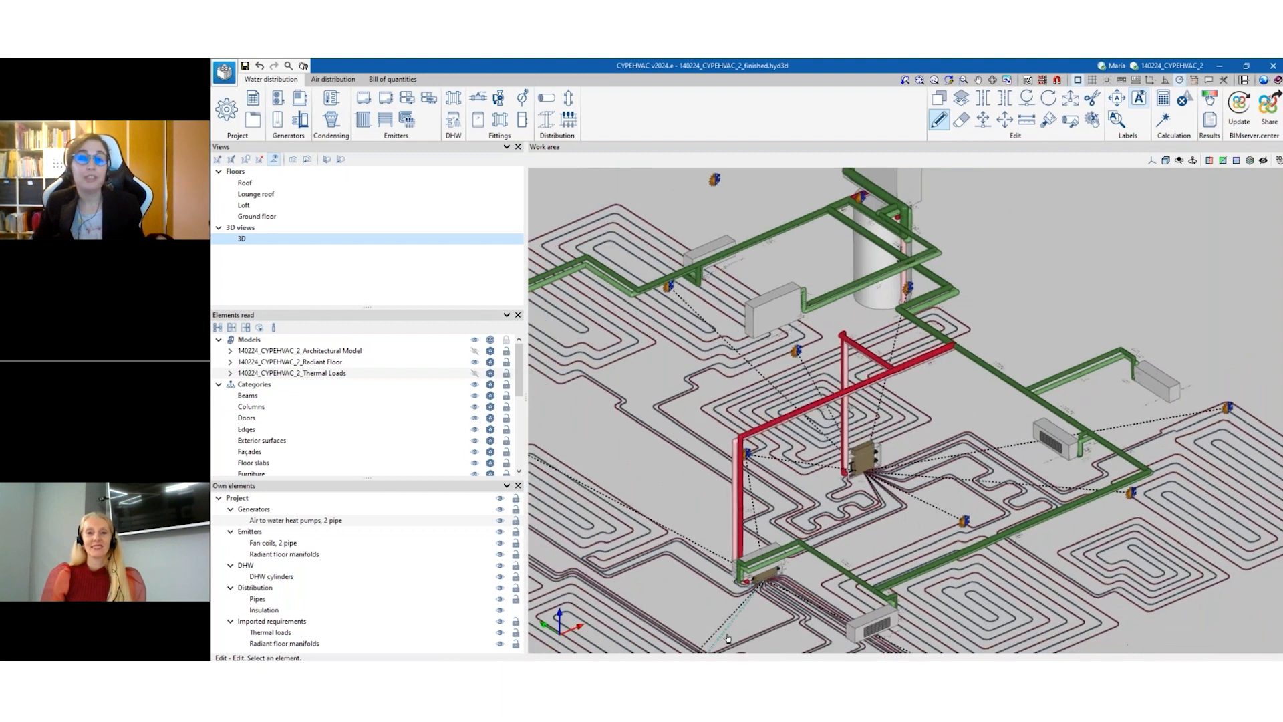
pyautogui.scroll(4, 728, 638)
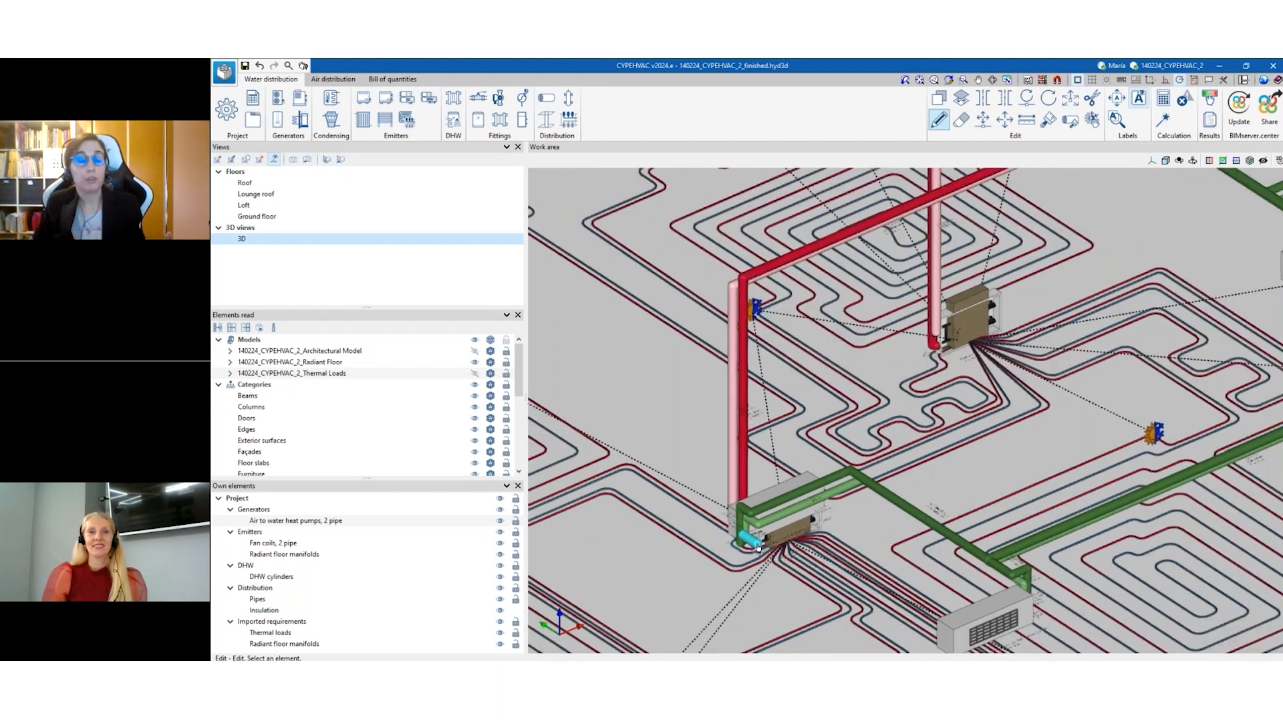
pyautogui.scroll(2, 758, 548)
pyautogui.scroll(-5, 871, 592)
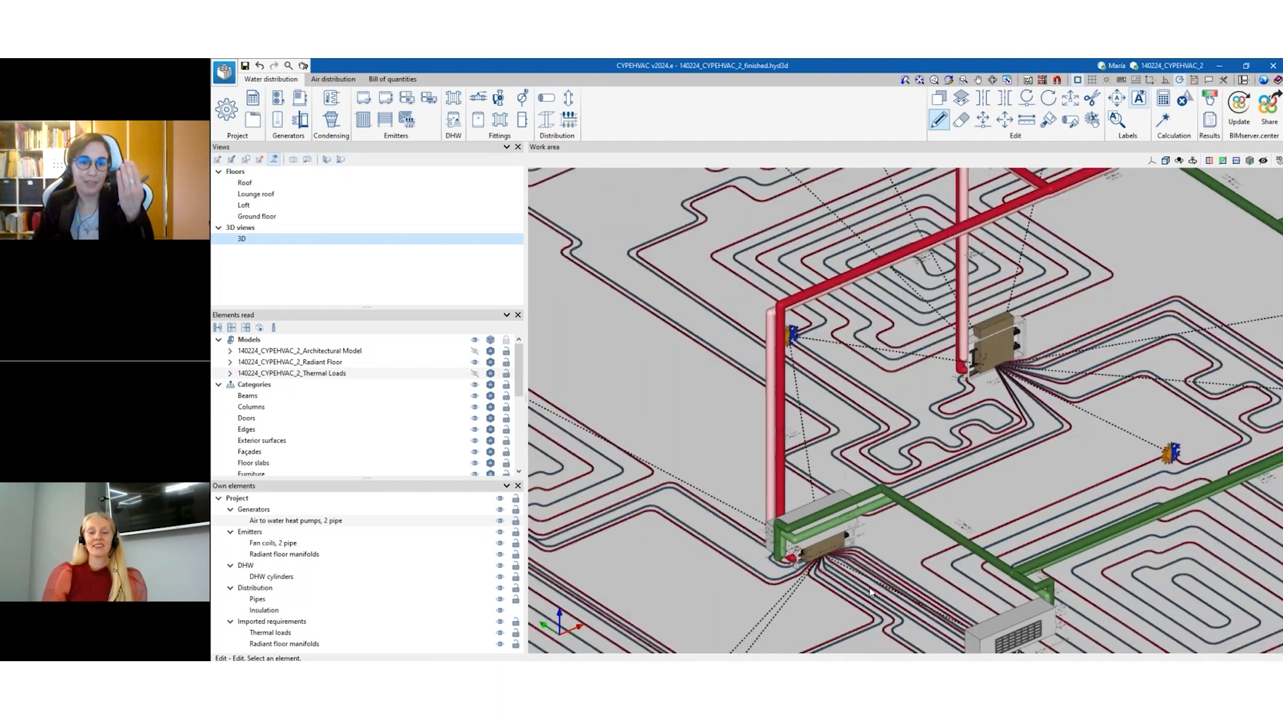
pyautogui.scroll(-1, 871, 591)
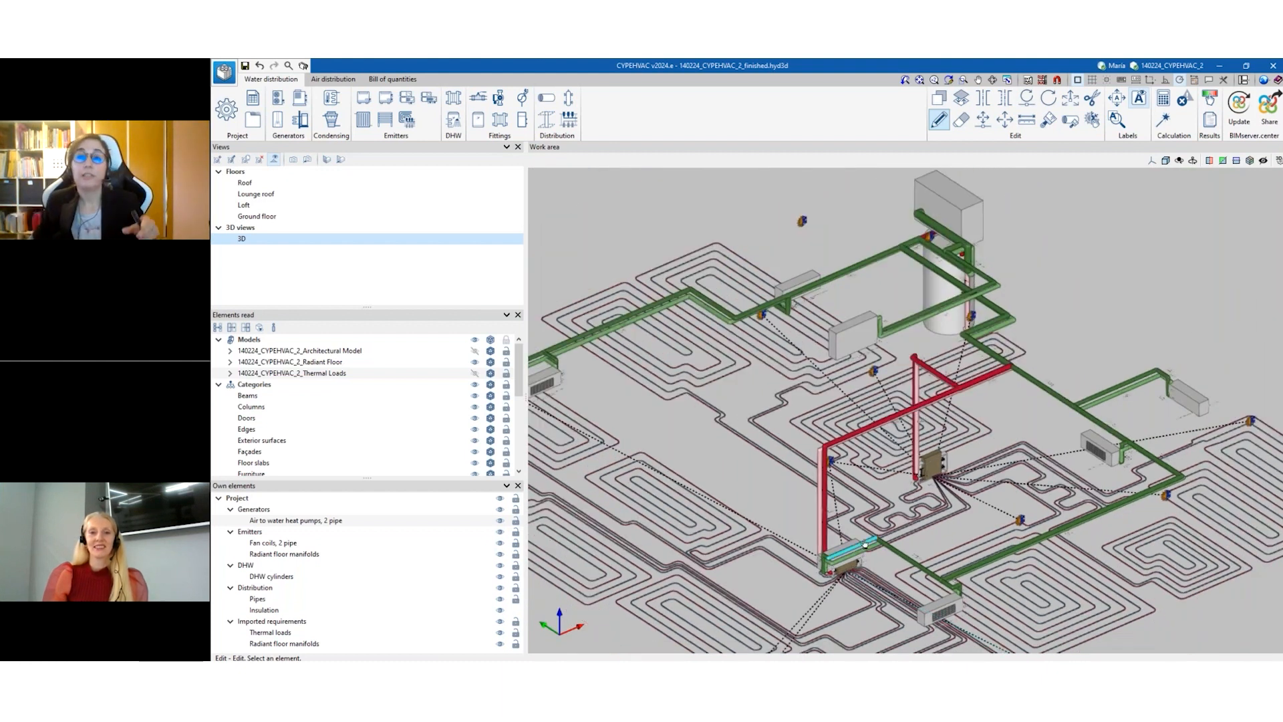
# Examine the whole water network, from the heat pump and DHW cylinder to the fan coils and radiant floor manifolds.
pyautogui.scroll(-2, 861, 549)
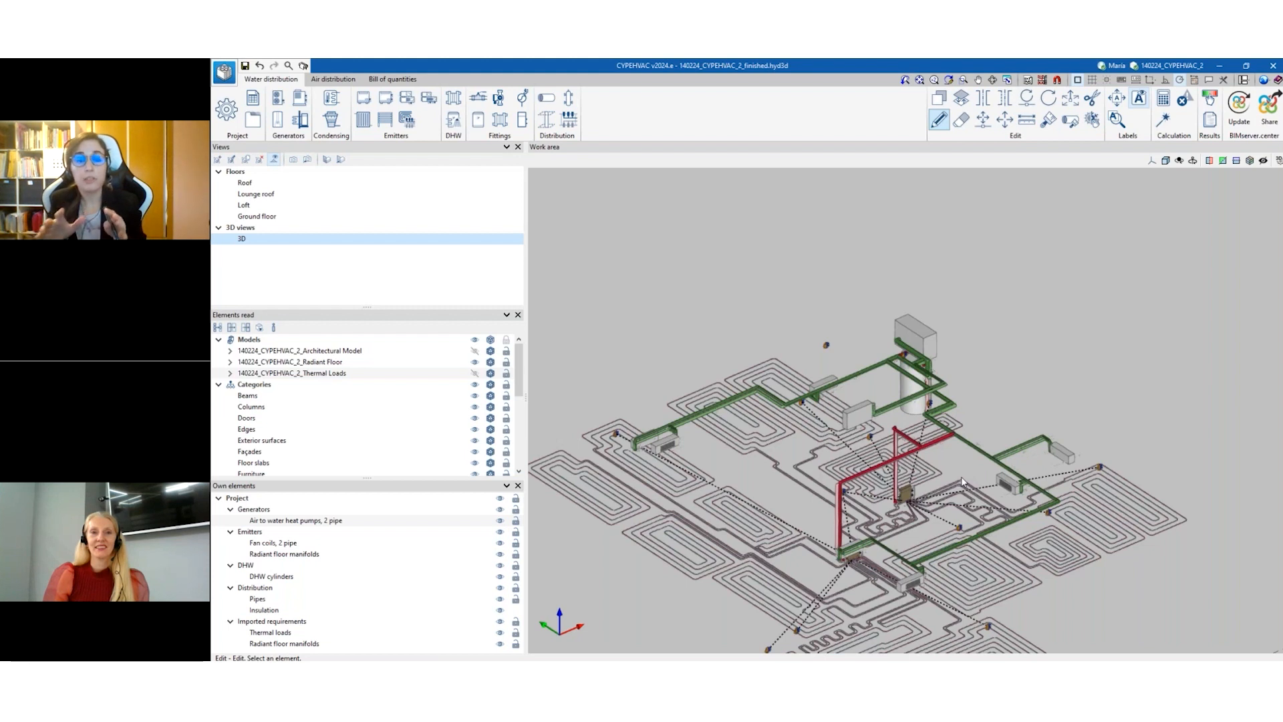
pyautogui.scroll(1, 1026, 385)
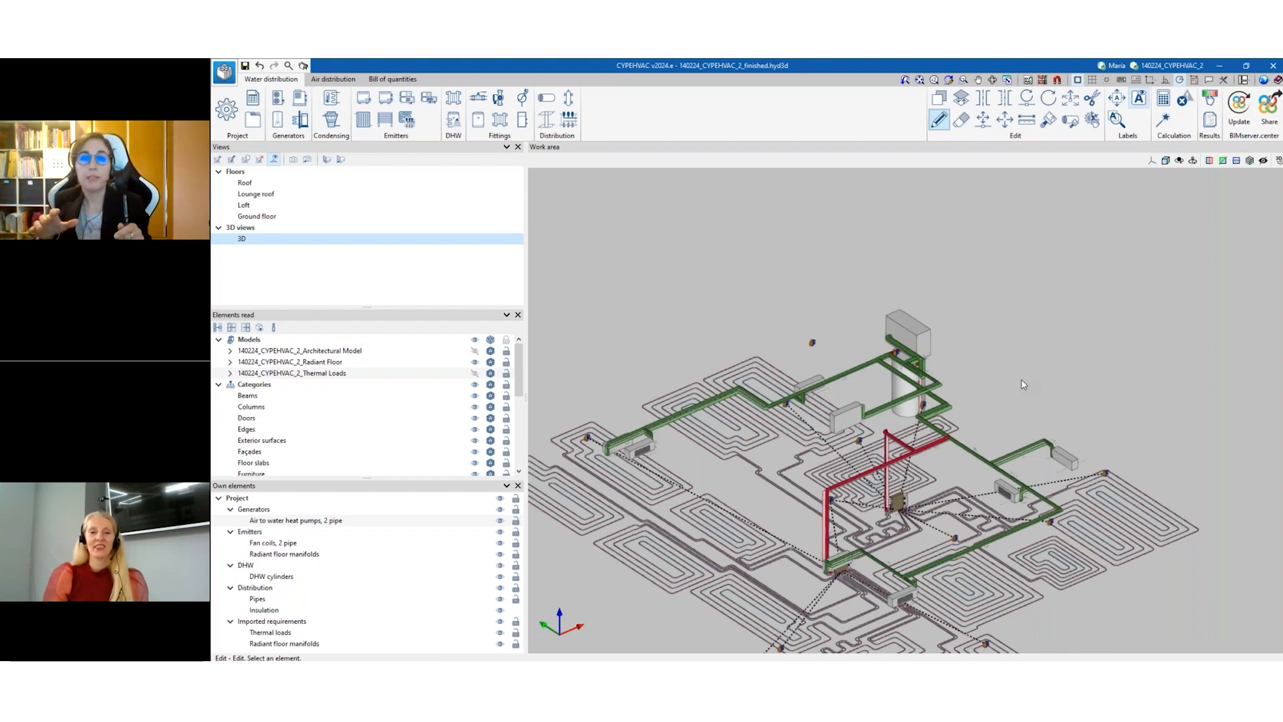
pyautogui.scroll(2, 1003, 378)
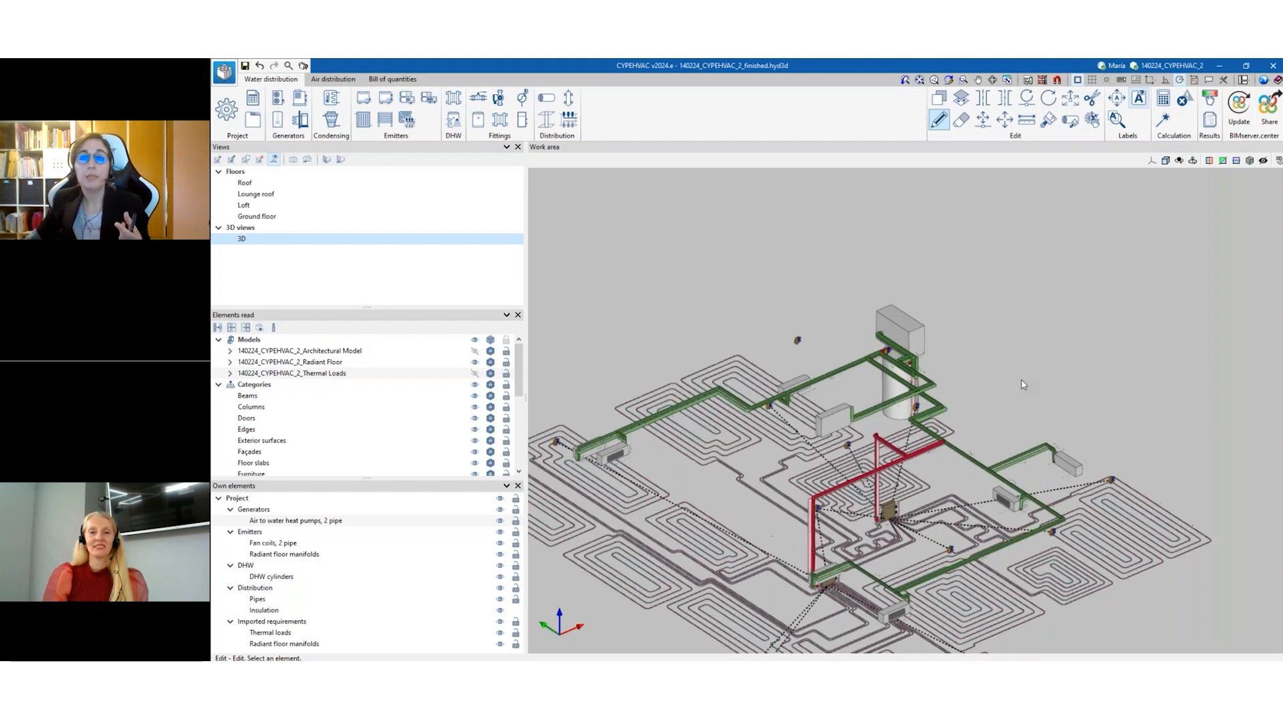
pyautogui.scroll(2, 884, 388)
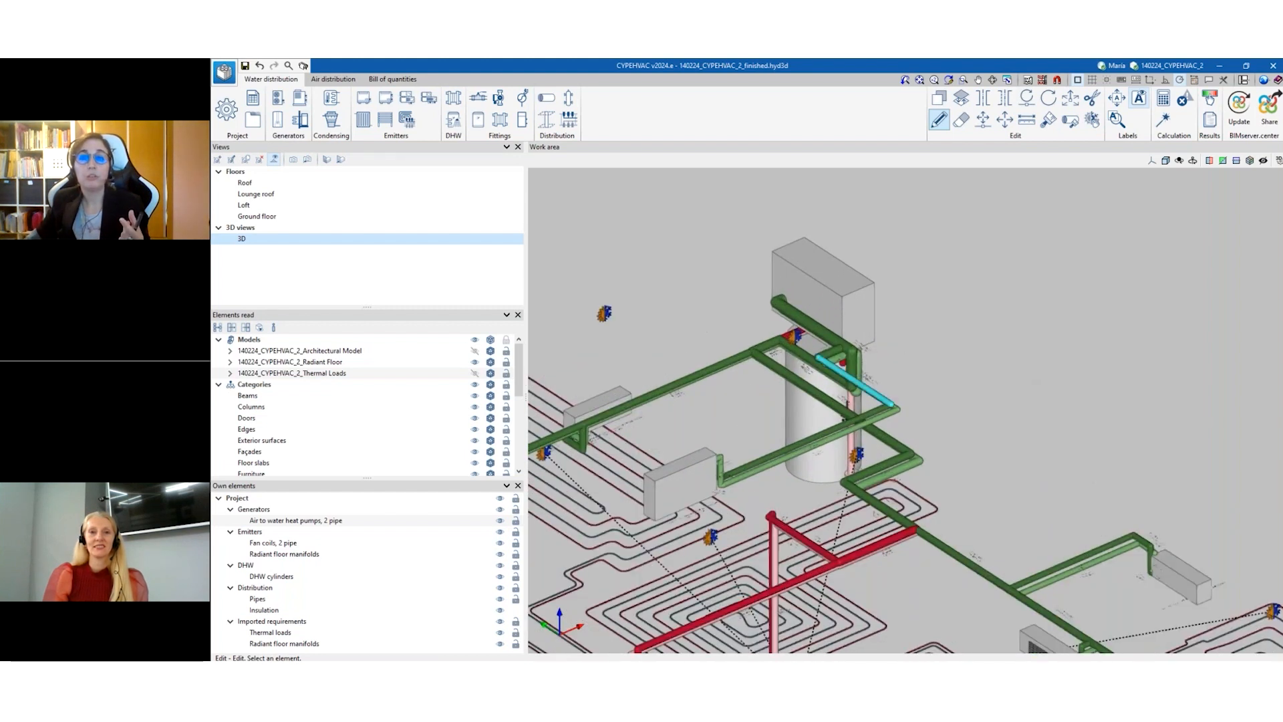
pyautogui.scroll(-2, 937, 325)
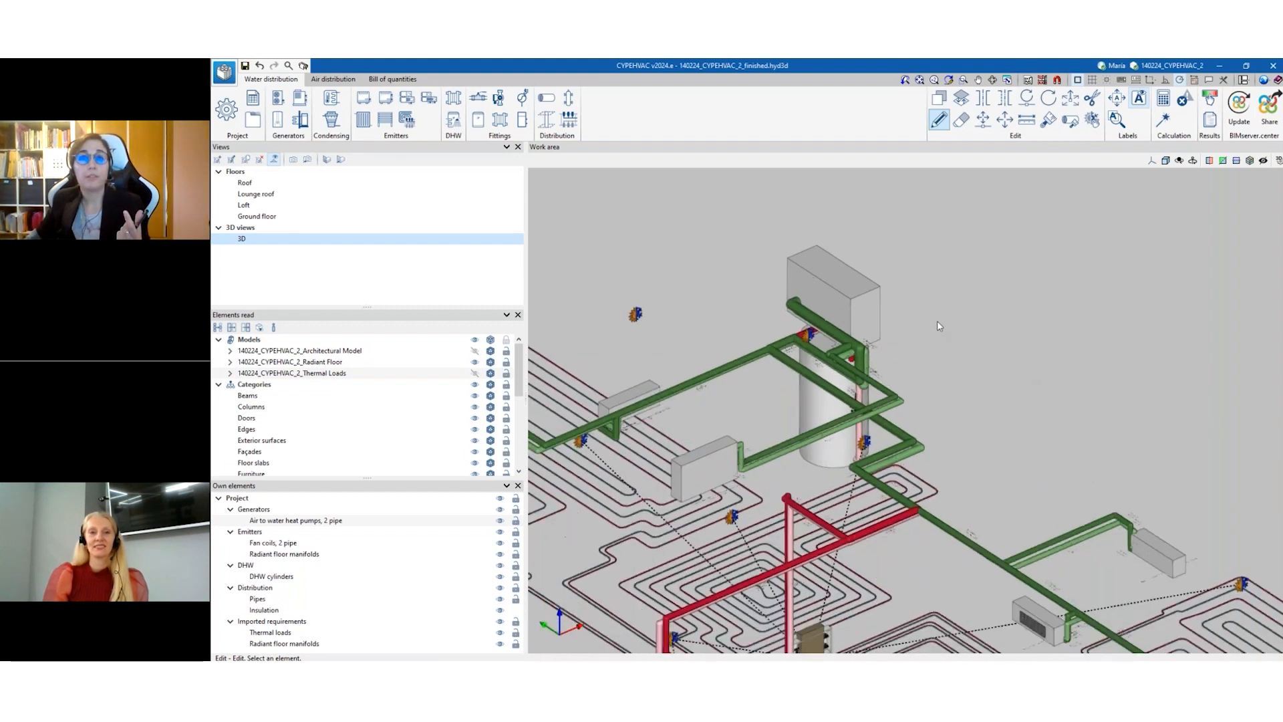
pyautogui.scroll(-2, 937, 322)
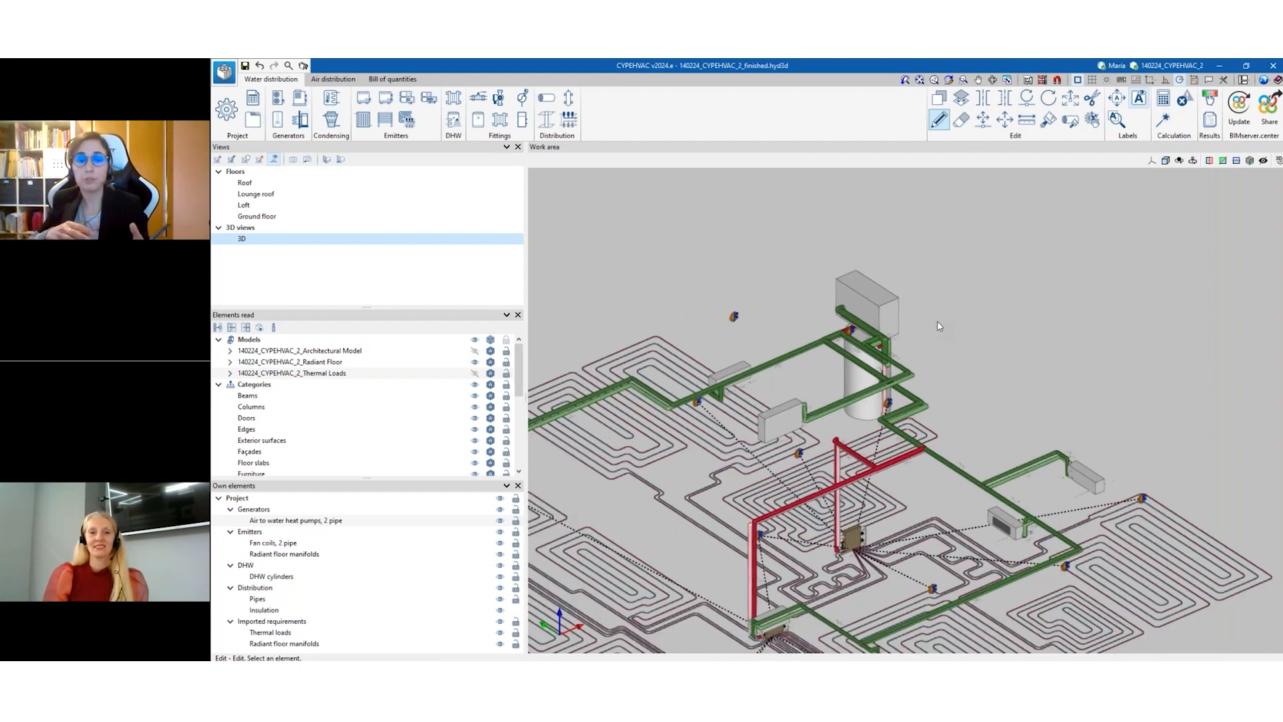
pyautogui.scroll(3, 718, 589)
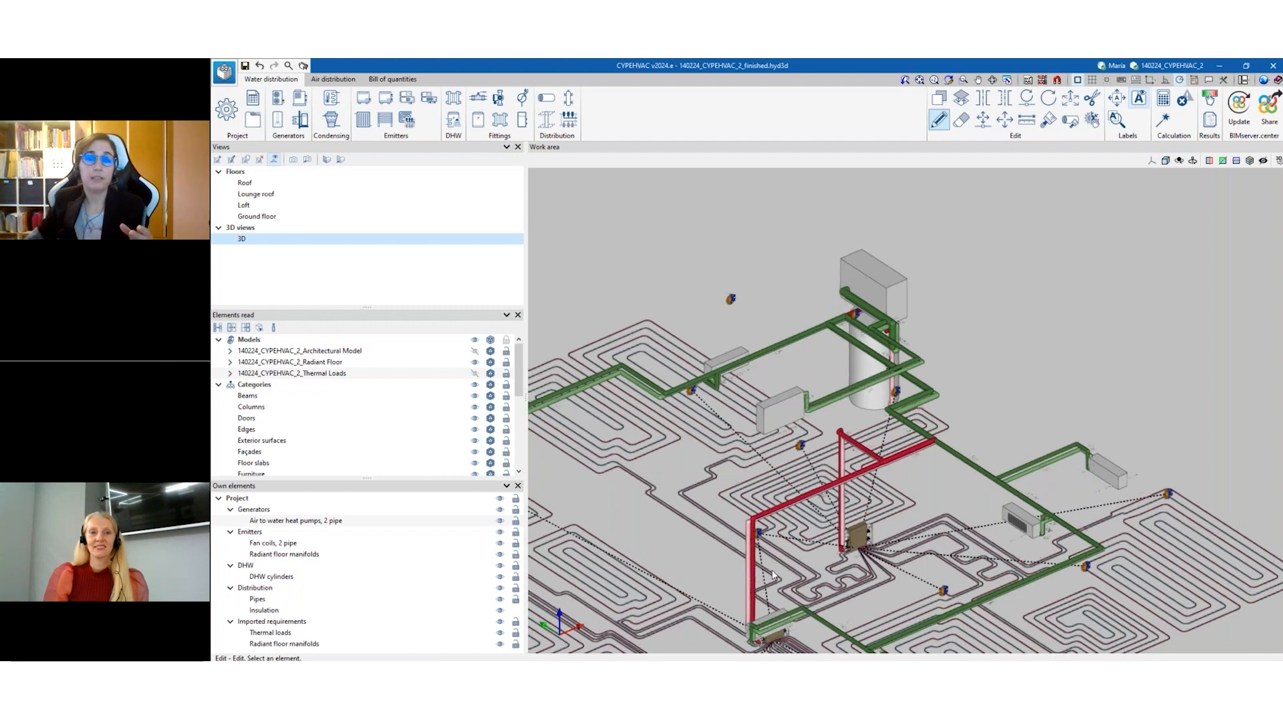
pyautogui.scroll(1, 718, 588)
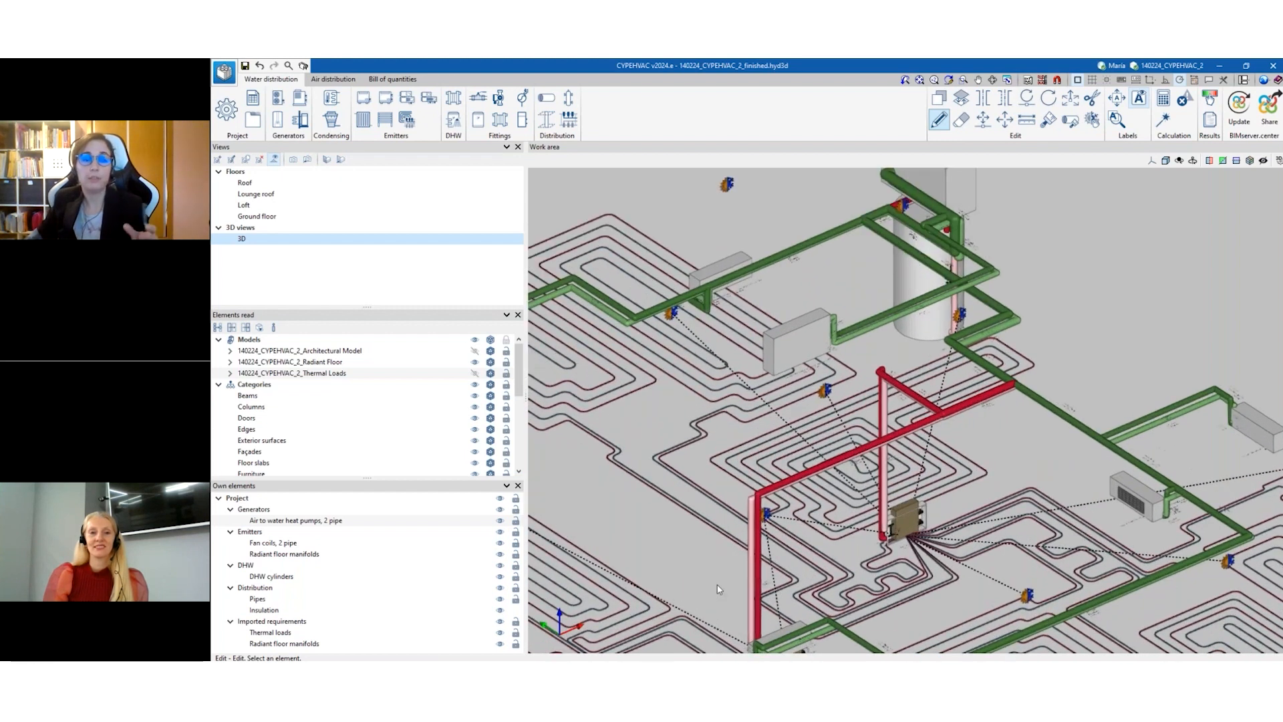
pyautogui.scroll(2, 718, 589)
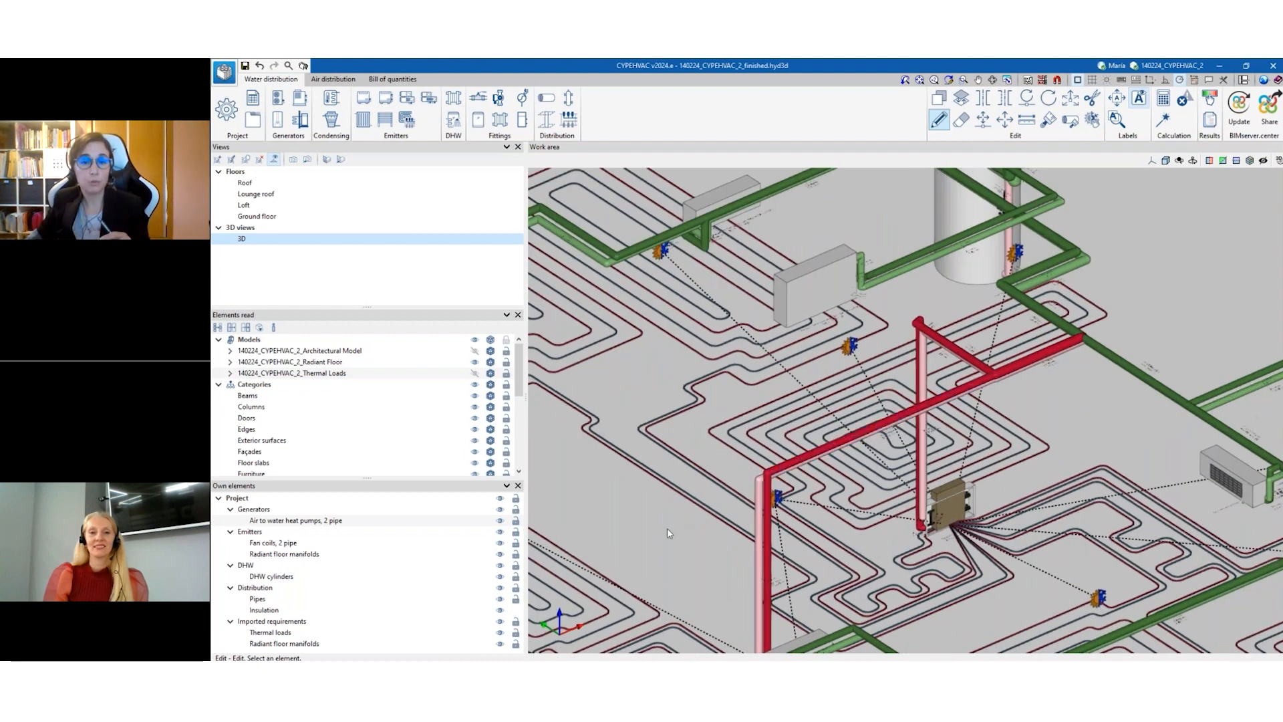
pyautogui.scroll(-2, 680, 449)
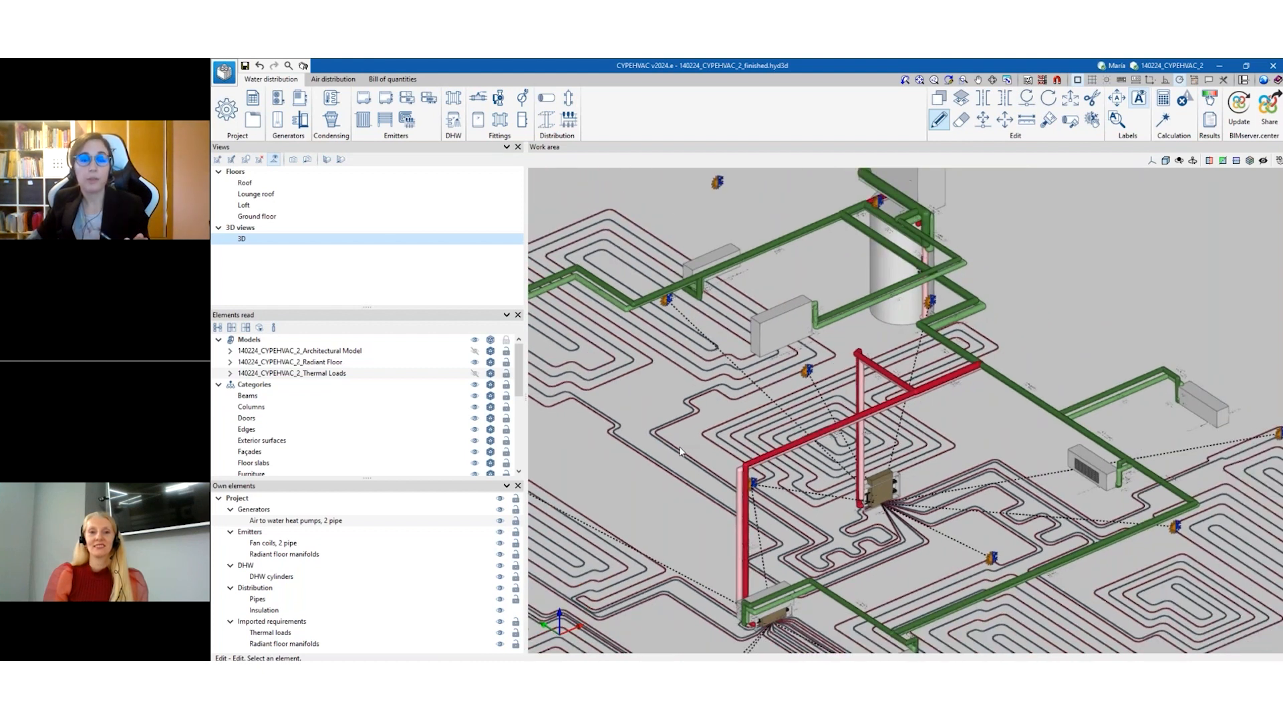
pyautogui.scroll(-2, 680, 449)
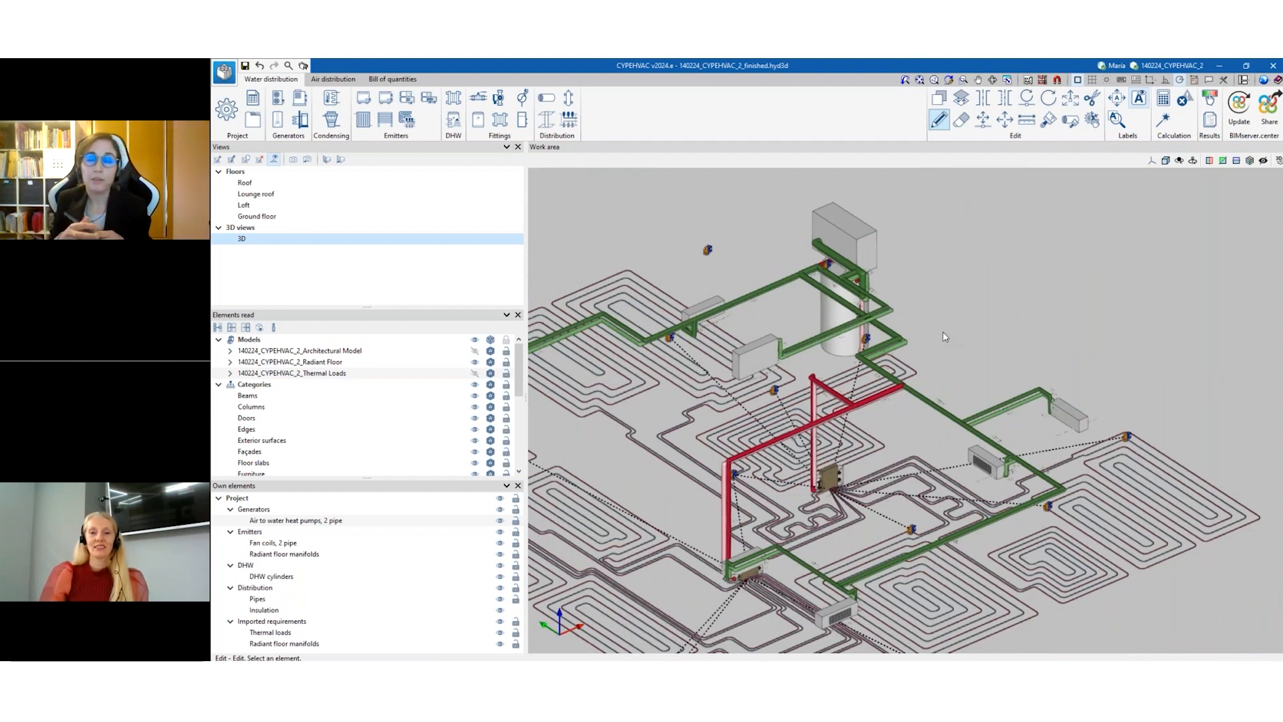
# Run the automatic design of the pipes, accepting that the selected diameters may be modified.
pyautogui.click(1164, 127)
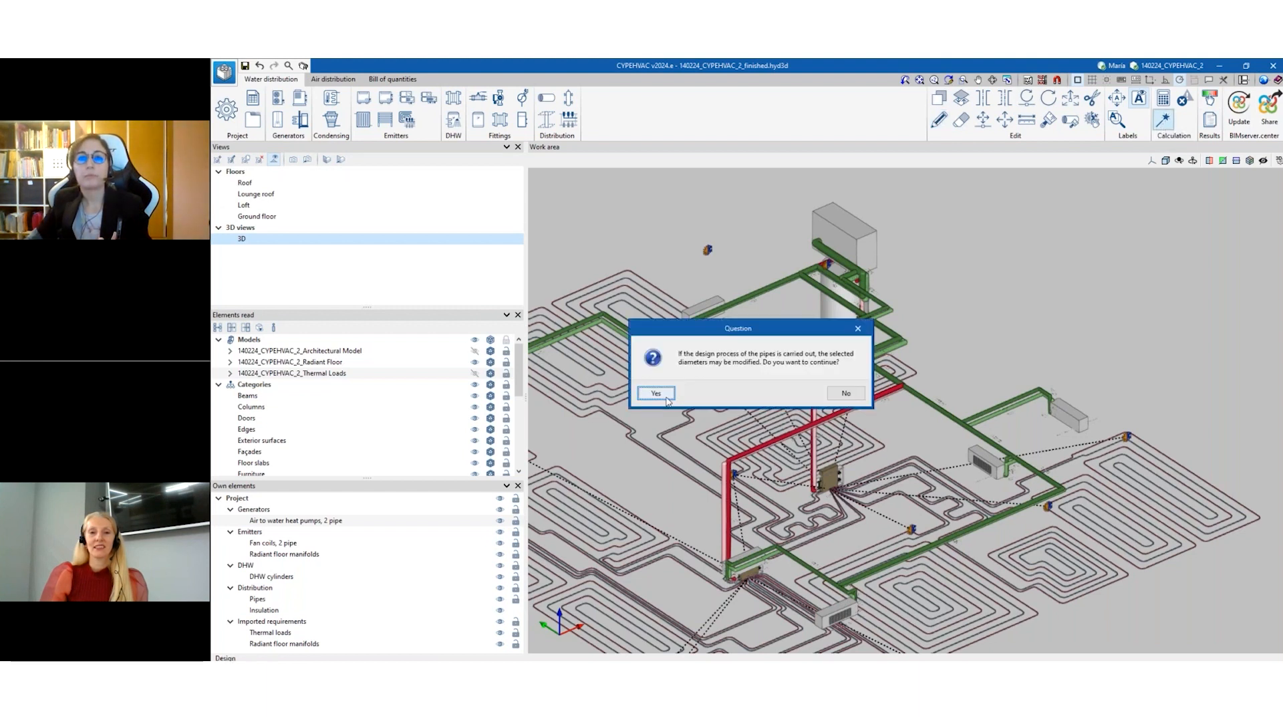
pyautogui.click(666, 398)
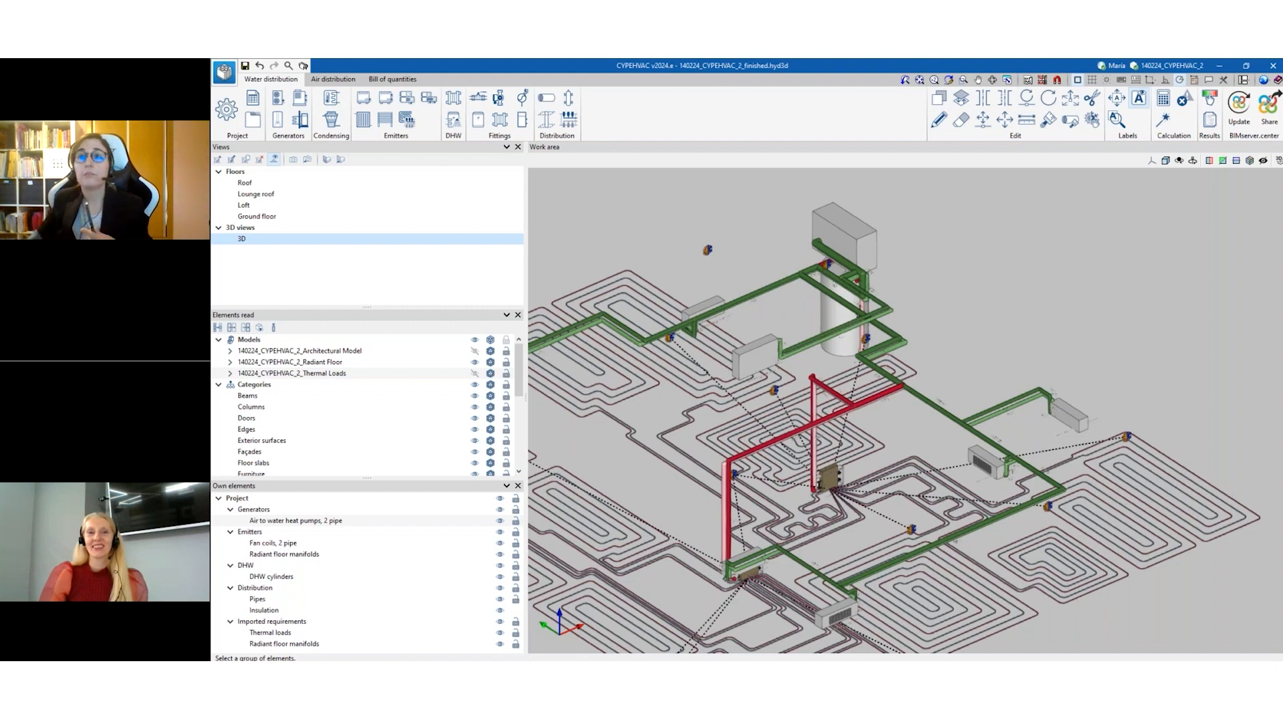
# Enable the graphical analysis of the results by flow and examine the colour-coded pipe network.
pyautogui.click(1213, 99)
pyautogui.click(681, 211)
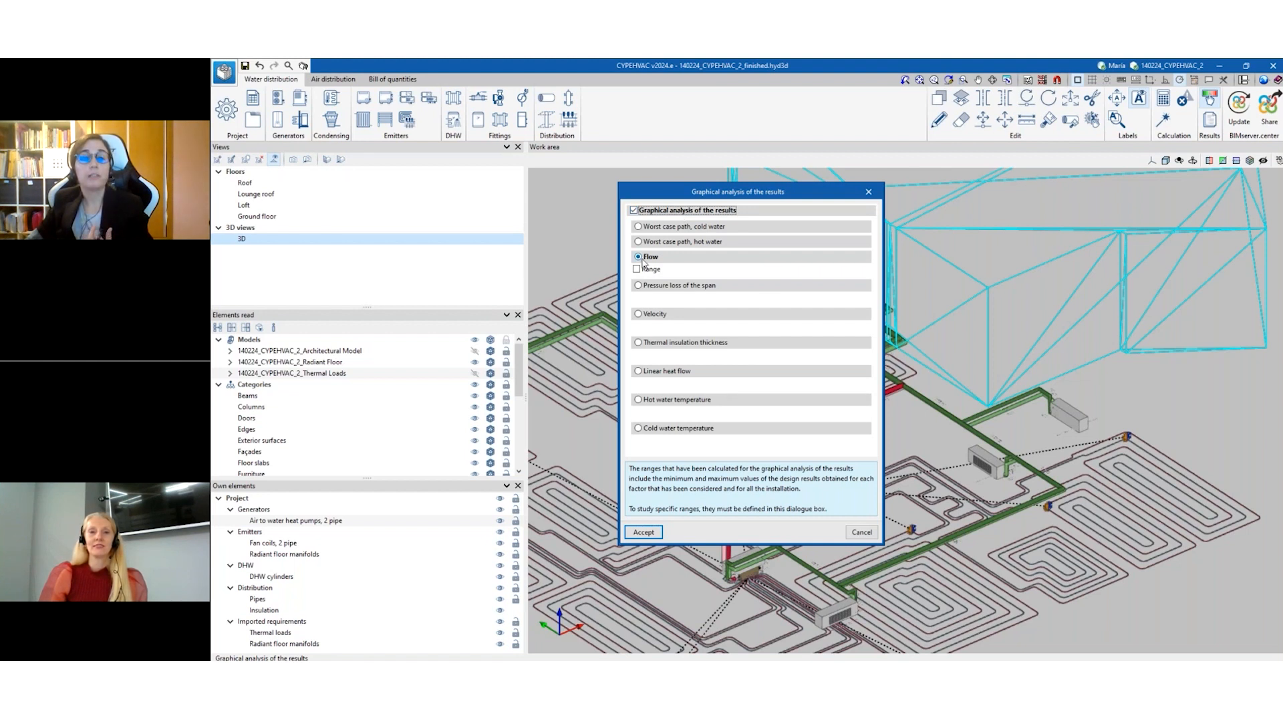
pyautogui.click(645, 533)
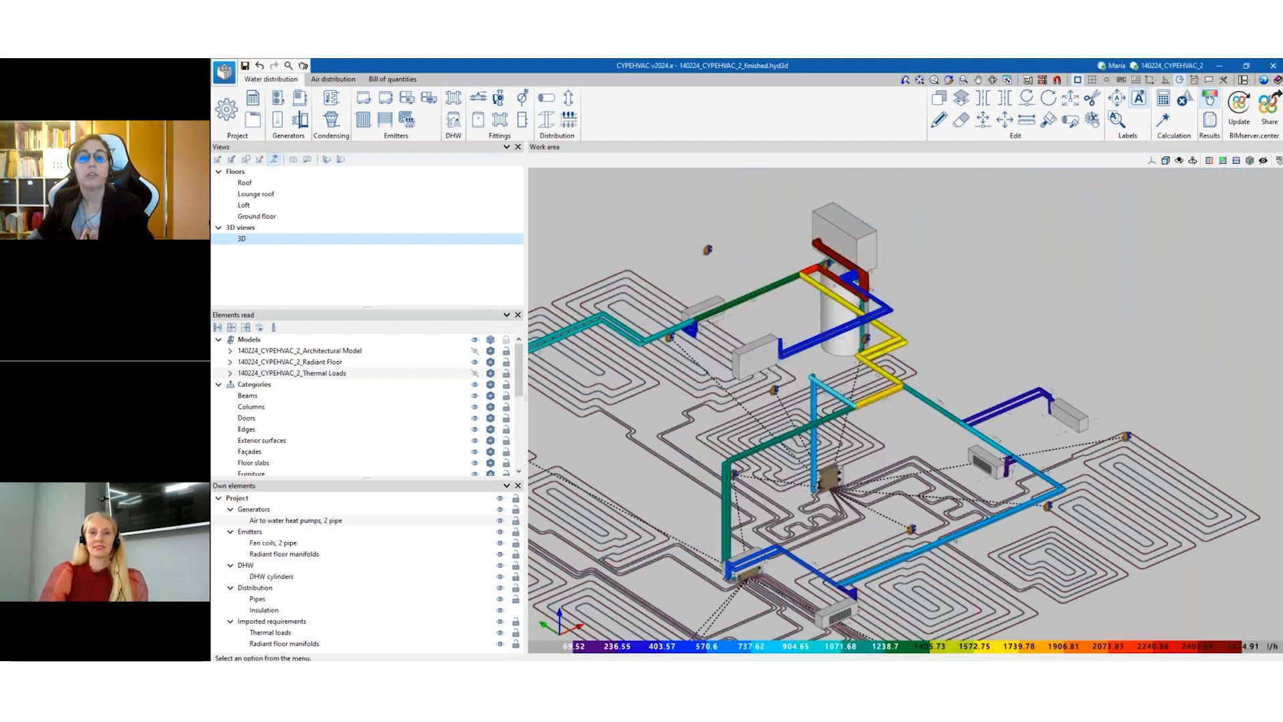
pyautogui.scroll(-2, 829, 402)
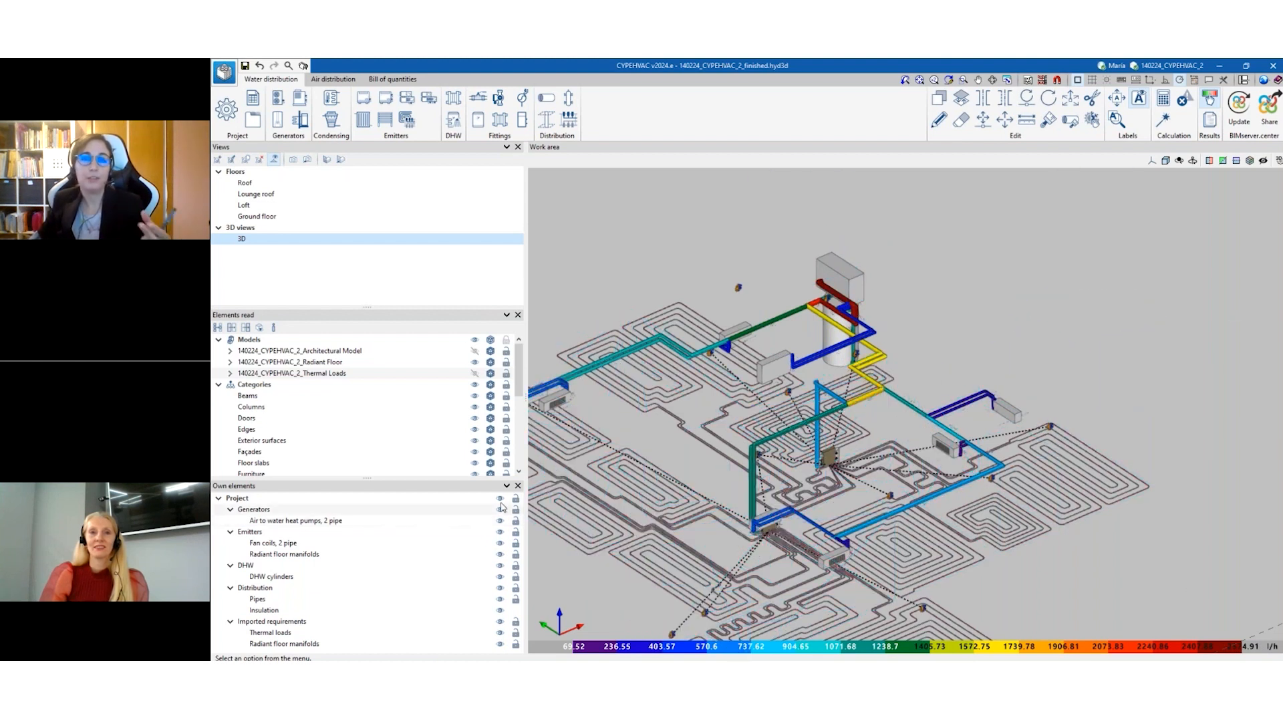
pyautogui.scroll(-2, 675, 438)
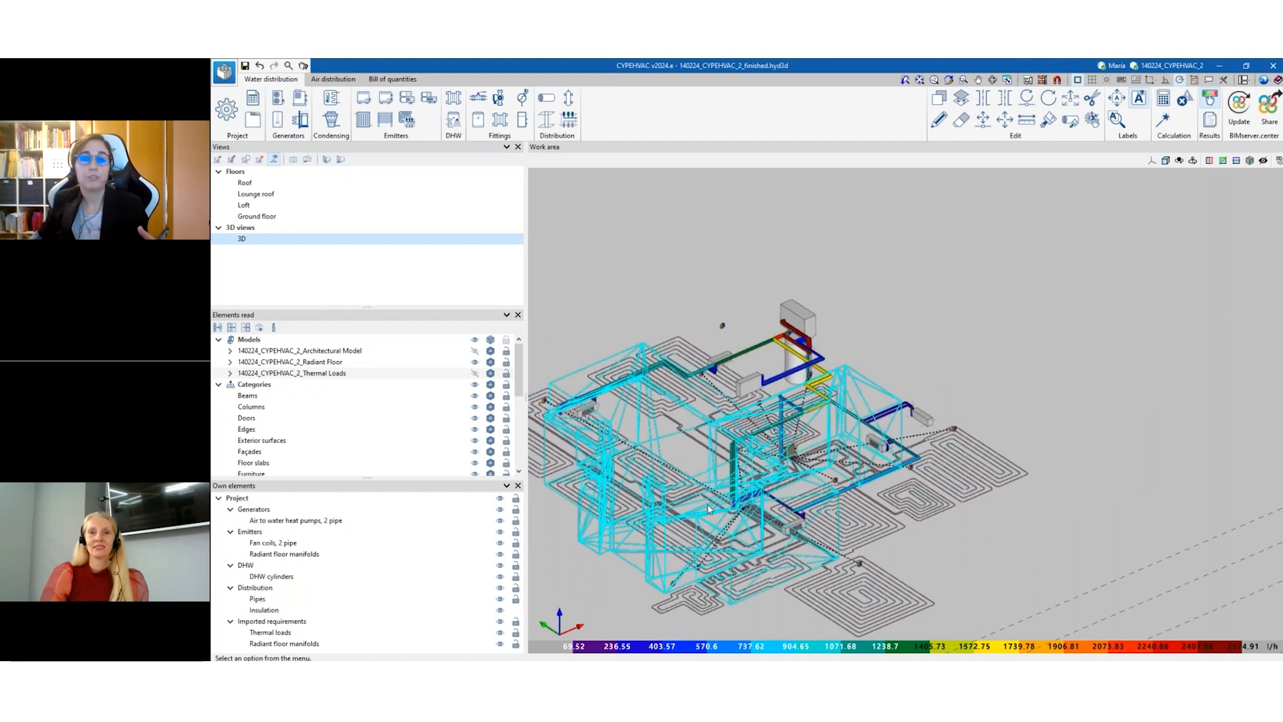
pyautogui.scroll(1, 1052, 367)
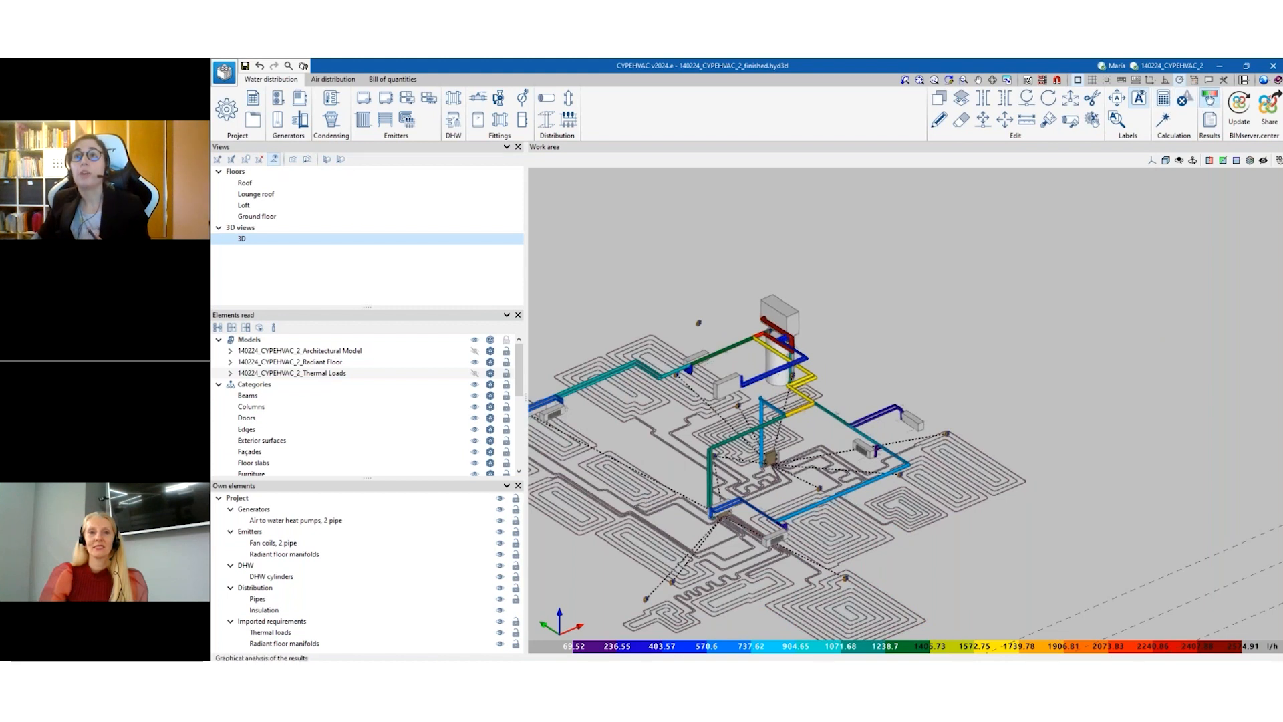
# Switch the graphical analysis of the results to pressure loss of the span.
pyautogui.click(1210, 99)
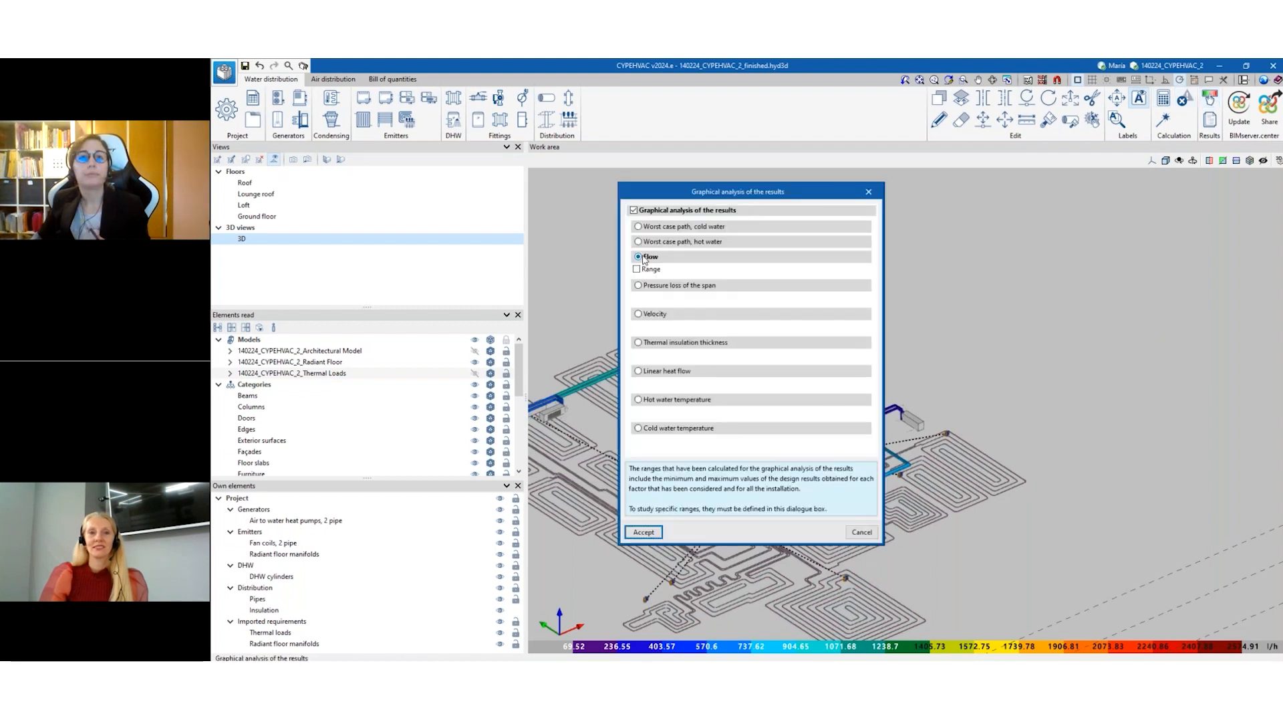
pyautogui.click(639, 285)
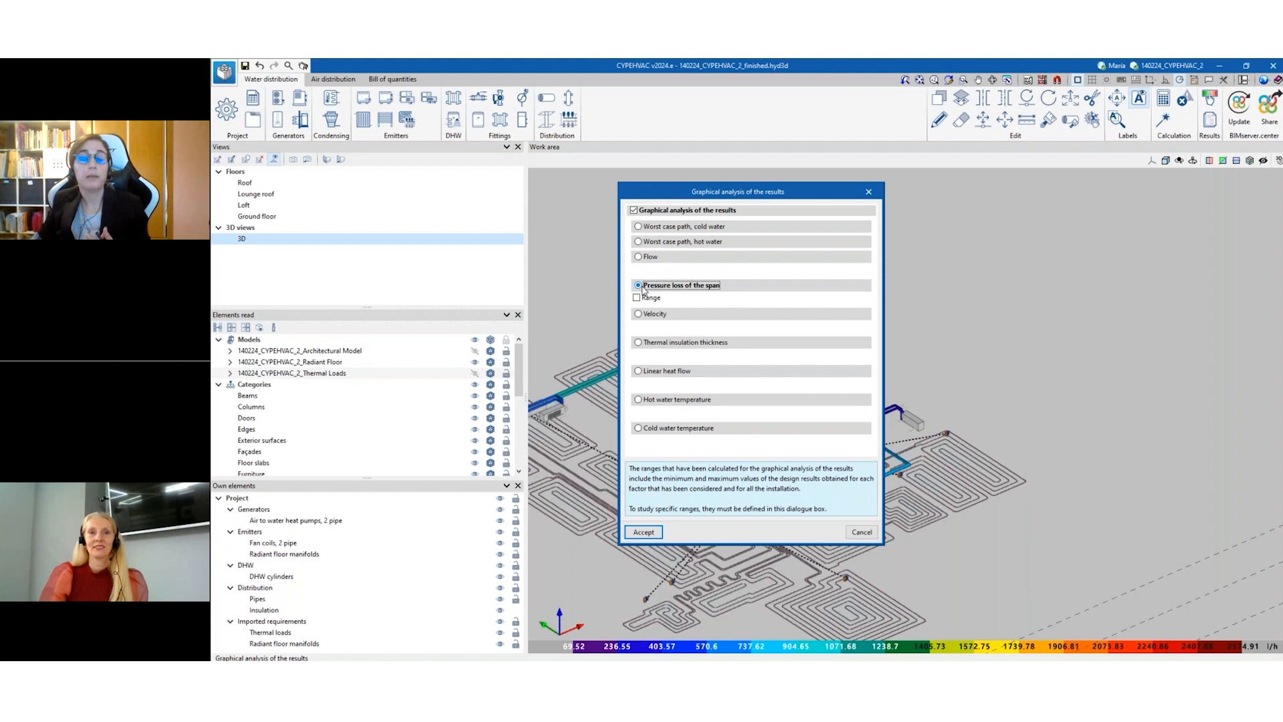
pyautogui.click(643, 532)
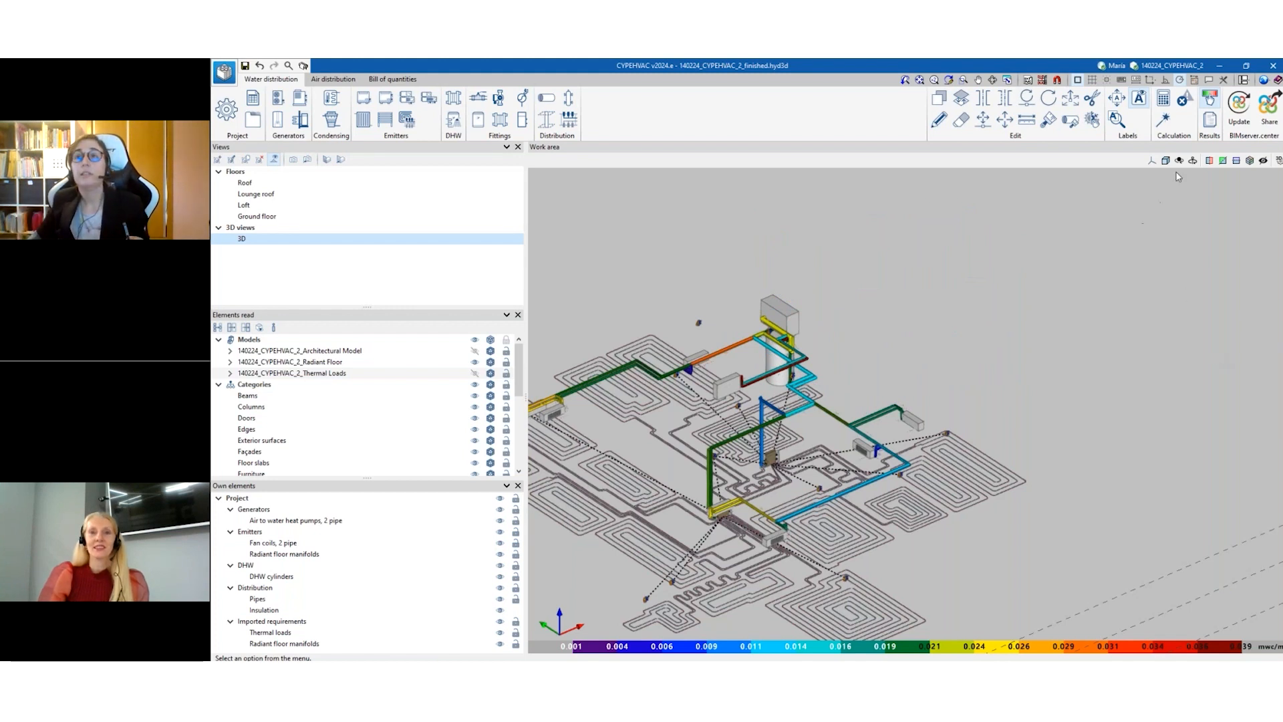
# Switch the graphical analysis of the results to velocity and examine the colour-coded pipes.
pyautogui.click(1210, 102)
pyautogui.click(643, 315)
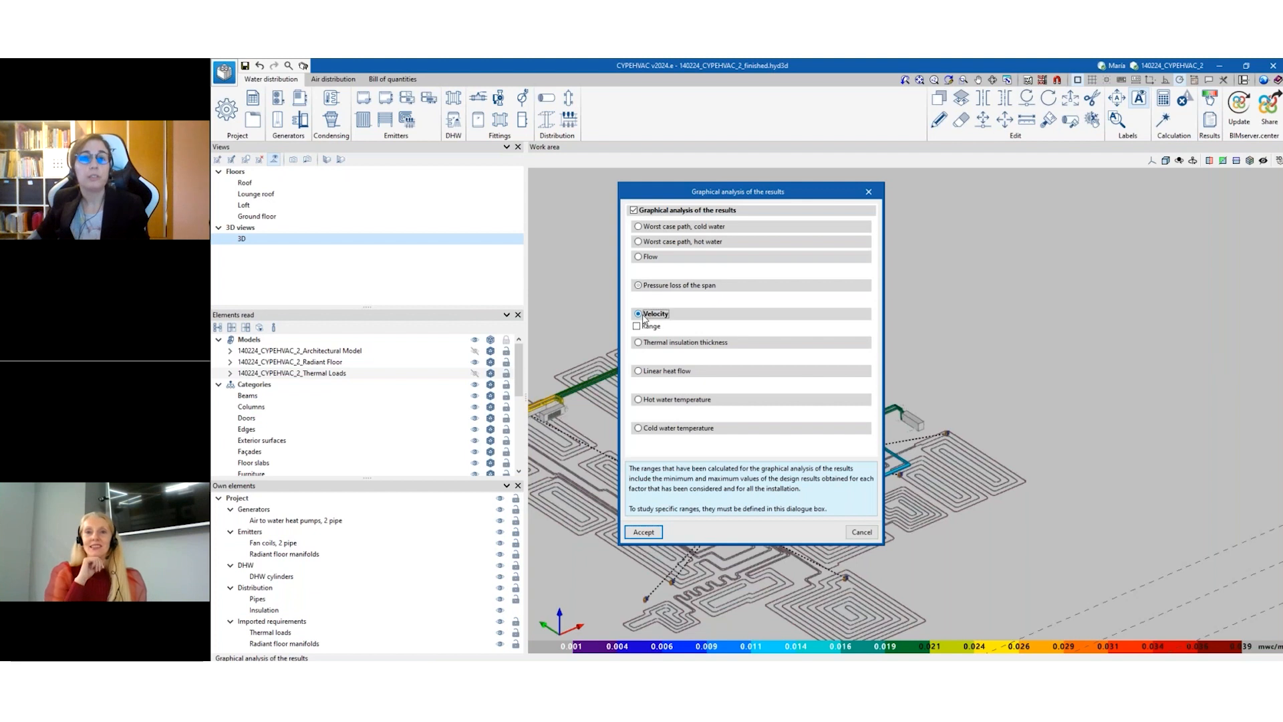
pyautogui.click(644, 532)
pyautogui.scroll(-2, 1080, 318)
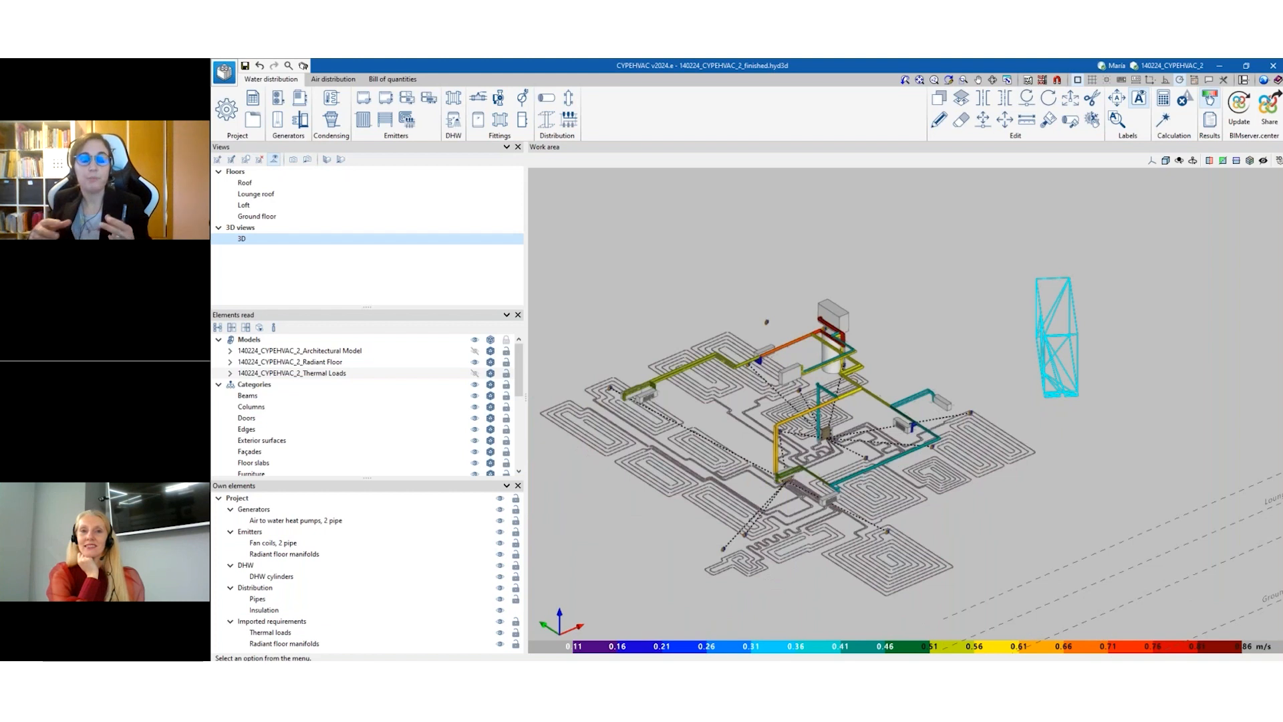
pyautogui.scroll(1, 1081, 320)
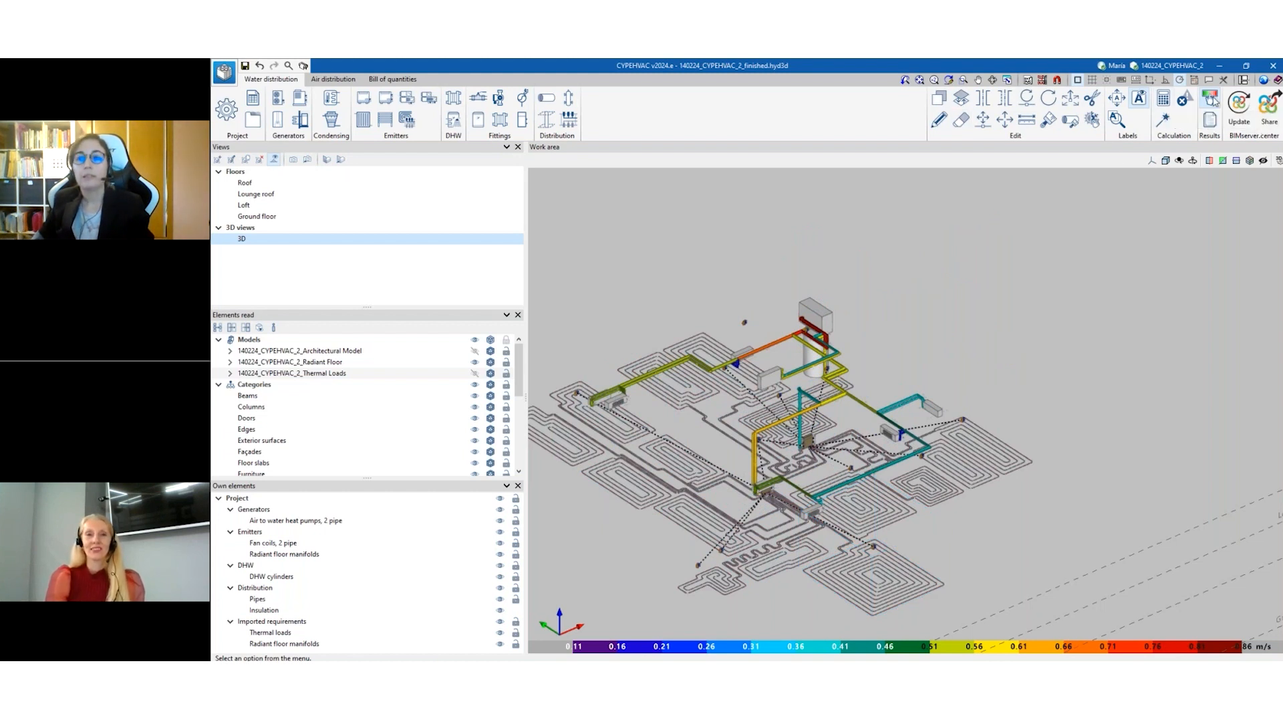
# Turn off the graphical analysis of the results to restore the normal display of the pipe network.
pyautogui.click(1214, 100)
pyautogui.click(650, 211)
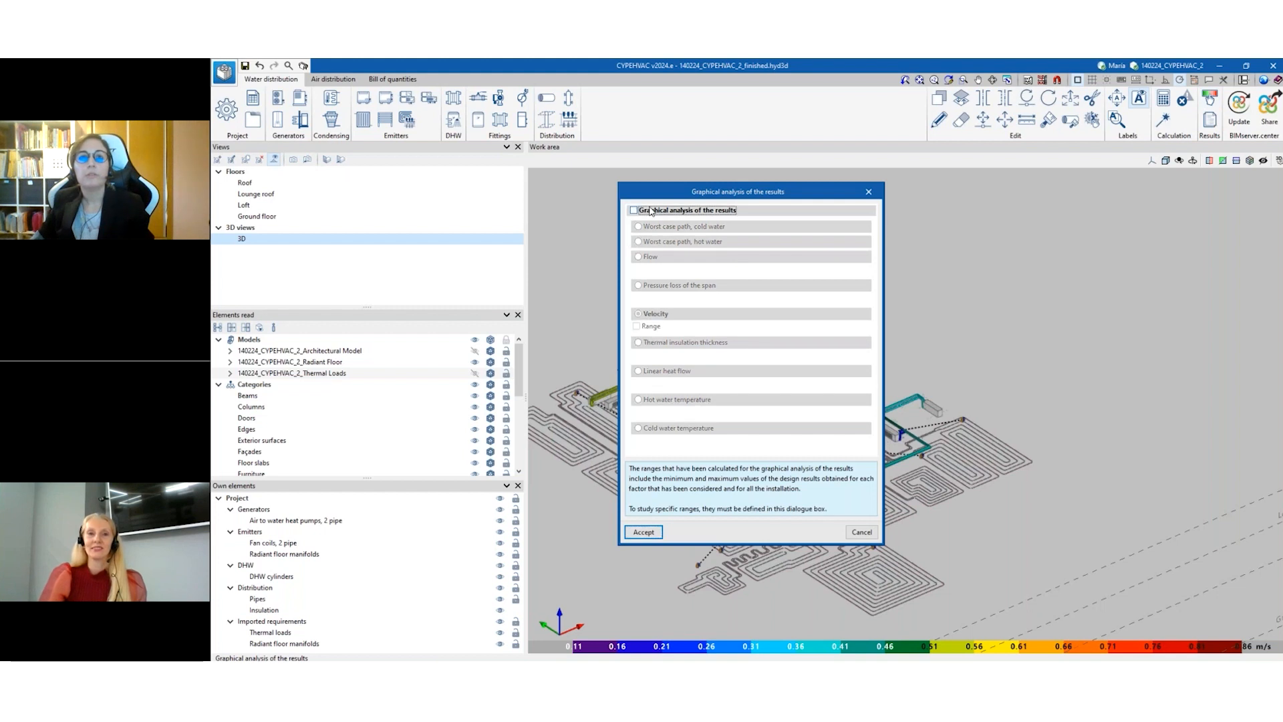
pyautogui.click(643, 532)
pyautogui.scroll(-2, 946, 630)
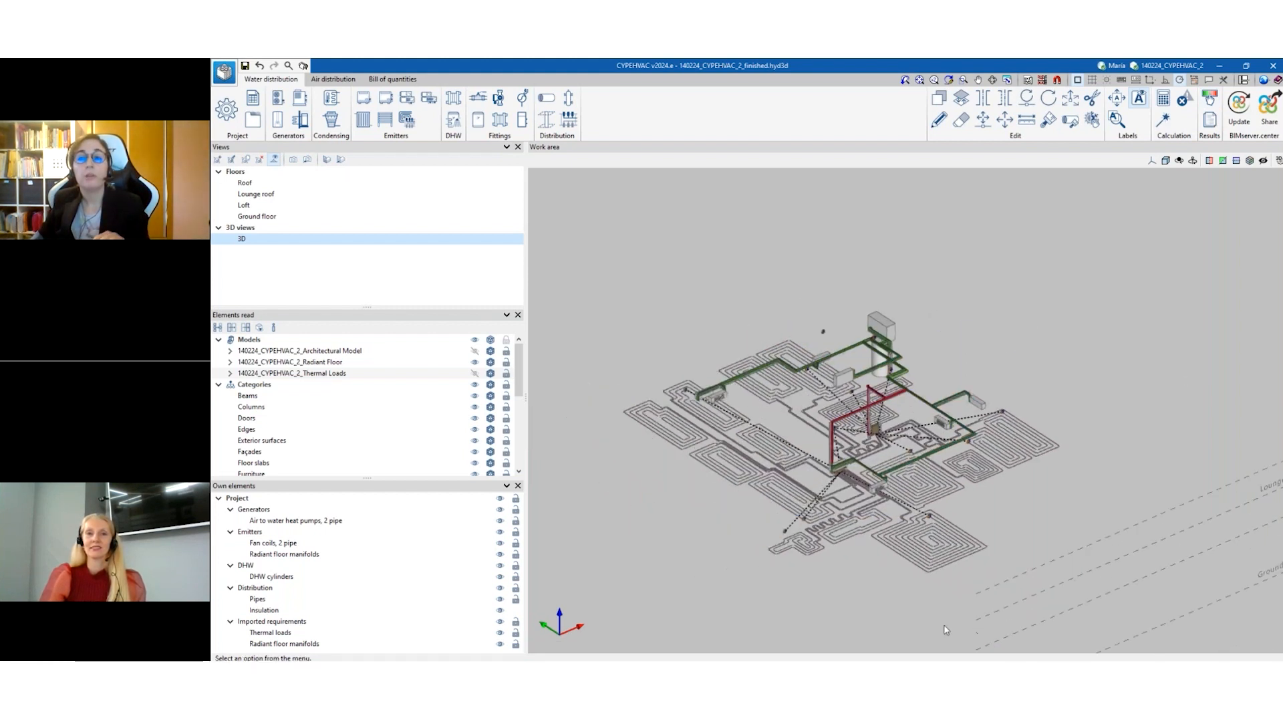
# Review the primary, general and thermal measure units of the project, including the velocity unit, without changing any of them.
pyautogui.scroll(2, 1005, 588)
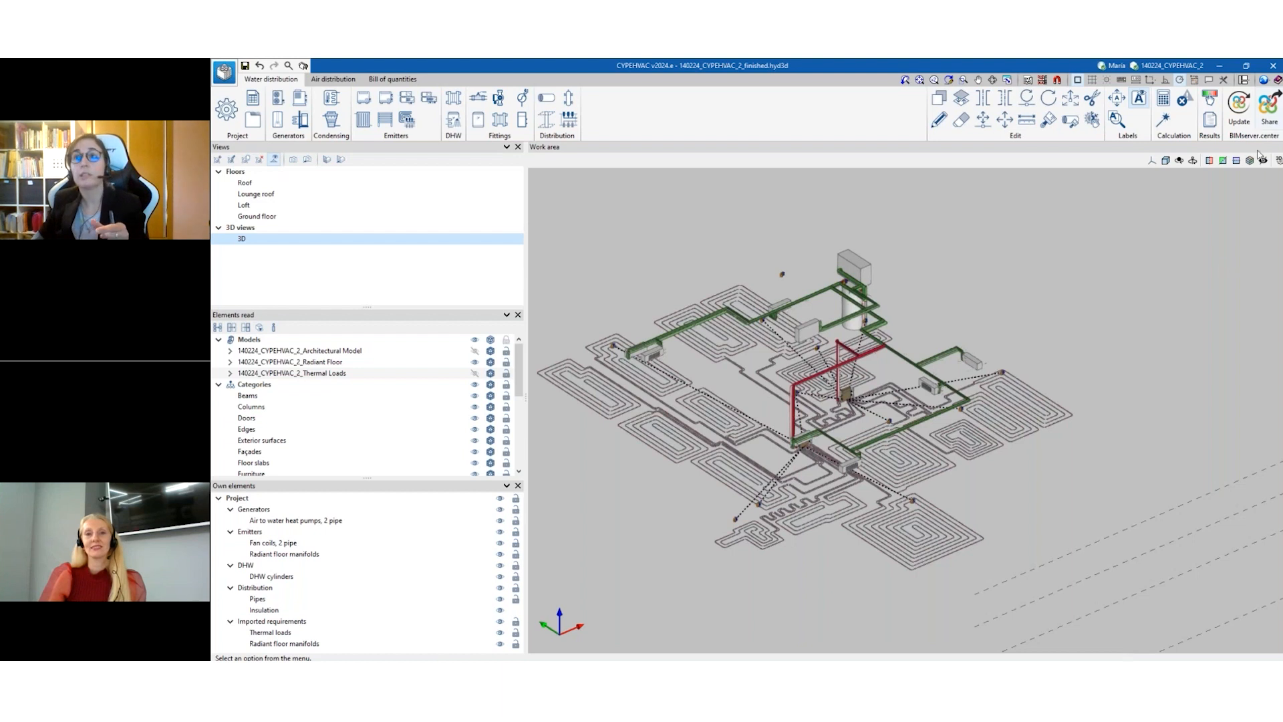
pyautogui.click(1277, 80)
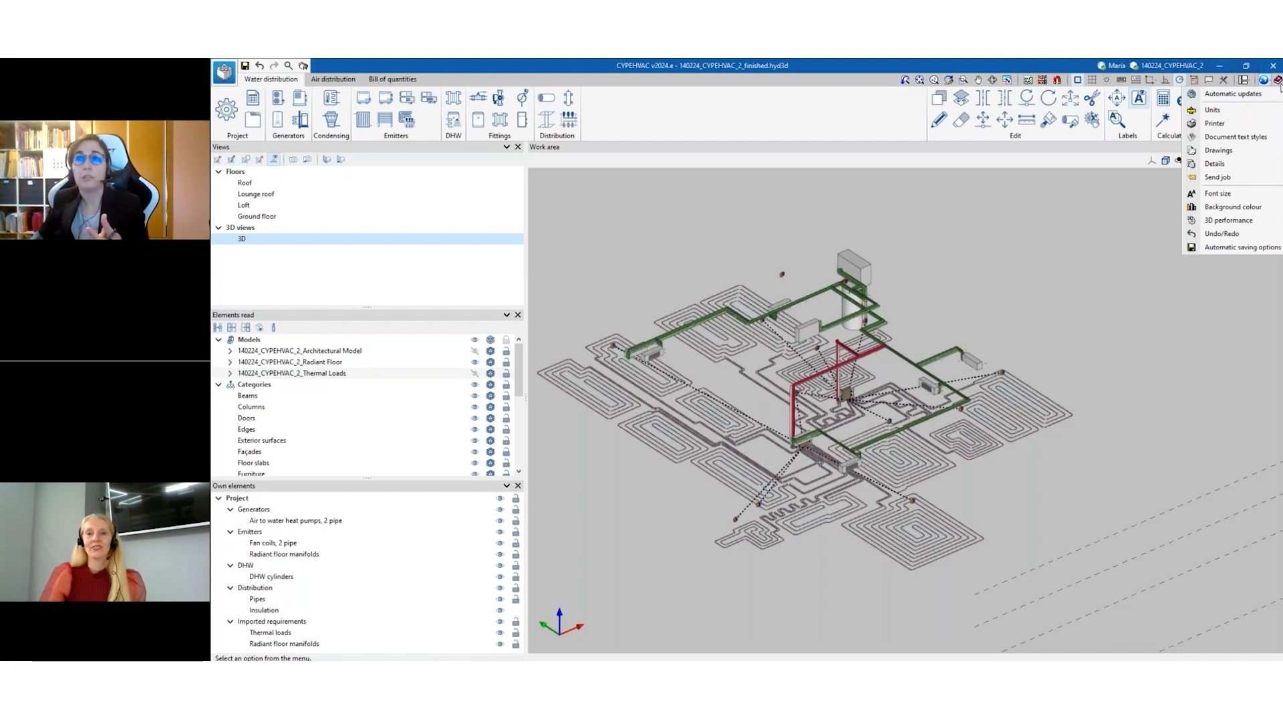
pyautogui.click(1227, 110)
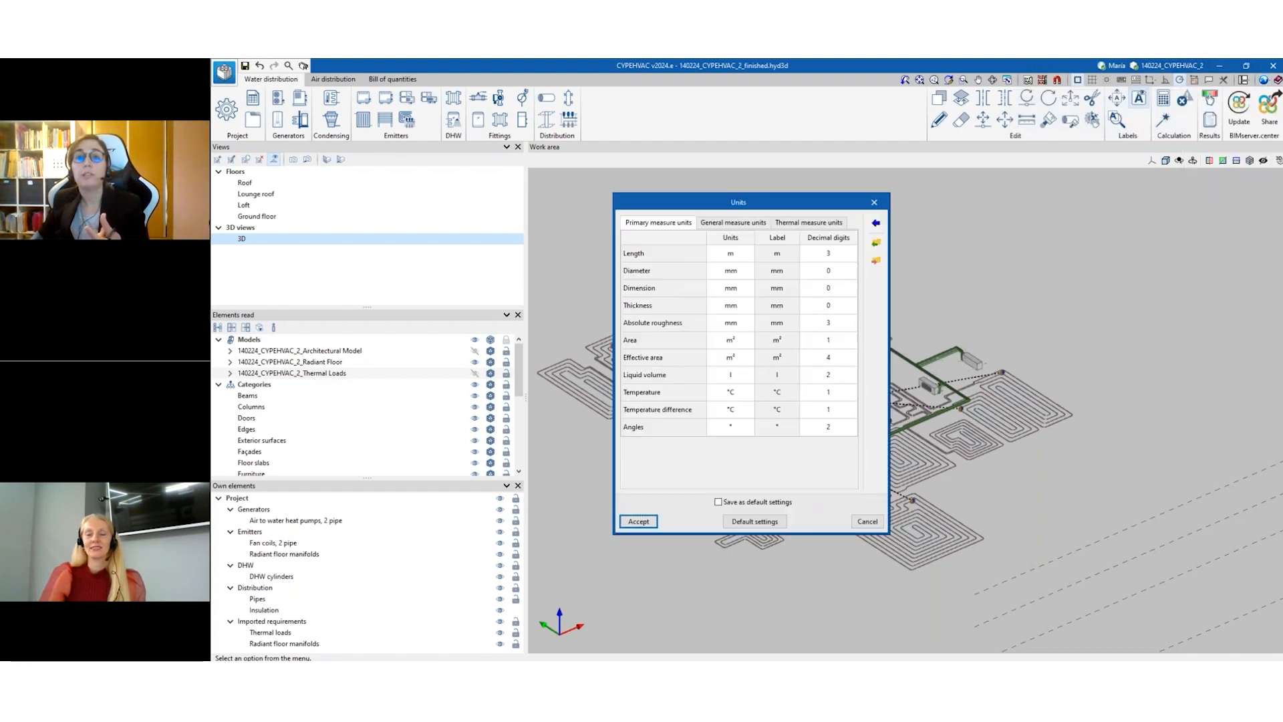
pyautogui.click(729, 226)
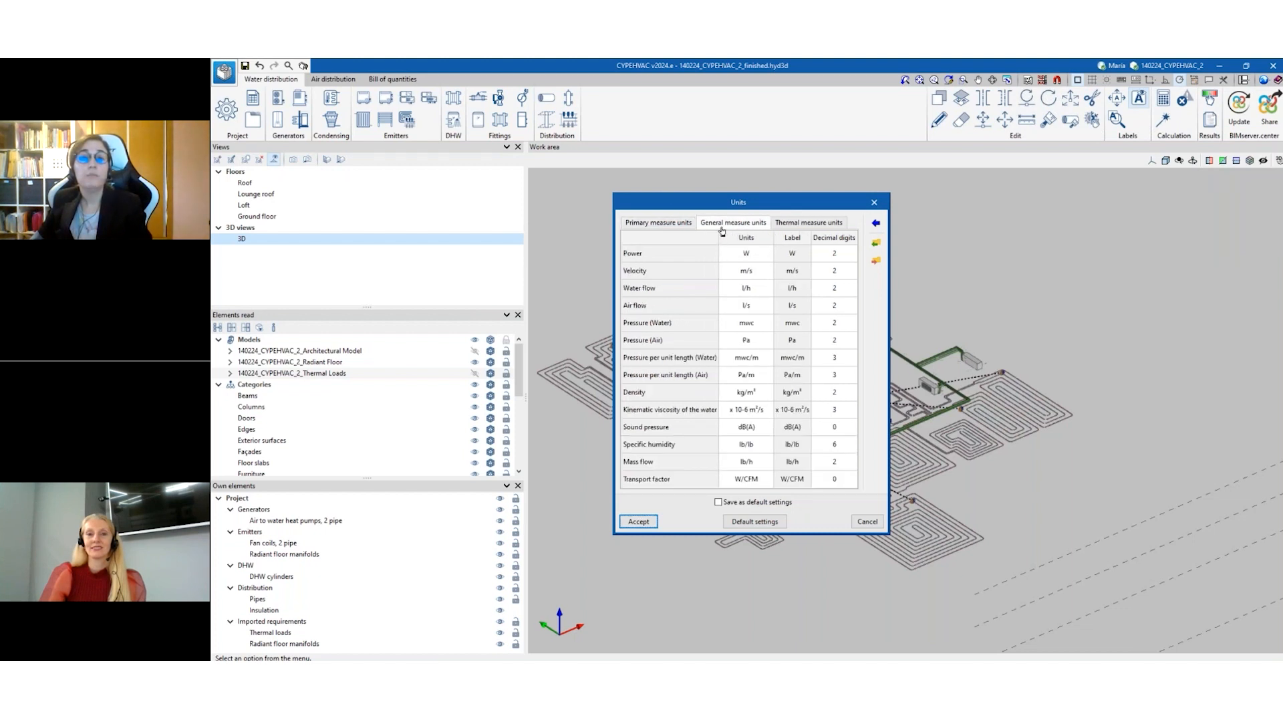
pyautogui.click(794, 222)
pyautogui.click(732, 226)
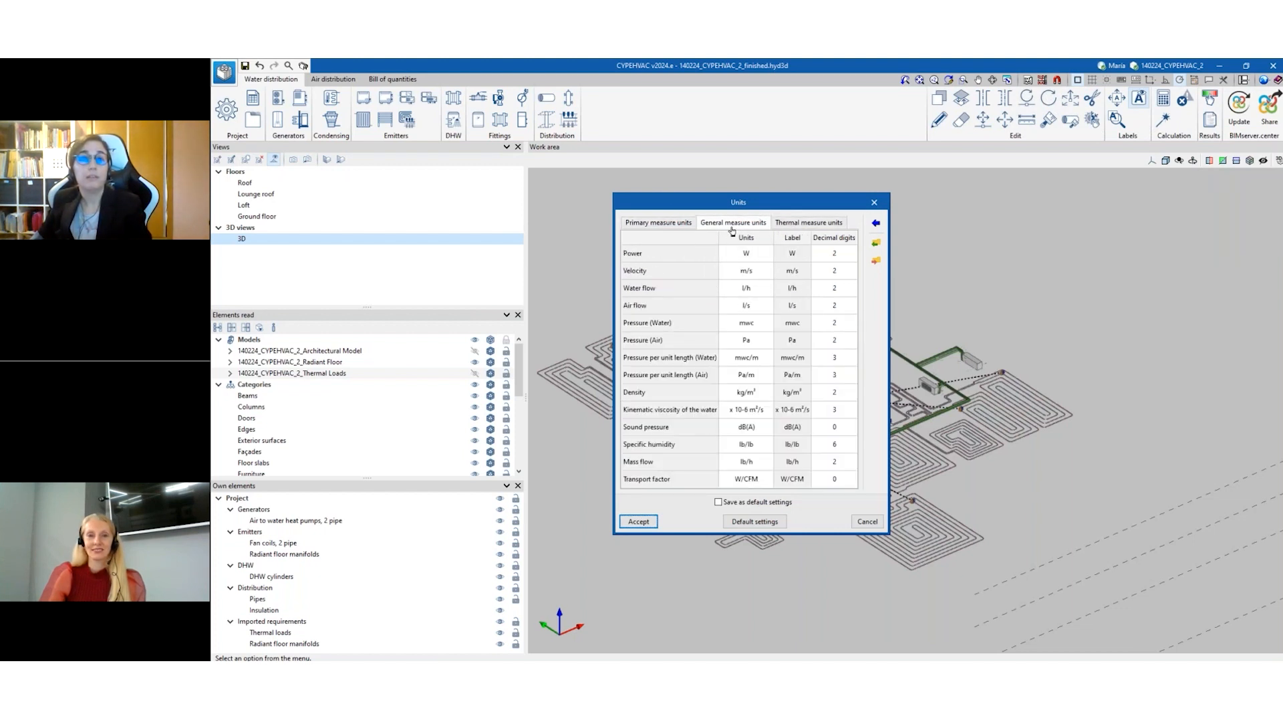
pyautogui.click(768, 272)
pyautogui.click(768, 271)
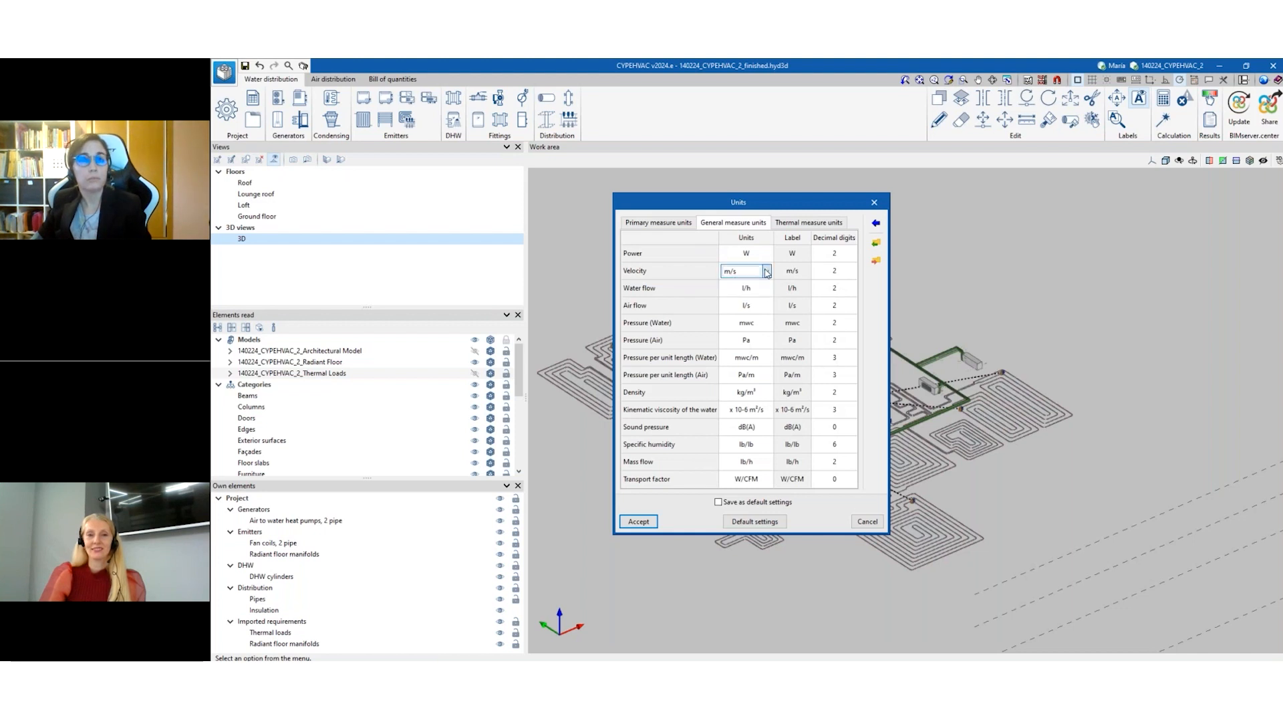
pyautogui.click(868, 522)
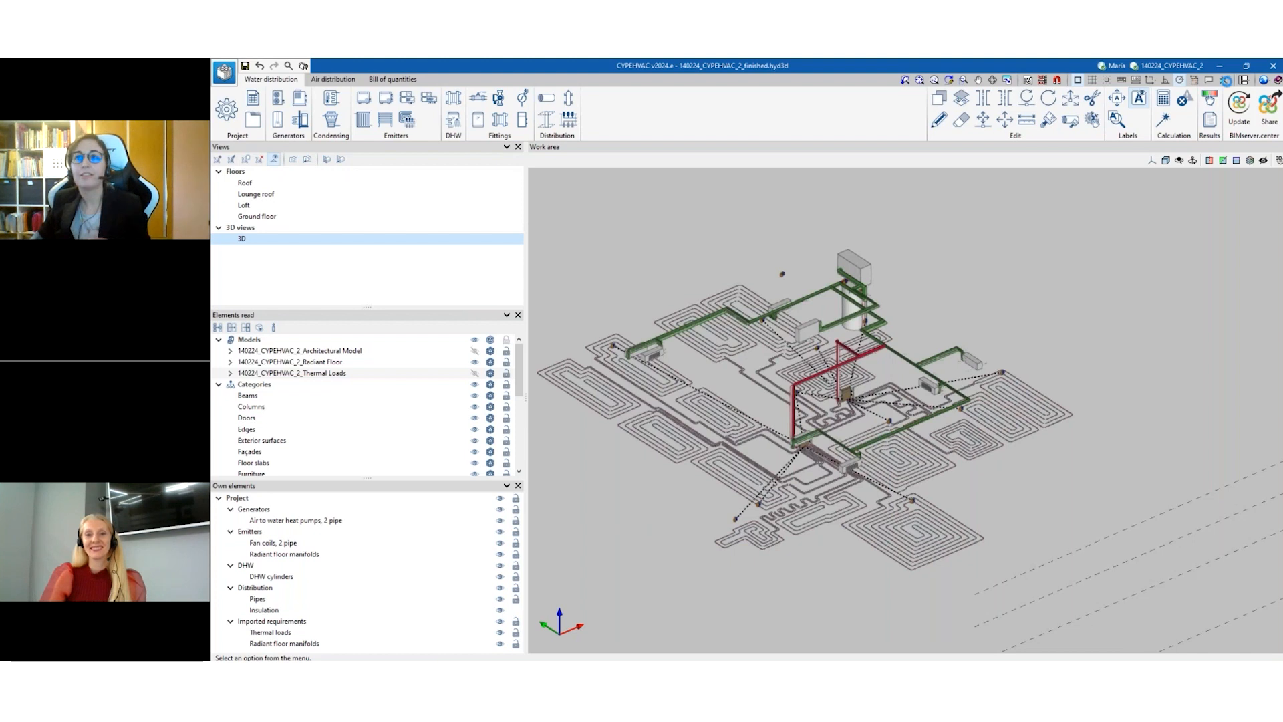
# Switch to the 140224_CYPEHVAC WEBINAR_1 project and examine its Floor 1 installation and list of read elements.
pyautogui.click(1217, 67)
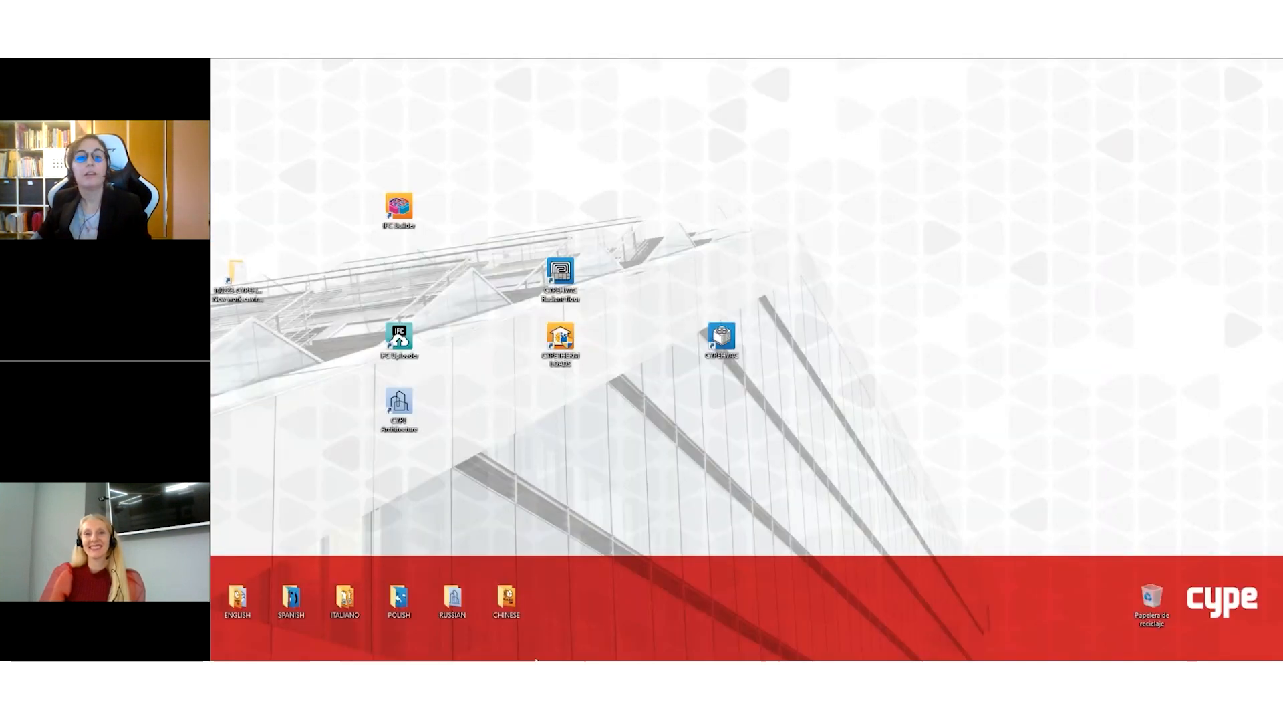
pyautogui.moveTo(493, 657)
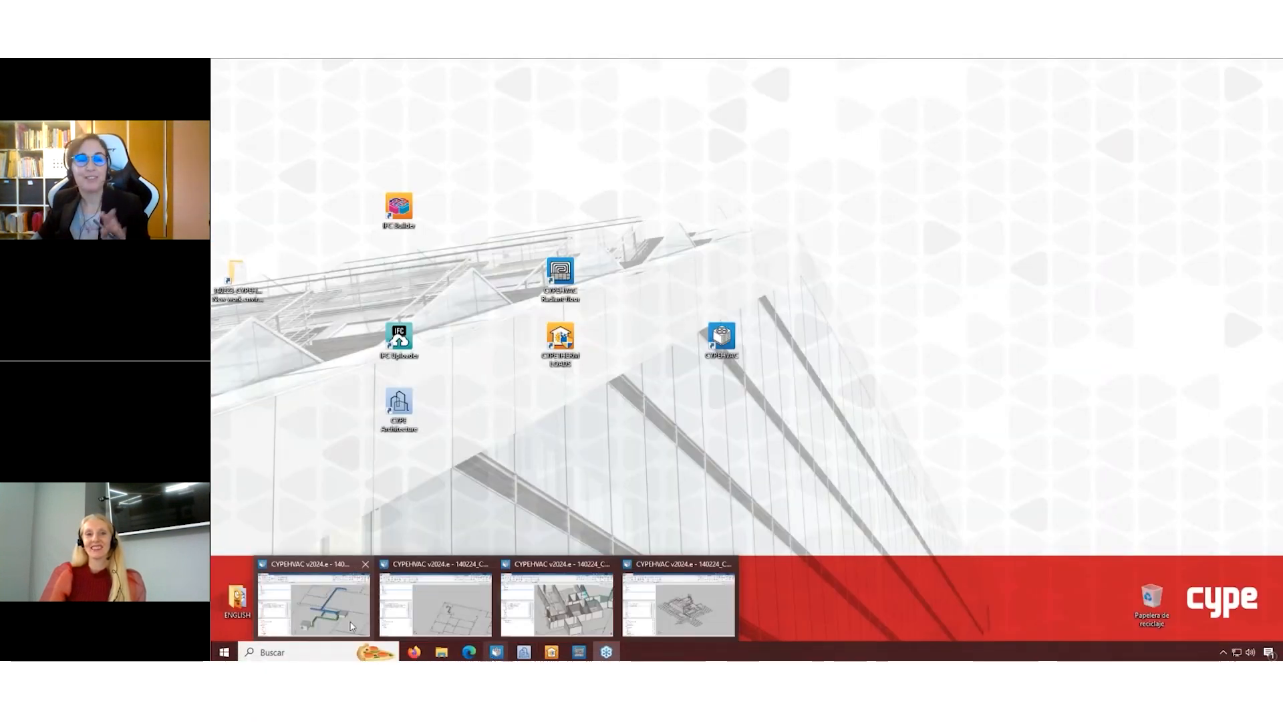
pyautogui.click(314, 598)
pyautogui.scroll(-2, 821, 491)
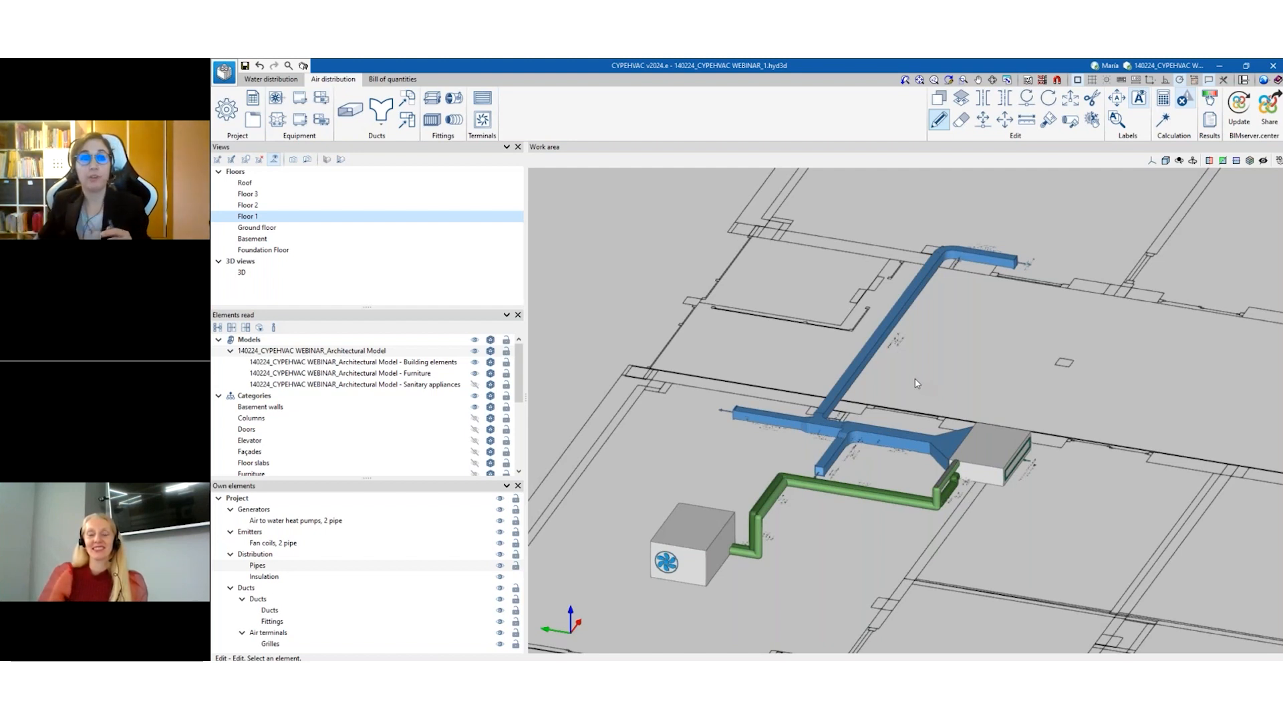
pyautogui.scroll(-1, 430, 375)
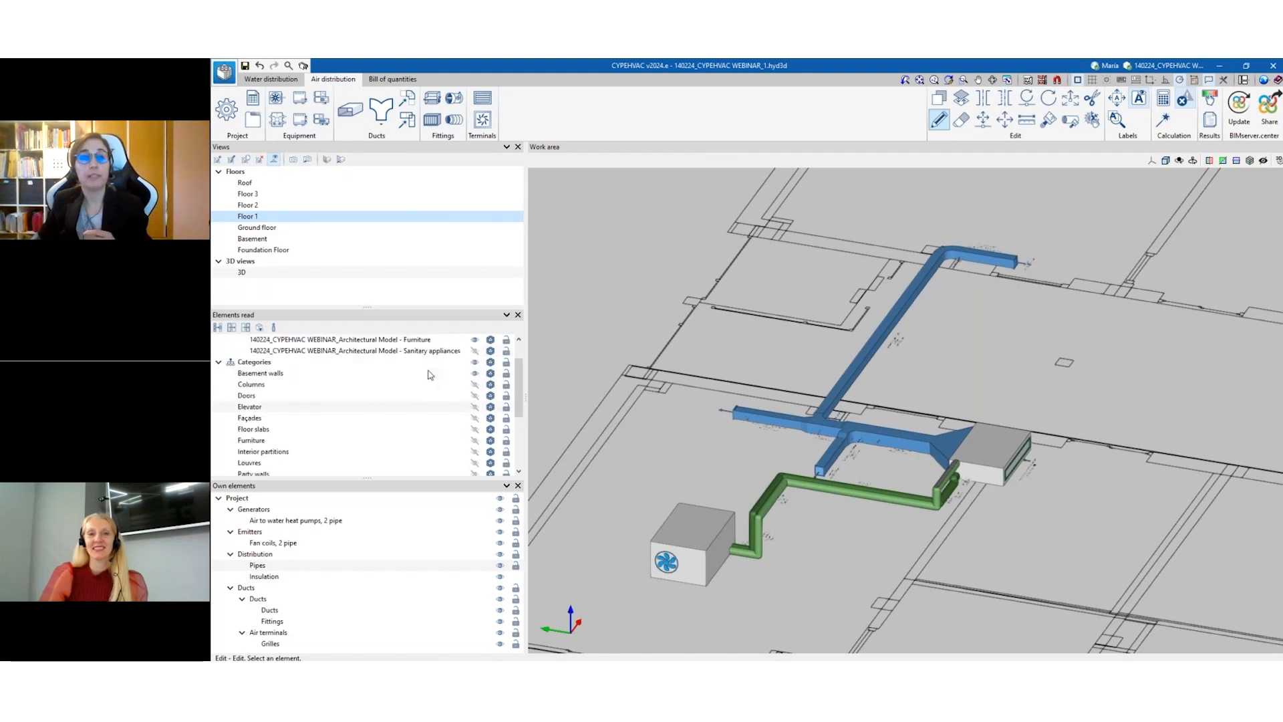
pyautogui.scroll(1, 429, 375)
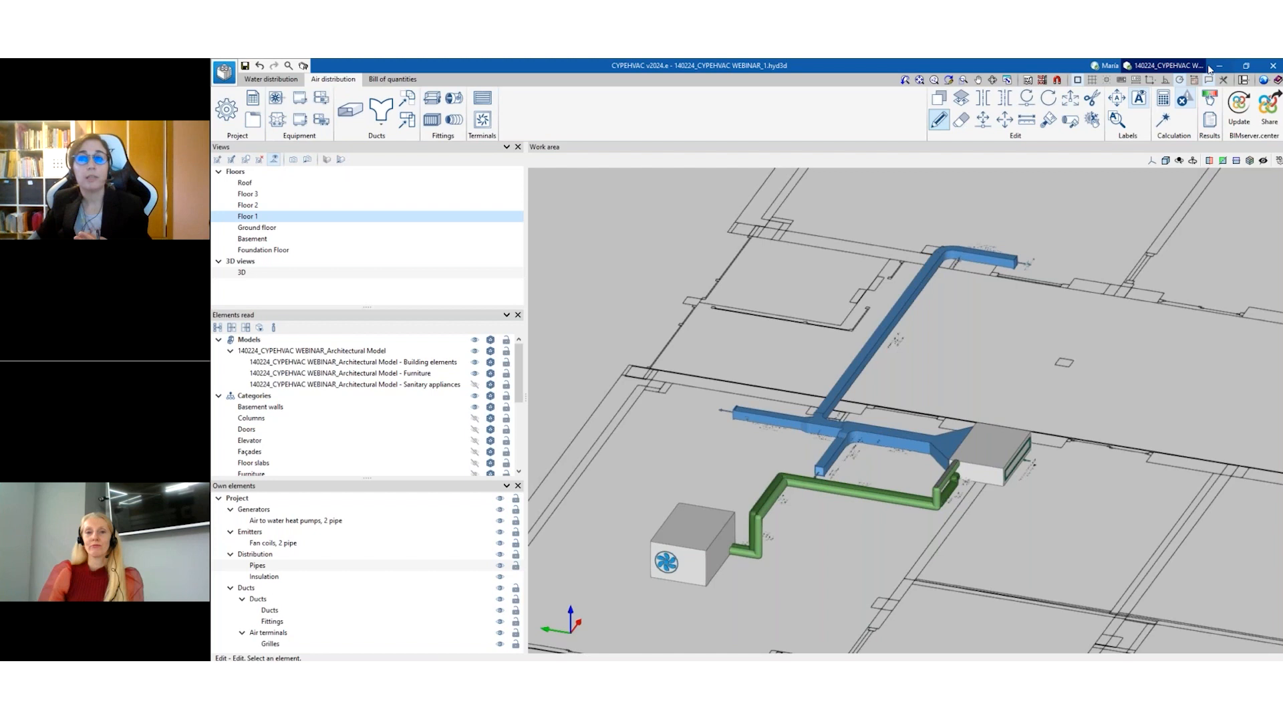
# Switch to the 140224_CYPEHVAC WEBINAR_2_imported requirements project and examine its ground floor.
pyautogui.click(1218, 67)
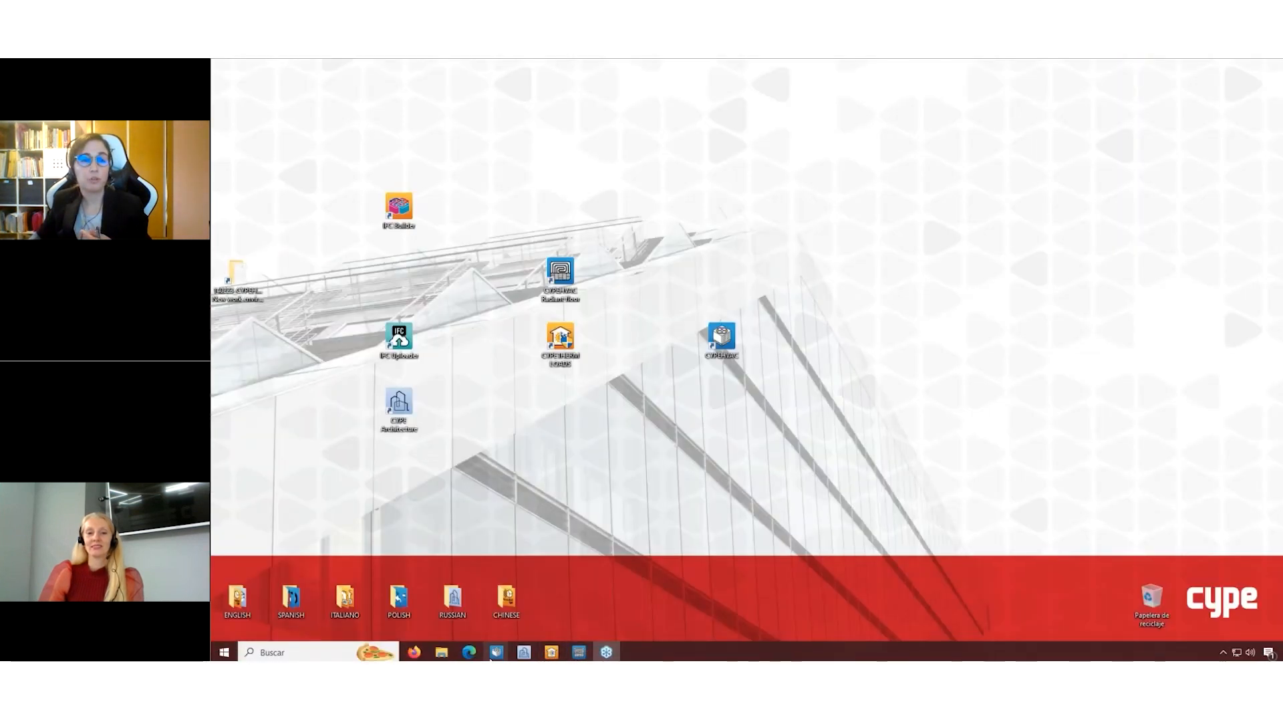
pyautogui.moveTo(494, 654)
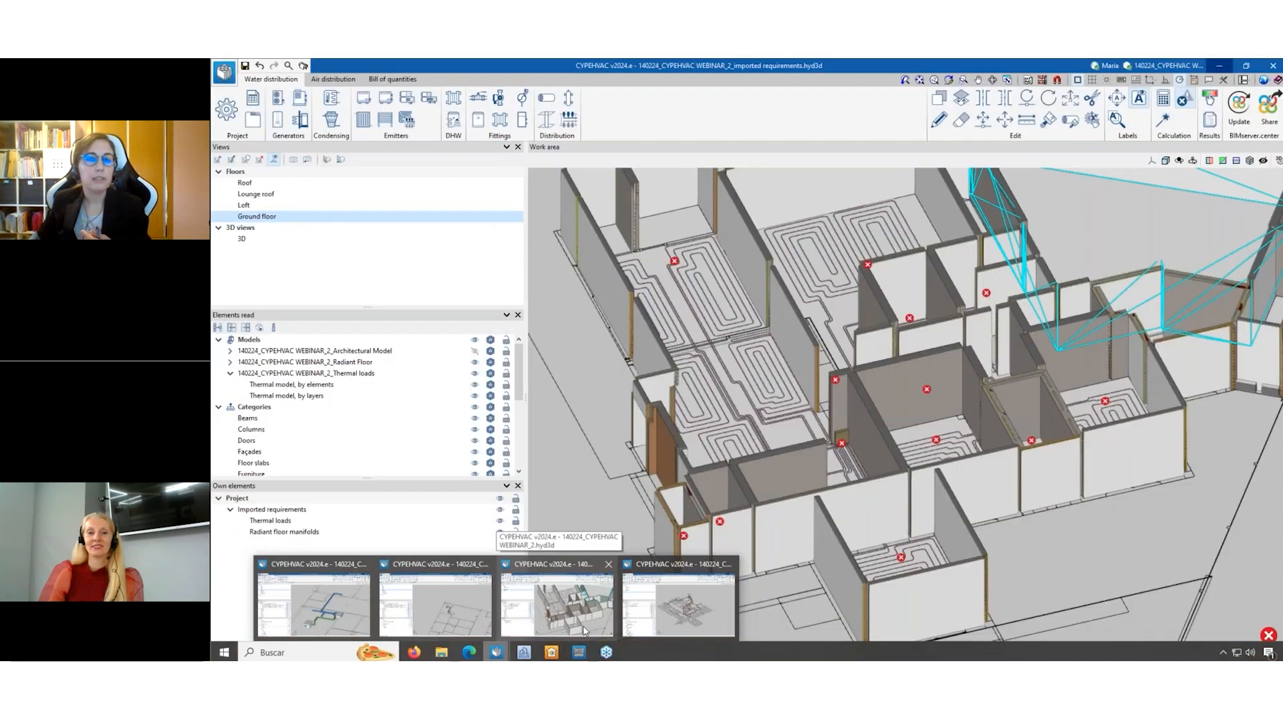
pyautogui.click(583, 630)
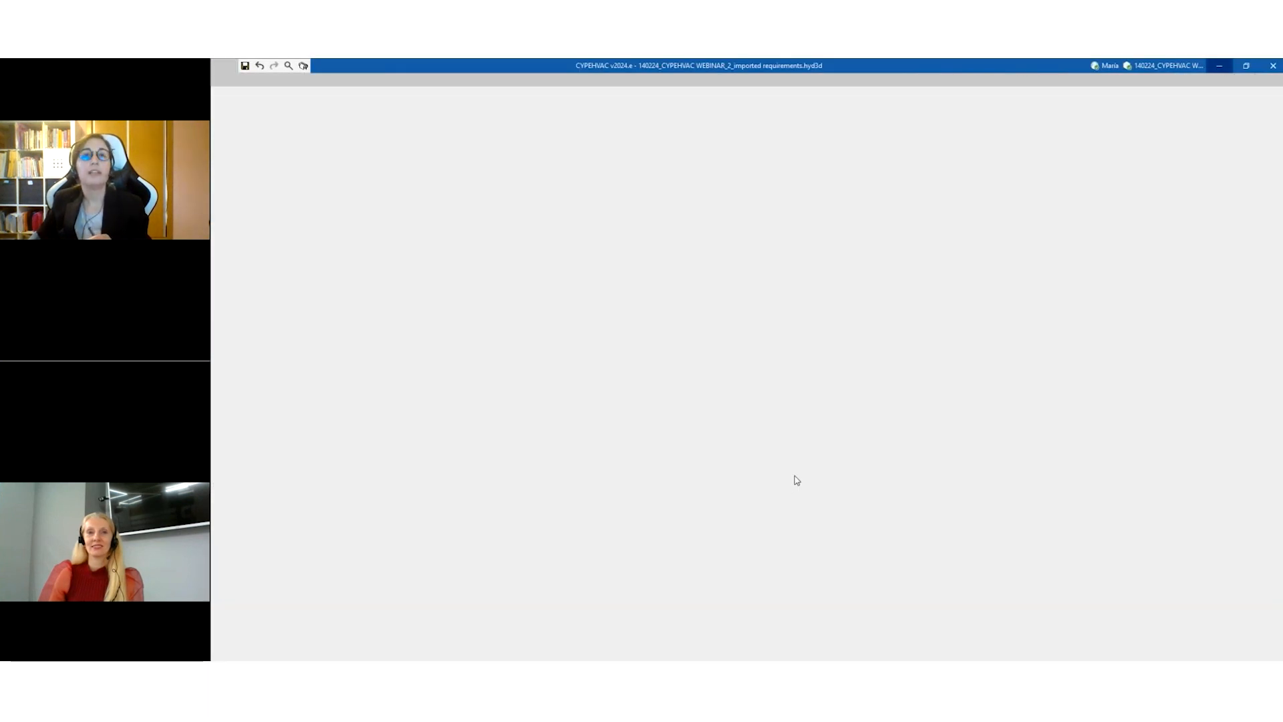
pyautogui.scroll(-5, 791, 488)
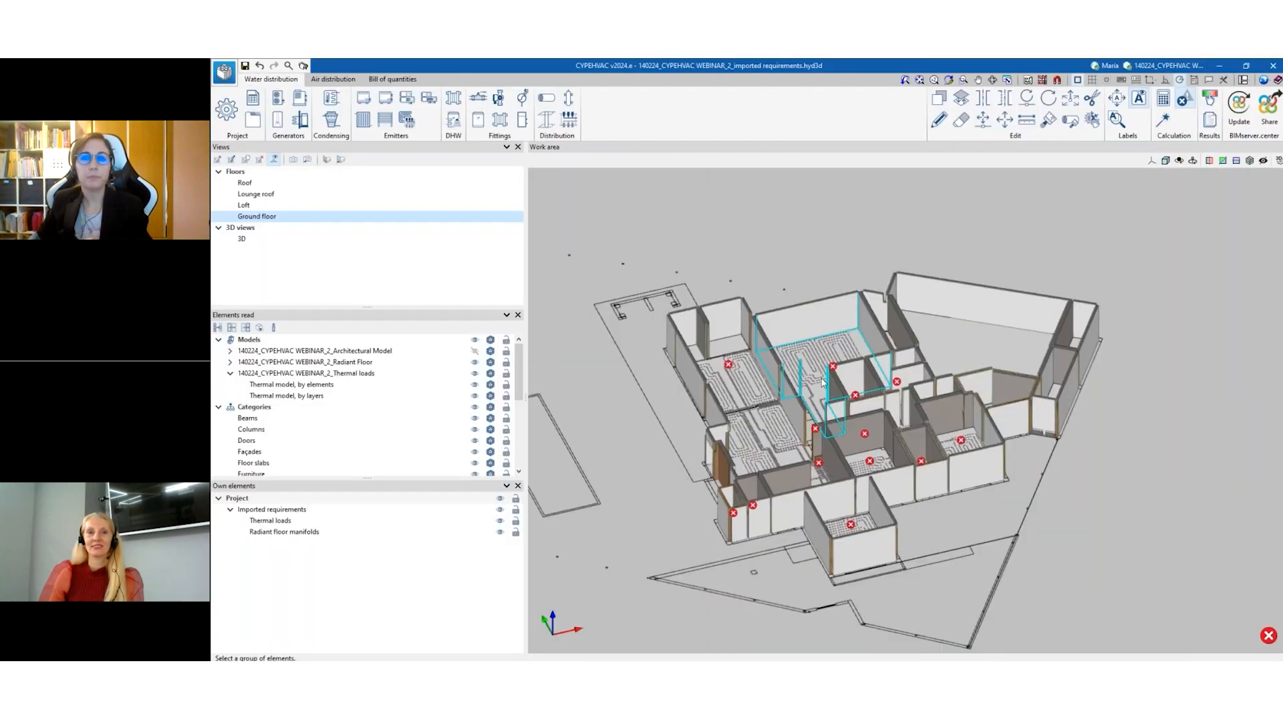
pyautogui.scroll(3, 816, 292)
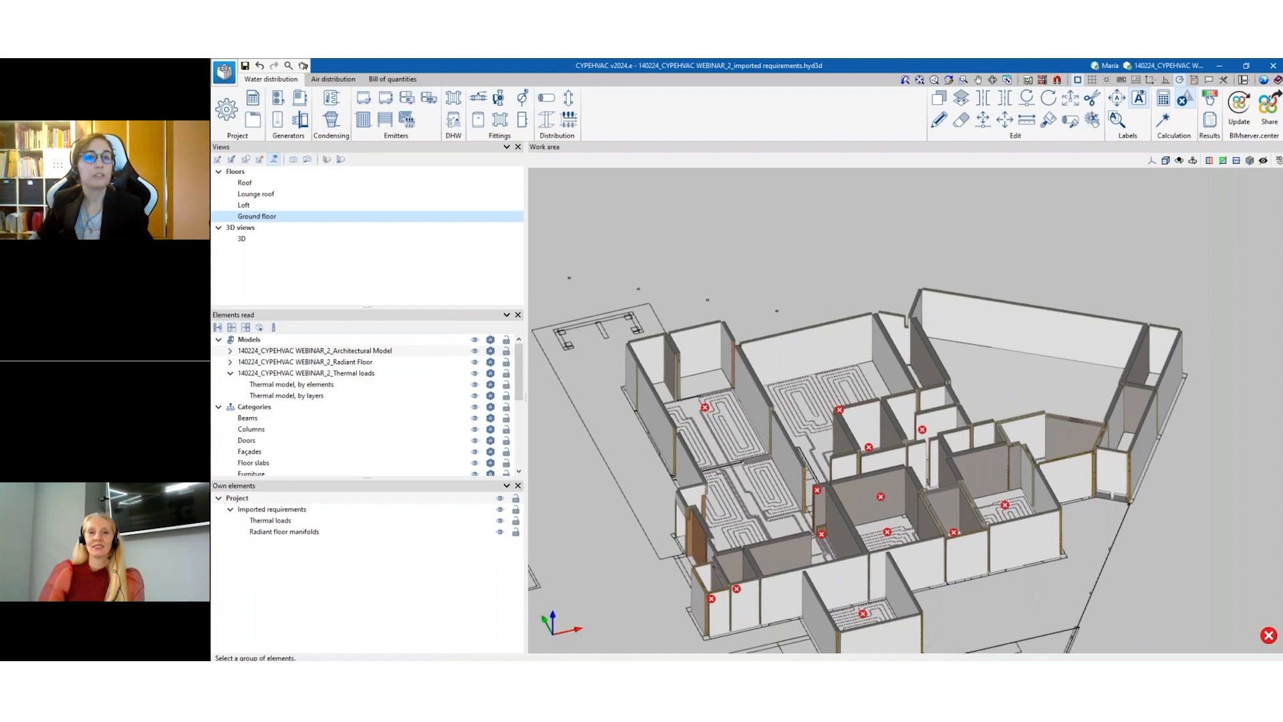
# In the 3D view, hide the architectural and thermal loads models to examine the imported radiant floor circuits and manifolds.
pyautogui.click(252, 240)
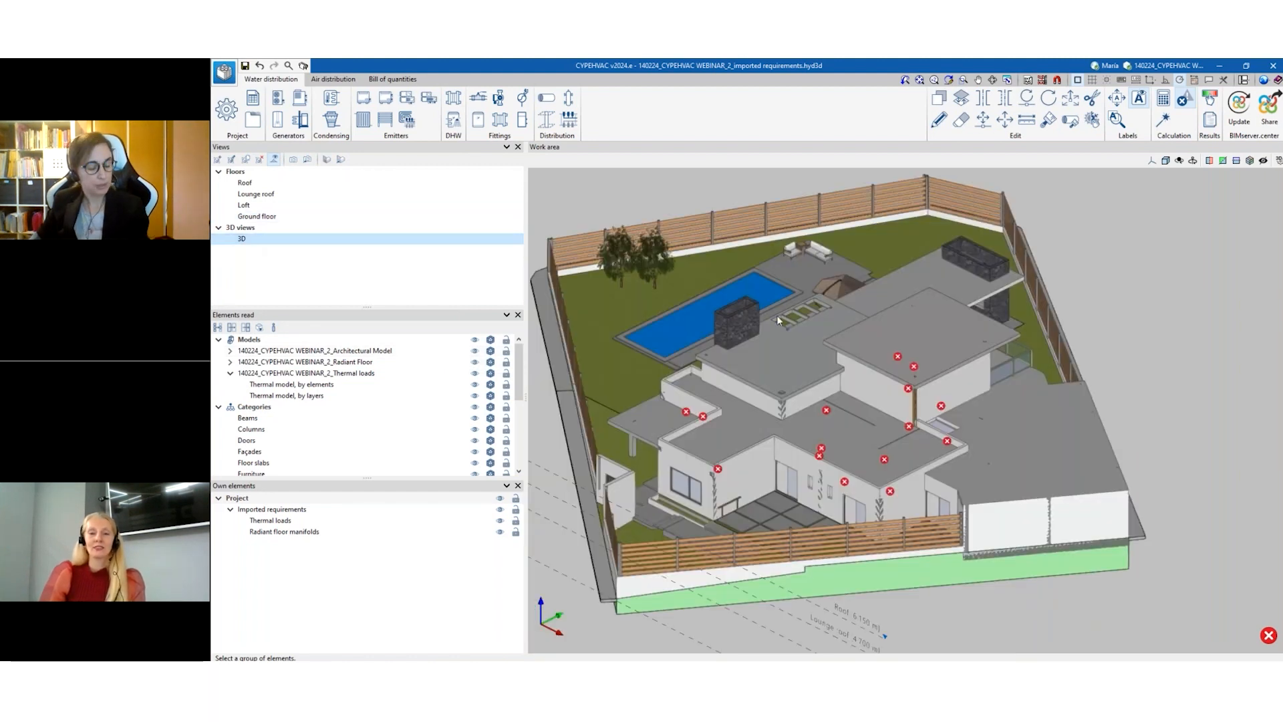
pyautogui.scroll(4, 822, 336)
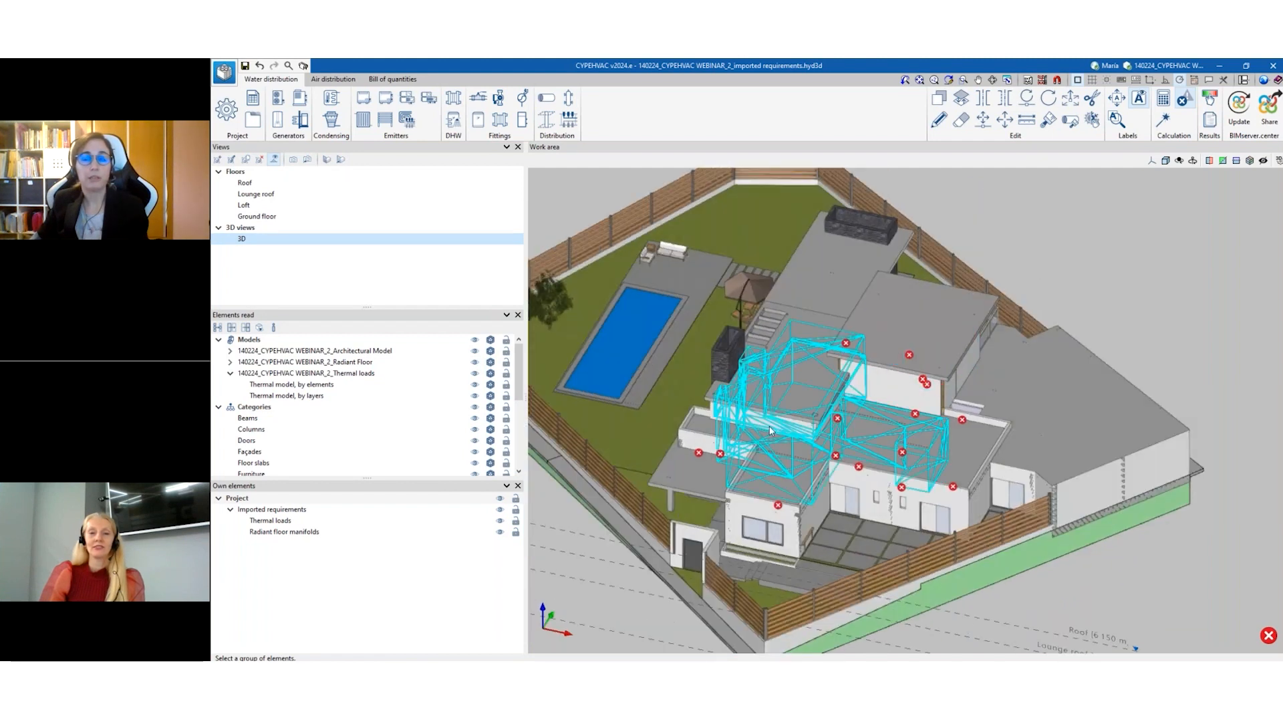
pyautogui.keyDown('shift'); pyautogui.moveTo(976, 304); pyautogui.dragTo(909, 306, button='middle'); pyautogui.keyUp('shift')
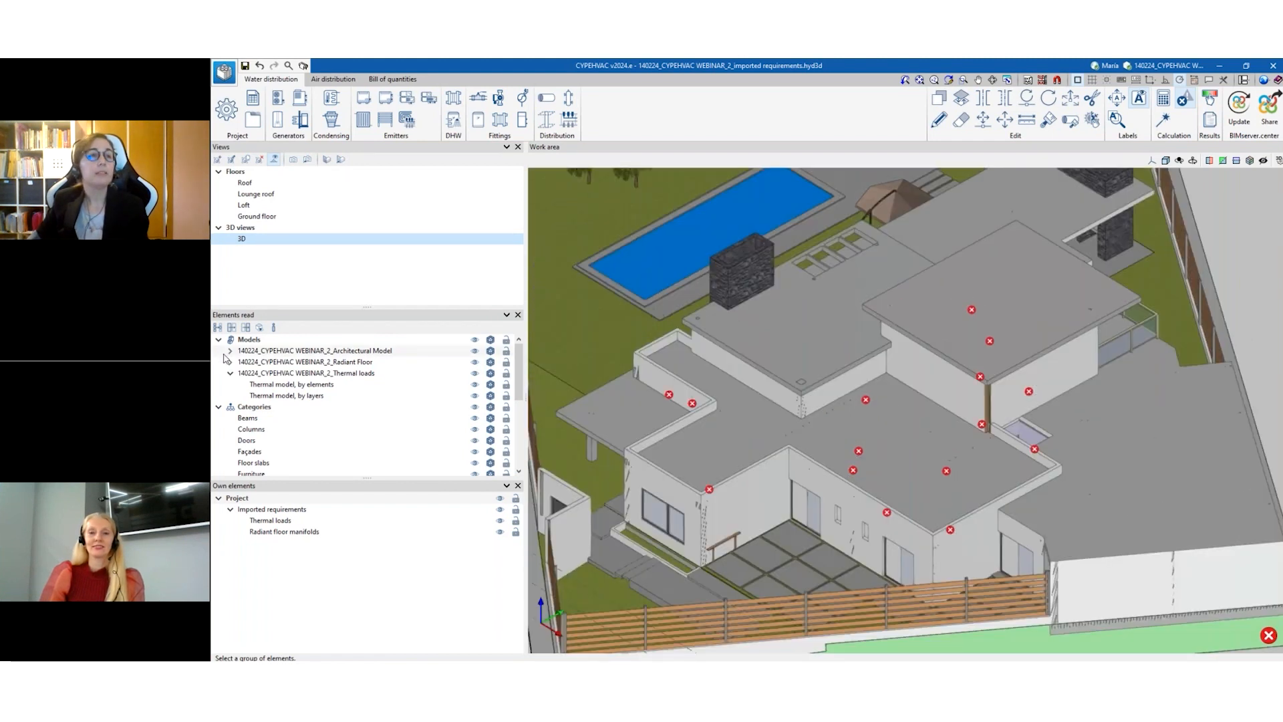
pyautogui.click(230, 373)
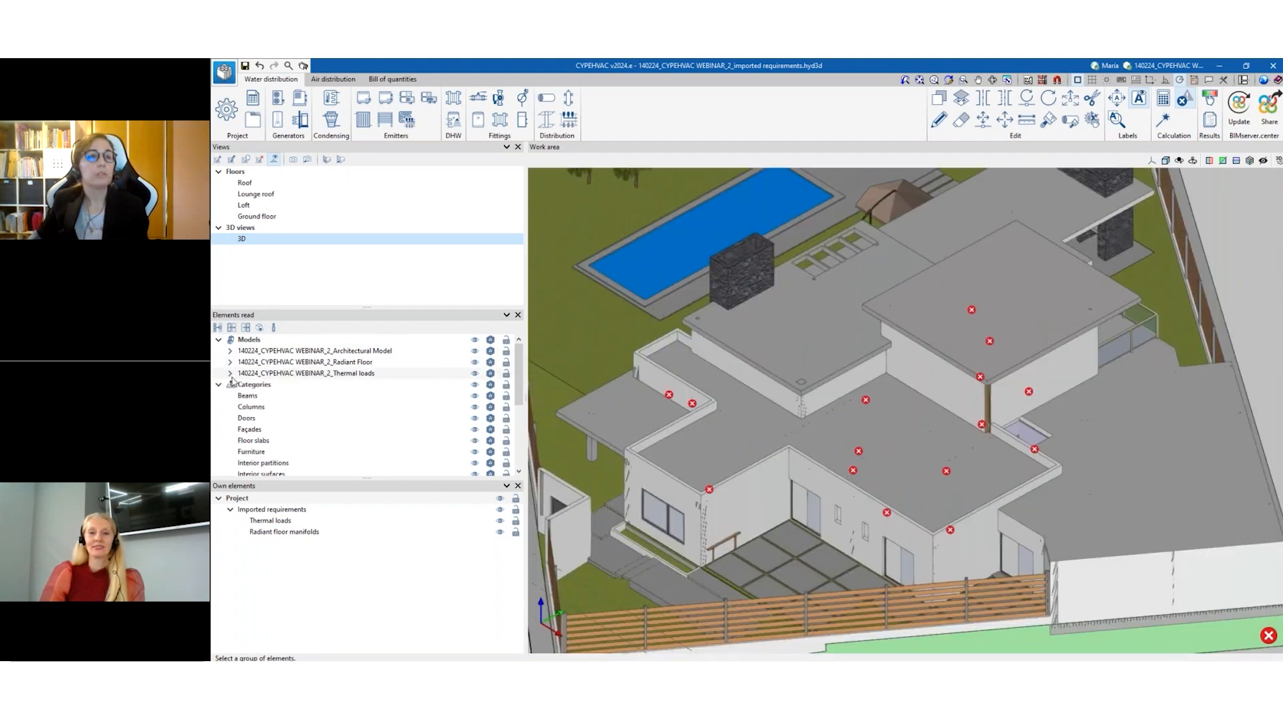
pyautogui.click(476, 351)
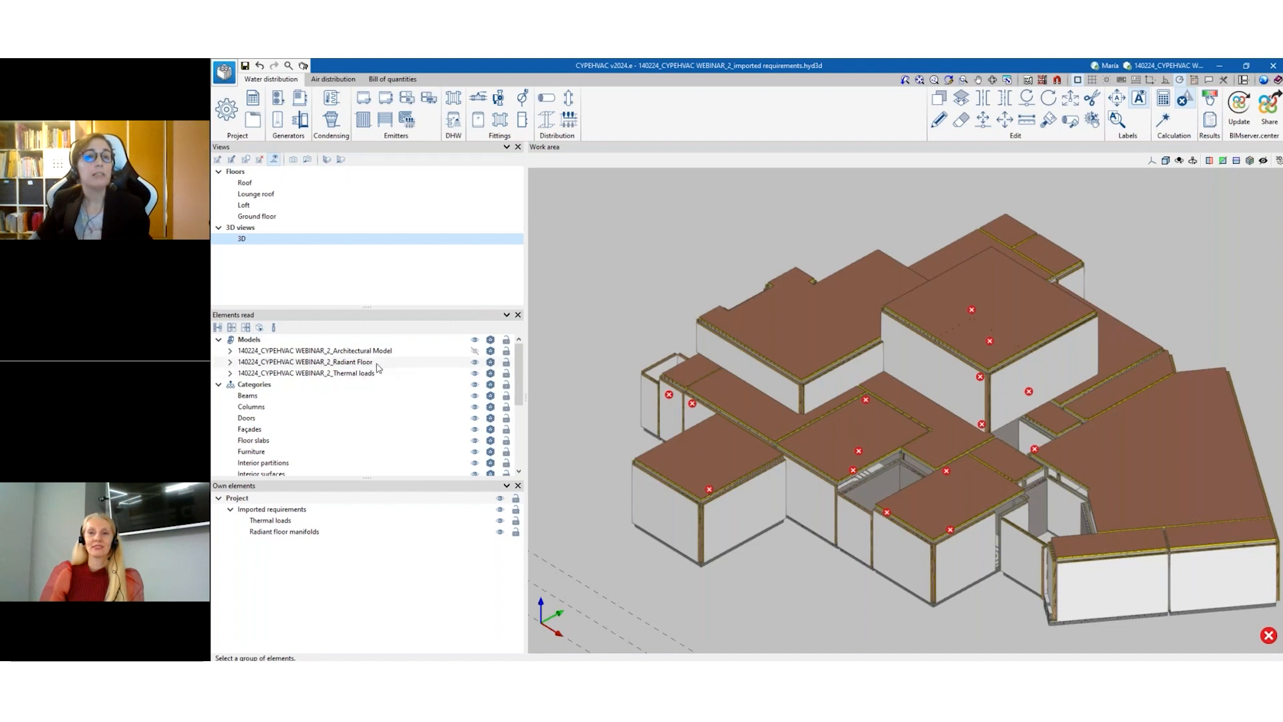
pyautogui.click(475, 373)
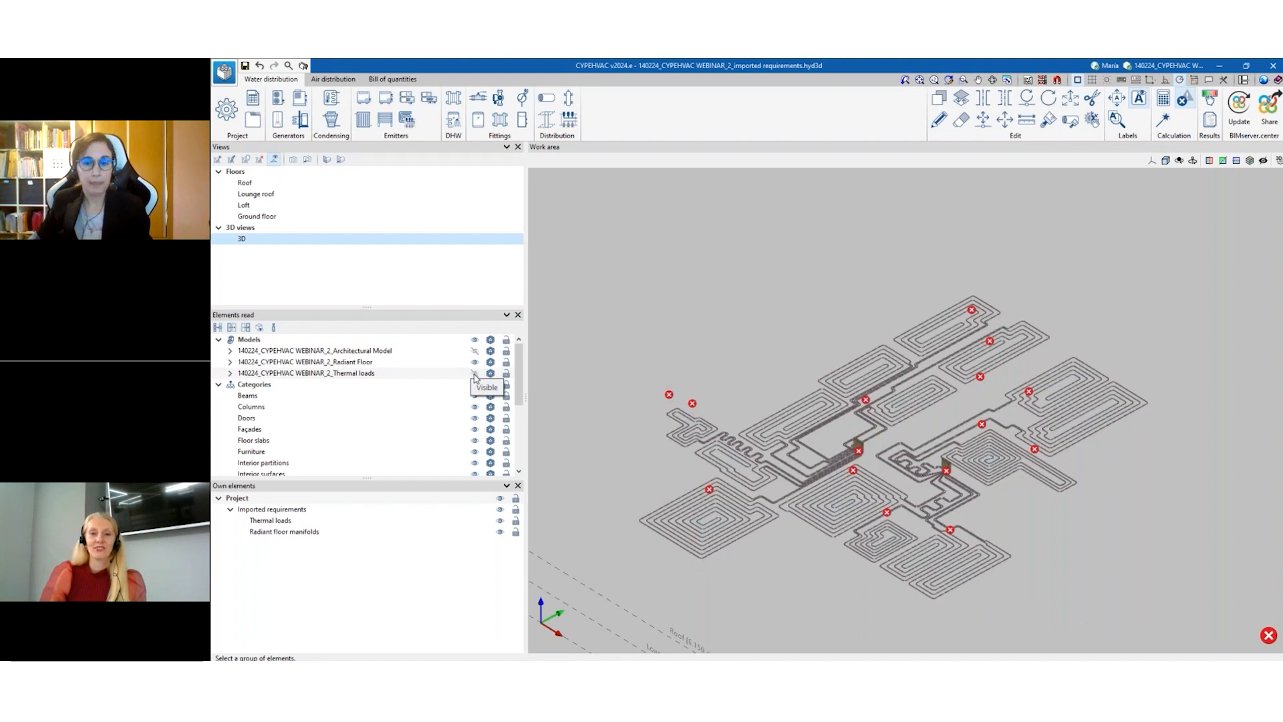
pyautogui.scroll(3, 671, 444)
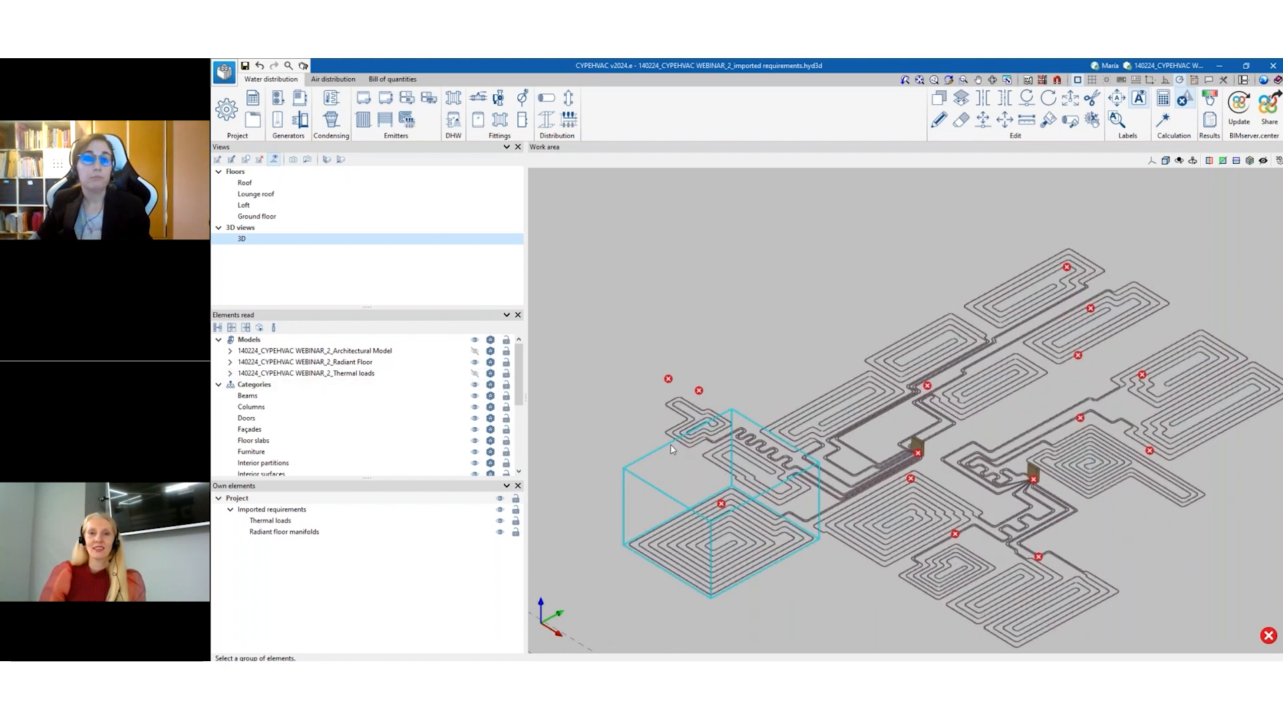
pyautogui.scroll(2, 851, 622)
pyautogui.scroll(2, 872, 598)
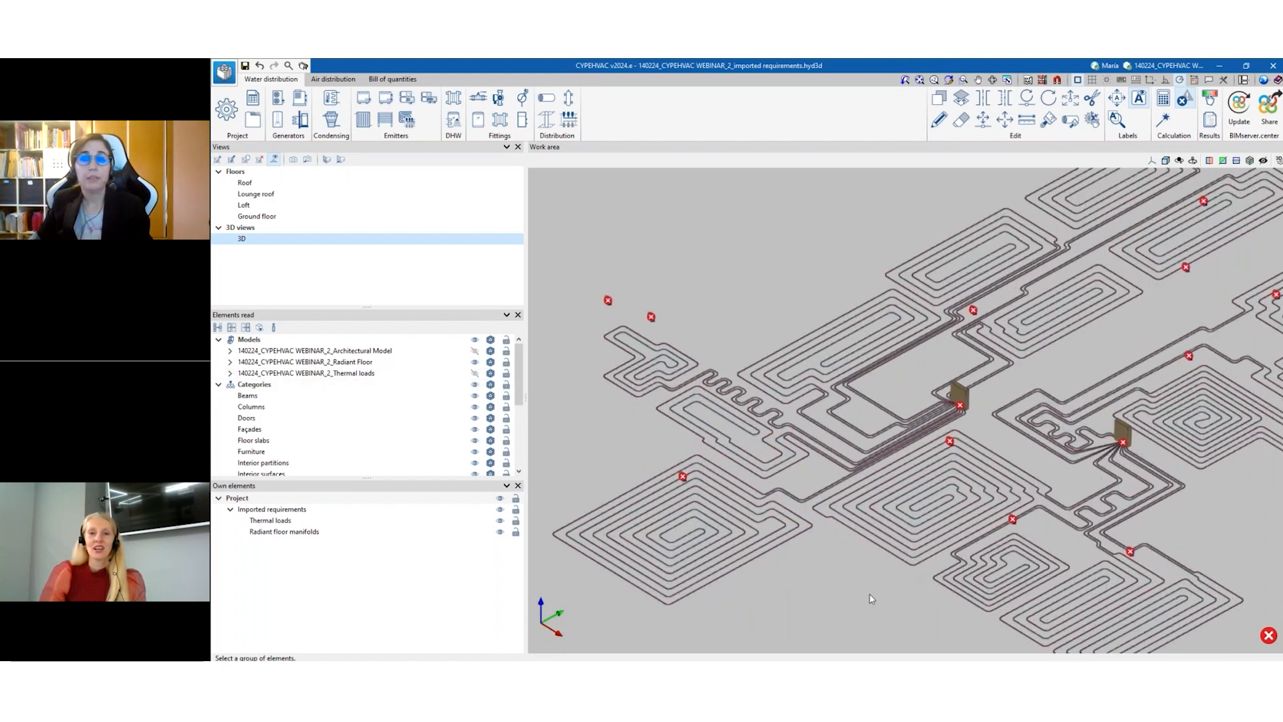
pyautogui.scroll(3, 871, 598)
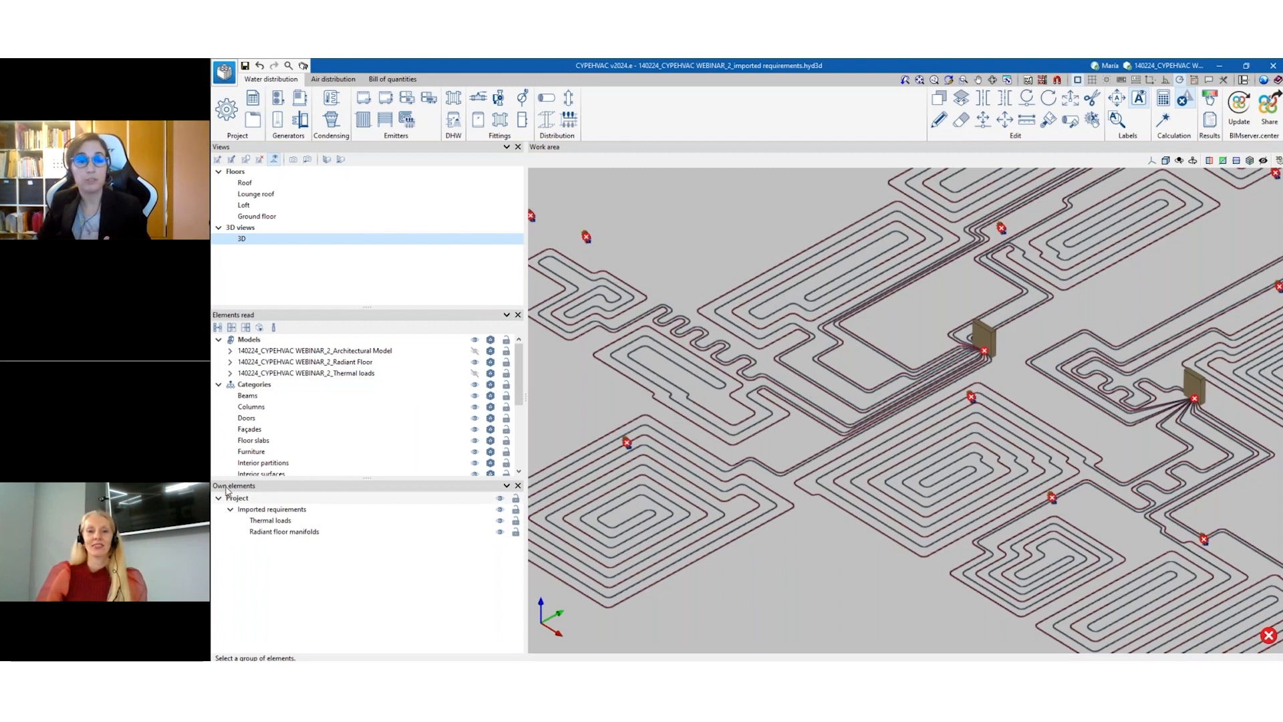
# Switch back to the 140224_CYPEHVAC WEBINAR_1 project containing the Floor 1 duct network.
pyautogui.click(1220, 66)
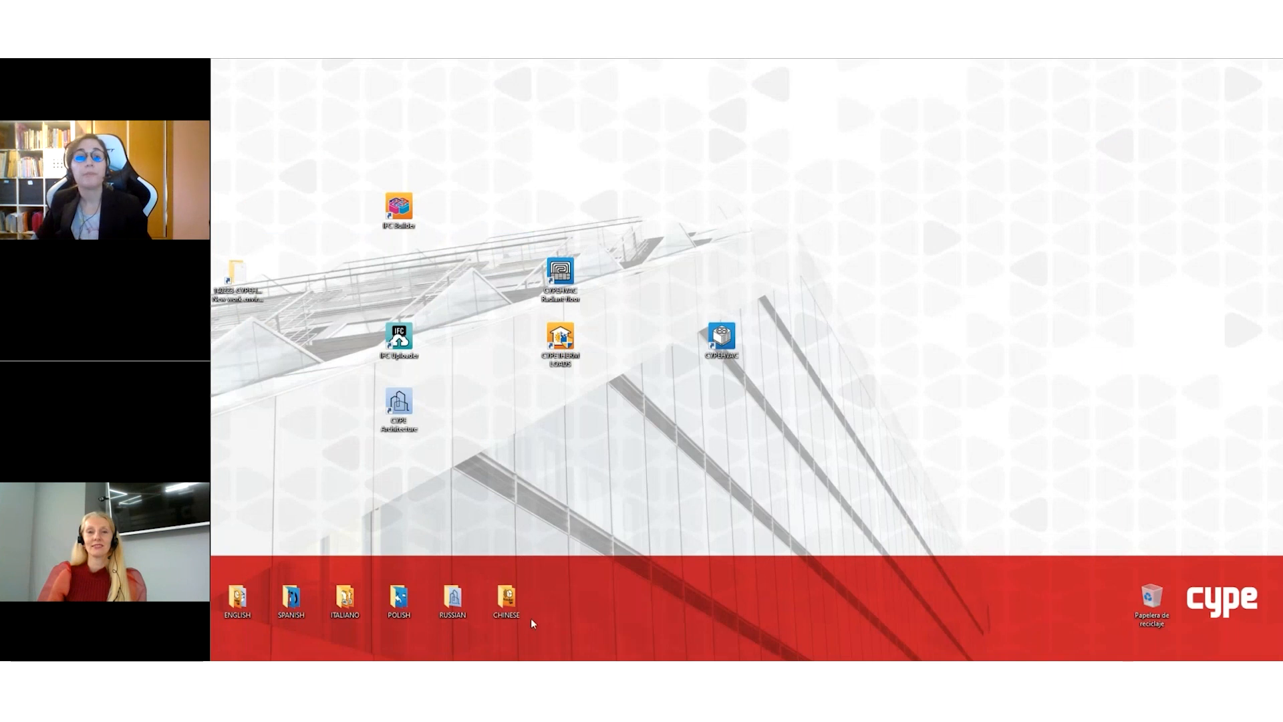
pyautogui.moveTo(496, 652)
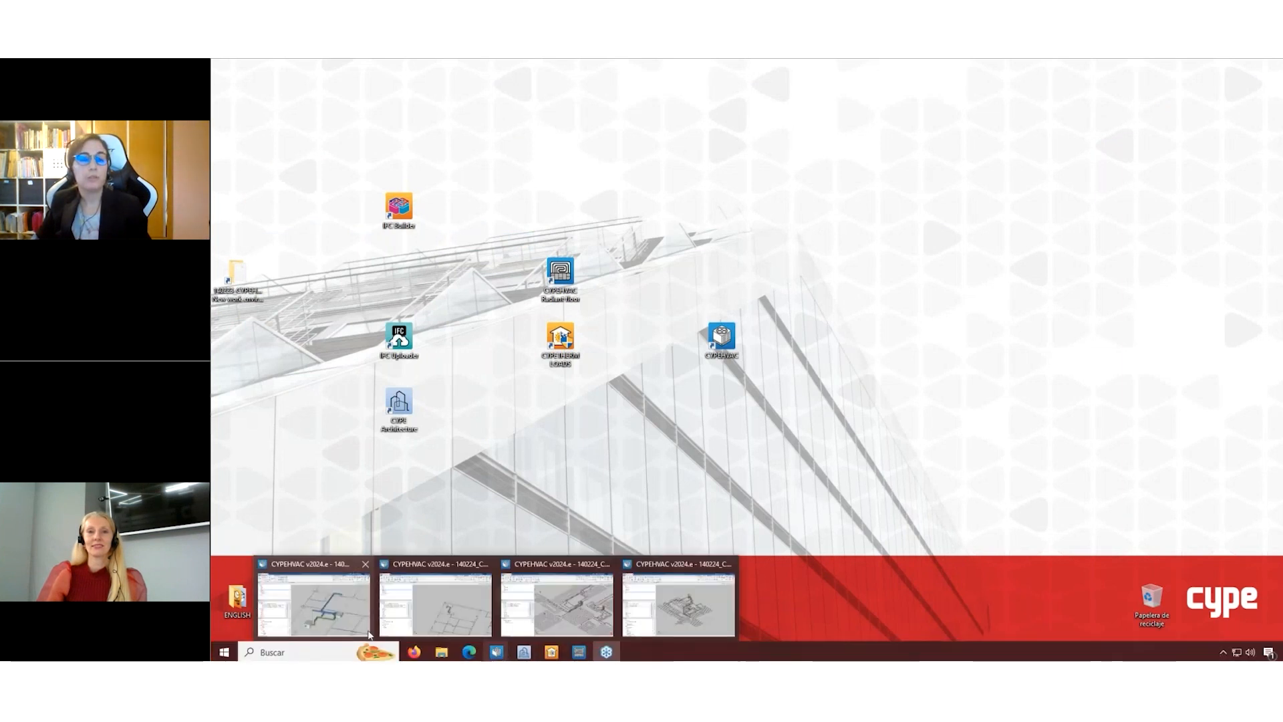
pyautogui.click(313, 598)
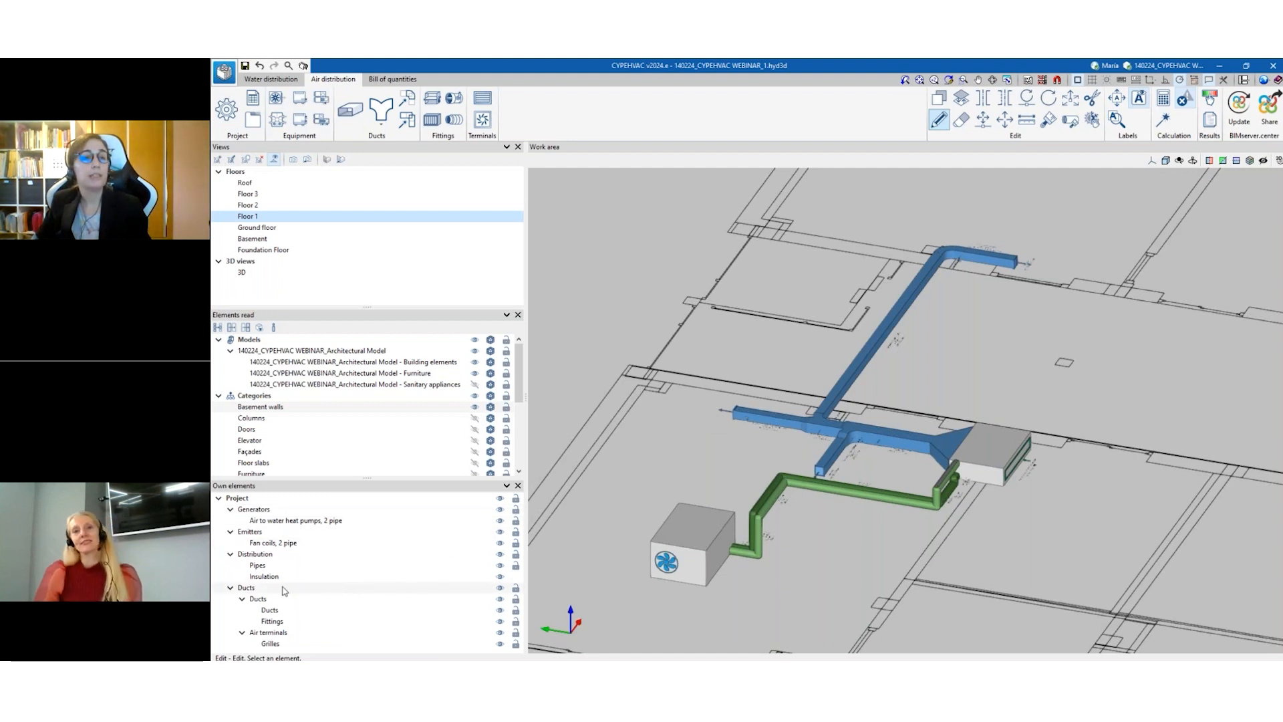
# Hide the project's own distribution elements and inspect the results and checks of a rectangular branch duct.
pyautogui.click(500, 554)
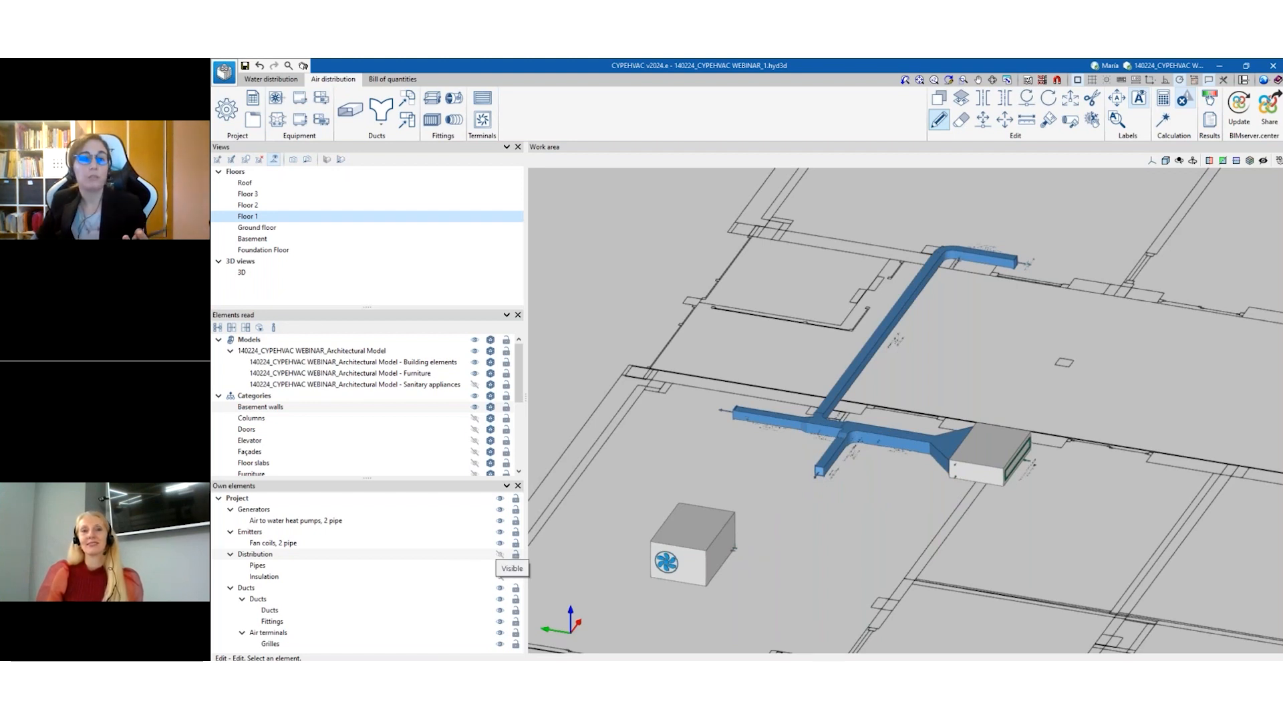
pyautogui.scroll(1, 952, 335)
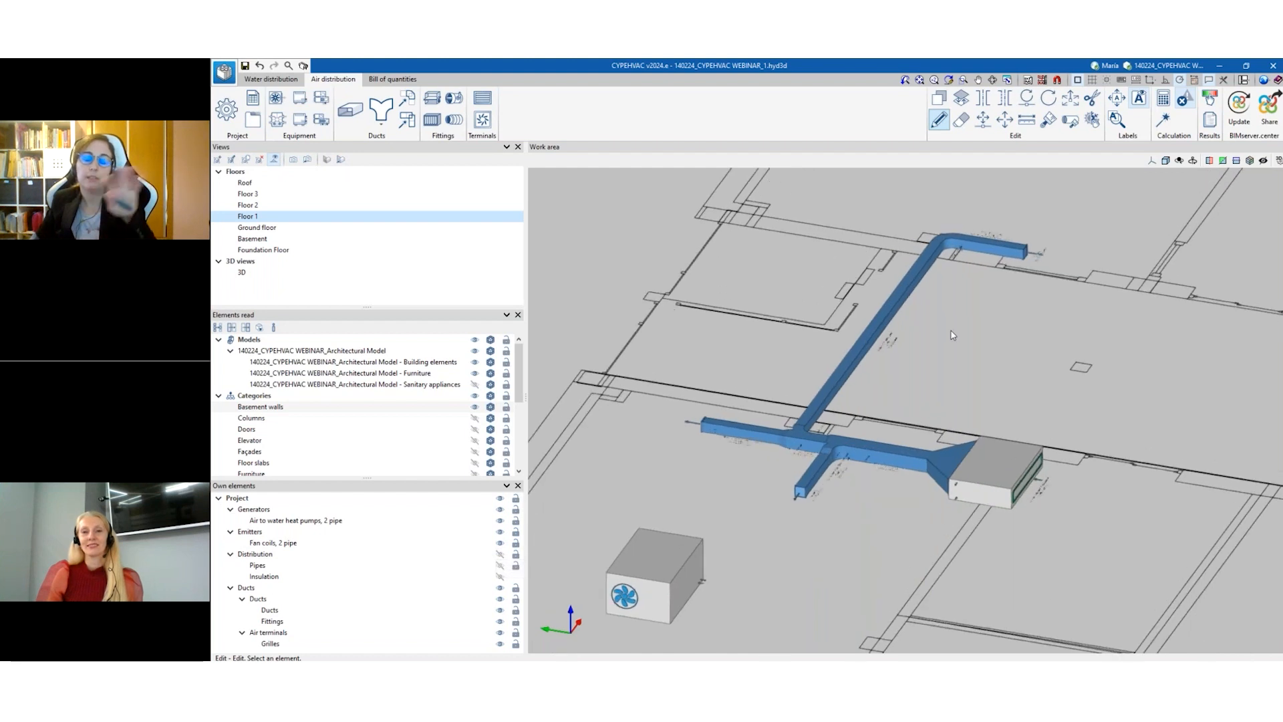
pyautogui.scroll(1, 953, 335)
pyautogui.scroll(1, 953, 335)
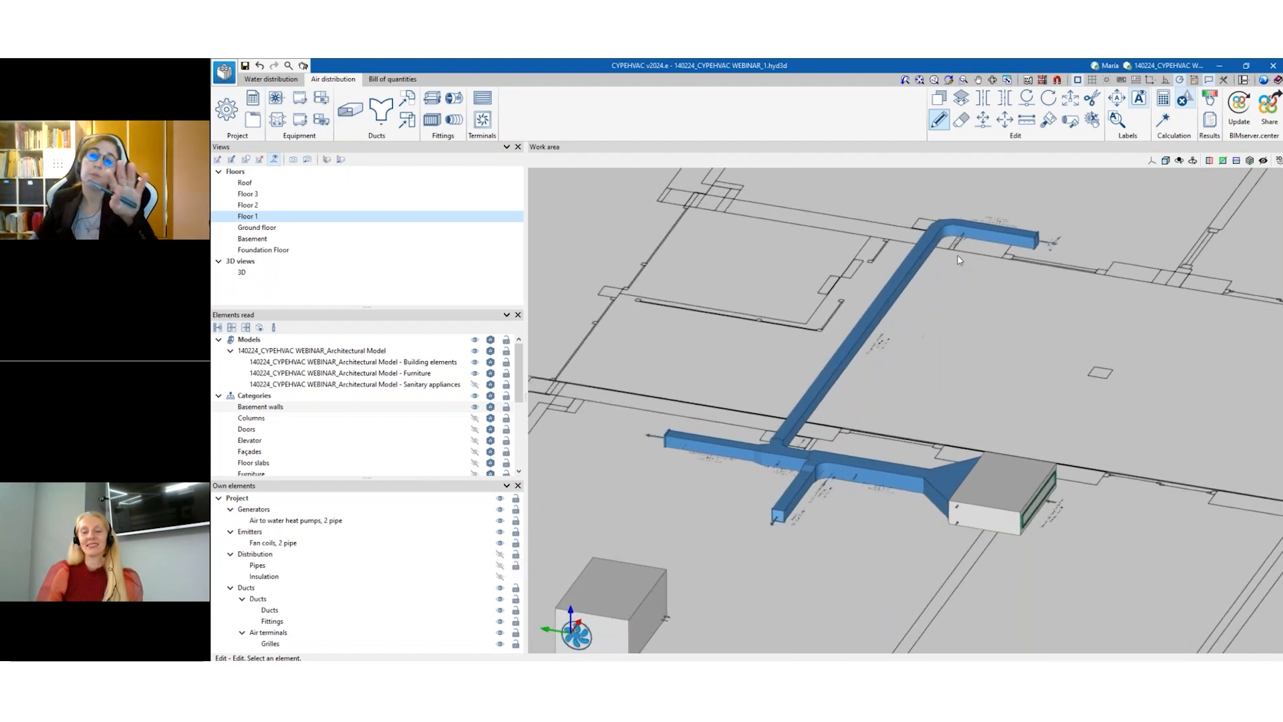
pyautogui.moveTo(730, 470)
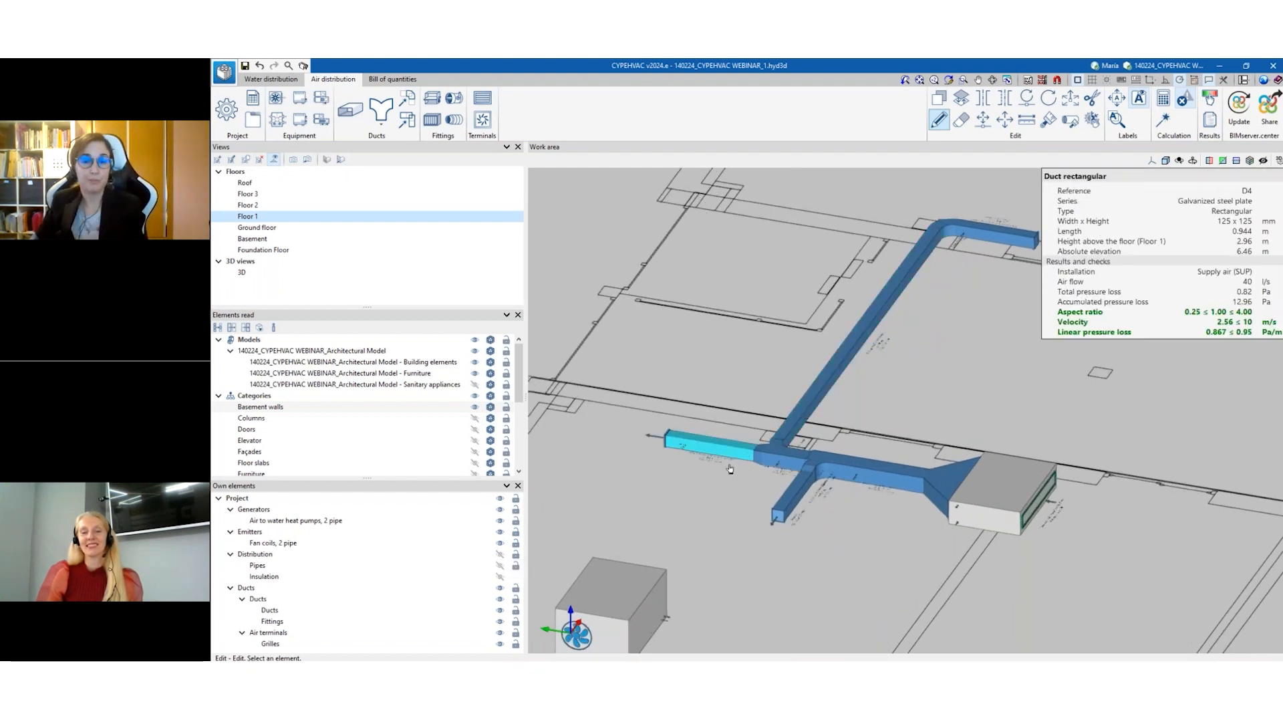
# Show the distribution pipes again and hide the straight ducts, keeping the duct fittings displayed.
pyautogui.click(499, 565)
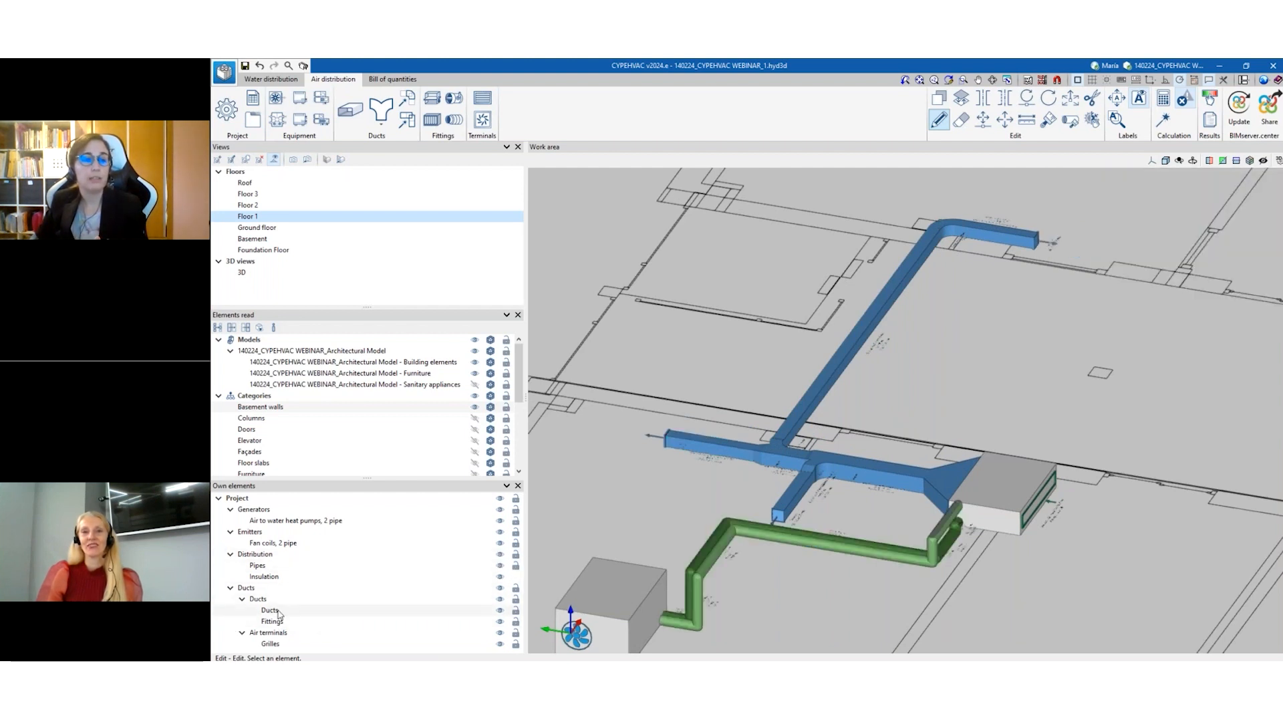
pyautogui.click(499, 610)
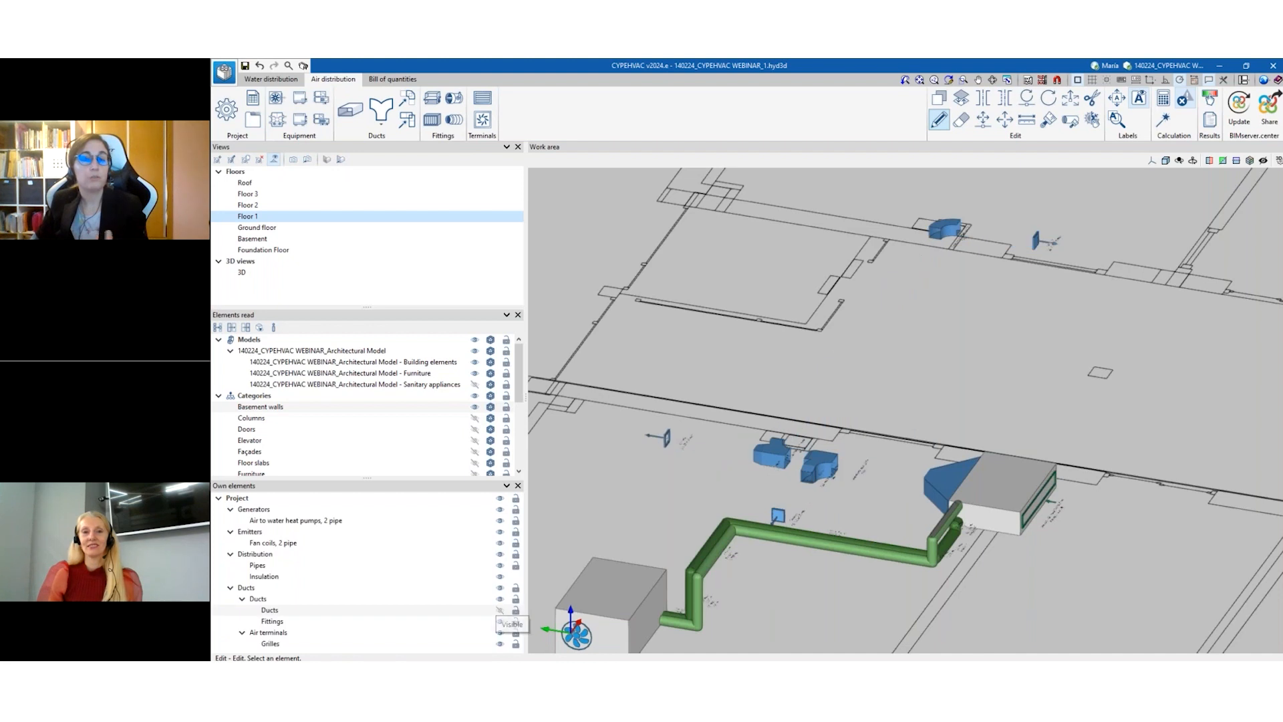
# Show the straight ducts again so the complete duct network is displayed with its fittings.
pyautogui.click(499, 610)
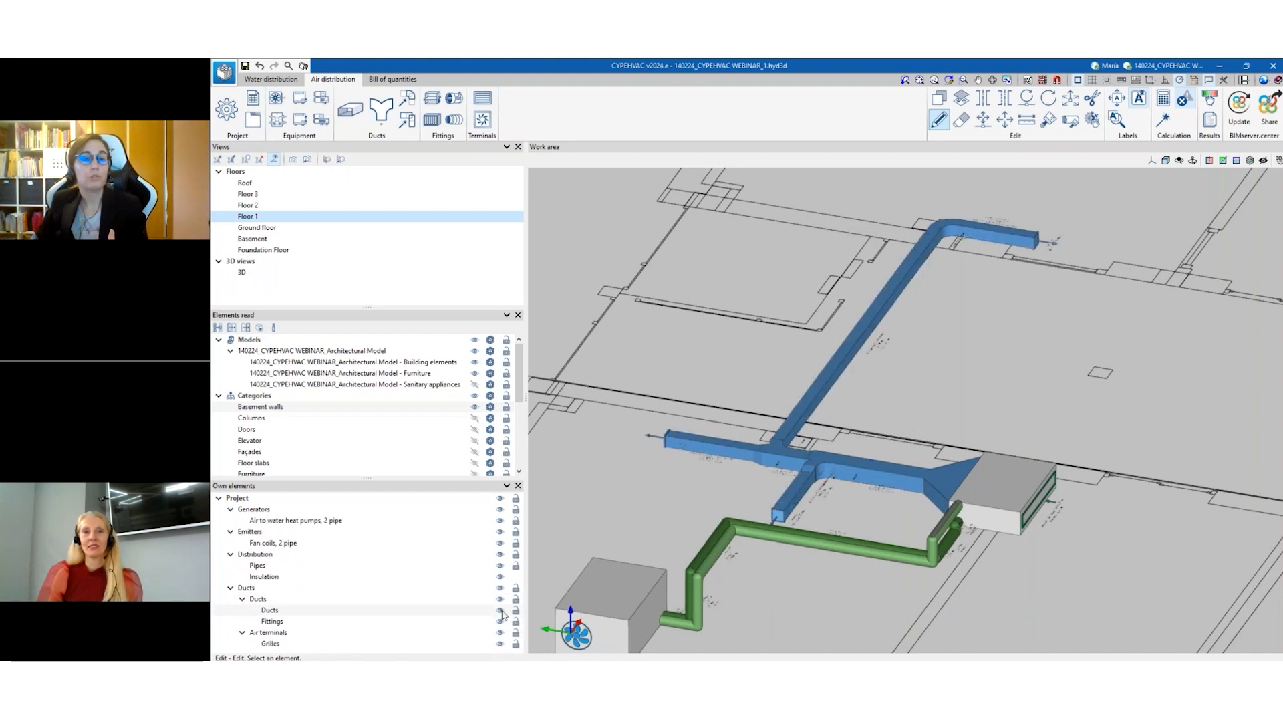
pyautogui.click(499, 610)
pyautogui.click(499, 610)
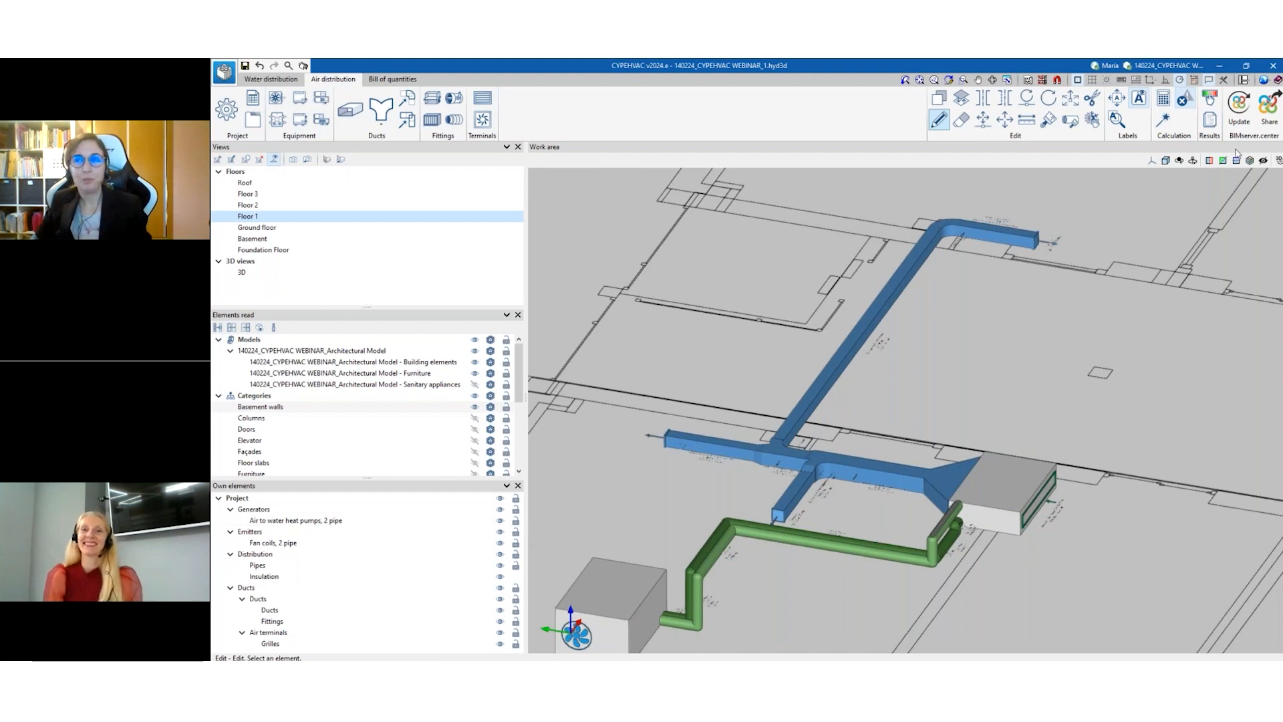
# Switch to the 140224_CYPEHVAC WEBINAR_2_imported requirements project with the radiant floor circuits in 3D.
pyautogui.click(1220, 66)
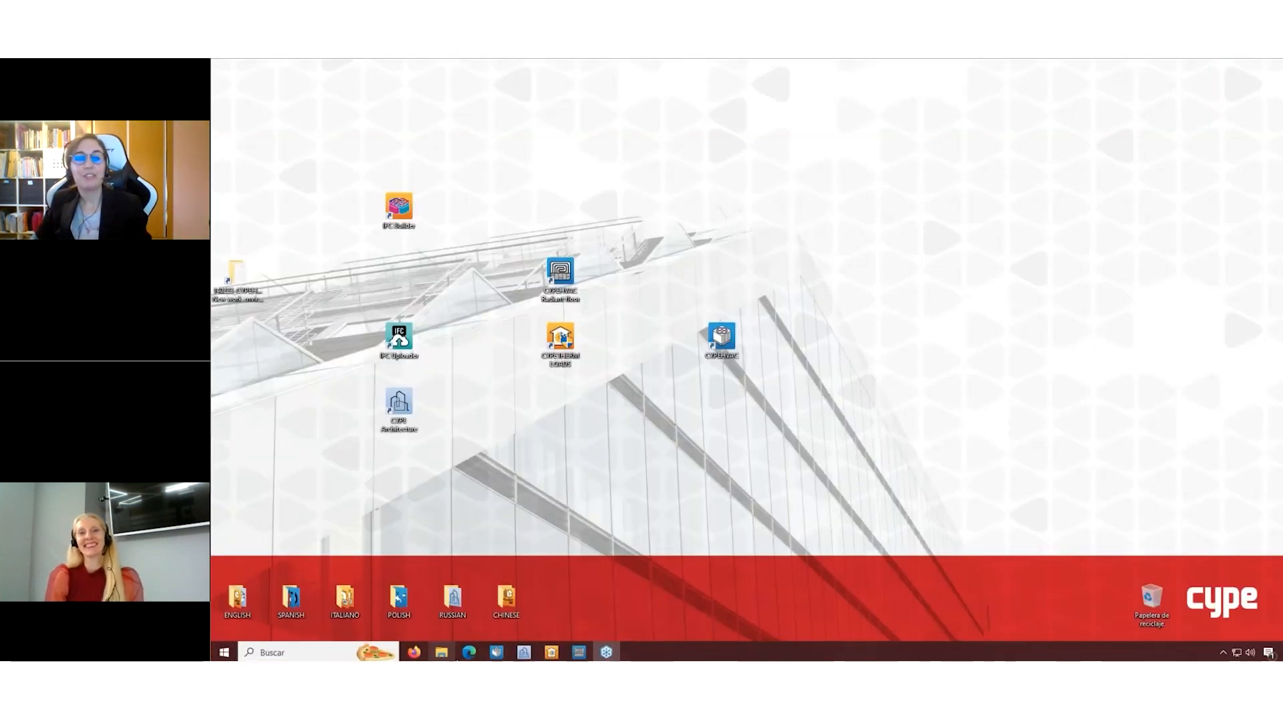
pyautogui.moveTo(524, 653)
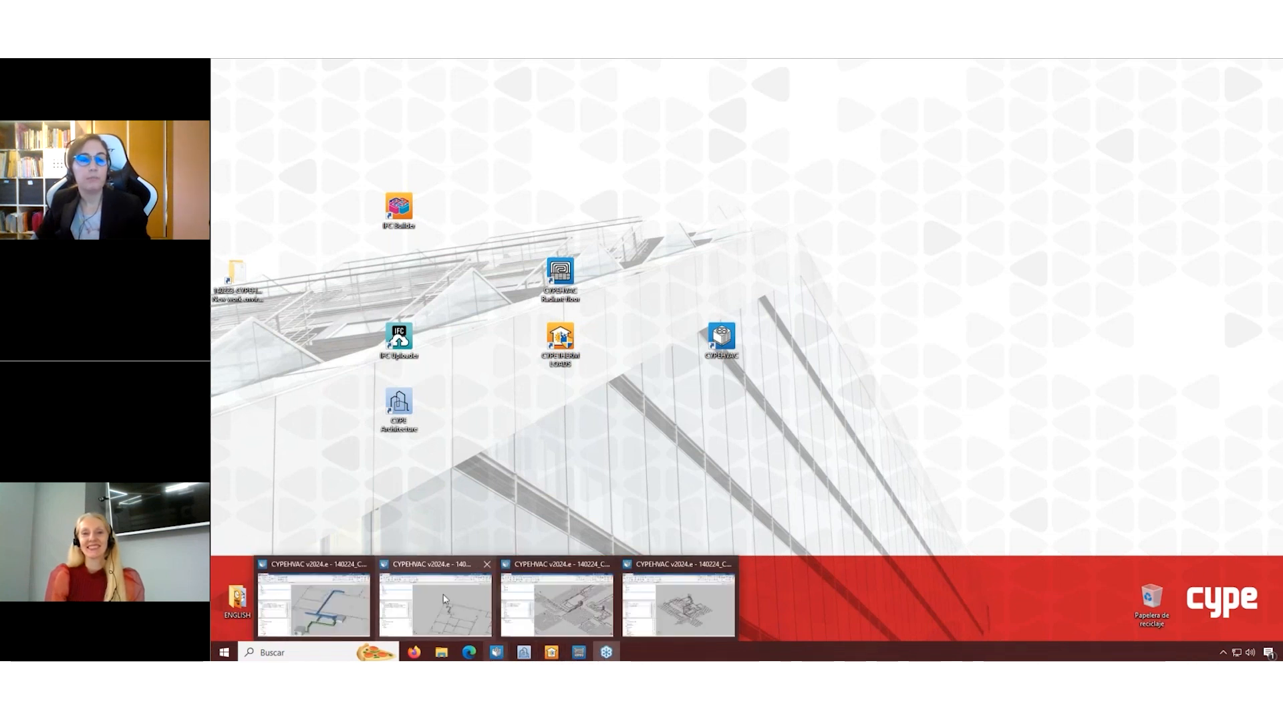
pyautogui.click(444, 571)
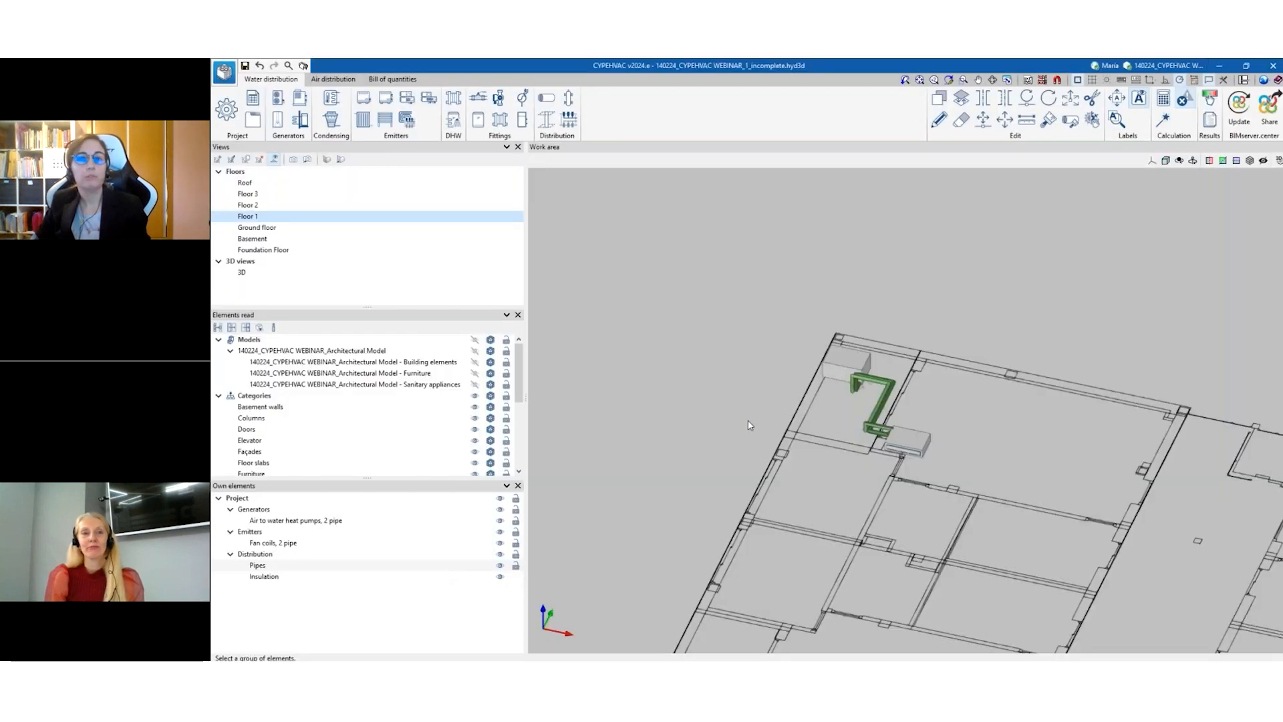
pyautogui.click(1220, 66)
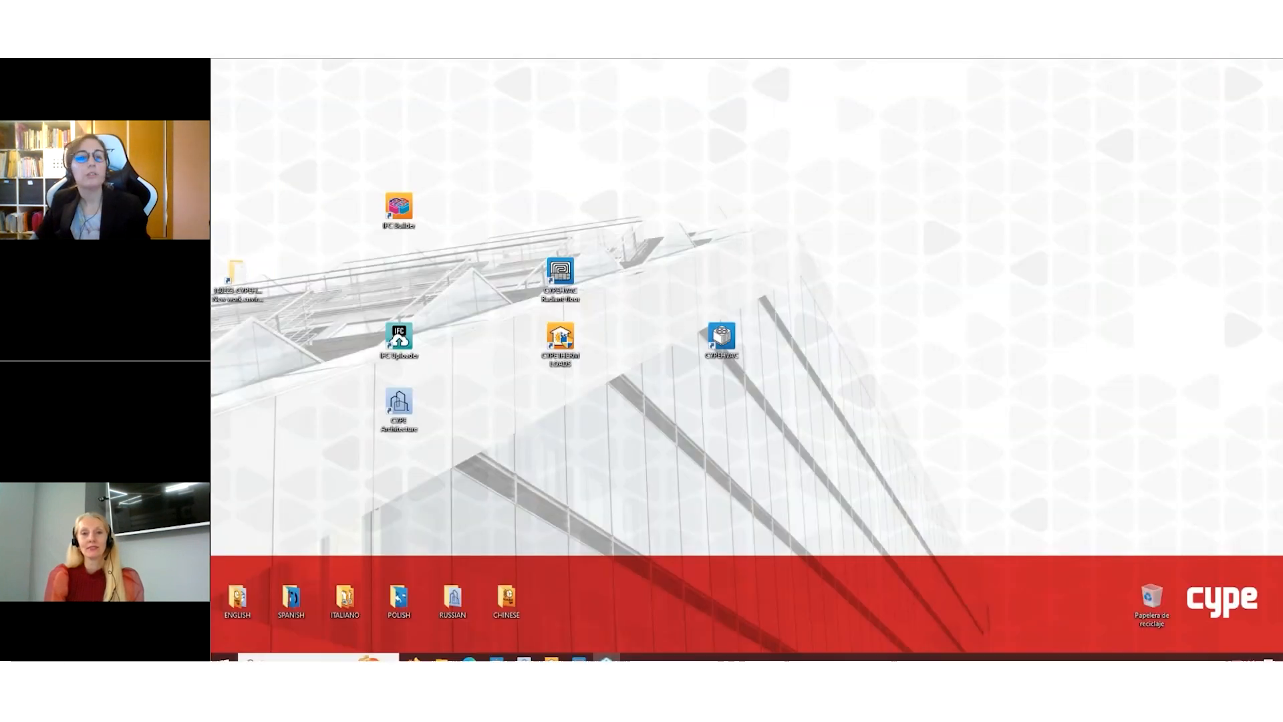
pyautogui.moveTo(496, 651)
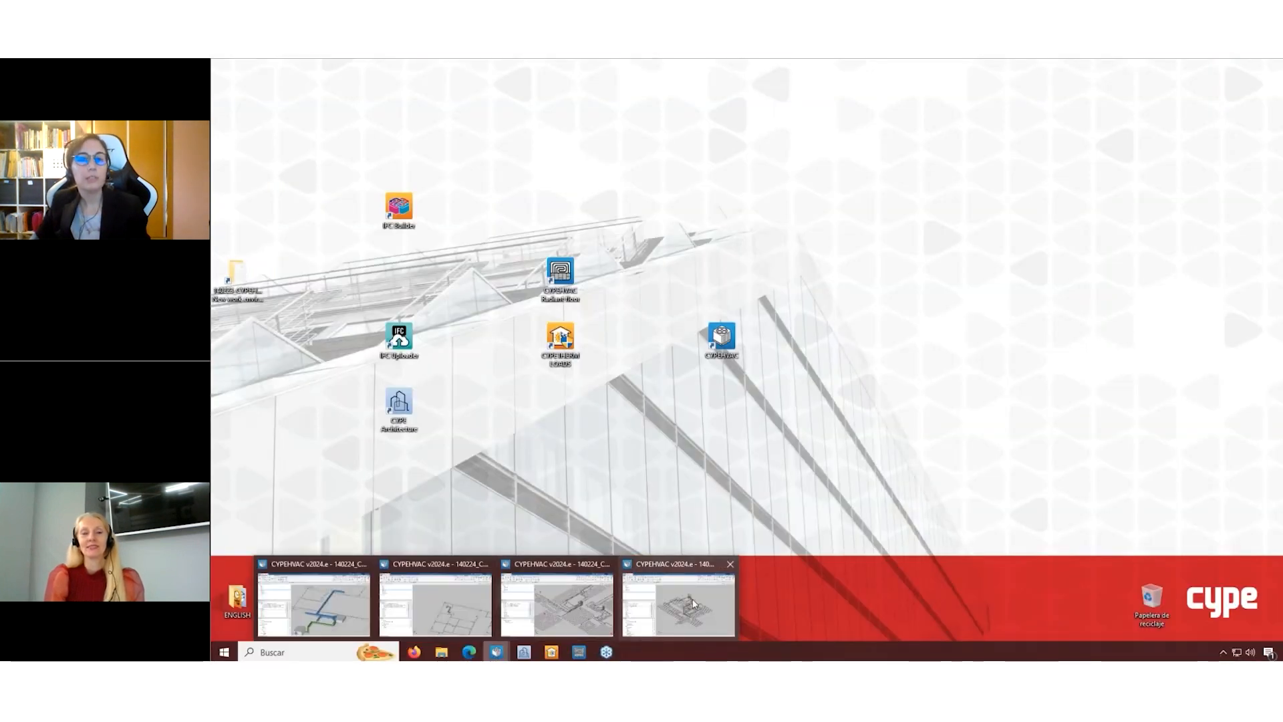
pyautogui.moveTo(693, 604)
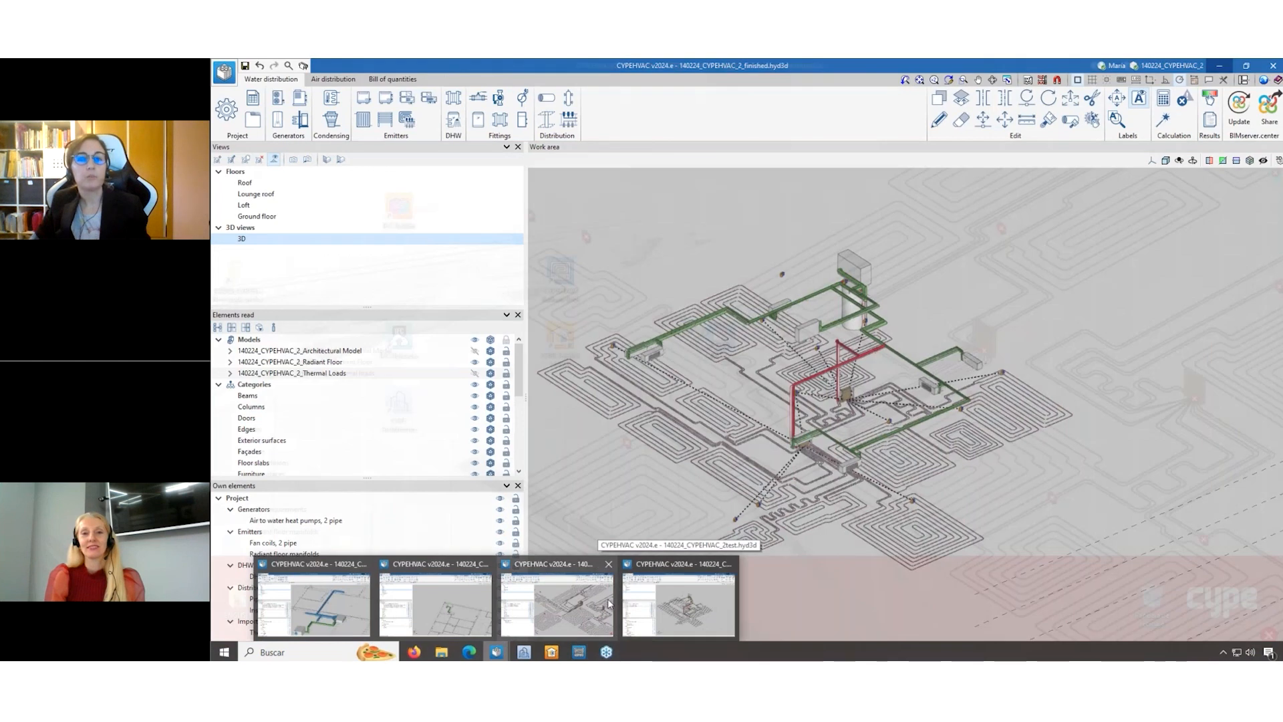
pyautogui.click(611, 603)
pyautogui.scroll(-1, 770, 565)
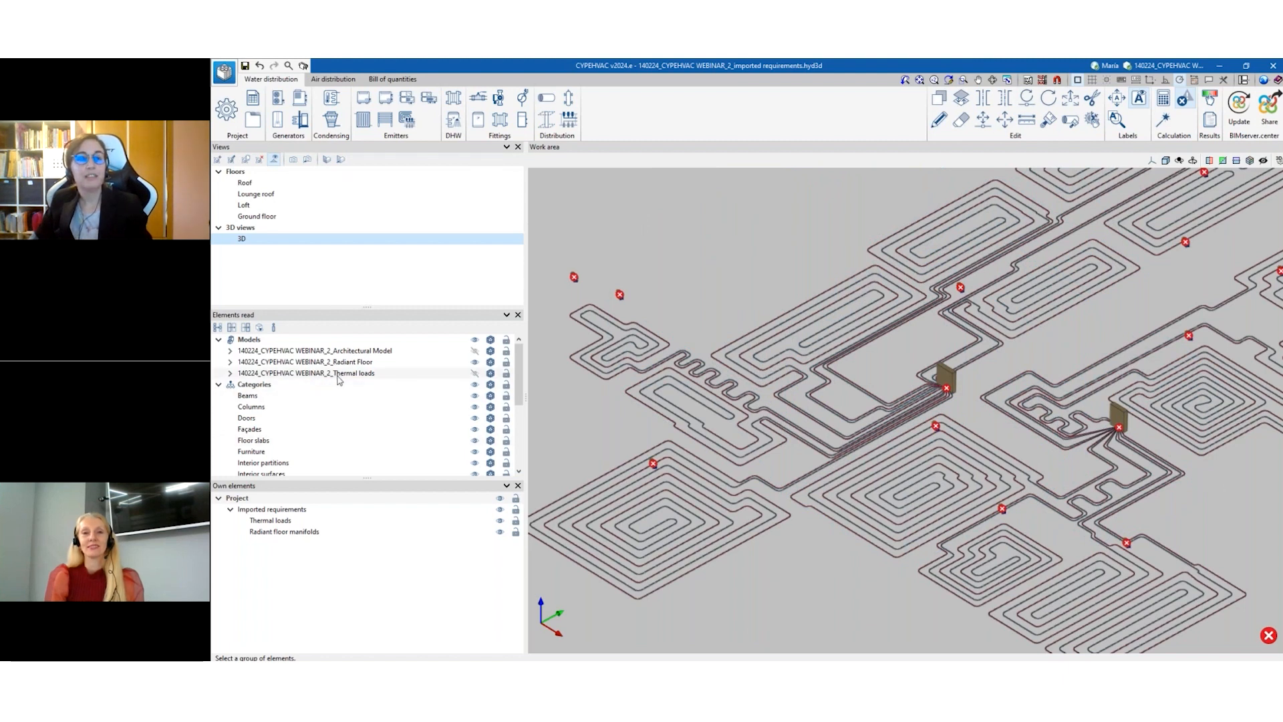
# Compare the imported Radiant Floor and Thermal loads models by toggling their visibility, leaving only the radiant floor model displayed.
pyautogui.click(474, 361)
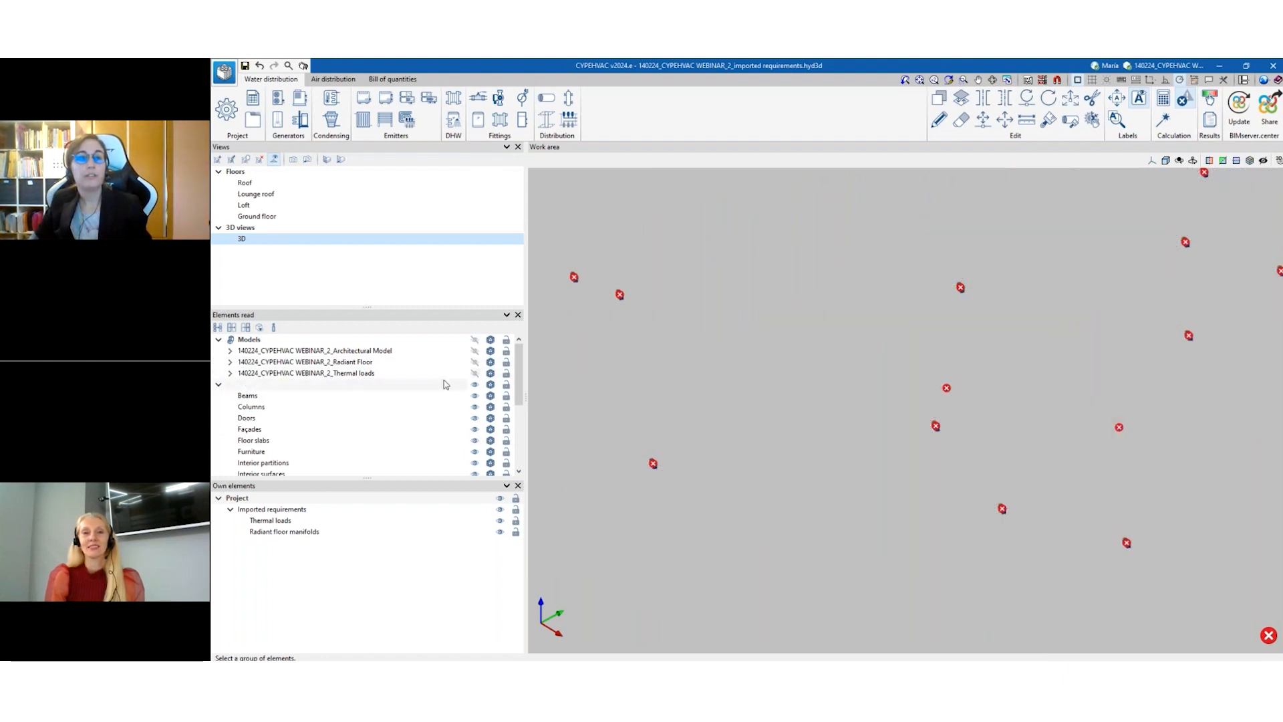
pyautogui.click(474, 376)
pyautogui.click(474, 376)
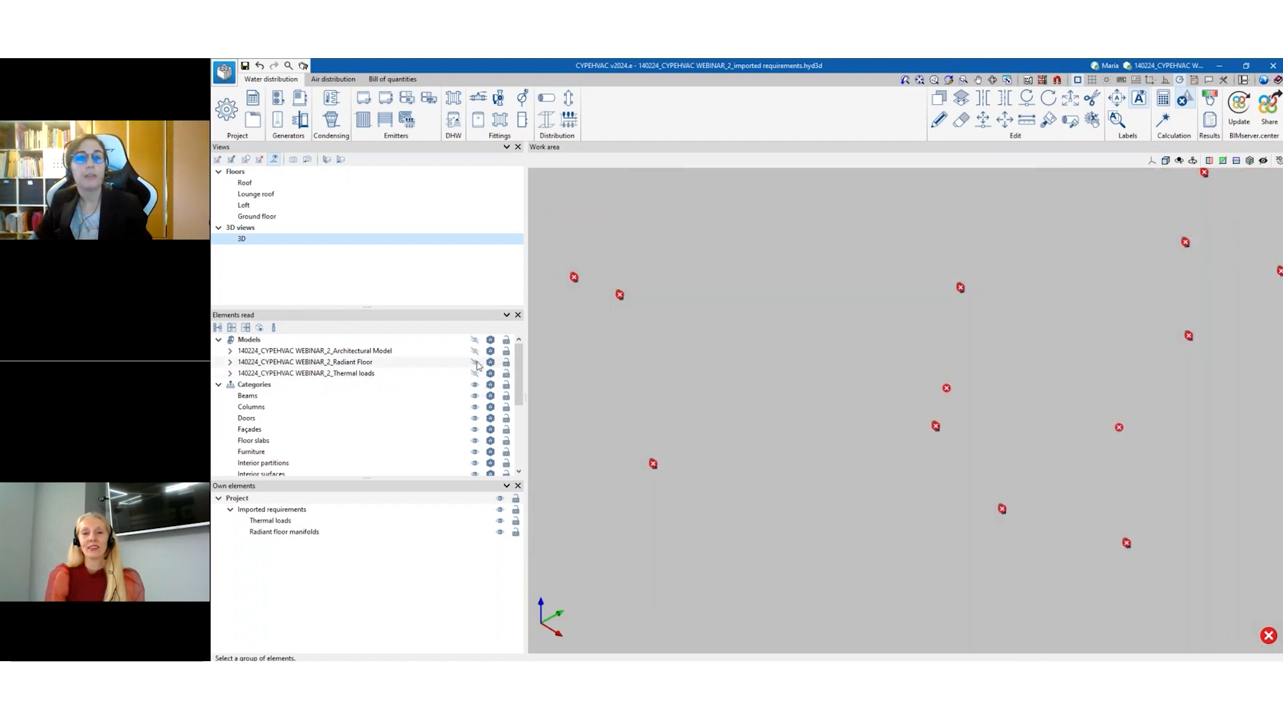
pyautogui.click(474, 362)
pyautogui.click(474, 373)
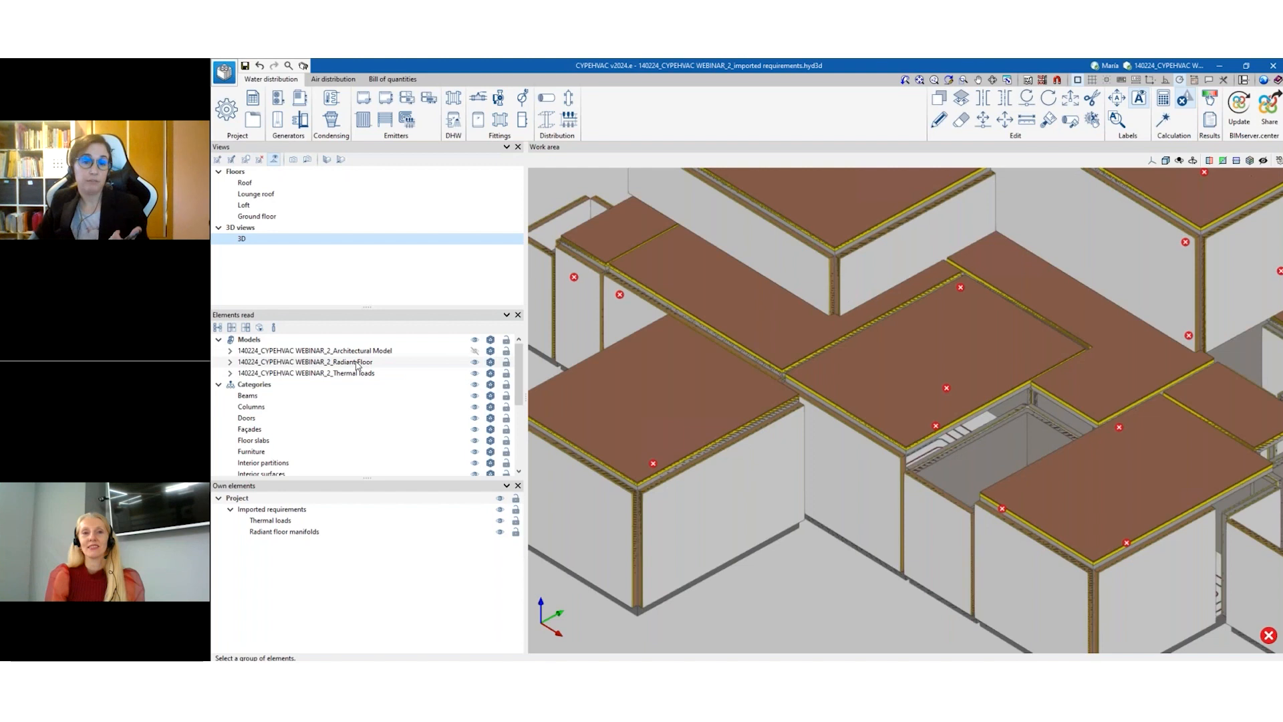
pyautogui.click(475, 374)
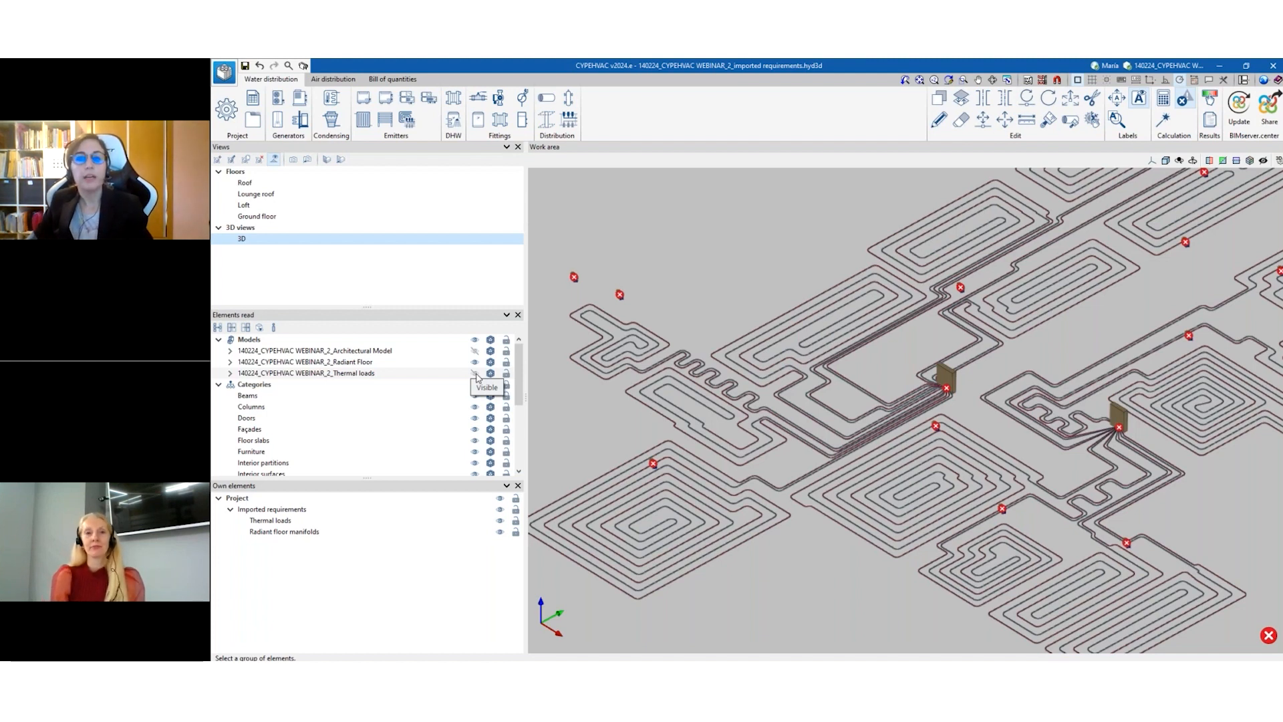
# Switch to CYPEHVAC Radiant floor and look over the ground floor circuit layout of the 140224_CYPEHVAC WEBINAR_2 project.
pyautogui.click(1219, 67)
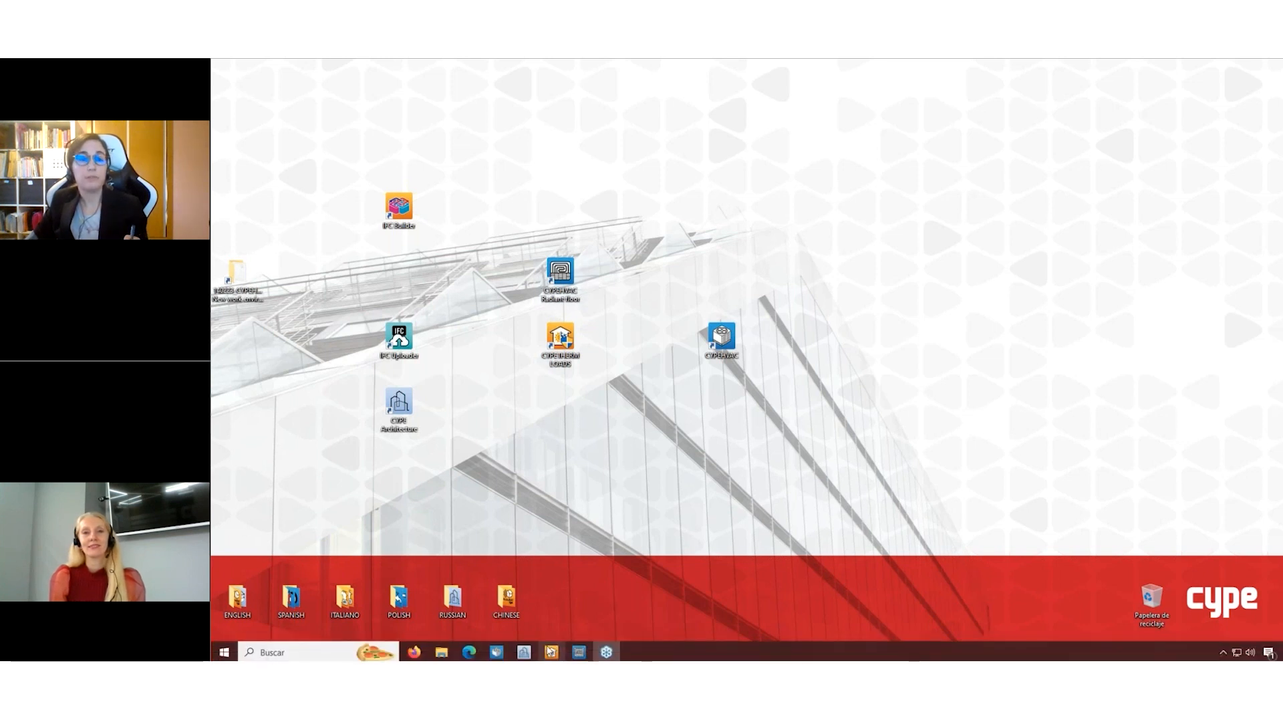
pyautogui.click(569, 650)
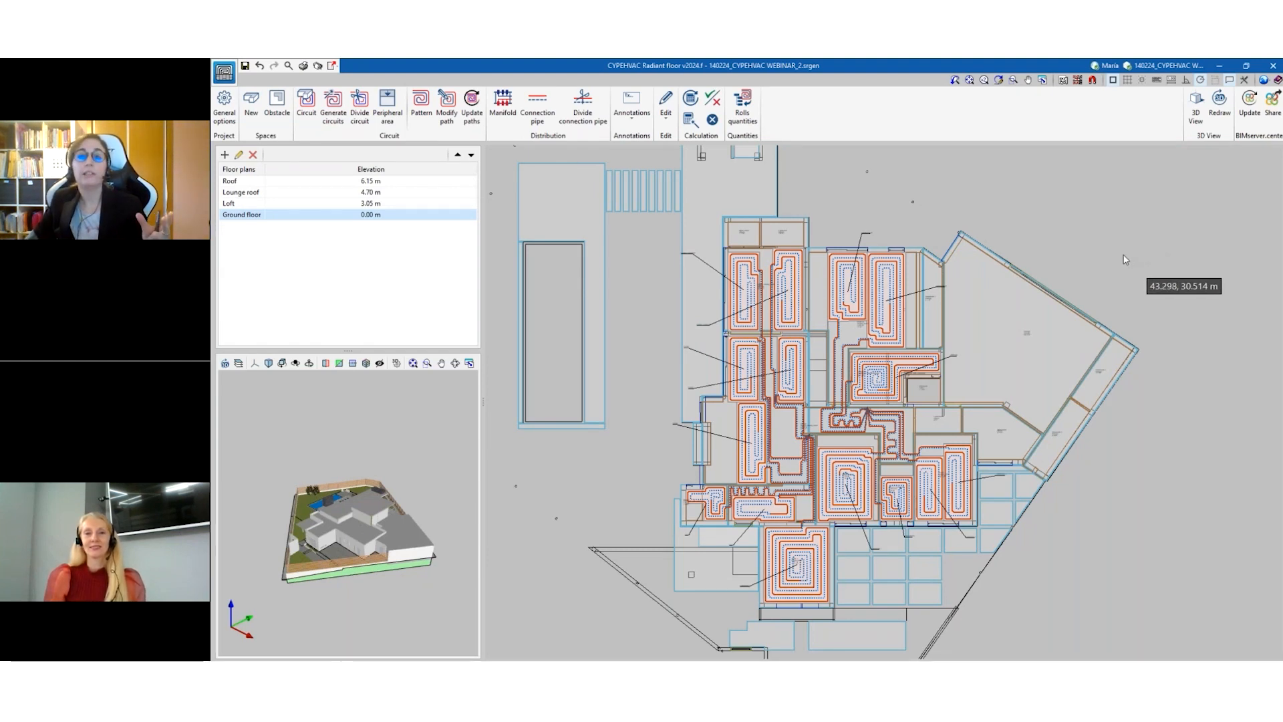
pyautogui.scroll(1, 1124, 260)
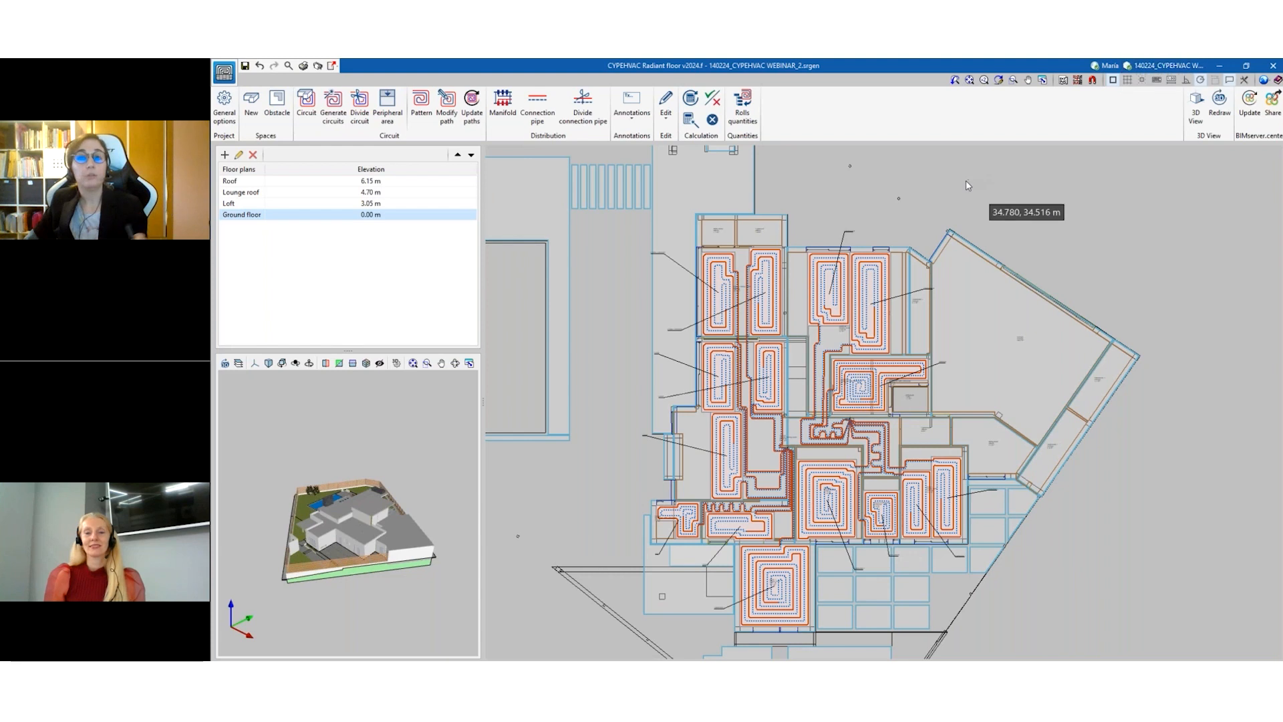
pyautogui.scroll(1, 638, 479)
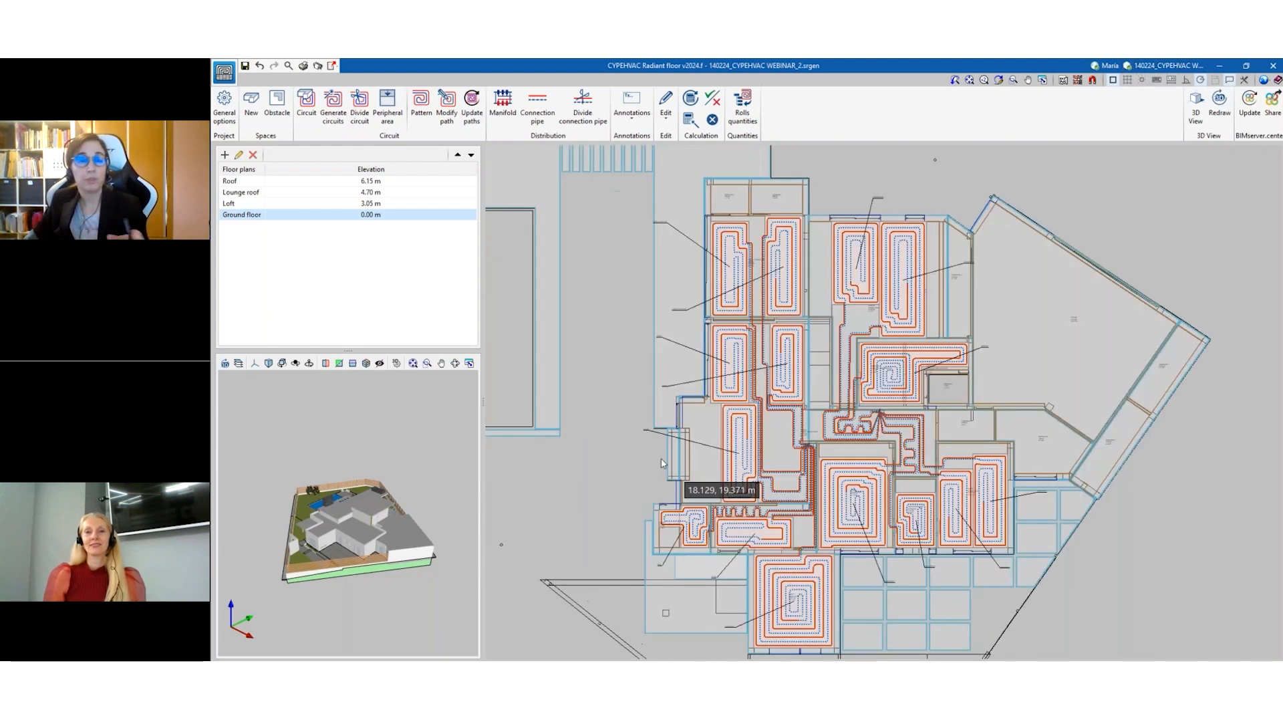
pyautogui.scroll(-1, 653, 473)
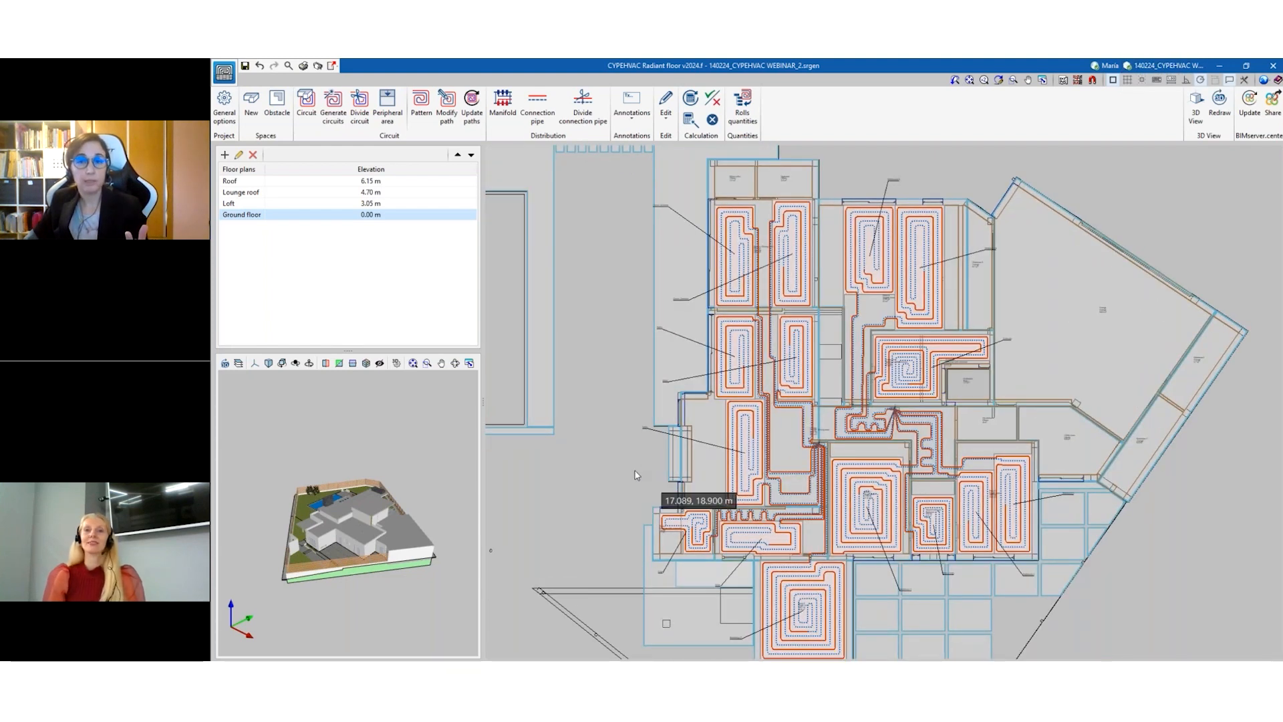
pyautogui.scroll(-1, 638, 476)
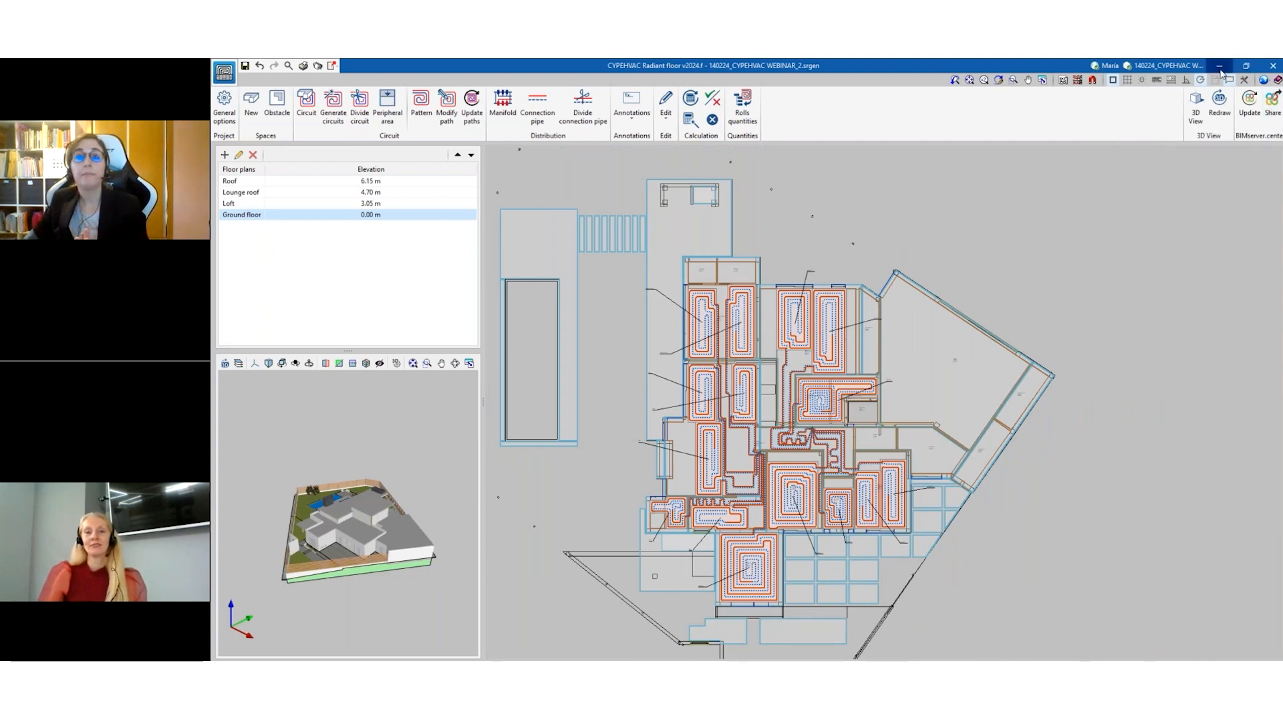
# Examine the manifold beside the Lounge-Dining room and the circuit pipes connected to it.
pyautogui.scroll(4, 776, 461)
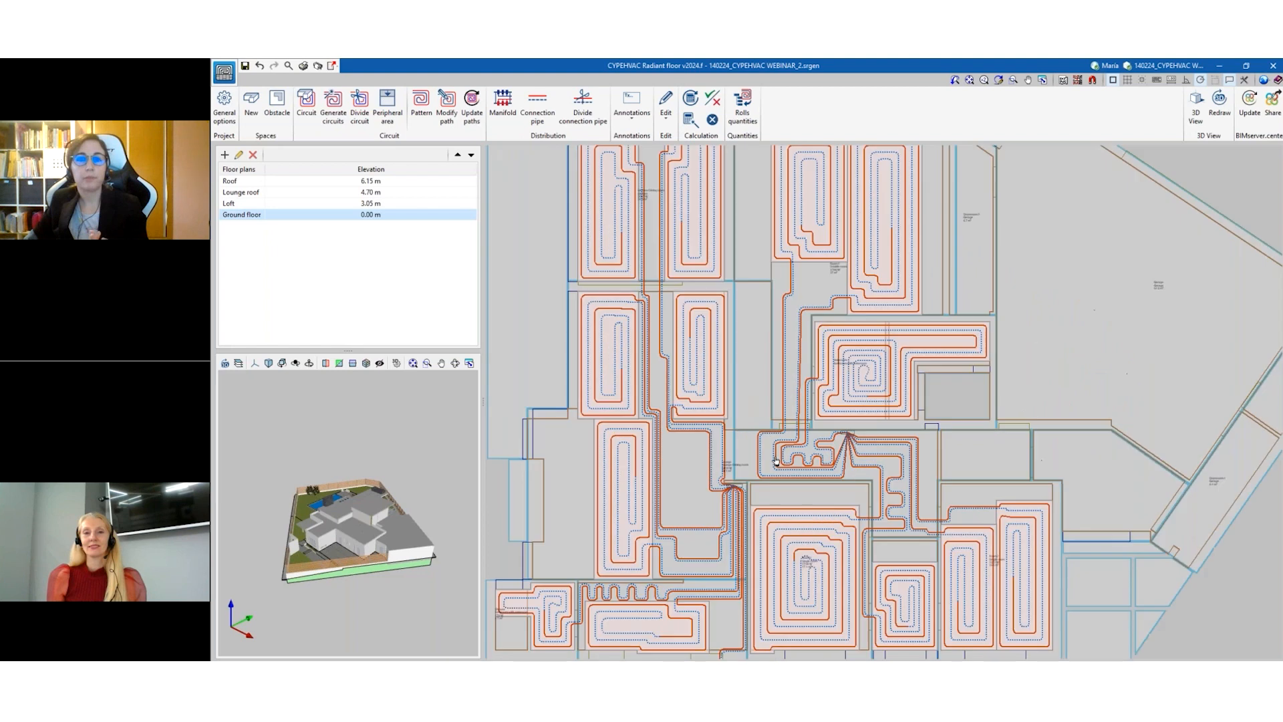
pyautogui.scroll(5, 736, 481)
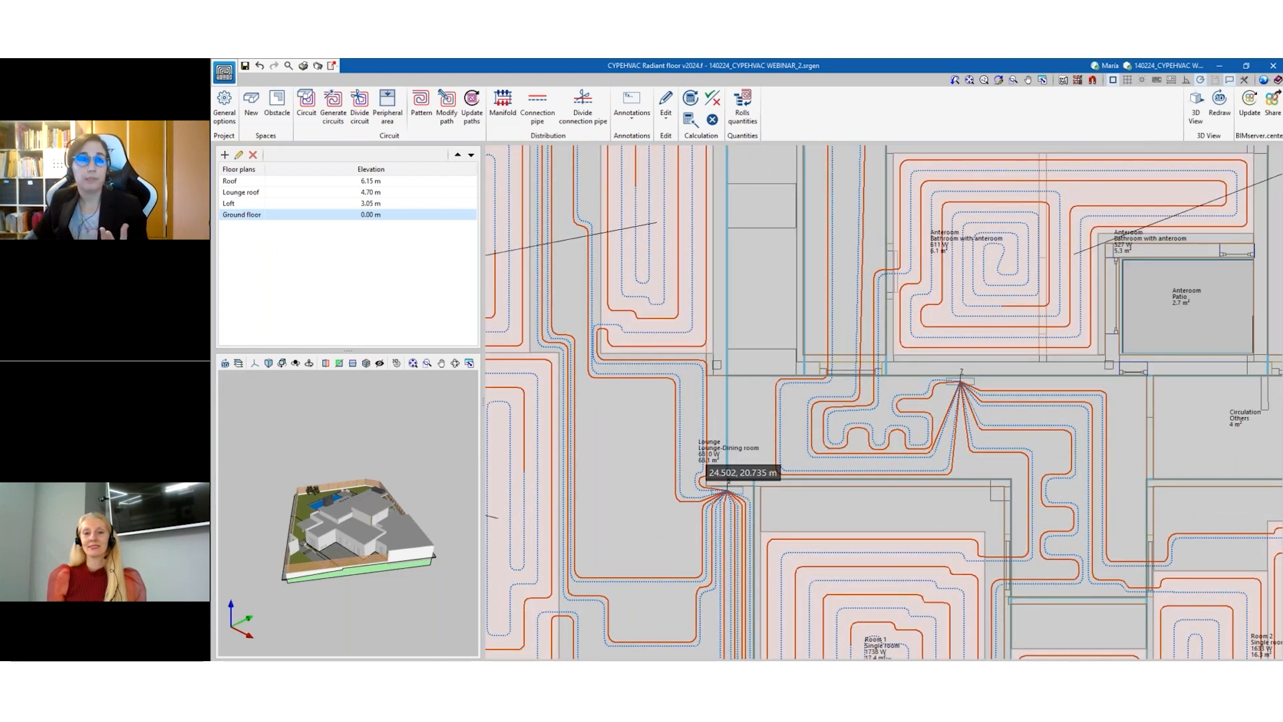
pyautogui.scroll(-1, 667, 456)
pyautogui.scroll(-1, 786, 424)
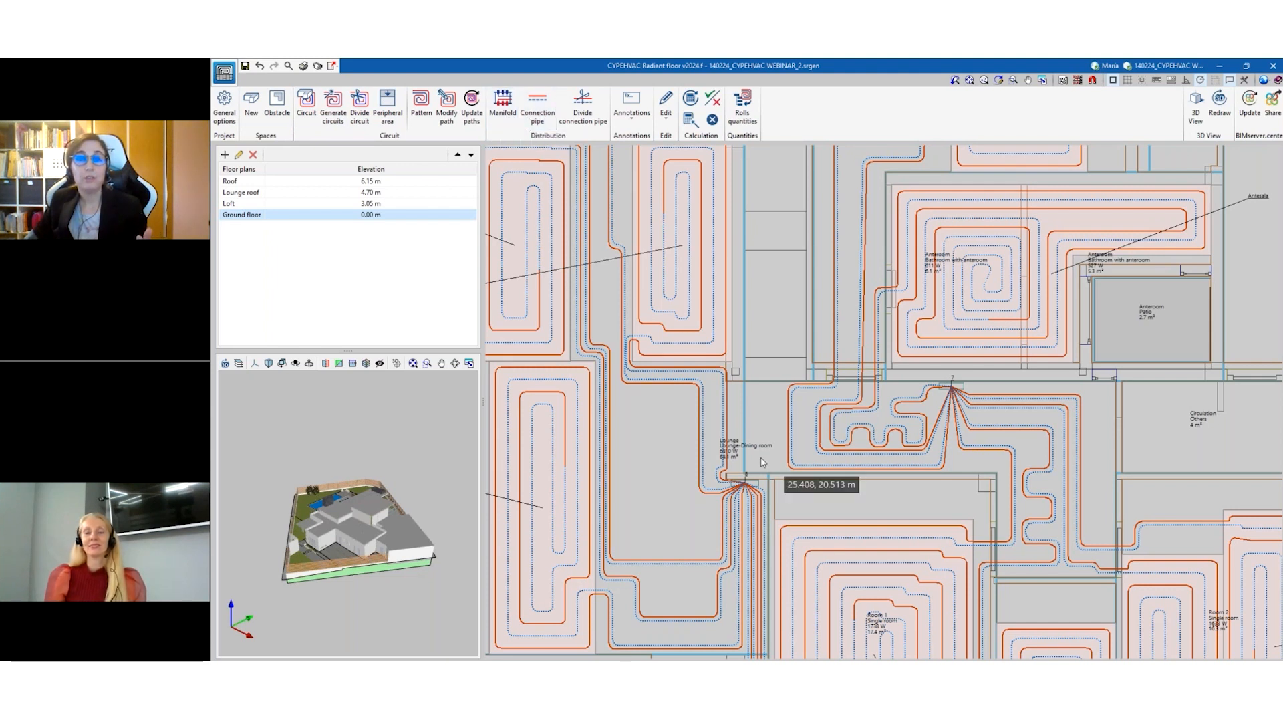
pyautogui.scroll(5, 742, 501)
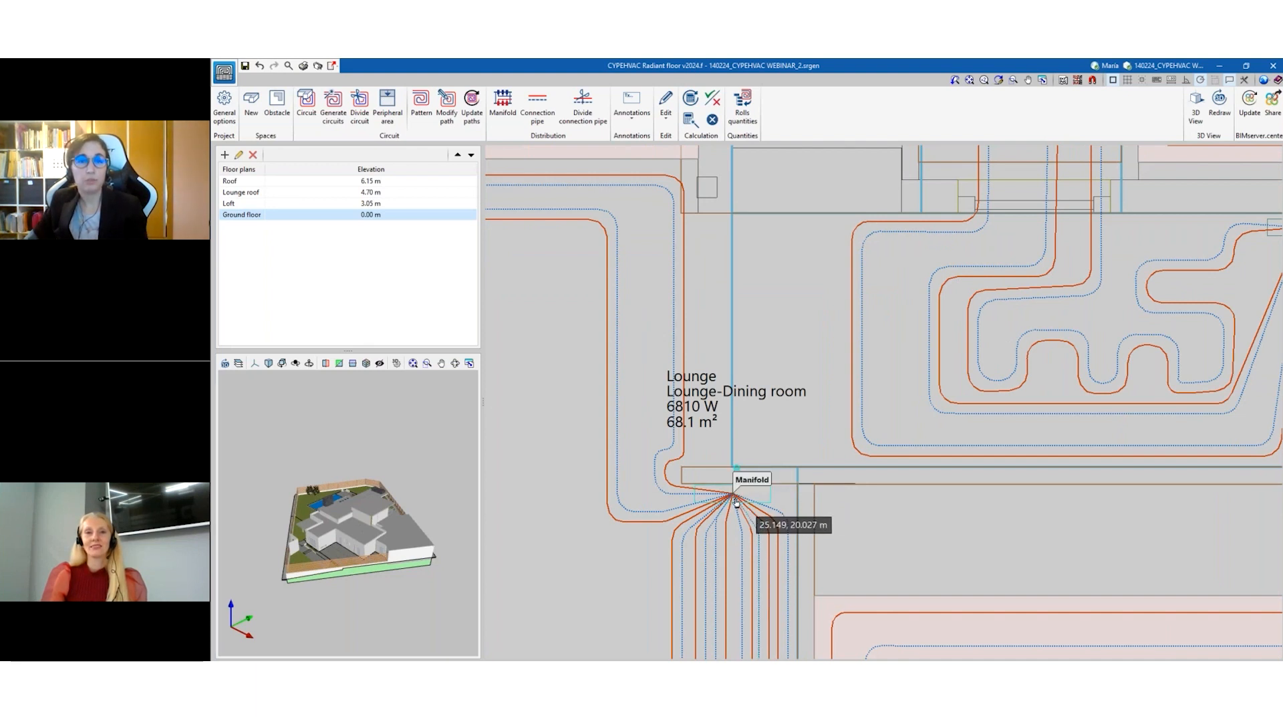
pyautogui.scroll(-2, 737, 503)
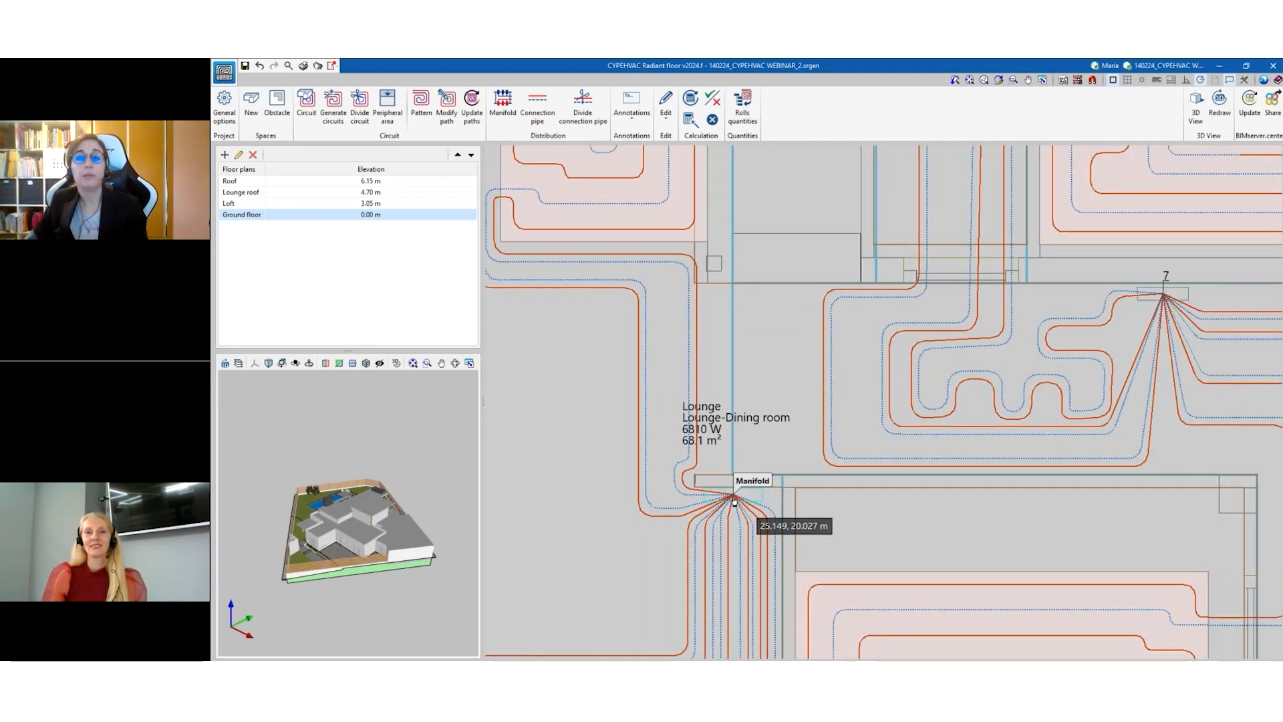
pyautogui.scroll(-3, 734, 502)
pyautogui.scroll(-1, 732, 503)
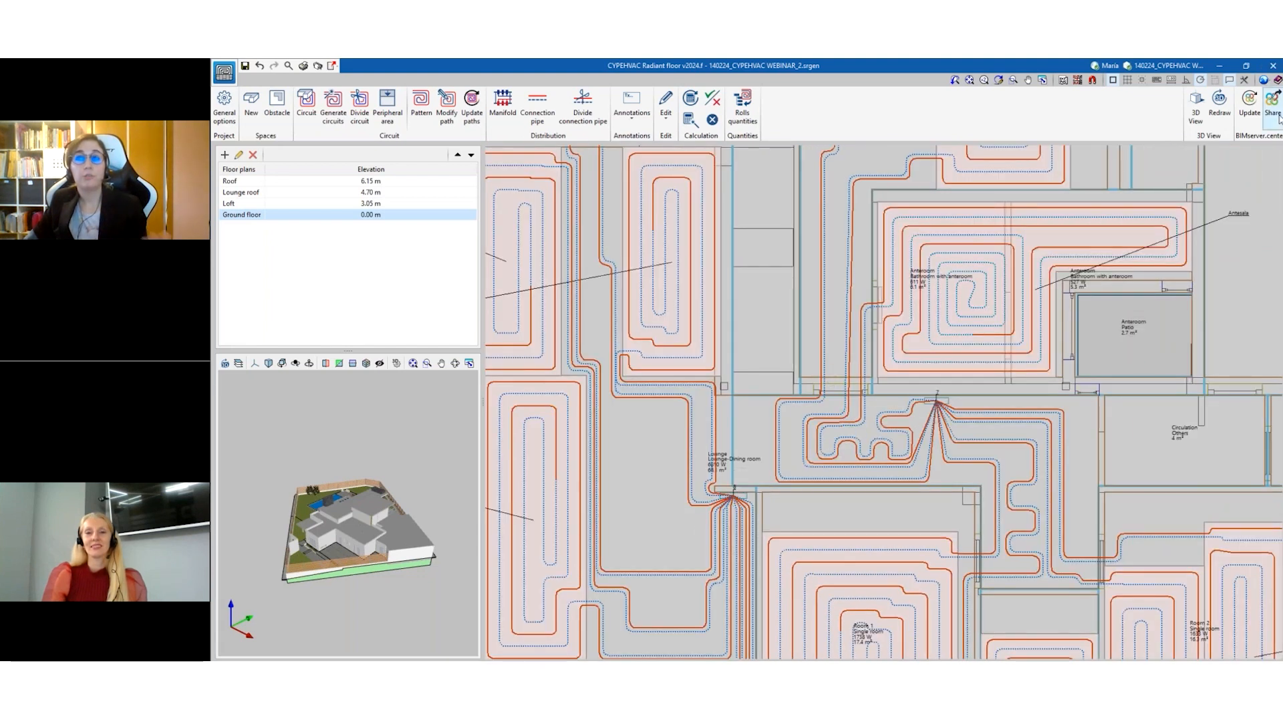
# Switch back to CYPEHVAC with the 140224_CYPEHVAC WEBINAR_2_imported requirements project.
pyautogui.click(1220, 65)
pyautogui.moveTo(577, 658)
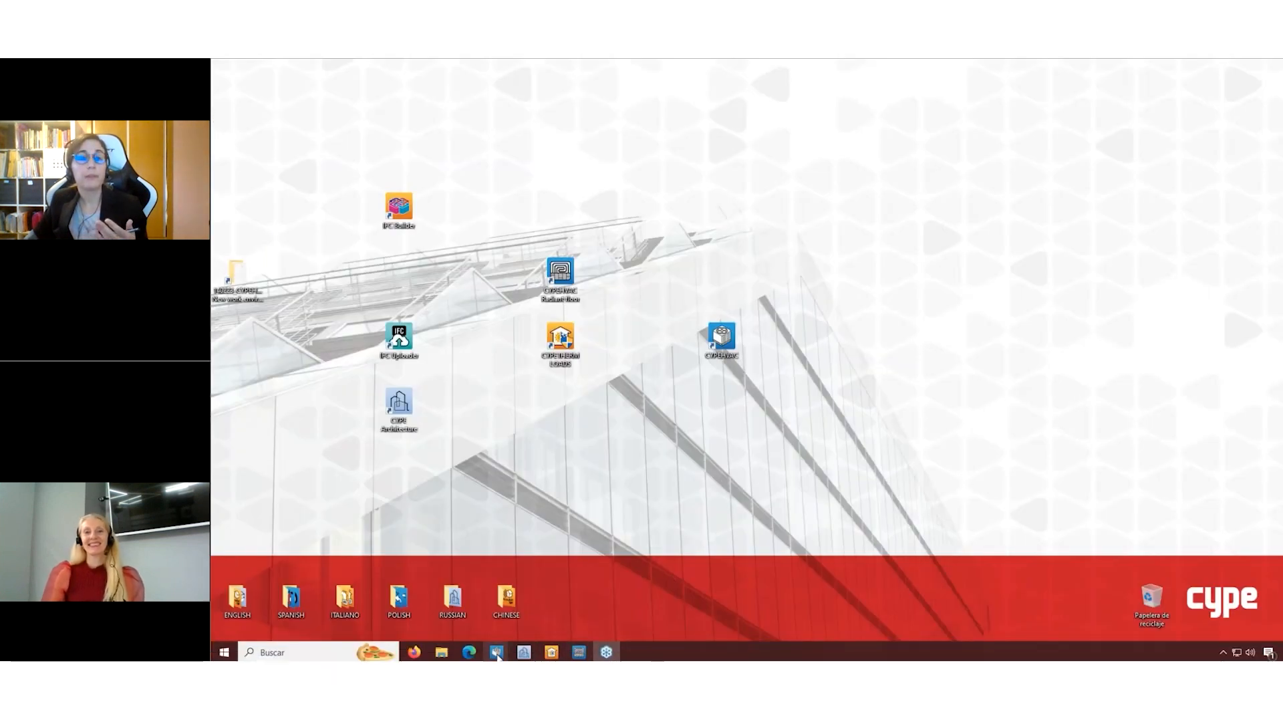
pyautogui.moveTo(497, 655)
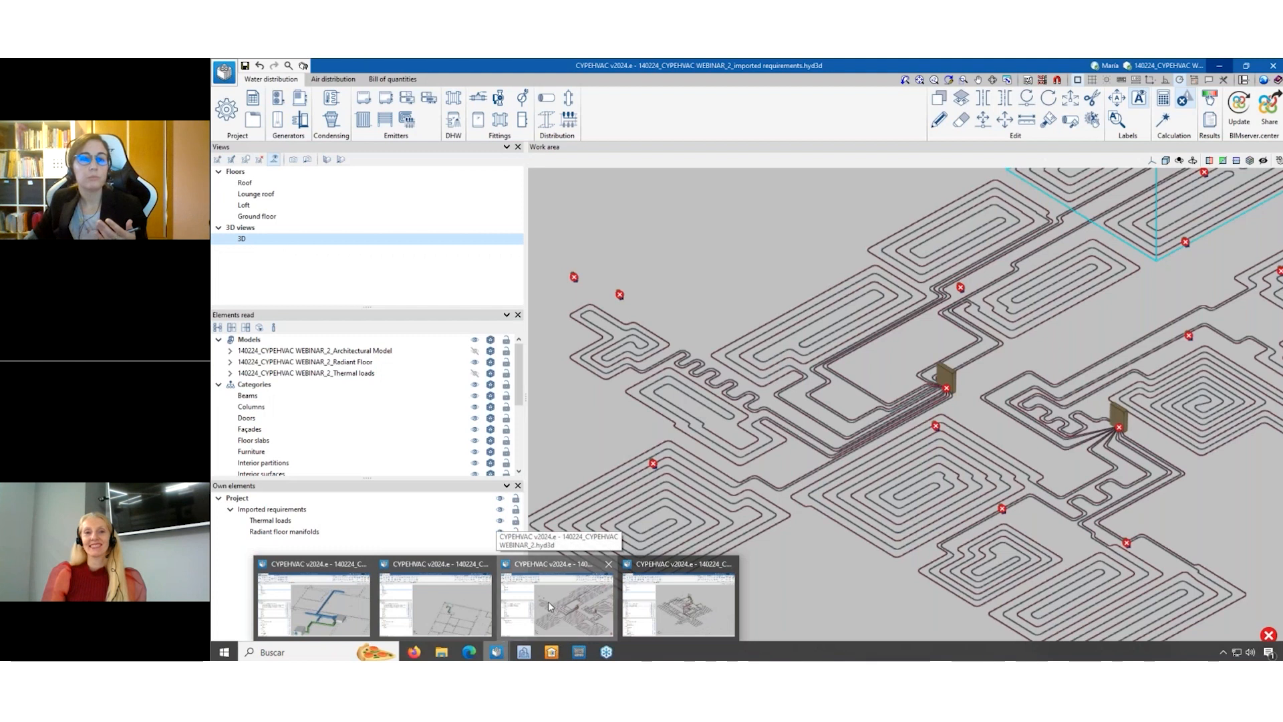
pyautogui.click(535, 605)
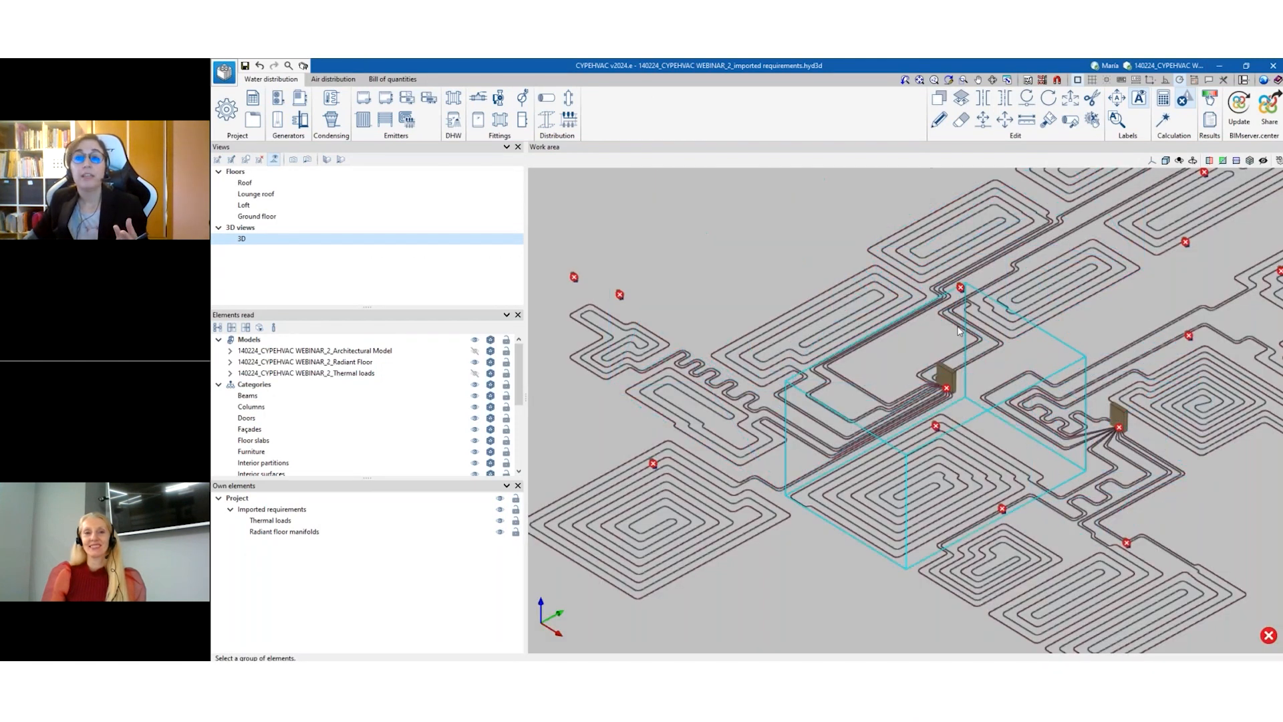
# Inspect the imported heating requirements attached to one of the radiant floor manifolds in the 3D view.
pyautogui.scroll(5, 976, 357)
pyautogui.moveTo(880, 454)
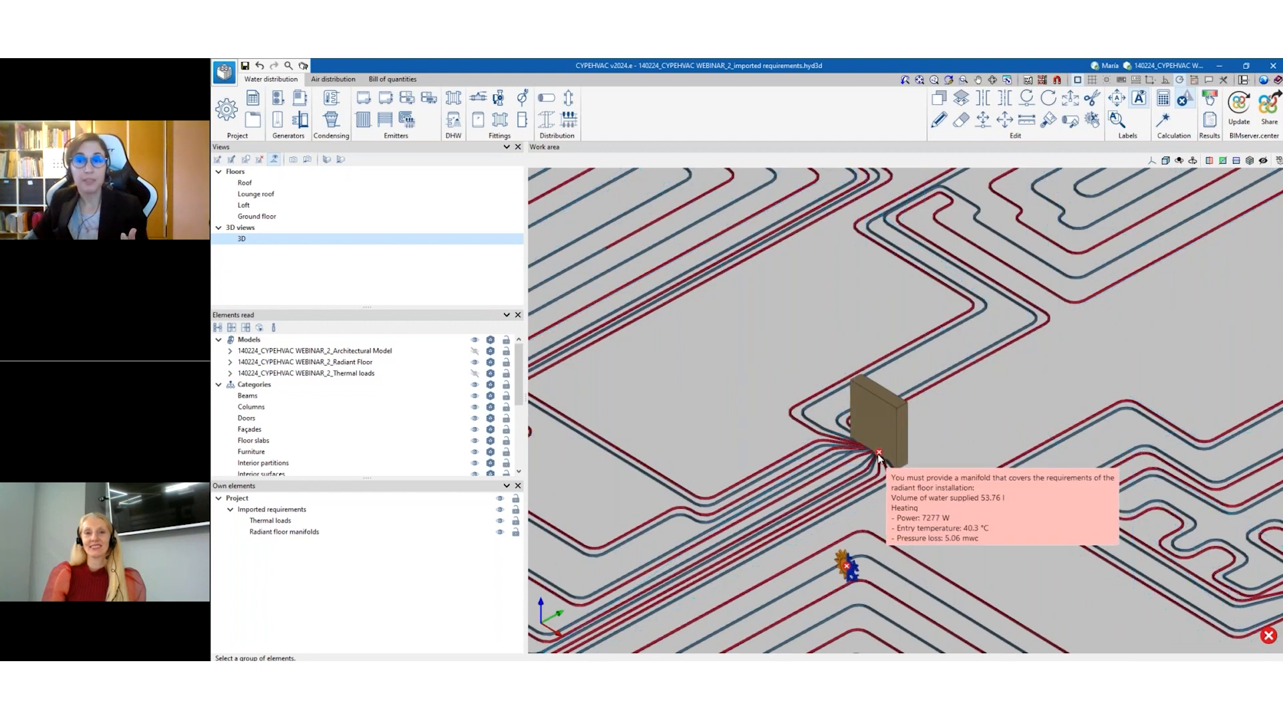
pyautogui.scroll(-1, 880, 455)
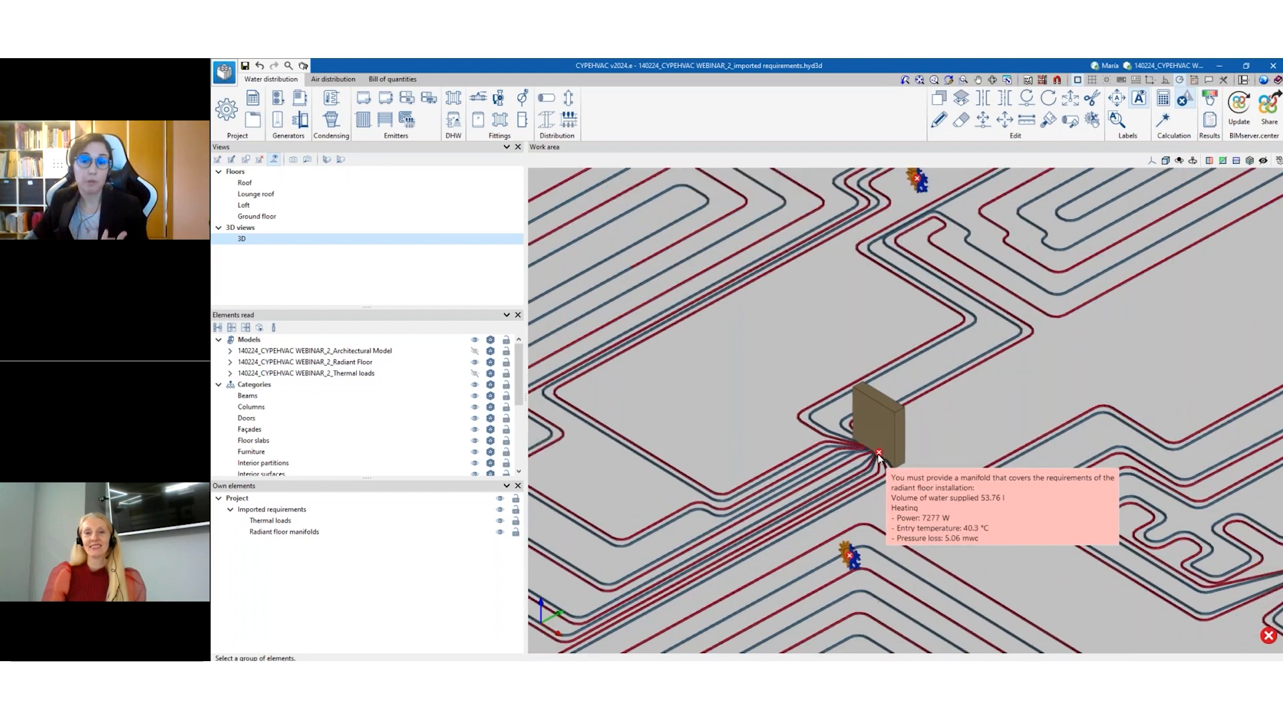
pyautogui.scroll(-2, 880, 456)
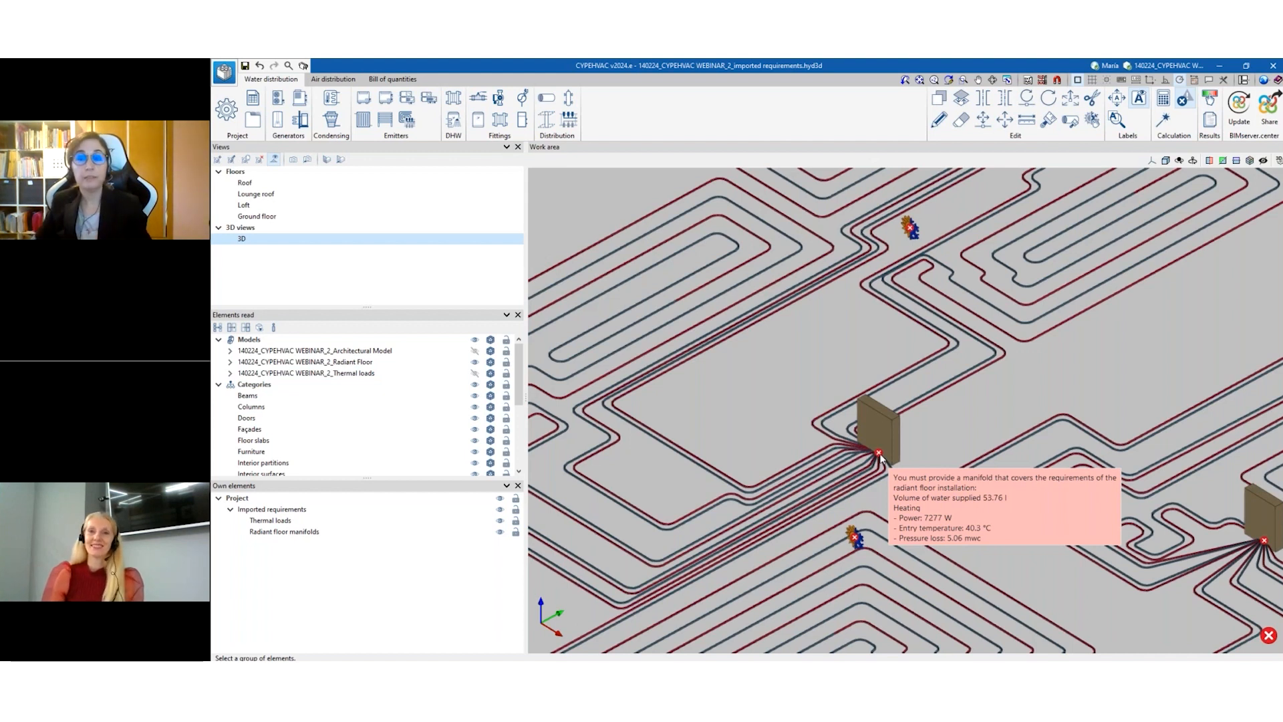
pyautogui.scroll(-5, 881, 457)
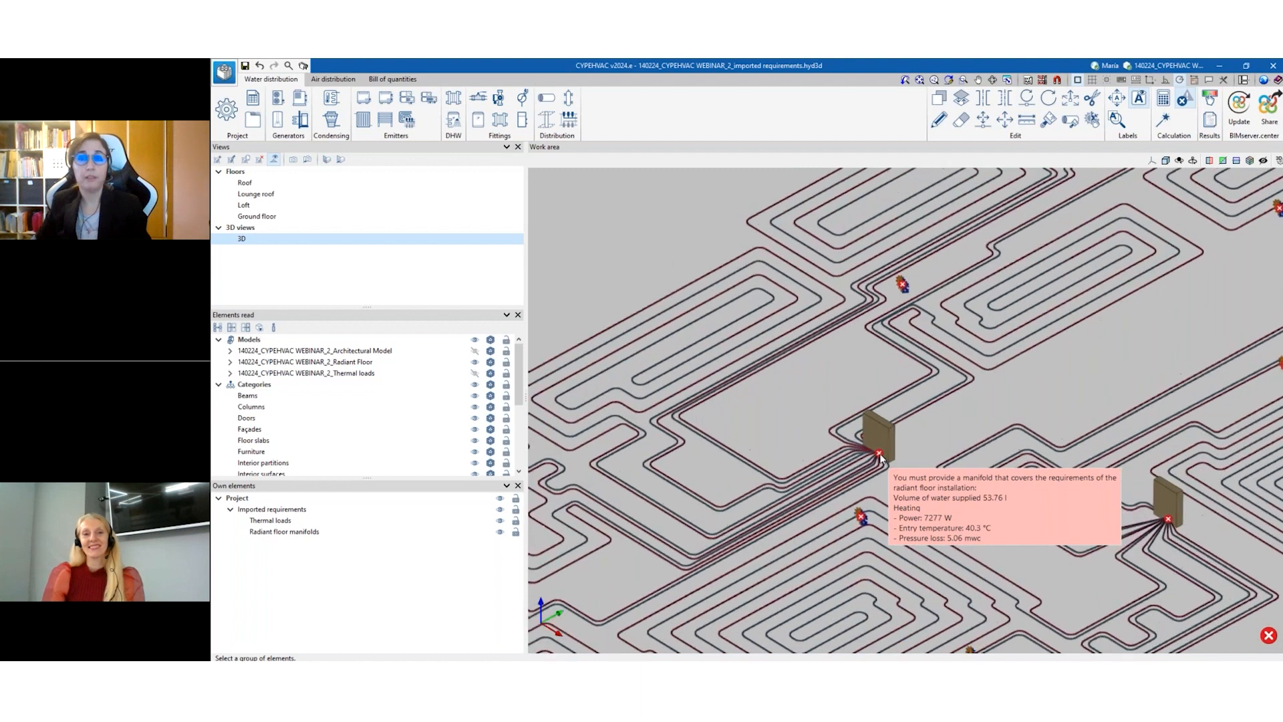
# Locate the Radiant floor manifold tool among the emitters and minimise the project window.
pyautogui.scroll(1, 881, 457)
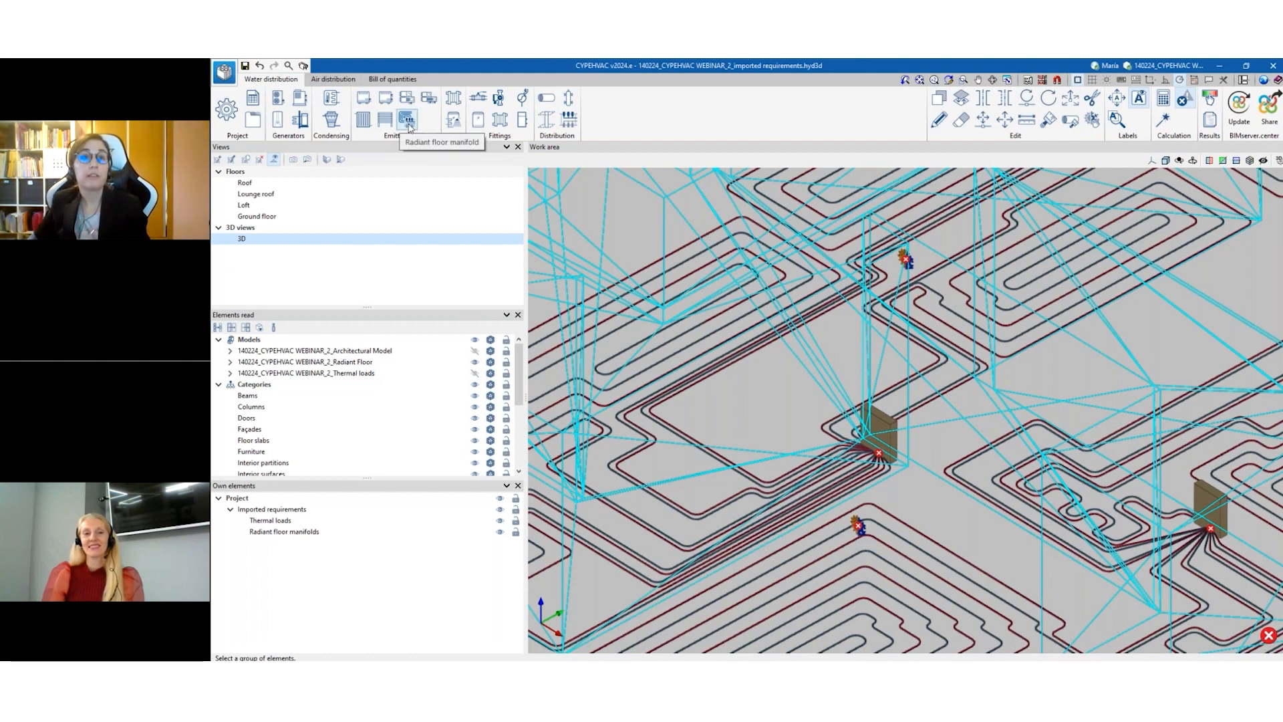
pyautogui.click(410, 129)
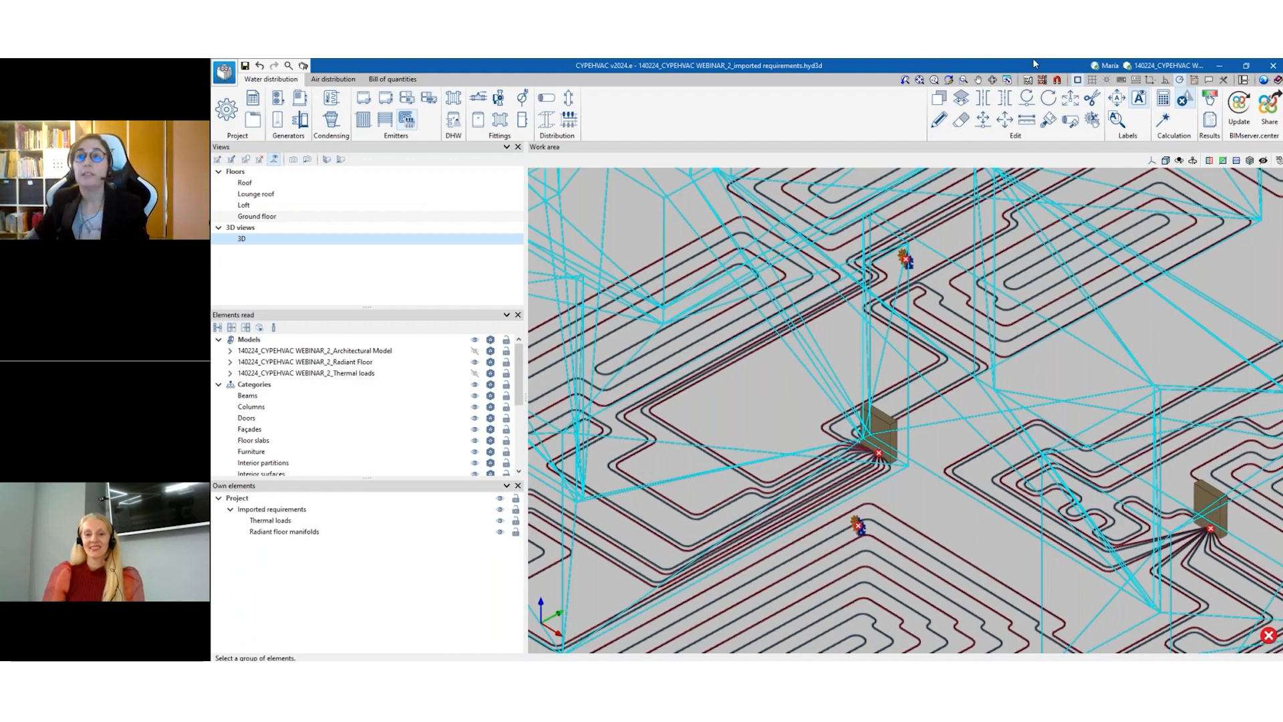
pyautogui.click(1220, 66)
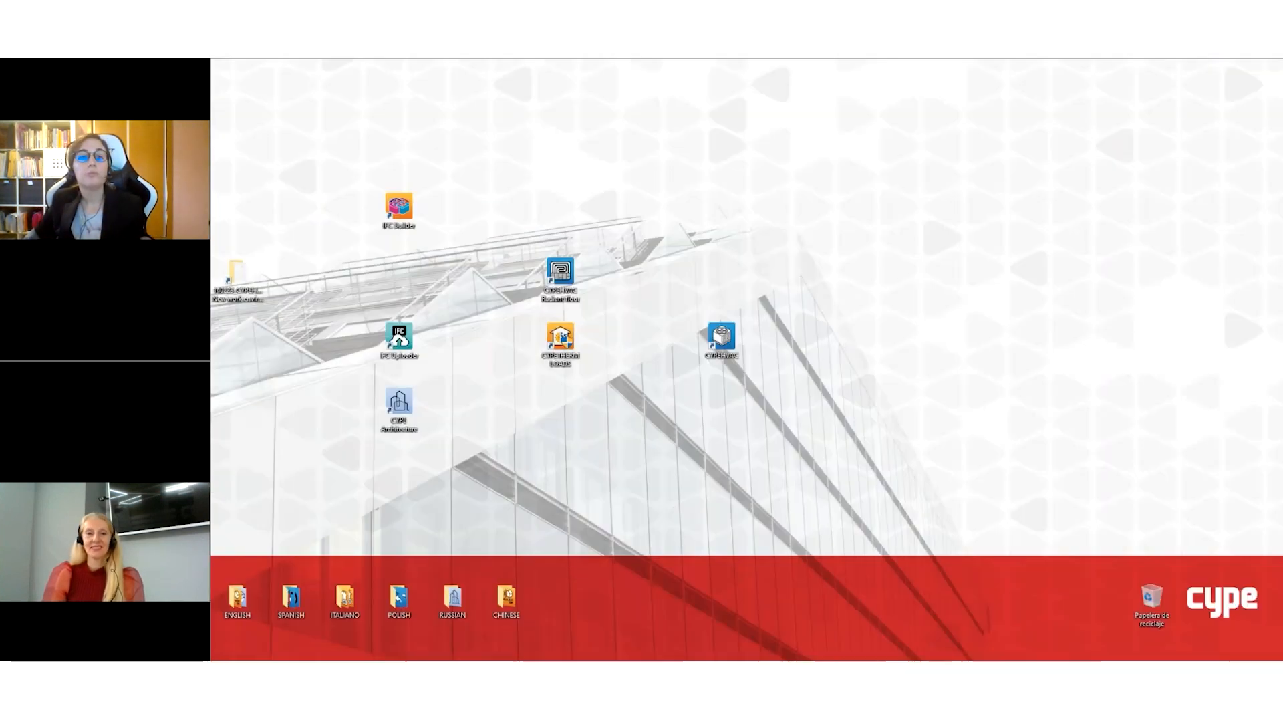
# Minimise the CYPEHVAC Radiant floor project and switch to the 140224_CYPEHVAC_2_finished project in CYPEHVAC.
pyautogui.click(579, 652)
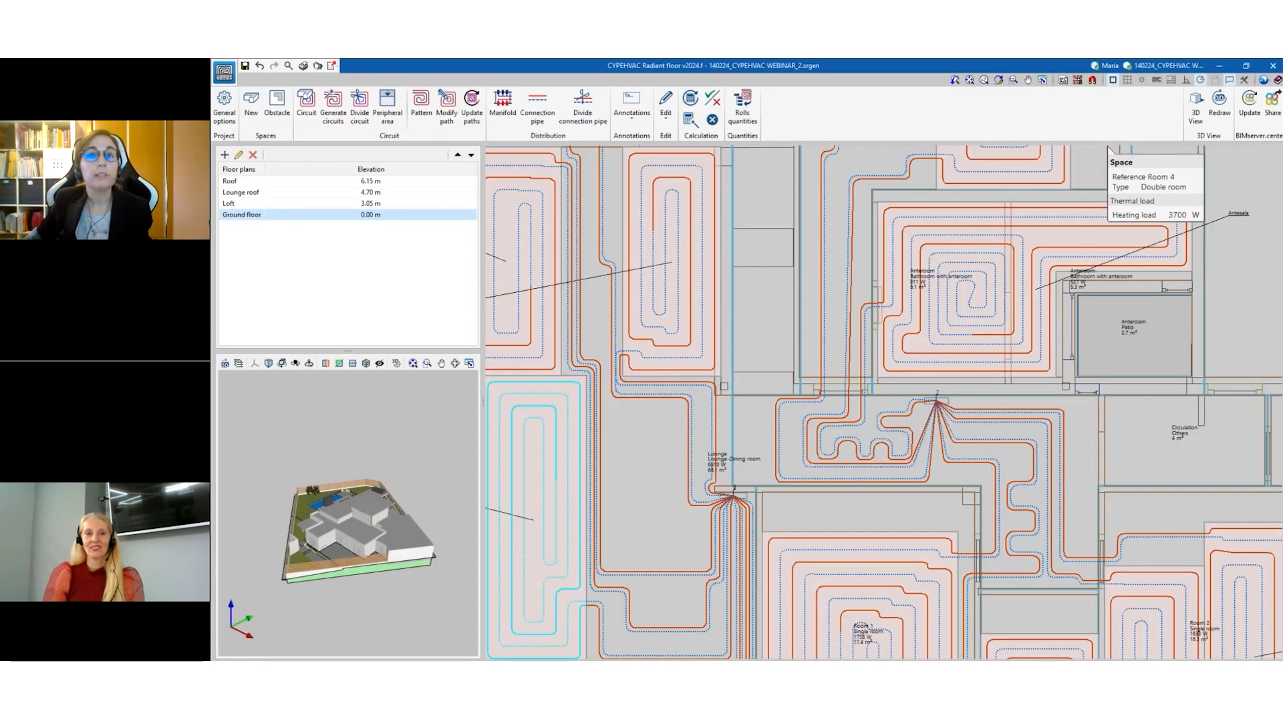
pyautogui.click(1220, 66)
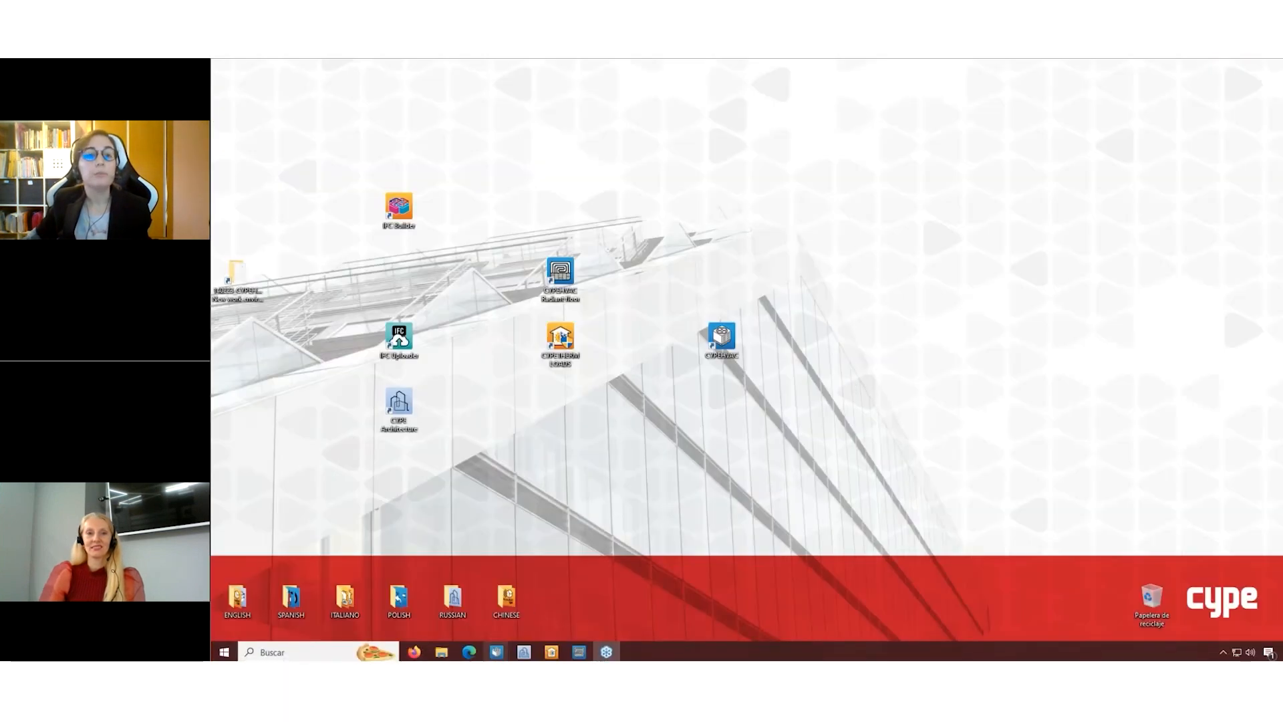
pyautogui.moveTo(503, 657)
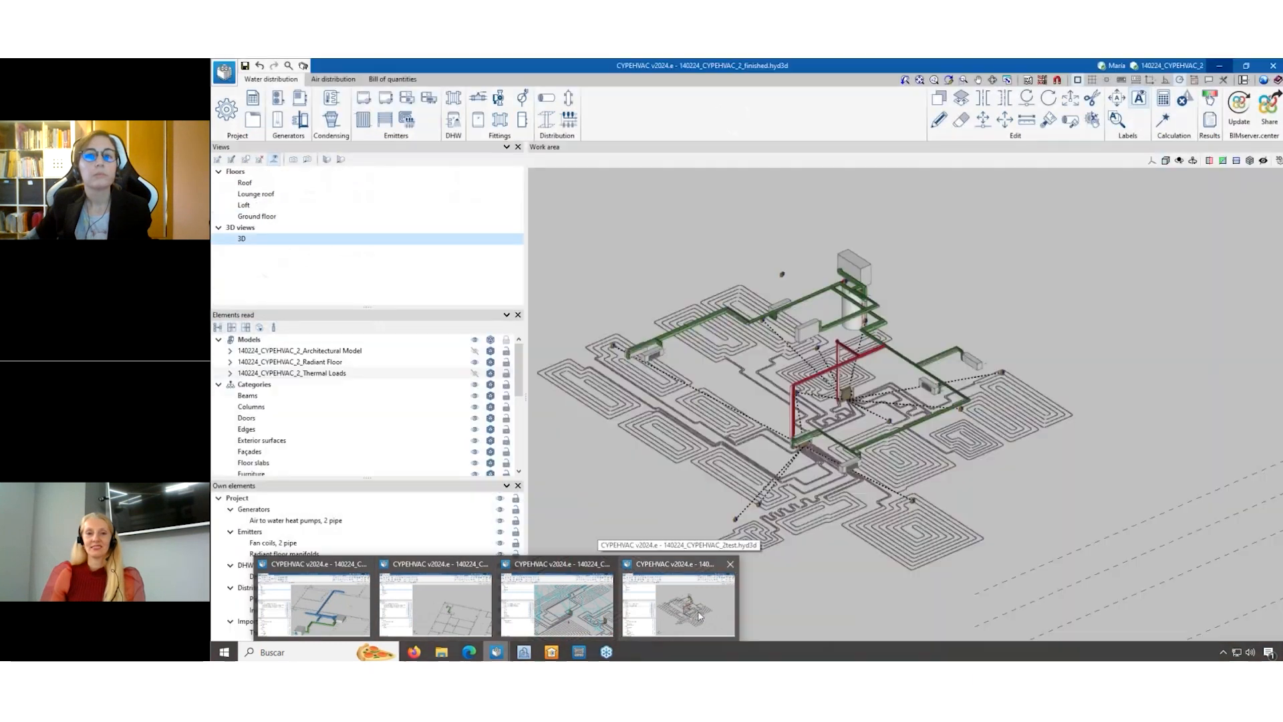
pyautogui.click(713, 617)
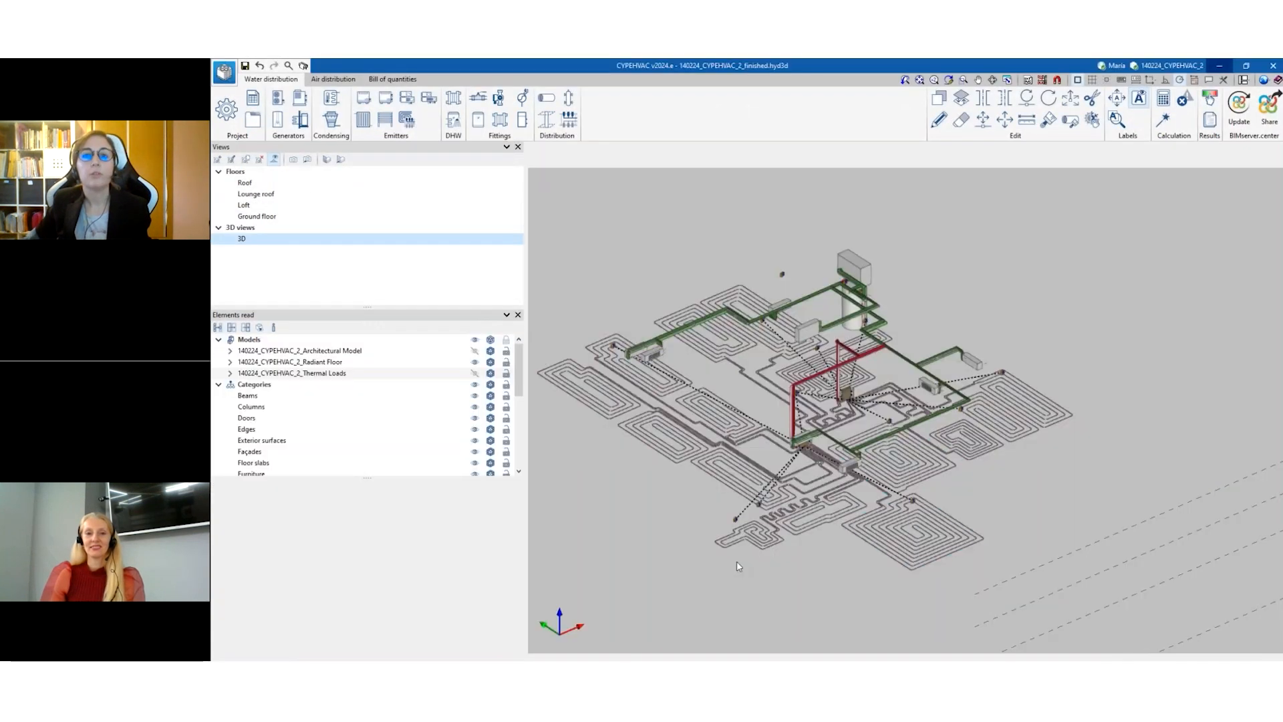
# Hide the imported 140224_CYPEHVAC_2_Radiant Floor model around the radiant floor manifold in the 3D view.
pyautogui.scroll(5, 850, 442)
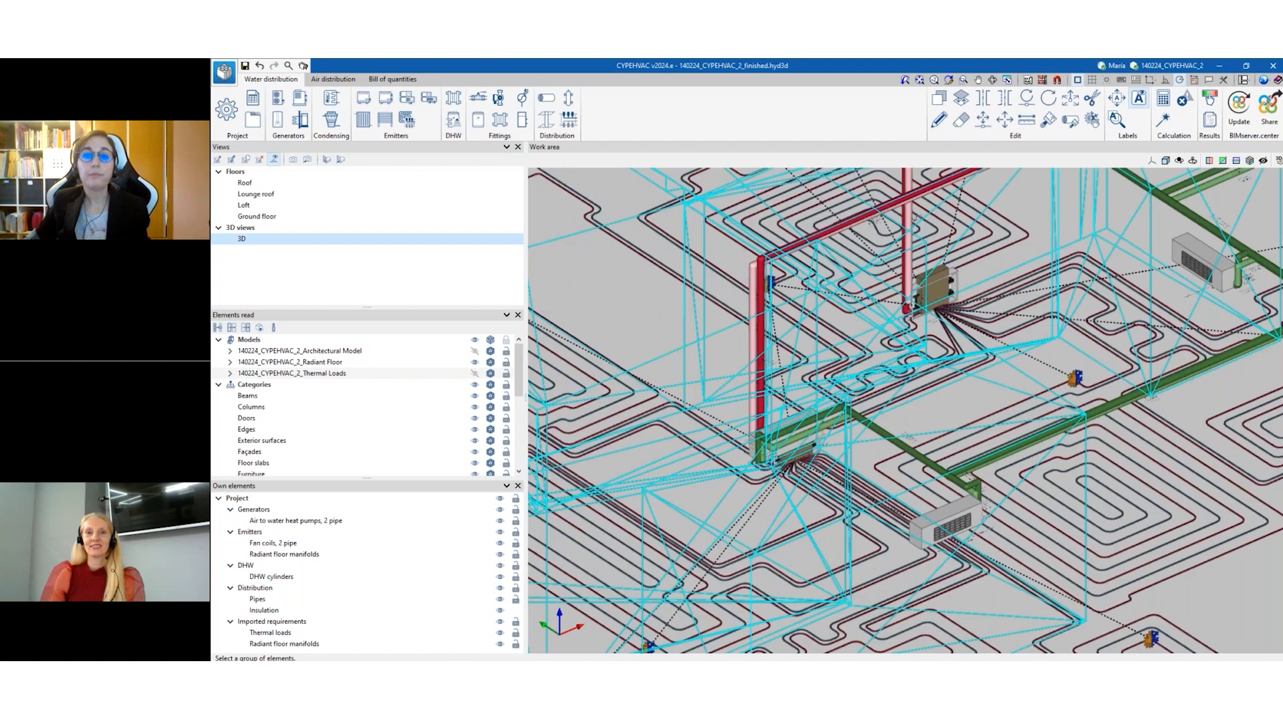
pyautogui.scroll(2, 1081, 409)
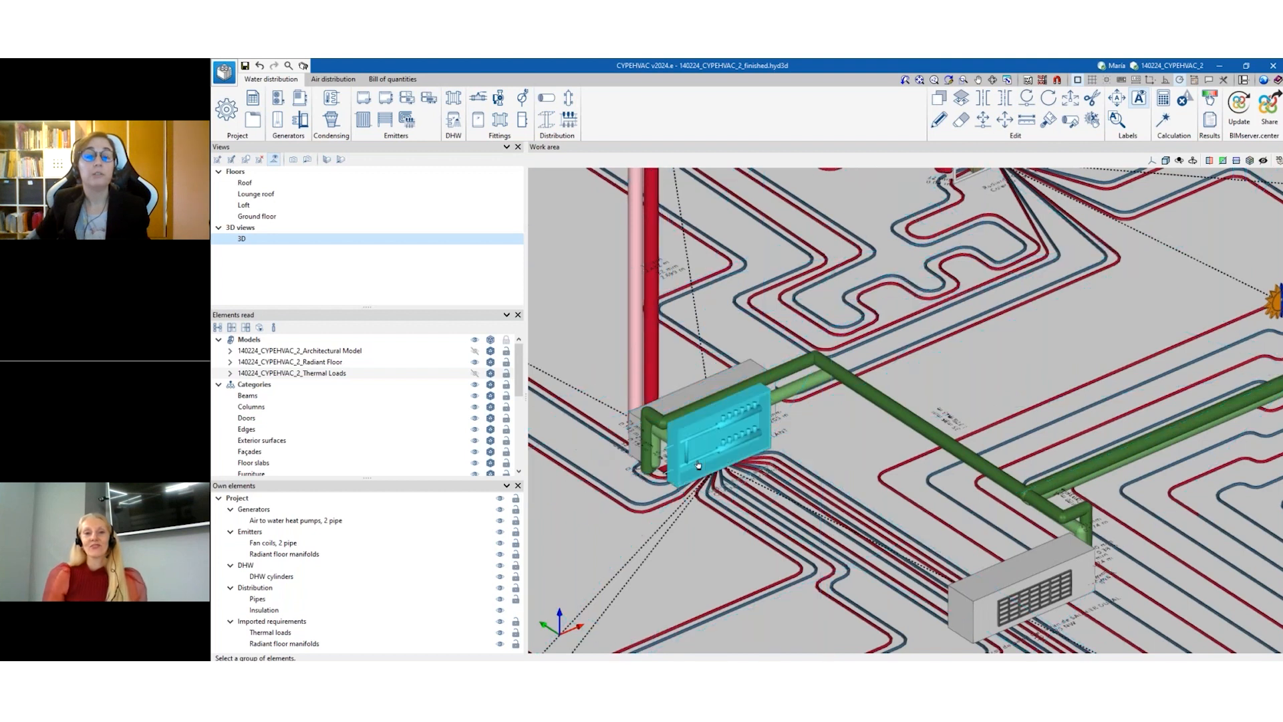
pyautogui.click(475, 363)
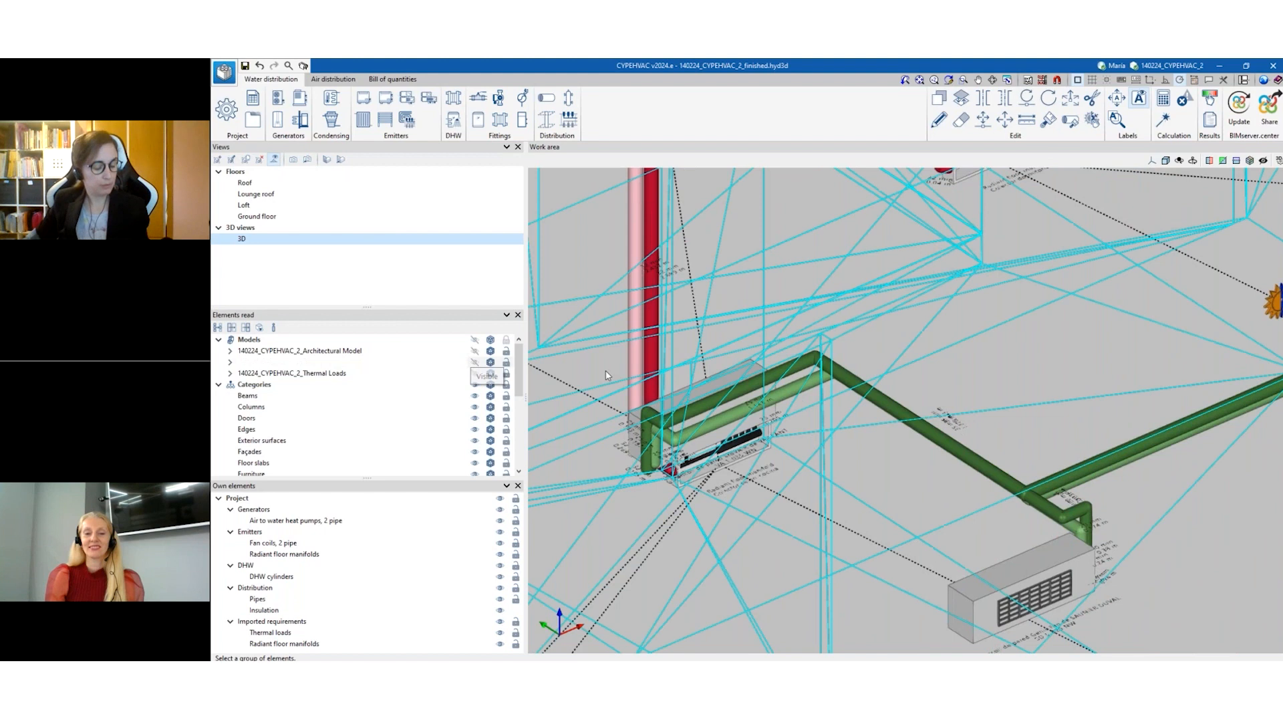
# Examine the radiant floor manifold and its supply and return pipe connections in the 3D view.
pyautogui.keyDown('shift'); pyautogui.moveTo(858, 467); pyautogui.dragTo(828, 447, button='middle'); pyautogui.keyUp('shift')
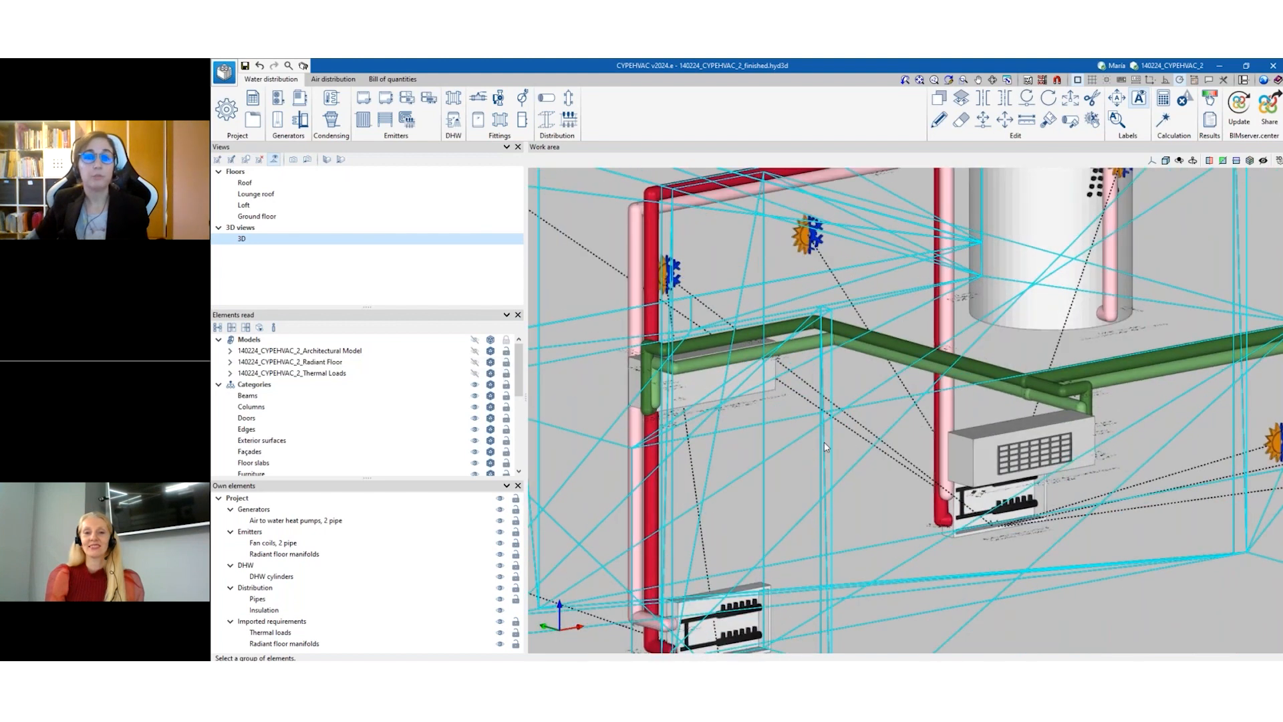
pyautogui.scroll(-3, 795, 452)
pyautogui.scroll(5, 728, 605)
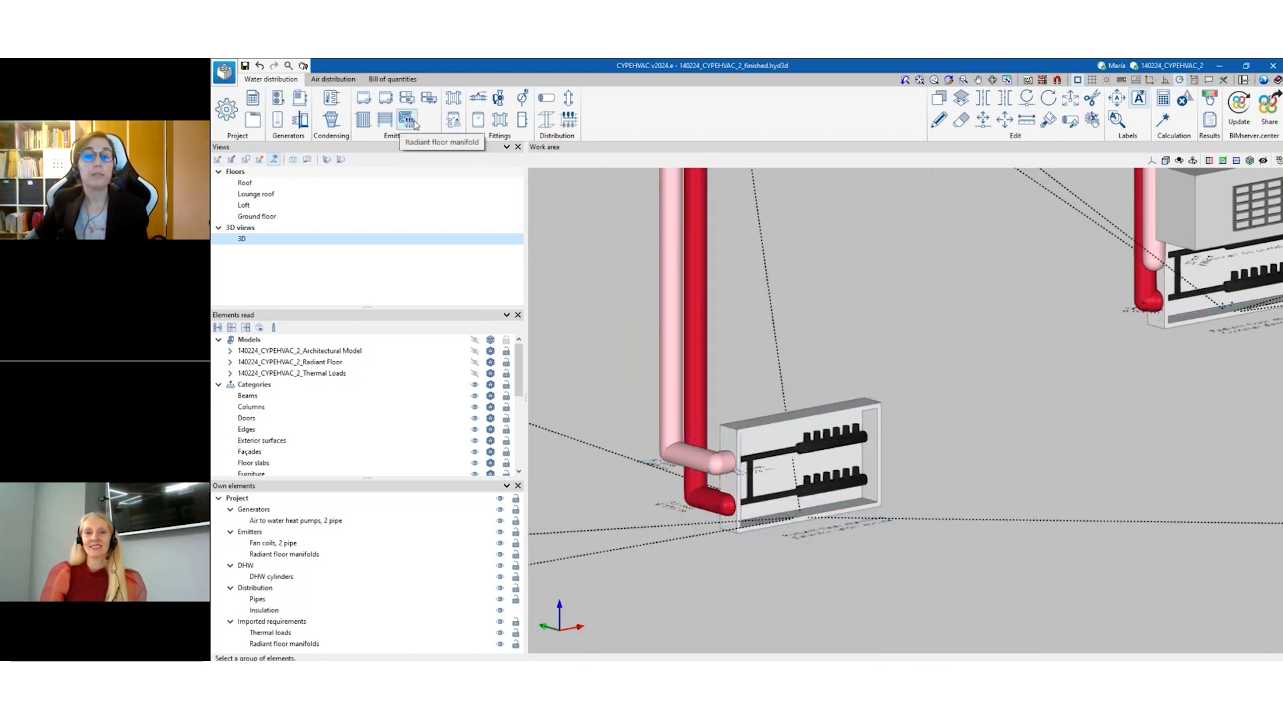
# Start the first generator tool for the water distribution system in the 3D view.
pyautogui.scroll(-5, 828, 517)
pyautogui.scroll(-5, 828, 514)
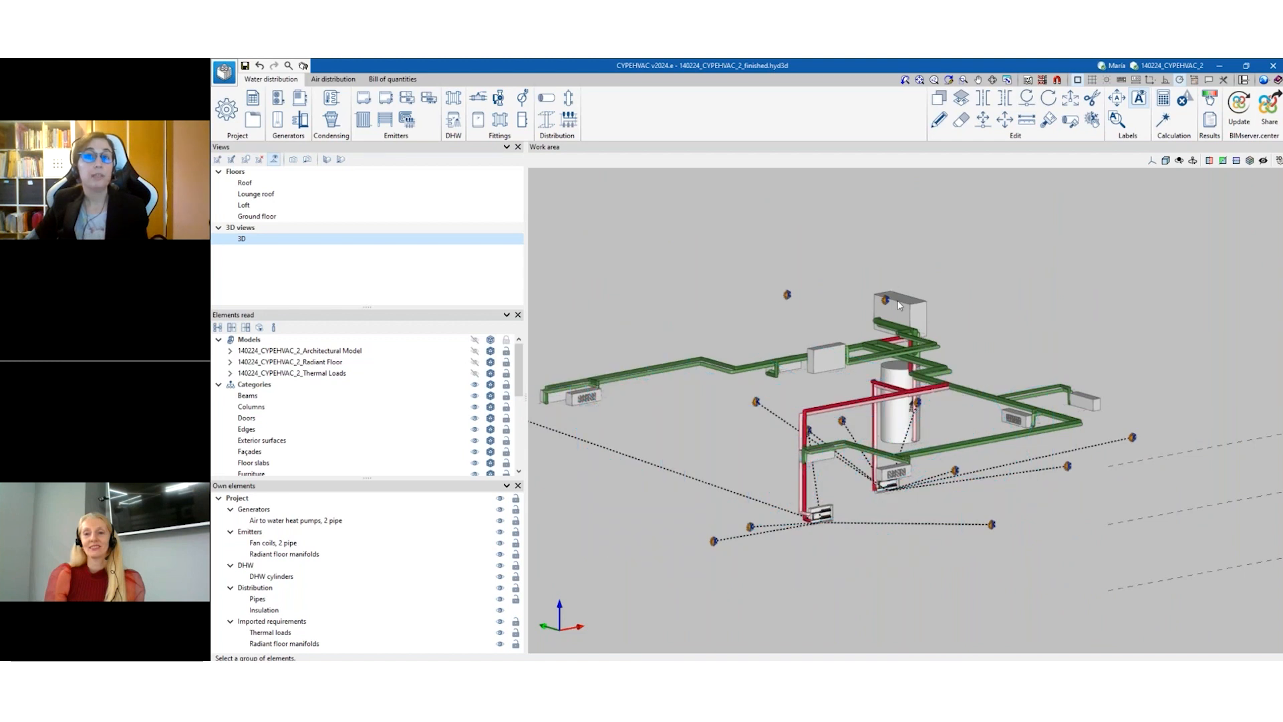
pyautogui.click(278, 100)
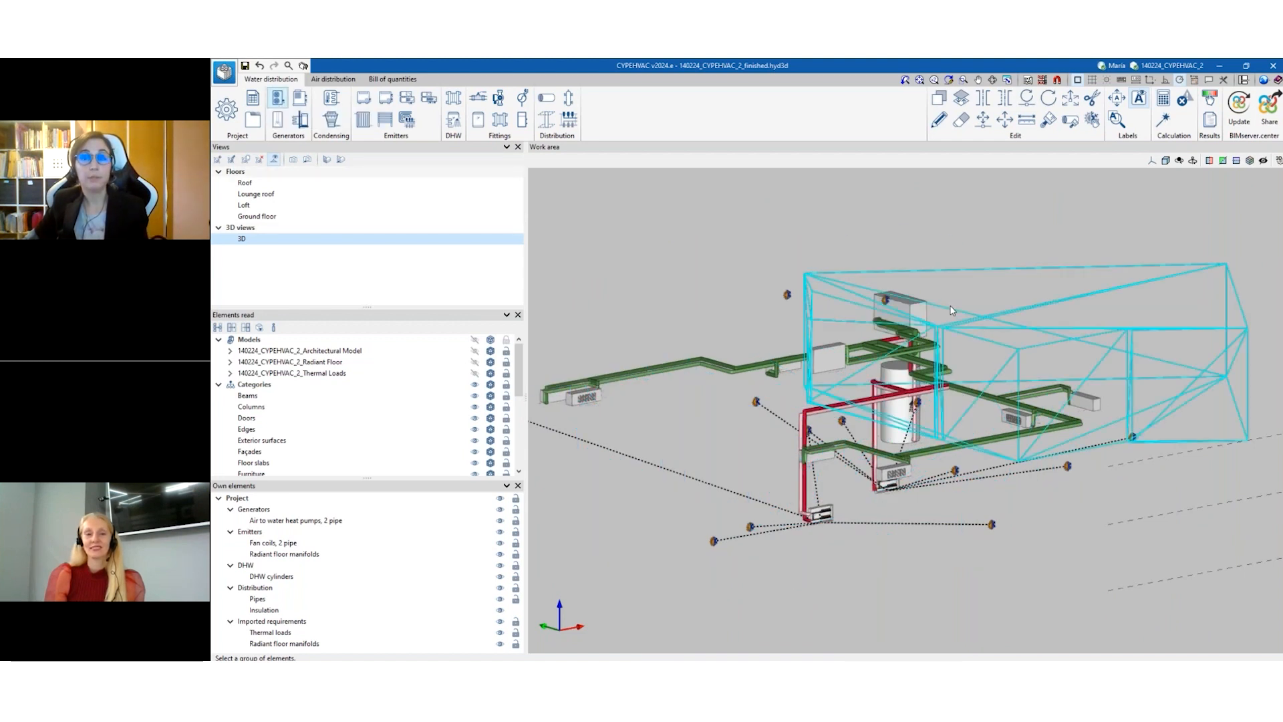
# Leave the finished HVAC model and switch to the 140224_CYPEHVAC WEBINAR_2 project in CYPETHERM LOADS.
pyautogui.scroll(1, 945, 309)
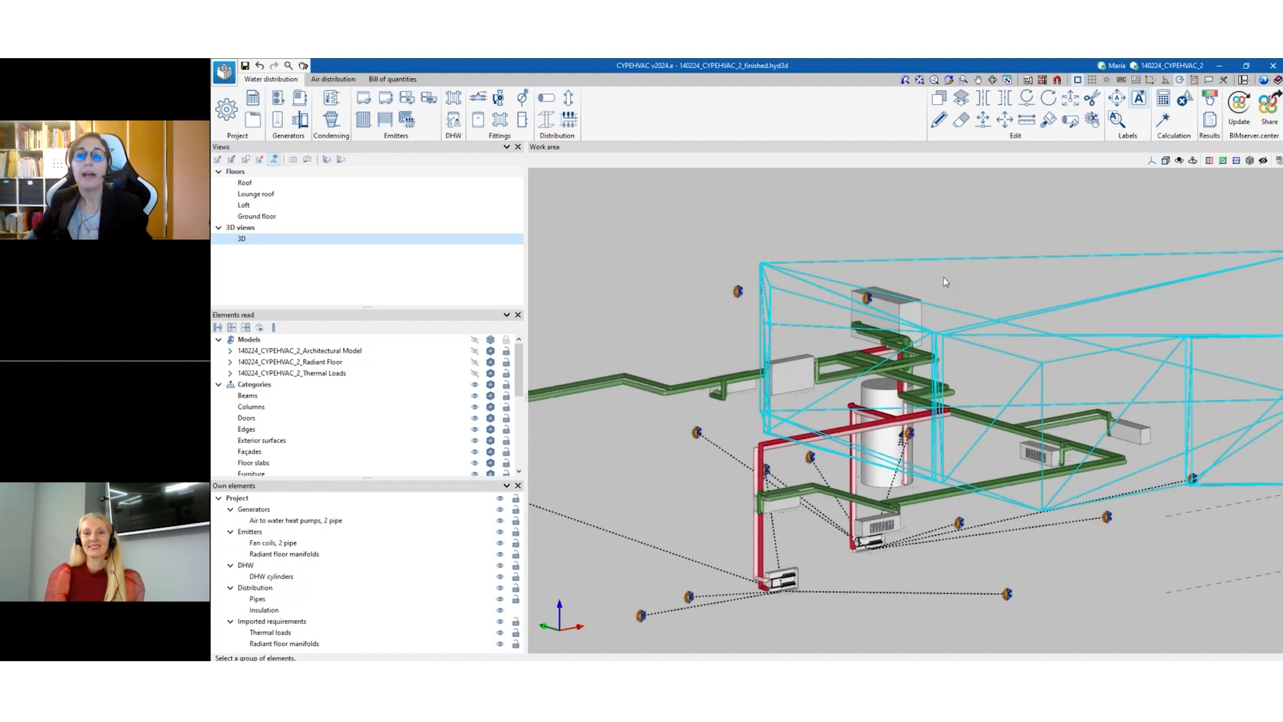
pyautogui.click(1221, 68)
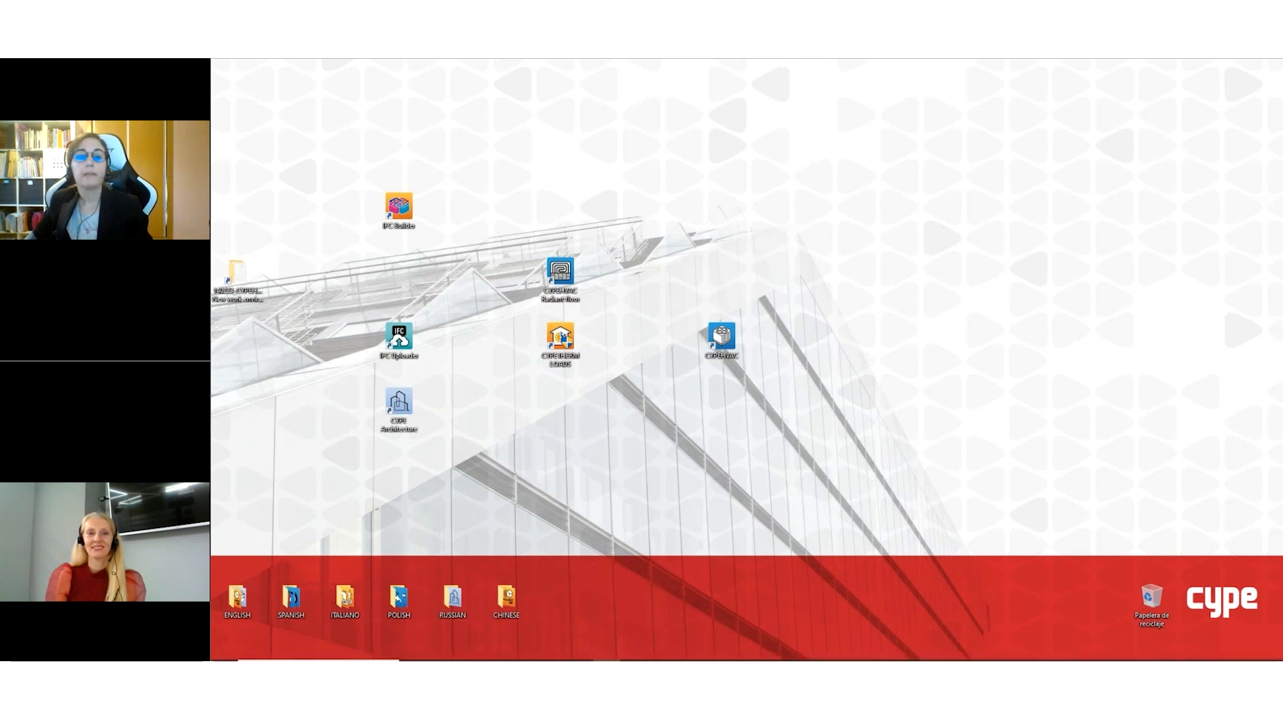
pyautogui.moveTo(552, 658)
pyautogui.click(554, 599)
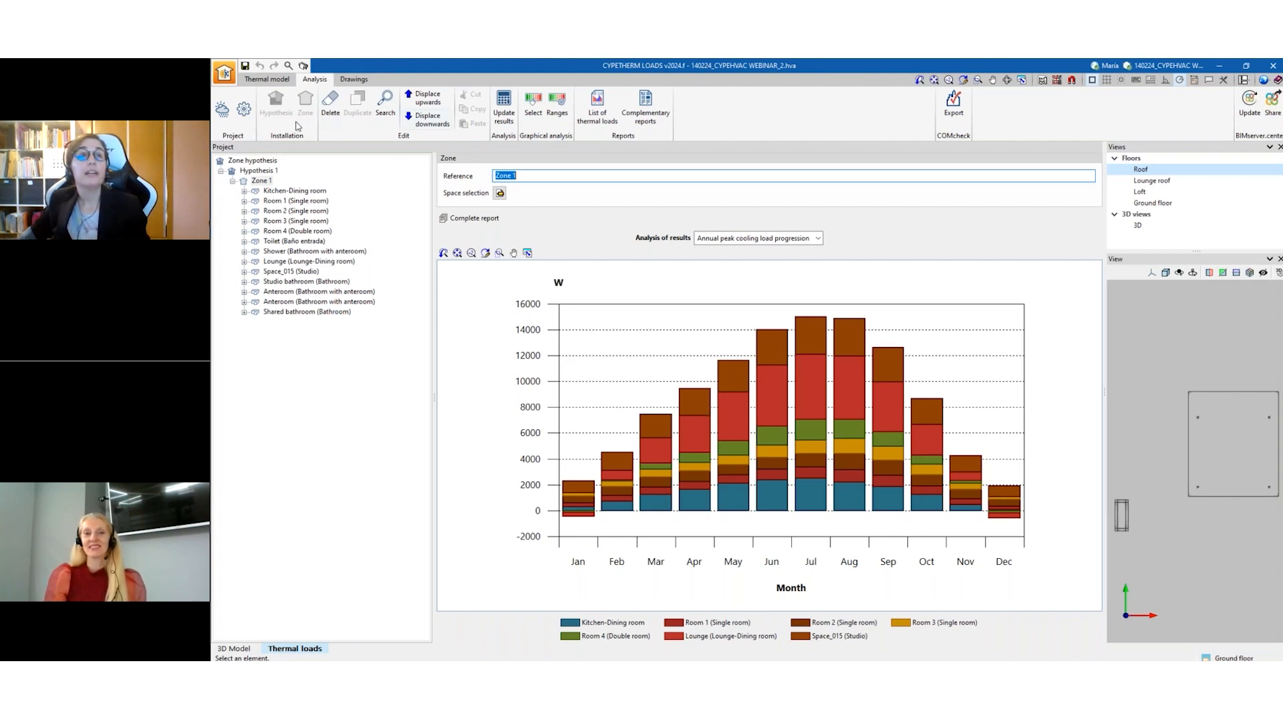
# View Zone 1's peak heating load and simultaneous peak cooling load charts.
pyautogui.click(817, 239)
pyautogui.click(719, 271)
pyautogui.click(817, 238)
pyautogui.click(810, 249)
pyautogui.click(812, 239)
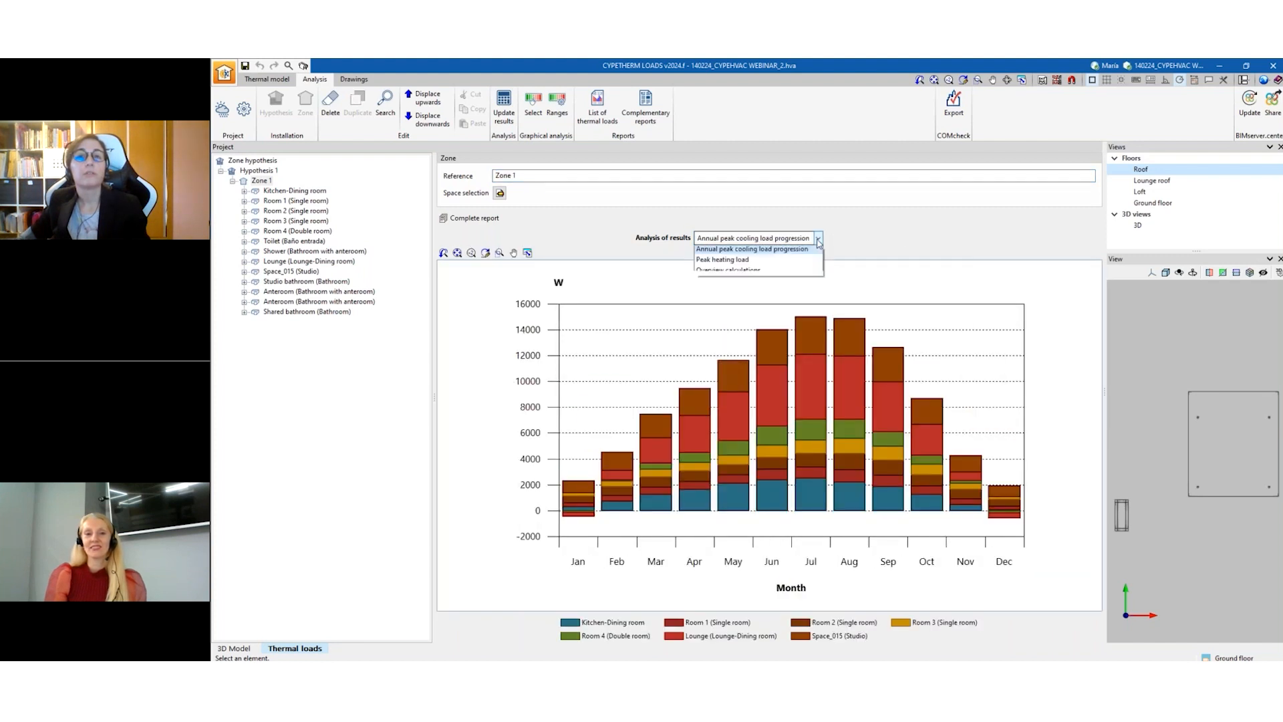
pyautogui.click(739, 285)
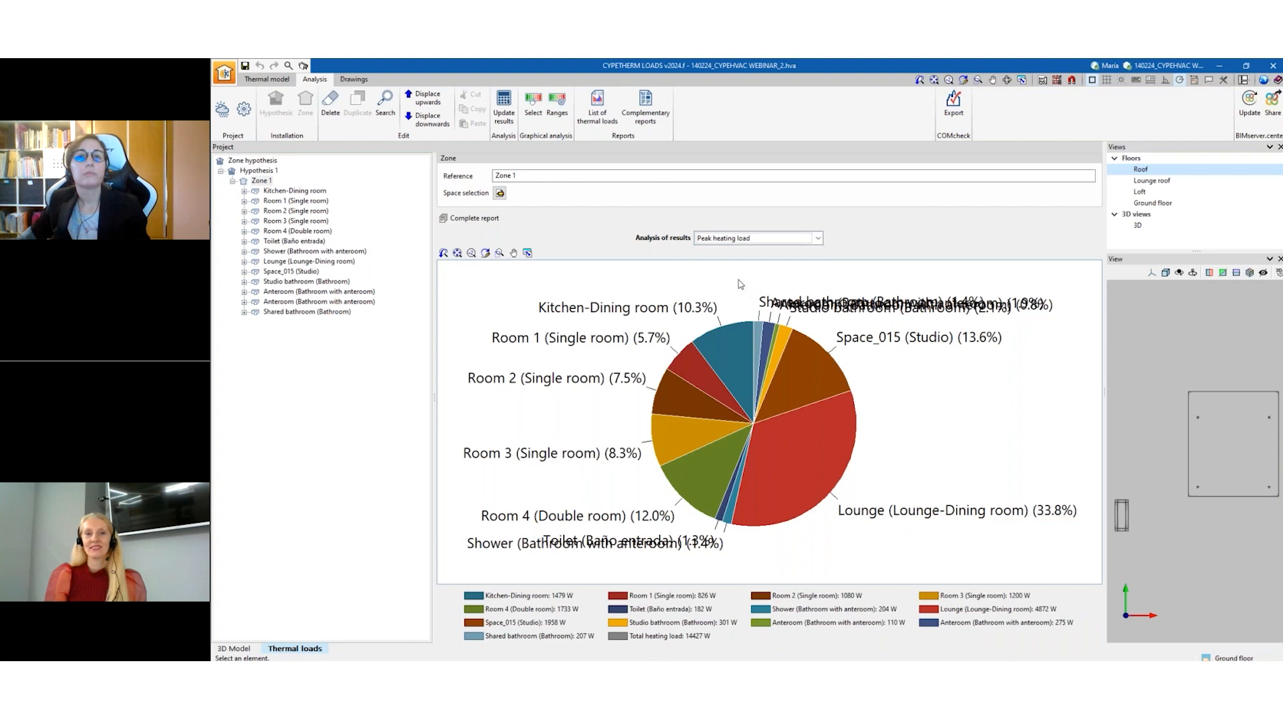
pyautogui.click(816, 238)
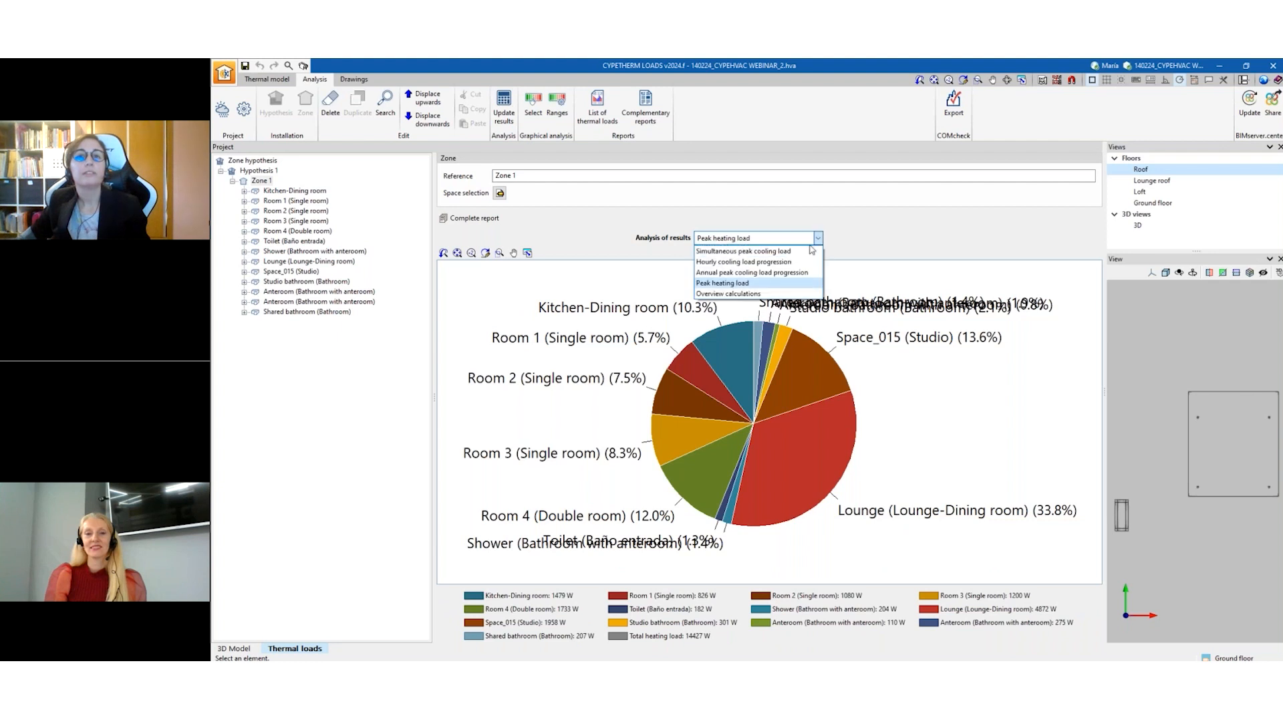
pyautogui.click(795, 252)
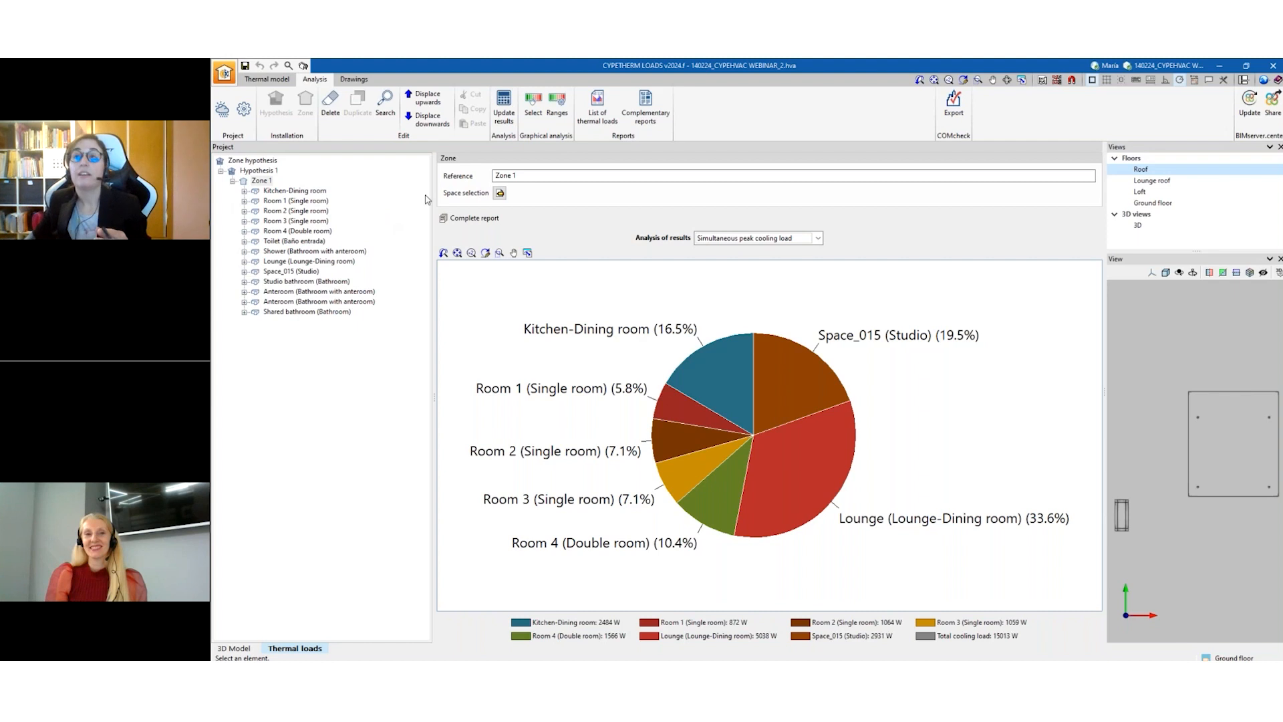
# Review the BIMserver.center sharing options for the thermal load results and close them without sharing.
pyautogui.click(1274, 113)
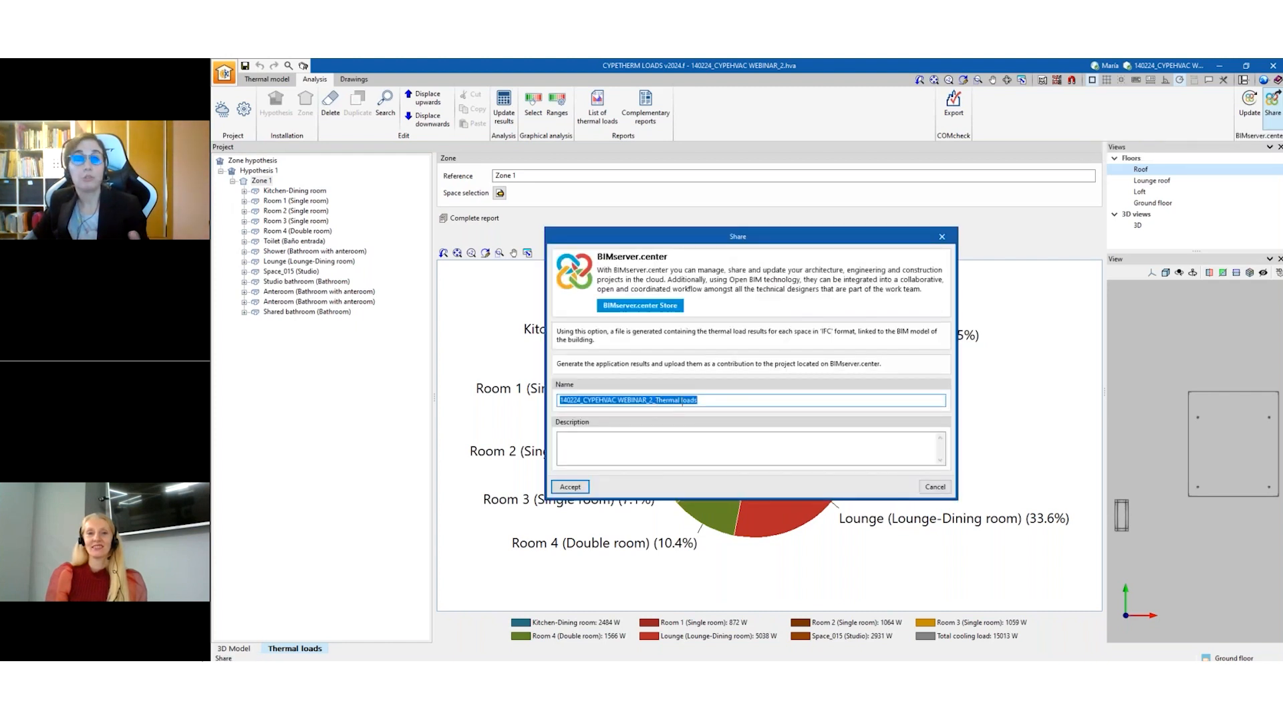
pyautogui.click(936, 487)
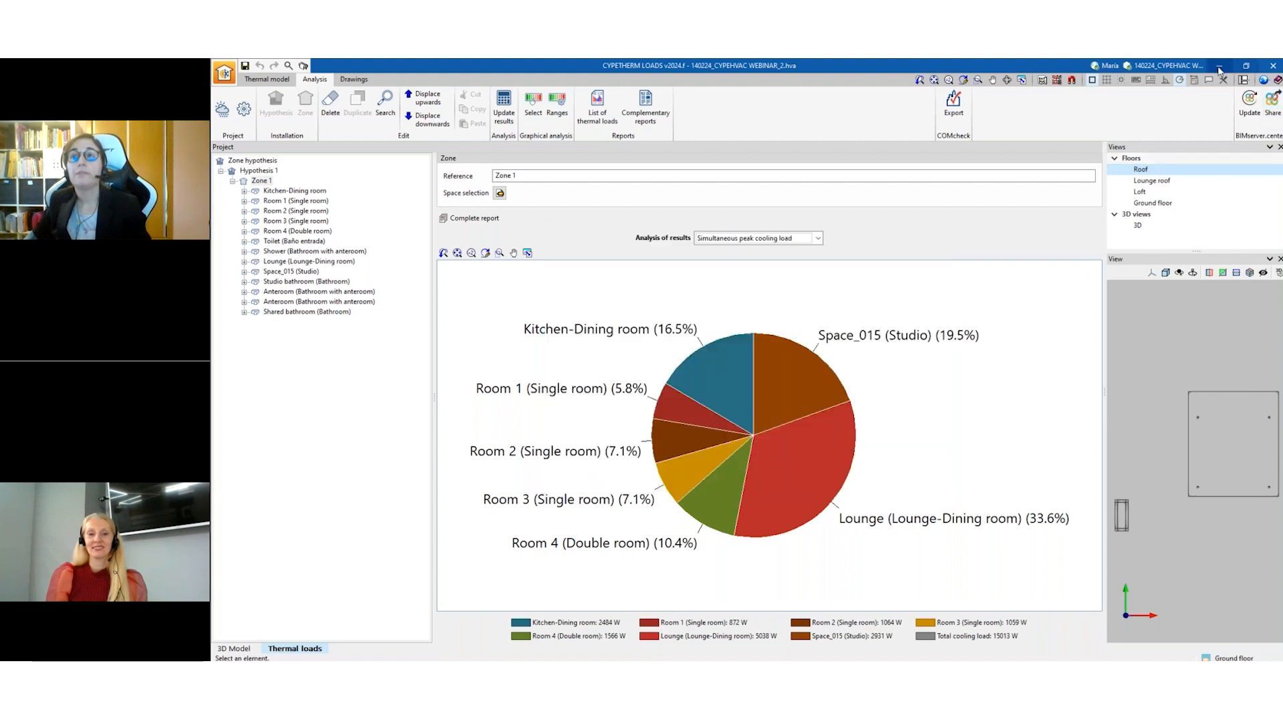
# Switch to the 140224_CYPEHVAC WEBINAR_2_imported requirements project in CYPEHVAC.
pyautogui.click(1219, 66)
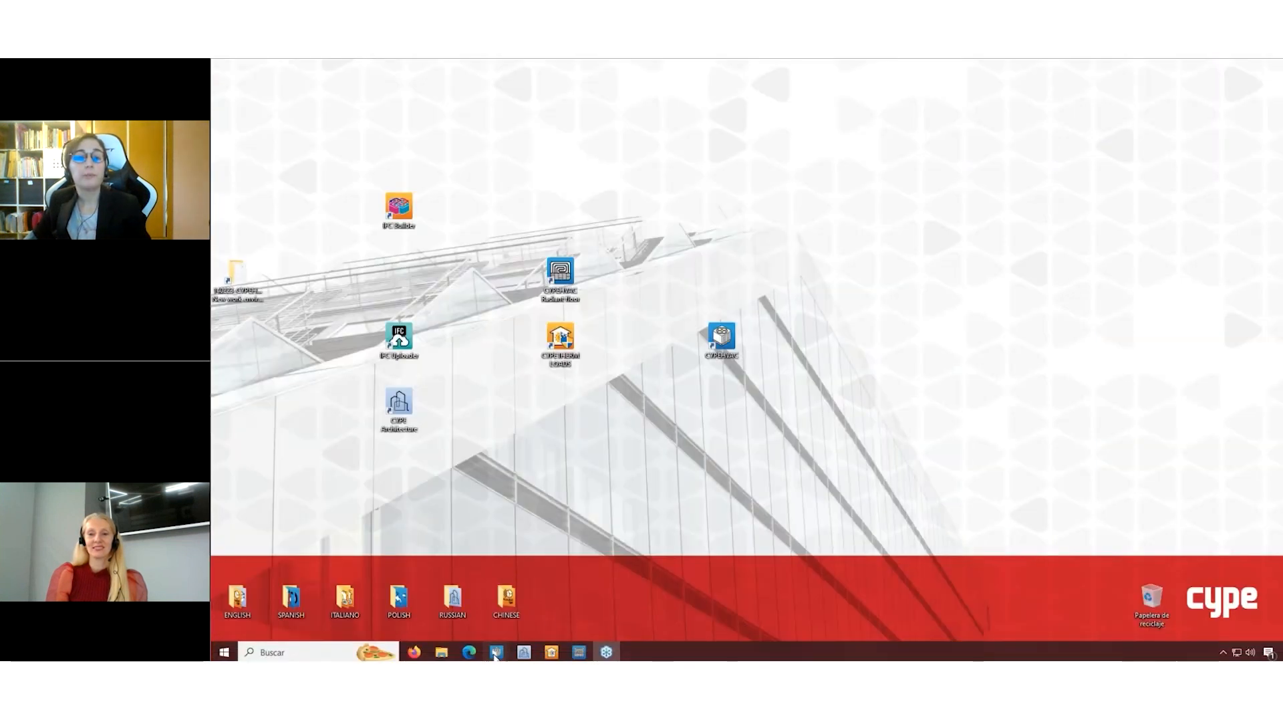
pyautogui.moveTo(498, 649)
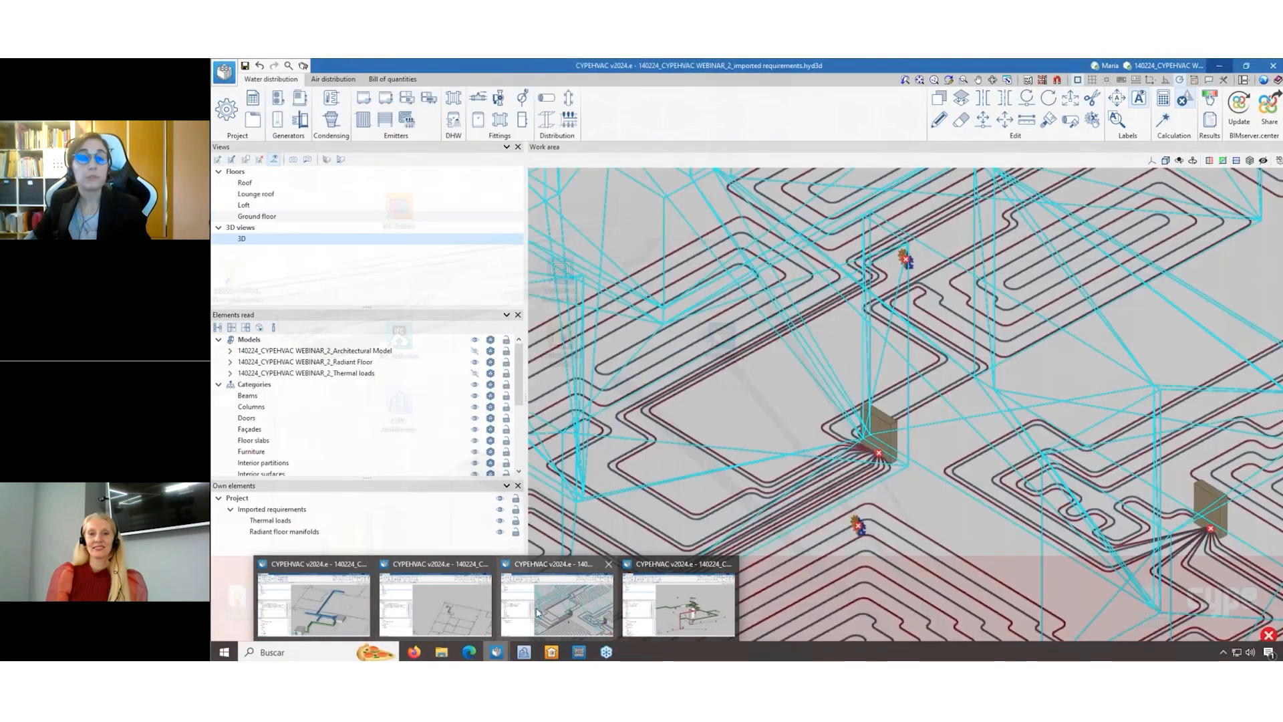
pyautogui.click(554, 608)
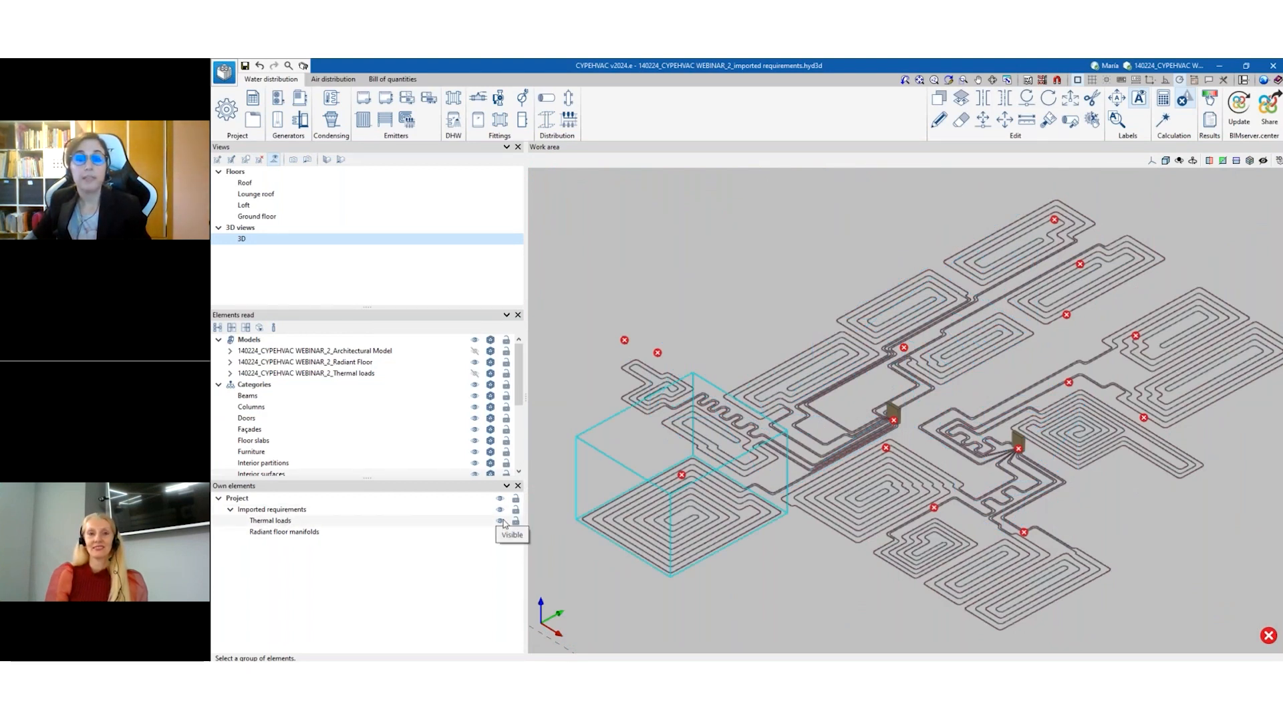
# Check the heating and cooling requirements of a space through its imported thermal load marker in the 3D view.
pyautogui.scroll(4, 680, 469)
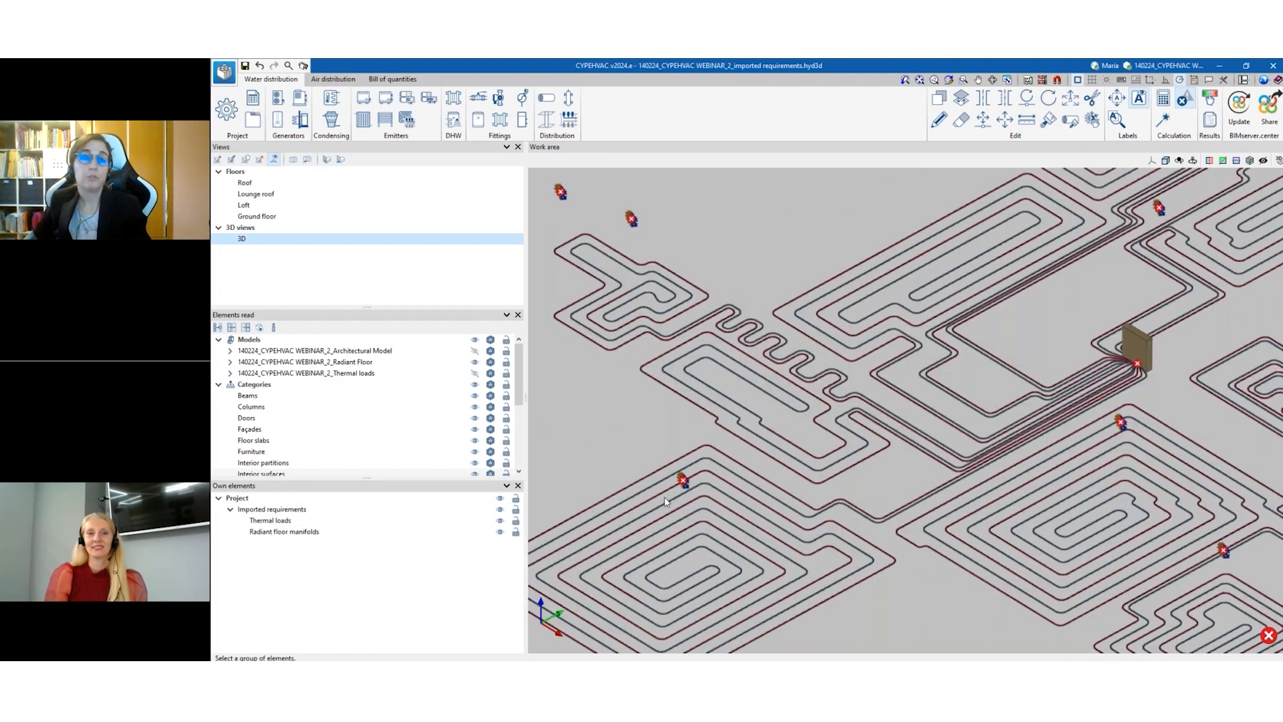
pyautogui.scroll(4, 665, 501)
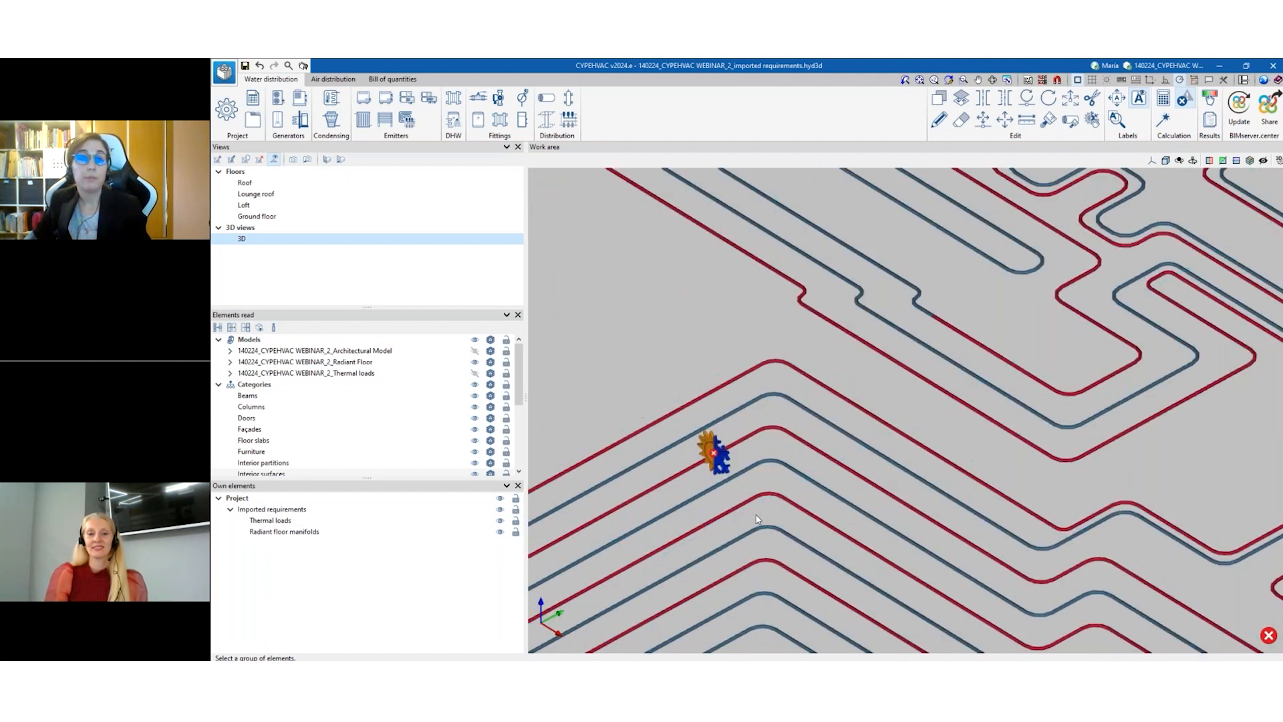
pyautogui.scroll(-1, 755, 508)
pyautogui.moveTo(722, 470)
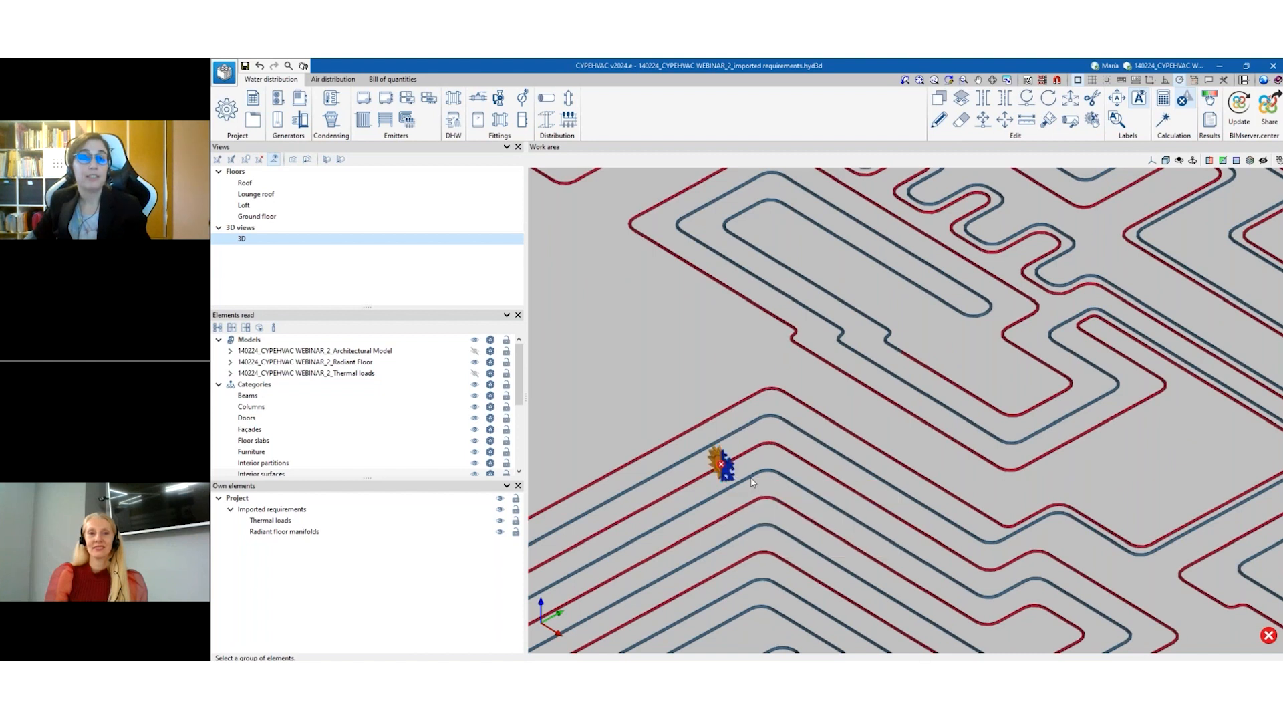
pyautogui.scroll(1, 753, 483)
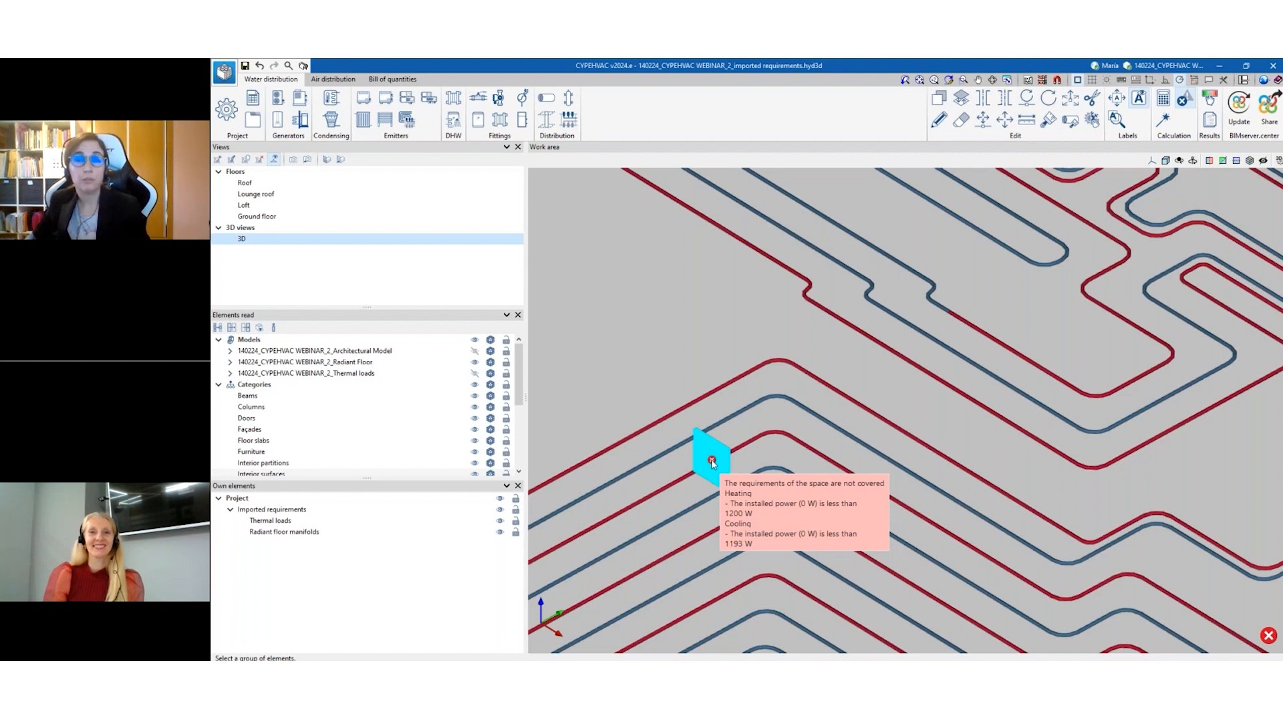
pyautogui.scroll(-4, 708, 471)
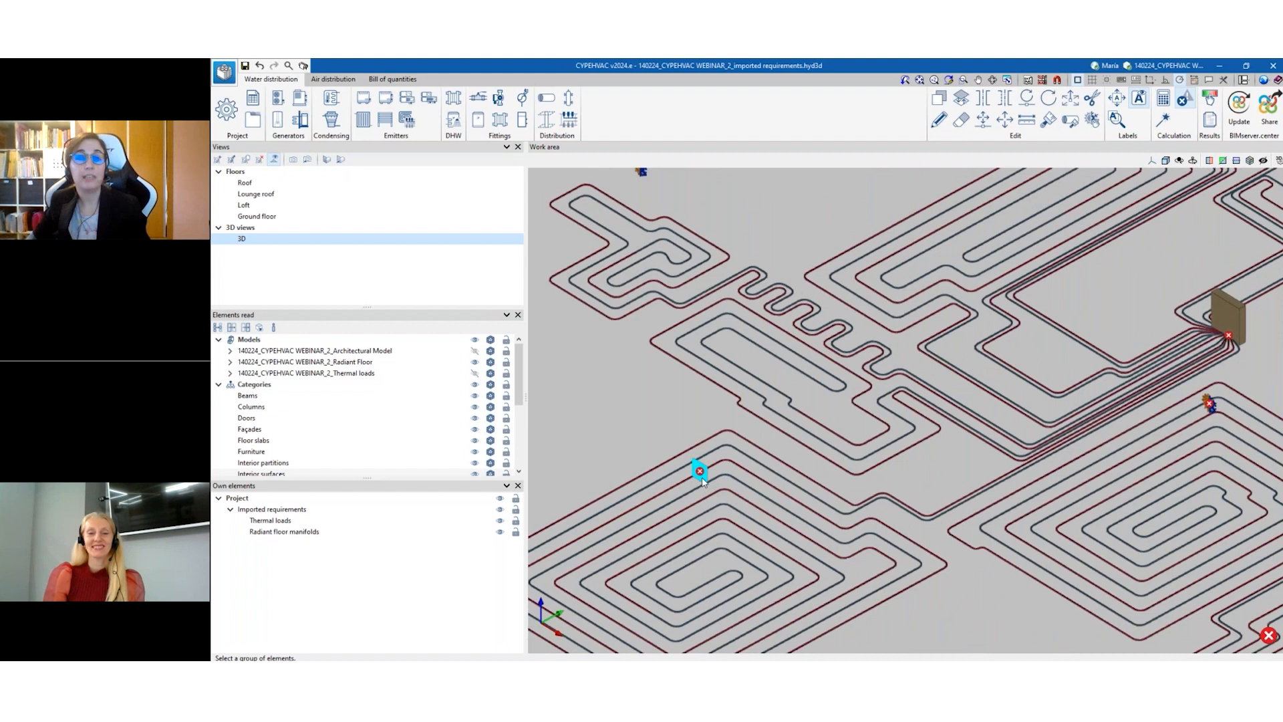
pyautogui.scroll(-3, 703, 480)
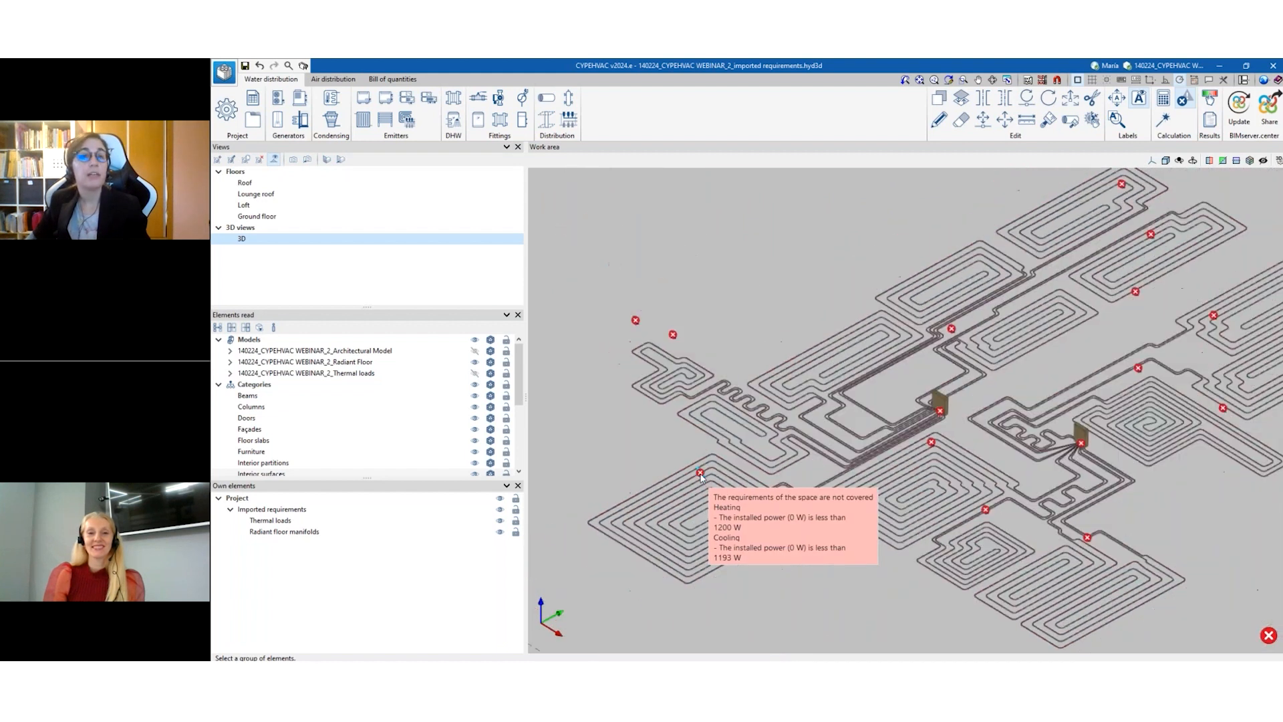
# Show the architectural model in the 3D view and hide the floor slabs to expose the rooms.
pyautogui.click(474, 350)
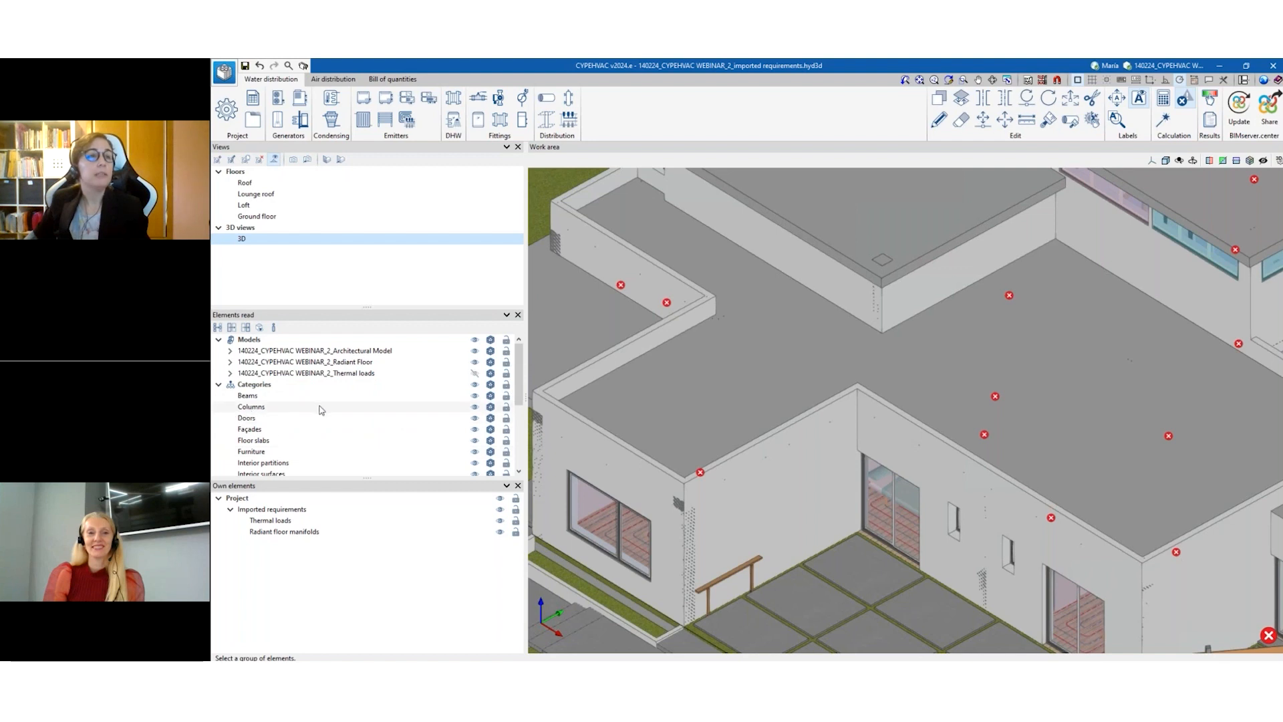
pyautogui.click(475, 440)
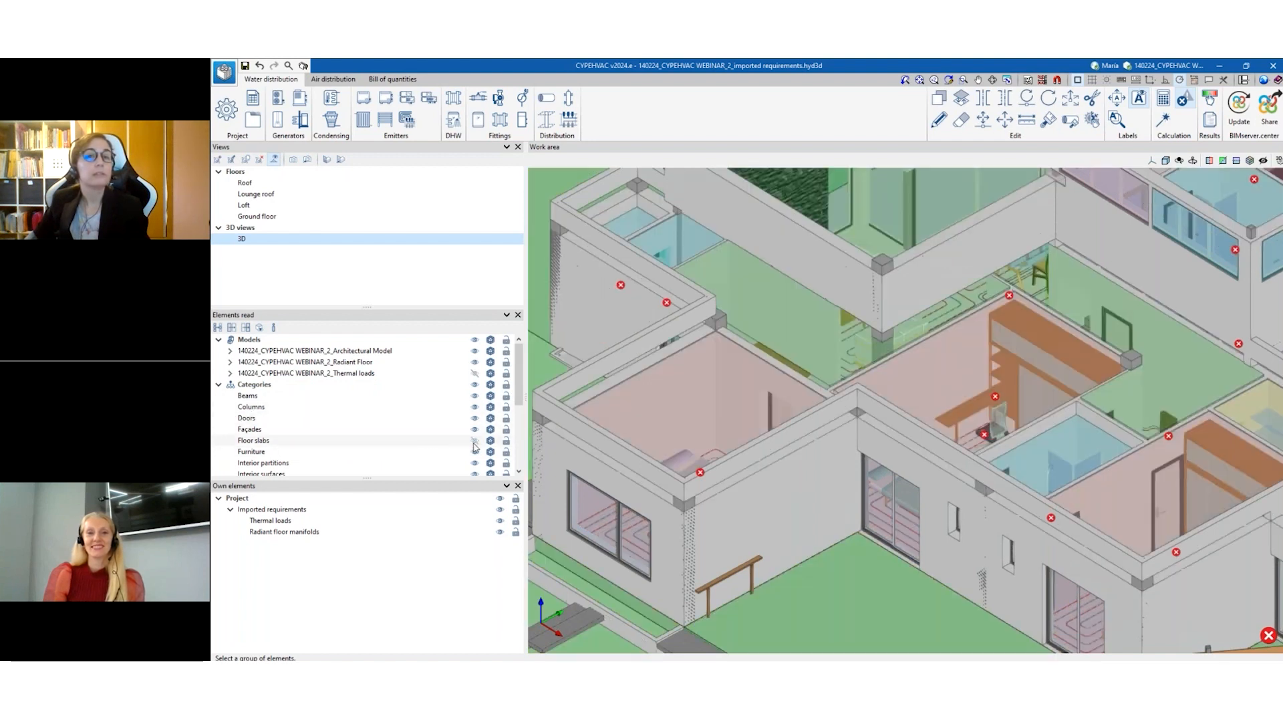
# Examine the bedroom's radiant floor circuits and the heating and cooling requirements on its thermal load marker.
pyautogui.keyDown('shift'); pyautogui.moveTo(710, 427); pyautogui.dragTo(852, 559, button='middle'); pyautogui.keyUp('shift')
pyautogui.scroll(-3, 778, 475)
pyautogui.scroll(2, 852, 559)
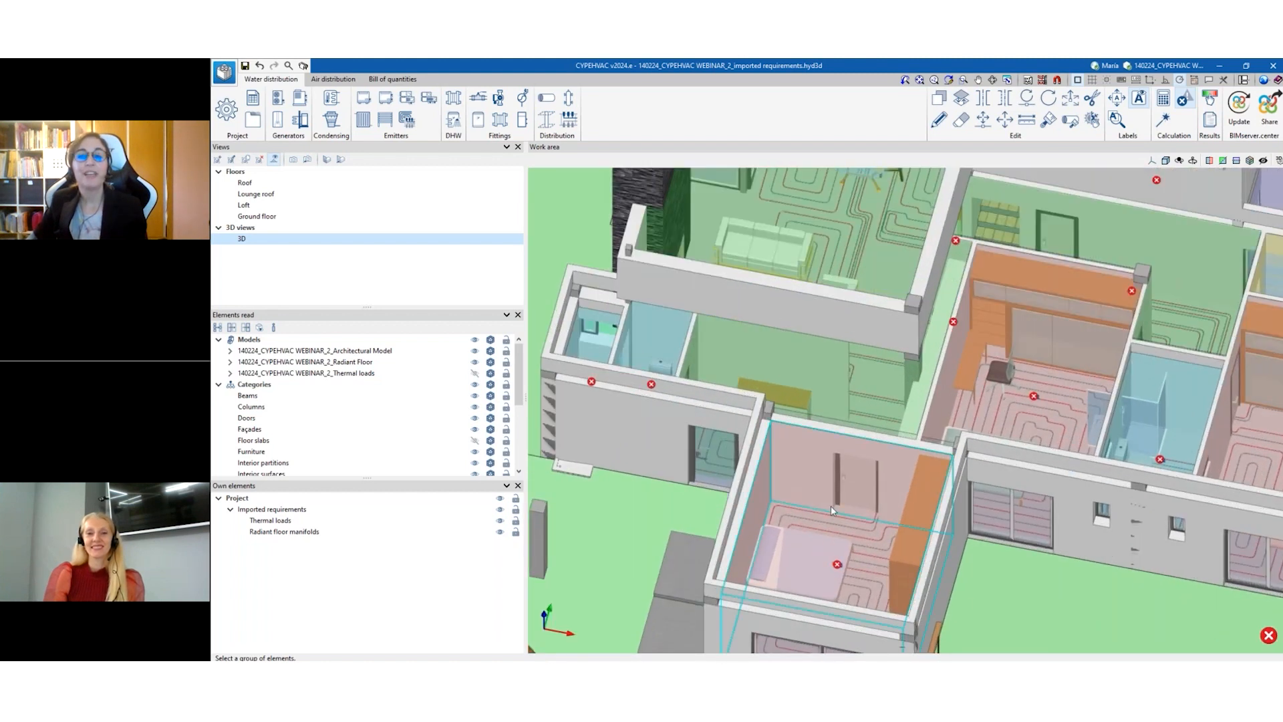
pyautogui.keyDown('shift'); pyautogui.moveTo(829, 503); pyautogui.dragTo(821, 533, button='middle'); pyautogui.keyUp('shift')
pyautogui.scroll(4, 819, 529)
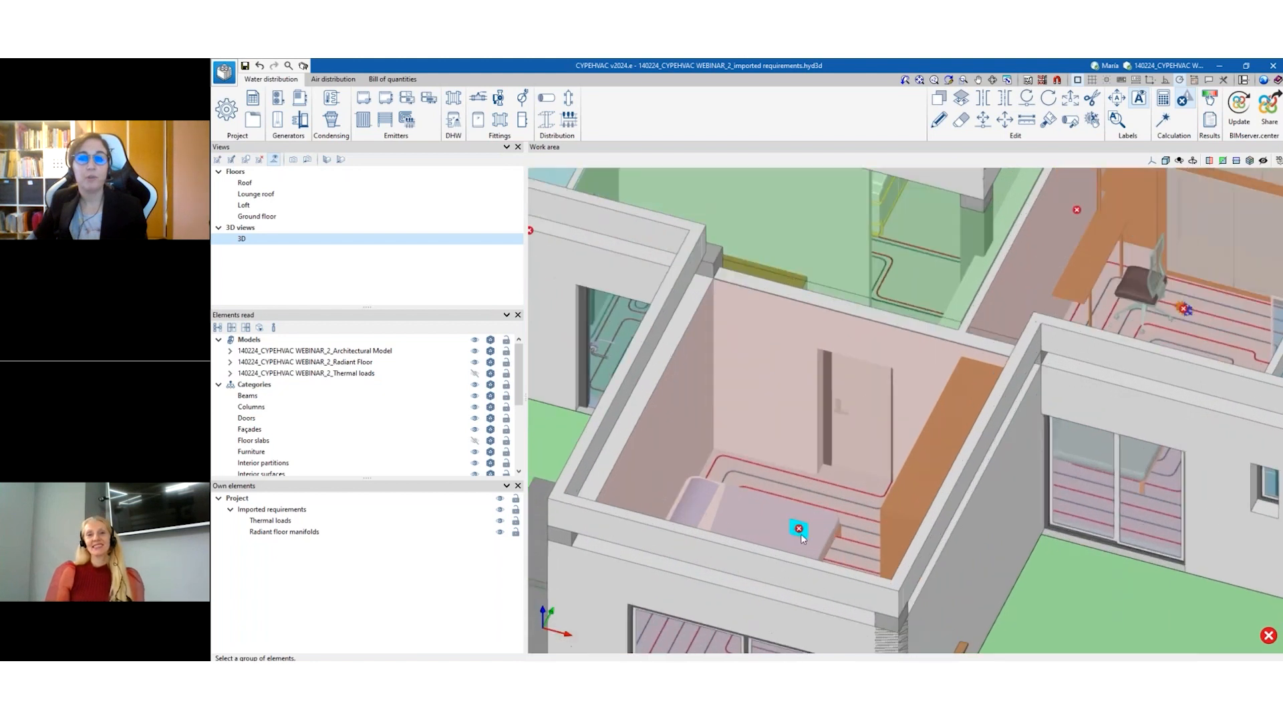
pyautogui.scroll(-3, 824, 489)
pyautogui.scroll(2, 823, 488)
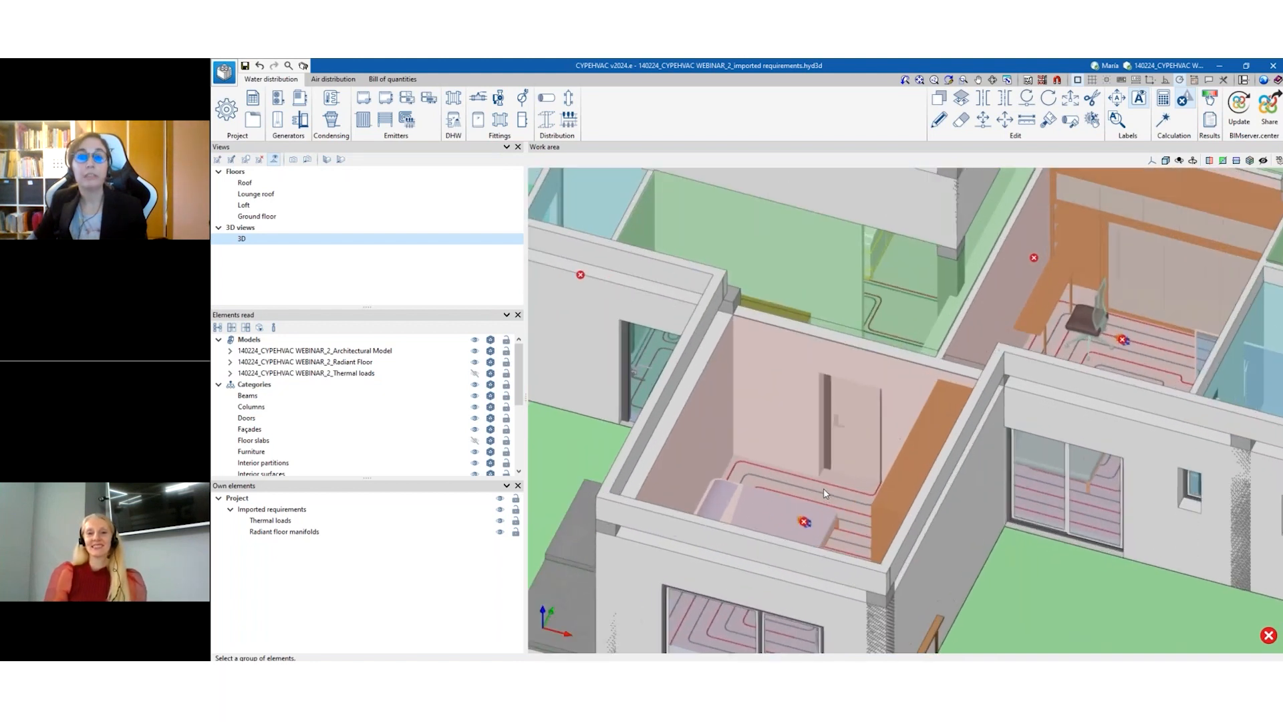
pyautogui.moveTo(806, 523)
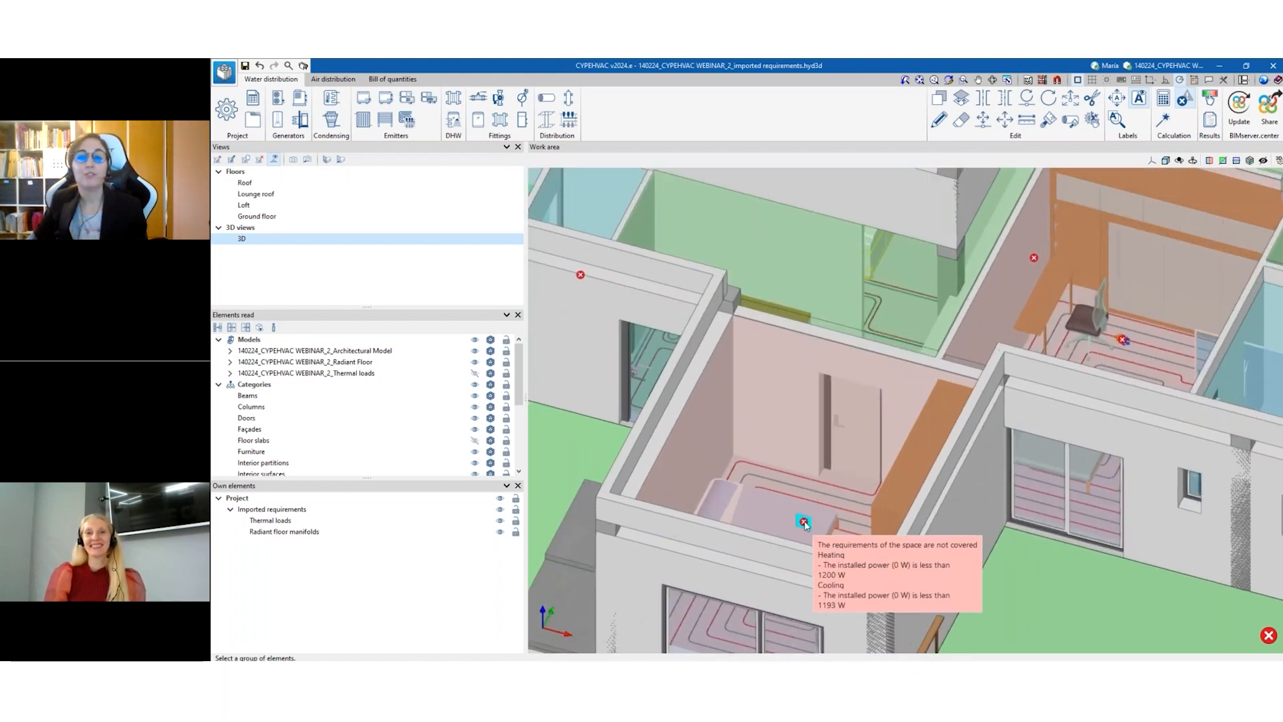
pyautogui.scroll(1, 805, 524)
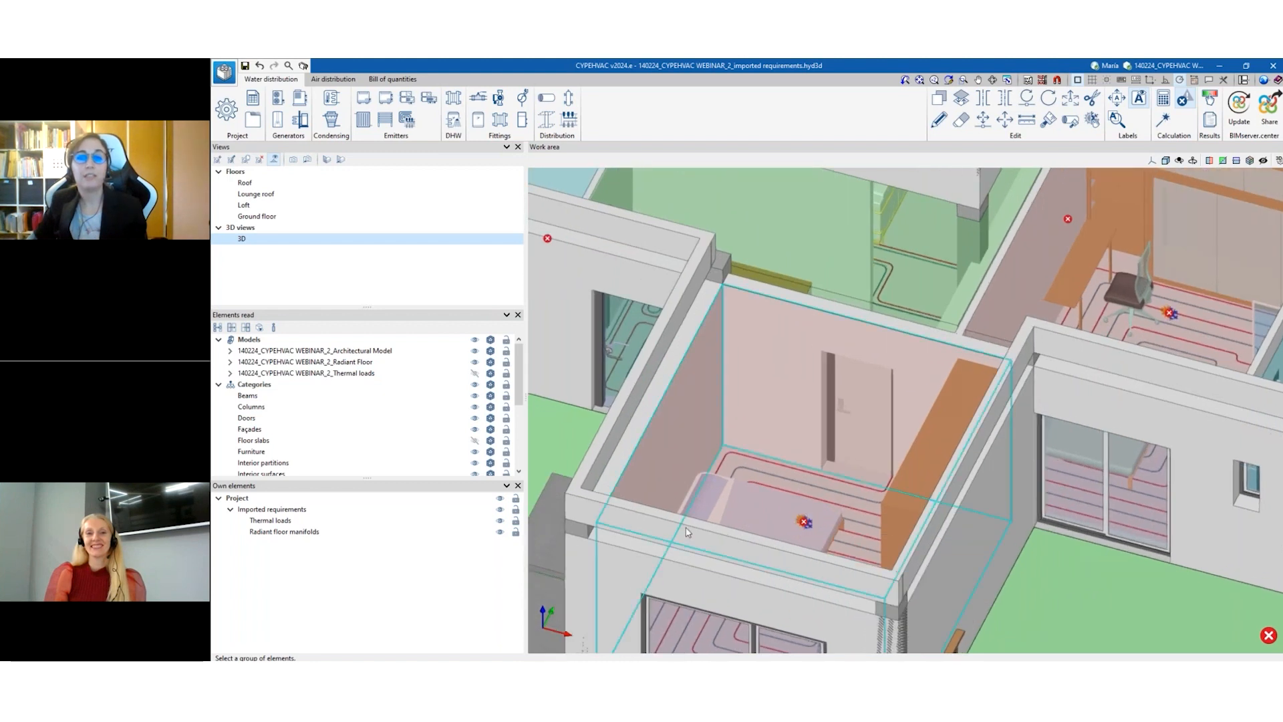
pyautogui.scroll(-2, 714, 490)
pyautogui.scroll(-1, 714, 492)
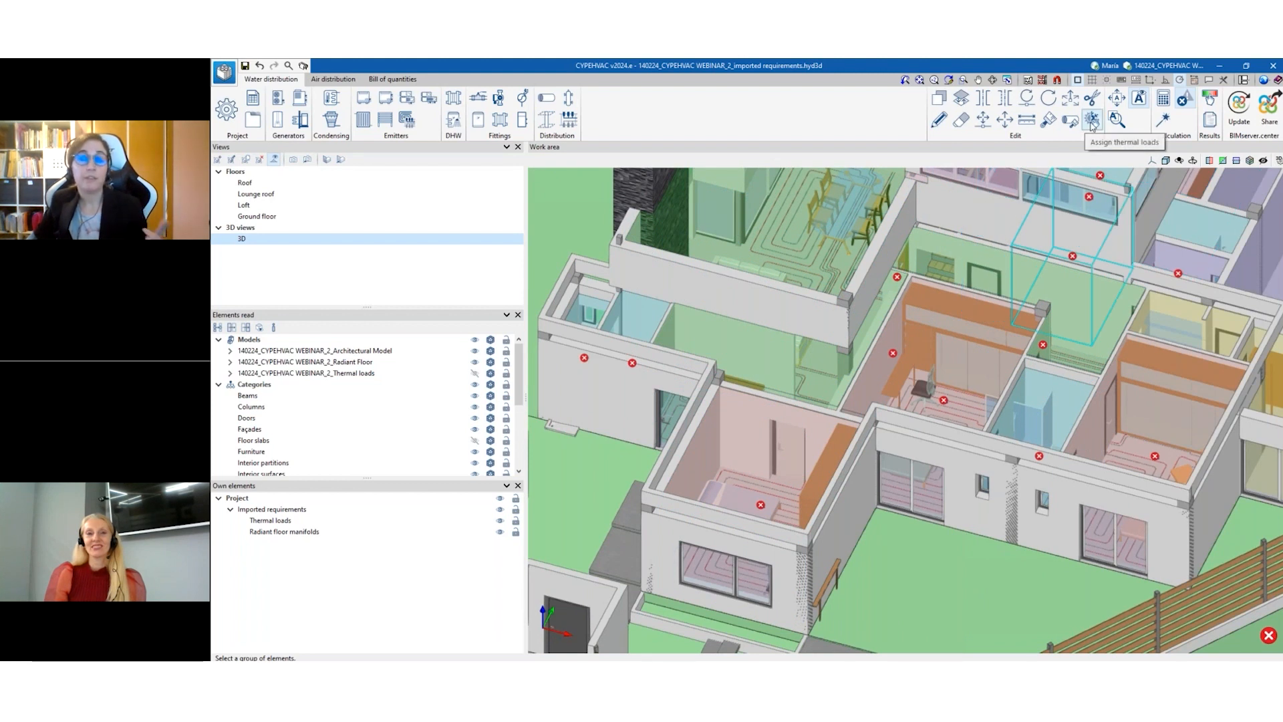
# Switch to the 140224_CYPEHVAC_2_finished project and inspect the radiant floor manifolds and their connected thermal loads.
pyautogui.click(1222, 67)
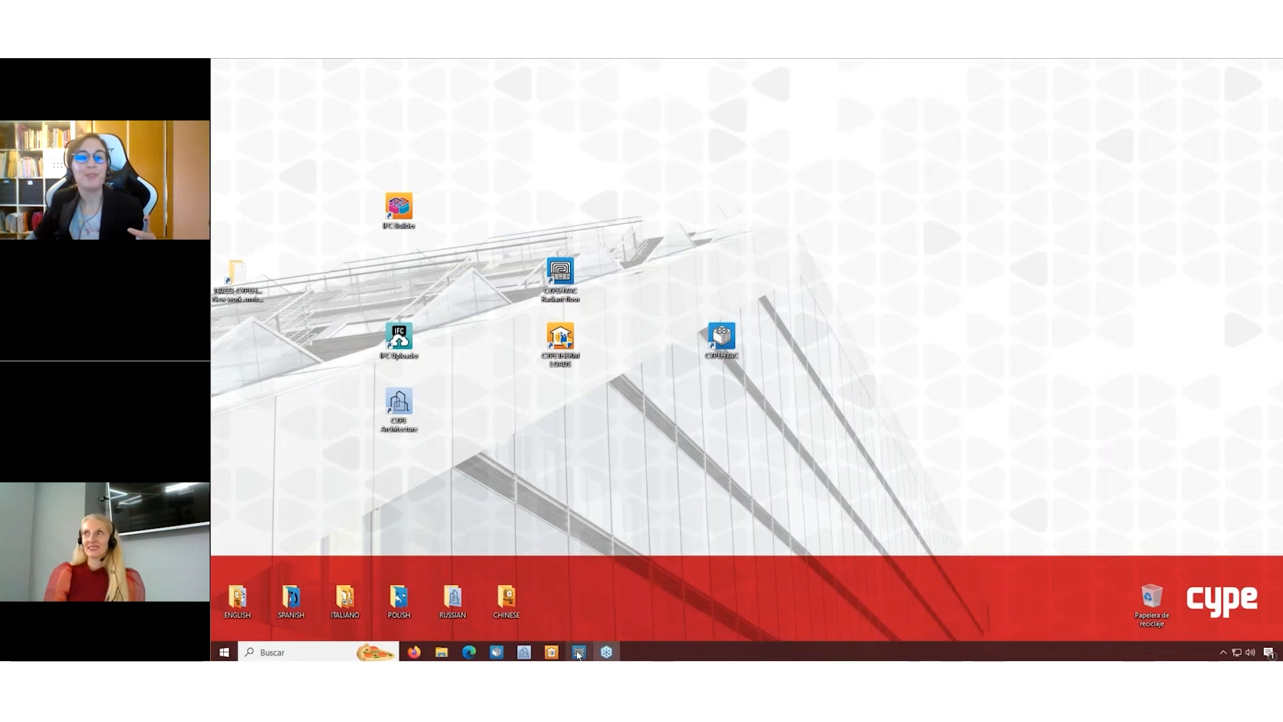
pyautogui.moveTo(496, 651)
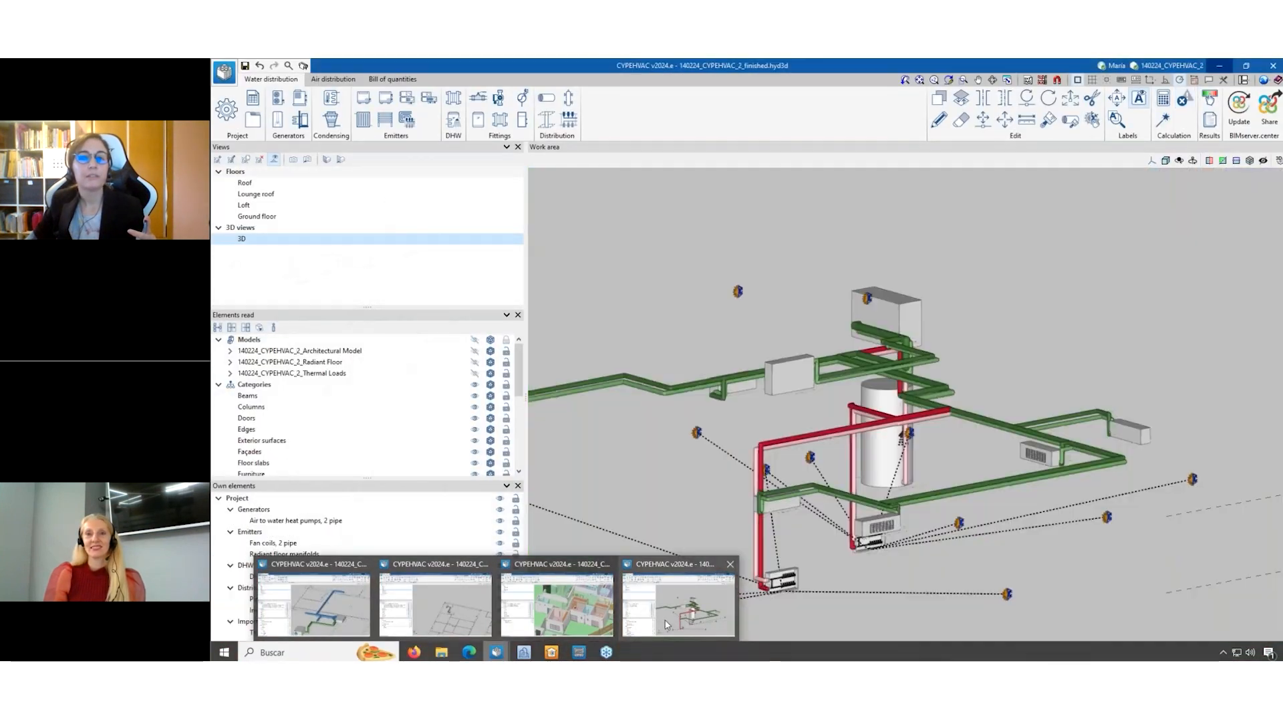
pyautogui.click(678, 605)
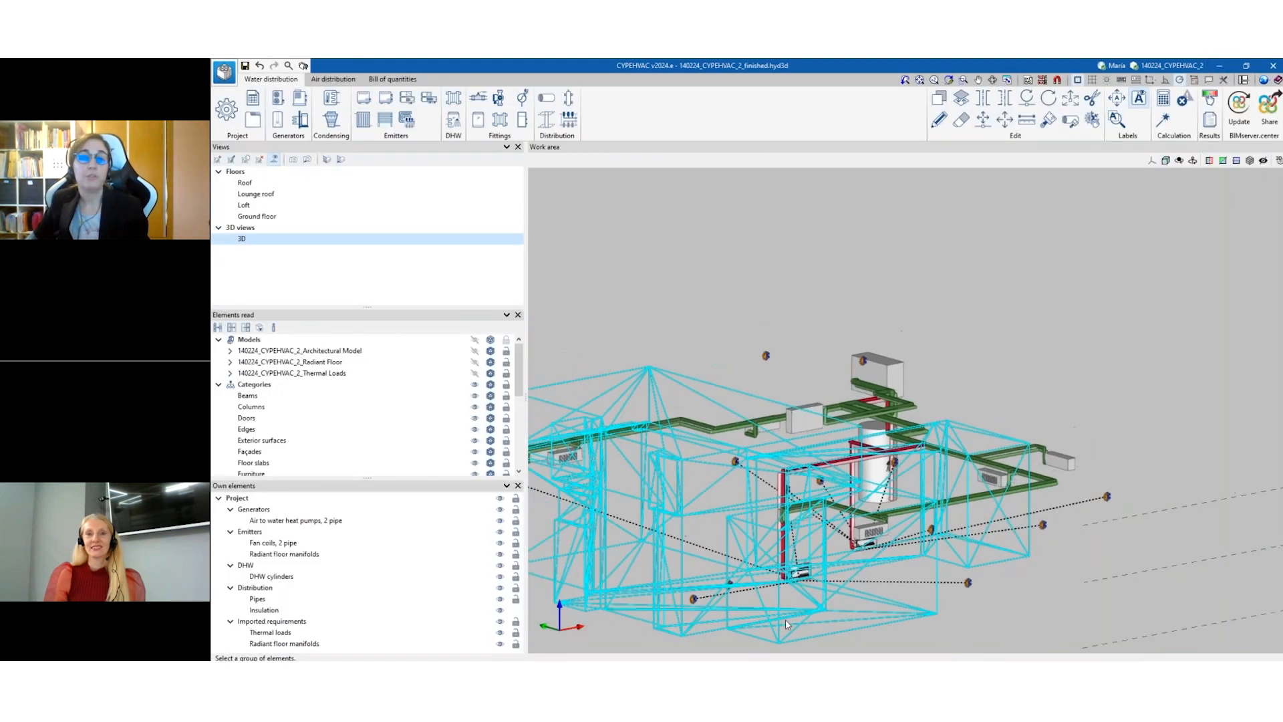
pyautogui.scroll(3, 715, 612)
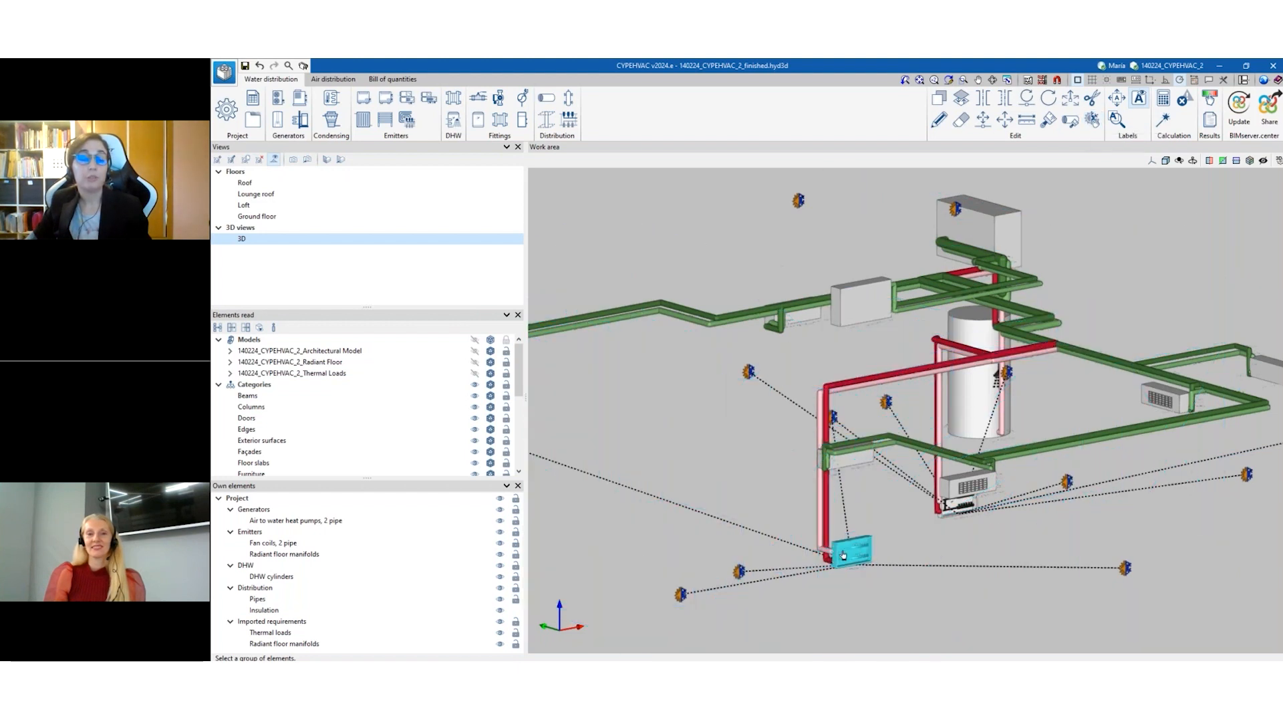
pyautogui.scroll(-3, 843, 555)
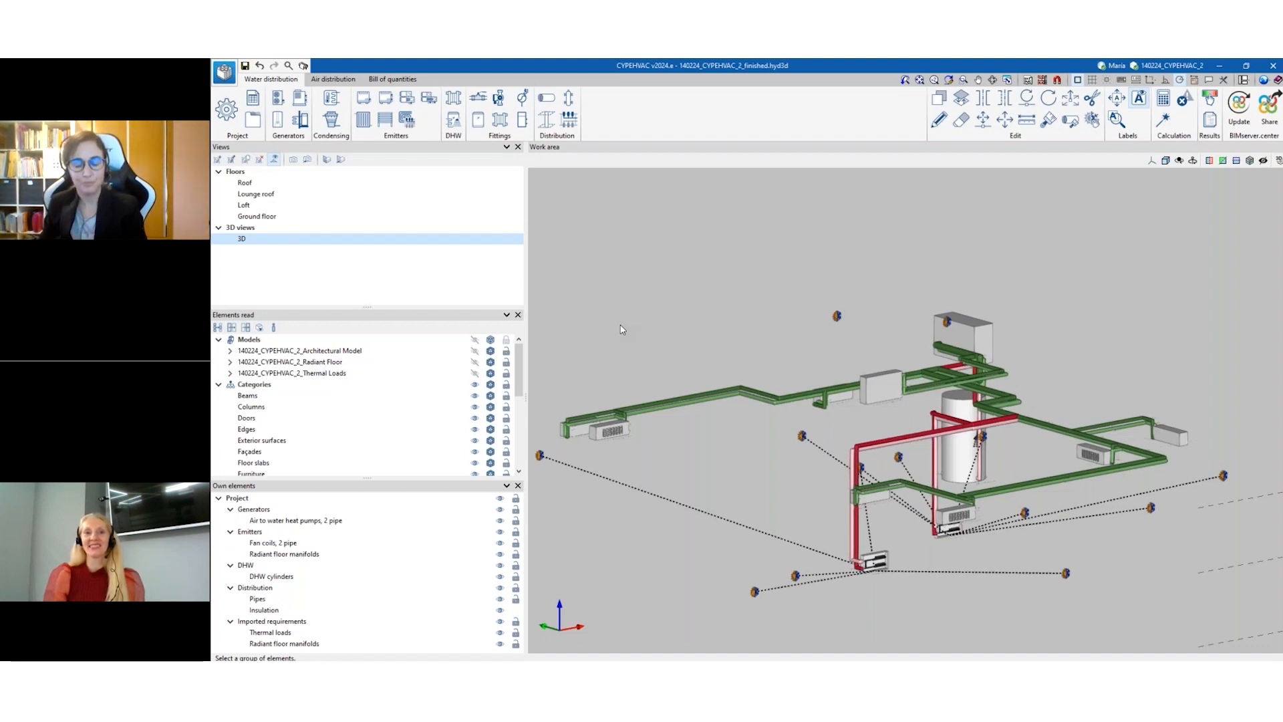
# Switch to the 140224_CYPEHVAC WEBINAR_1 project containing the air duct installation.
pyautogui.click(1220, 65)
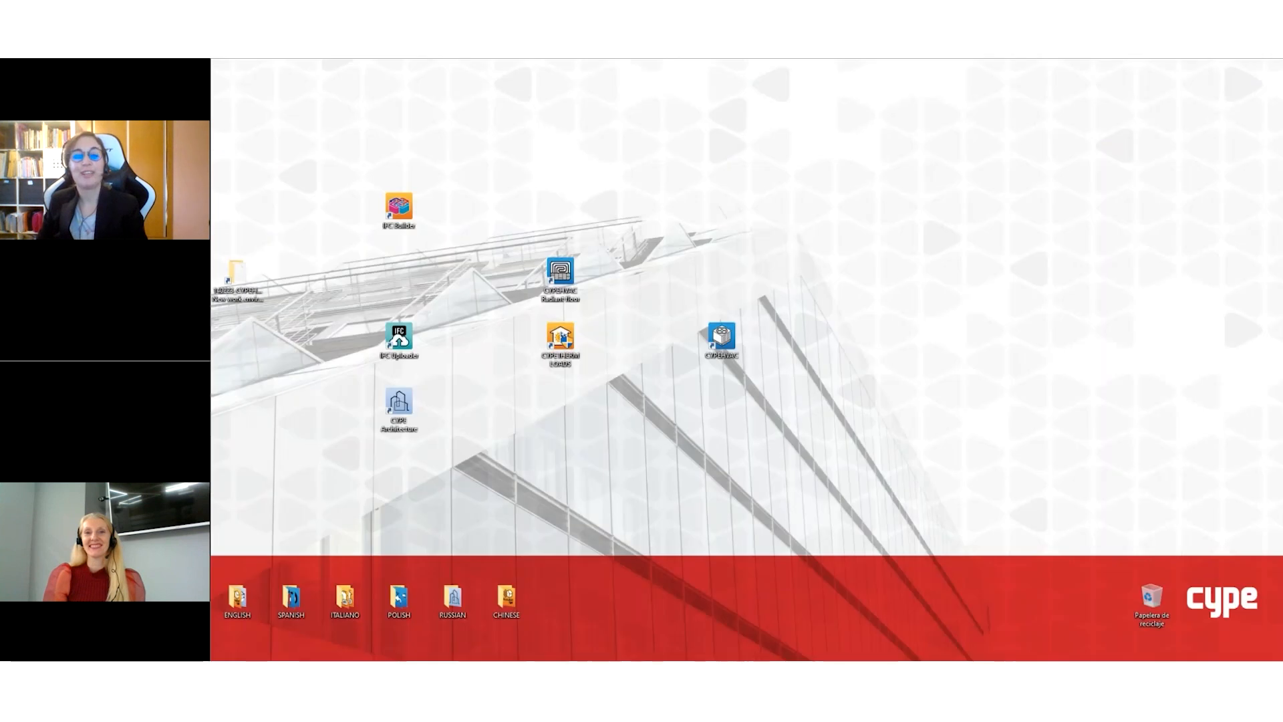
pyautogui.moveTo(496, 652)
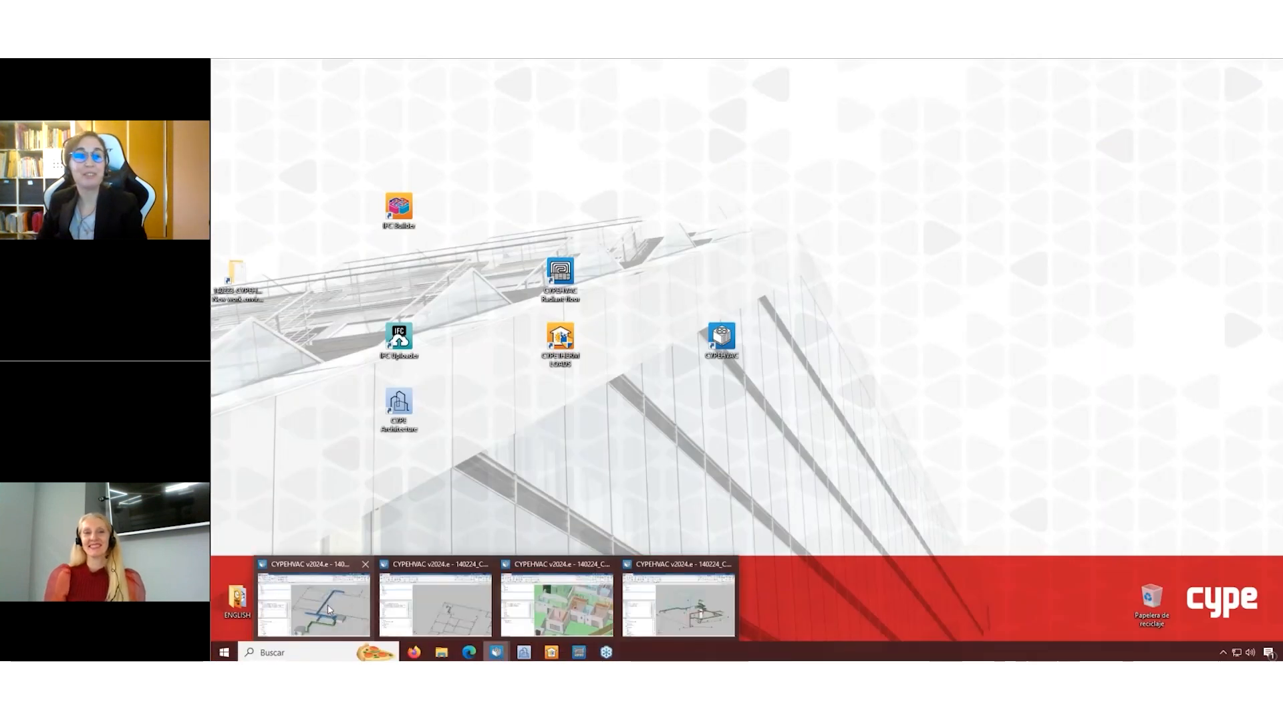
pyautogui.moveTo(330, 608)
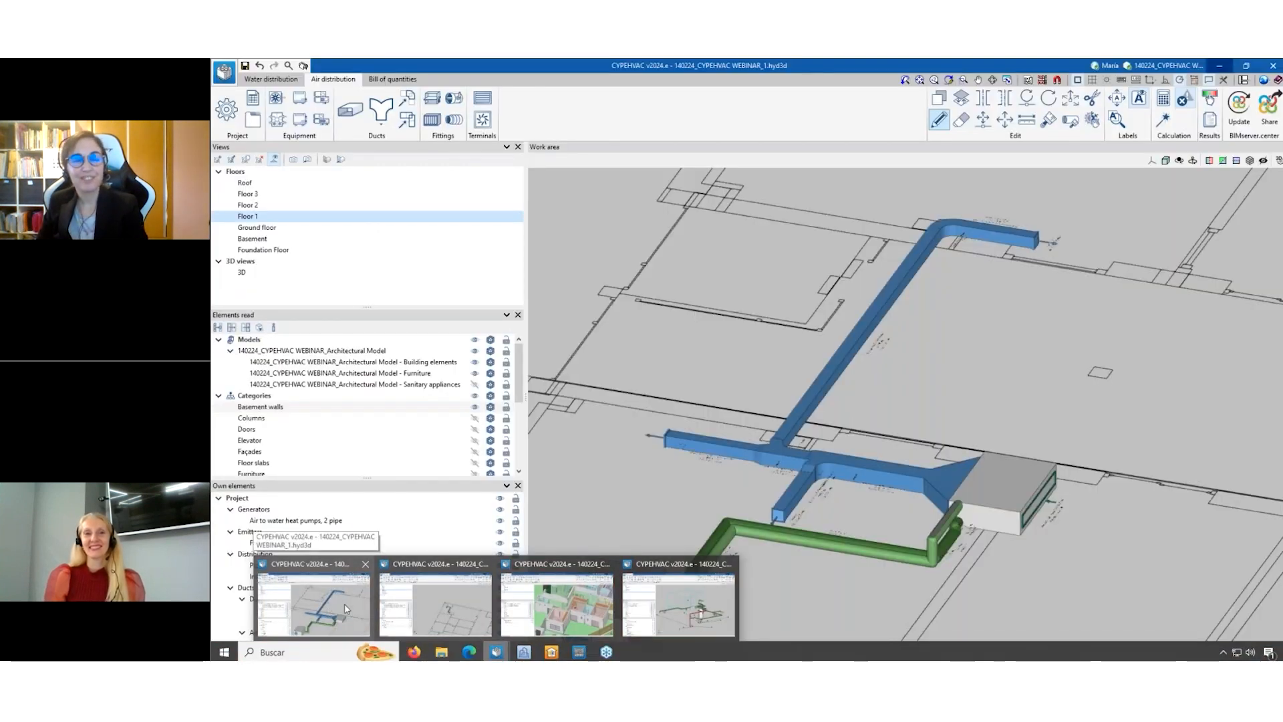
pyautogui.click(344, 603)
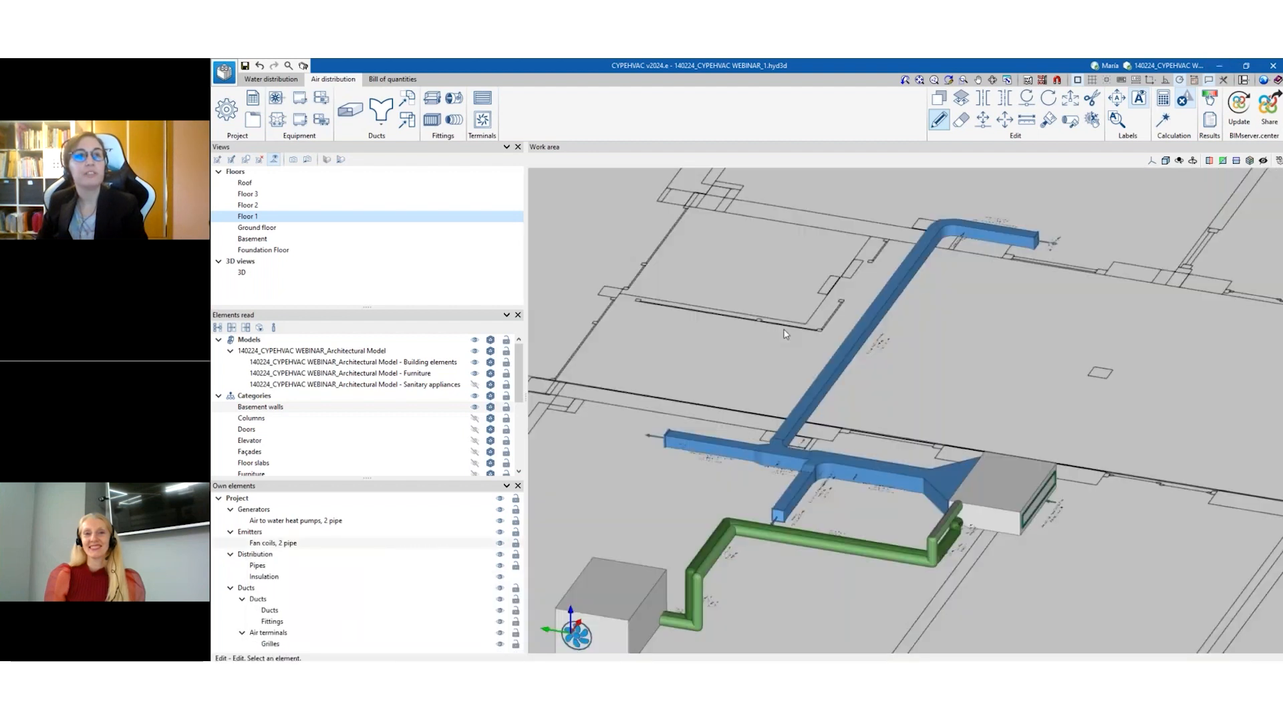
# Review the settings offered for a new duct and for an elbow fitting without placing either element.
pyautogui.scroll(-2, 933, 382)
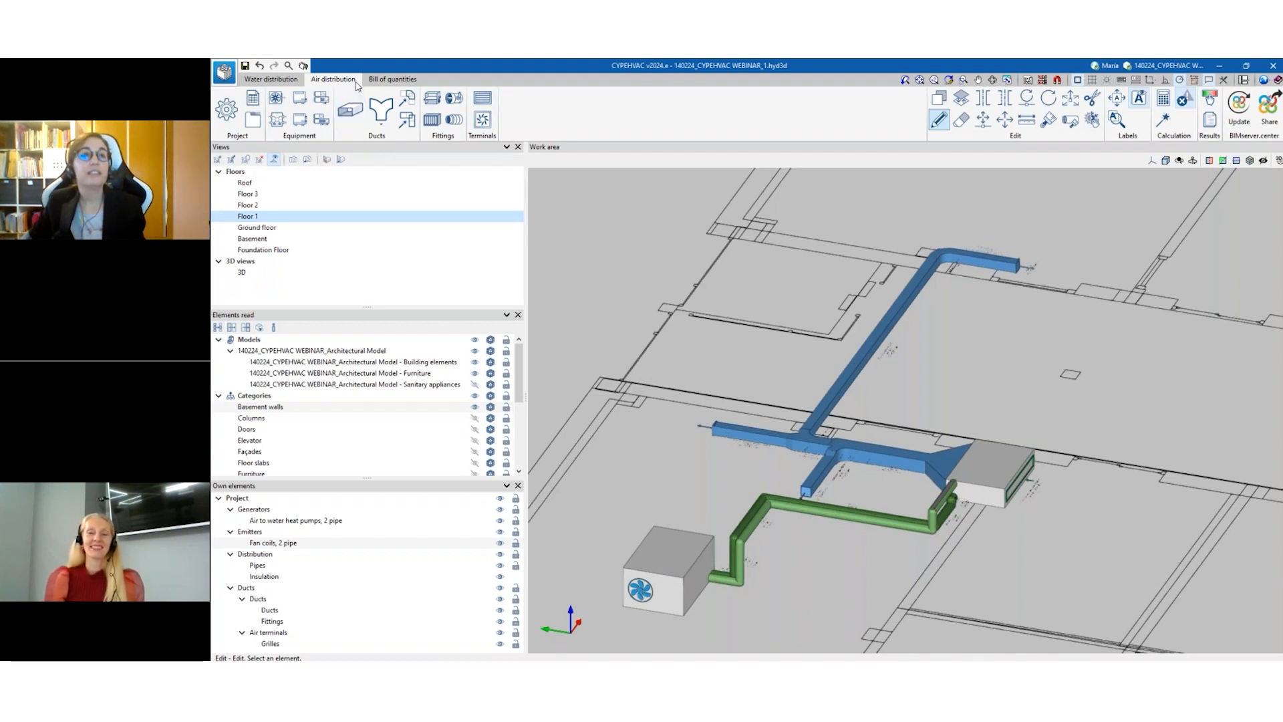
pyautogui.click(349, 114)
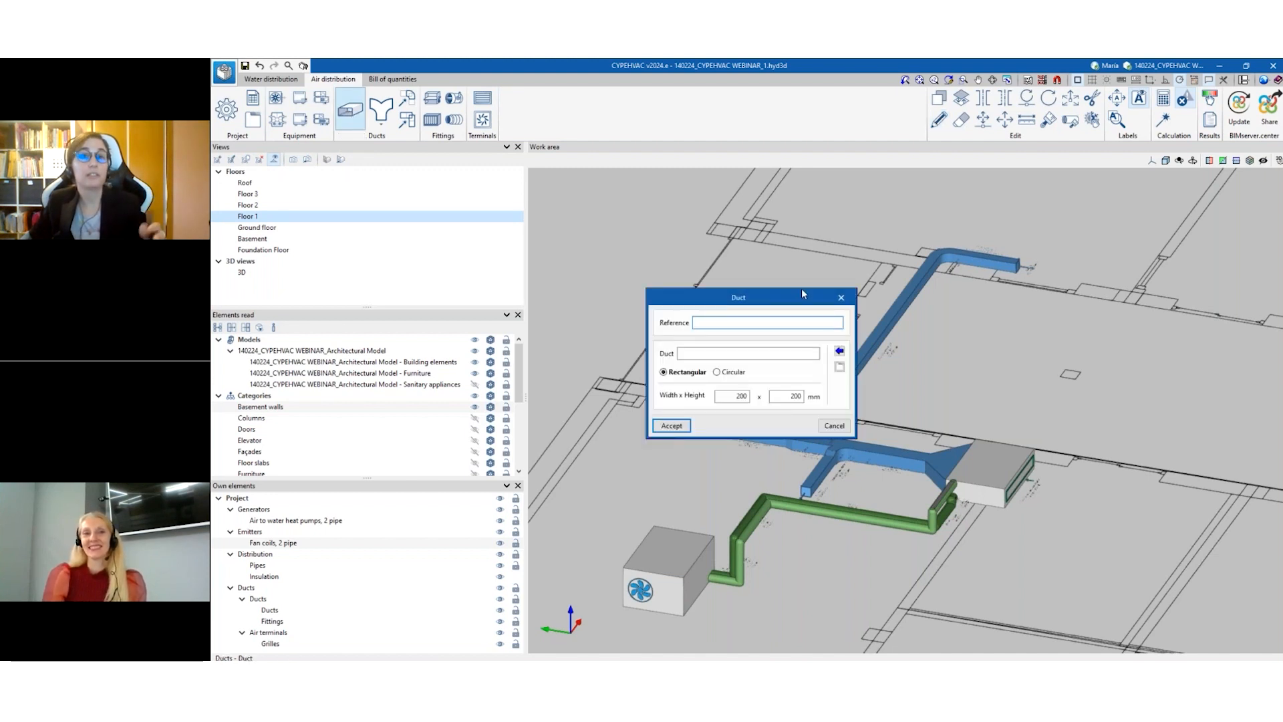
pyautogui.click(842, 299)
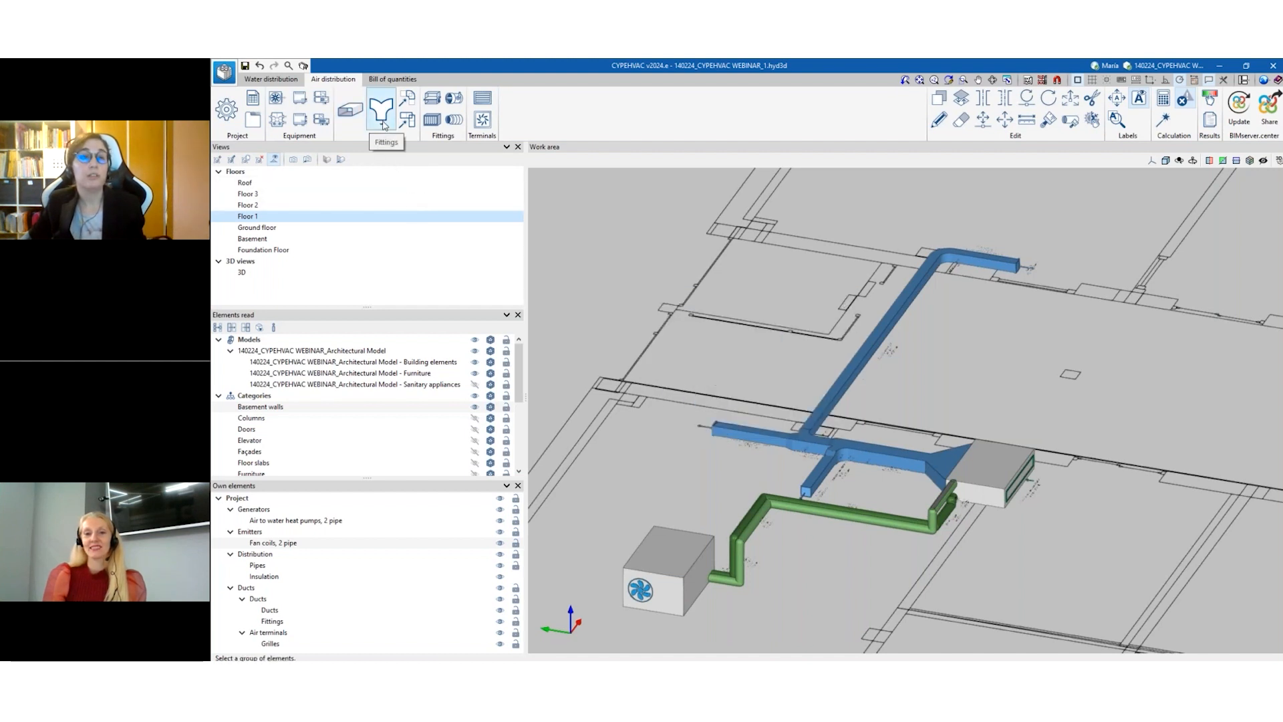
pyautogui.click(382, 115)
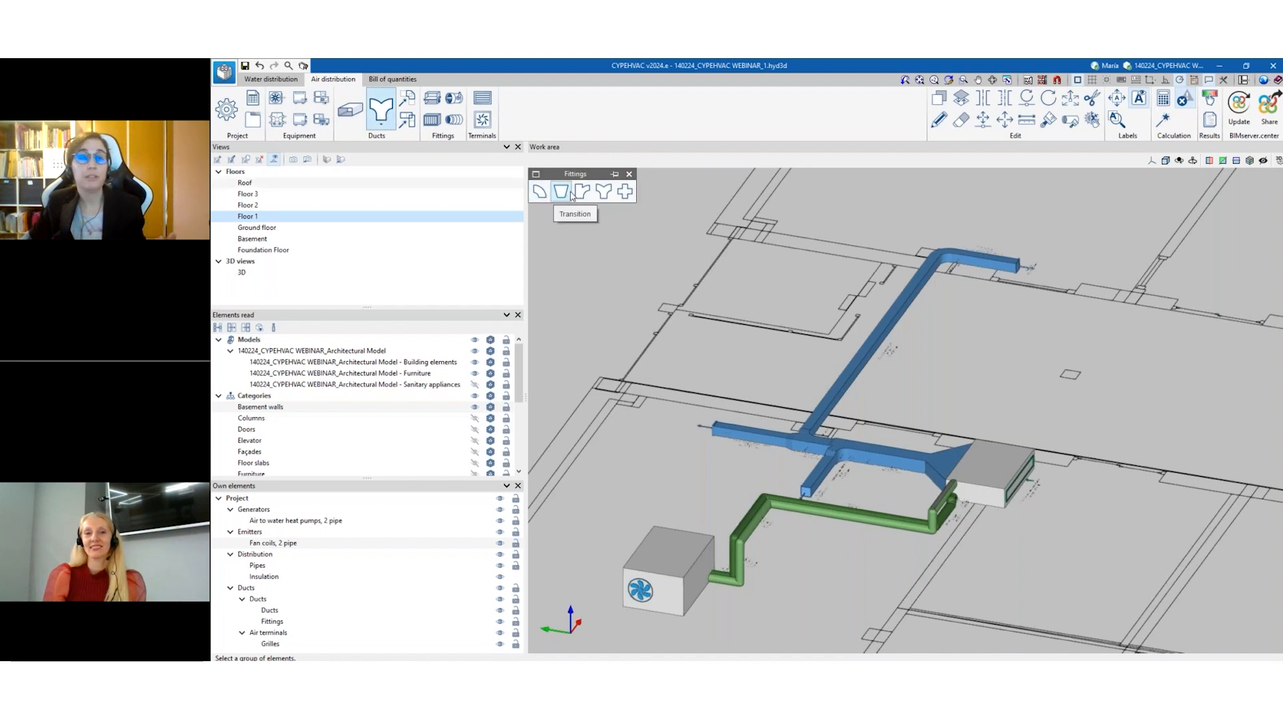
pyautogui.click(540, 192)
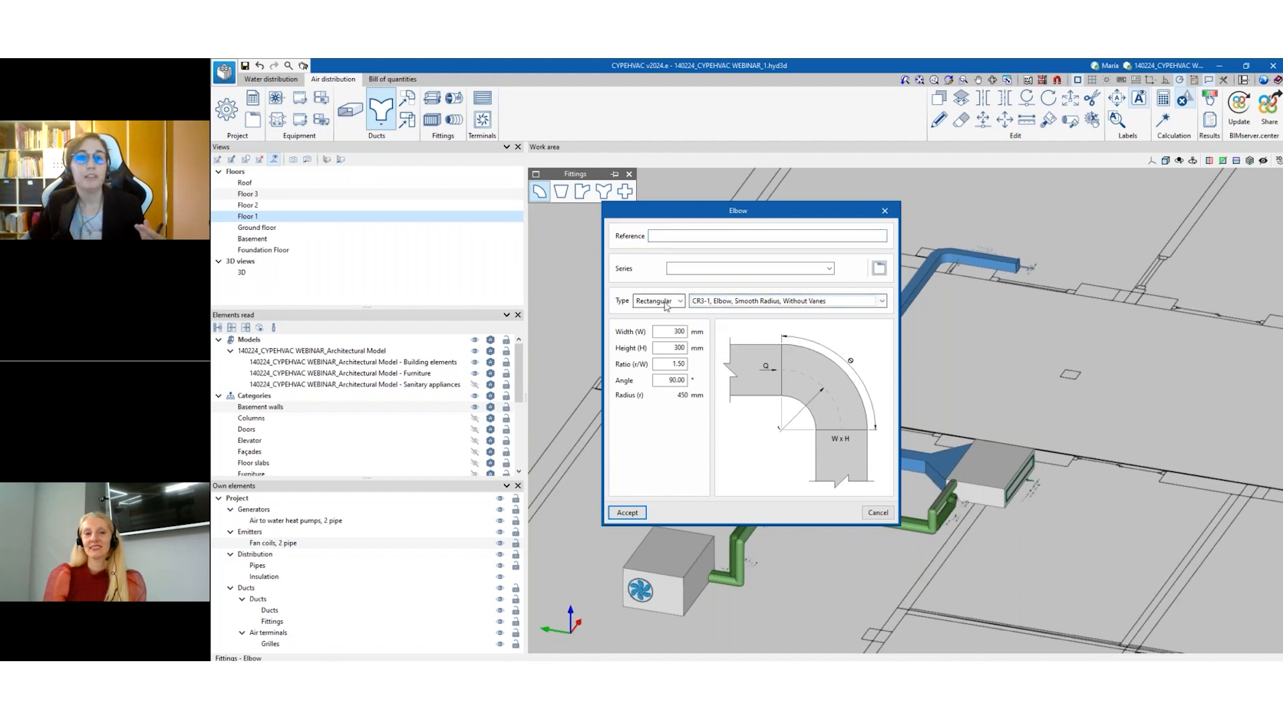
pyautogui.click(878, 512)
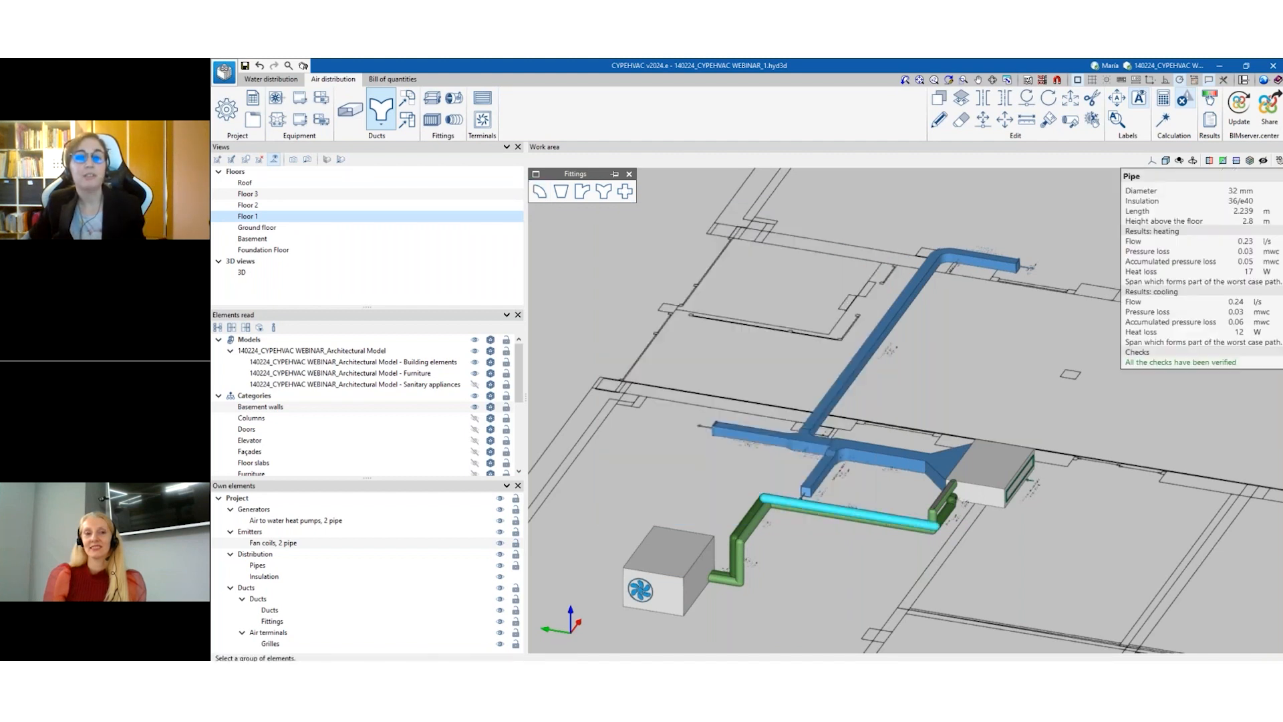
pyautogui.click(629, 175)
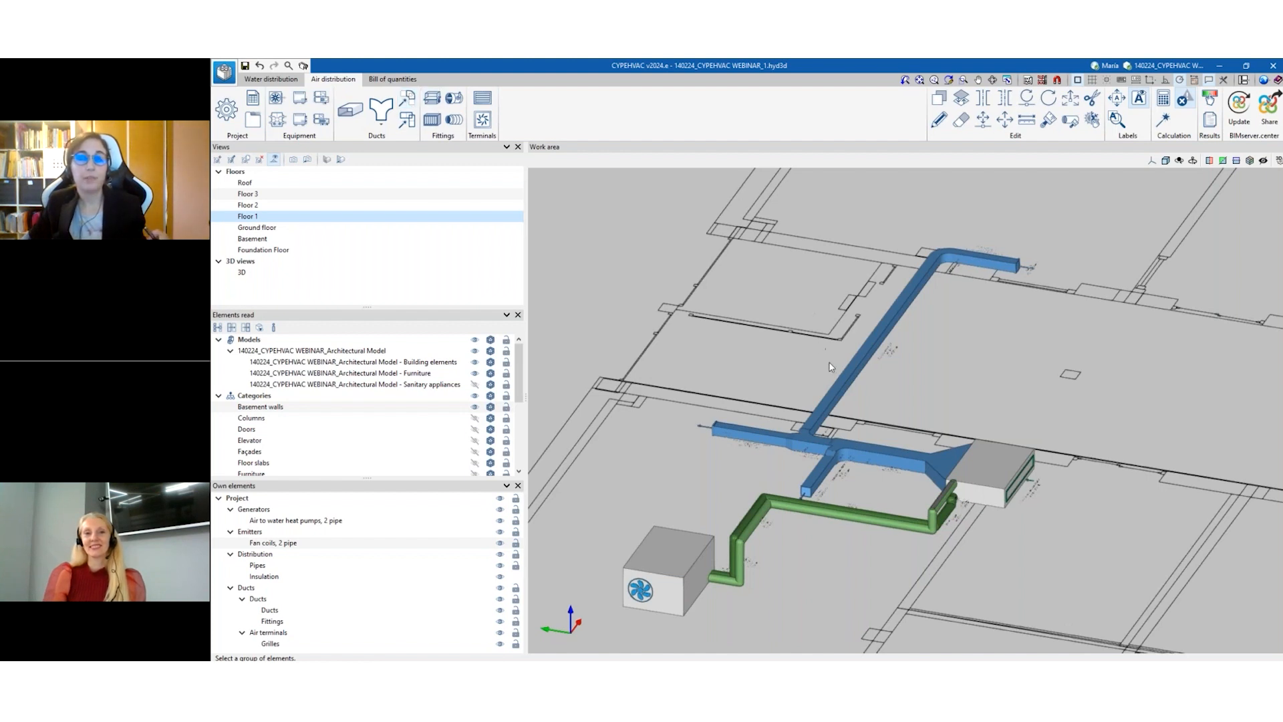
# Examine the calculated data of the transition at the fan coil and of the two branch fittings along the supply duct.
pyautogui.scroll(3, 971, 410)
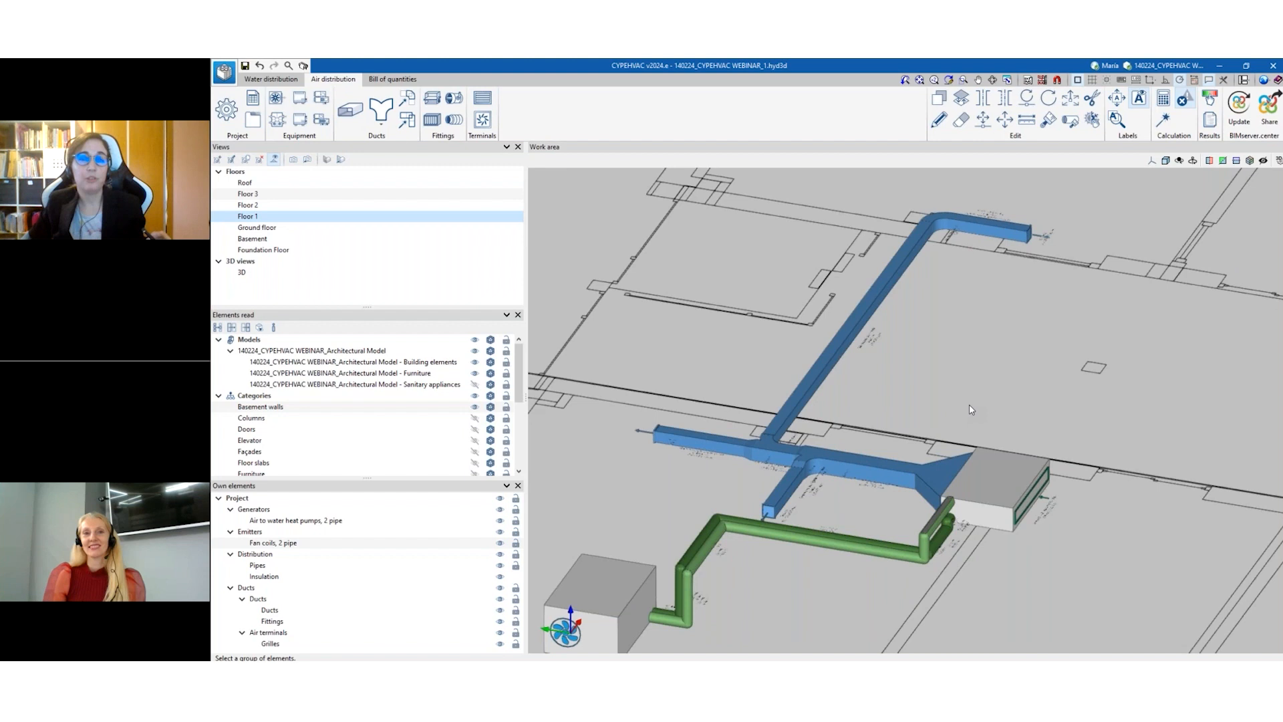
pyautogui.scroll(2, 972, 410)
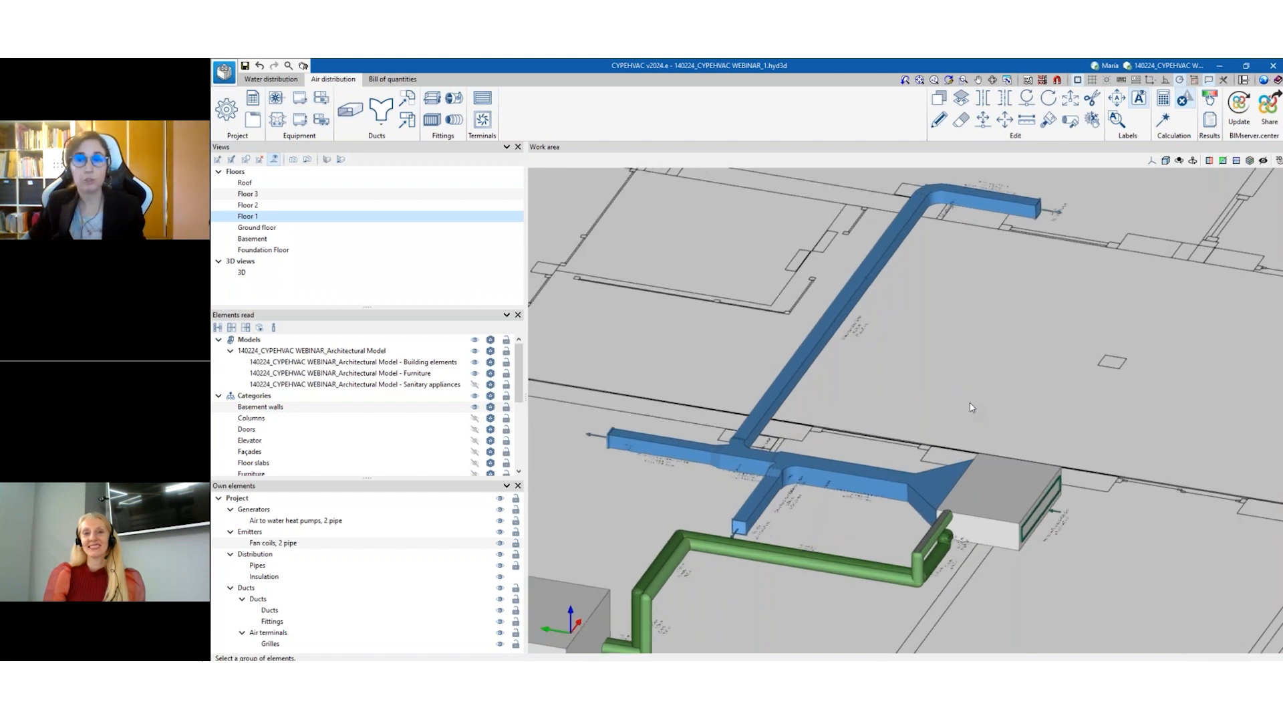
pyautogui.moveTo(971, 407); pyautogui.dragTo(964, 419, button='middle')
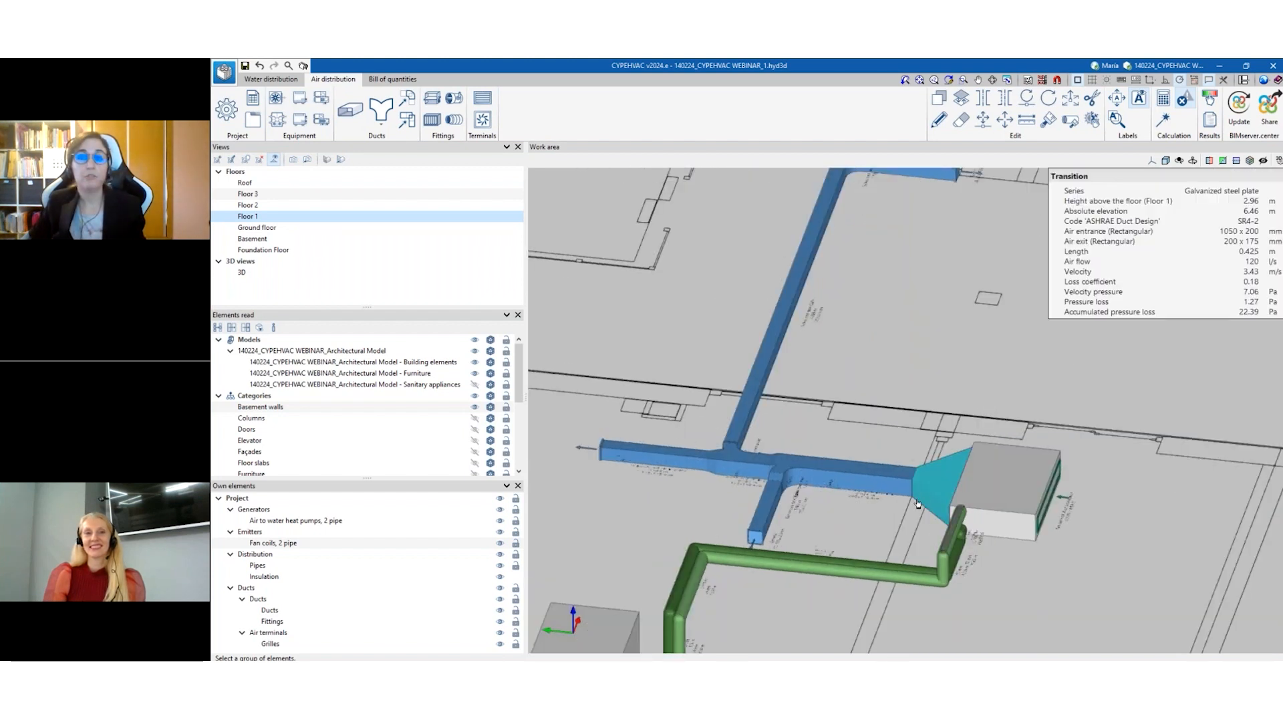
pyautogui.scroll(-4, 941, 487)
pyautogui.scroll(2, 832, 543)
pyautogui.scroll(2, 963, 484)
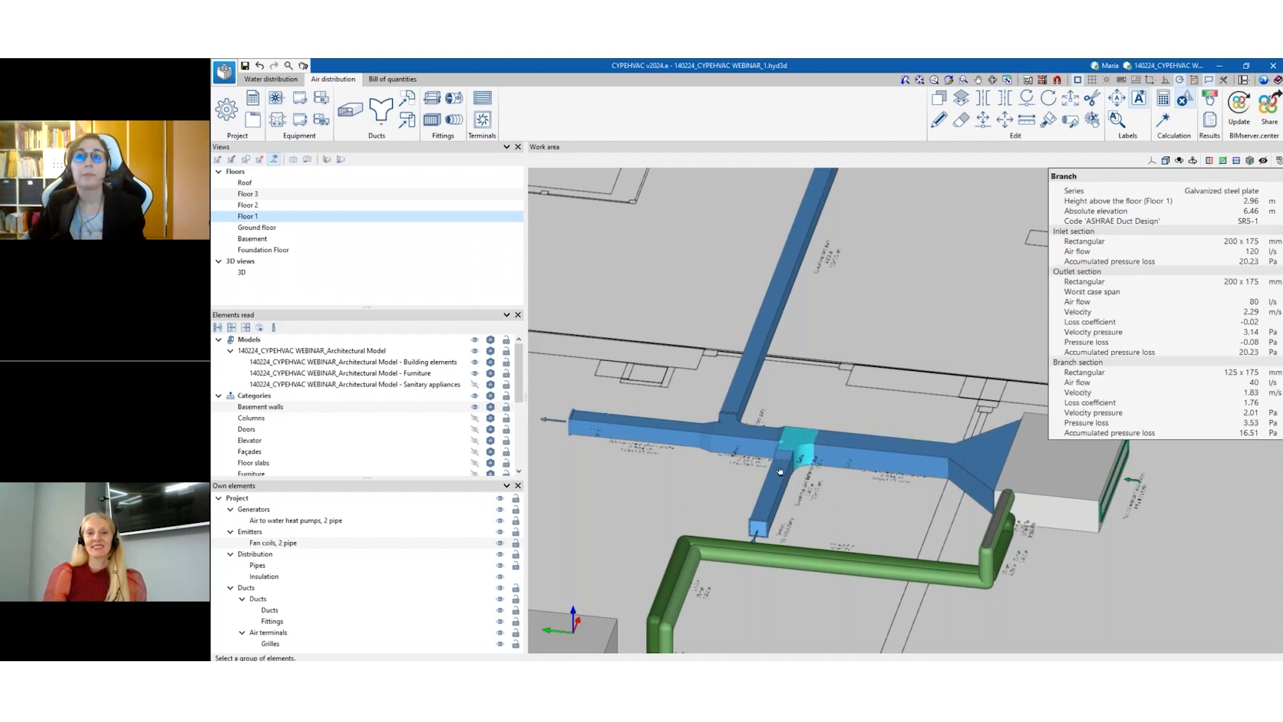
pyautogui.scroll(1, 788, 470)
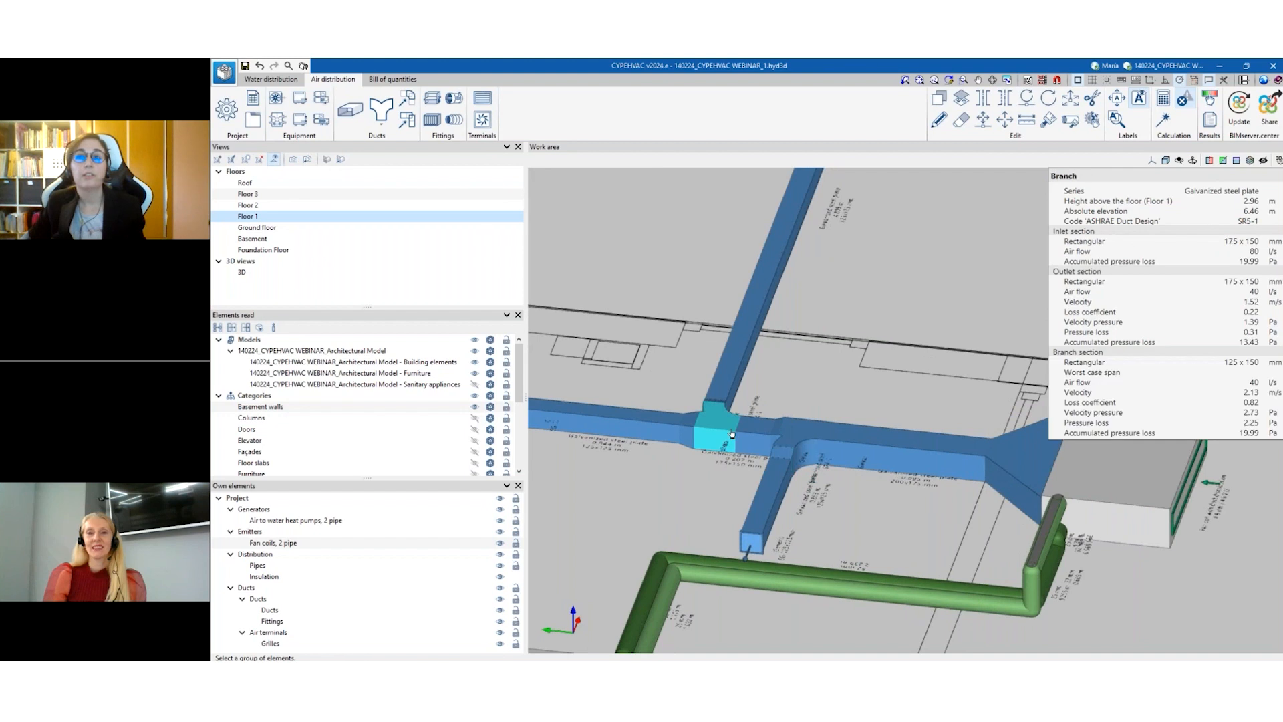
pyautogui.scroll(-1, 709, 441)
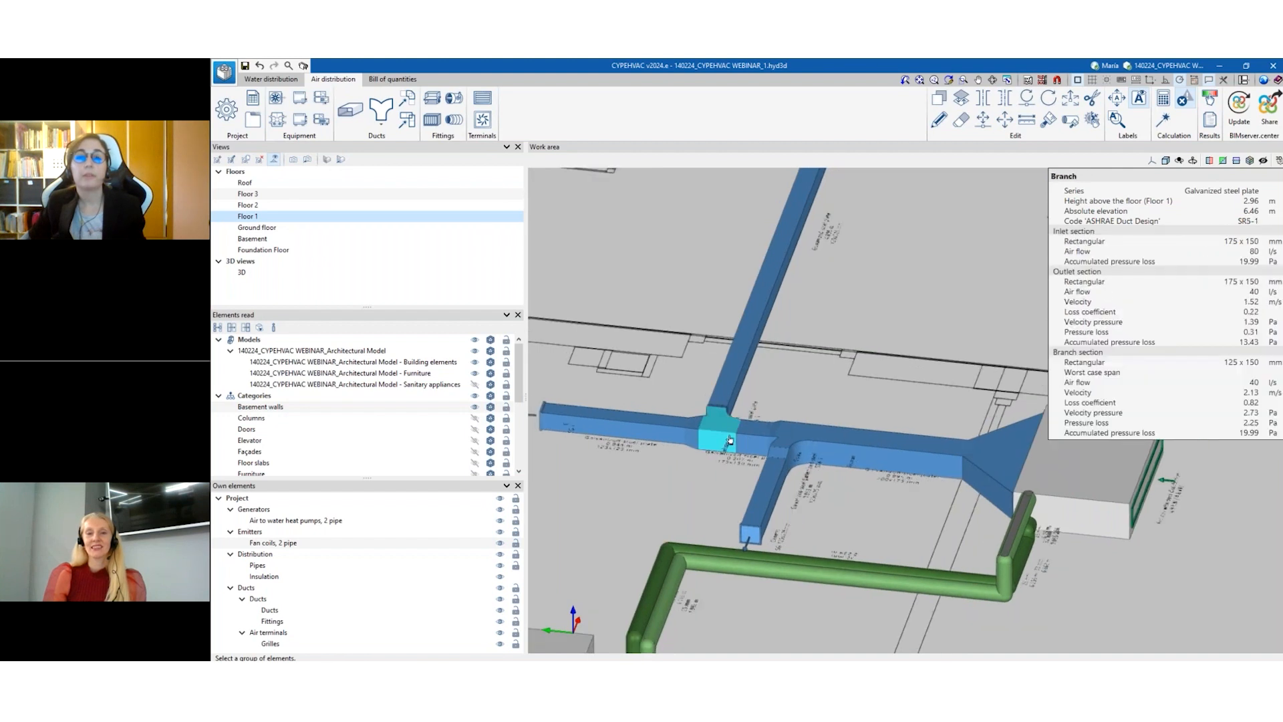
pyautogui.scroll(-2, 729, 445)
pyautogui.scroll(-1, 732, 448)
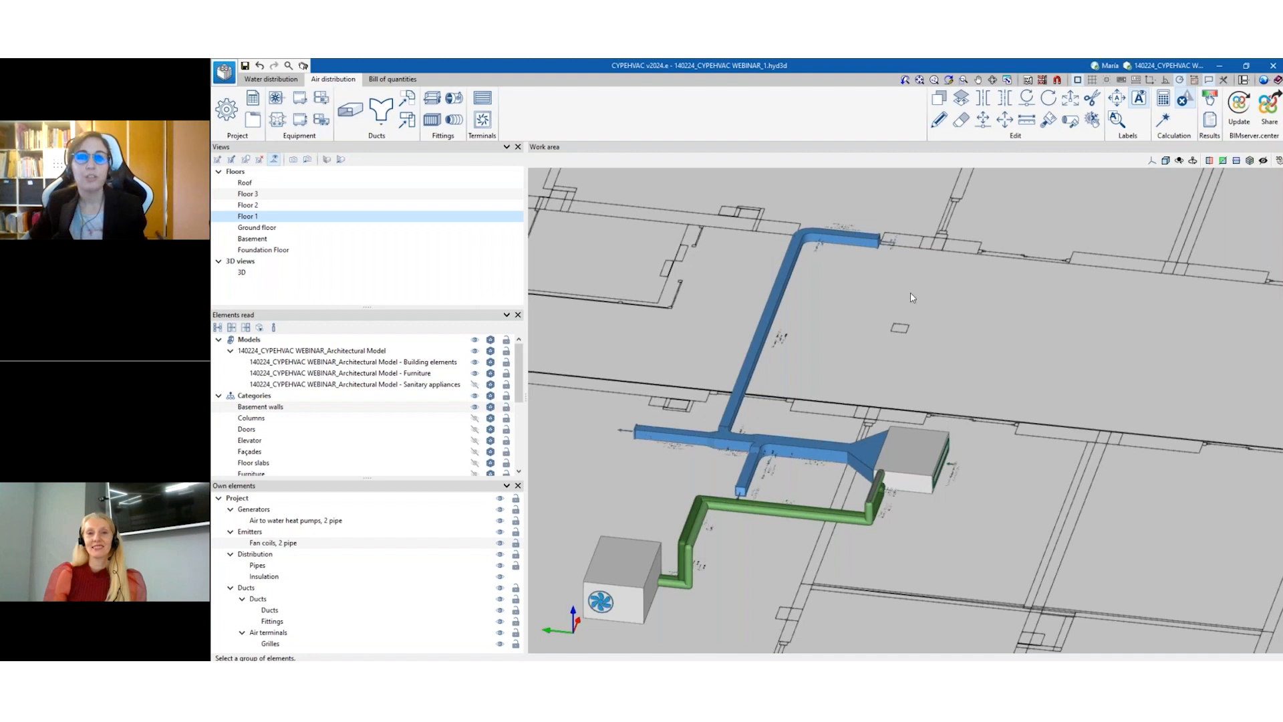
pyautogui.scroll(-3, 912, 296)
pyautogui.scroll(-1, 911, 293)
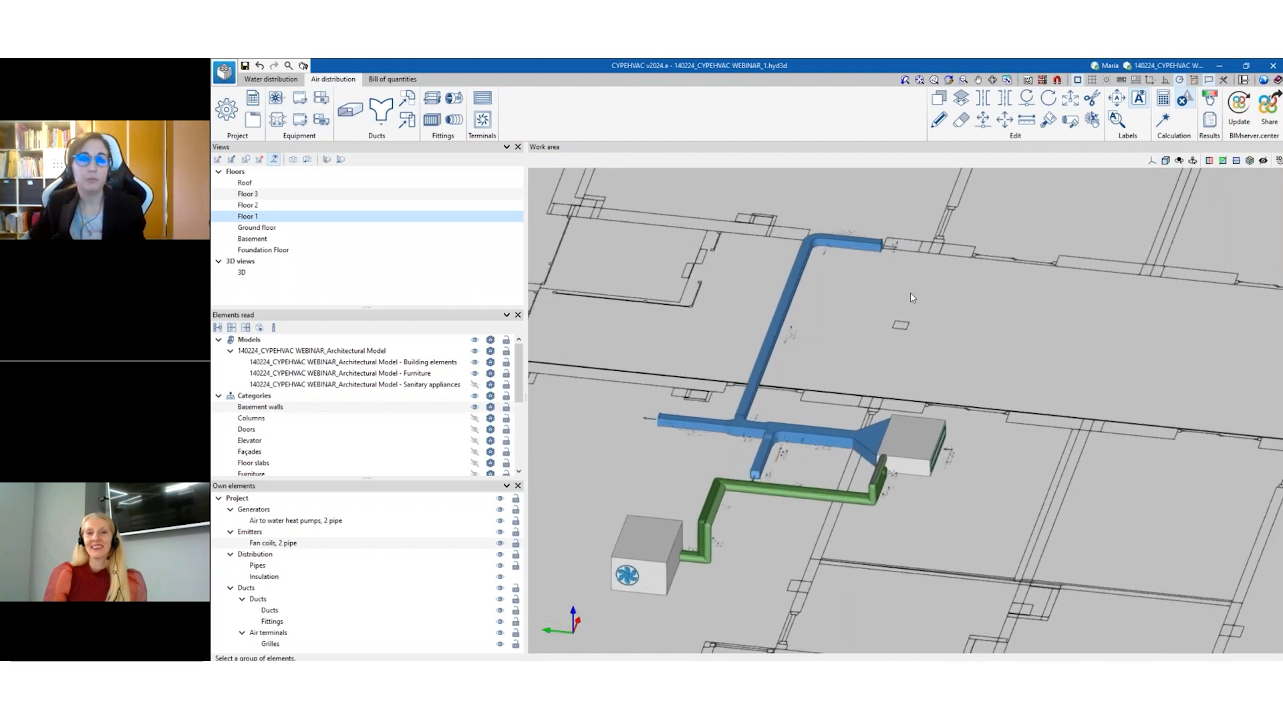
pyautogui.scroll(1, 911, 294)
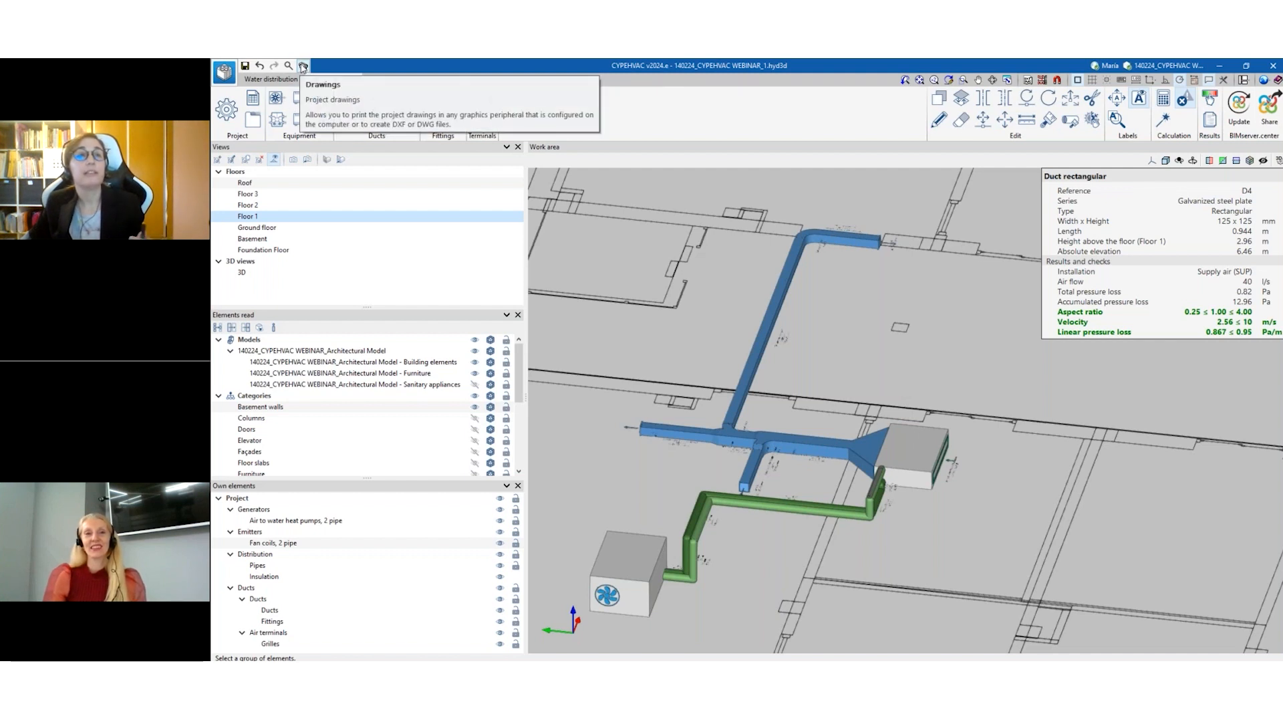
# Generate the HVAC drawings for DWG with updated results, discard the previous composition settings, and display the detail of all drawings.
pyautogui.click(303, 66)
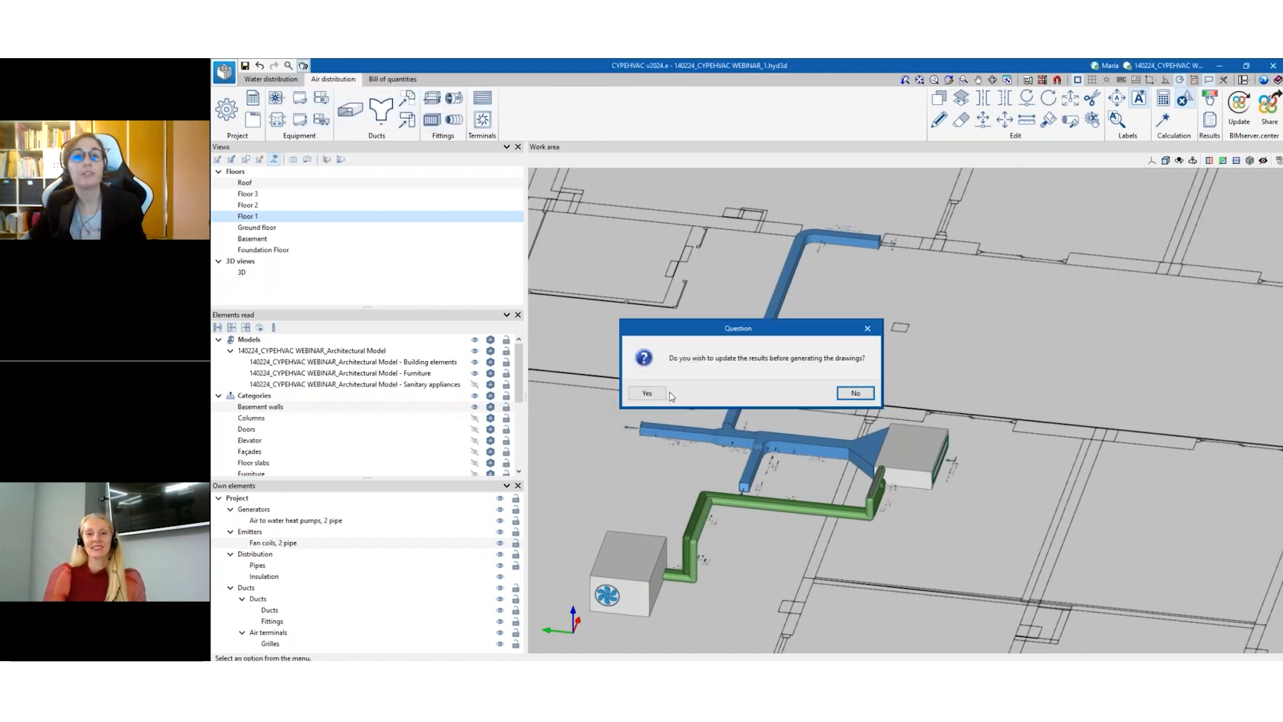
pyautogui.click(646, 393)
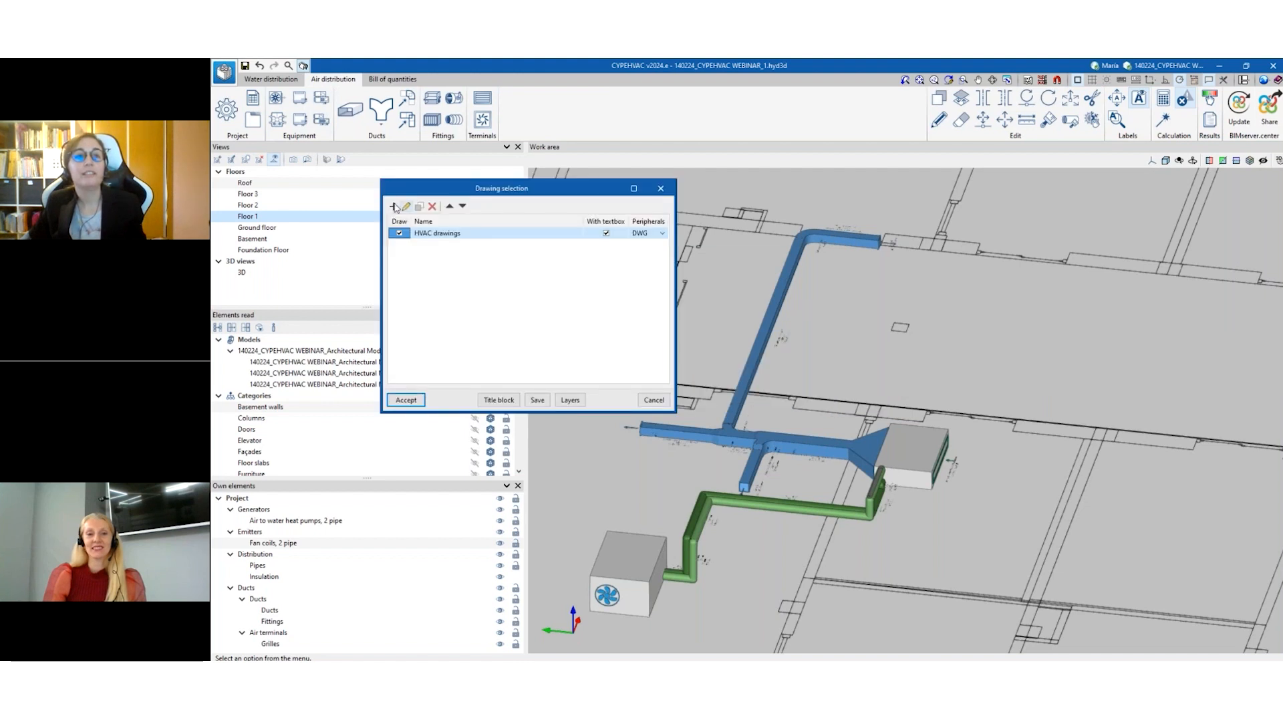
pyautogui.click(405, 400)
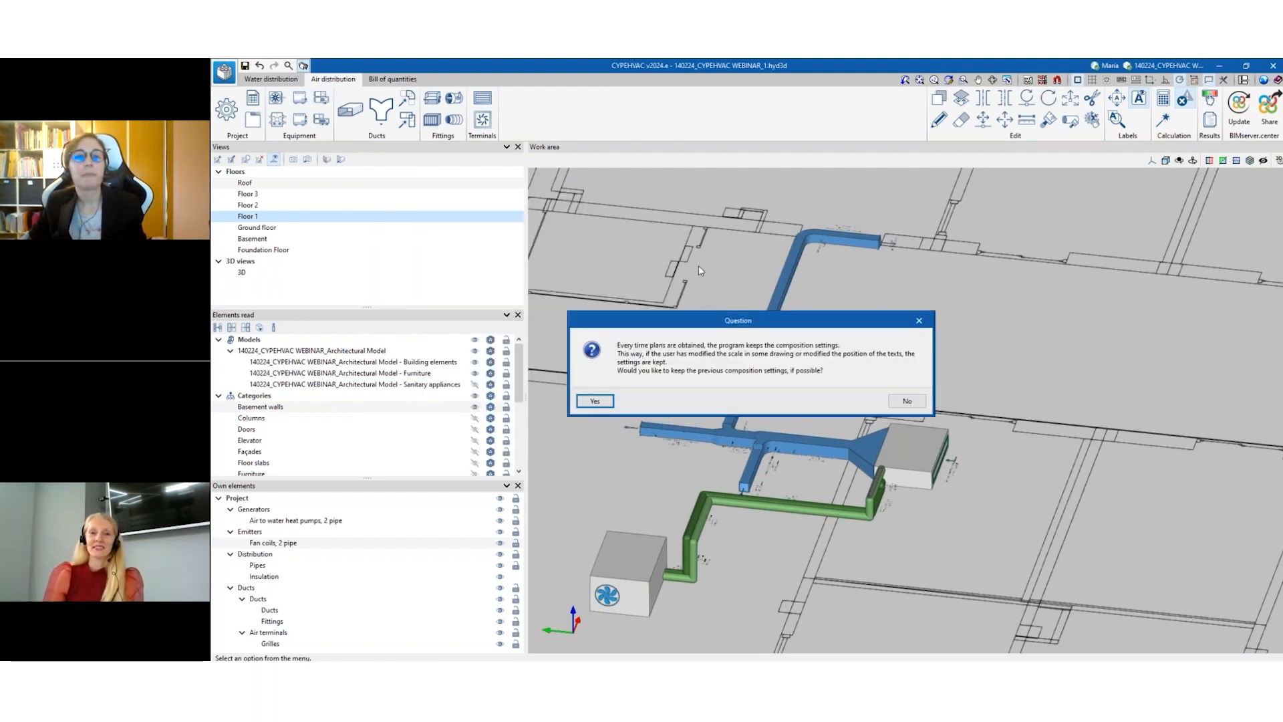
pyautogui.click(900, 404)
pyautogui.click(460, 92)
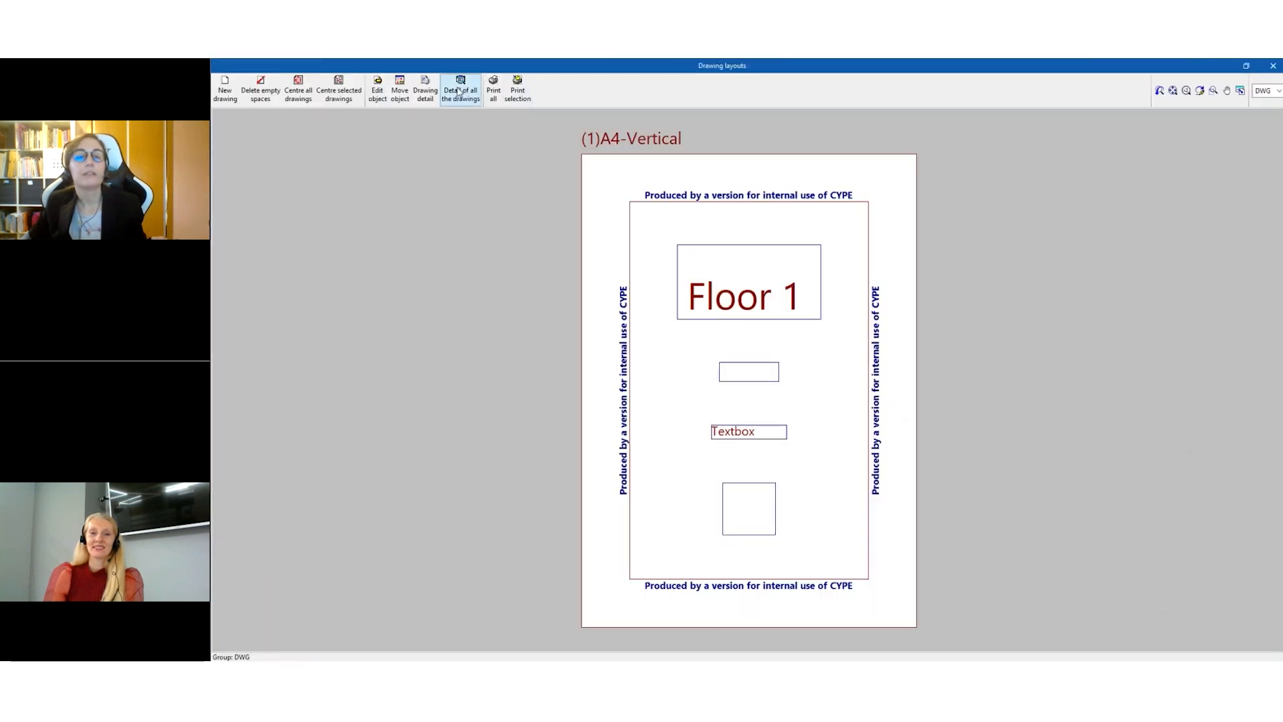
# Examine the Floor 1 plan, pipe legend, title block and equipment tables on the A4 sheet, and close the drawings.
pyautogui.scroll(7, 699, 271)
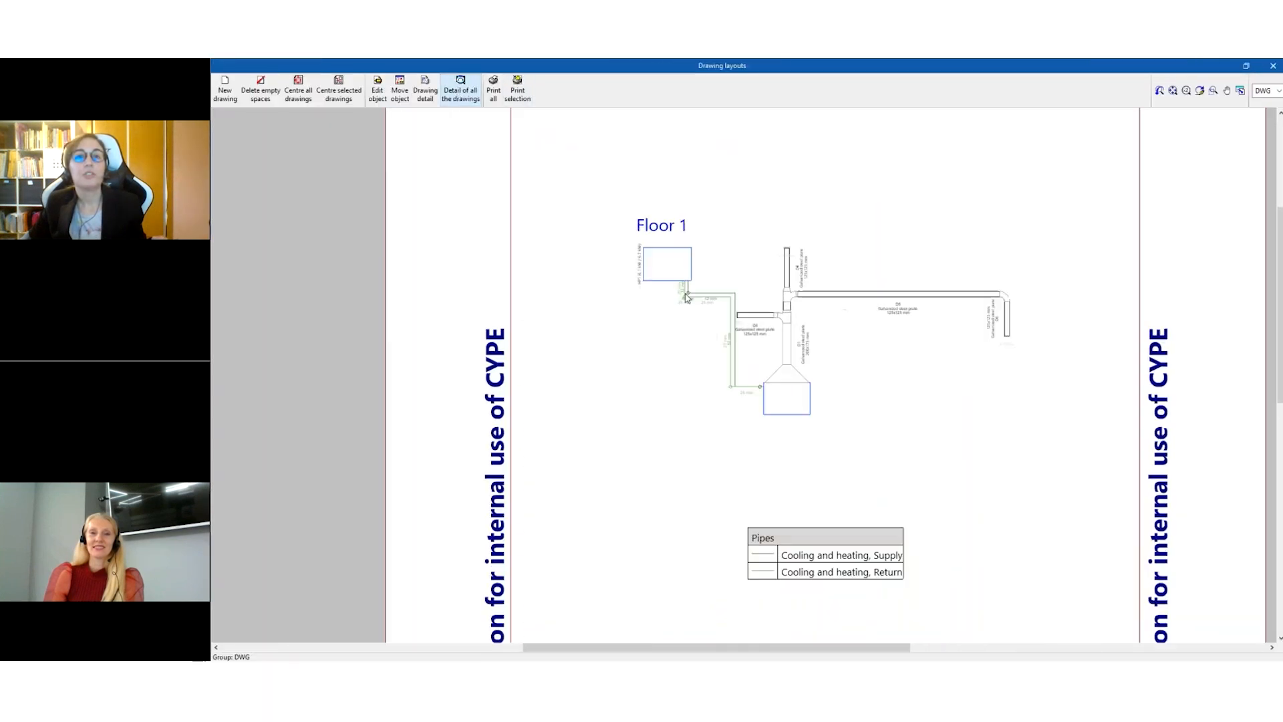
pyautogui.scroll(-1, 672, 384)
pyautogui.scroll(3, 682, 263)
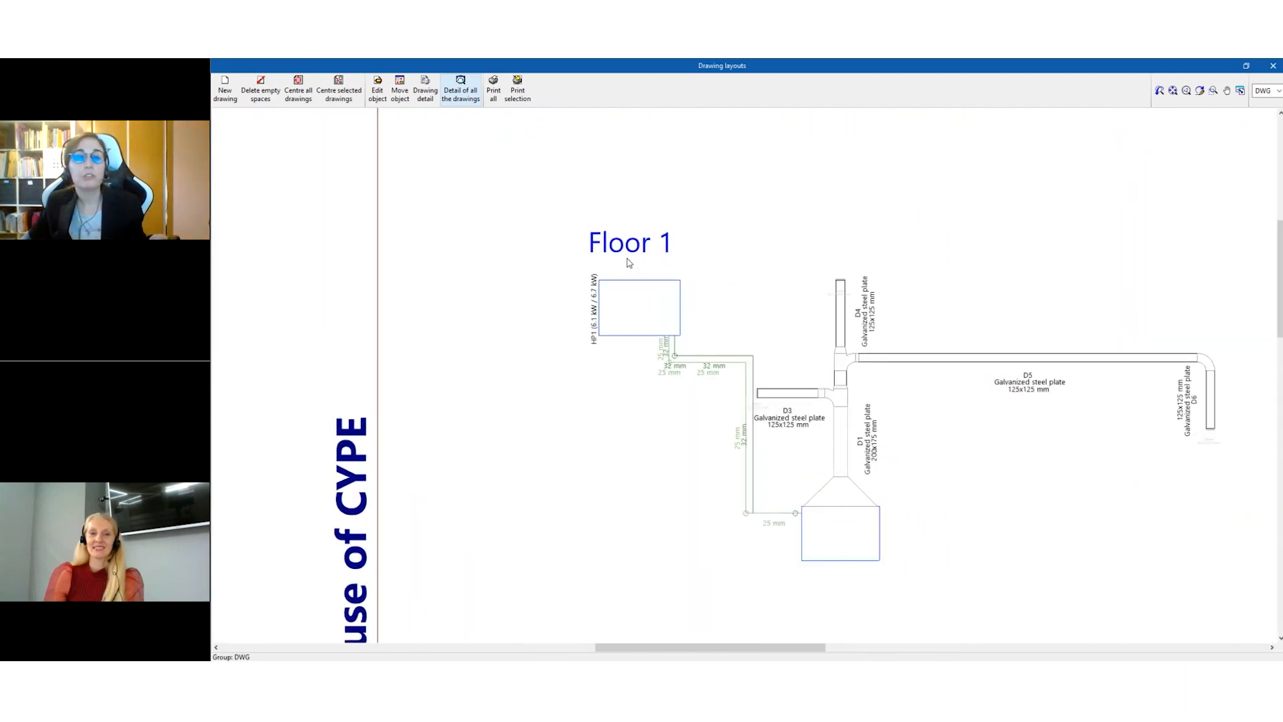
pyautogui.scroll(1, 628, 263)
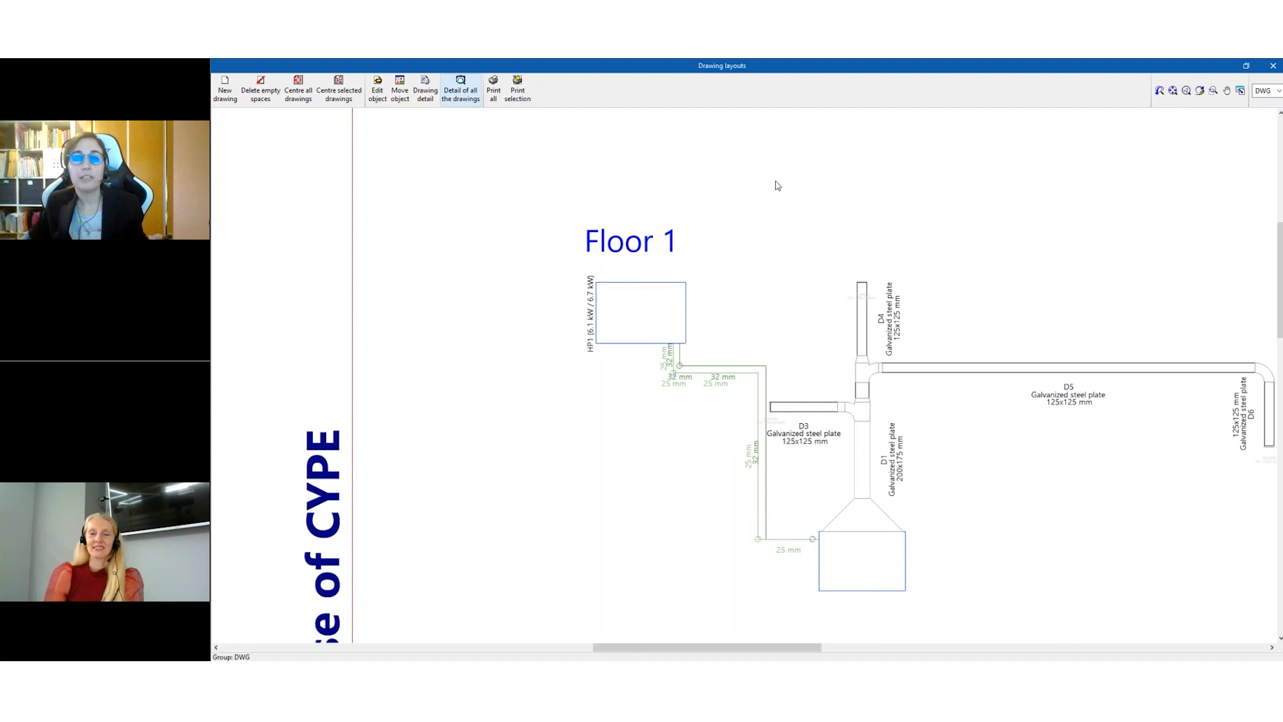
pyautogui.scroll(-8, 776, 186)
pyautogui.scroll(3, 833, 428)
pyautogui.scroll(-4, 840, 398)
pyautogui.scroll(2, 888, 636)
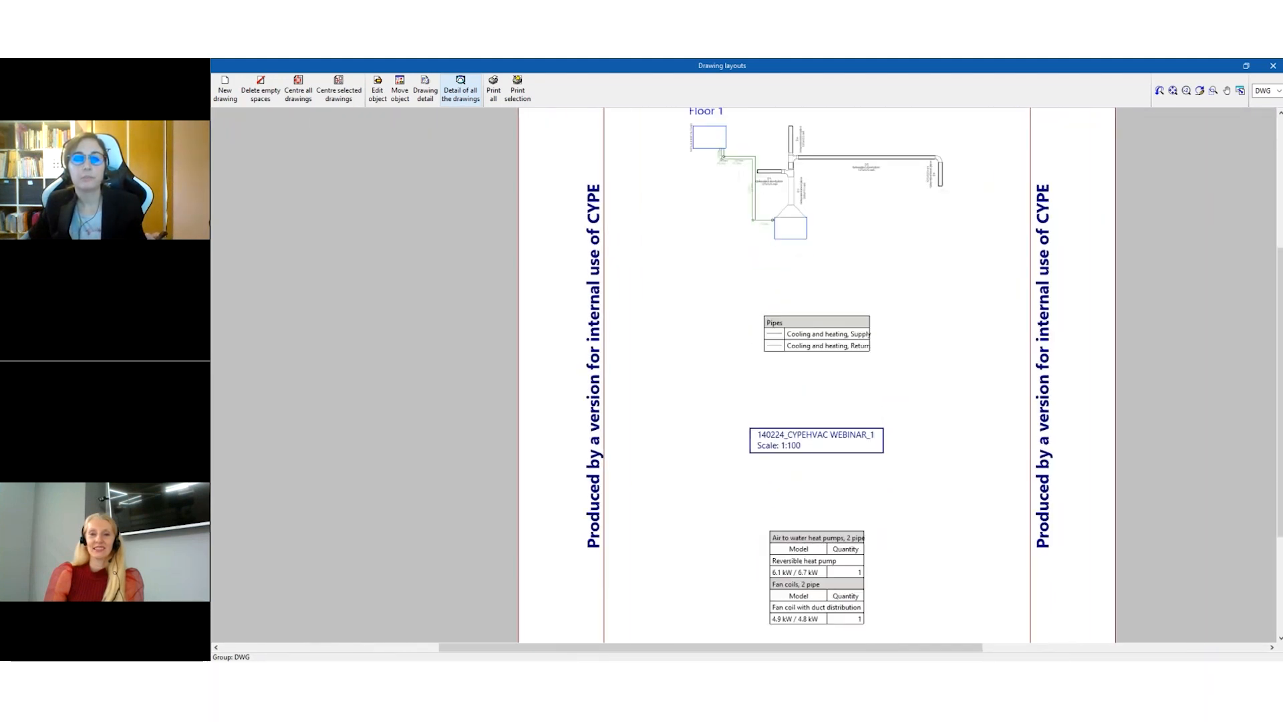
pyautogui.scroll(2, 863, 632)
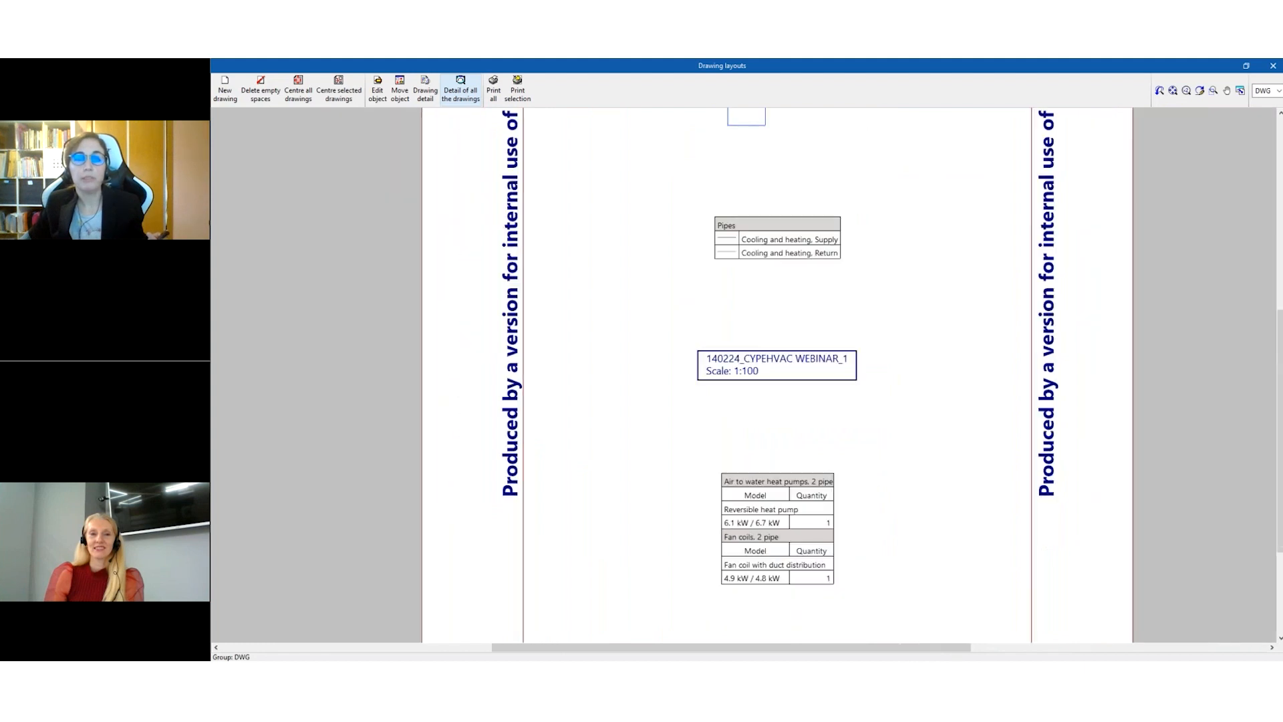
pyautogui.scroll(-5, 747, 495)
pyautogui.scroll(2, 756, 425)
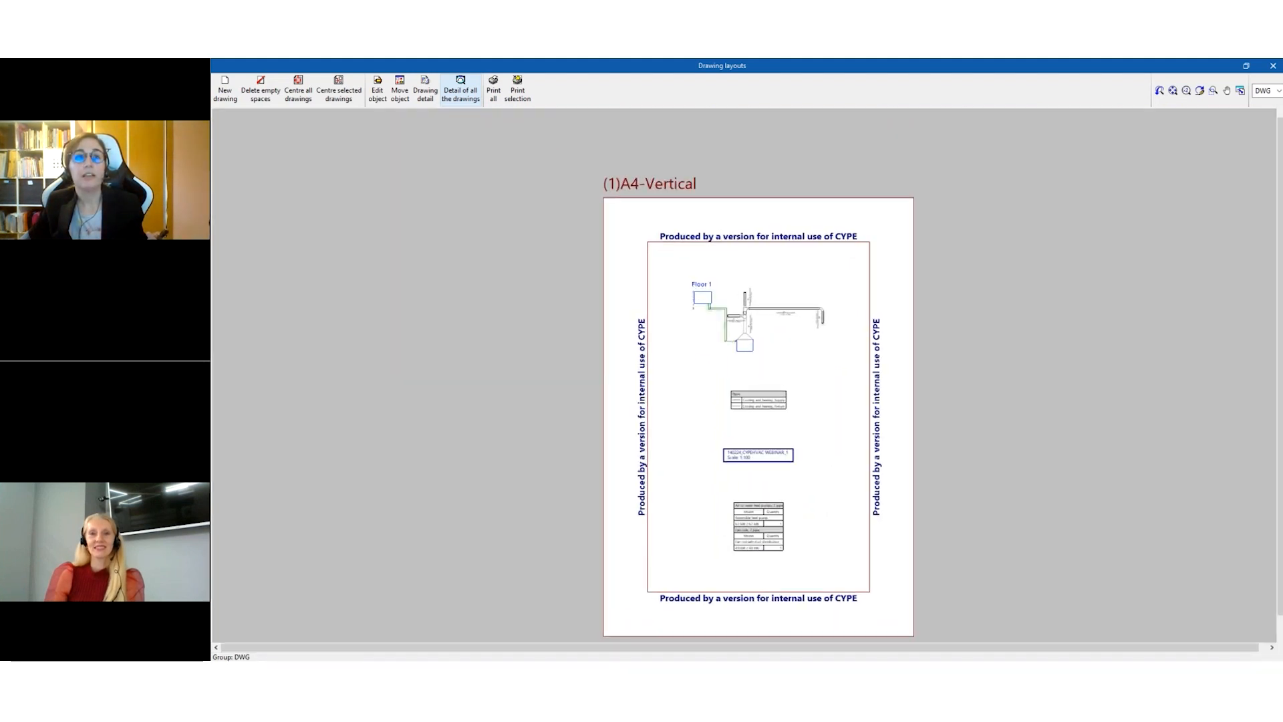
pyautogui.click(1274, 66)
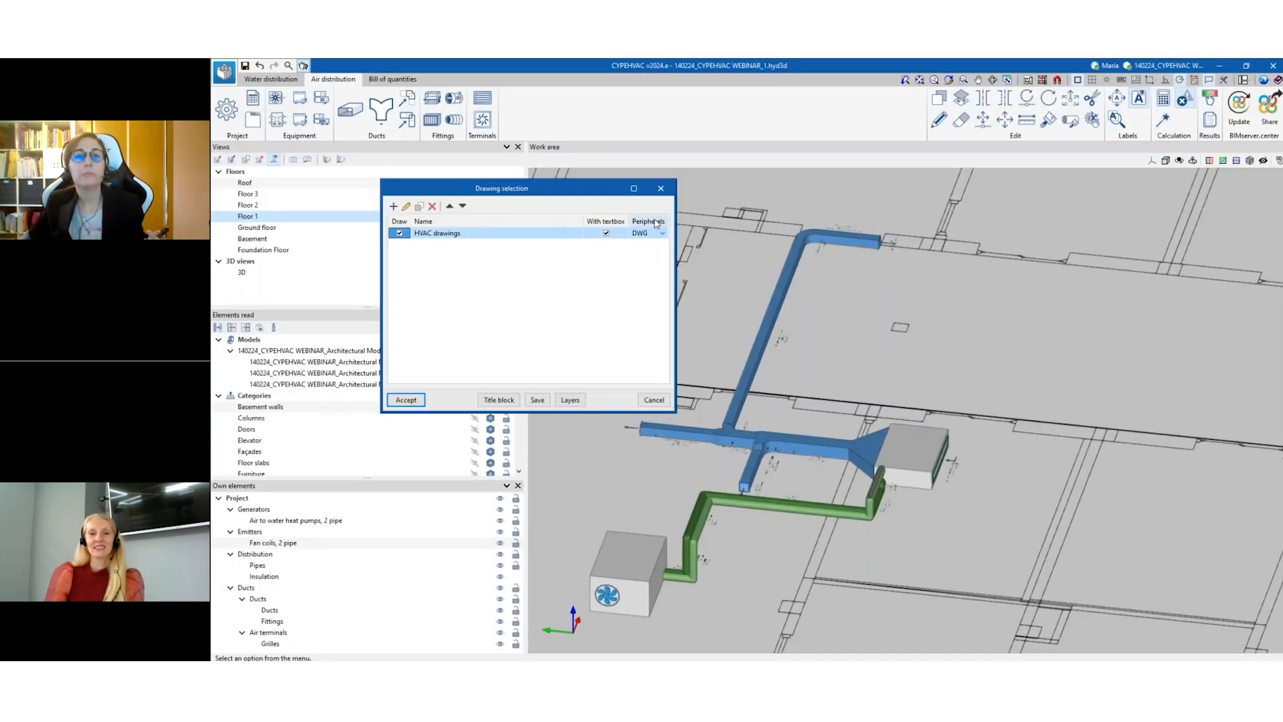
pyautogui.click(661, 189)
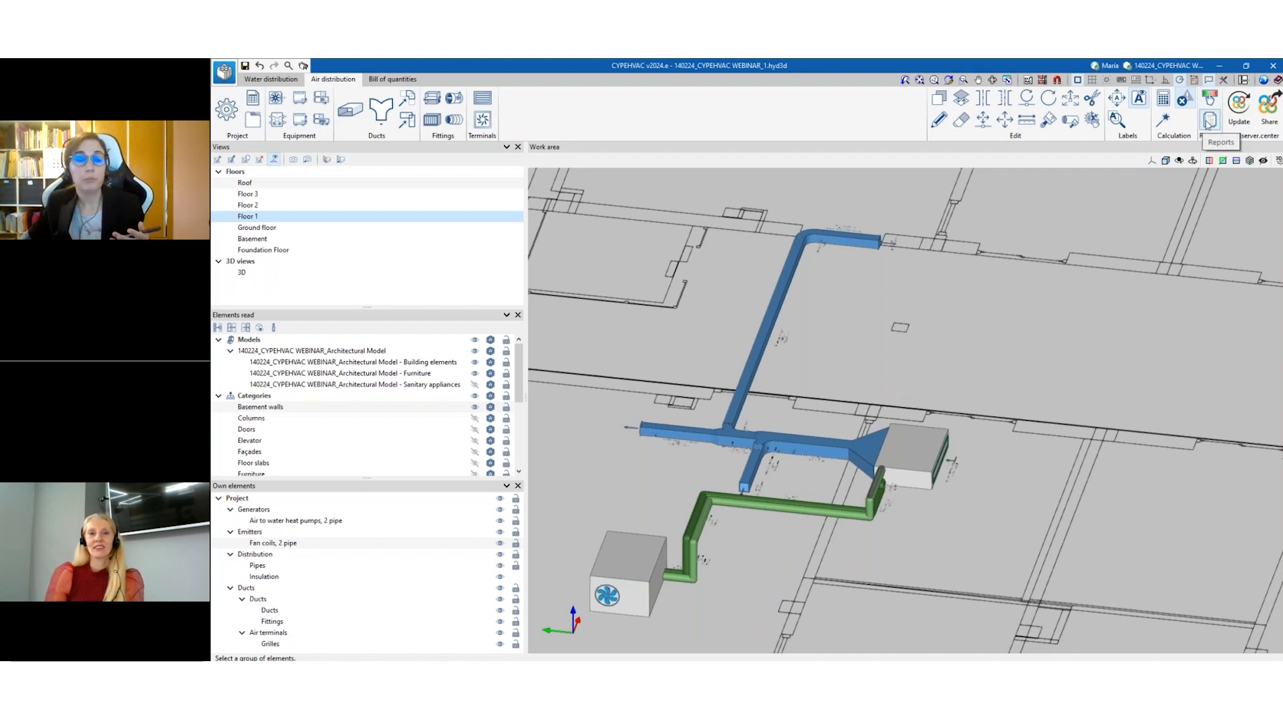
# Inspect the selection, design conditions and calculation checks of the 25 mm return pipe running to the fan coil.
pyautogui.moveTo(768, 511)
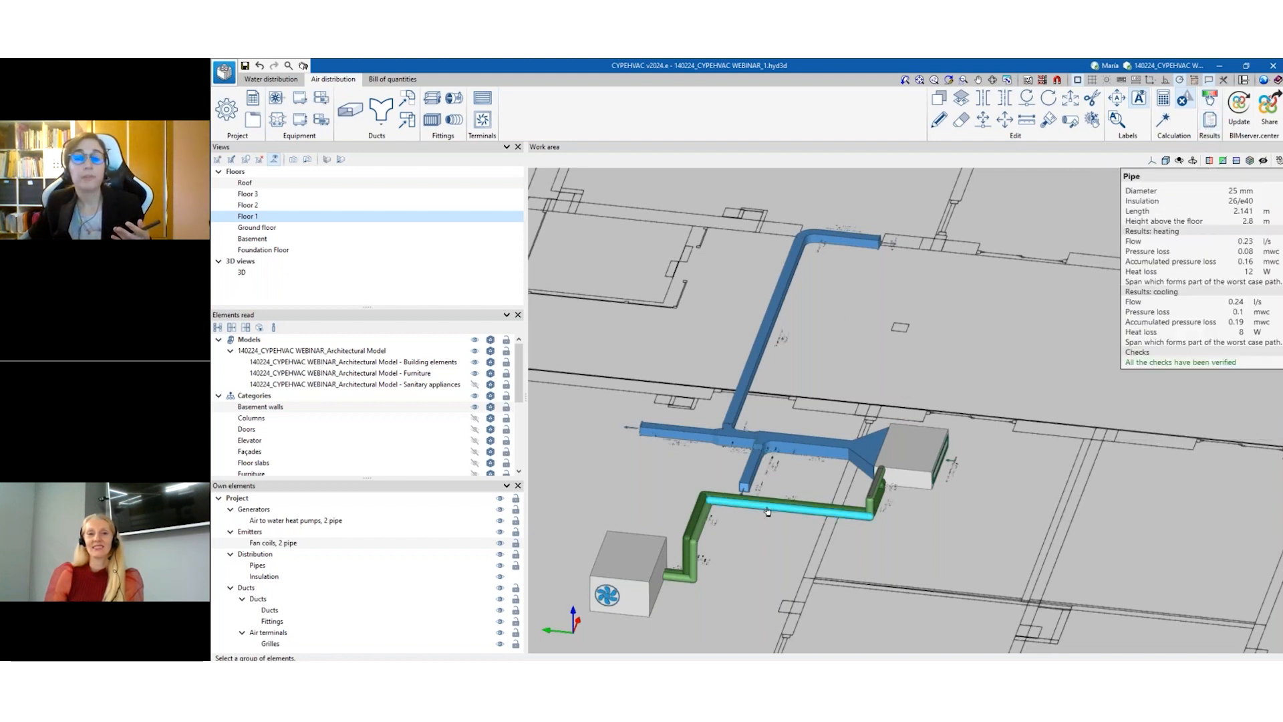
pyautogui.click(939, 120)
pyautogui.click(798, 506)
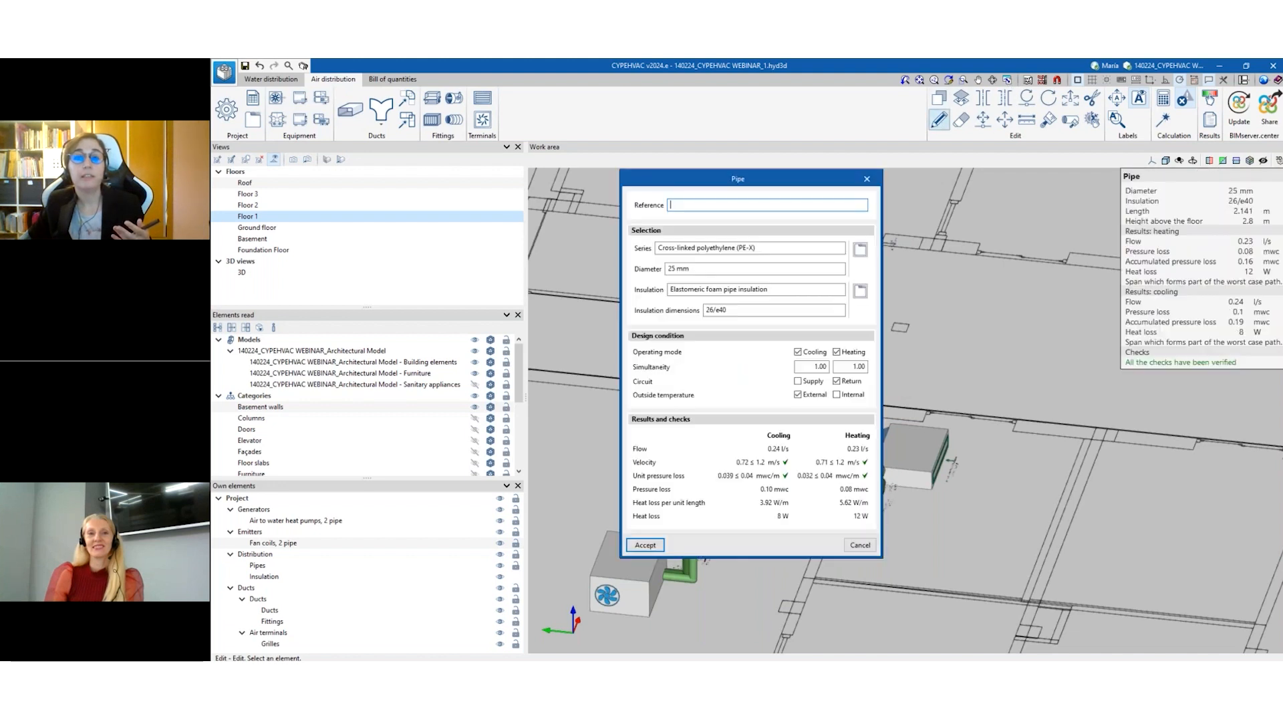
pyautogui.click(868, 179)
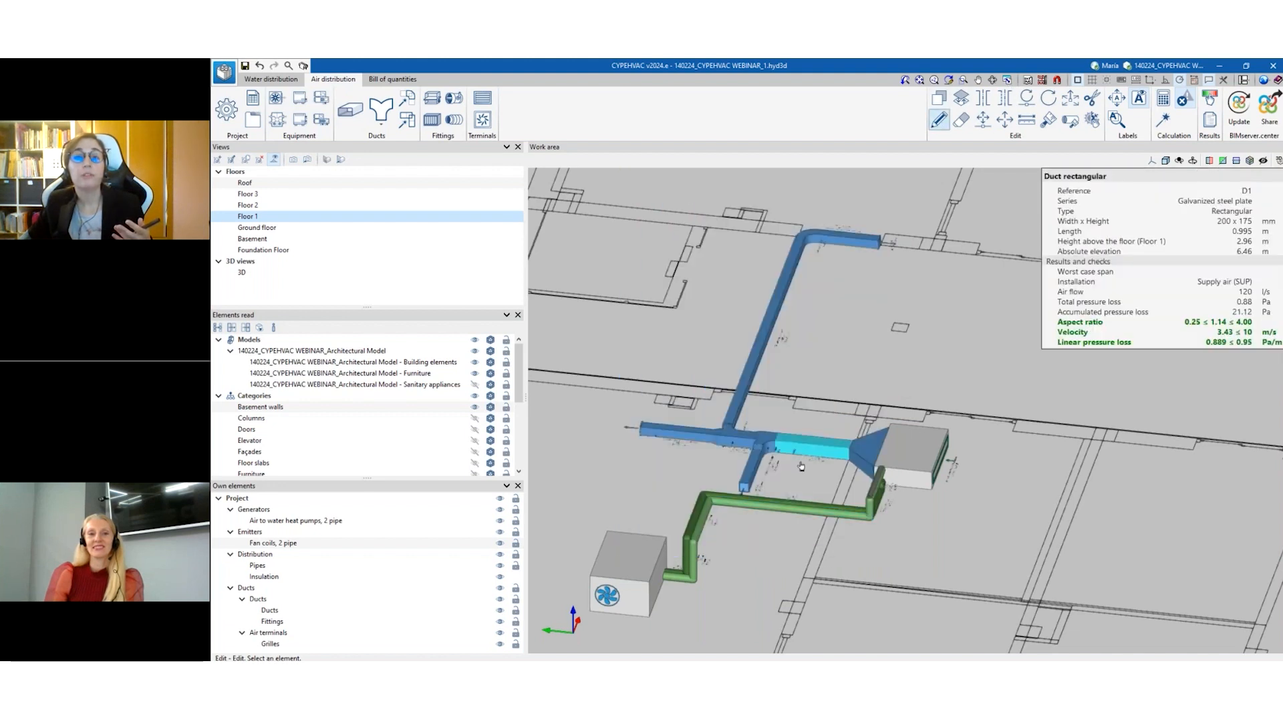
# Consult the detailed calculation checks of main supply duct D1, including the linear pressure loss and friction factor formulas.
pyautogui.scroll(3, 805, 457)
pyautogui.click(805, 457)
pyautogui.click(764, 460)
pyautogui.scroll(-5, 785, 359)
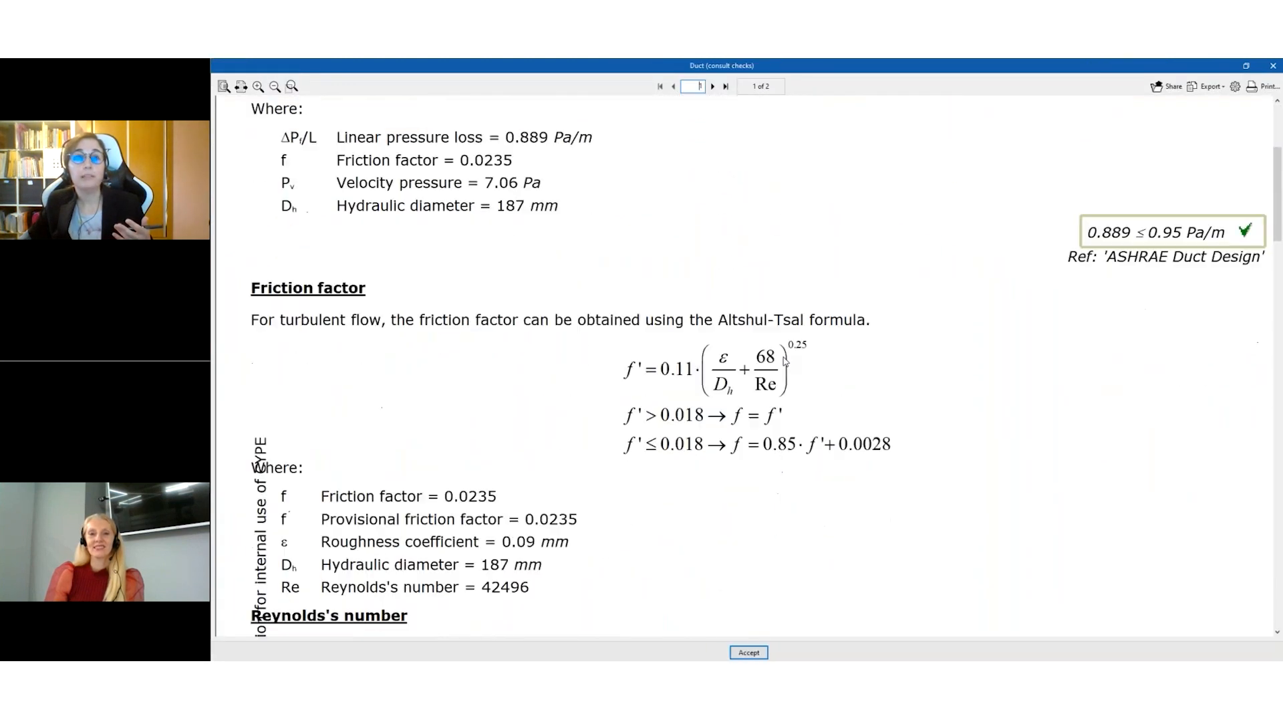
pyautogui.click(1273, 68)
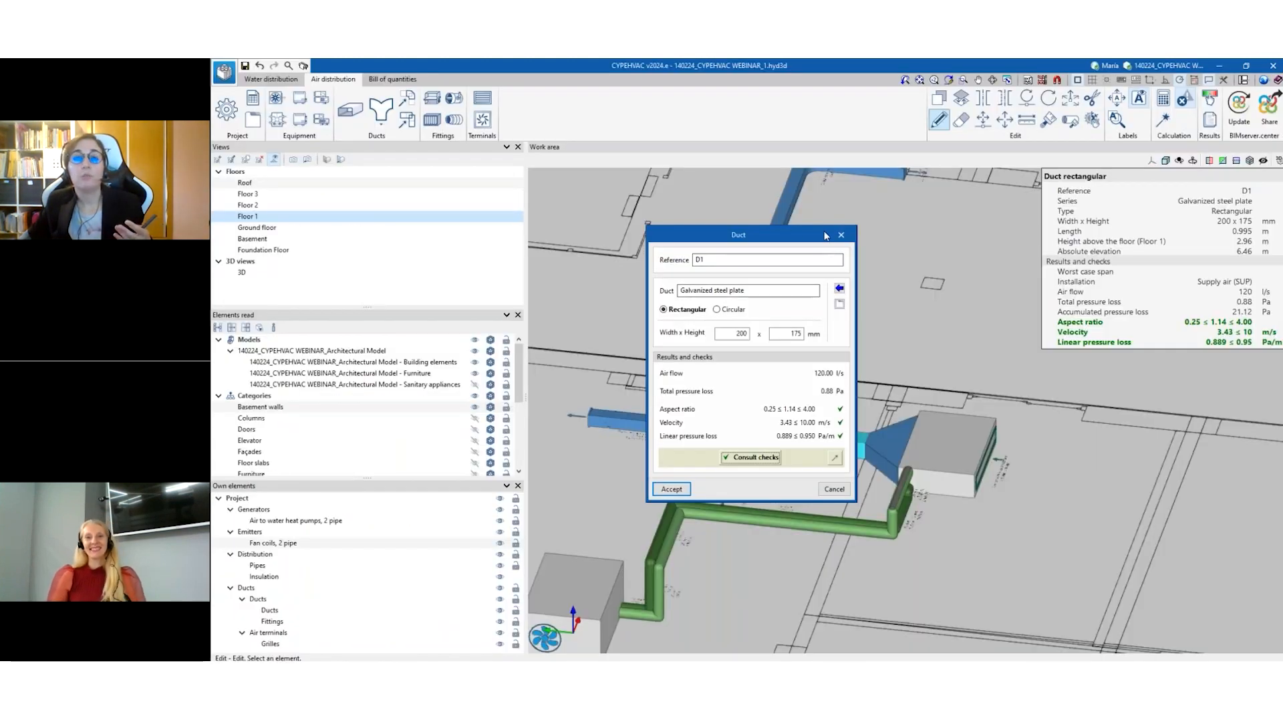
pyautogui.click(834, 489)
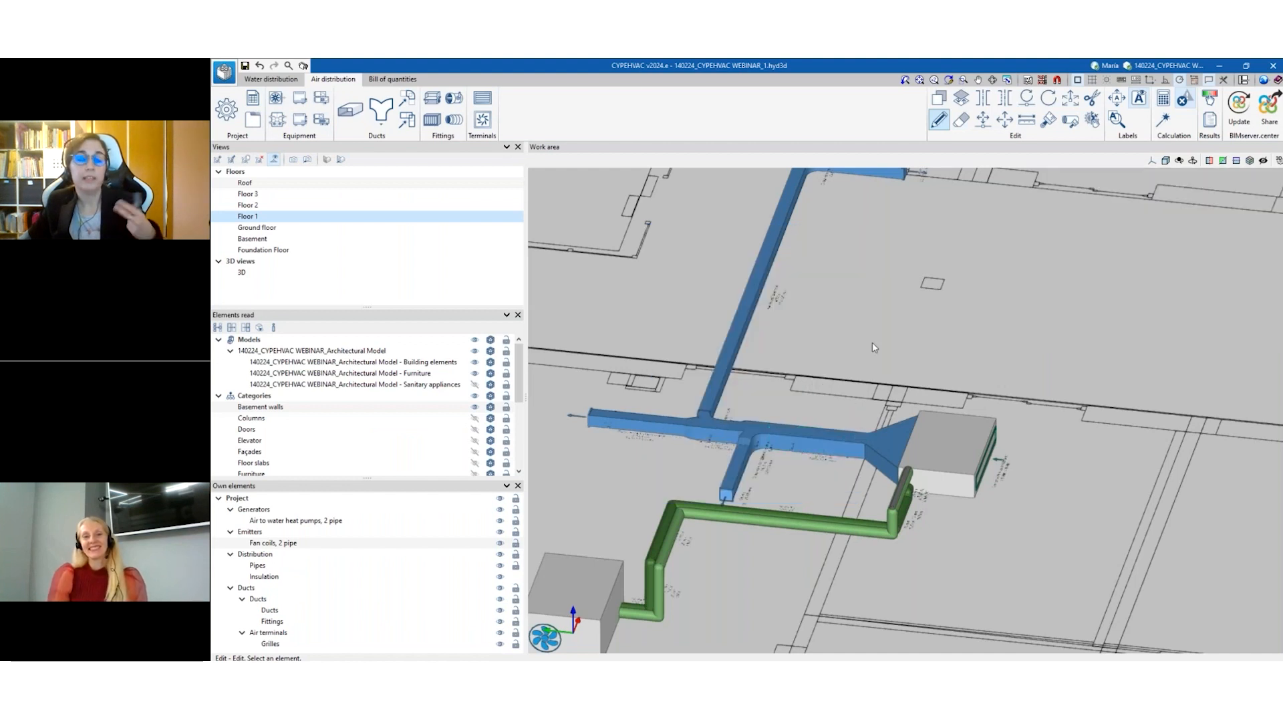
# Open the results reports without updating the results, and generate the water distribution report.
pyautogui.click(1211, 121)
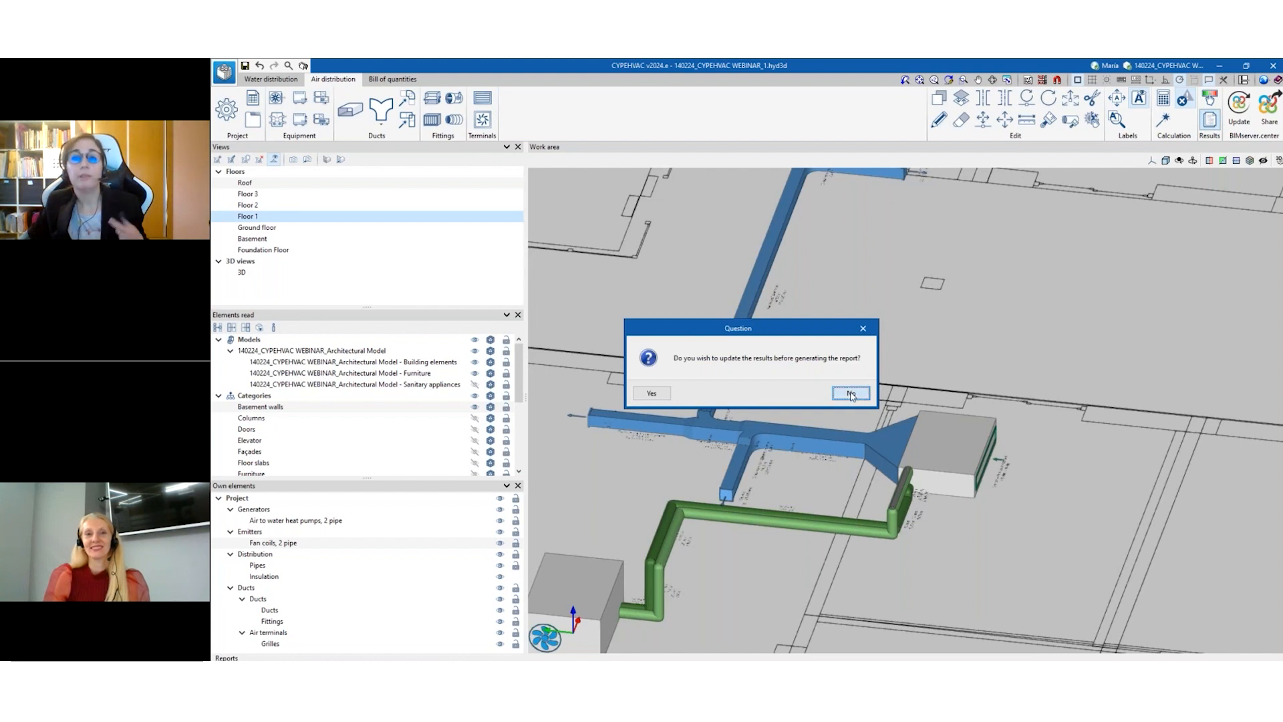
pyautogui.click(852, 394)
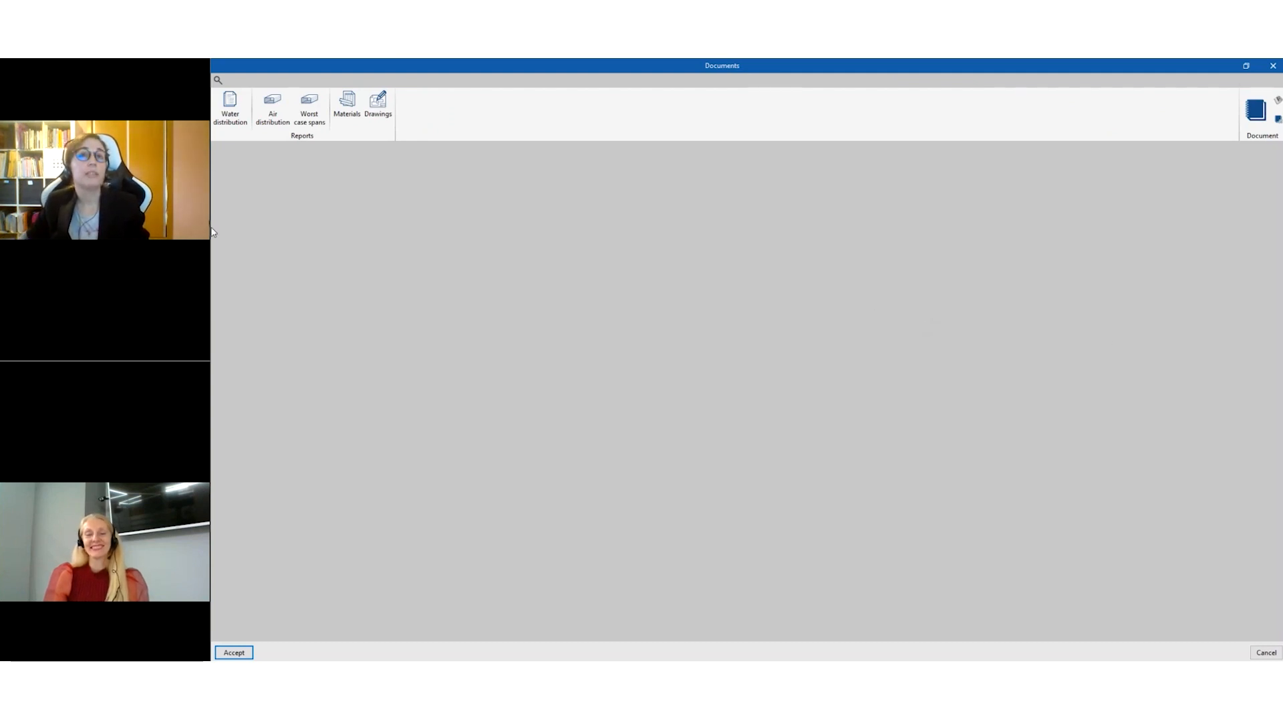
pyautogui.click(226, 114)
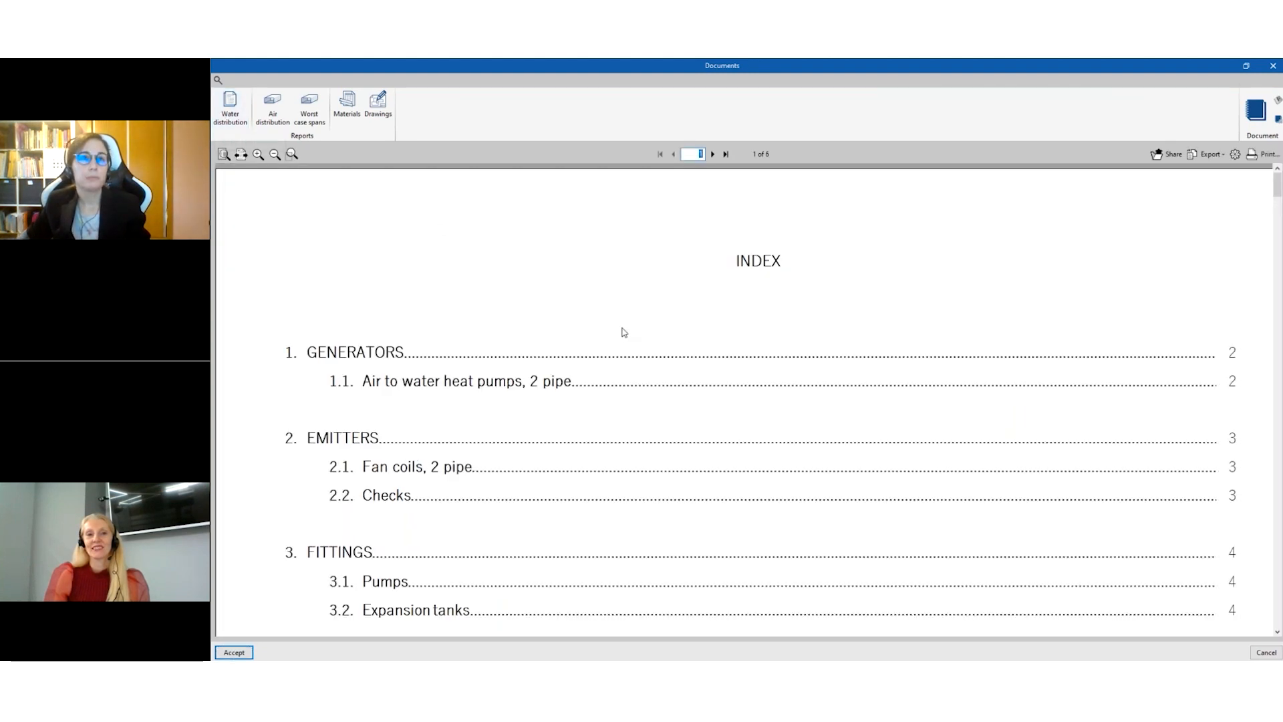
# Examine the heat pump and fan coil results in the water distribution report, and check the available export formats.
pyautogui.scroll(-10, 623, 335)
pyautogui.scroll(-8, 620, 339)
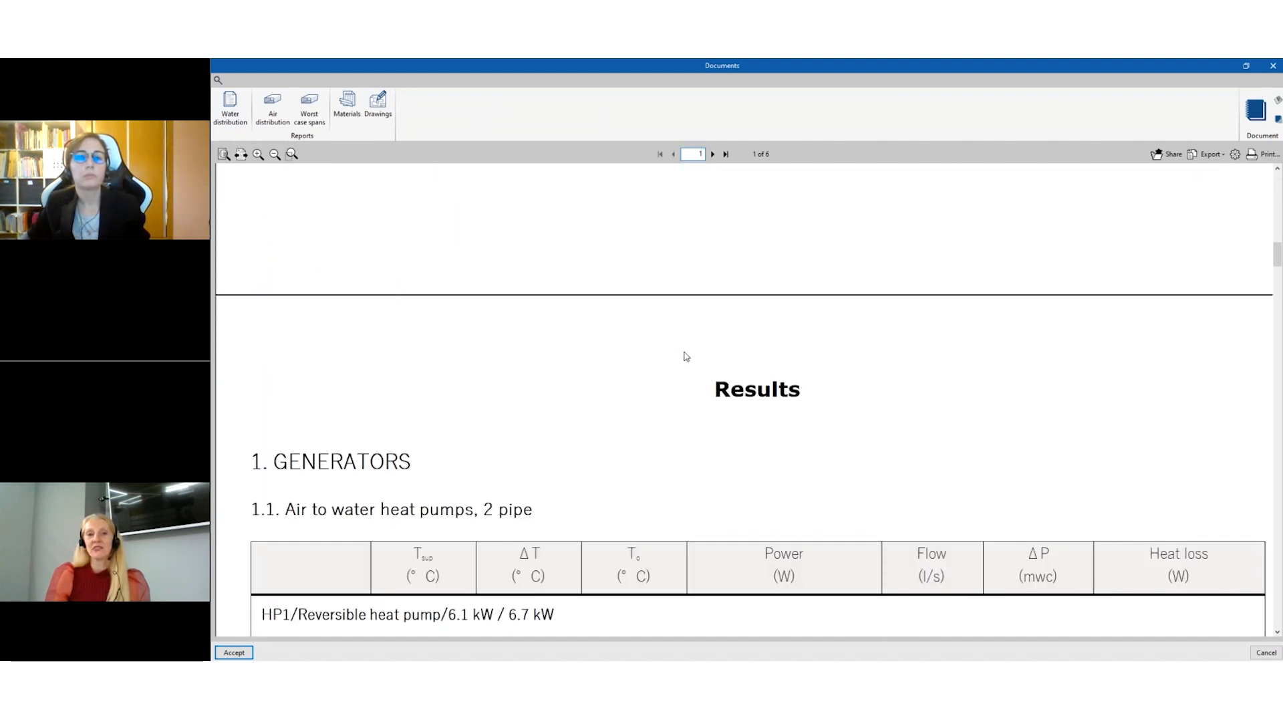
pyautogui.scroll(-8, 686, 356)
pyautogui.scroll(-6, 687, 357)
pyautogui.scroll(-8, 689, 374)
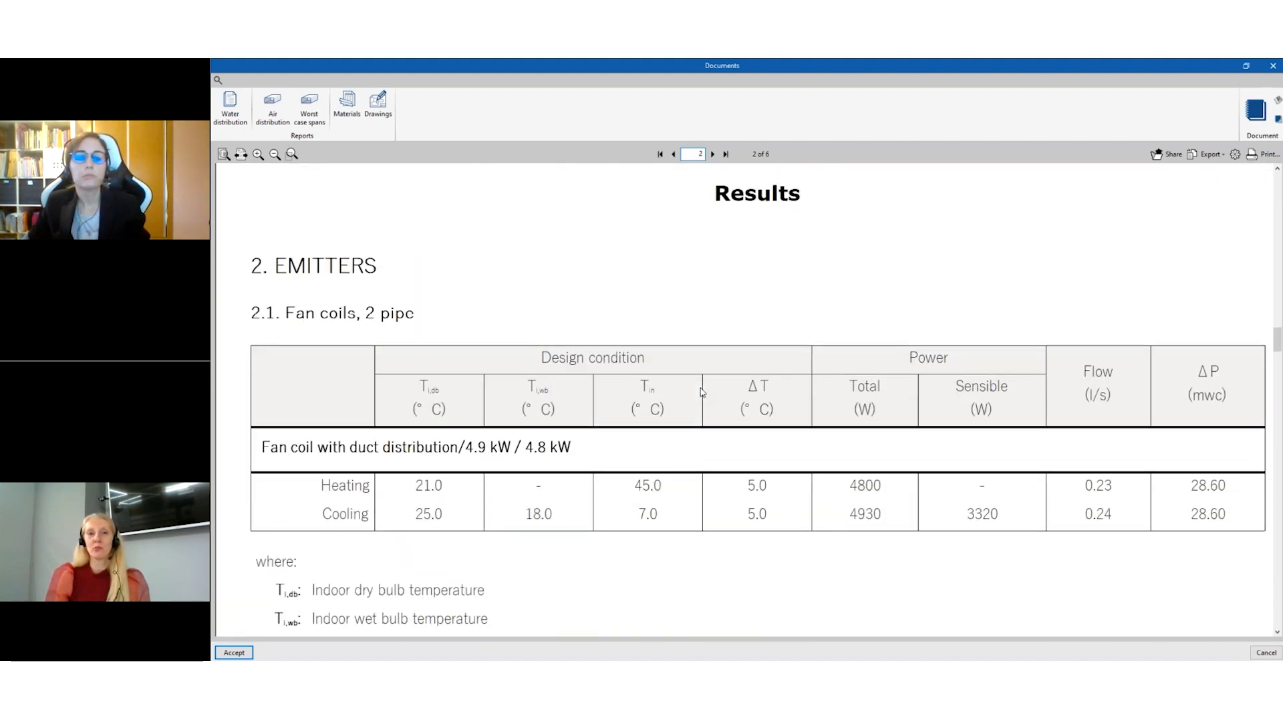
pyautogui.scroll(-1, 702, 392)
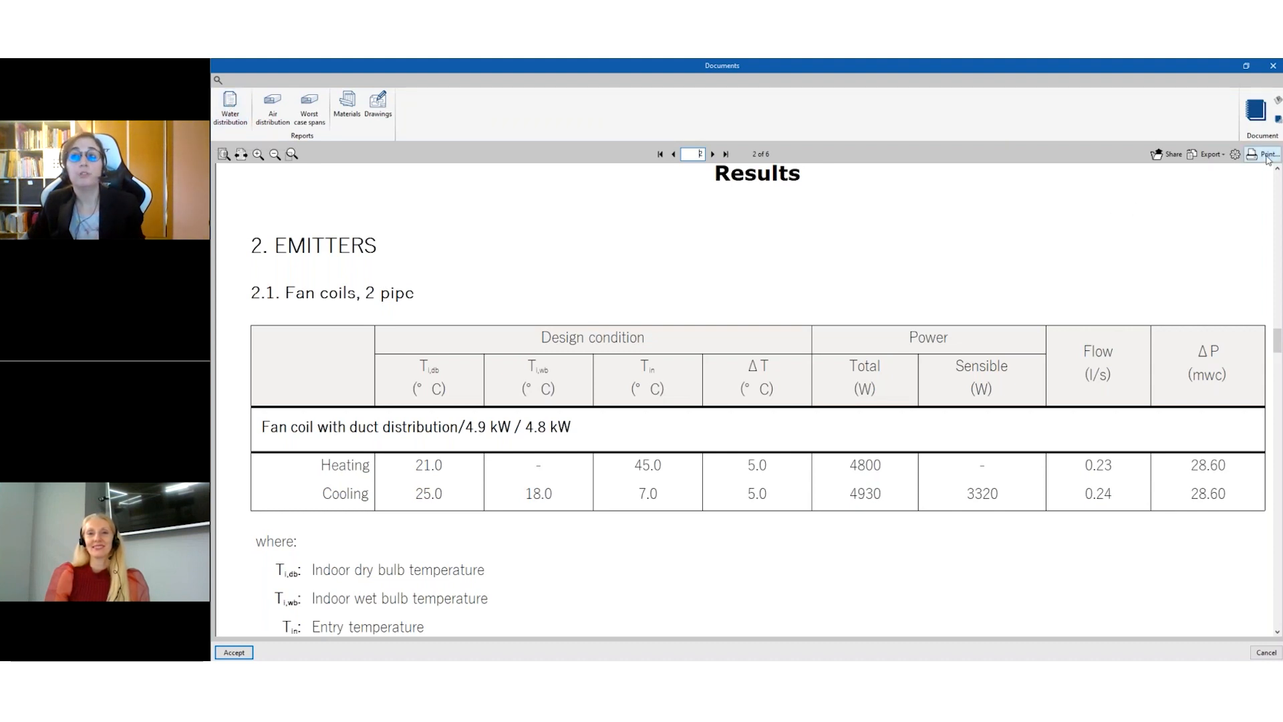
pyautogui.click(1218, 154)
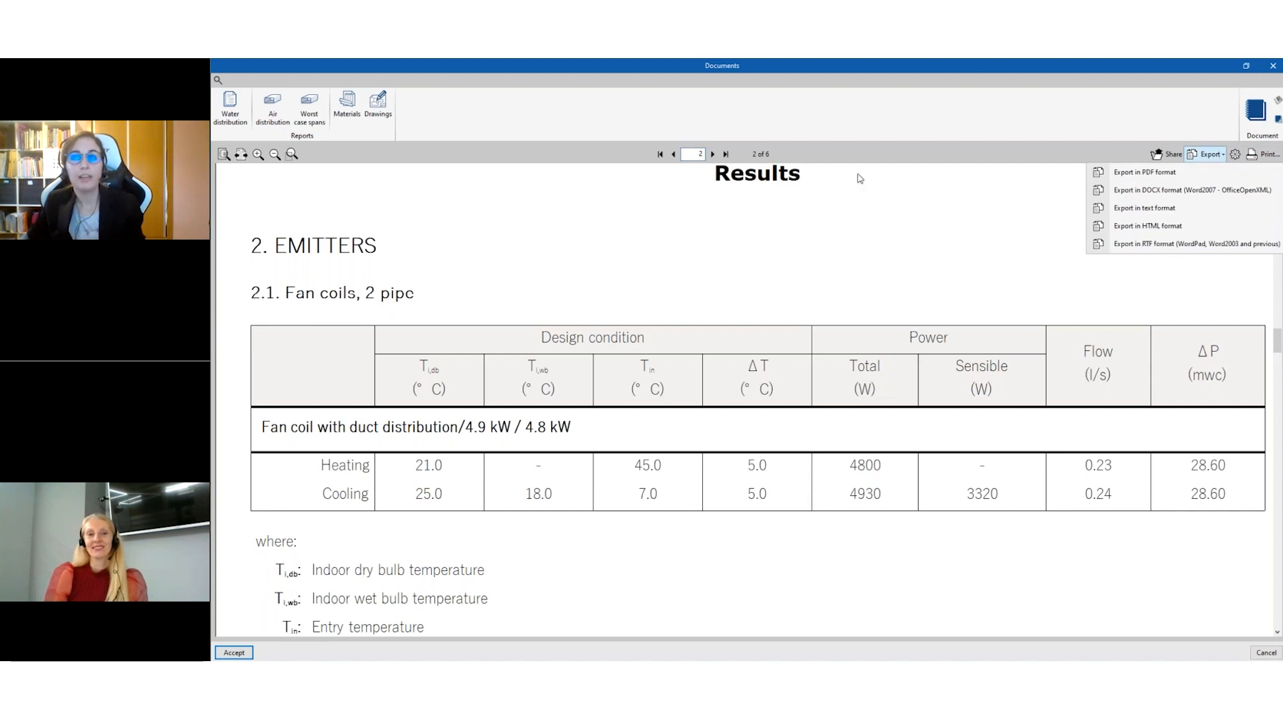
pyautogui.click(565, 250)
# Generate the air distribution report and examine the duct dimensions, velocities and pressure losses of the span to grille G3.
pyautogui.click(273, 119)
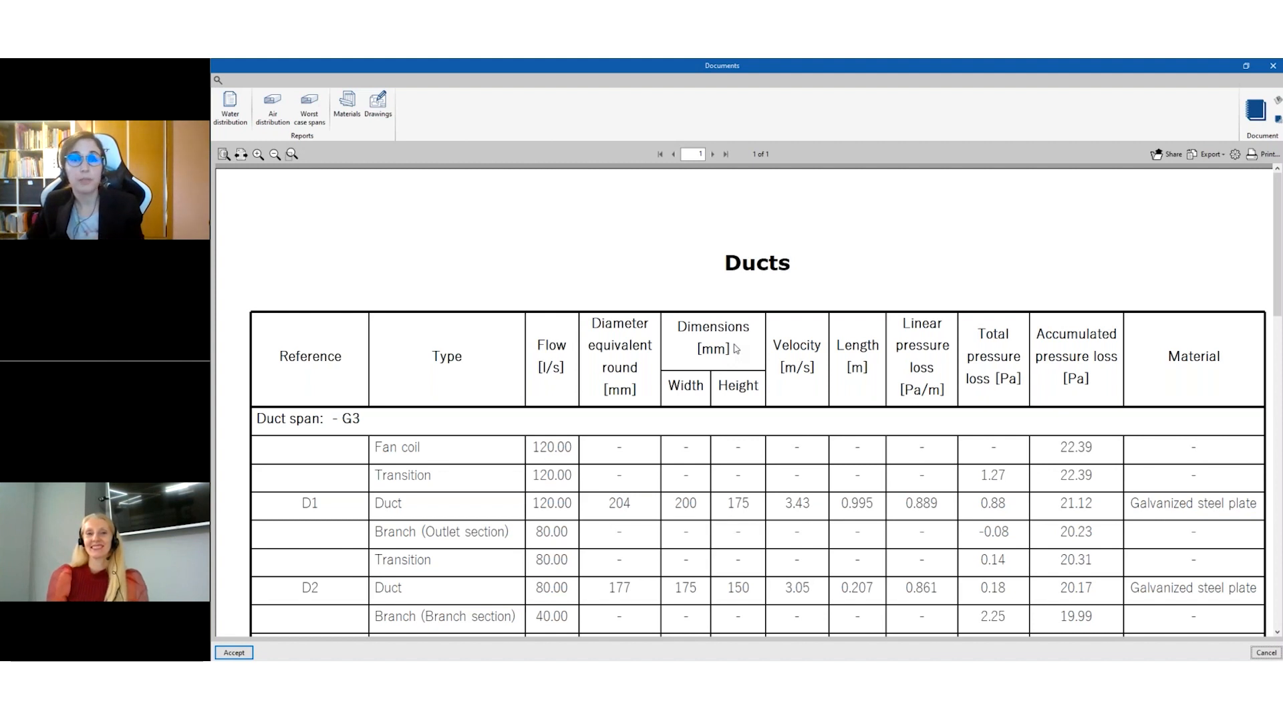
pyautogui.scroll(-1, 736, 348)
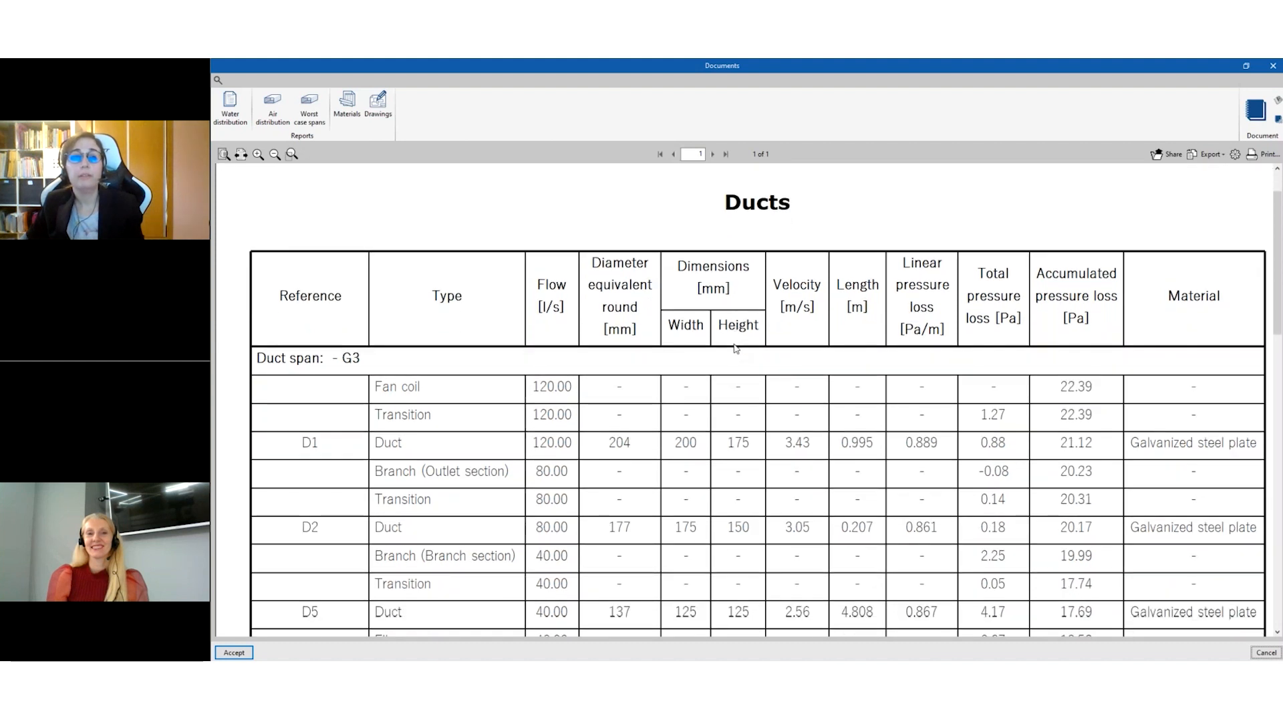
pyautogui.scroll(-1, 736, 348)
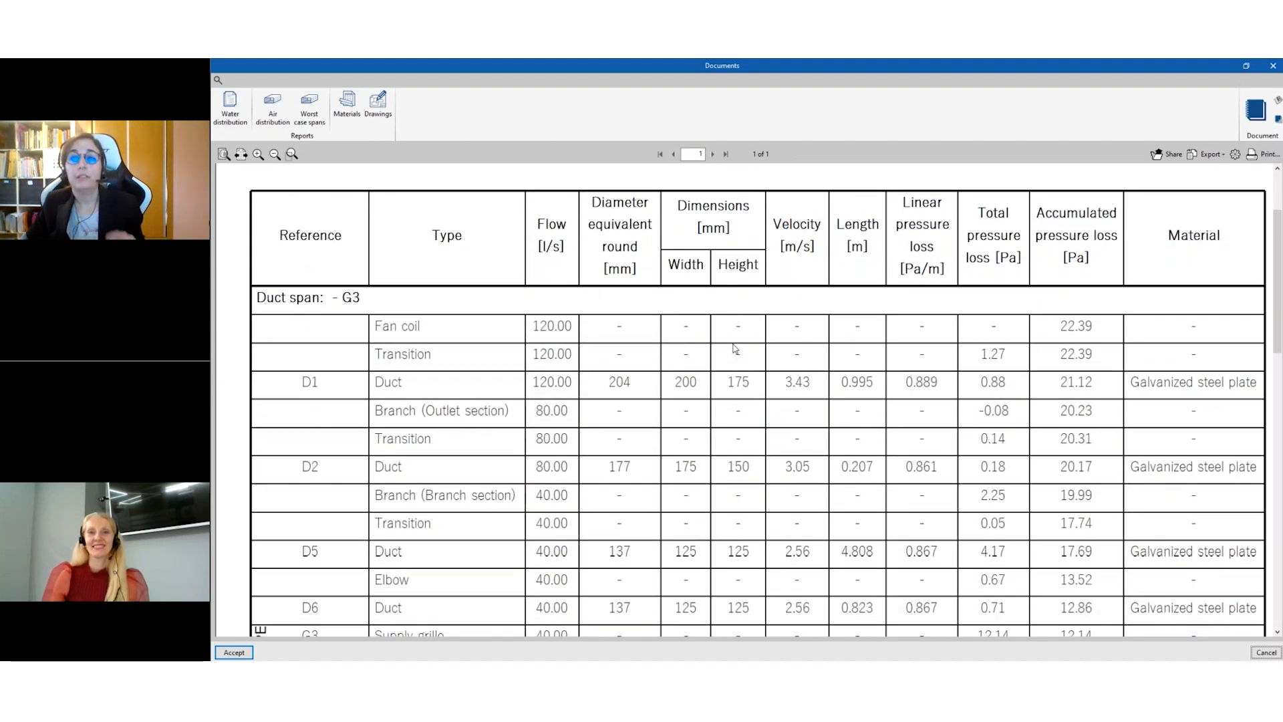
pyautogui.scroll(-1, 736, 348)
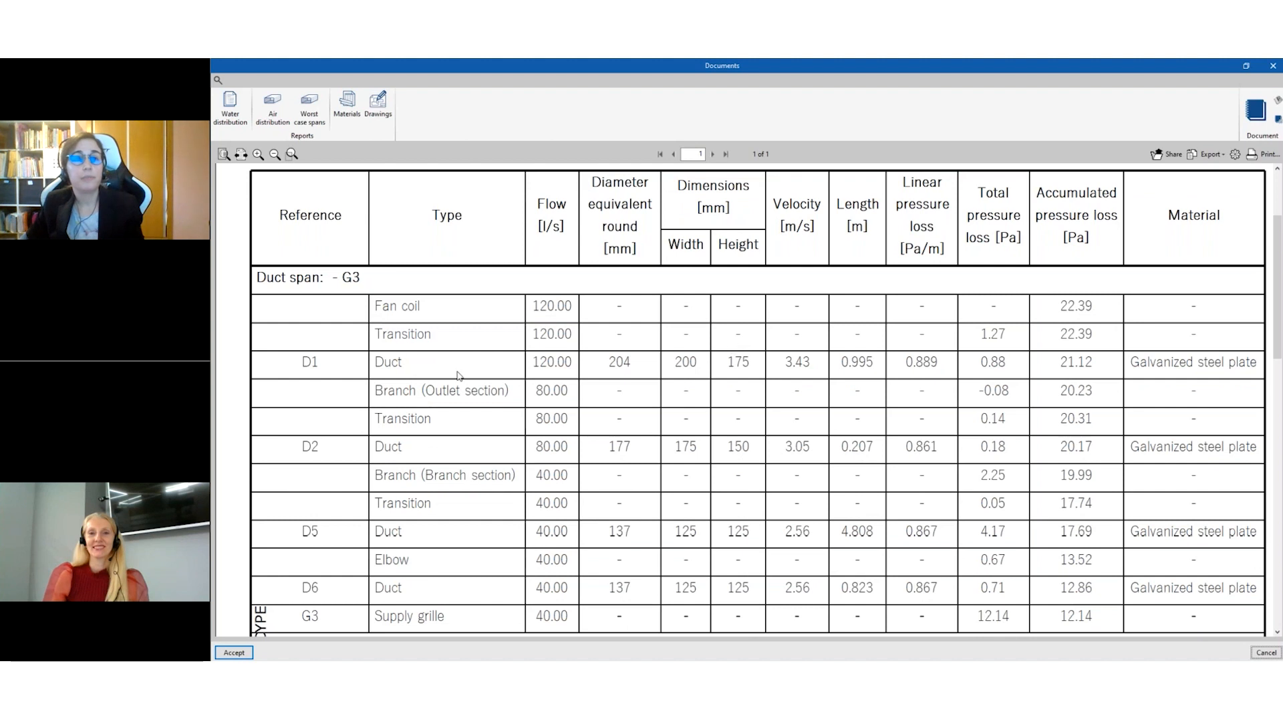
pyautogui.scroll(-1, 458, 376)
pyautogui.scroll(1, 461, 375)
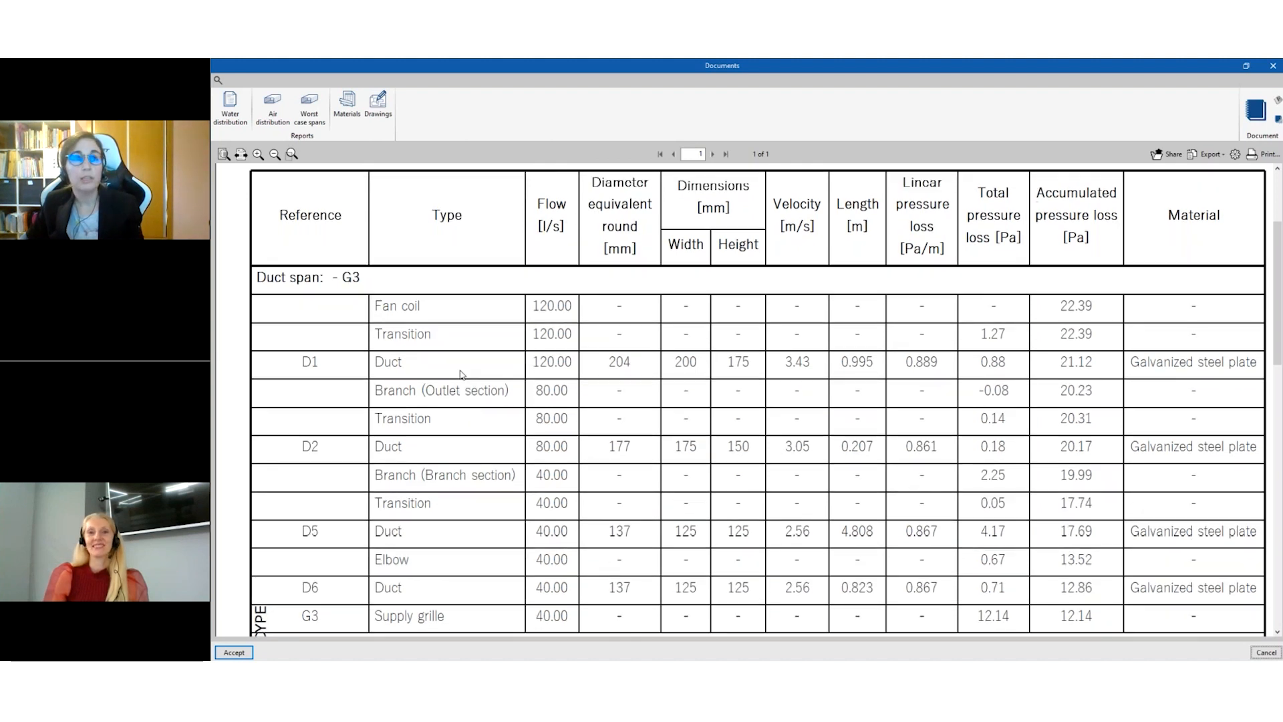
pyautogui.scroll(1, 460, 375)
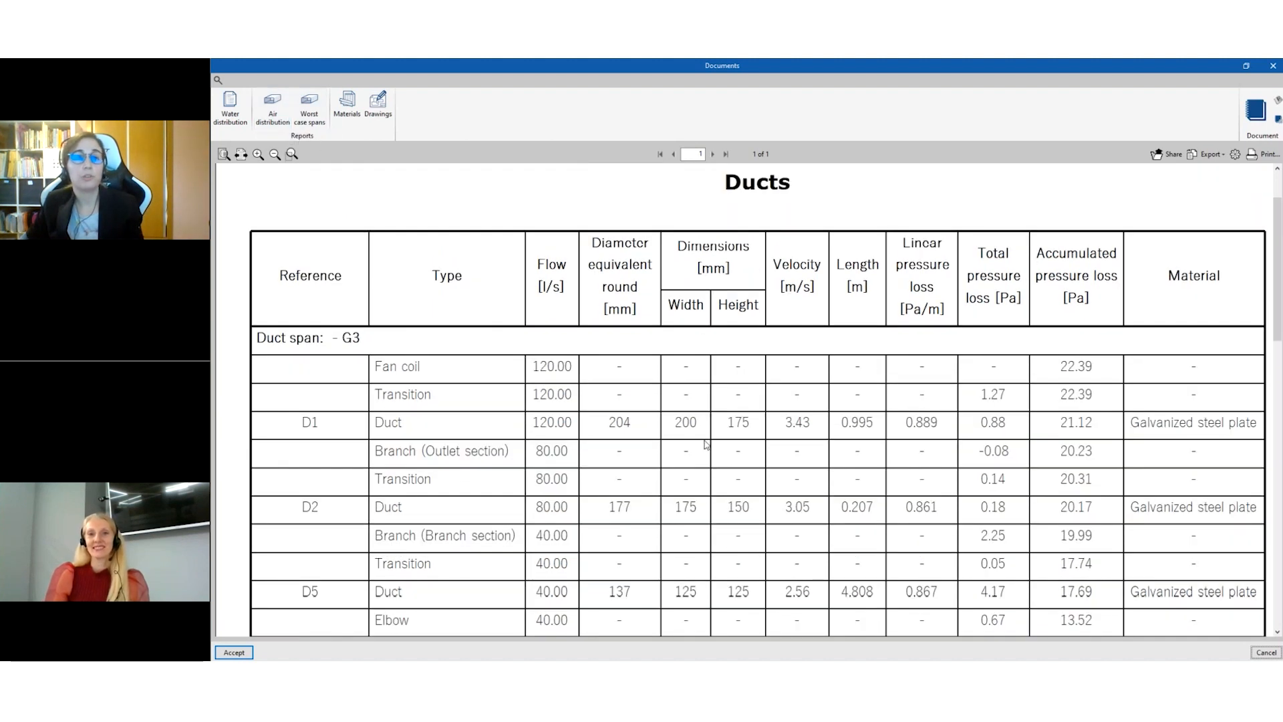
# Examine the remaining duct spans to grilles G1 and G2, and return to the start of the Ducts table.
pyautogui.scroll(-3, 706, 445)
pyautogui.scroll(-3, 706, 445)
pyautogui.scroll(-7, 705, 444)
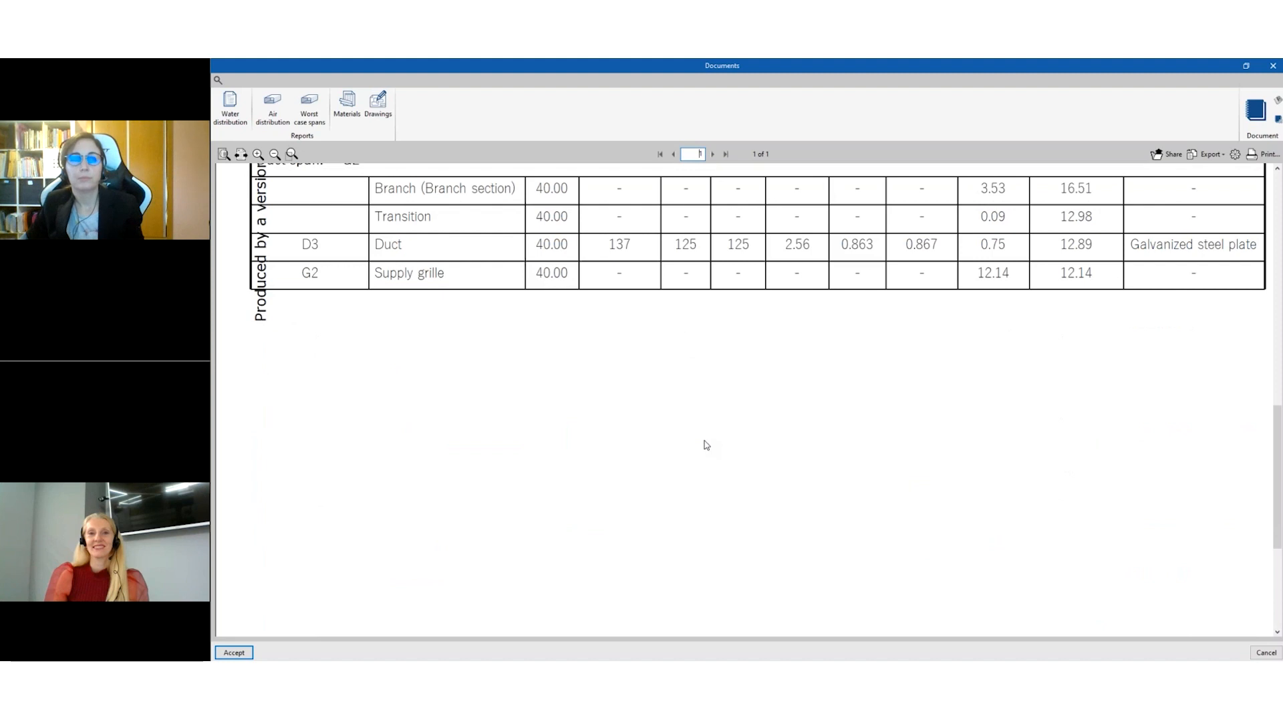
pyautogui.scroll(-2, 706, 445)
pyautogui.scroll(6, 706, 444)
pyautogui.scroll(10, 706, 445)
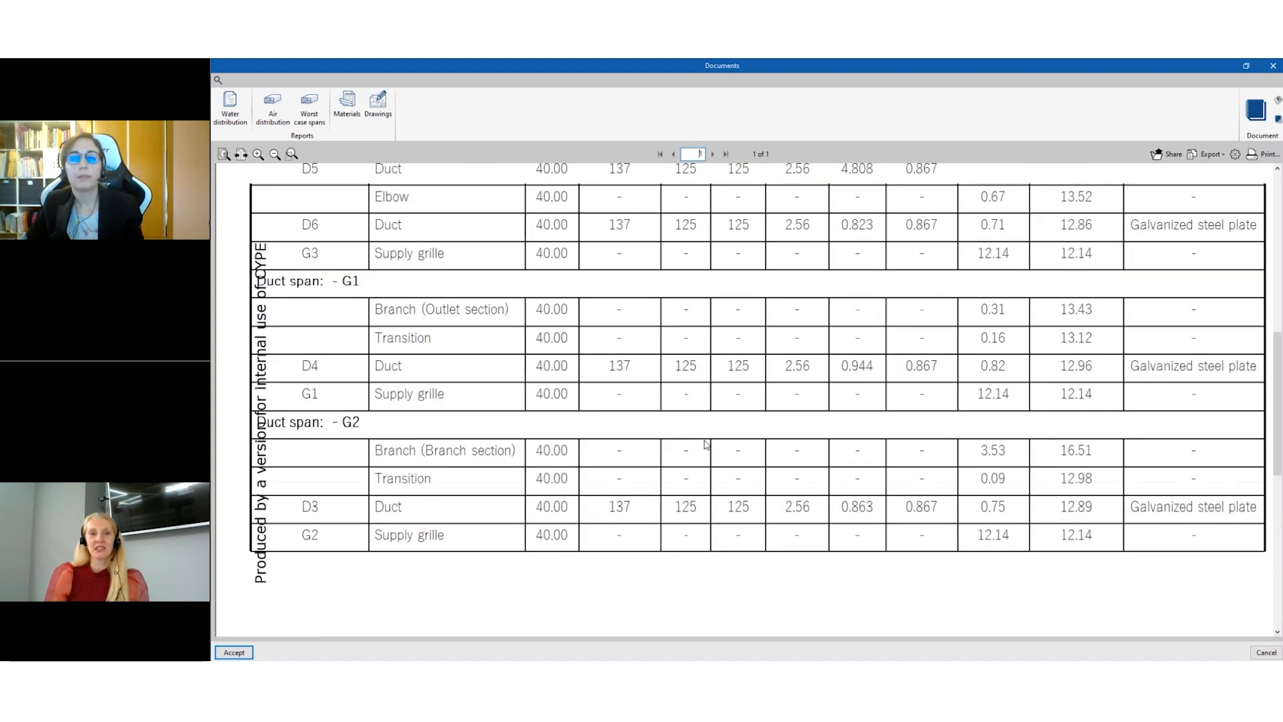
pyautogui.scroll(1, 702, 444)
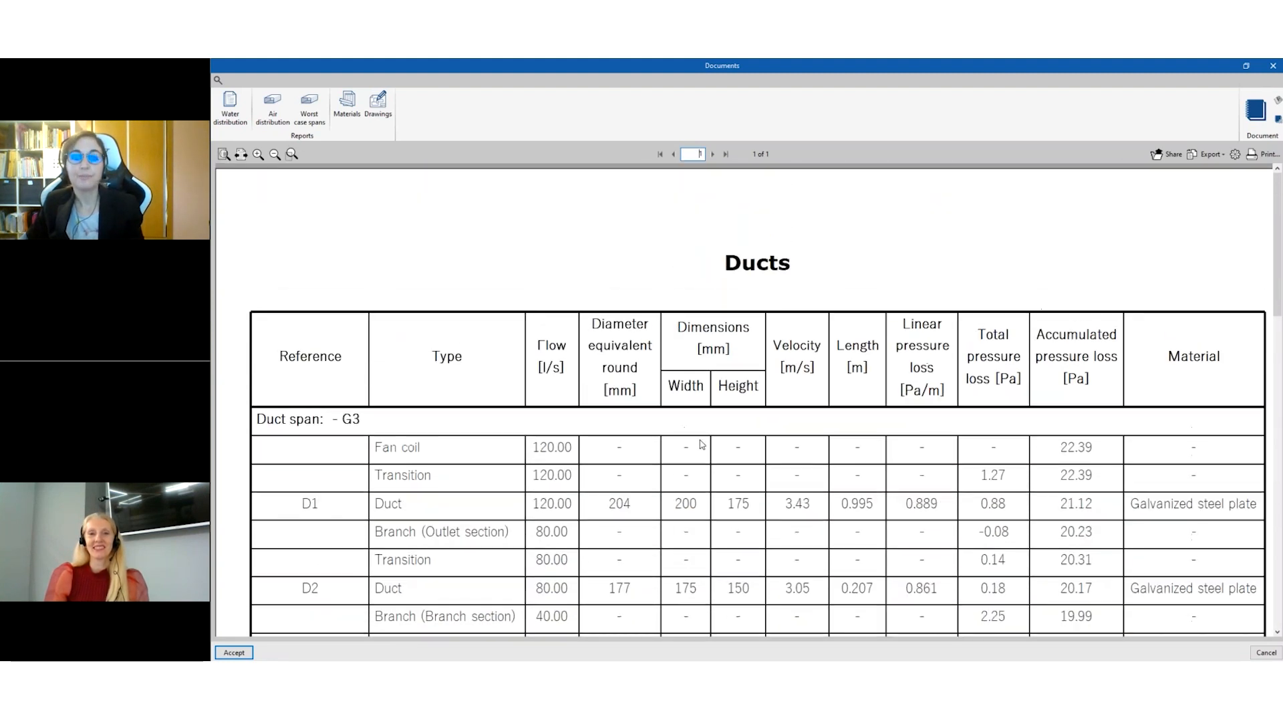
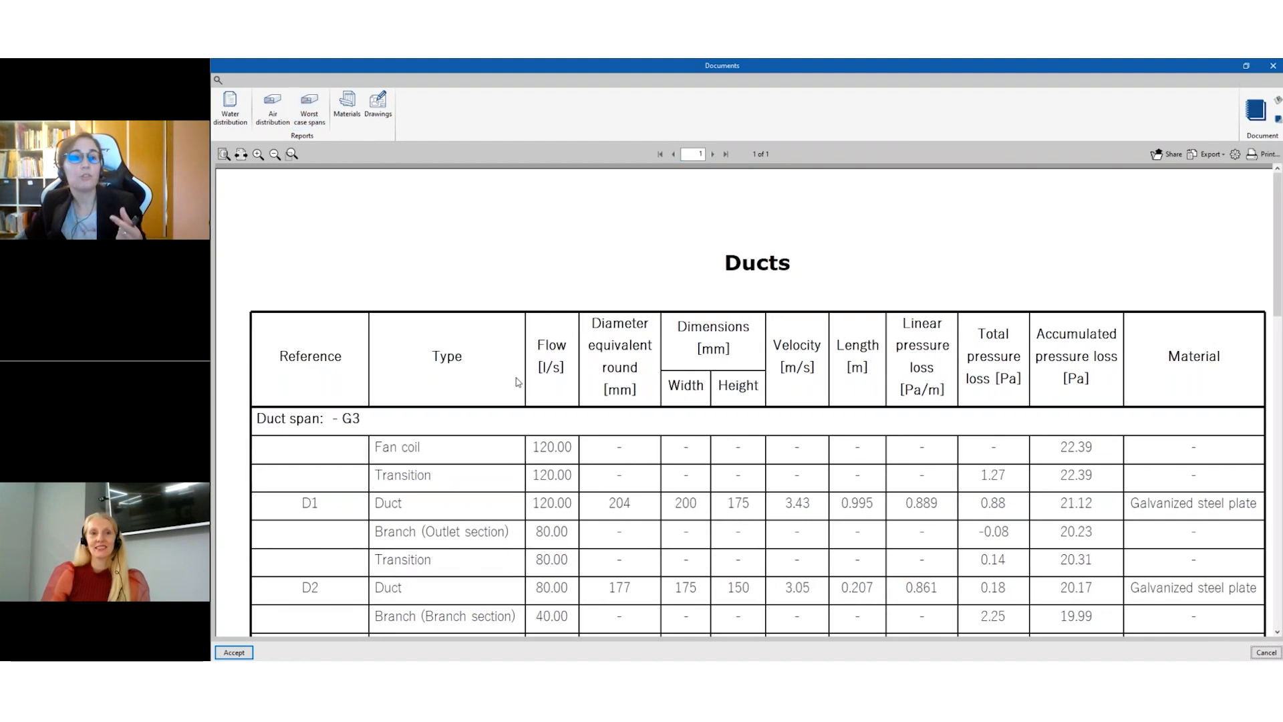
# Review the total and accumulated pressure losses along the duct span to grille G3.
pyautogui.scroll(-3, 517, 378)
pyautogui.scroll(-1, 517, 382)
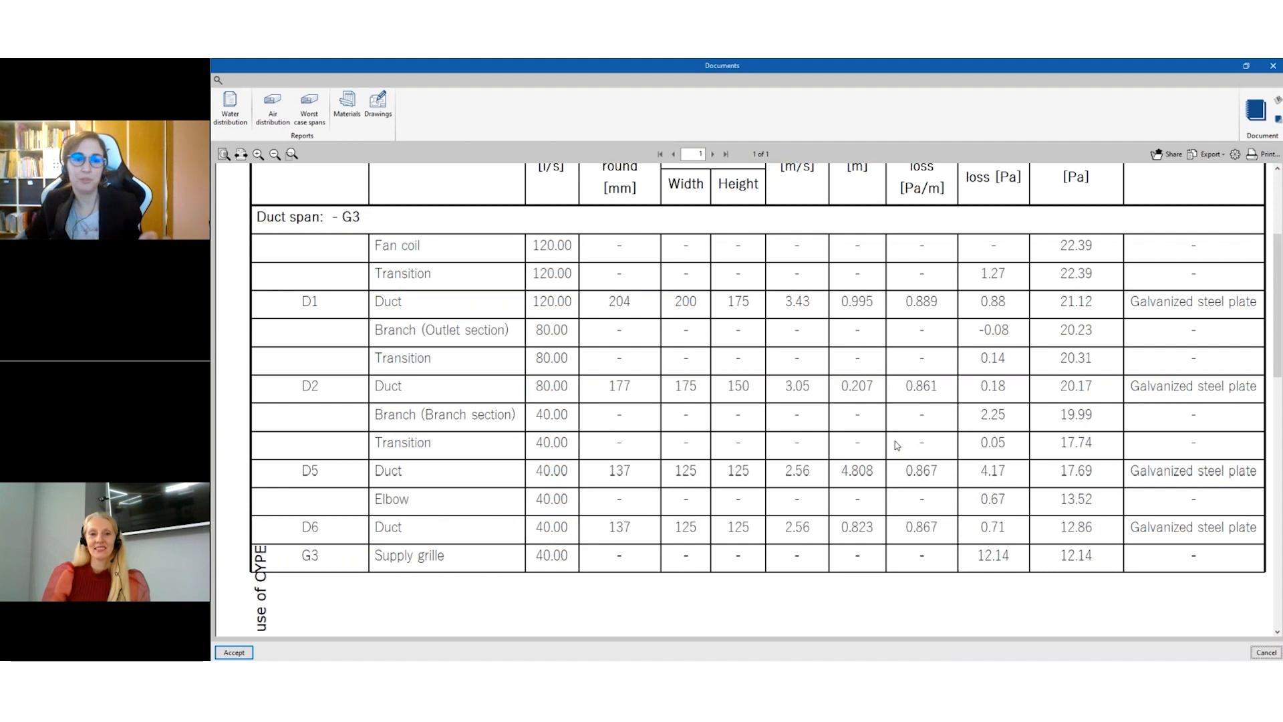
pyautogui.scroll(-1, 897, 445)
pyautogui.scroll(5, 897, 445)
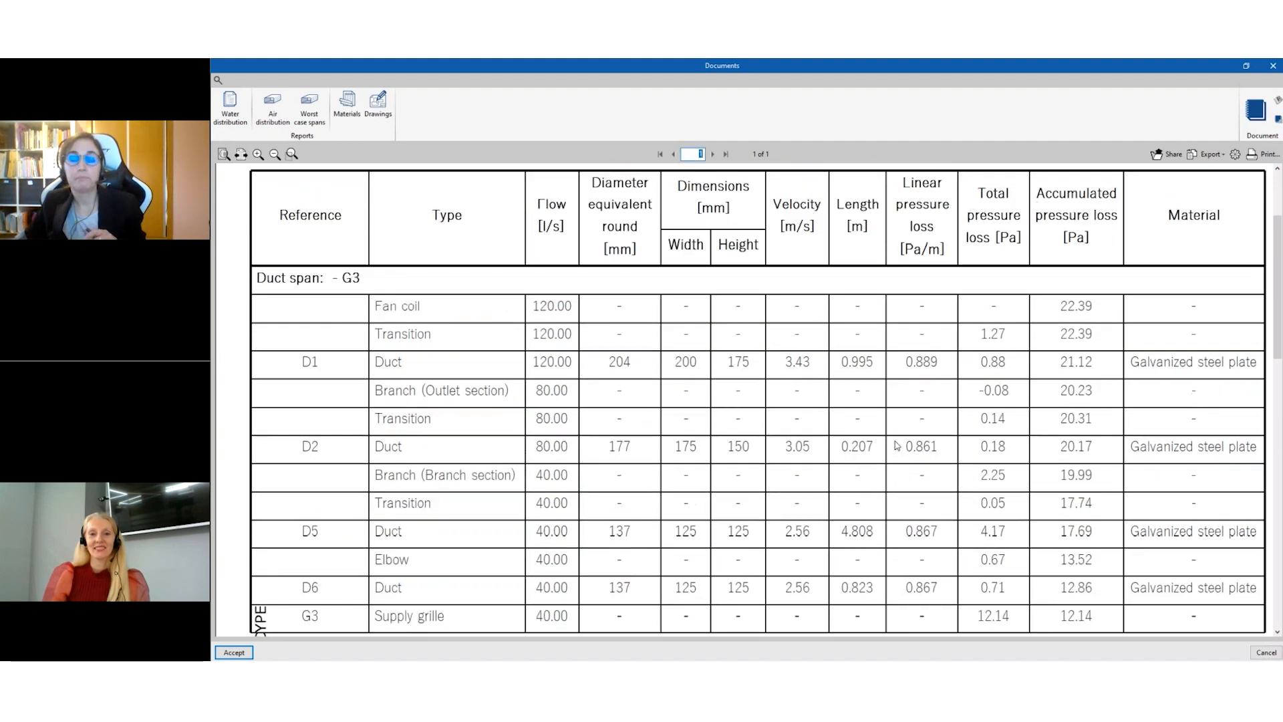
pyautogui.scroll(1, 897, 445)
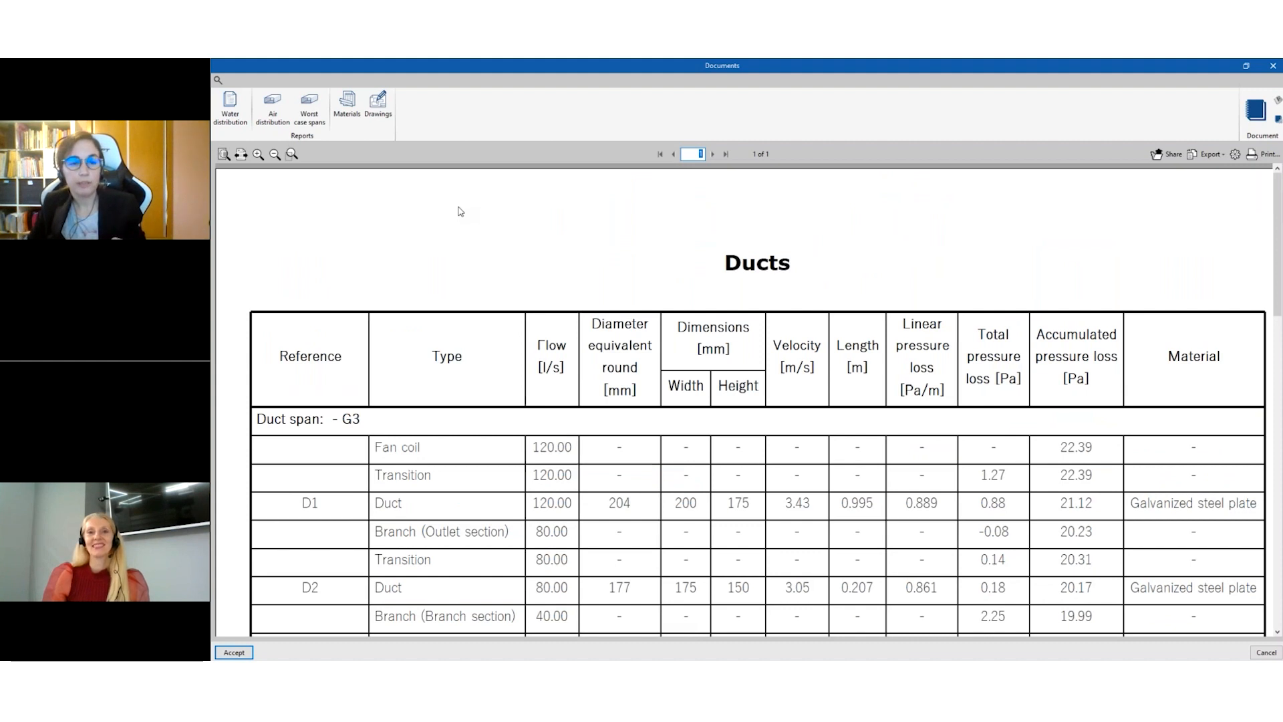
# Generate the materials report and examine the schedule of generators, emitters, pipes, insulation, grilles and ducts.
pyautogui.click(347, 118)
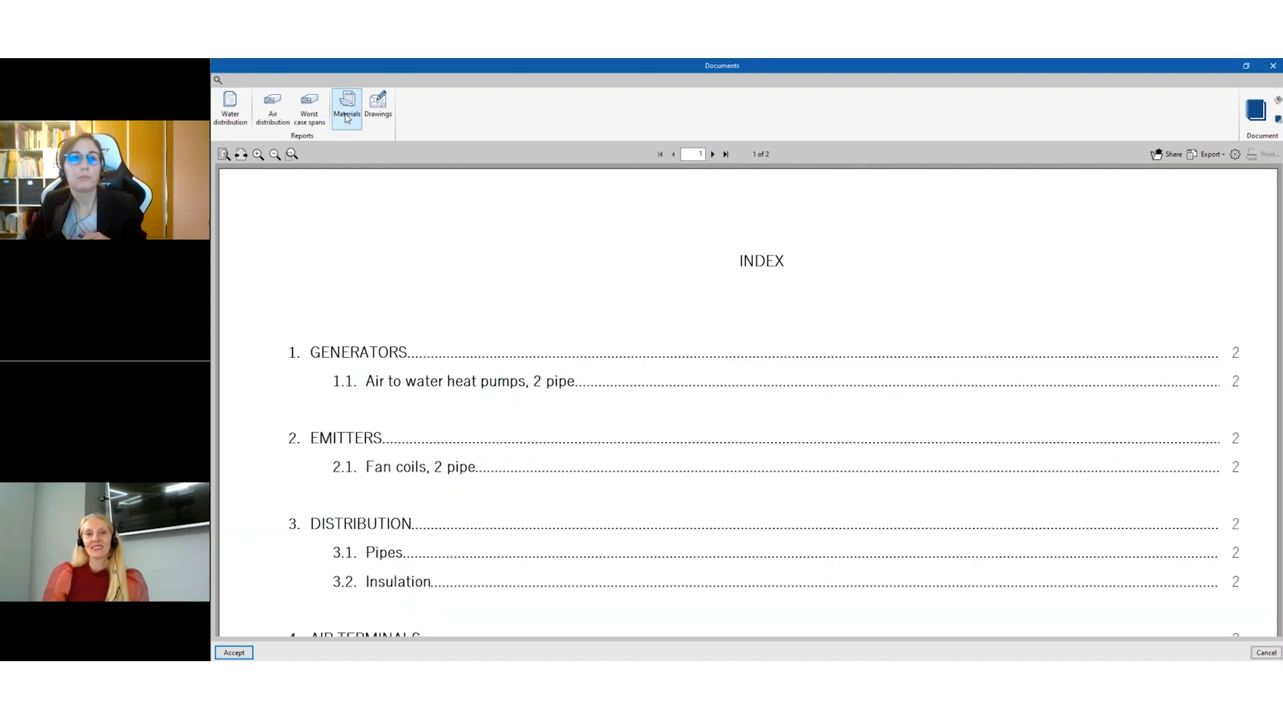
pyautogui.scroll(-1, 616, 263)
pyautogui.click(712, 154)
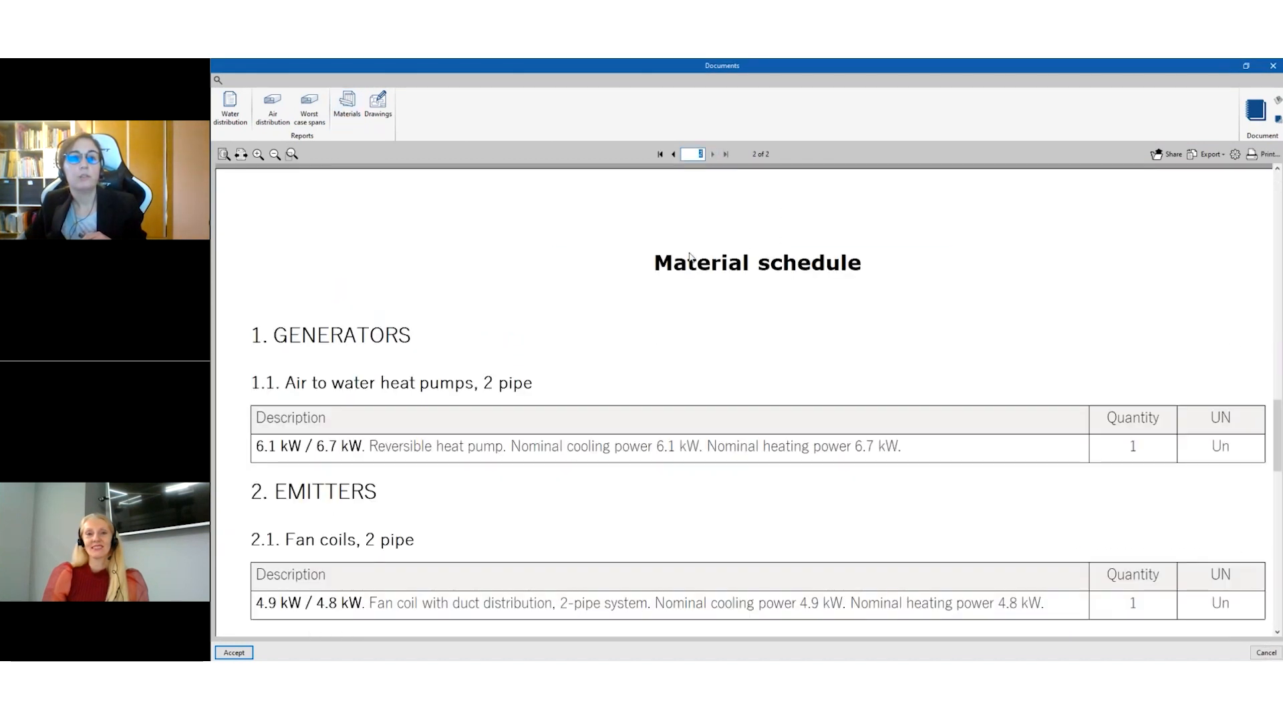
pyautogui.scroll(-1, 689, 287)
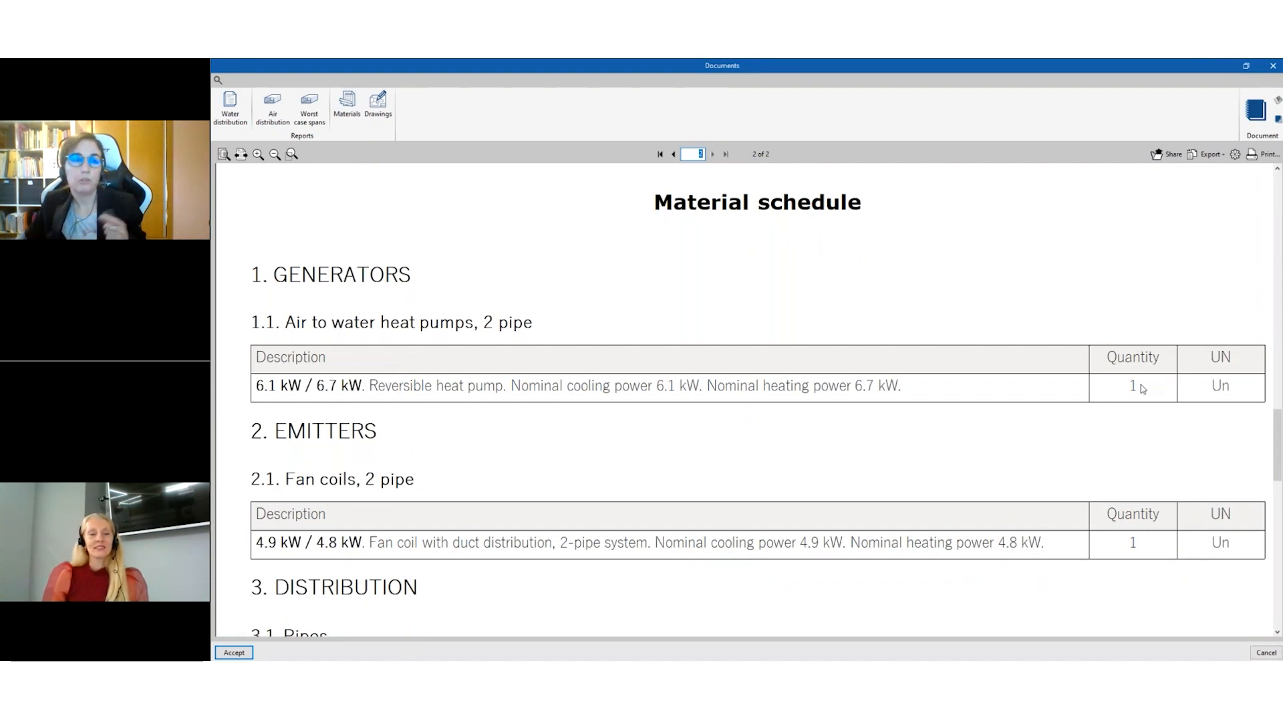
pyautogui.scroll(-2, 1143, 388)
pyautogui.scroll(-4, 1094, 433)
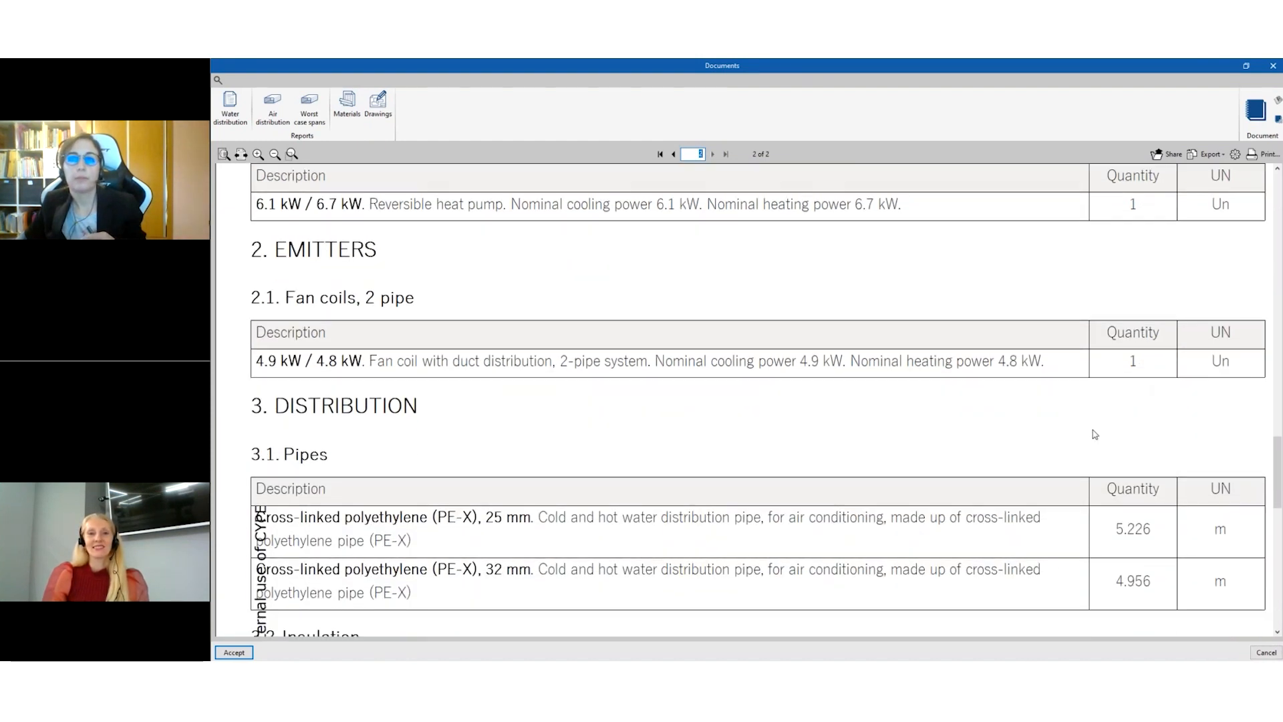
pyautogui.scroll(-5, 1094, 429)
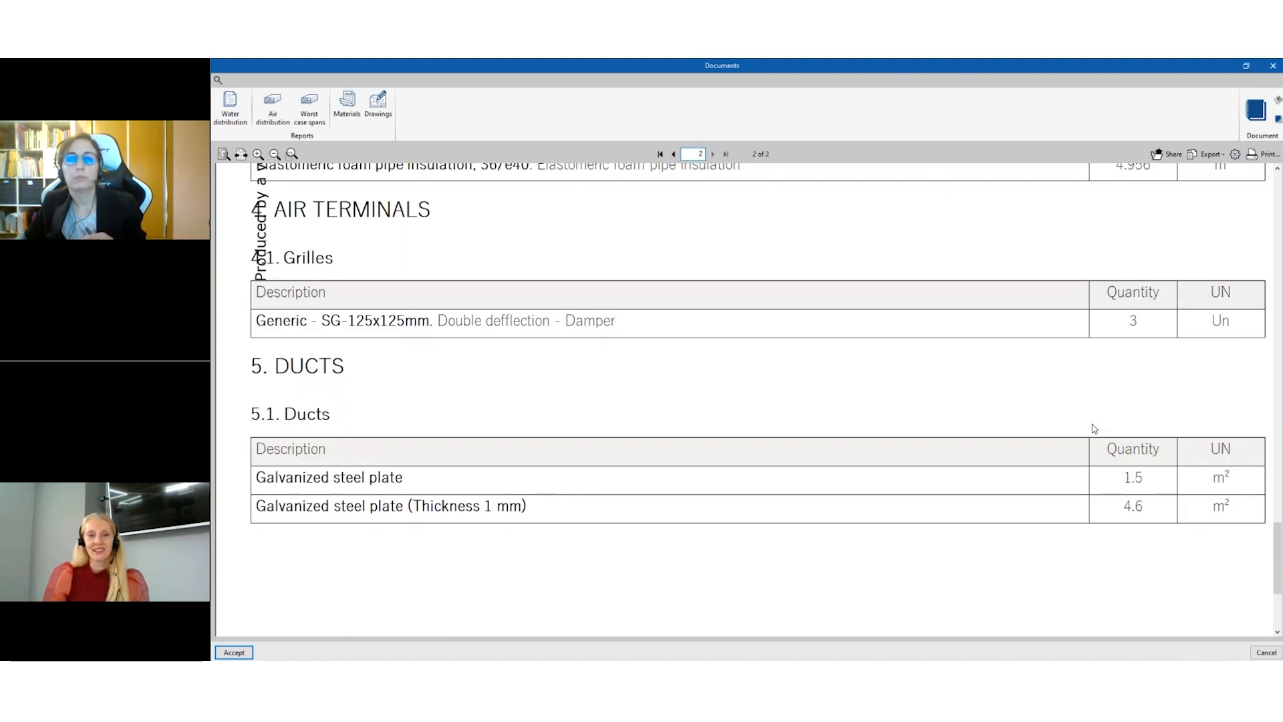
pyautogui.scroll(-3, 1094, 428)
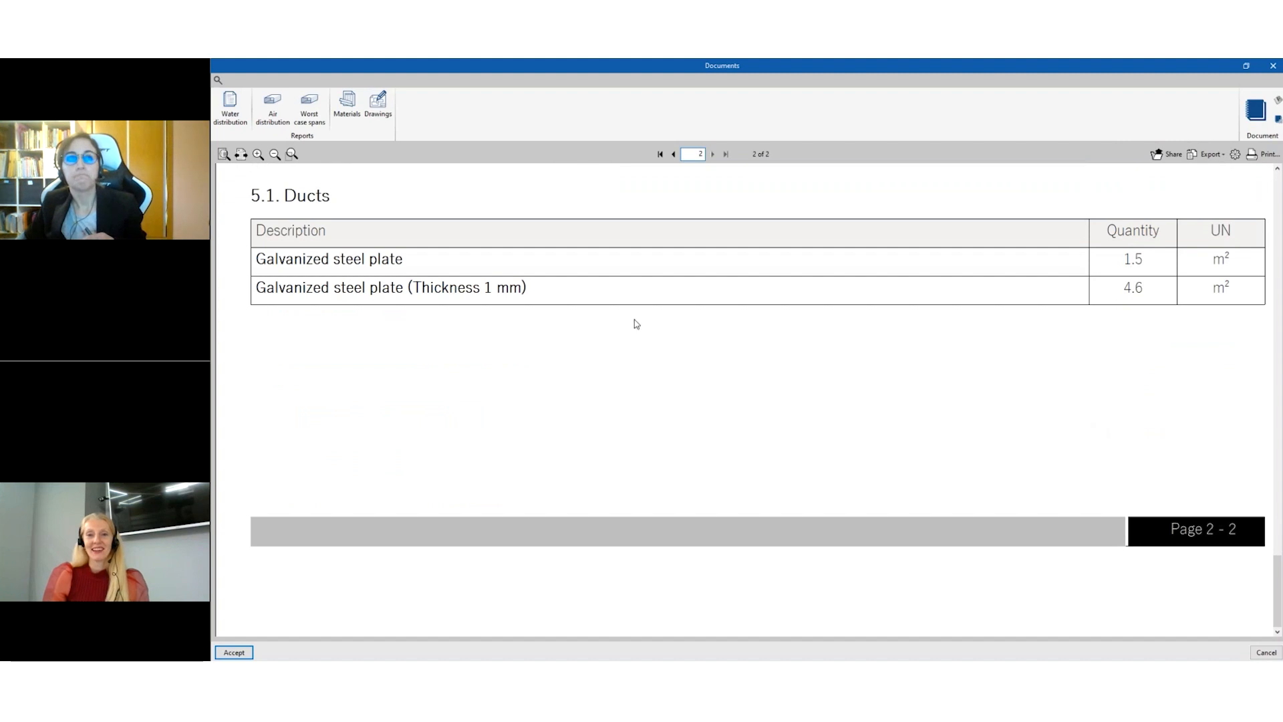
pyautogui.scroll(3, 633, 323)
# Generate the drawings report with the CYPE title block, leaving its fields empty, and display the worst case spans report.
pyautogui.click(382, 101)
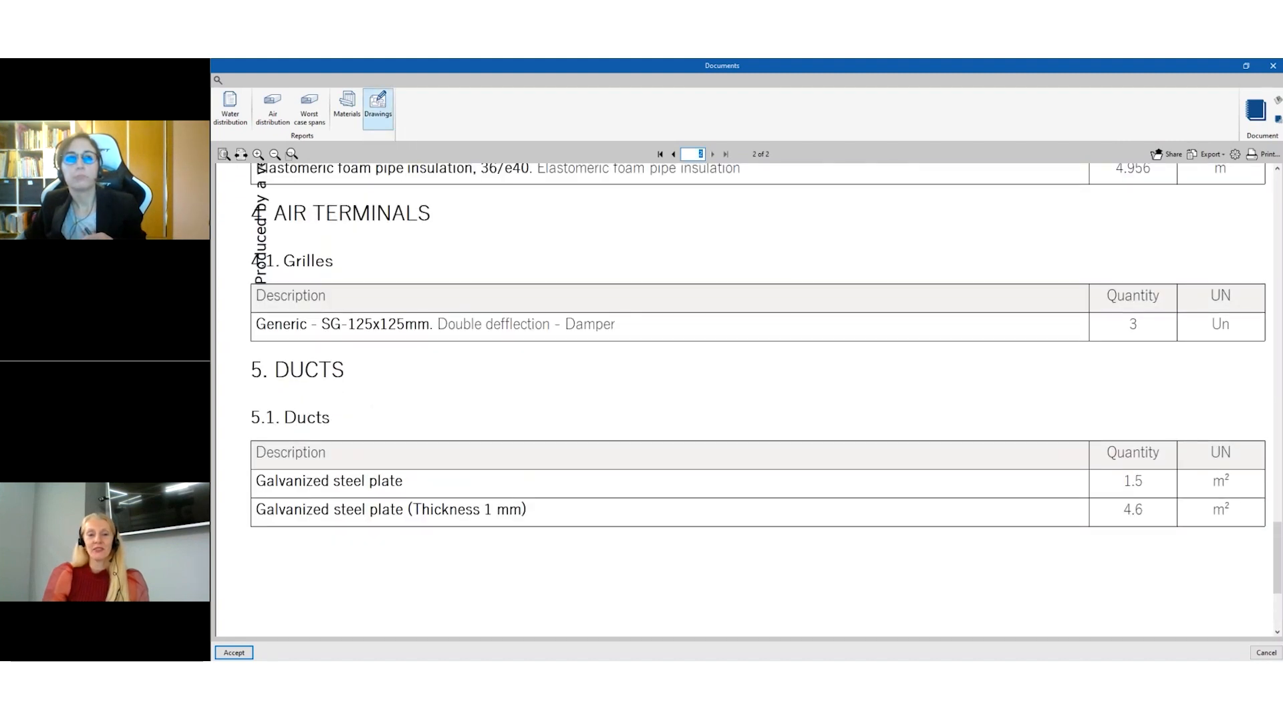
pyautogui.click(772, 253)
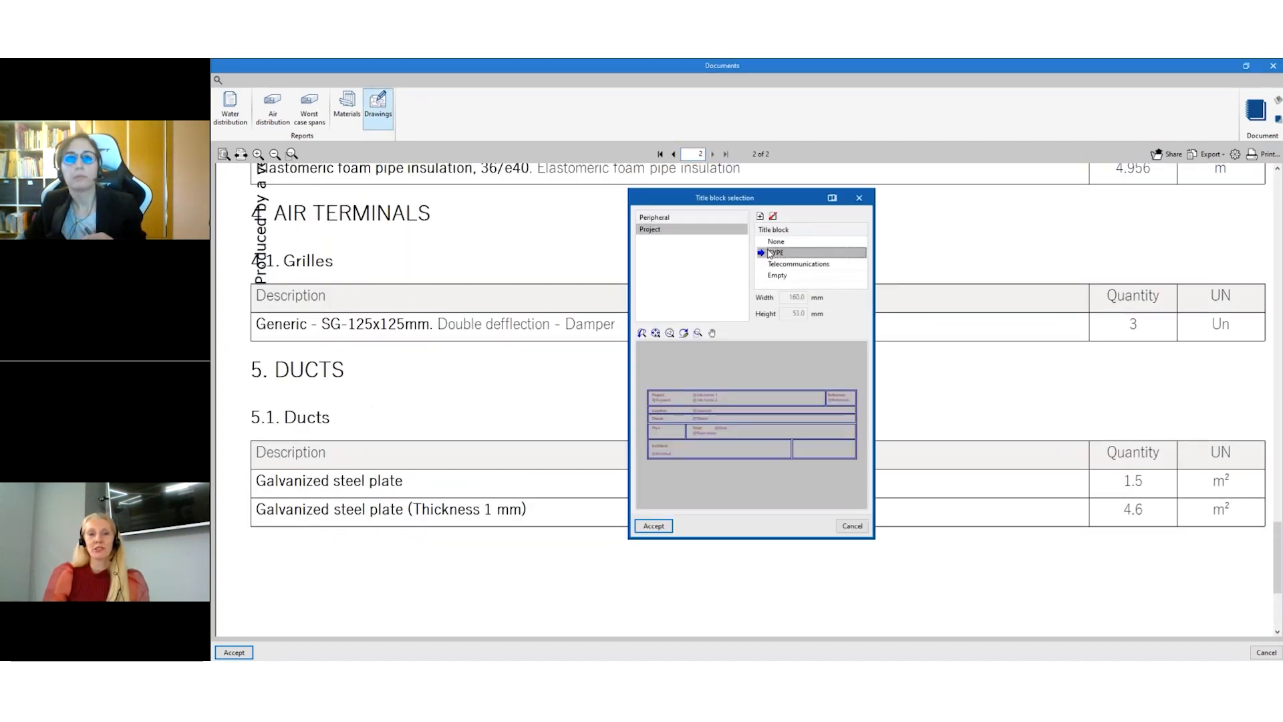
pyautogui.click(655, 527)
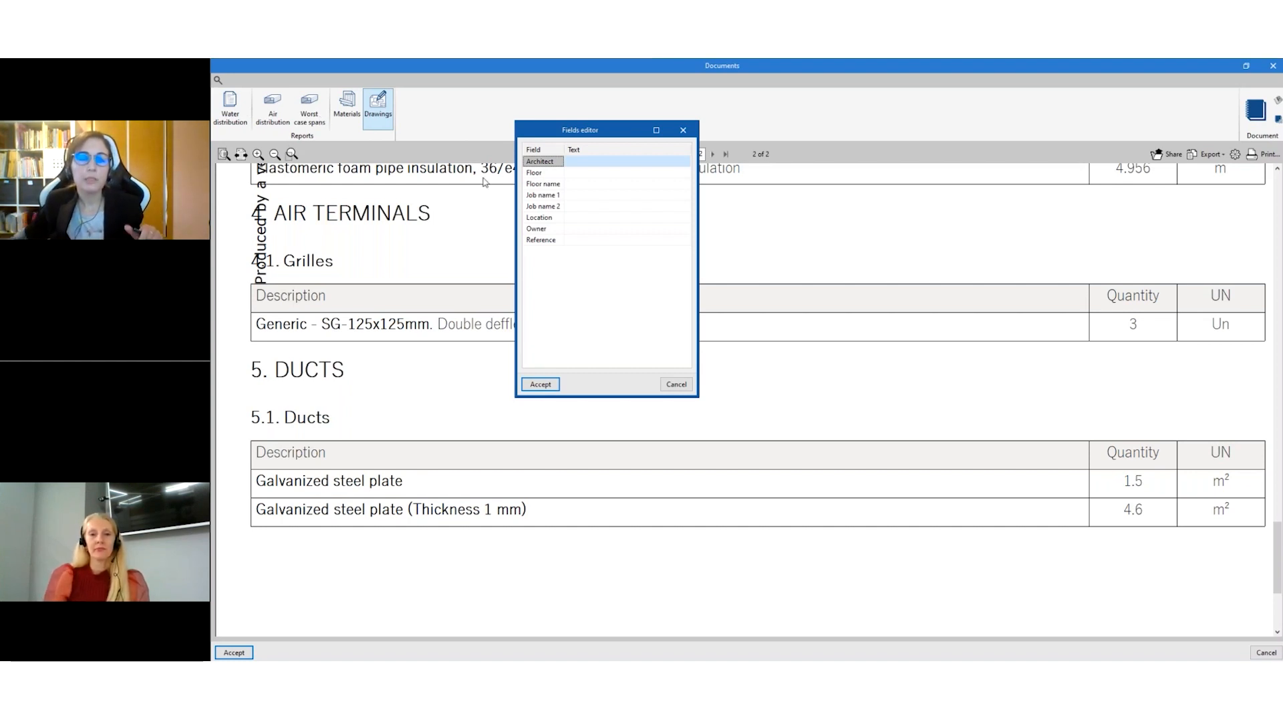
pyautogui.click(687, 389)
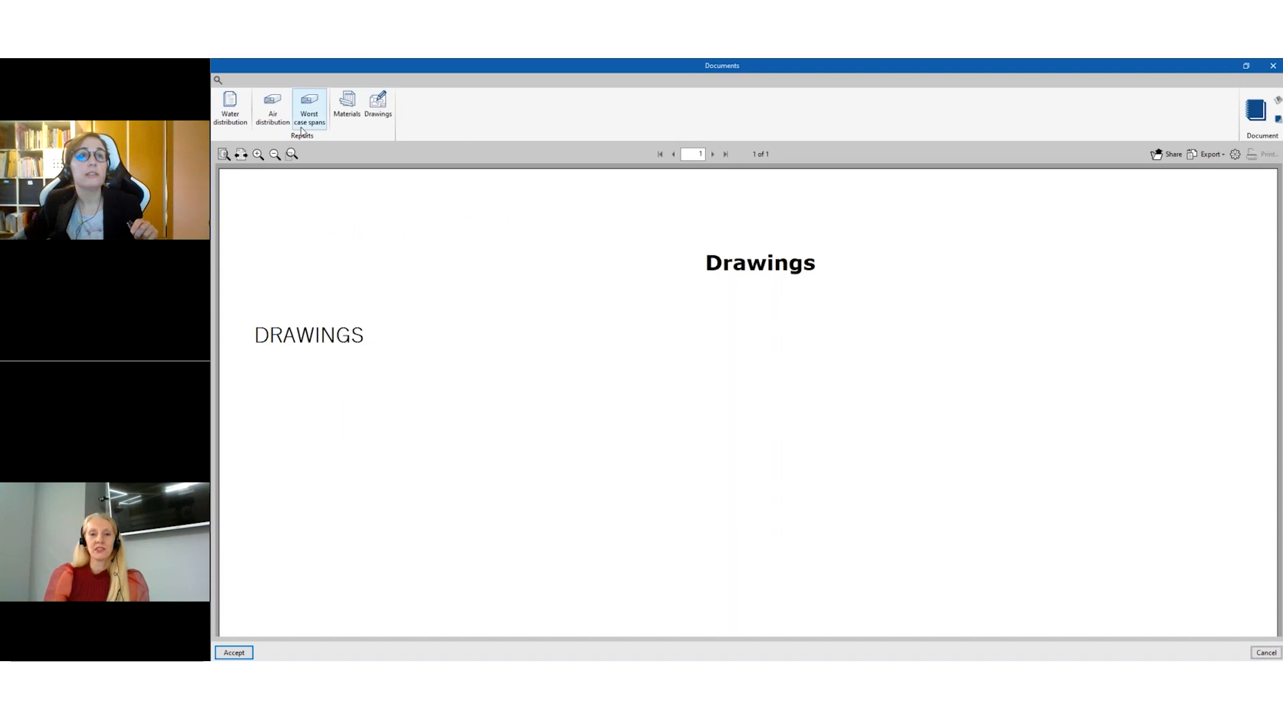
pyautogui.click(307, 125)
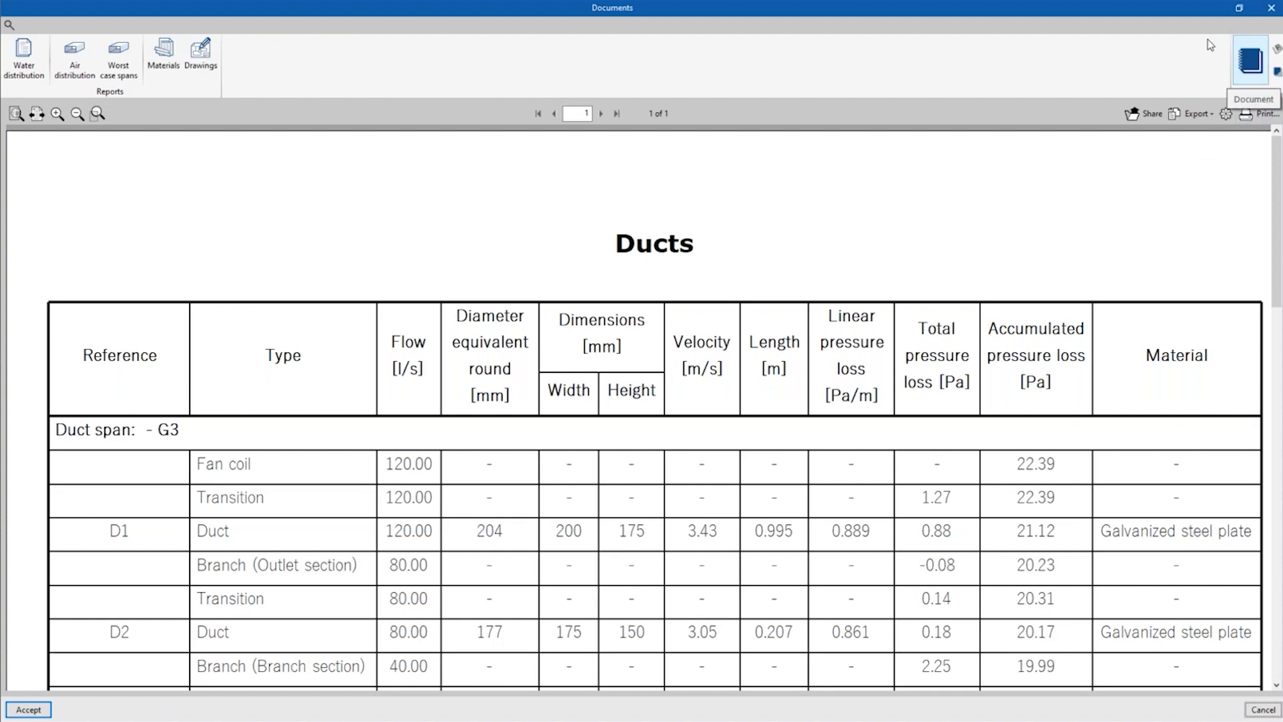
# Define a document titled "Complete Document" that includes all the available reports.
pyautogui.click(1255, 74)
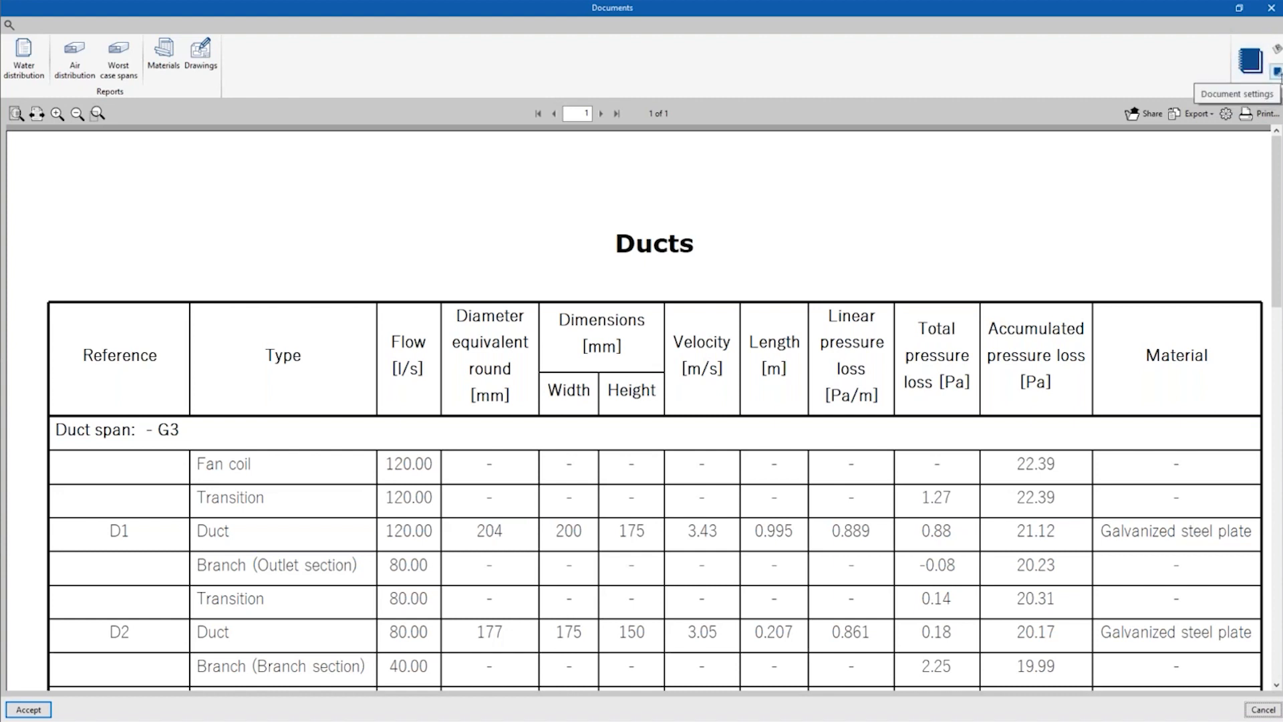
pyautogui.click(1278, 72)
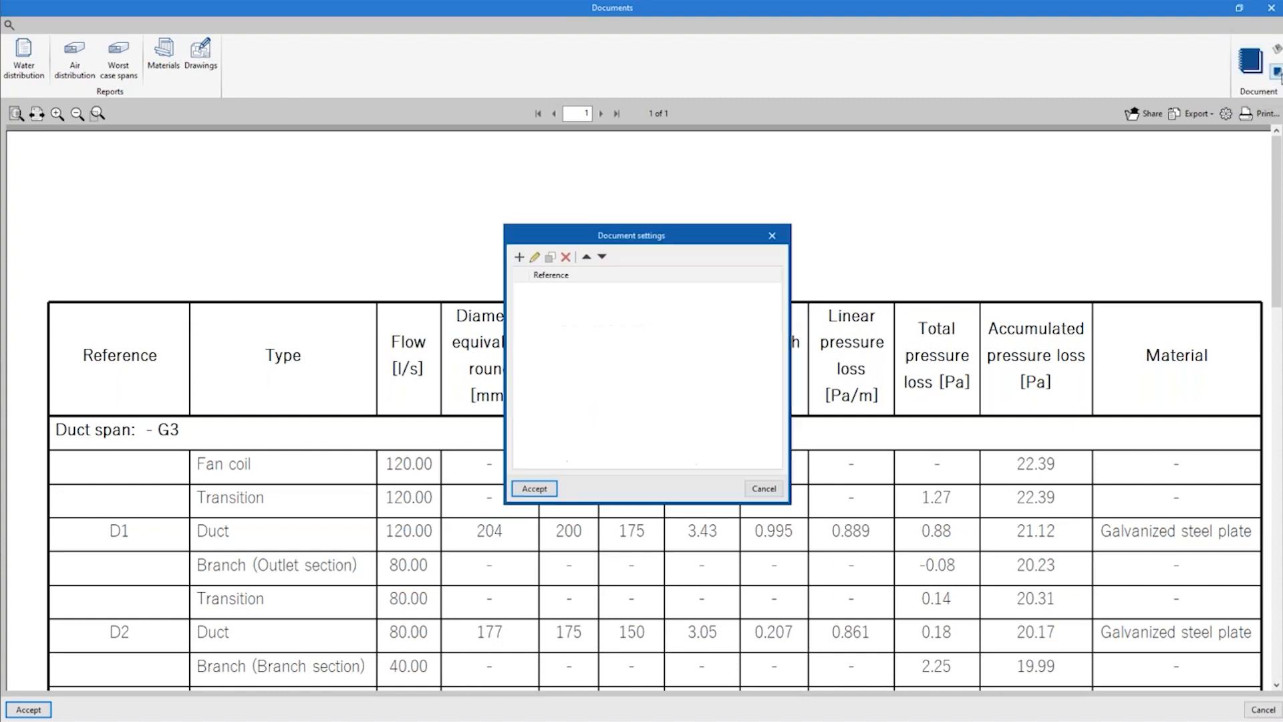
pyautogui.click(519, 258)
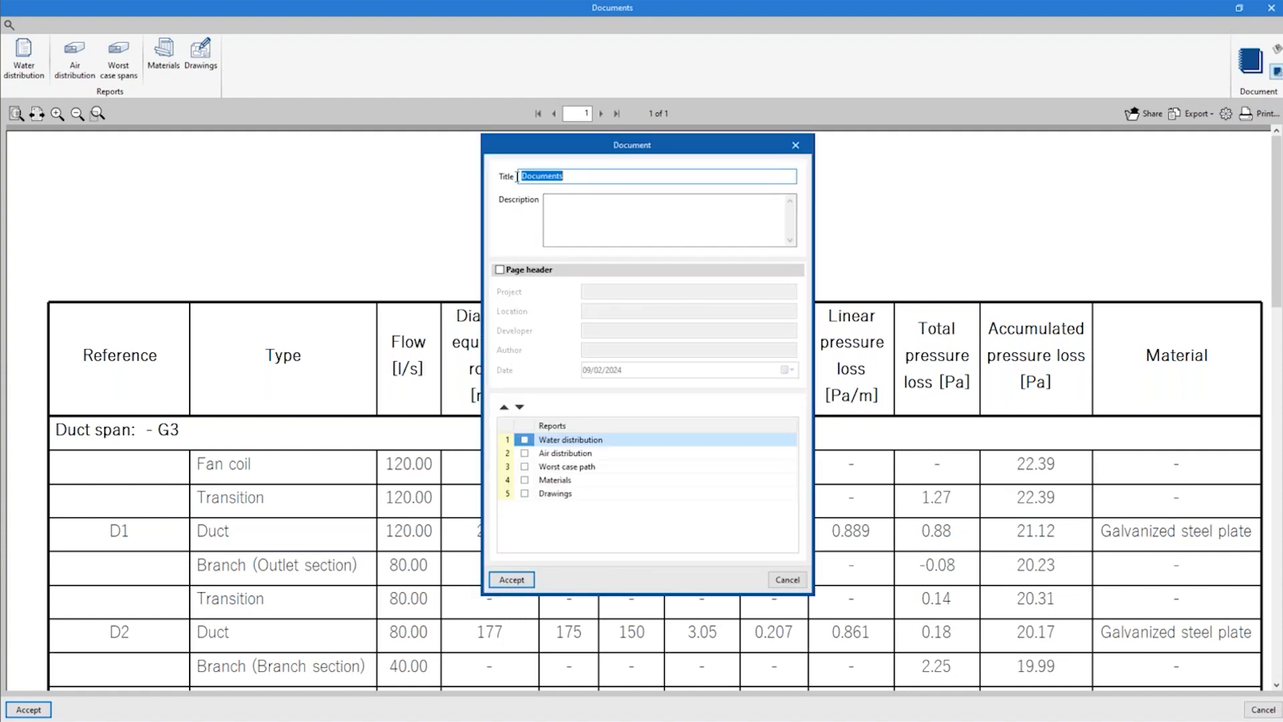
pyautogui.write('Complete')
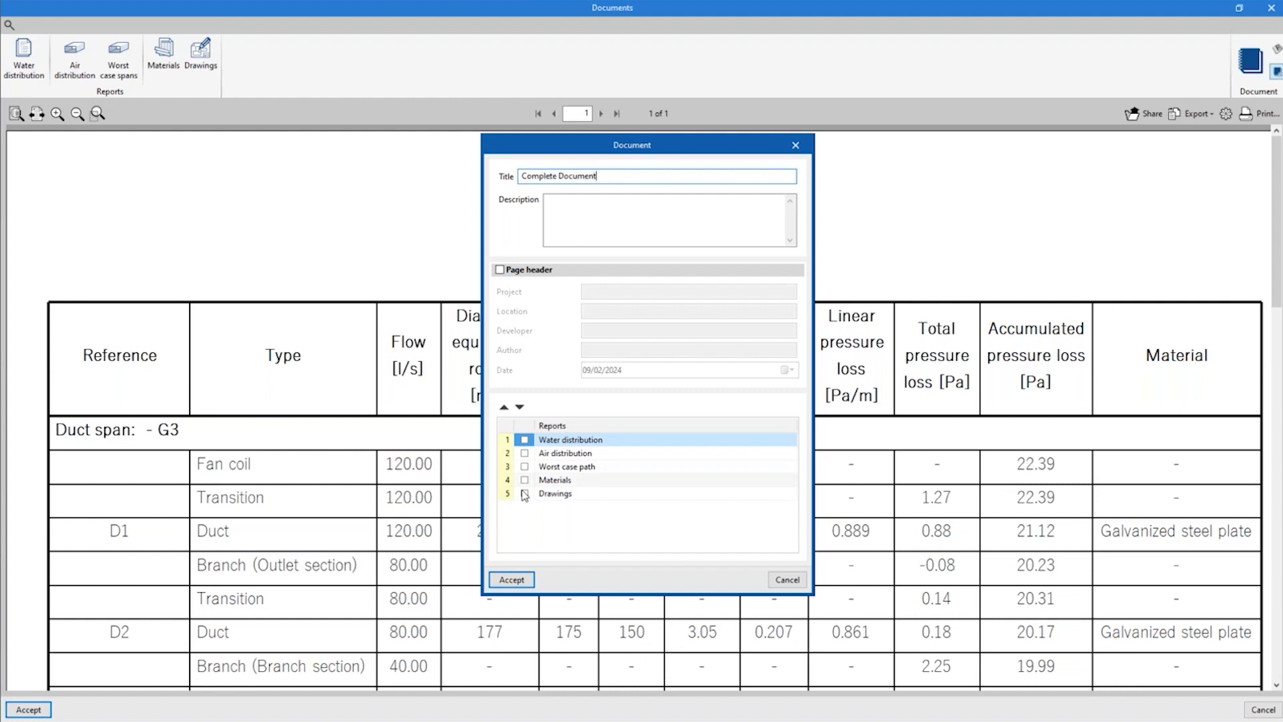
pyautogui.rightClick(525, 436)
pyautogui.click(548, 442)
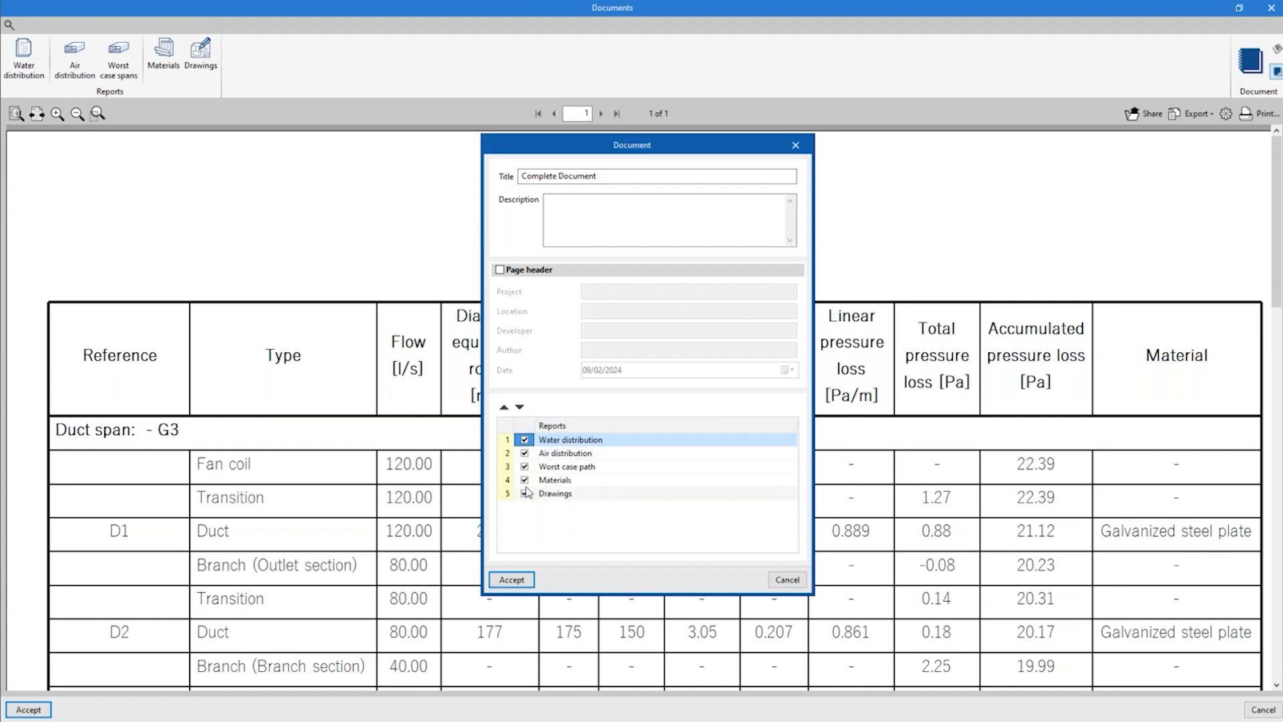
pyautogui.click(524, 581)
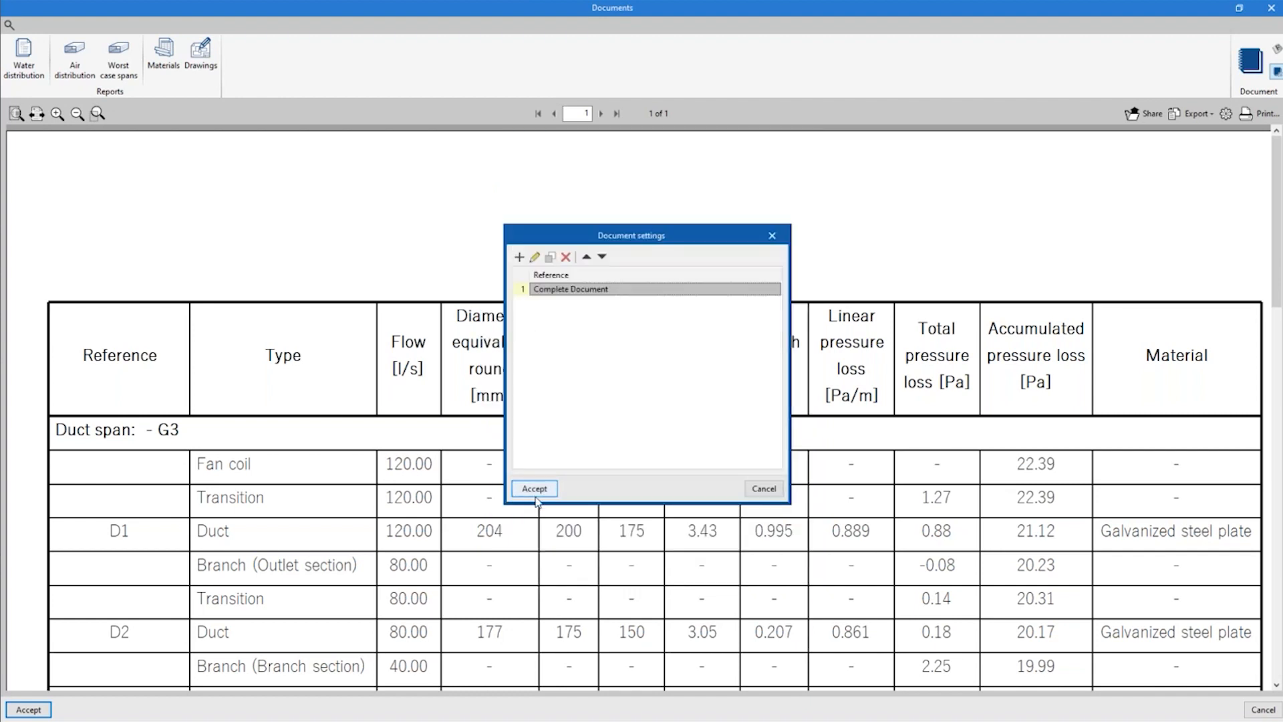
# Add a second document titled "Technical Document" containing only Worst case path and Drawings, and save the document settings.
pyautogui.click(520, 256)
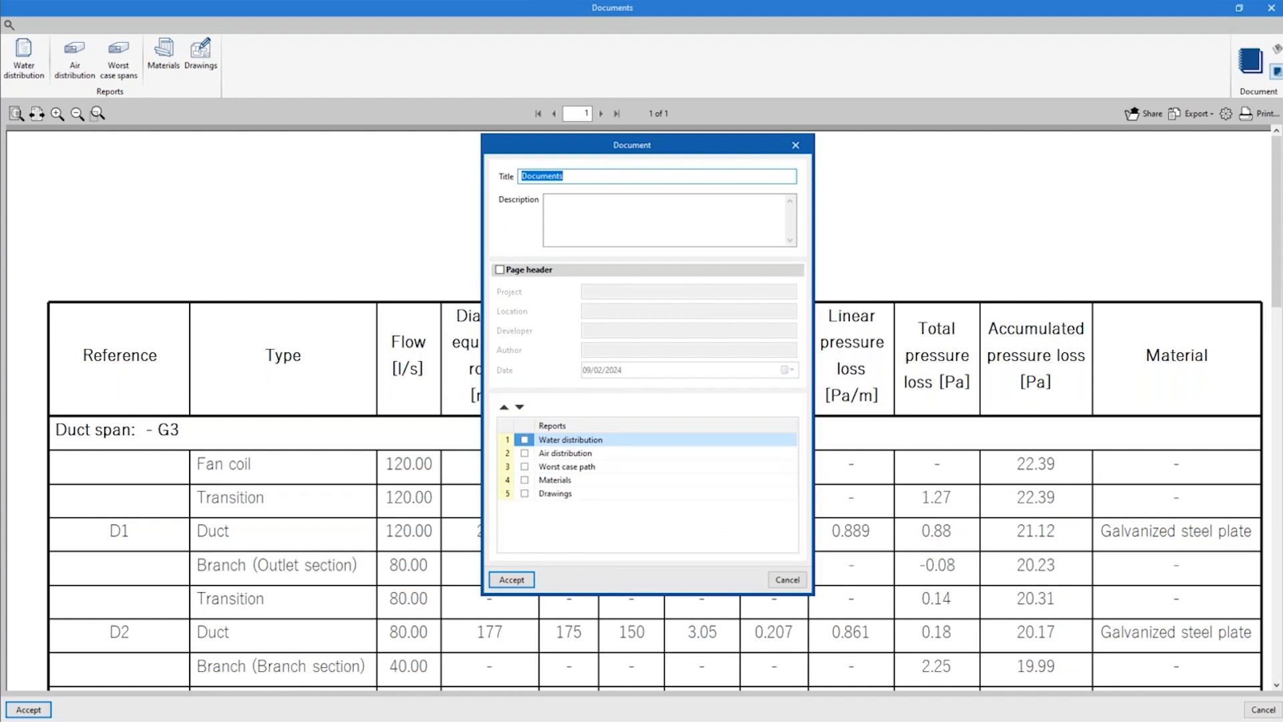
pyautogui.click(525, 467)
pyautogui.click(525, 494)
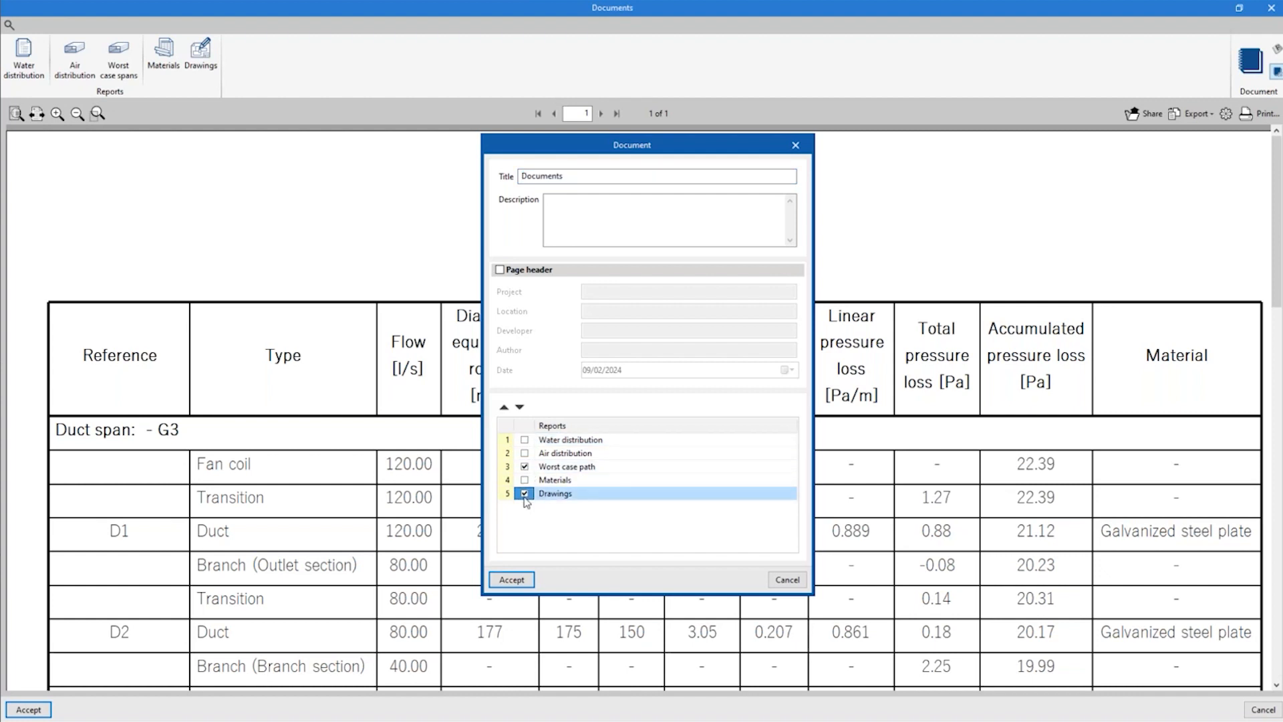
pyautogui.doubleClick(542, 176)
pyautogui.write('Tech')
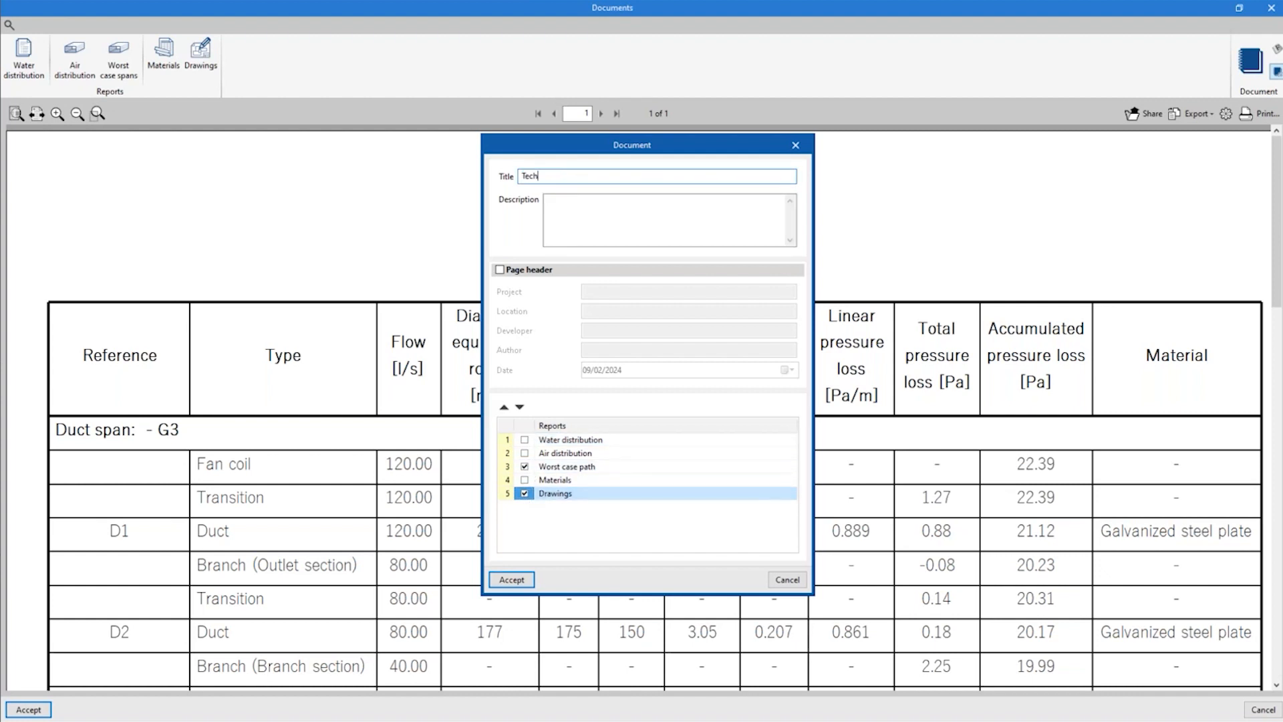
pyautogui.write('nical Document')
pyautogui.click(509, 580)
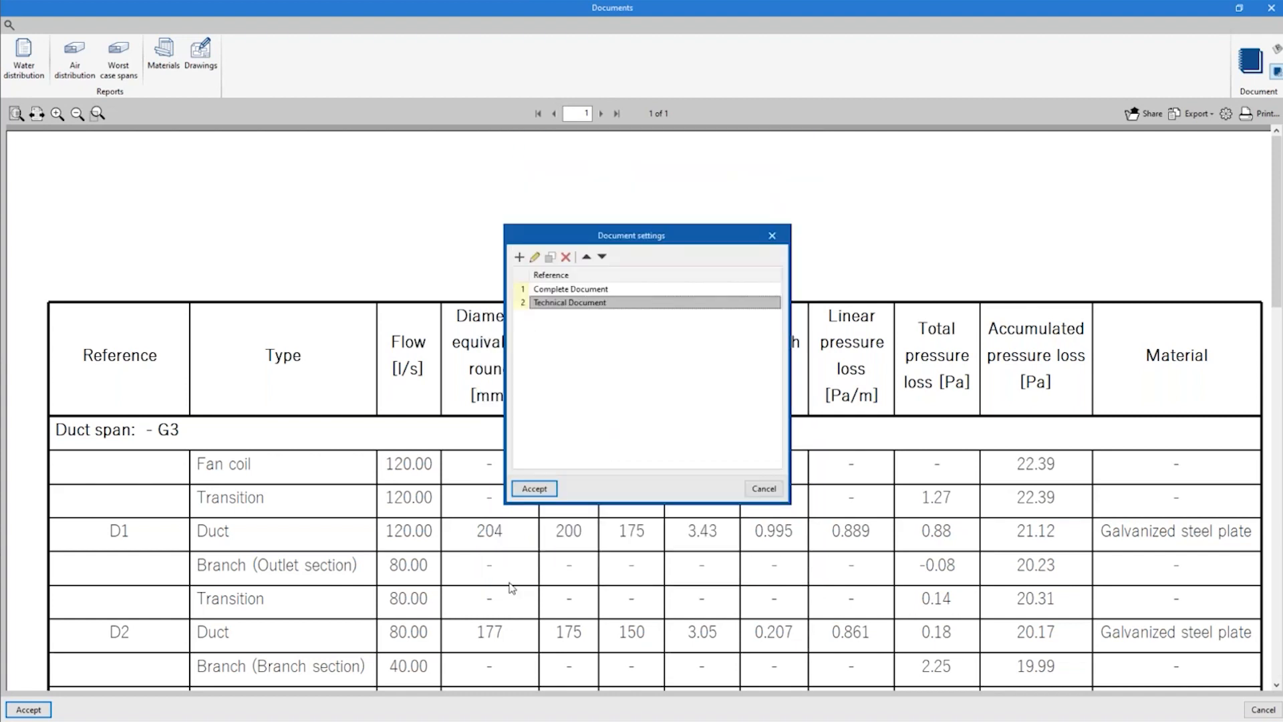
pyautogui.click(536, 489)
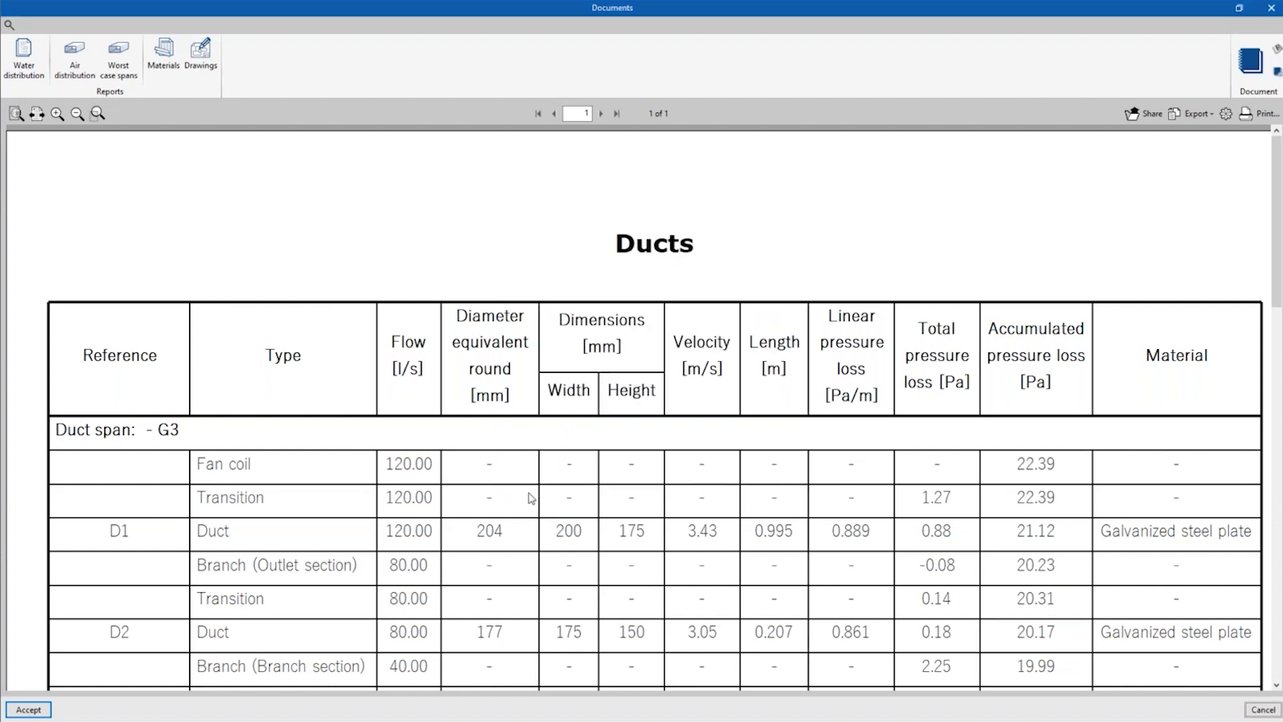
# Compose the Floor 1 drawing at 1:100 with the CYPE title block, discarding previous composition settings, and preview all drawing details before closing the layout.
pyautogui.click(201, 53)
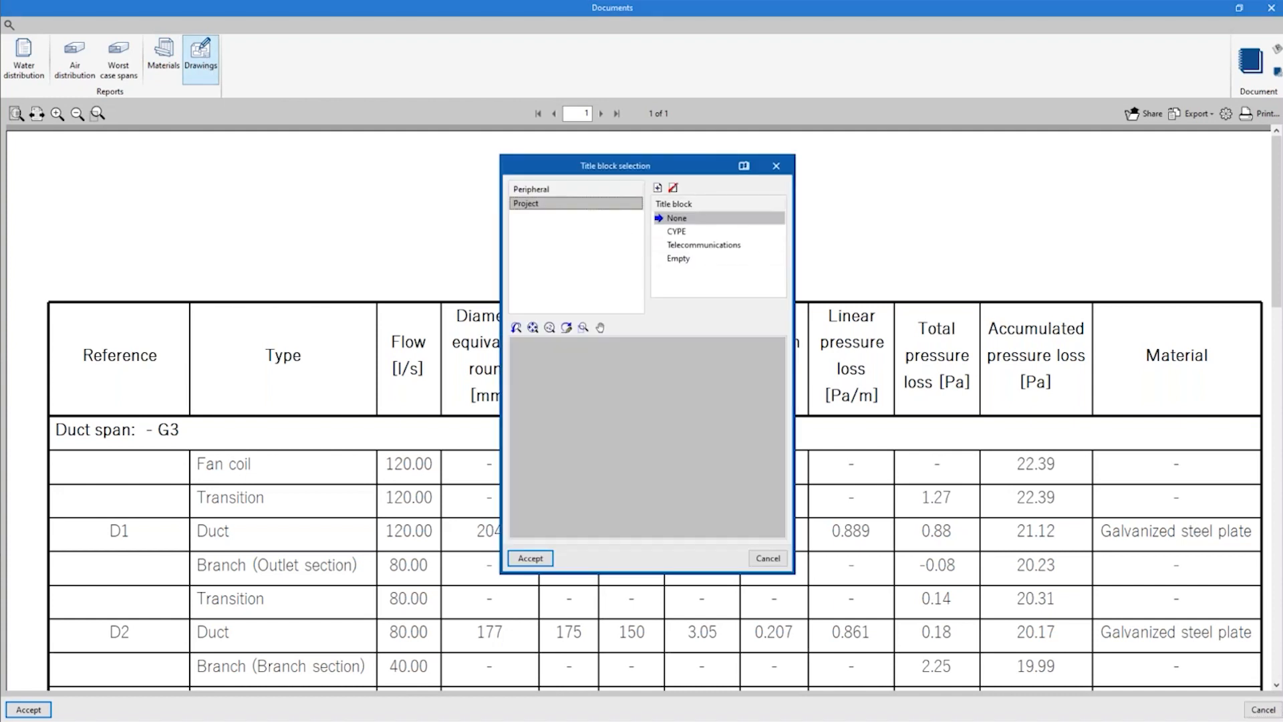
pyautogui.click(699, 233)
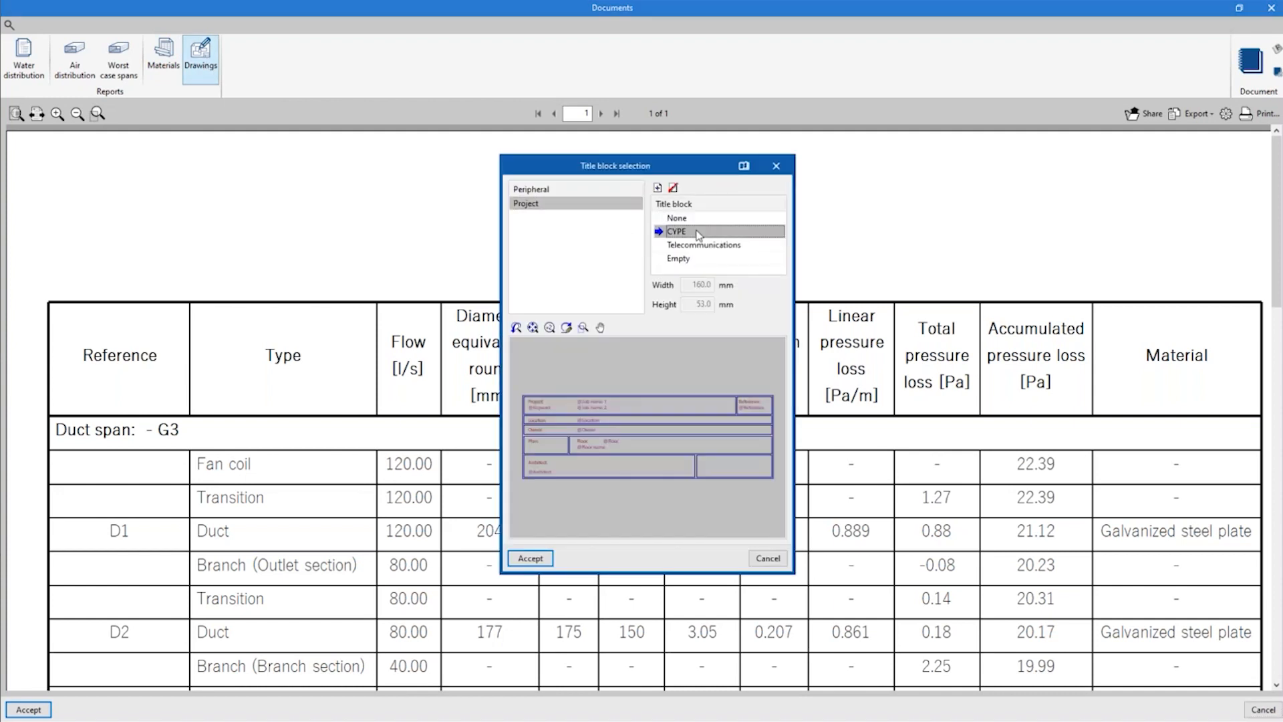
pyautogui.click(530, 558)
pyautogui.click(397, 389)
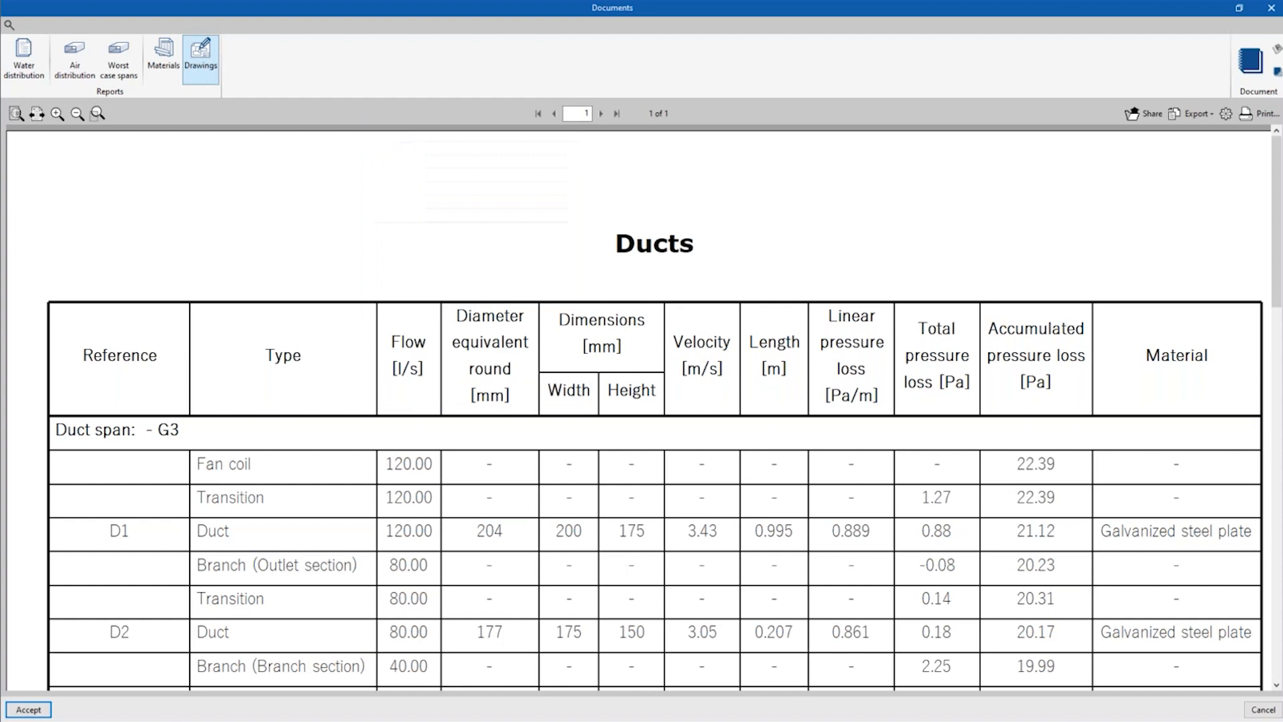
pyautogui.click(542, 314)
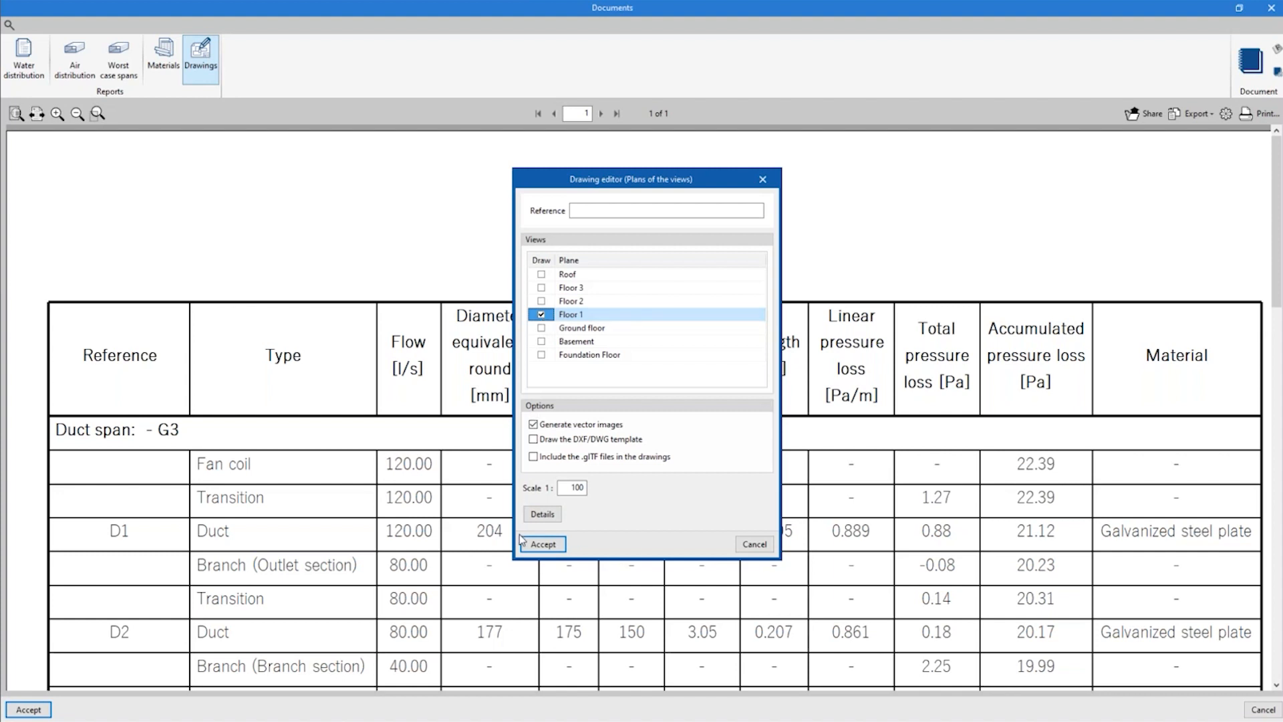
pyautogui.click(543, 544)
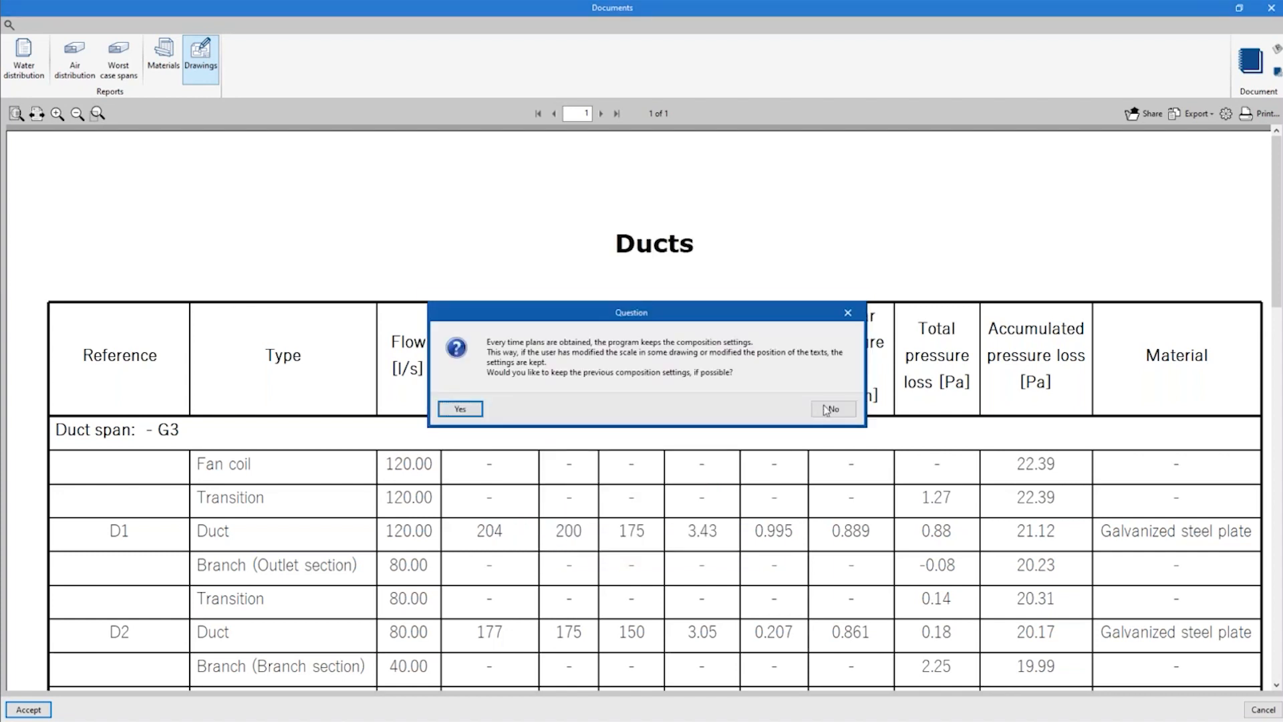
pyautogui.click(829, 409)
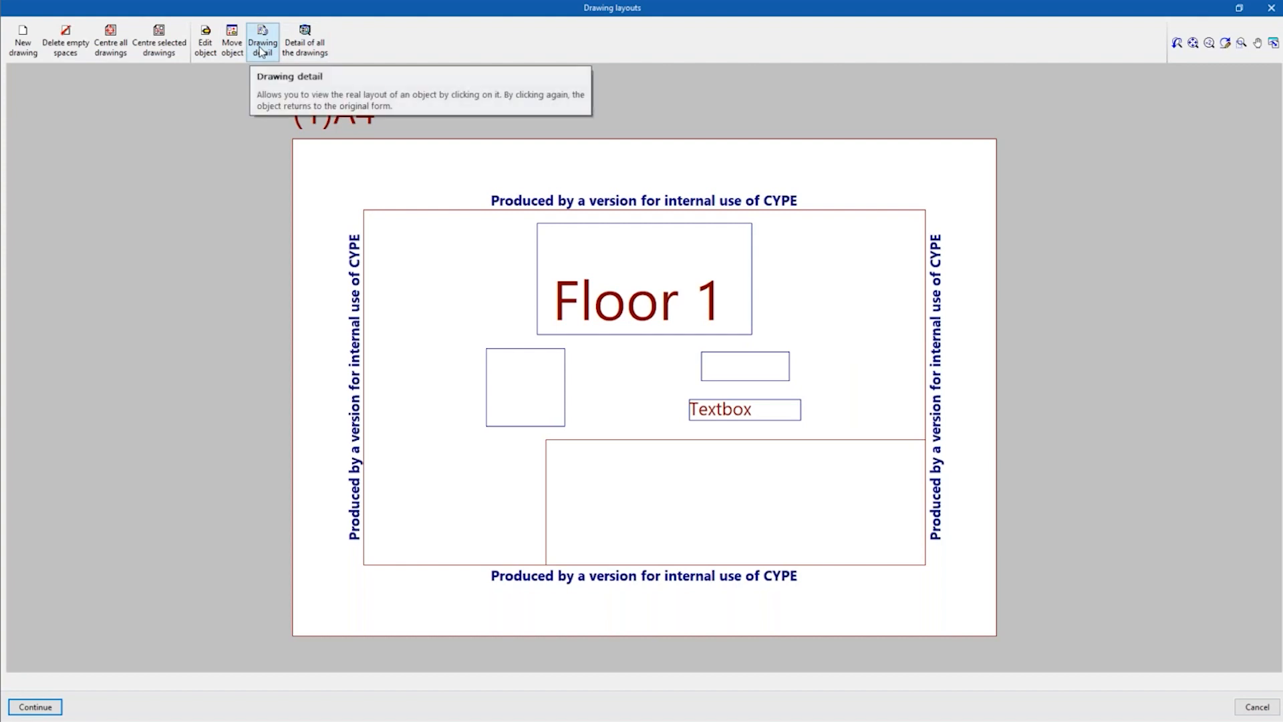
pyautogui.click(304, 43)
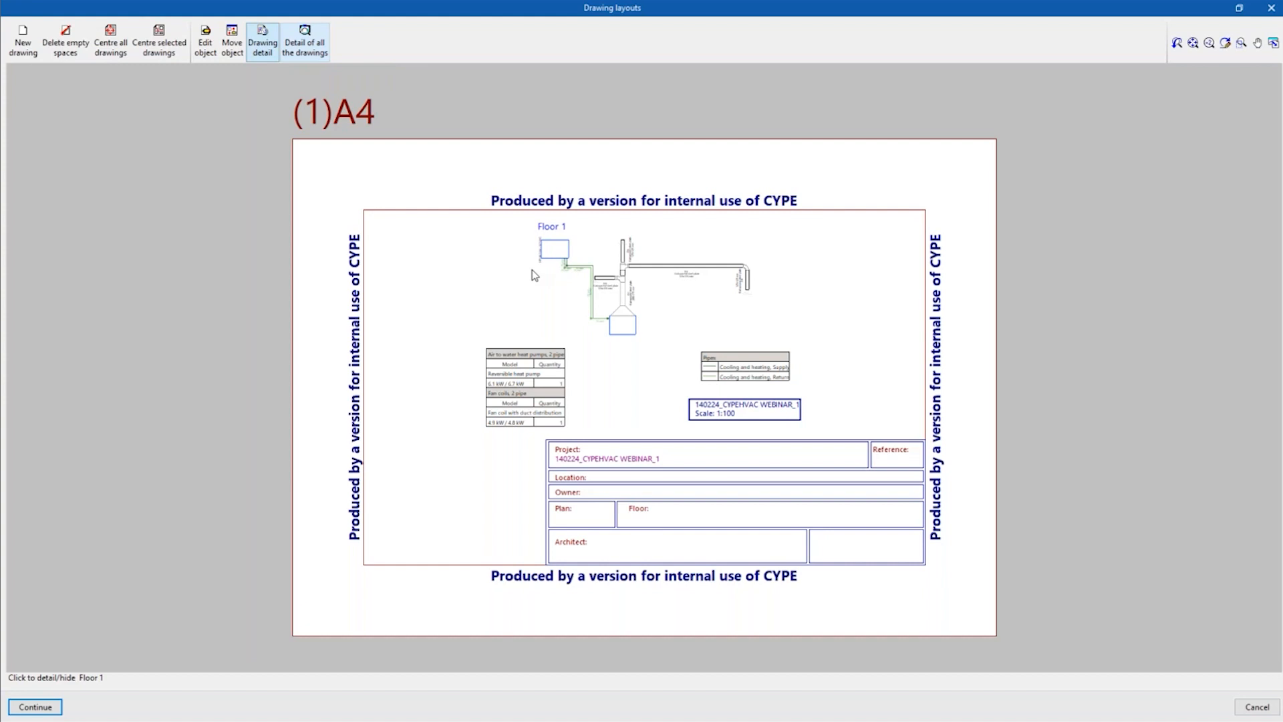
pyautogui.click(1271, 9)
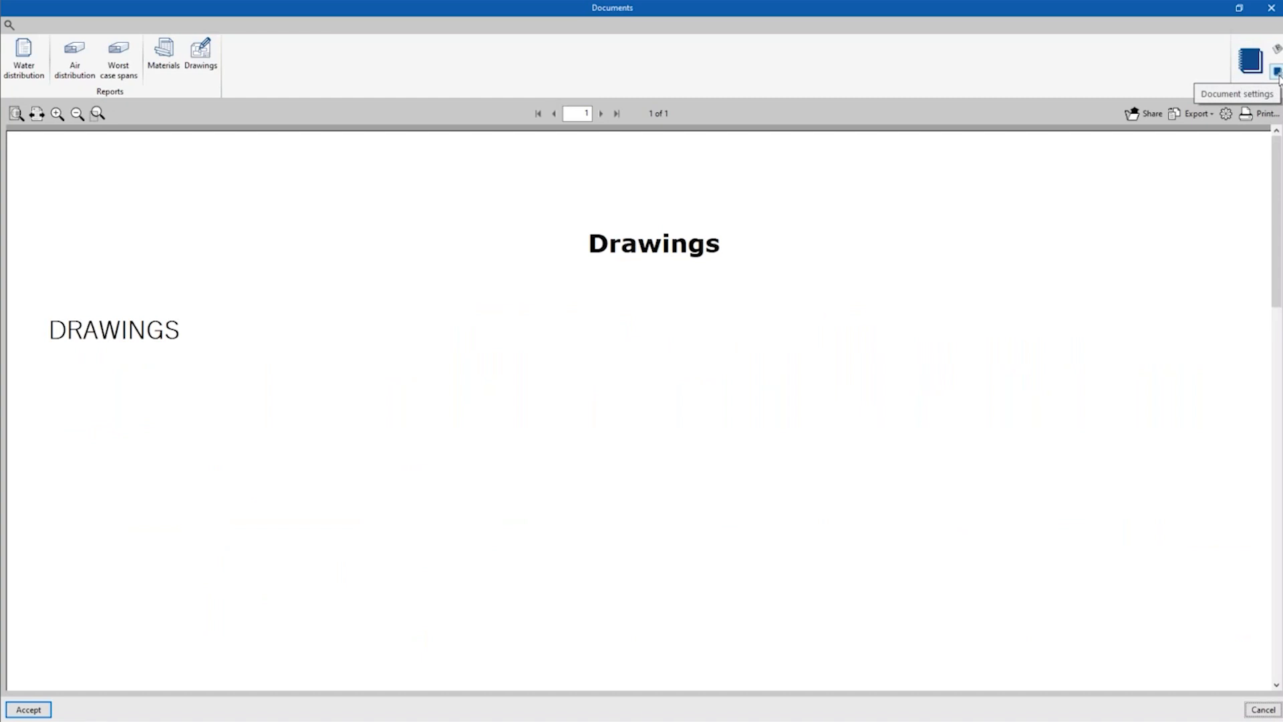
# Generate the Technical Document and review its worst case path table for the ducts.
pyautogui.click(1250, 60)
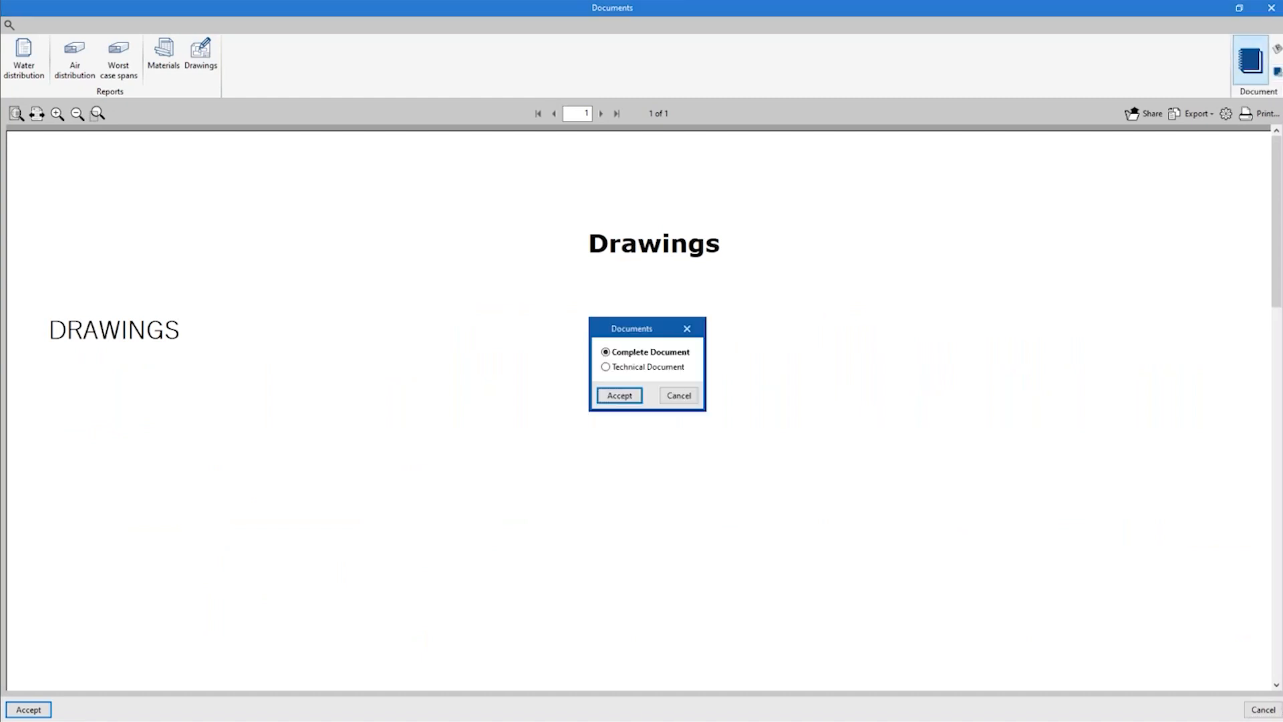
pyautogui.click(635, 367)
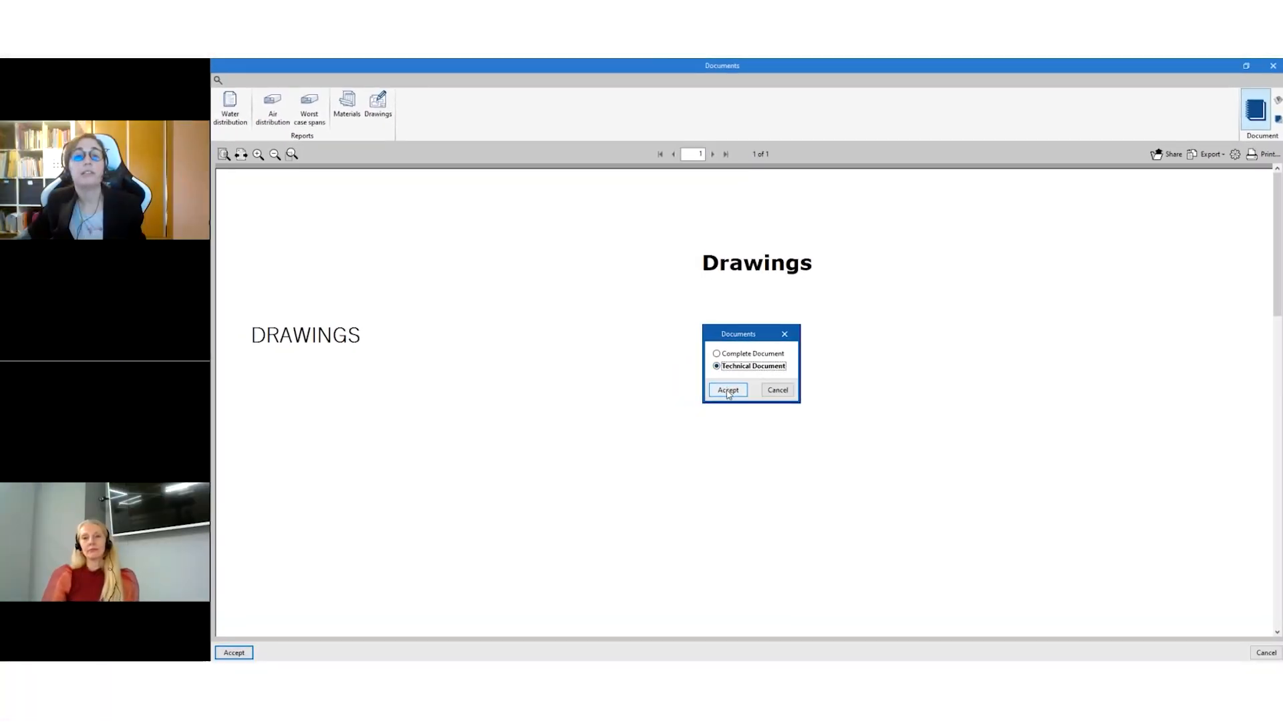
pyautogui.click(728, 390)
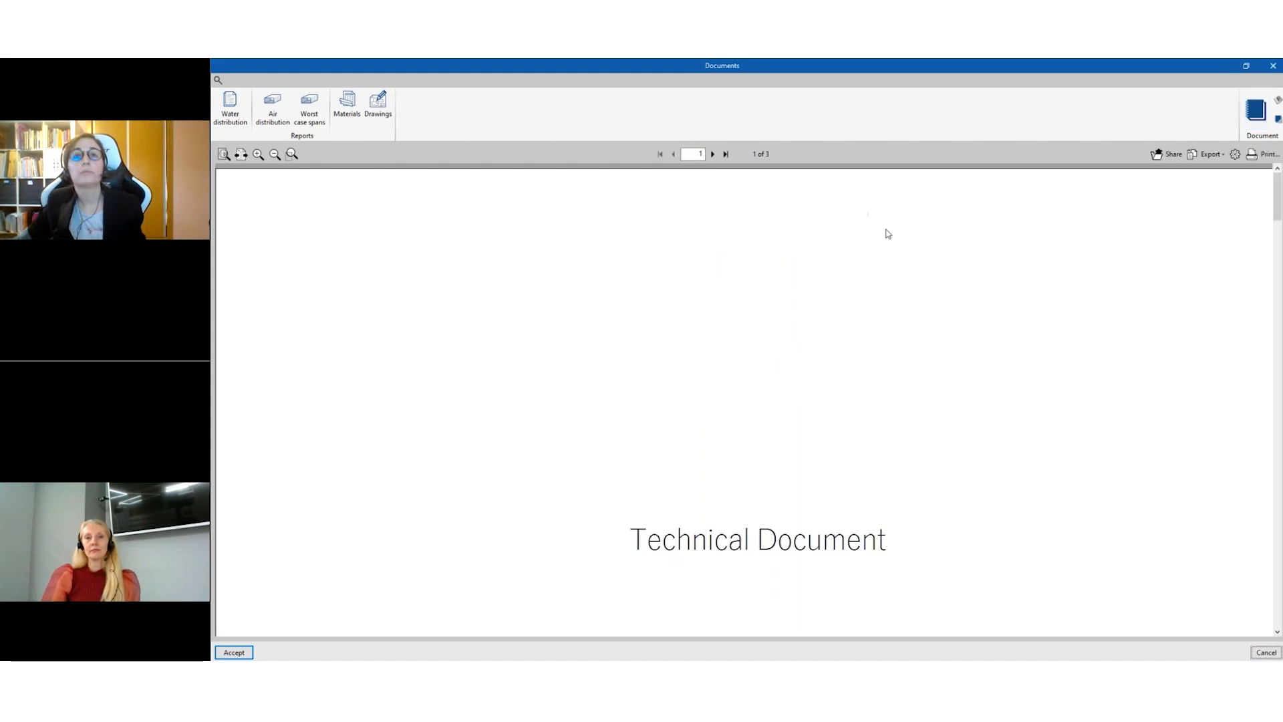
pyautogui.scroll(-3, 876, 247)
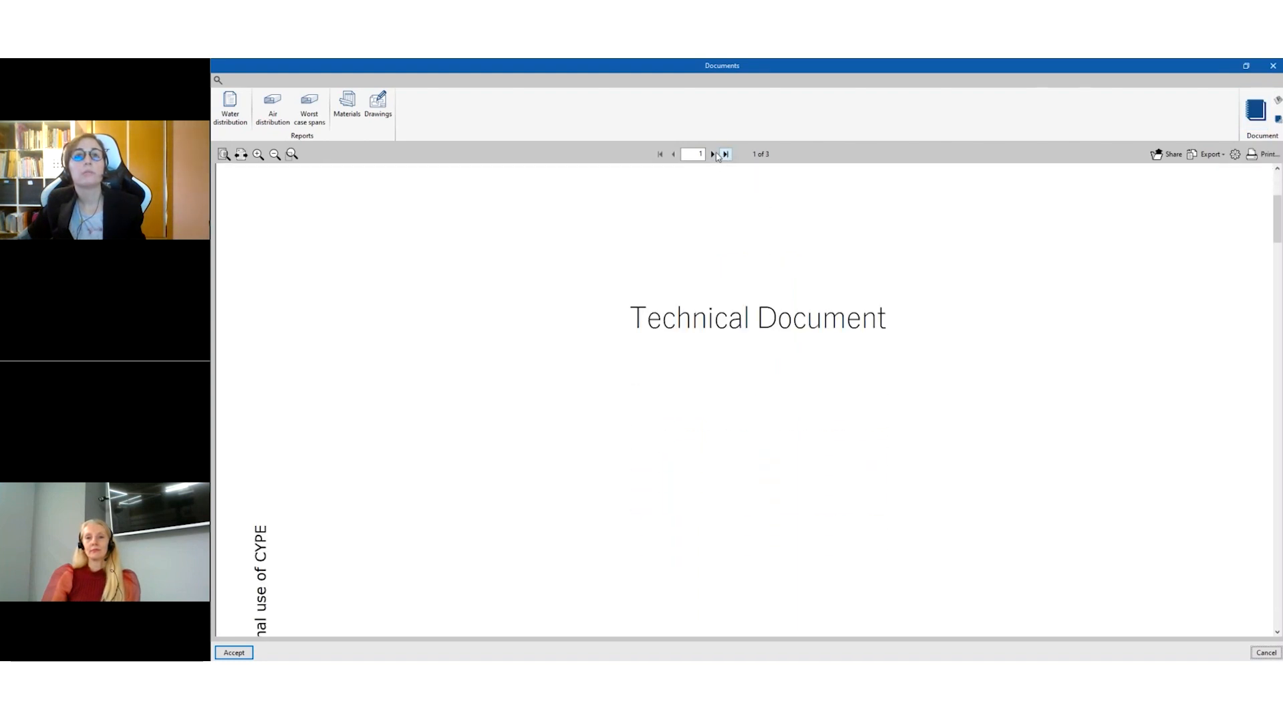
pyautogui.click(714, 155)
pyautogui.click(714, 154)
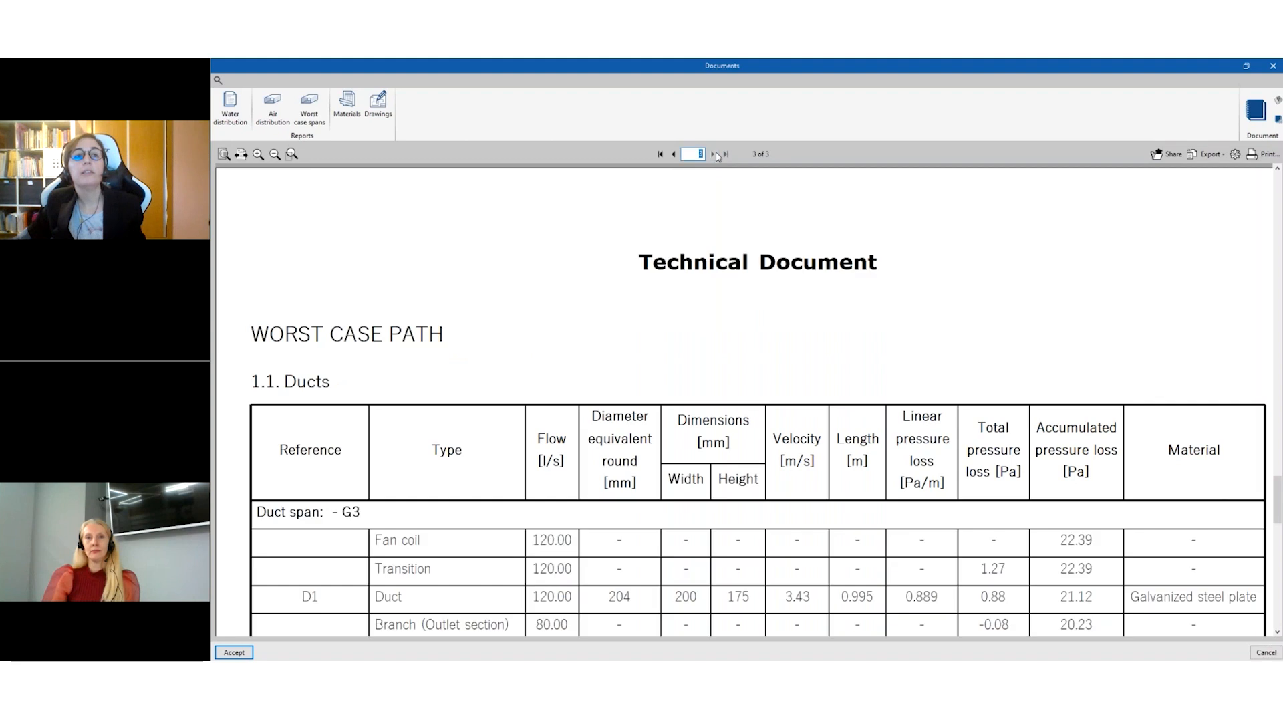
pyautogui.scroll(-5, 842, 294)
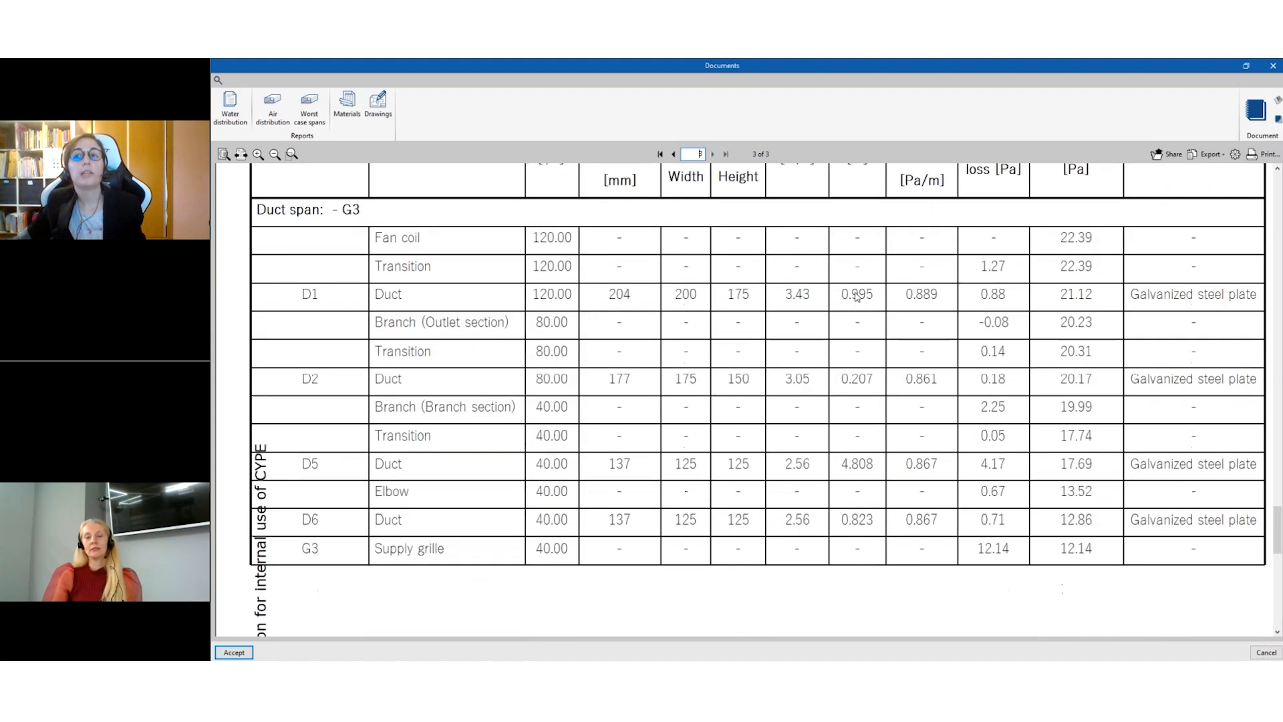
pyautogui.scroll(3, 859, 295)
pyautogui.scroll(5, 859, 296)
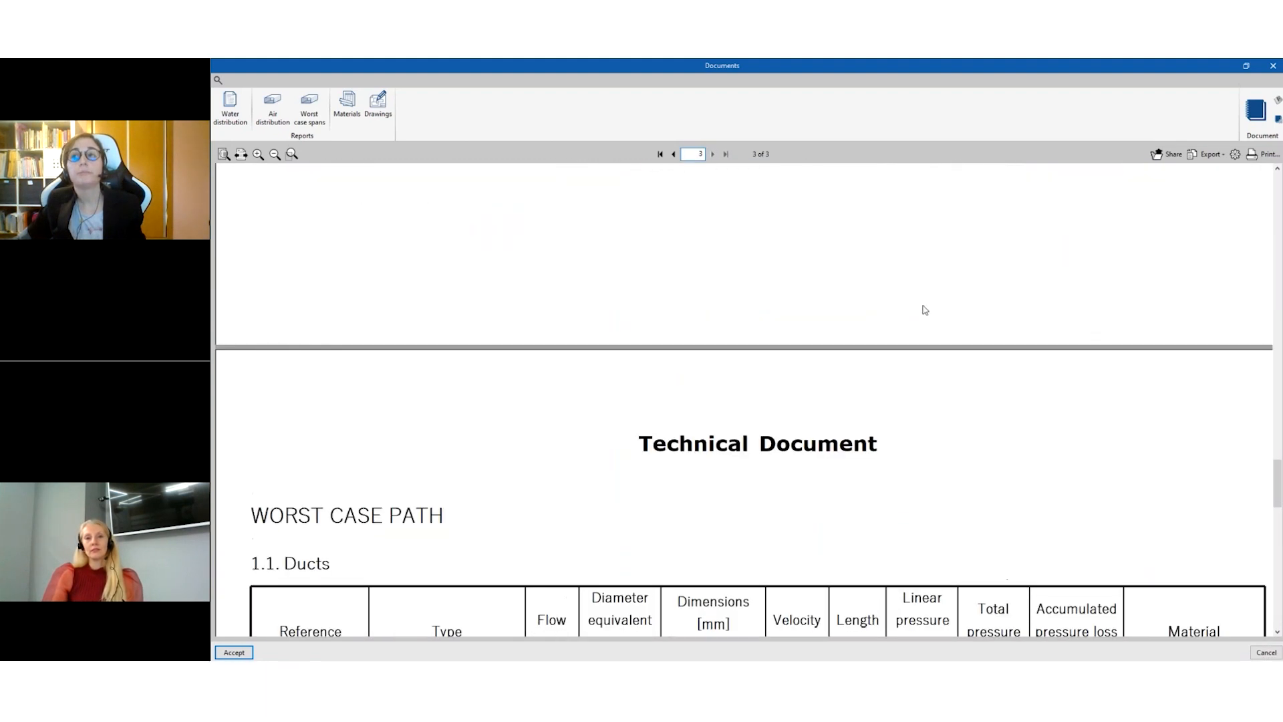
# Generate the Complete Document, fit it to the page width and review its index.
pyautogui.click(1256, 110)
pyautogui.click(732, 391)
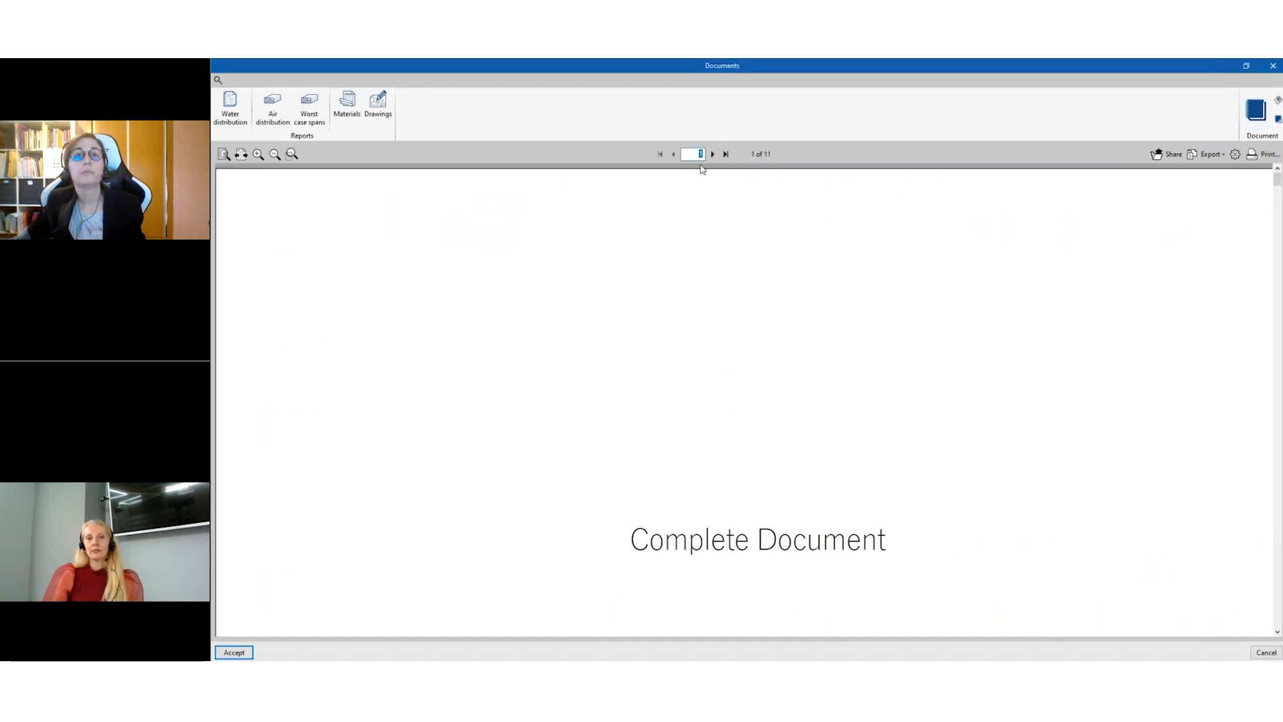
pyautogui.click(242, 154)
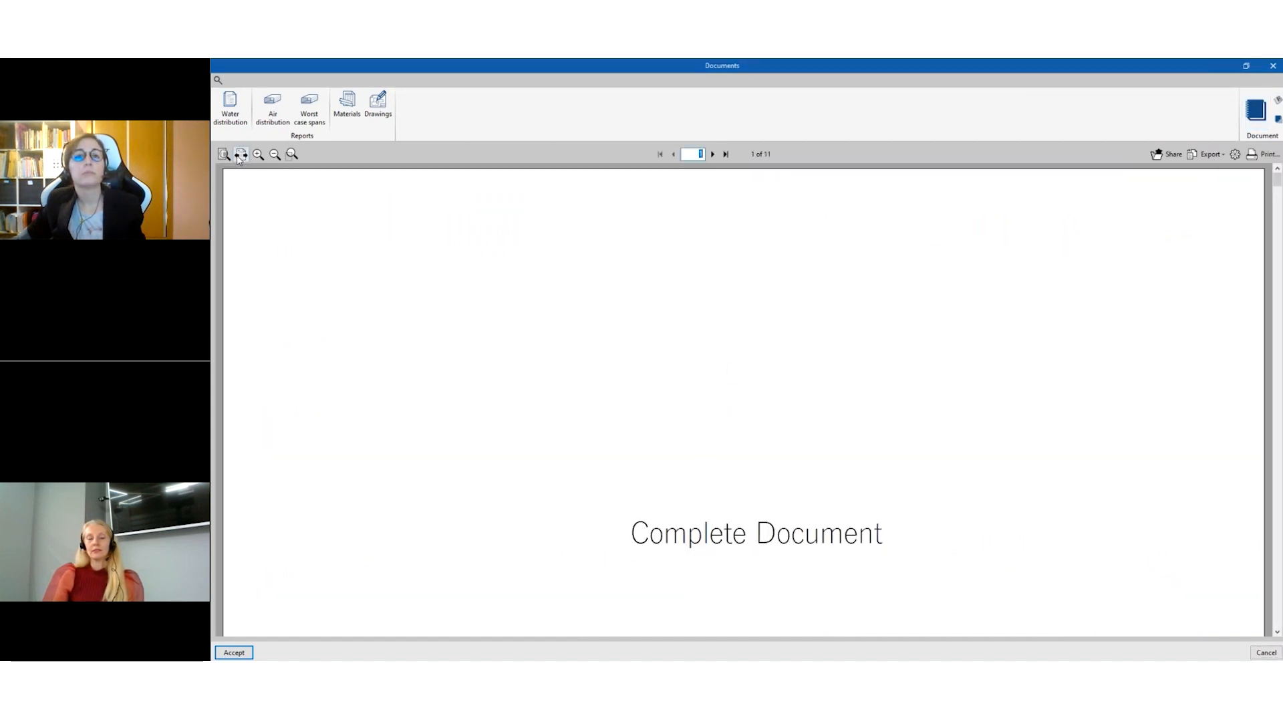
pyautogui.click(712, 155)
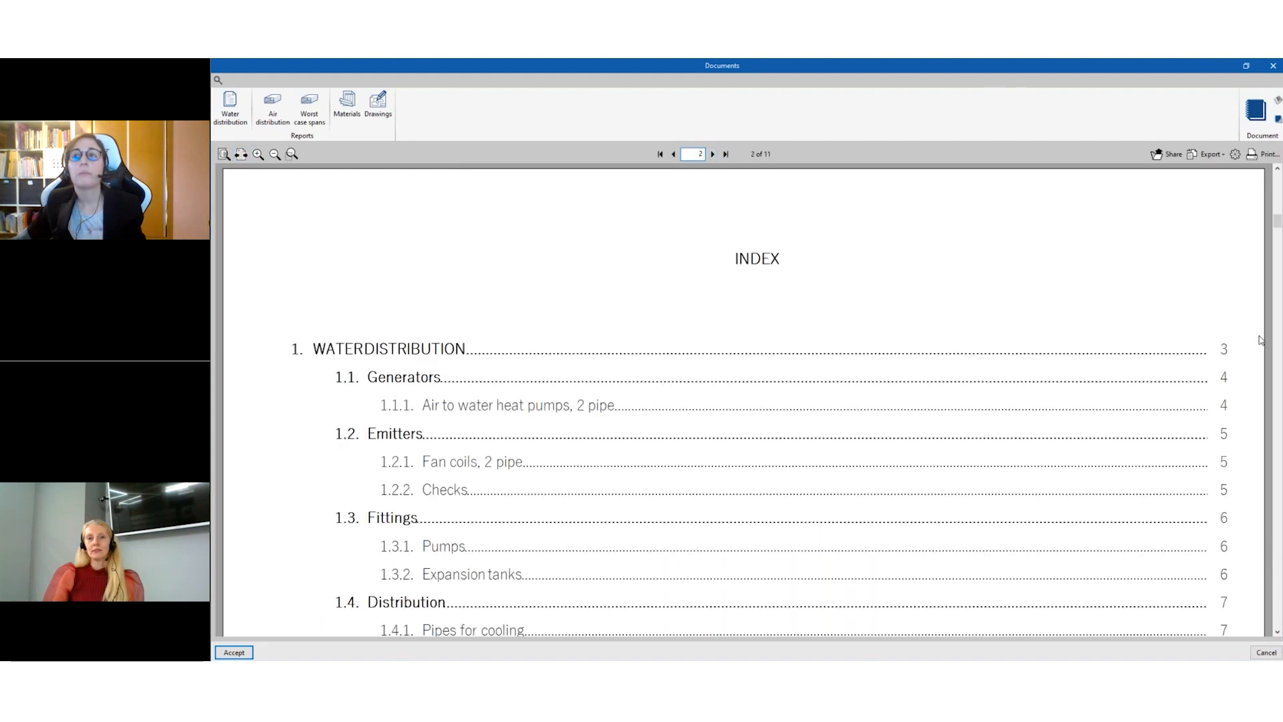
pyautogui.scroll(-3, 725, 158)
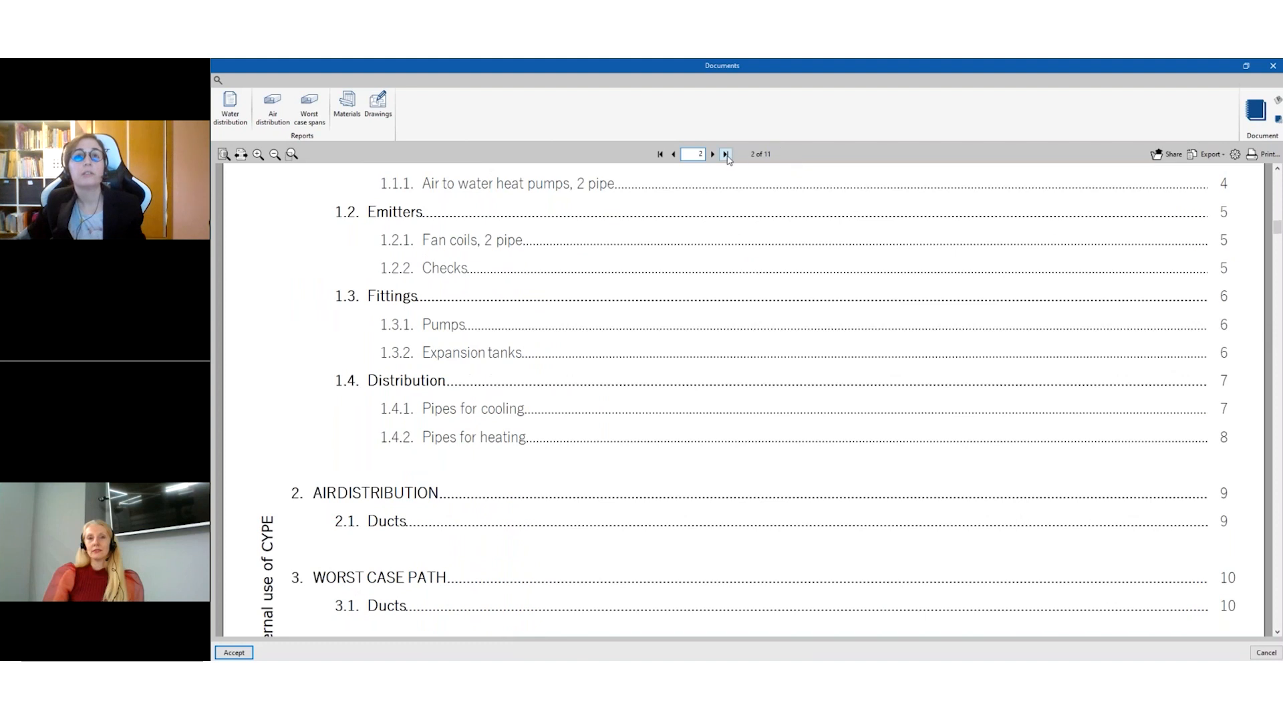
# Examine the Complete Document's sections from the material schedule on the last page back to the cover page.
pyautogui.click(726, 155)
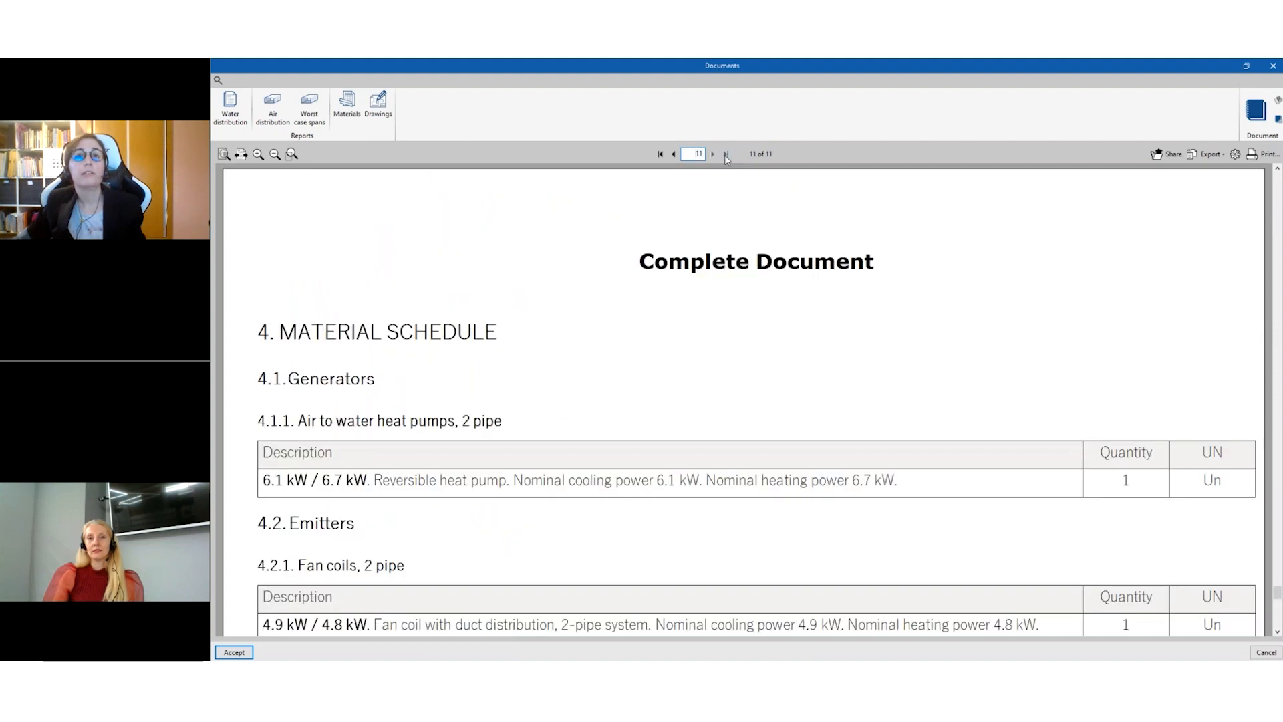
pyautogui.click(674, 154)
pyautogui.click(674, 155)
pyautogui.click(674, 155)
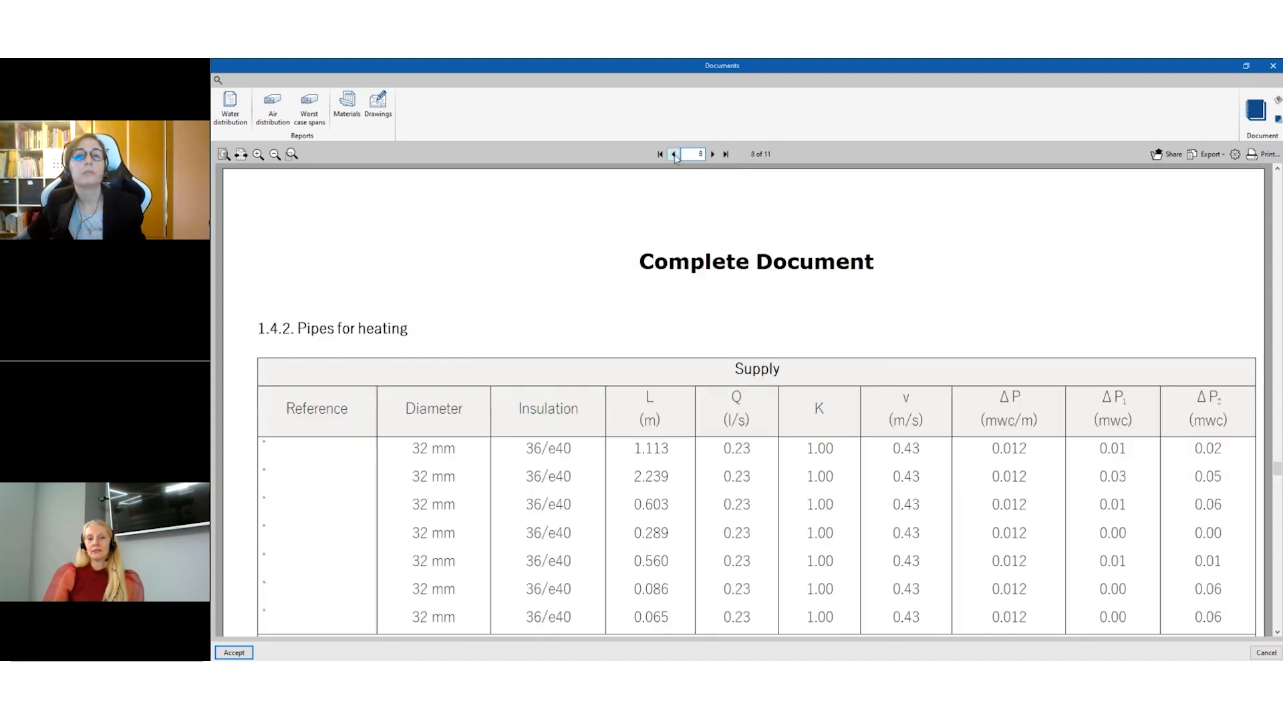
pyautogui.click(674, 154)
pyautogui.click(674, 154)
pyautogui.click(674, 155)
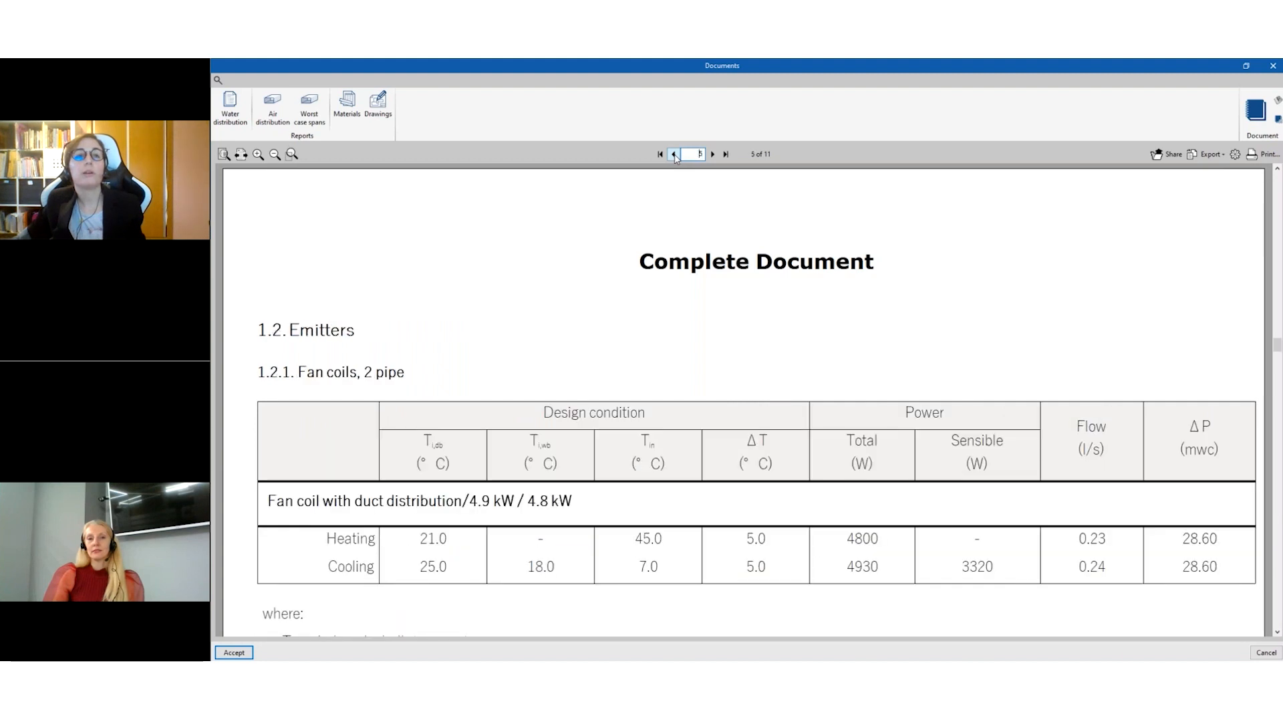
pyautogui.click(674, 155)
pyautogui.click(675, 154)
pyautogui.click(674, 154)
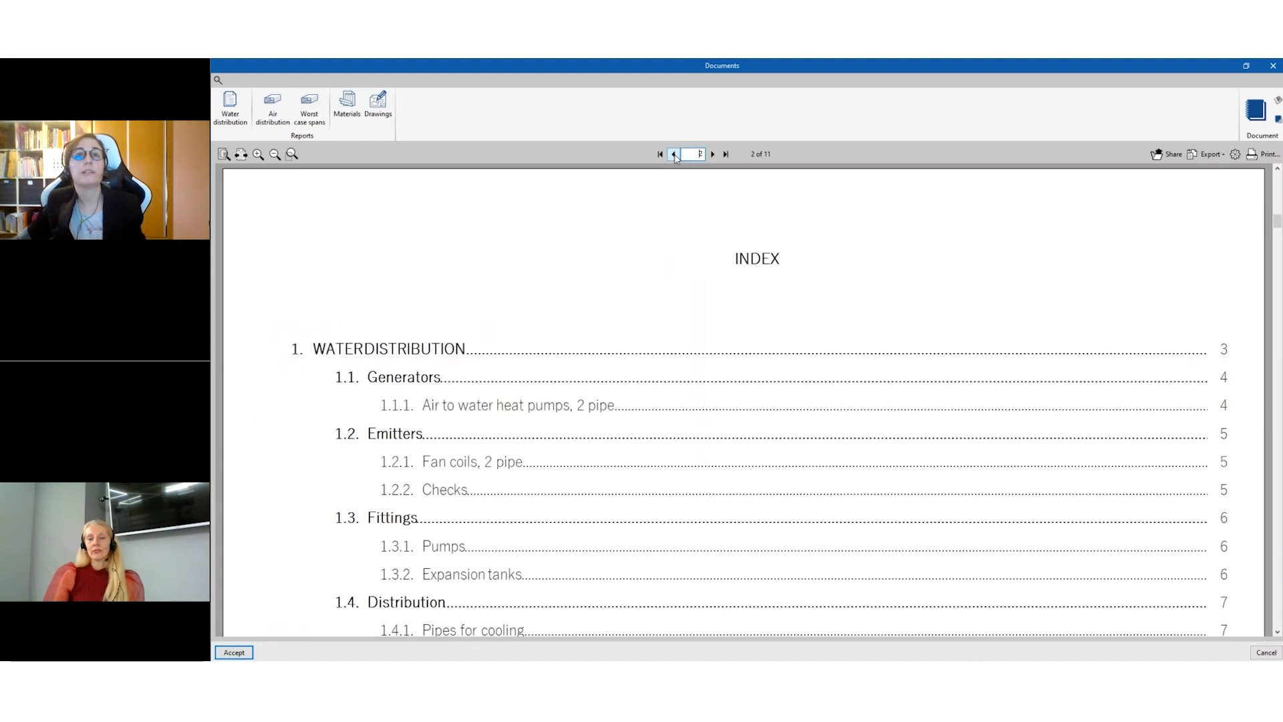
pyautogui.click(675, 154)
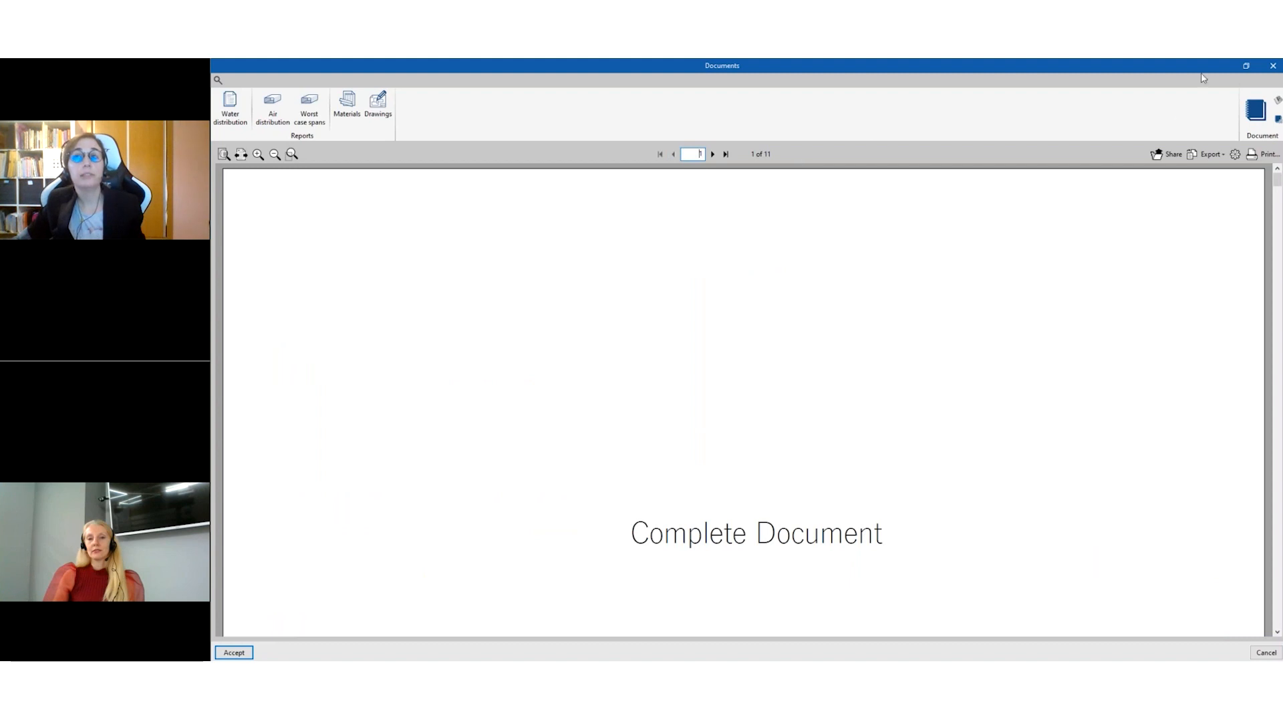
# Close the documents and share the project to BIMserver.center as 140224_CYPEHVAC WEBINAR_CYPEHVAC with reports, updating the results before the IFC export.
pyautogui.click(1272, 67)
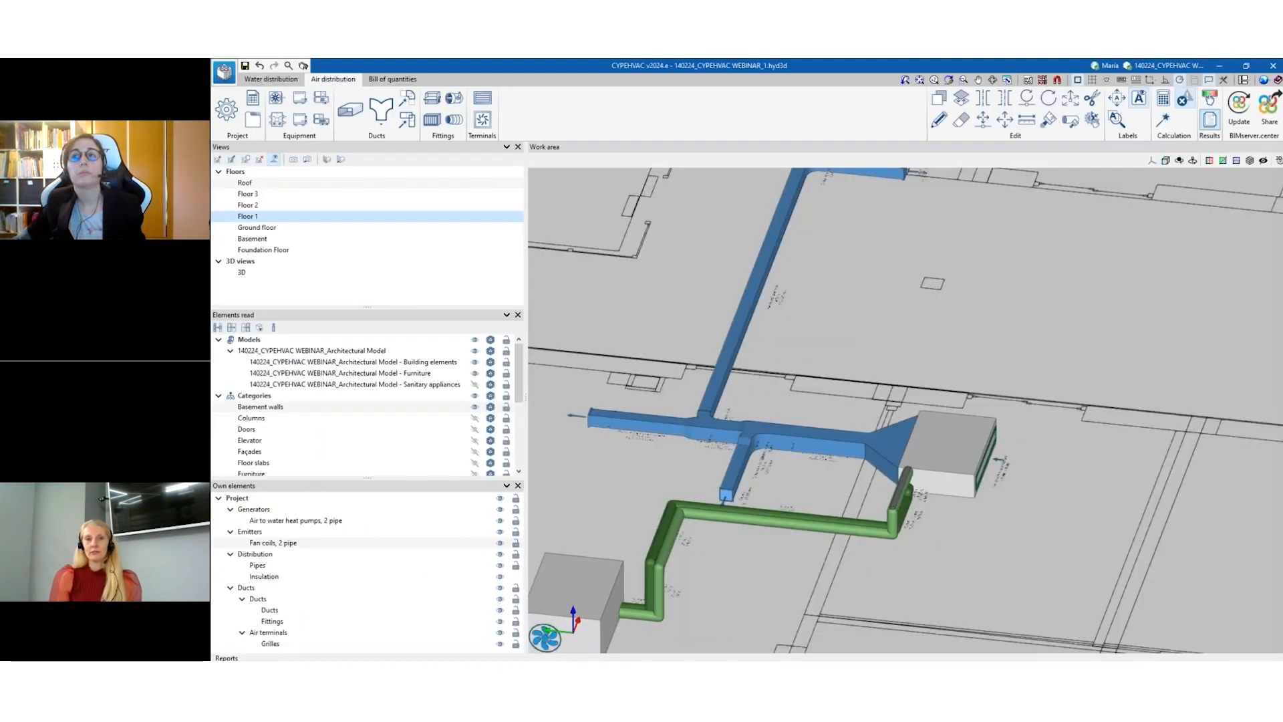
pyautogui.click(1269, 112)
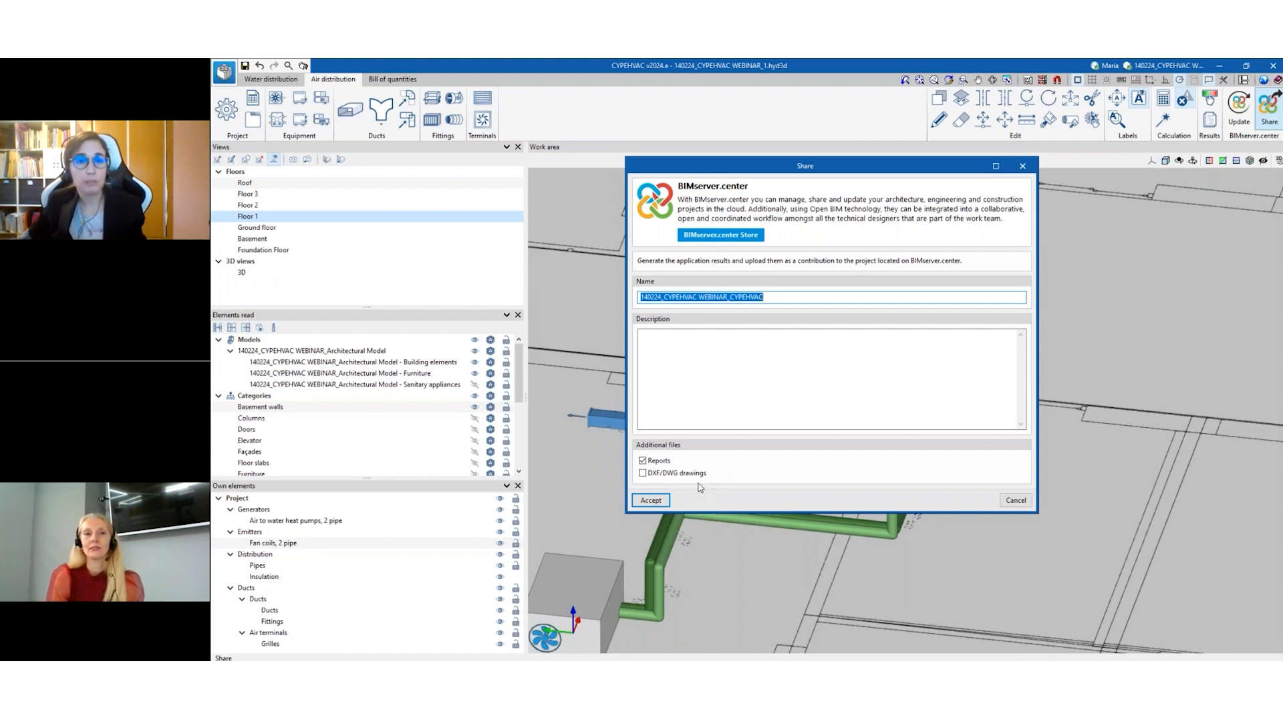
pyautogui.click(651, 500)
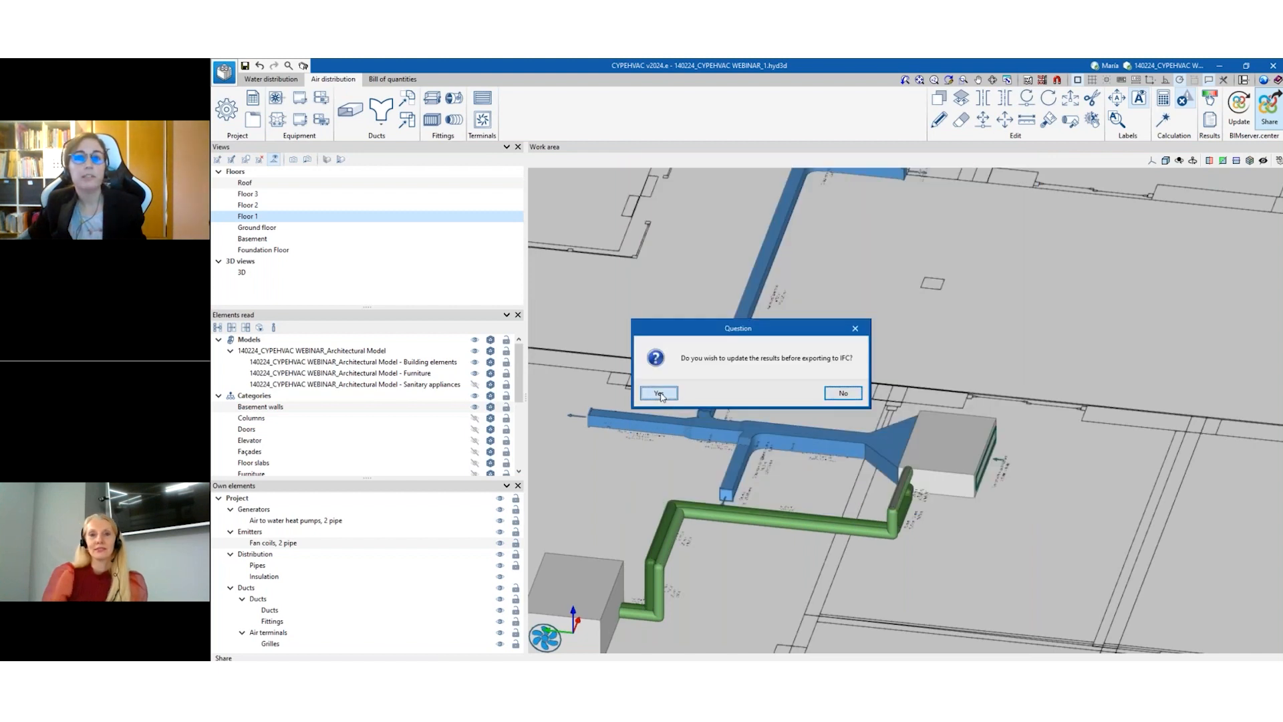
pyautogui.click(660, 394)
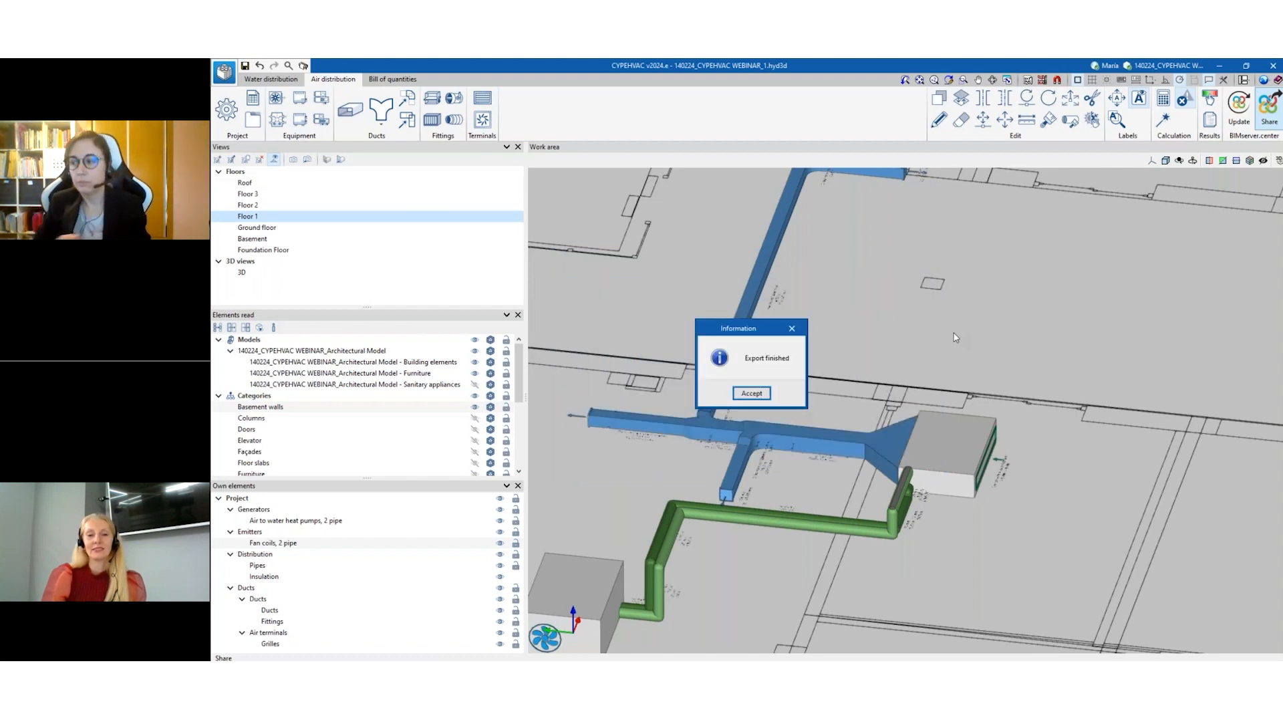
pyautogui.click(751, 393)
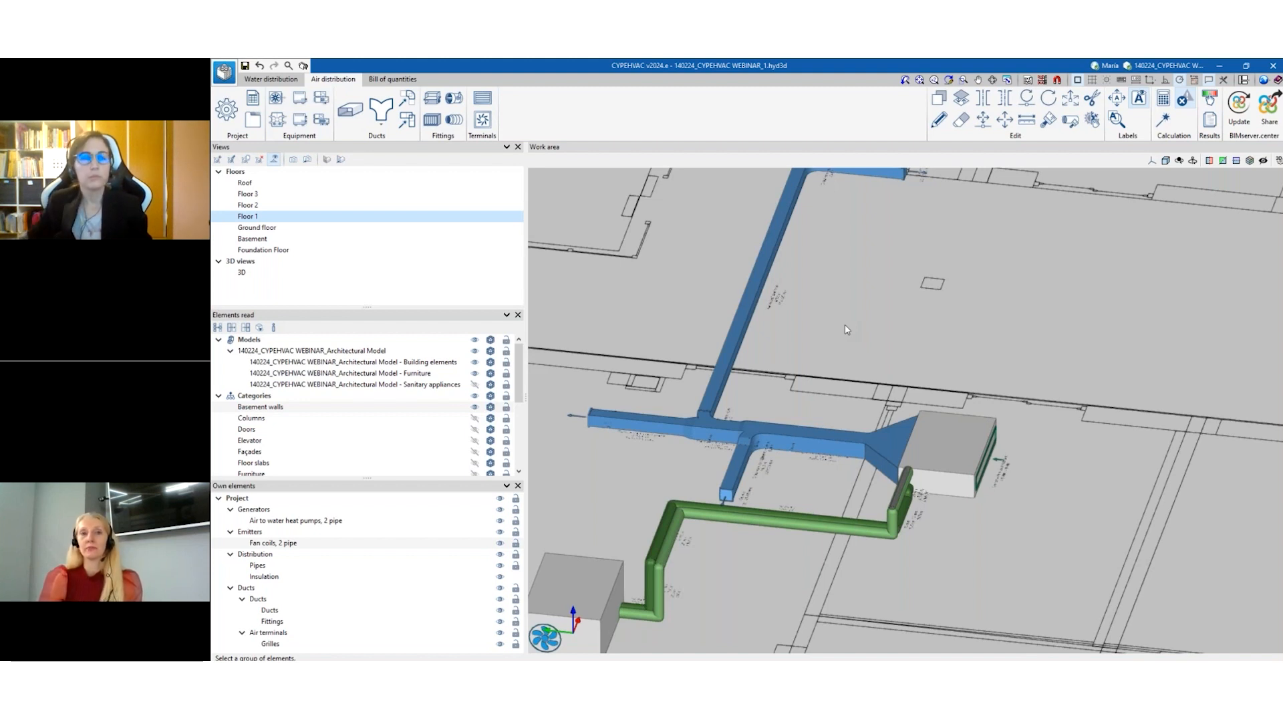
# Update the bill of quantities from the model, deleting its current data, without mapping or a cost database.
pyautogui.click(383, 80)
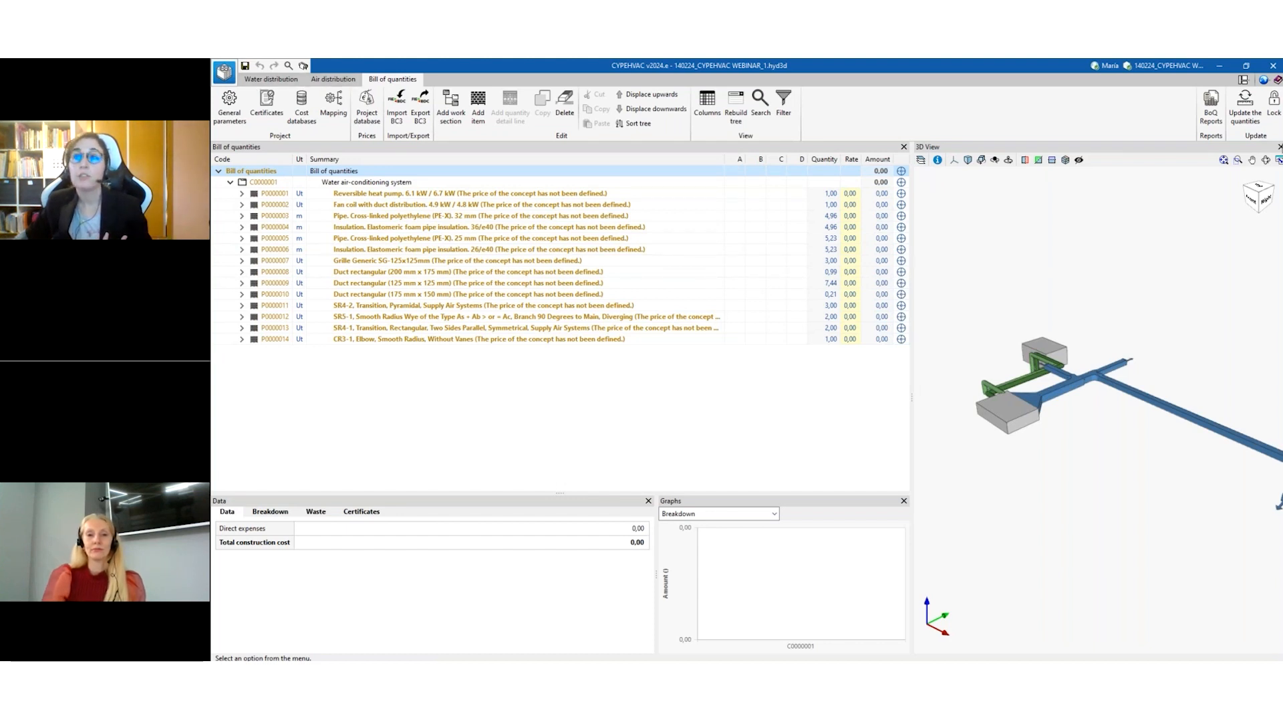
pyautogui.click(1244, 114)
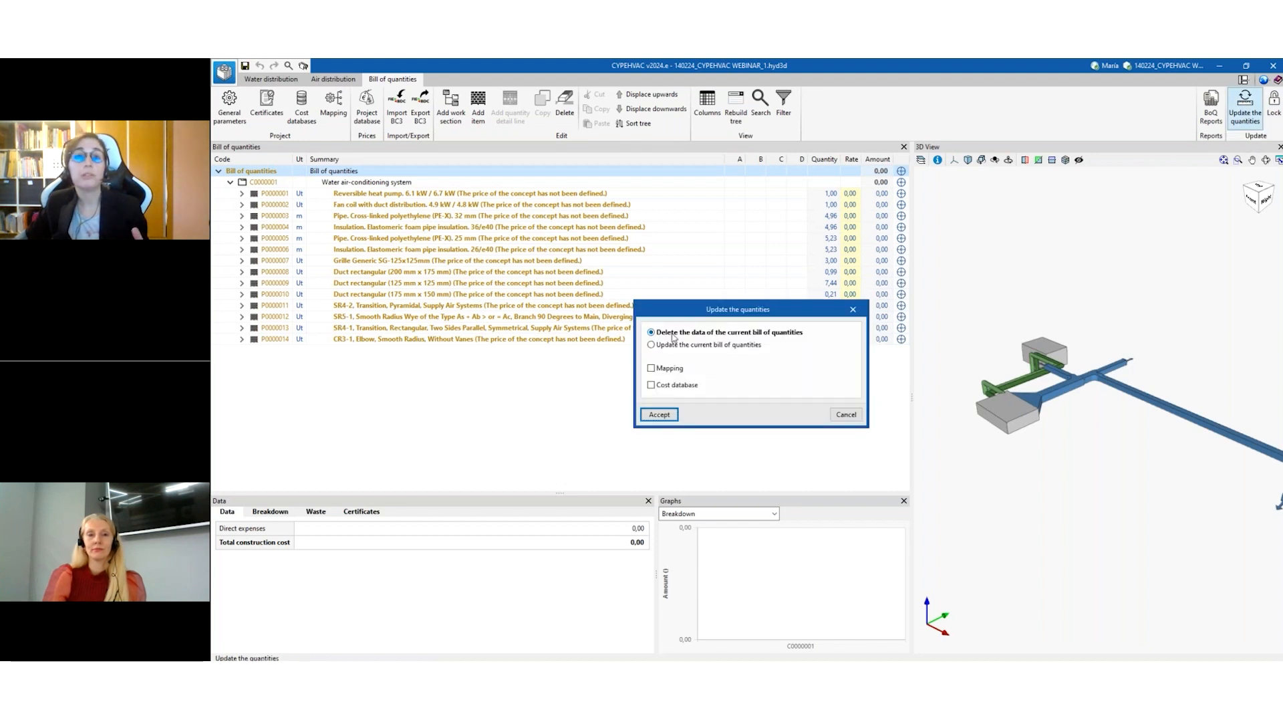
pyautogui.click(660, 415)
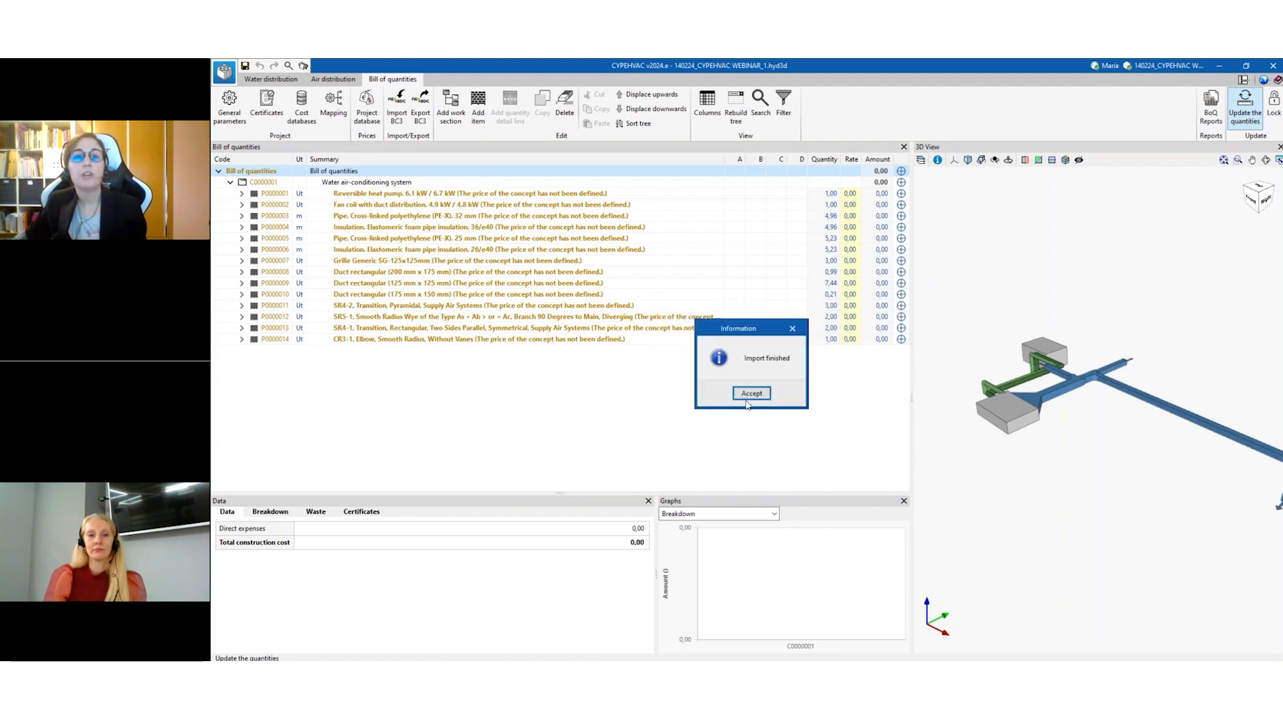
pyautogui.click(750, 396)
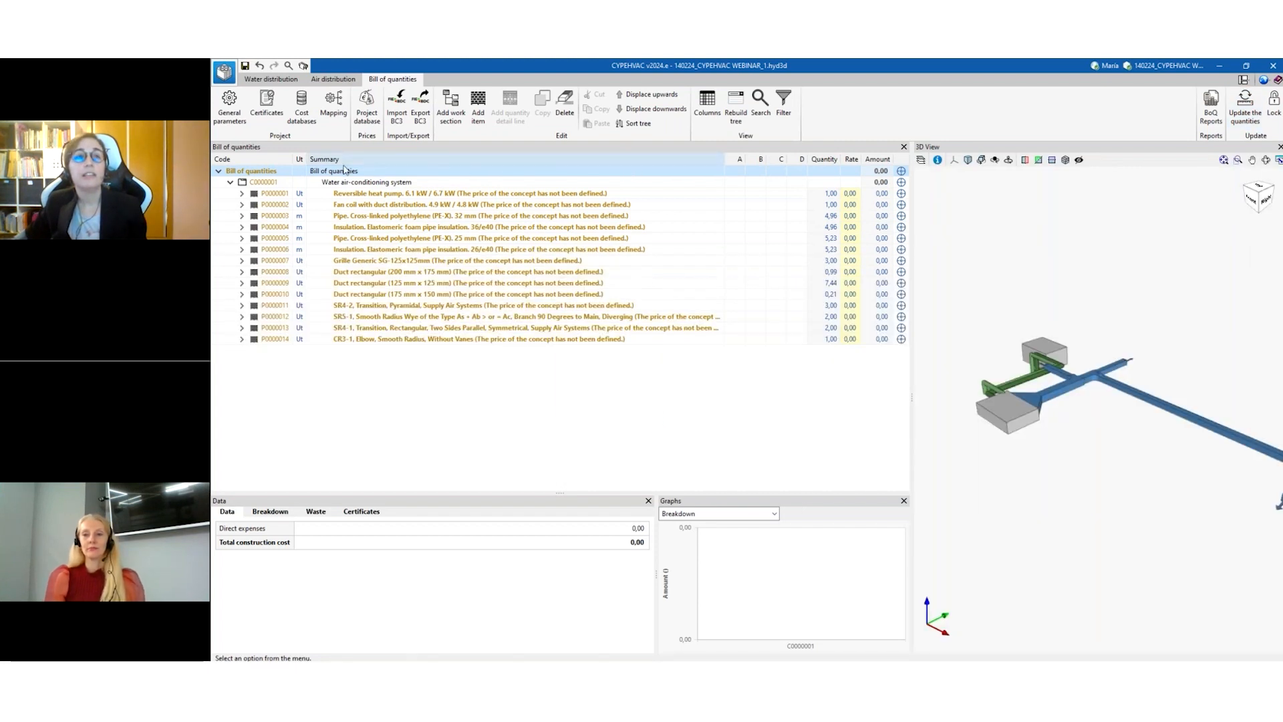
# Examine the heat pump, fan coil, pipe and insulation items in the bill of quantities, with their quantities and highlighted 3D elements.
pyautogui.click(346, 193)
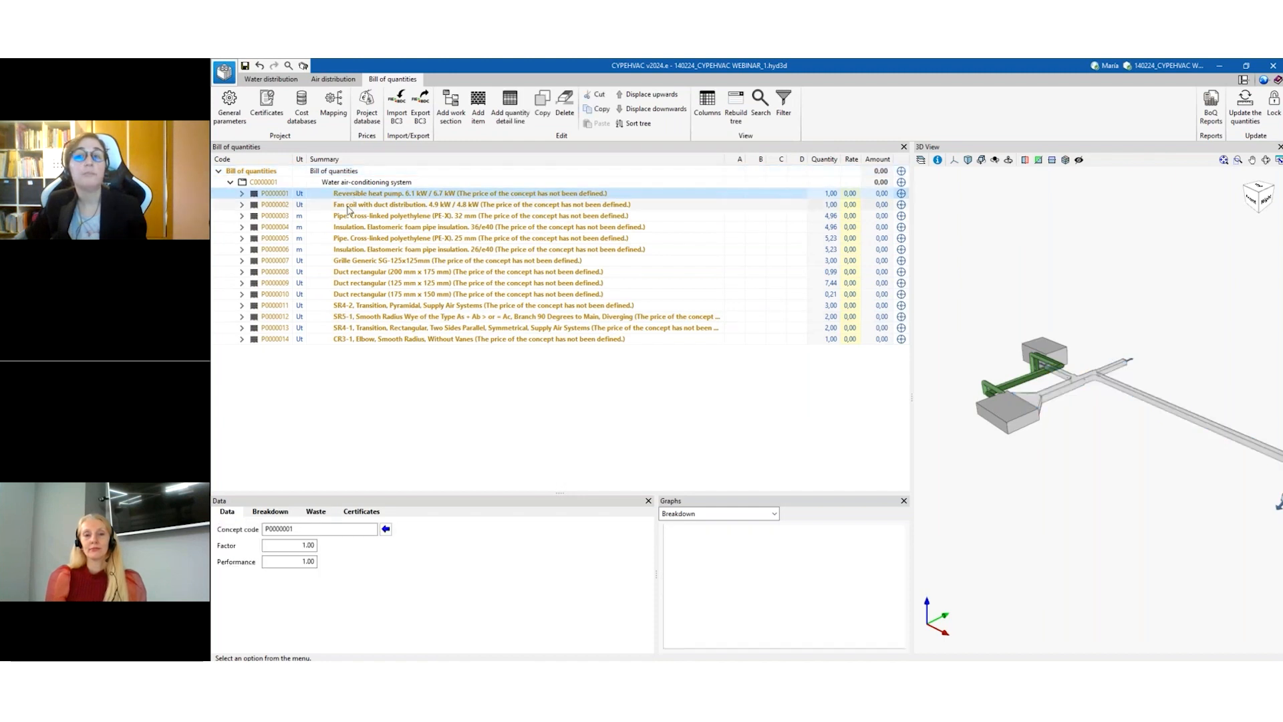
pyautogui.click(349, 206)
pyautogui.press('Down')
pyautogui.press('Down')
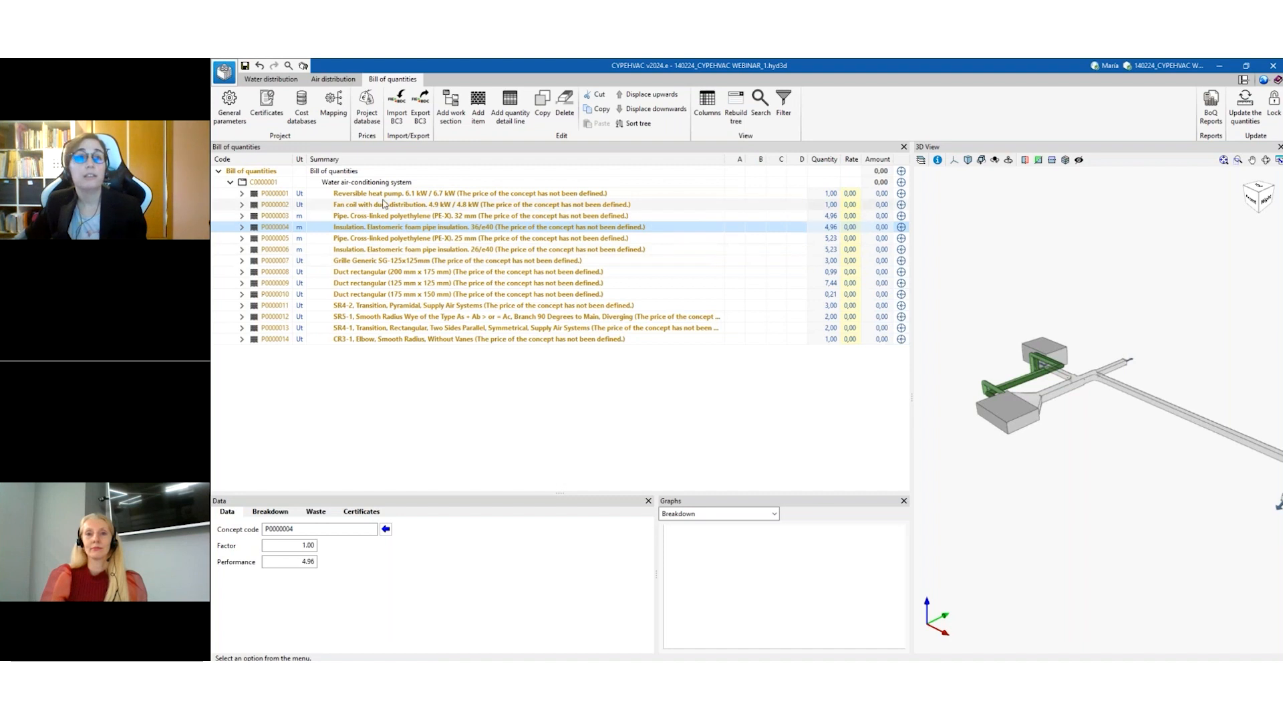
pyautogui.click(747, 194)
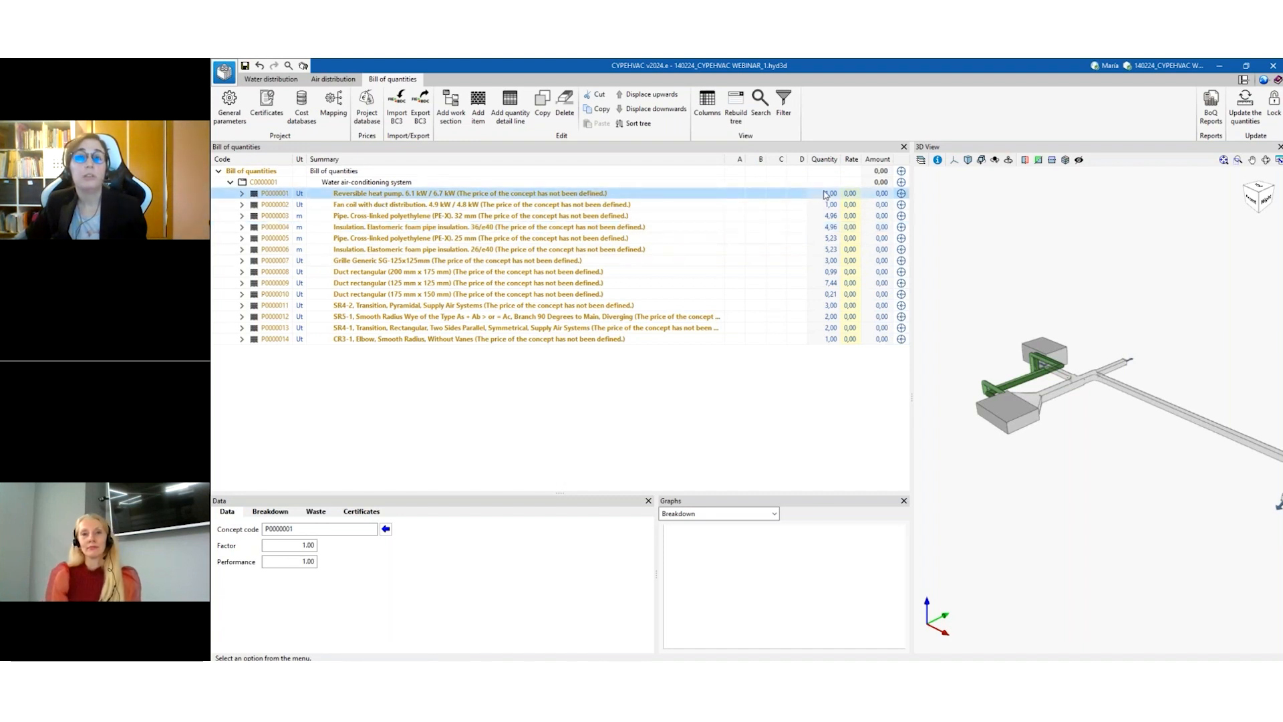
pyautogui.click(405, 206)
pyautogui.click(405, 216)
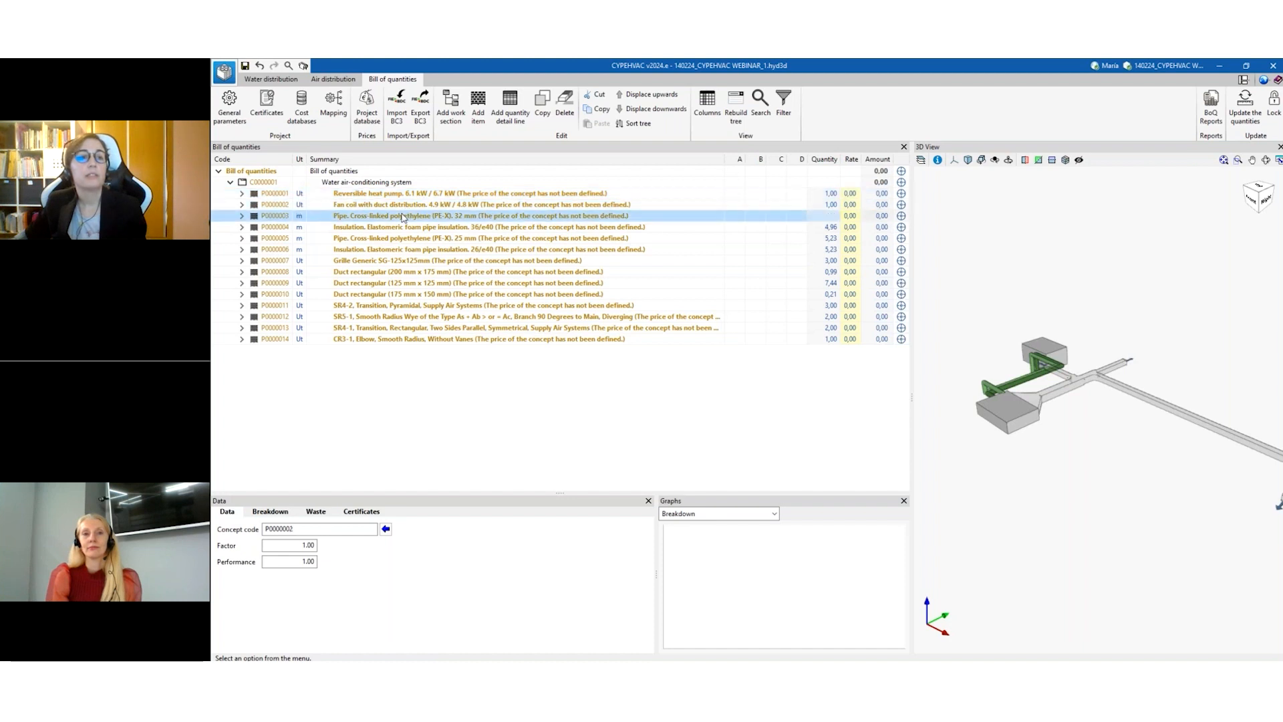
pyautogui.click(404, 239)
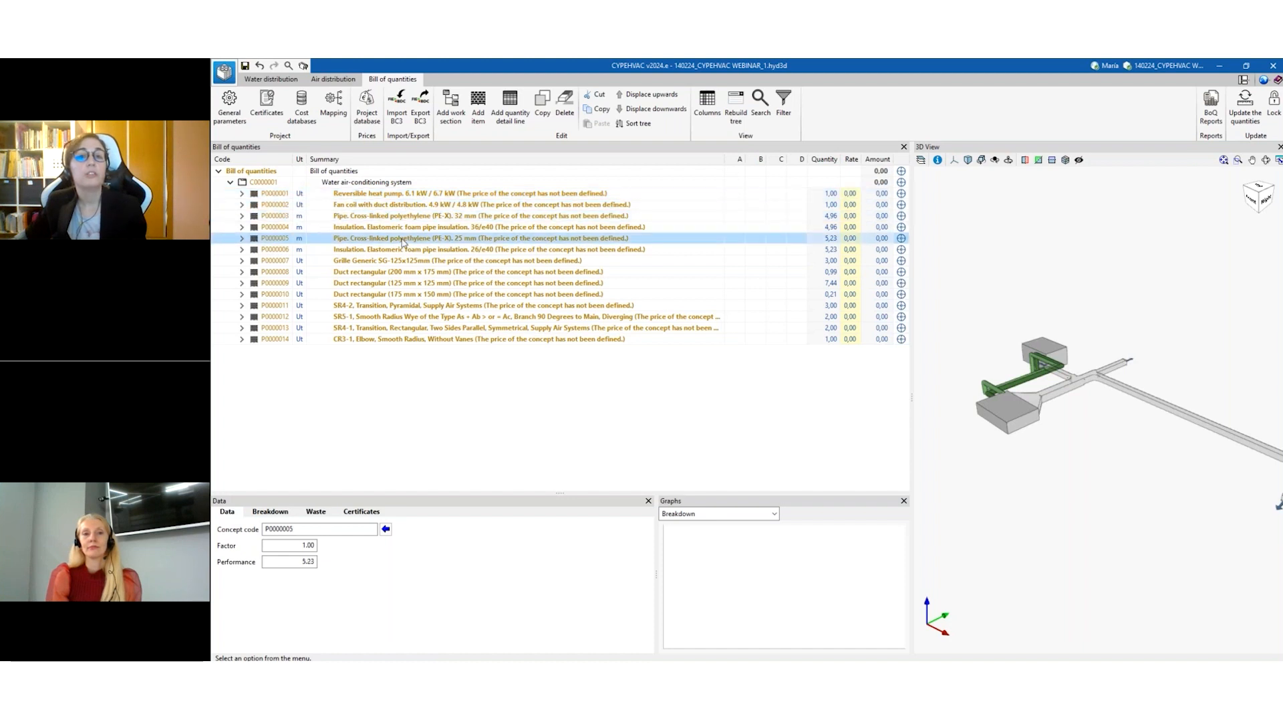
pyautogui.click(400, 204)
pyautogui.click(400, 194)
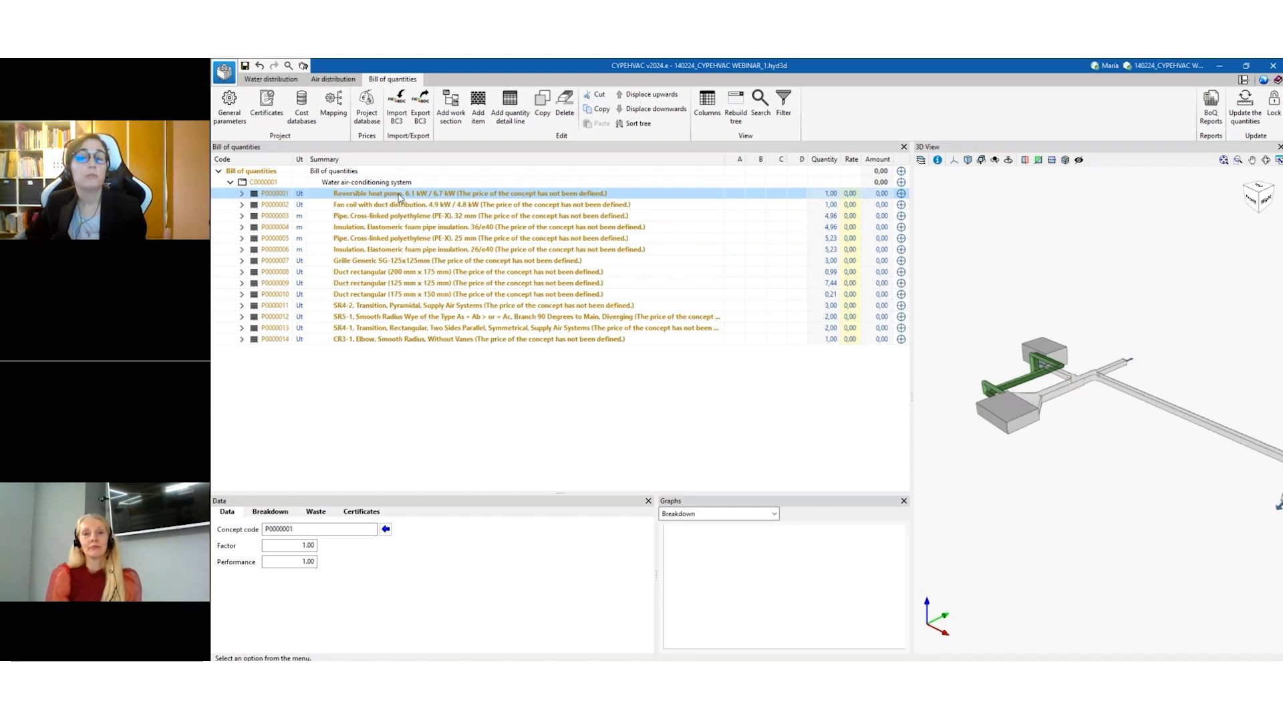
# Check the cost databases manager and close it without adding a database, keeping the bill of quantities in view.
pyautogui.click(302, 119)
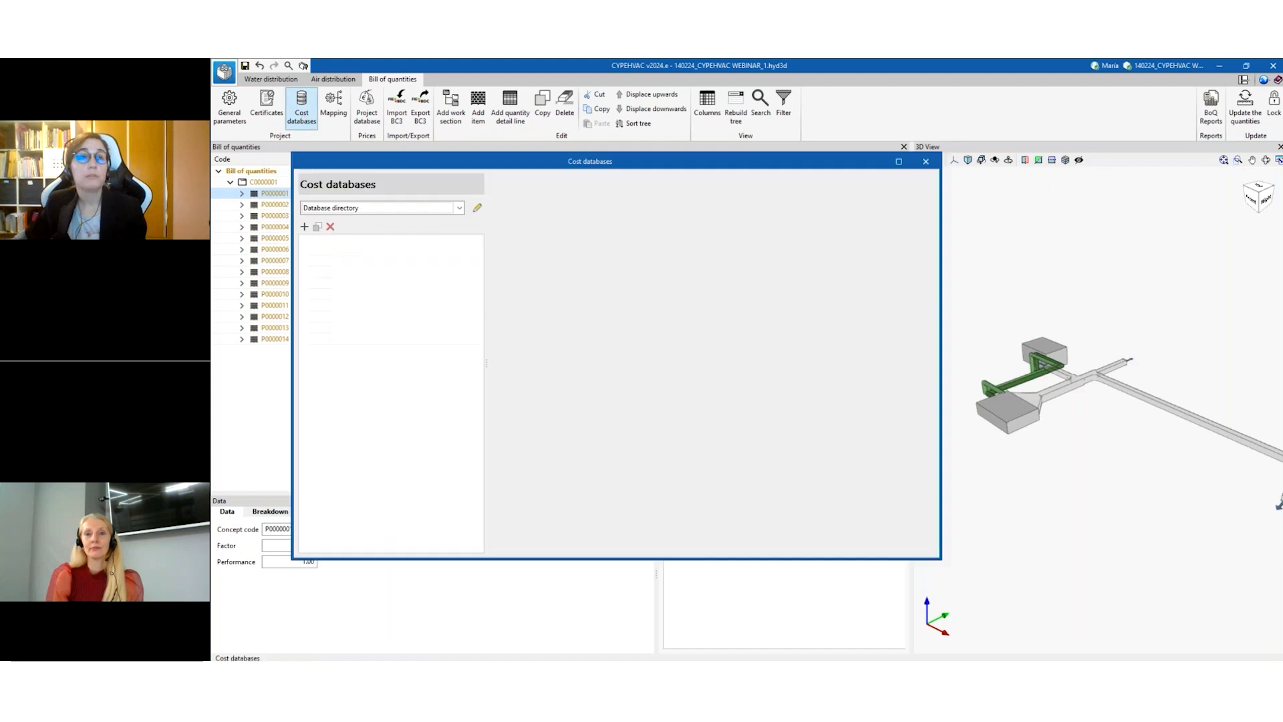
pyautogui.click(926, 162)
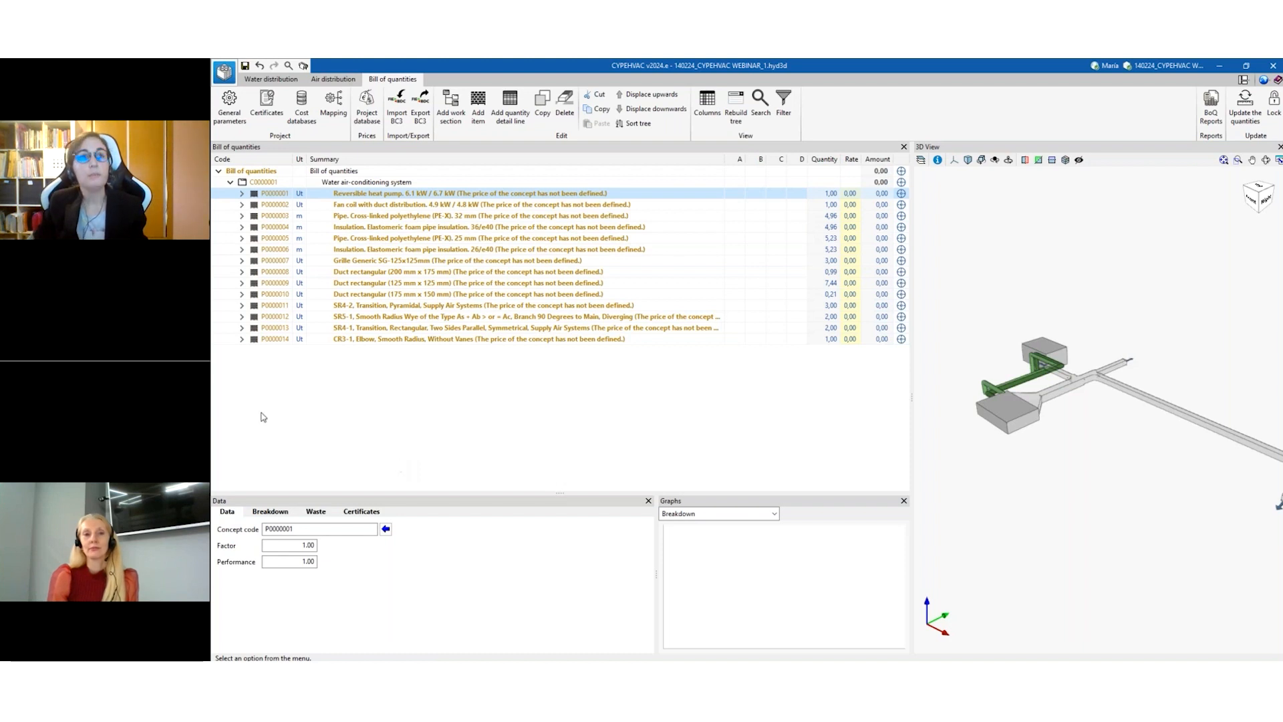
pyautogui.click(336, 81)
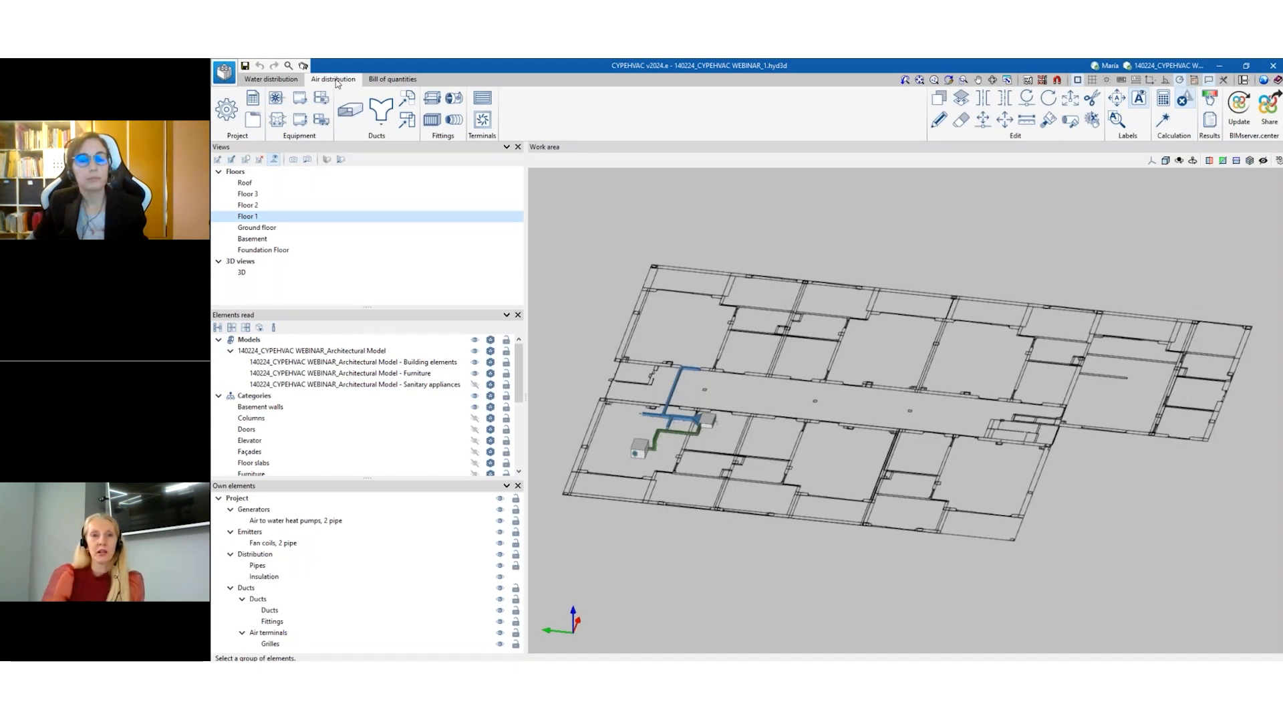
pyautogui.click(392, 79)
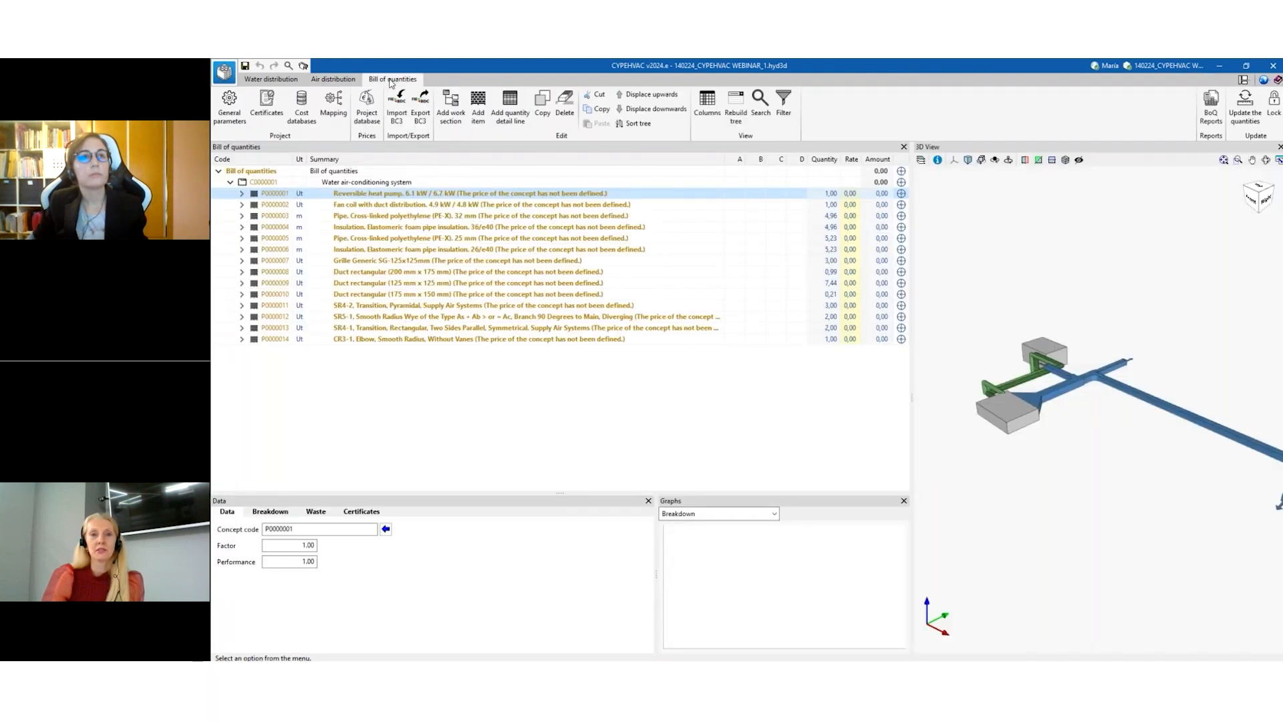
# Browse the currencies available in the bill's general parameters and cancel without choosing one.
pyautogui.click(229, 107)
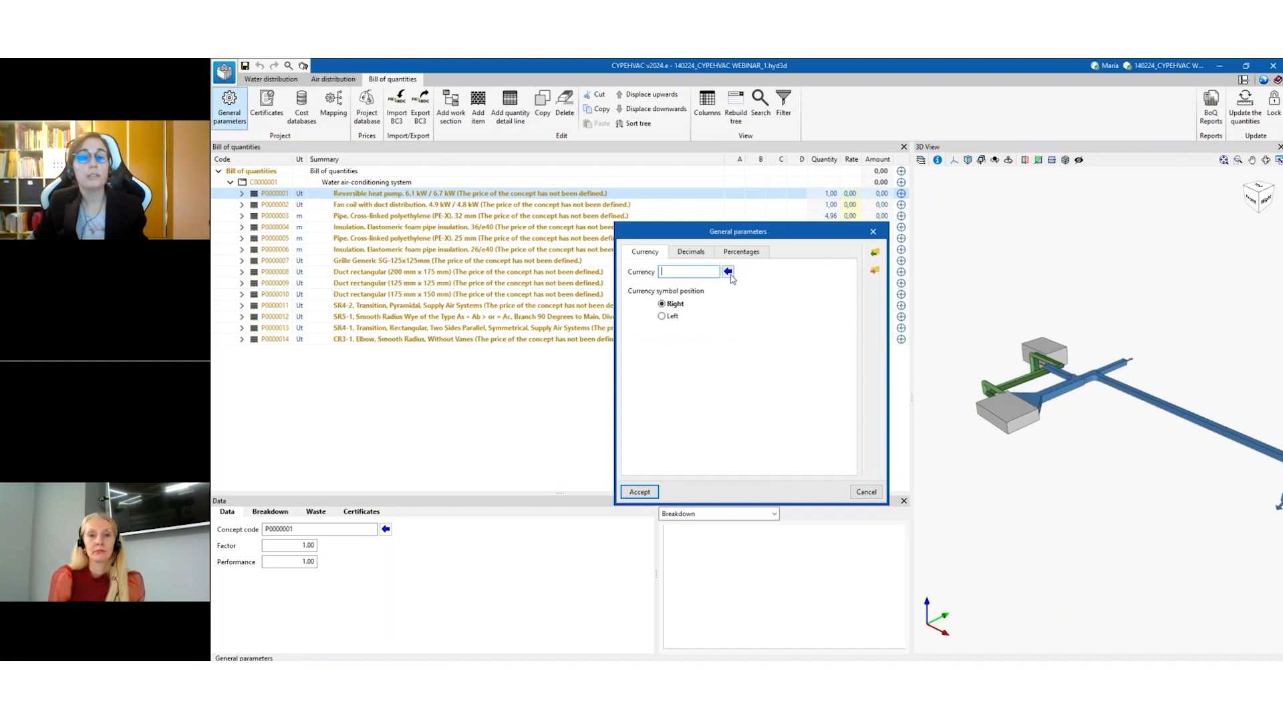
pyautogui.click(729, 272)
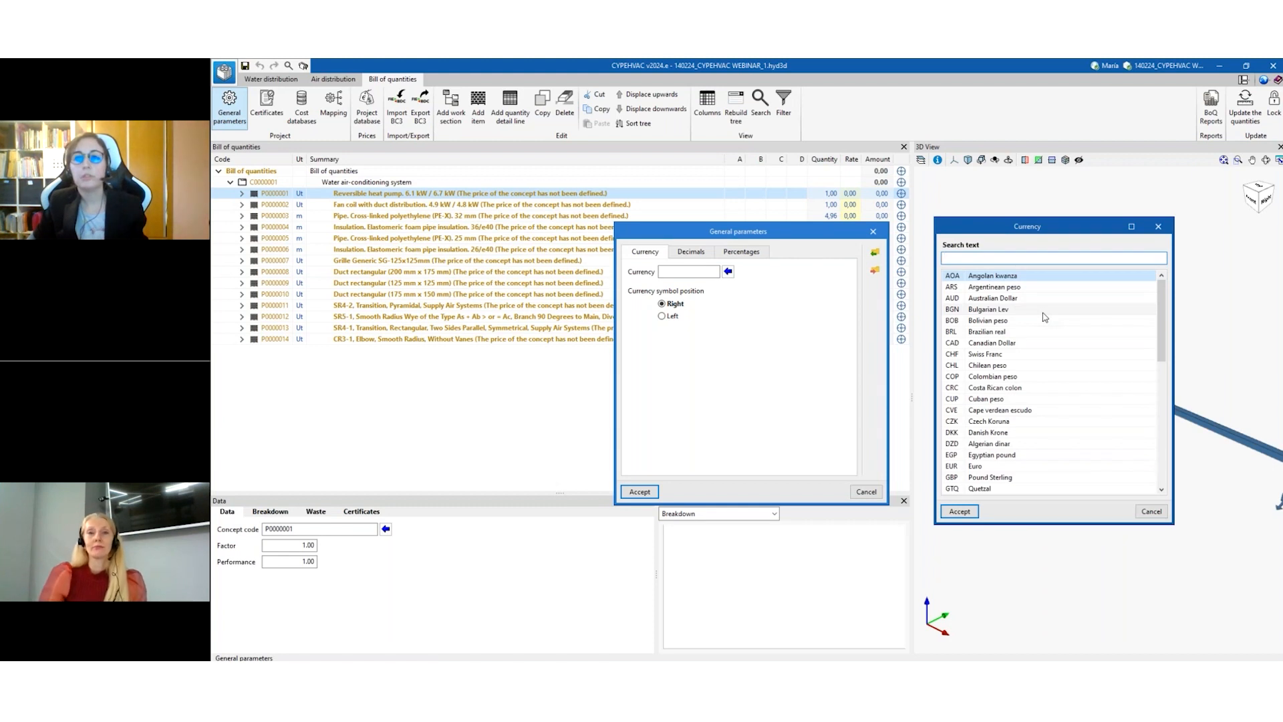
pyautogui.scroll(-6, 1044, 317)
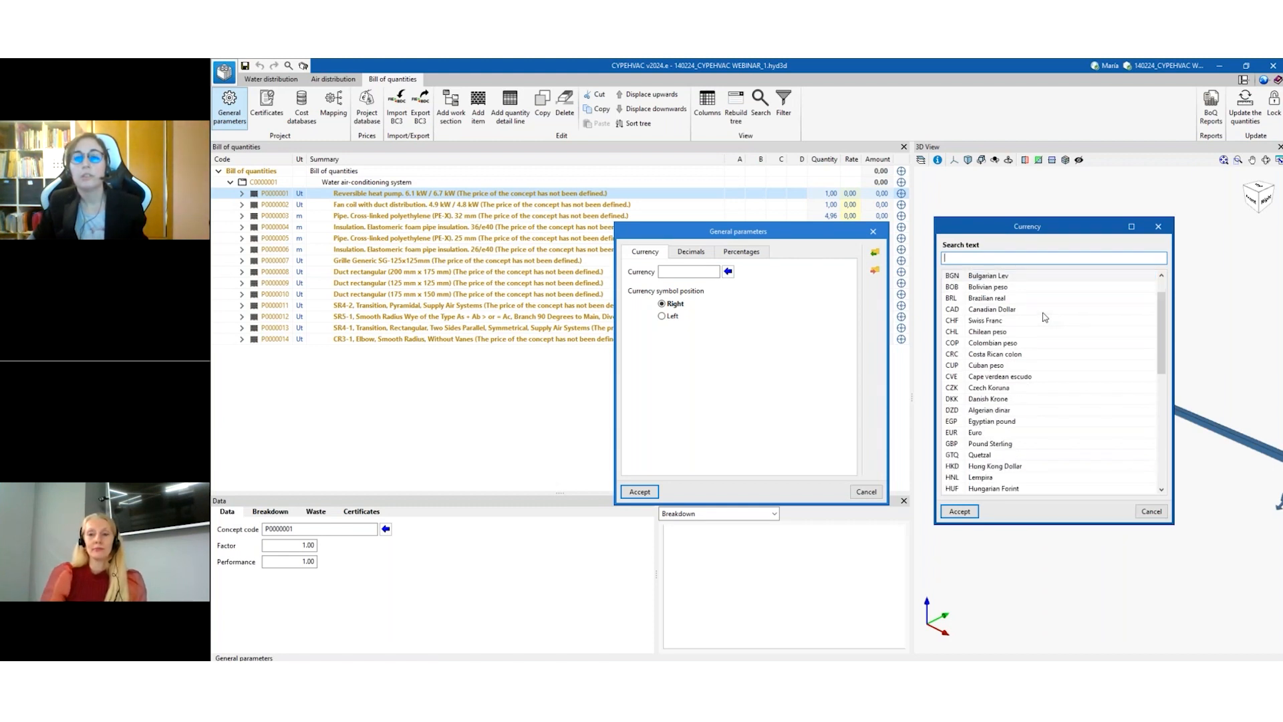
pyautogui.scroll(-4, 1045, 317)
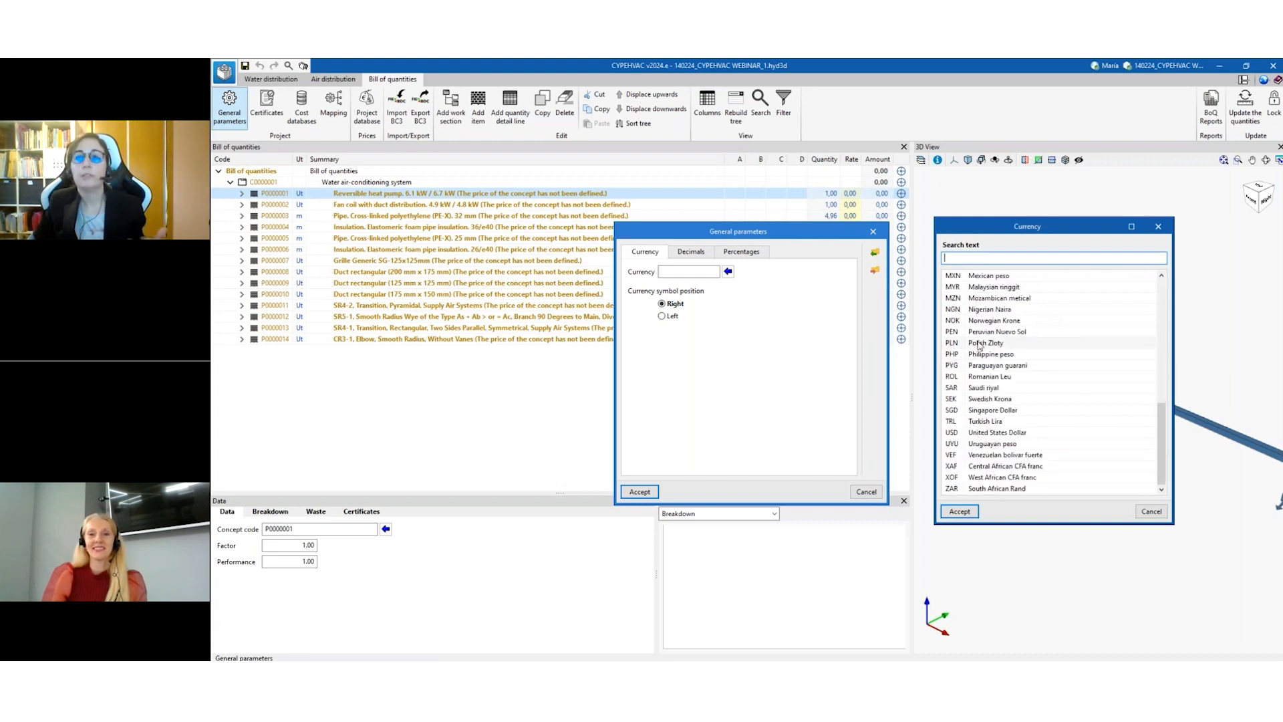
pyautogui.scroll(10, 980, 345)
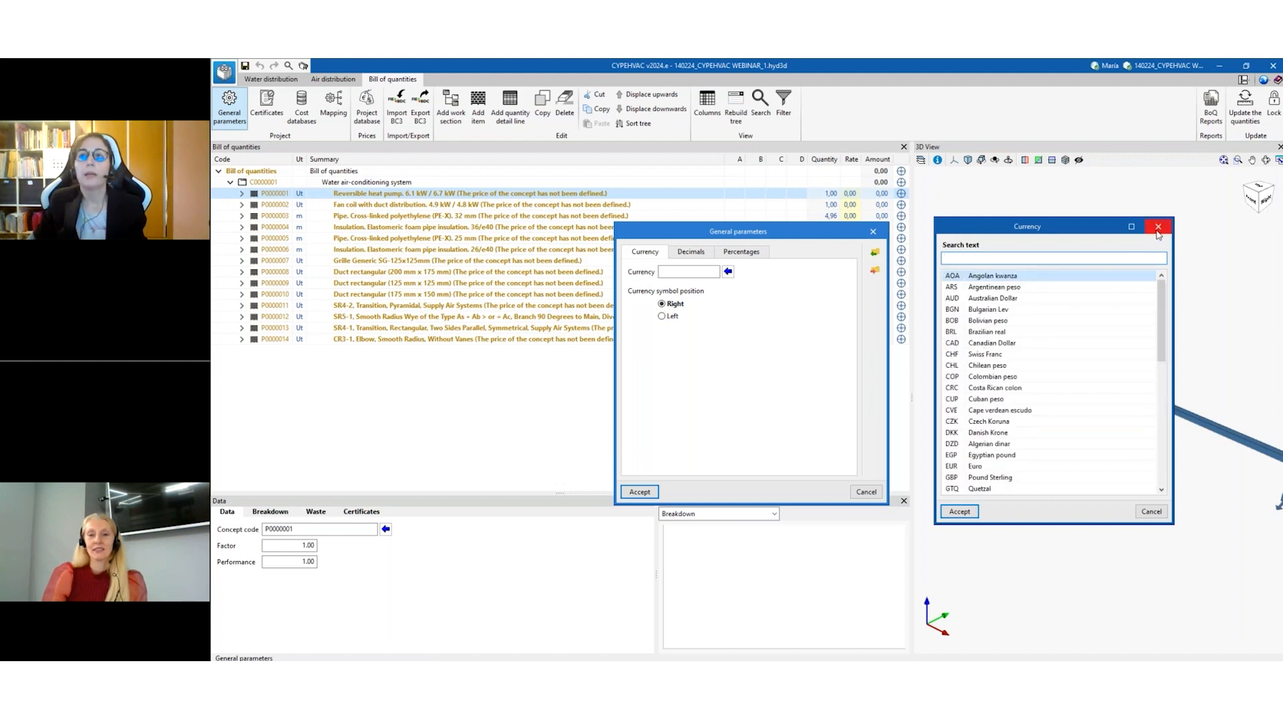
pyautogui.click(1158, 227)
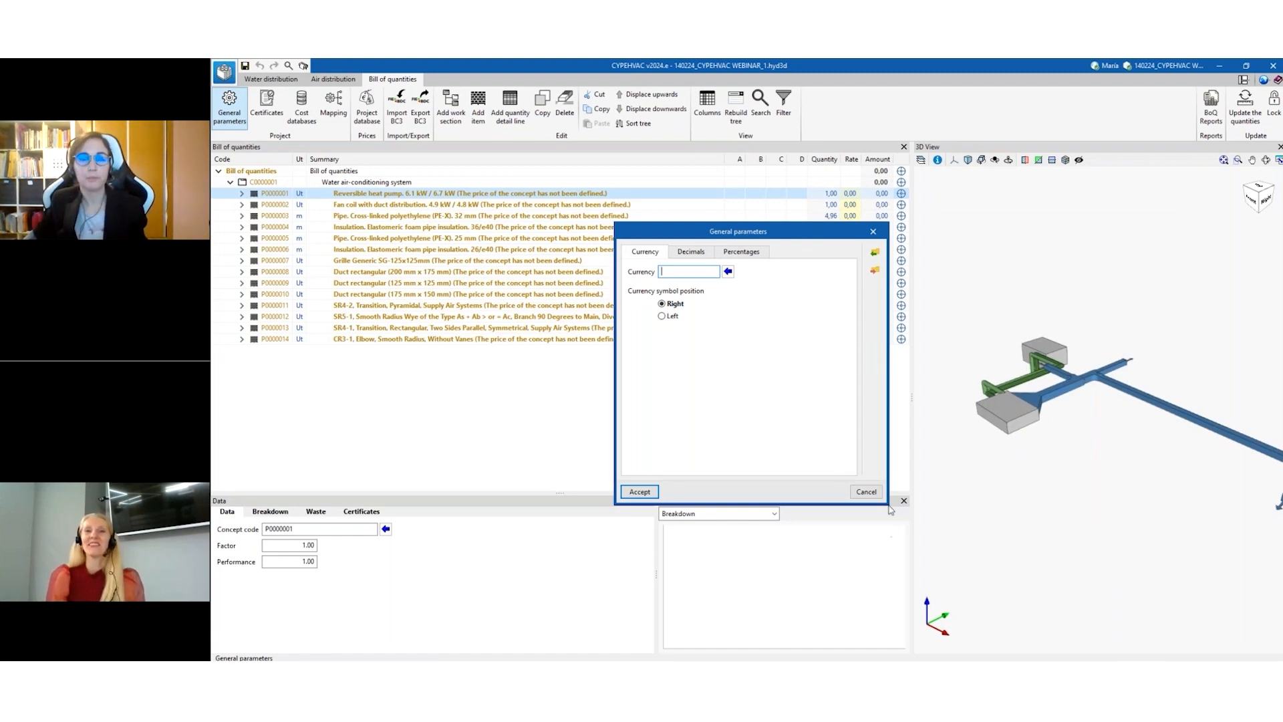
pyautogui.click(866, 491)
# Leave the bill of quantities, minimise the finished project and switch to the 140224_CYPEHVAC WEBINAR_1_incomplete project.
pyautogui.click(333, 79)
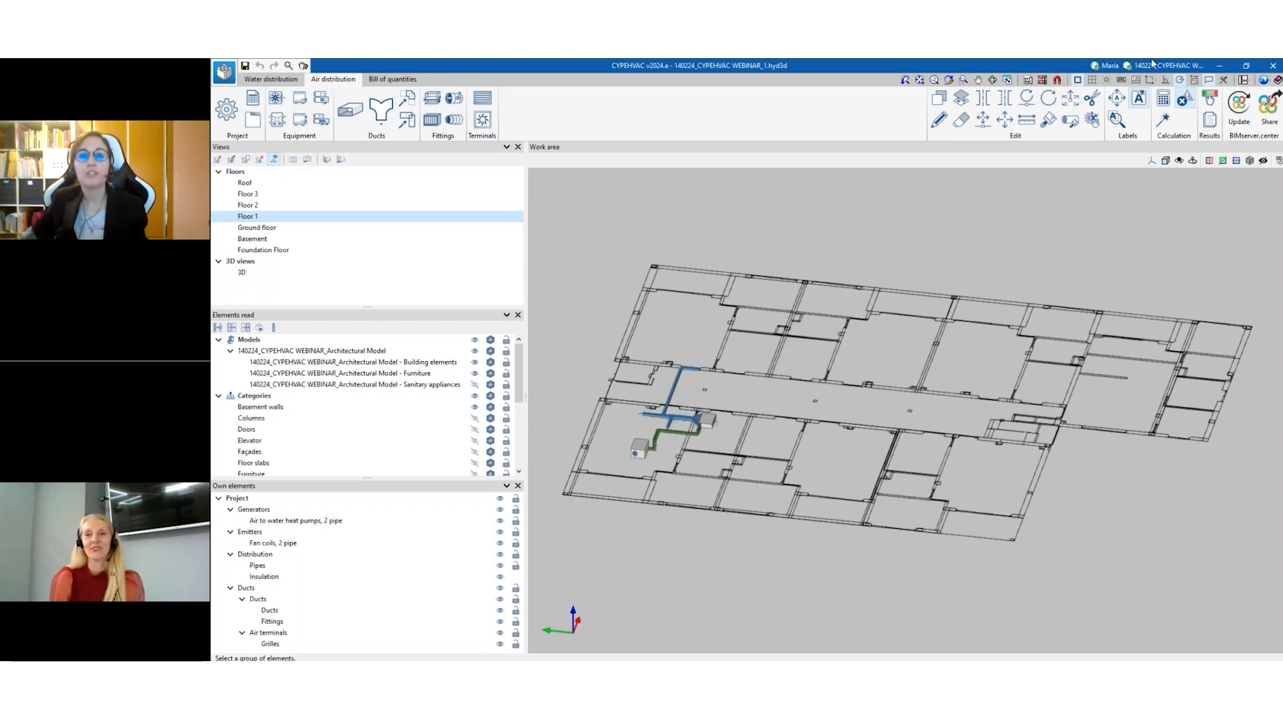
pyautogui.click(1222, 67)
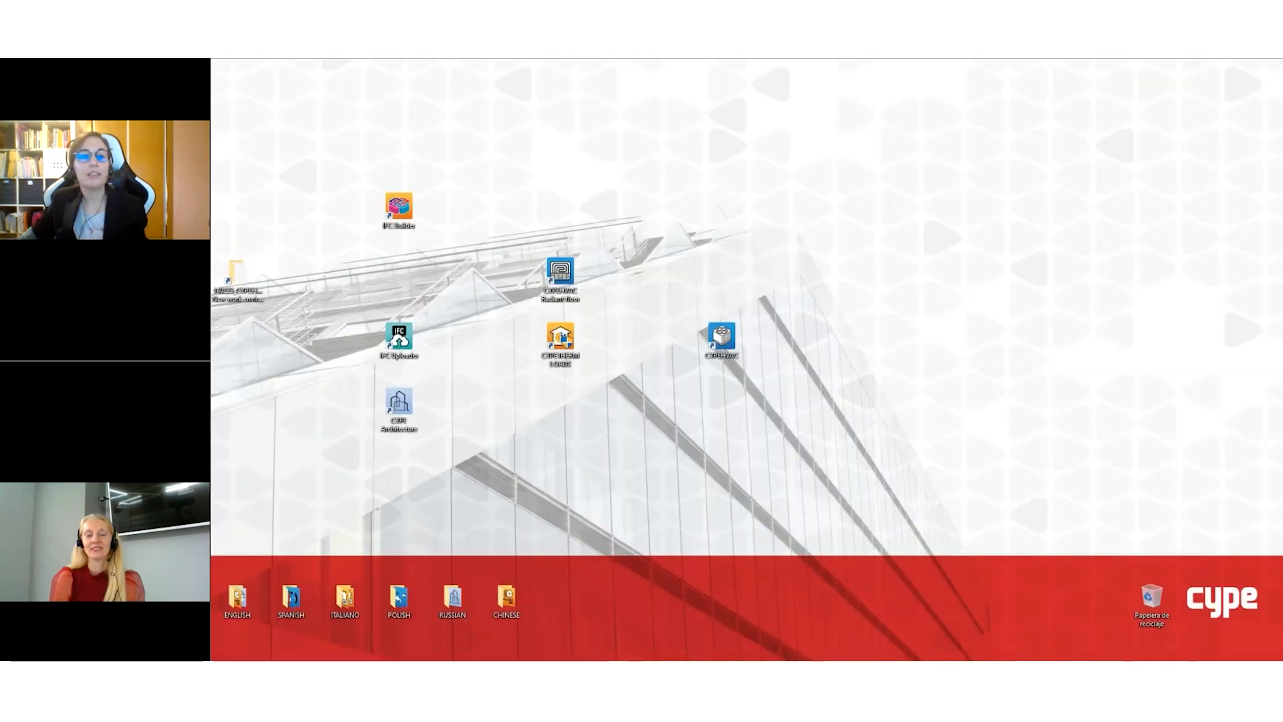
pyautogui.moveTo(485, 646)
pyautogui.click(455, 582)
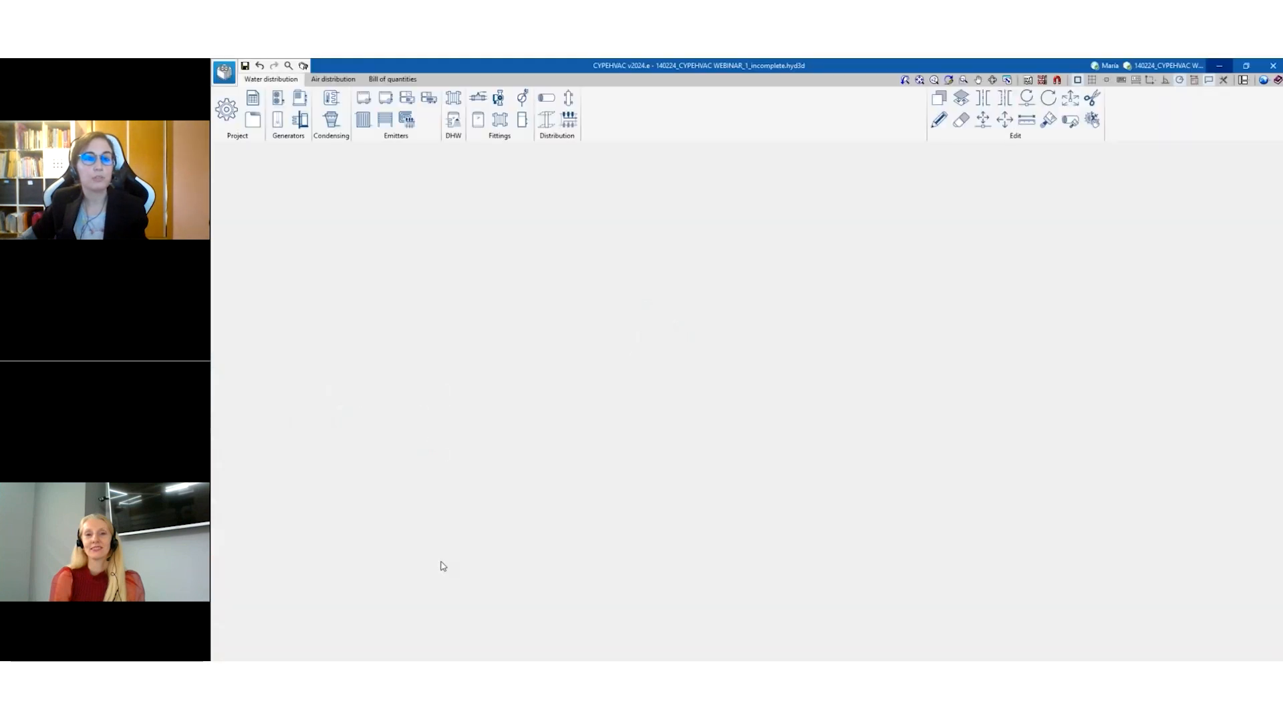
# Inspect the selection, design conditions and checks of the two-pipe fan coil on Floor 1, and close its properties without changes.
pyautogui.scroll(5, 928, 483)
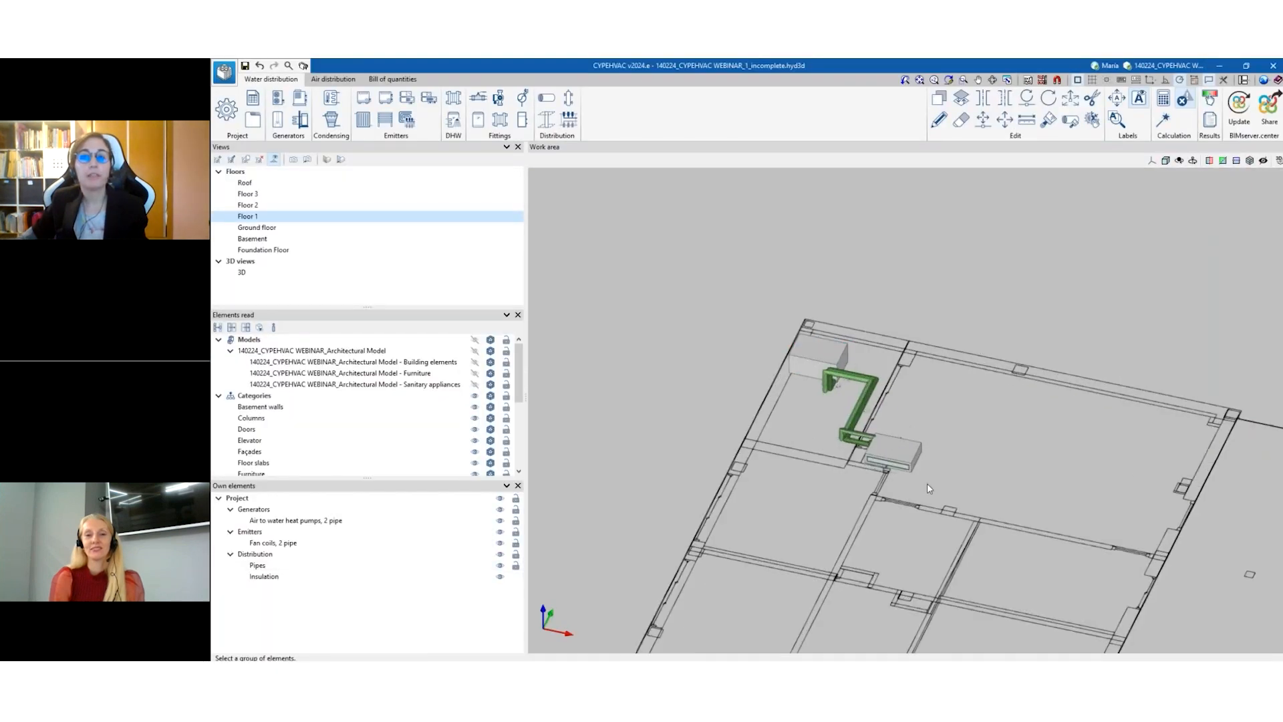
pyautogui.keyDown('shift'); pyautogui.moveTo(945, 466); pyautogui.dragTo(942, 440, button='middle'); pyautogui.keyUp('shift')
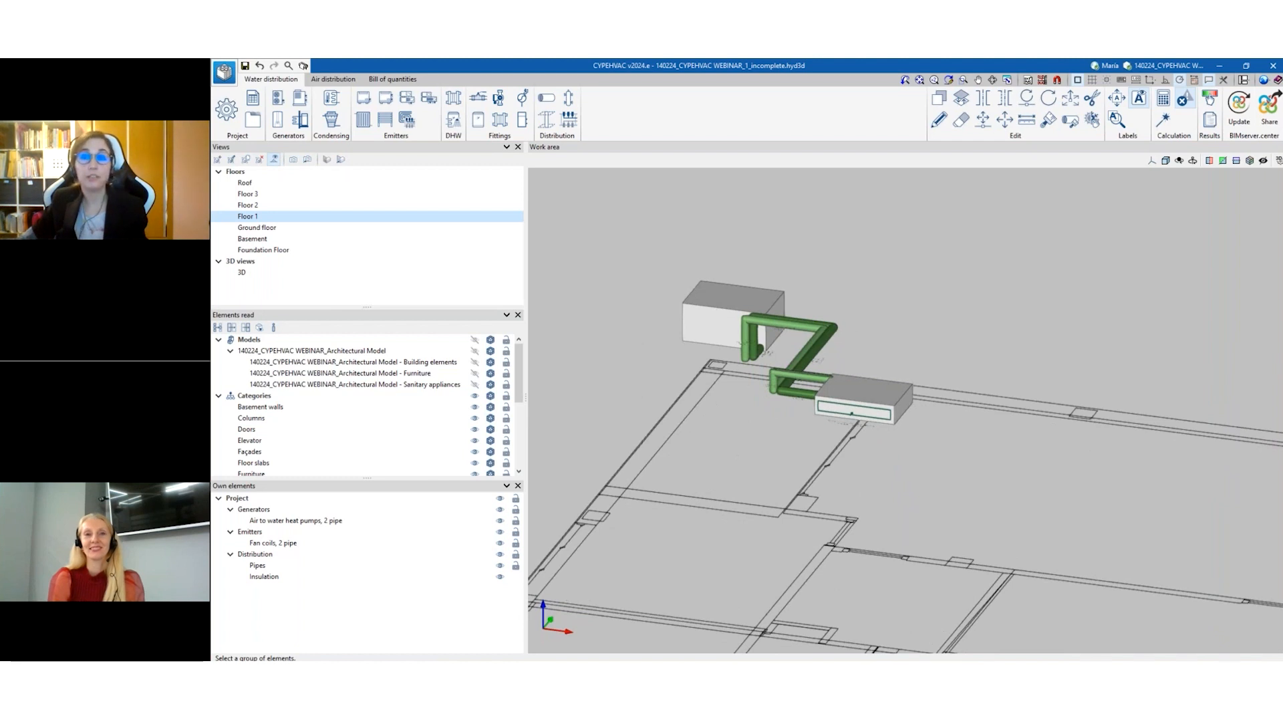
pyautogui.scroll(1, 943, 440)
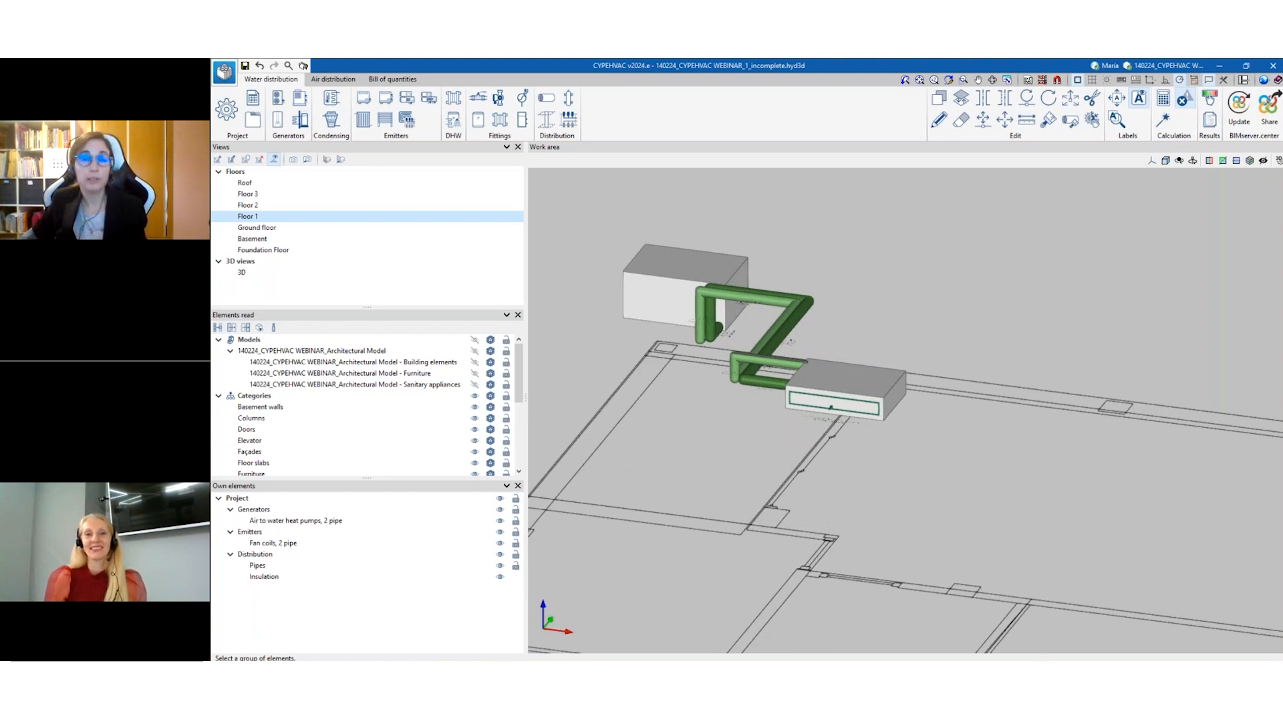
pyautogui.scroll(1, 944, 439)
pyautogui.click(939, 120)
pyautogui.click(829, 387)
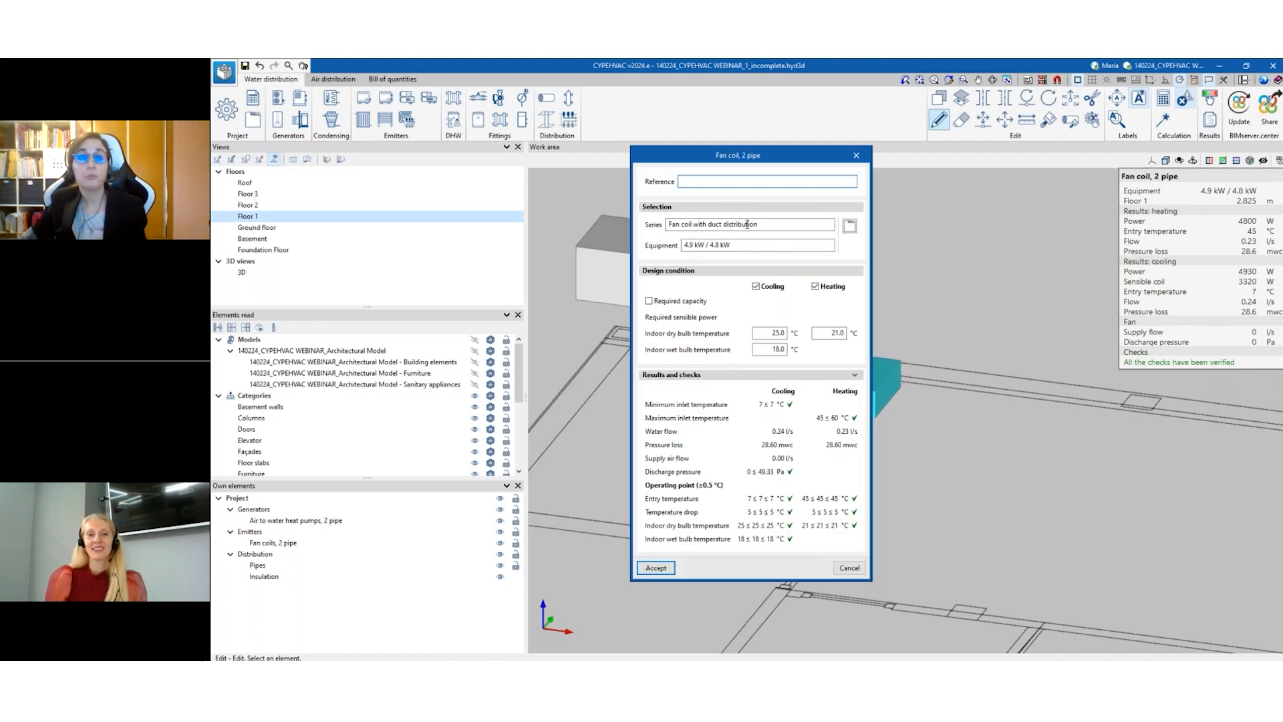
pyautogui.click(856, 156)
pyautogui.scroll(1, 863, 407)
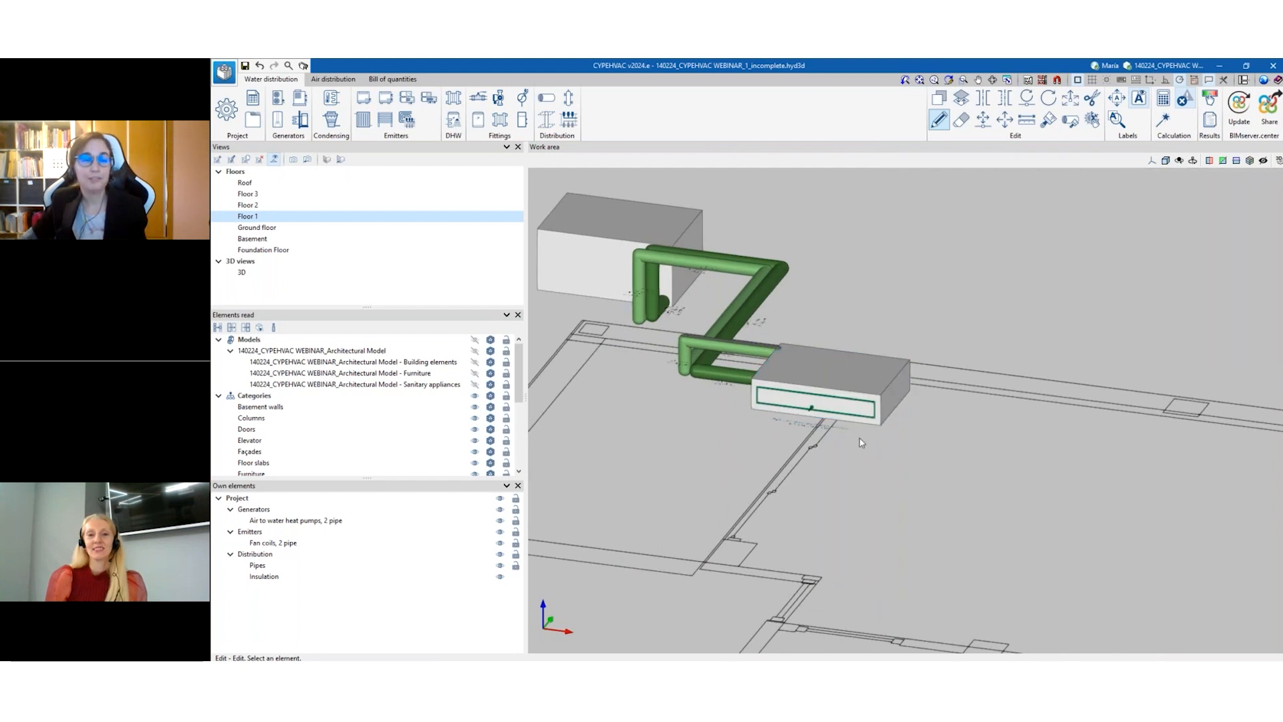
# Switch to the air distribution tools and examine the Floor 1 fan coil and its surroundings for the duct layout.
pyautogui.click(341, 80)
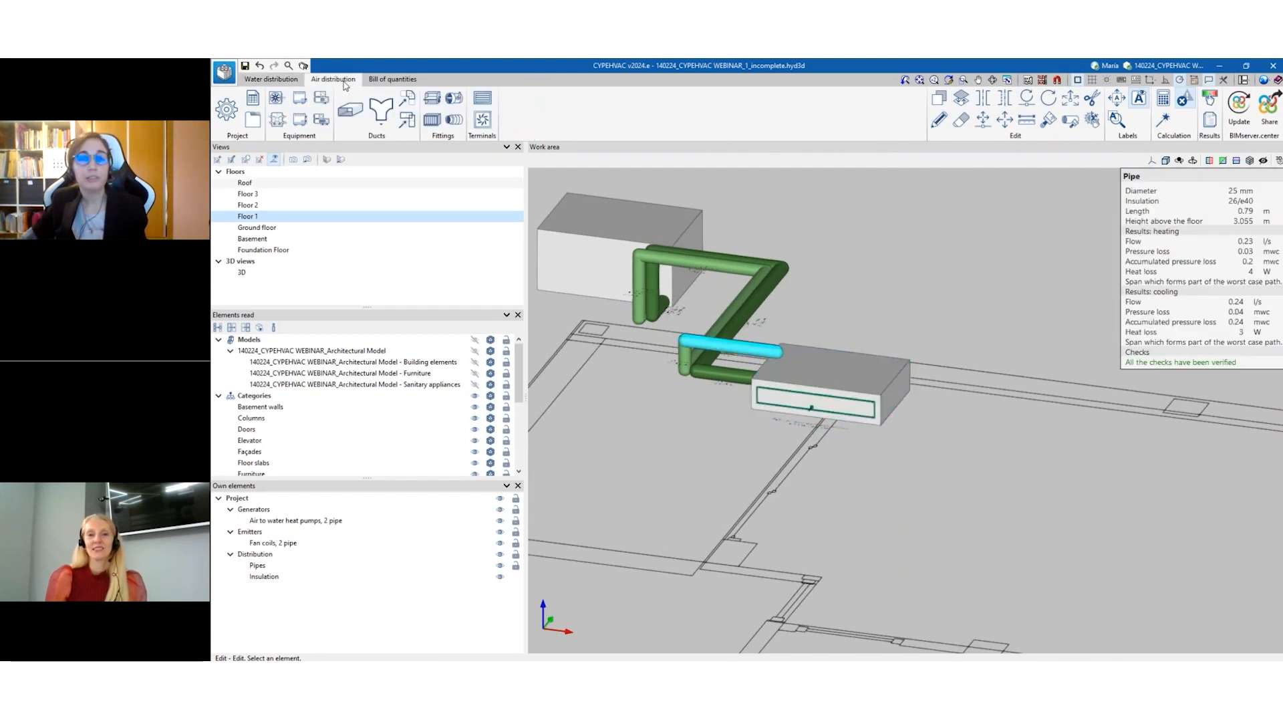
pyautogui.scroll(-3, 965, 384)
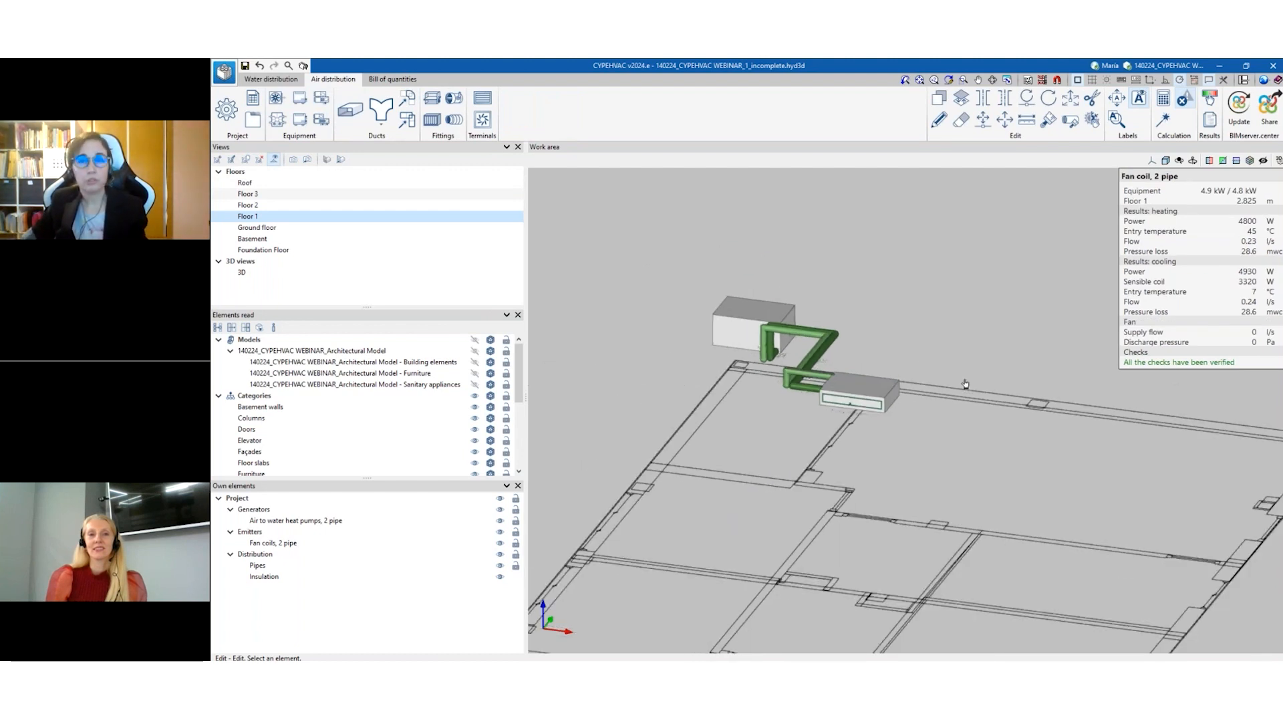
pyautogui.scroll(-2, 917, 327)
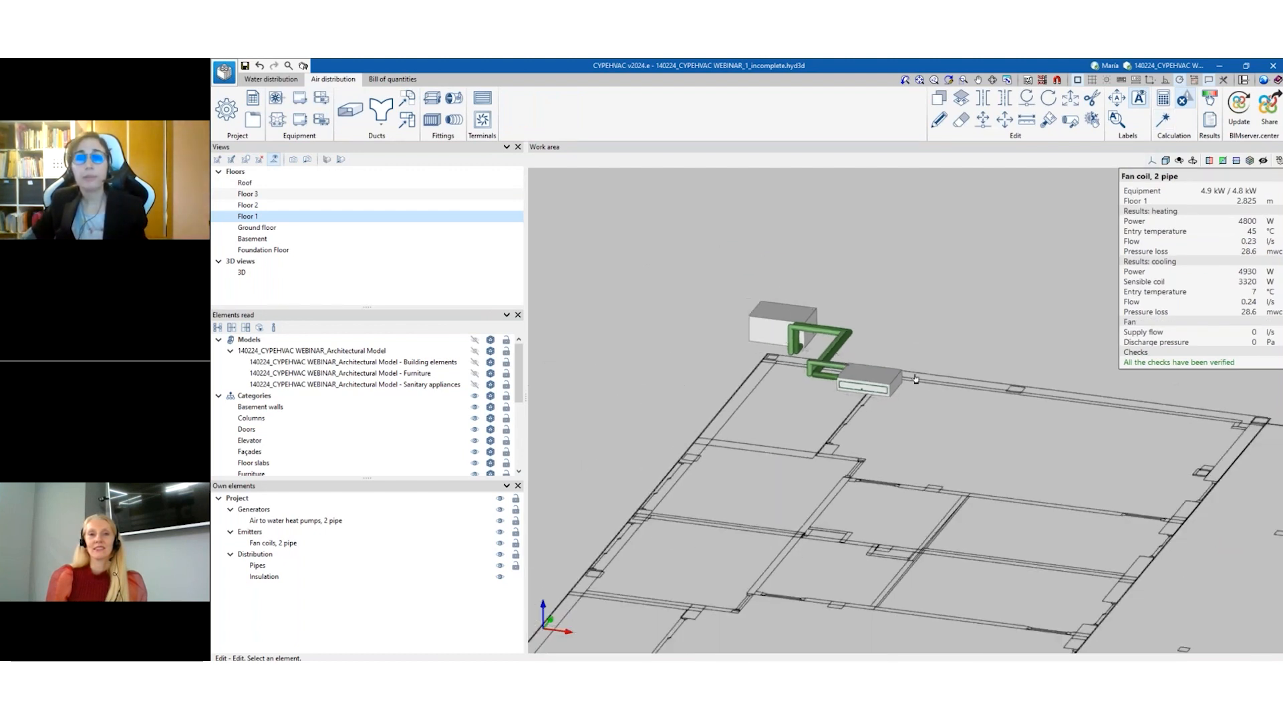
pyautogui.scroll(3, 917, 379)
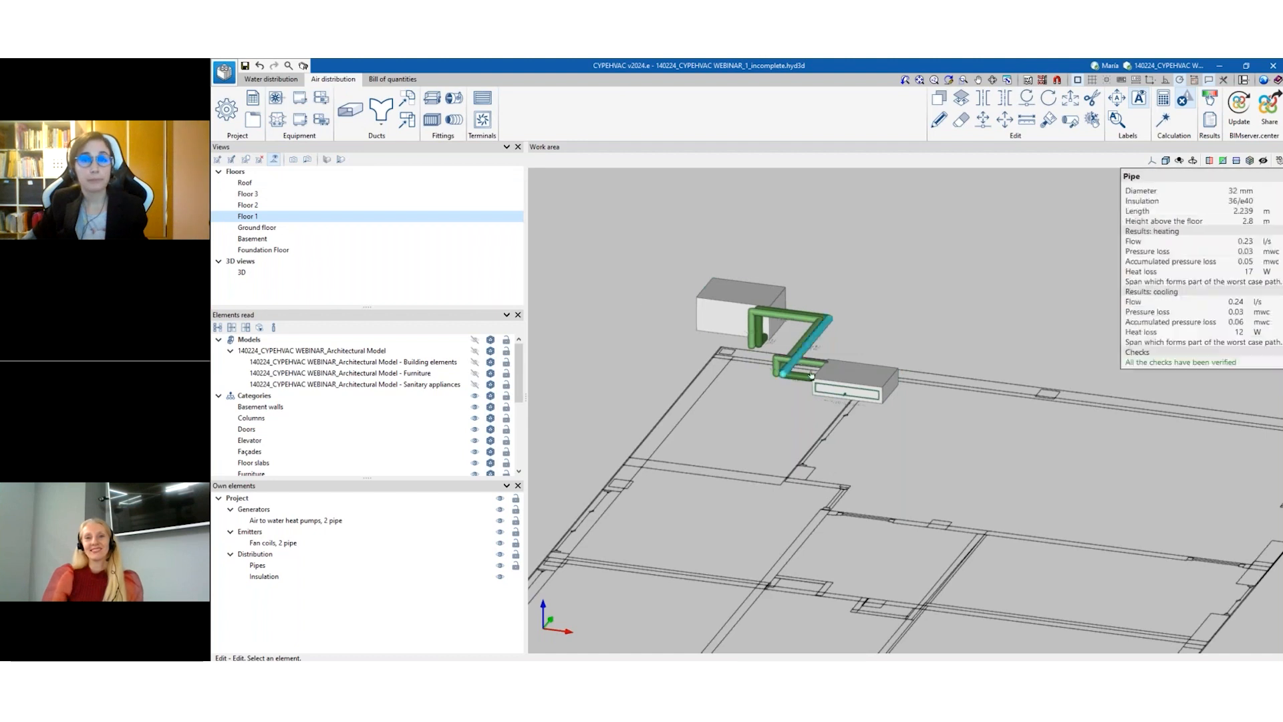
pyautogui.scroll(2, 888, 425)
pyautogui.scroll(2, 888, 425)
pyautogui.scroll(-4, 893, 425)
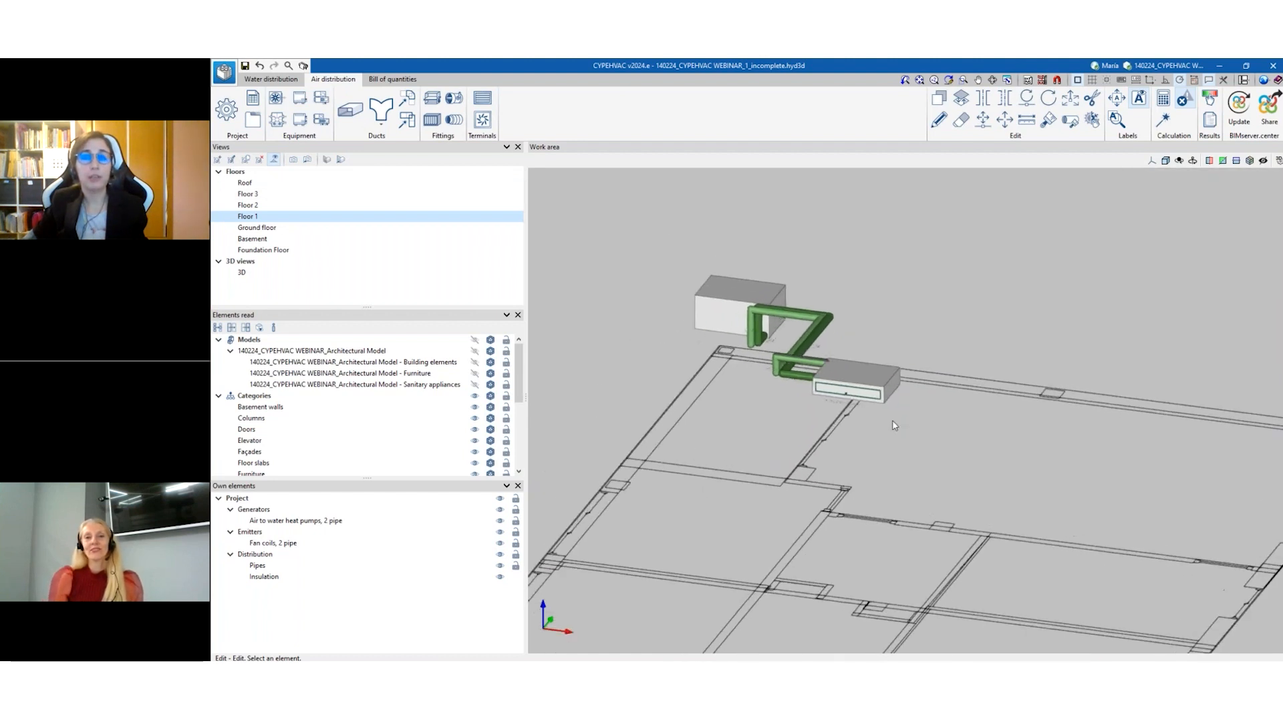
pyautogui.scroll(3, 895, 425)
pyautogui.scroll(1, 895, 425)
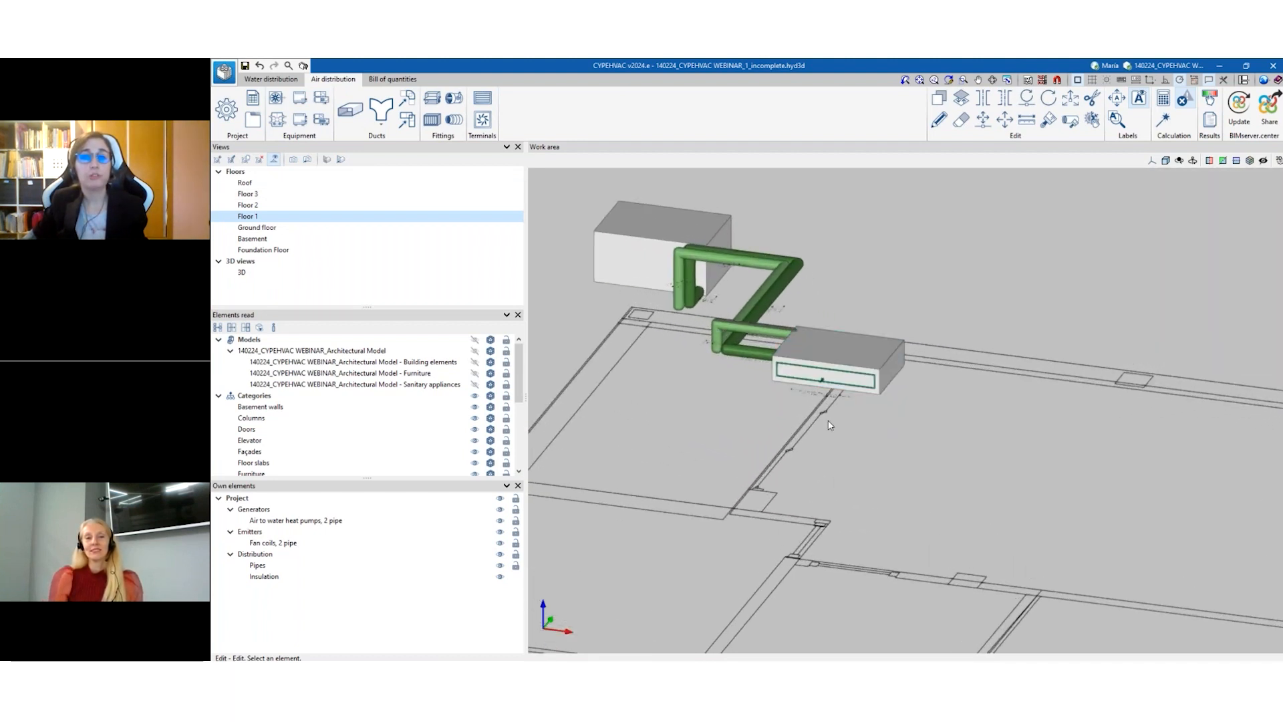
pyautogui.scroll(-2, 831, 427)
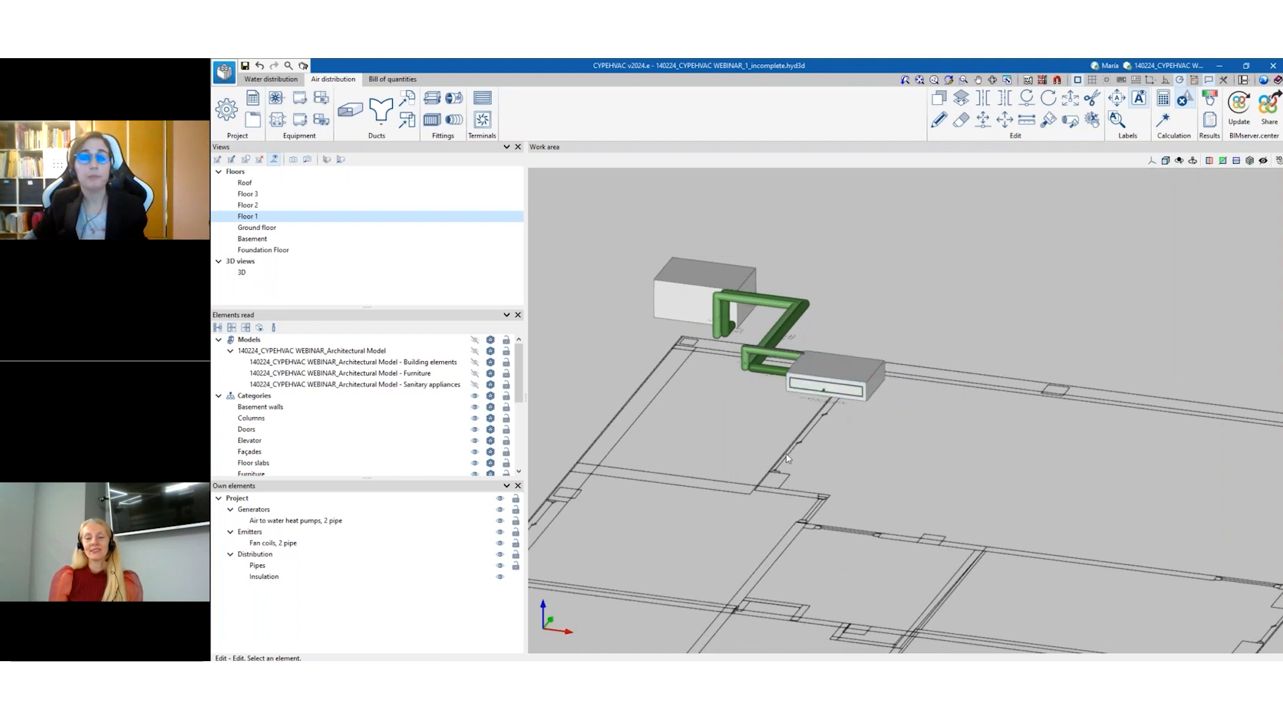
pyautogui.scroll(-2, 787, 459)
pyautogui.scroll(1, 781, 461)
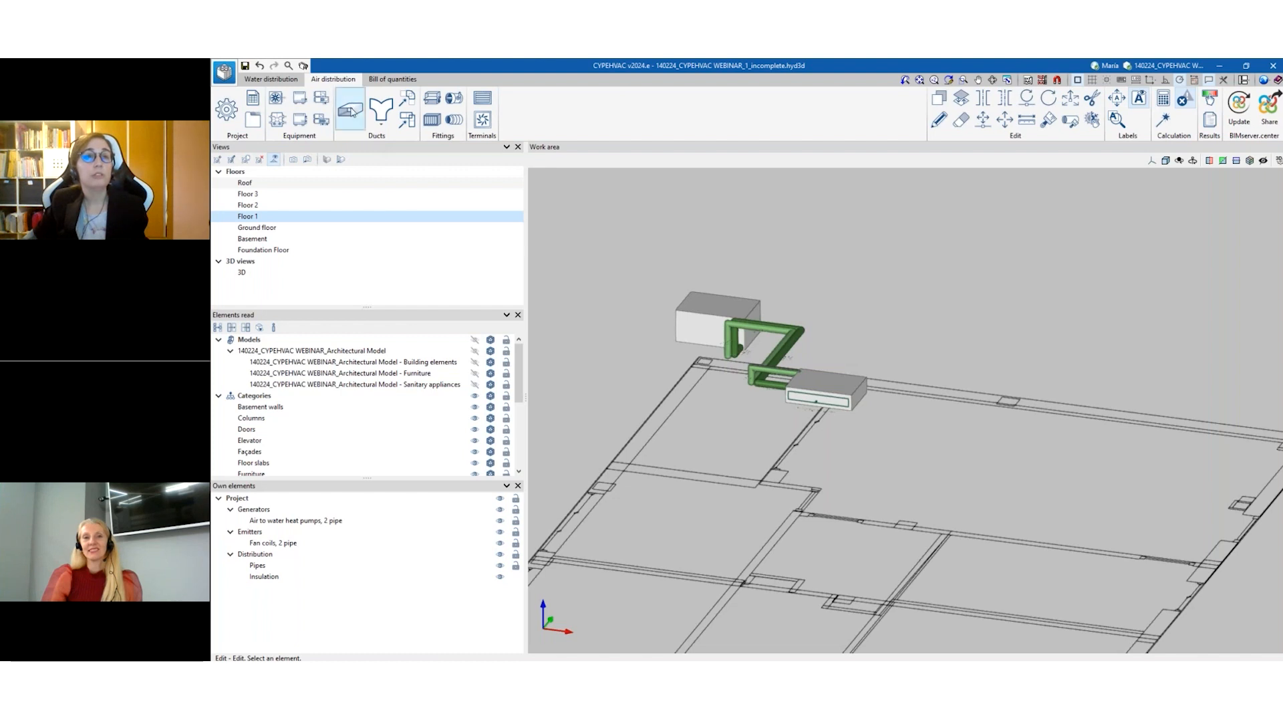
# Configure a new duct in galvanized steel plate with a rectangular 200 x 200 mm section.
pyautogui.click(352, 112)
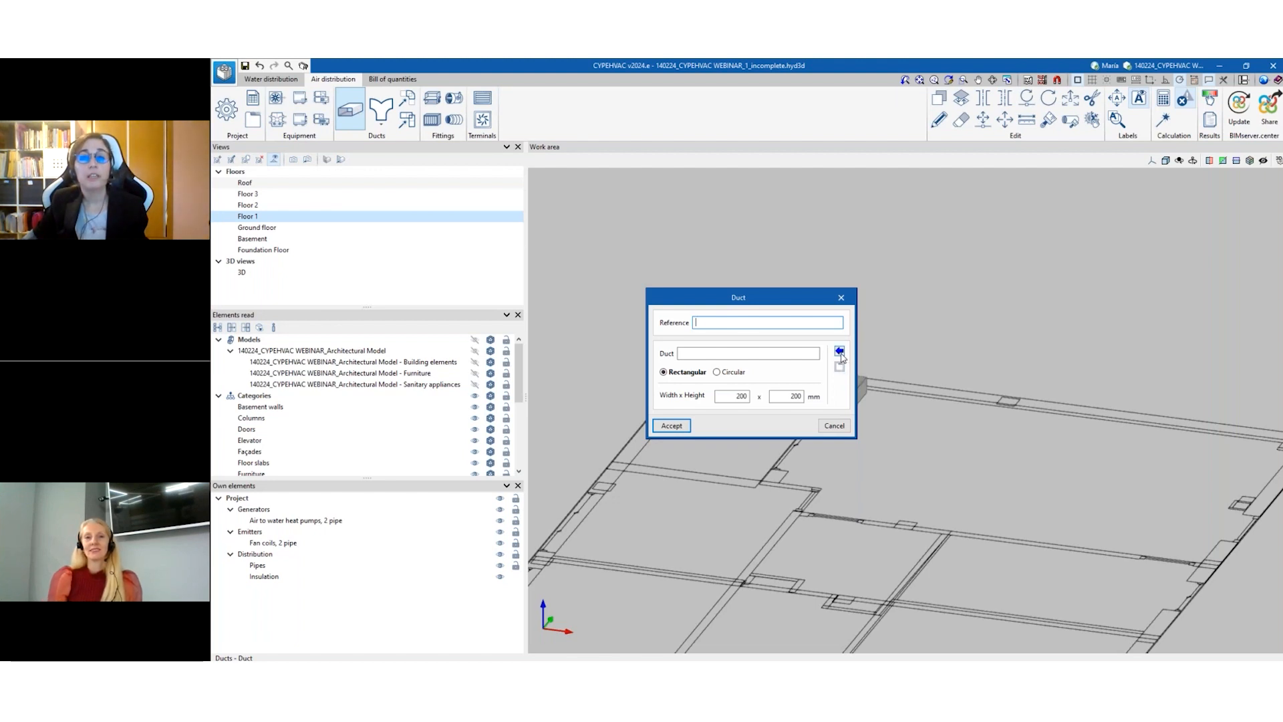
pyautogui.click(840, 353)
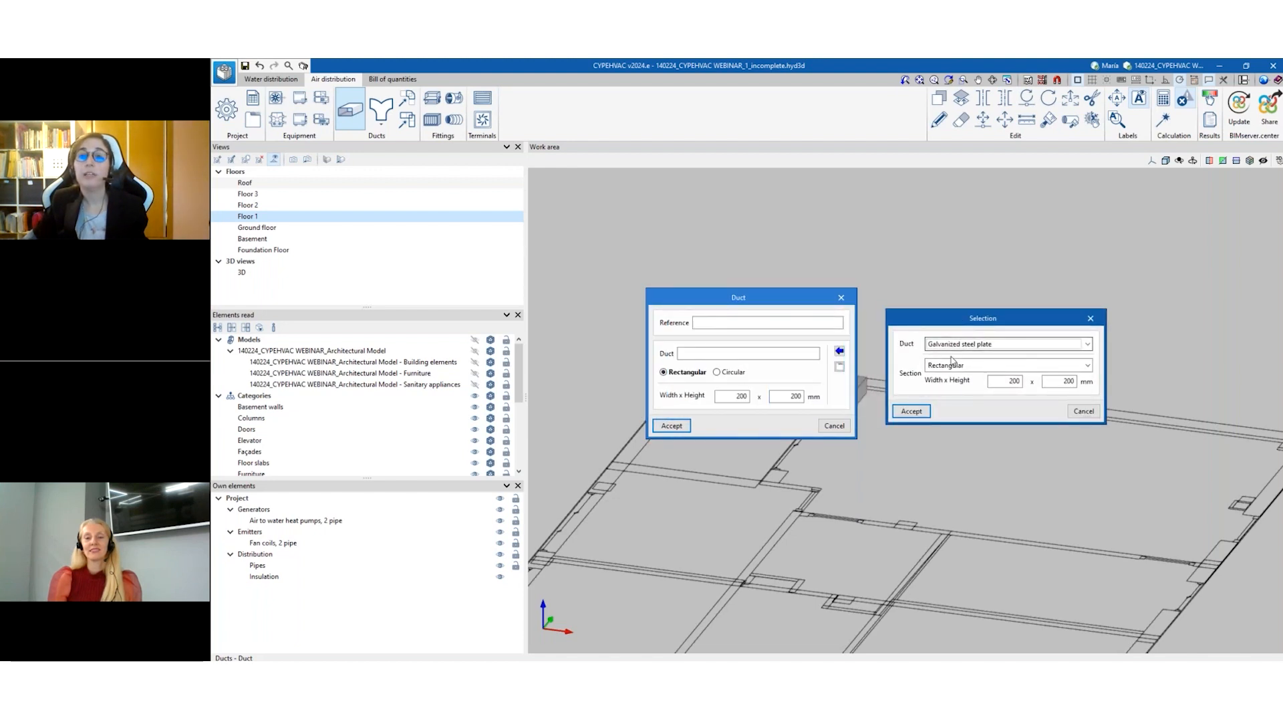
pyautogui.click(1088, 365)
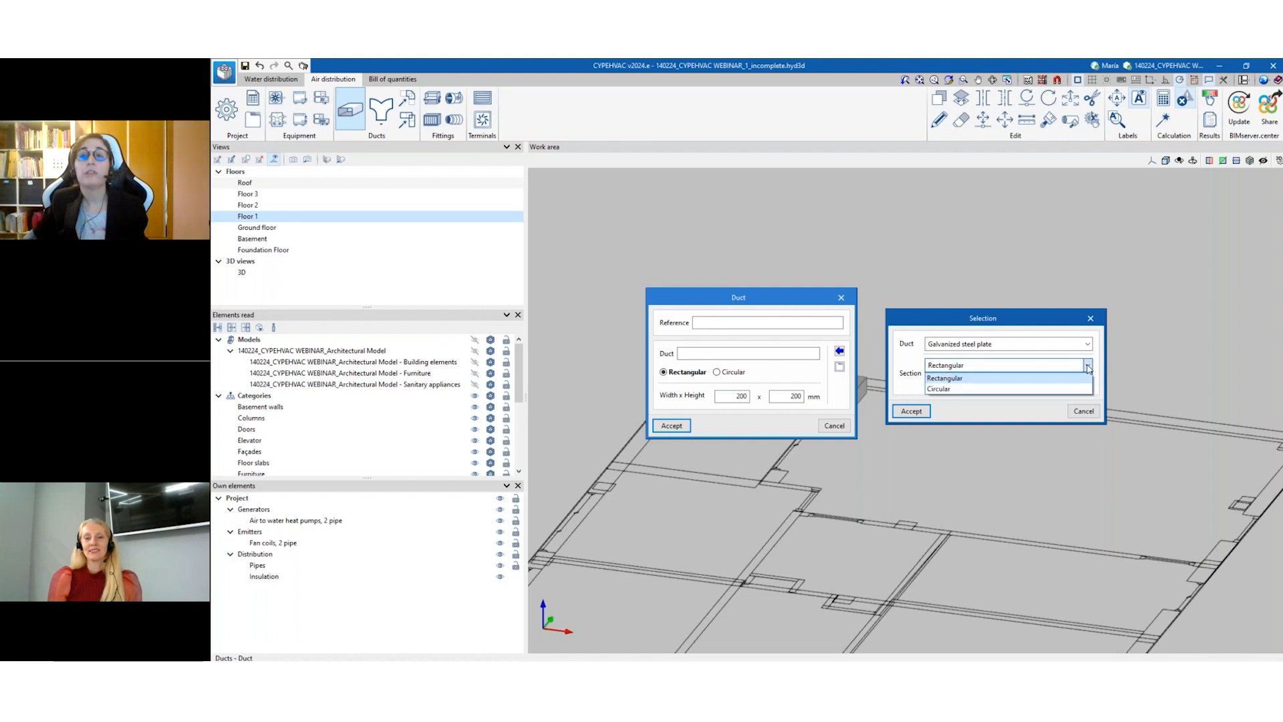
pyautogui.click(945, 378)
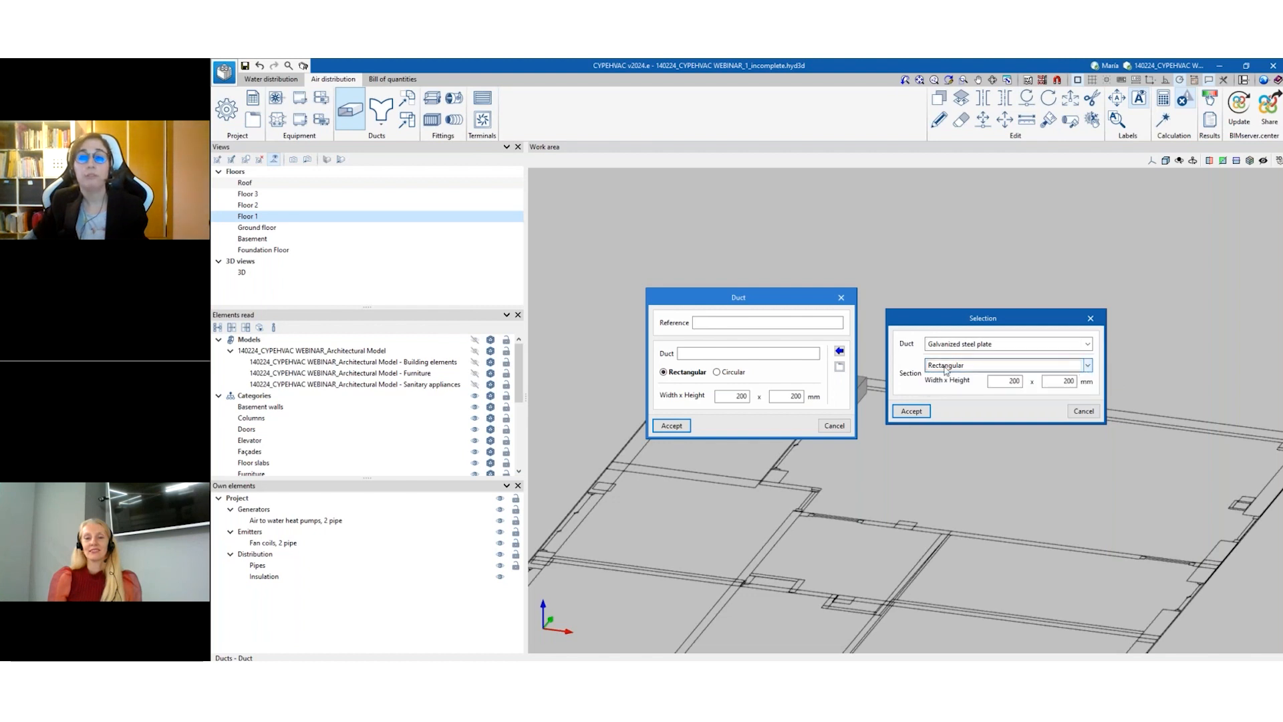
pyautogui.click(912, 411)
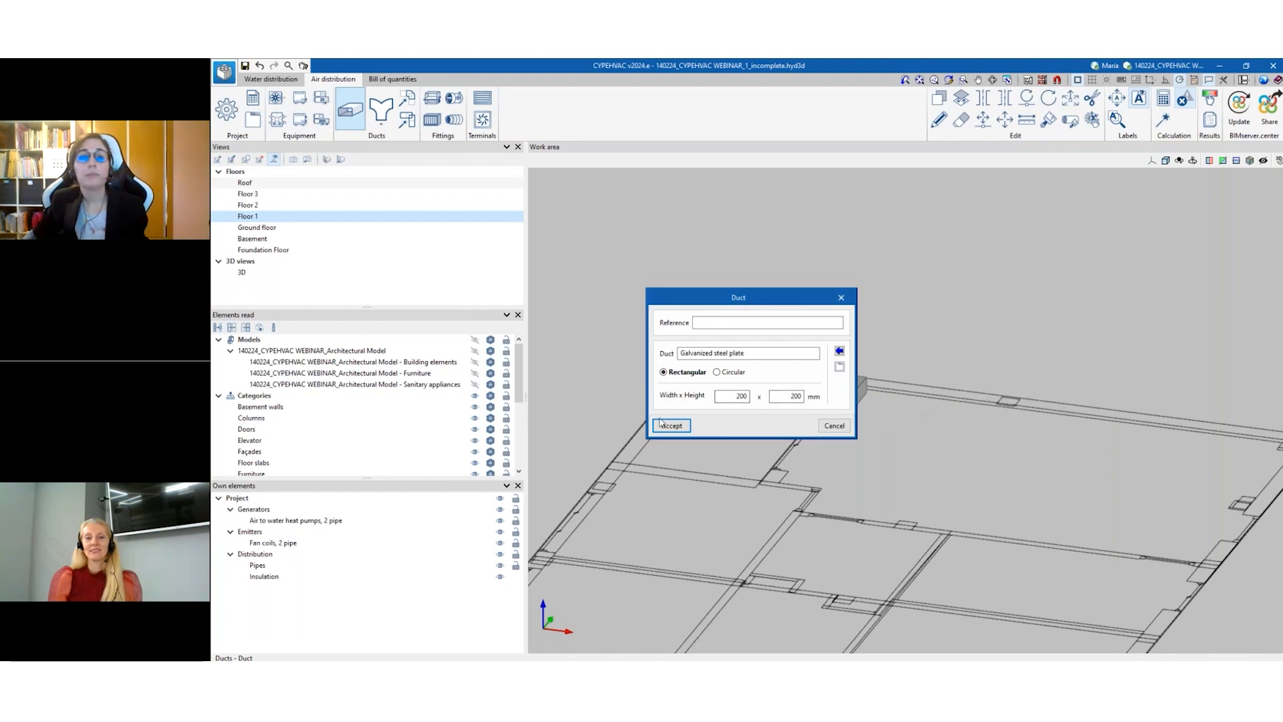
pyautogui.click(672, 427)
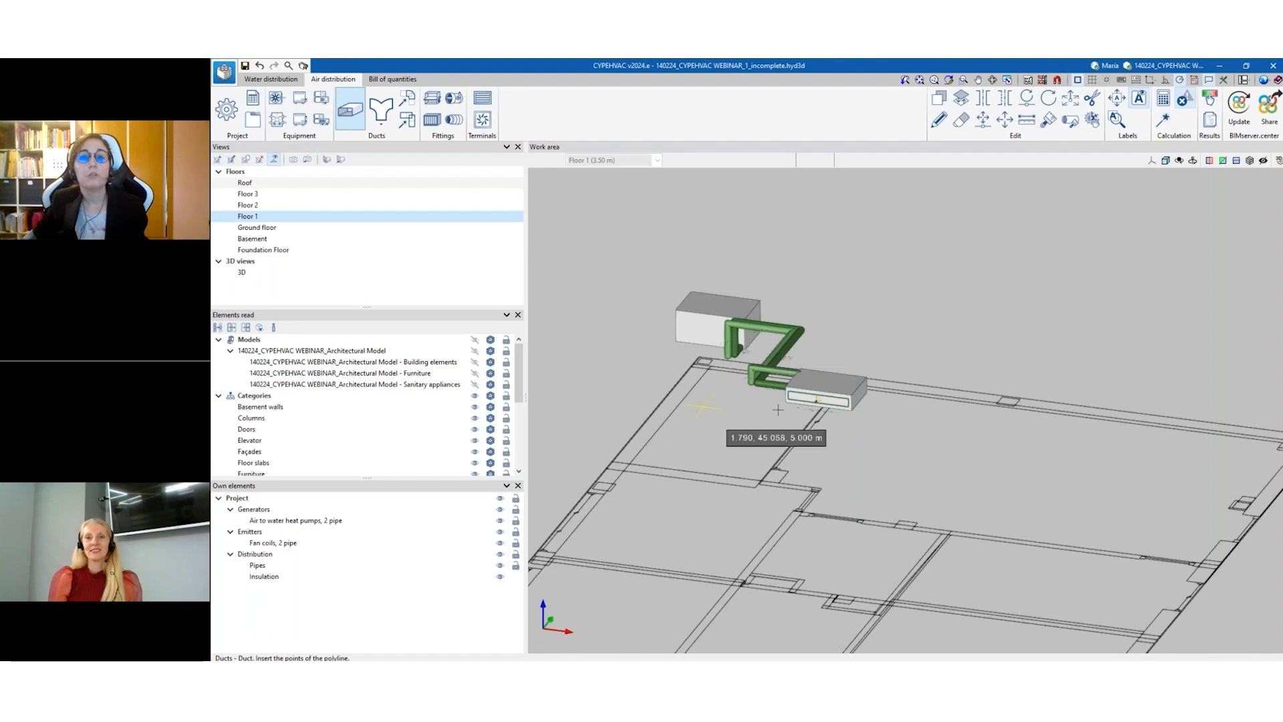
# Switch the duct's point insertion to free 3D capture instead of a fixed displacement from Floor 1.
pyautogui.scroll(3, 813, 441)
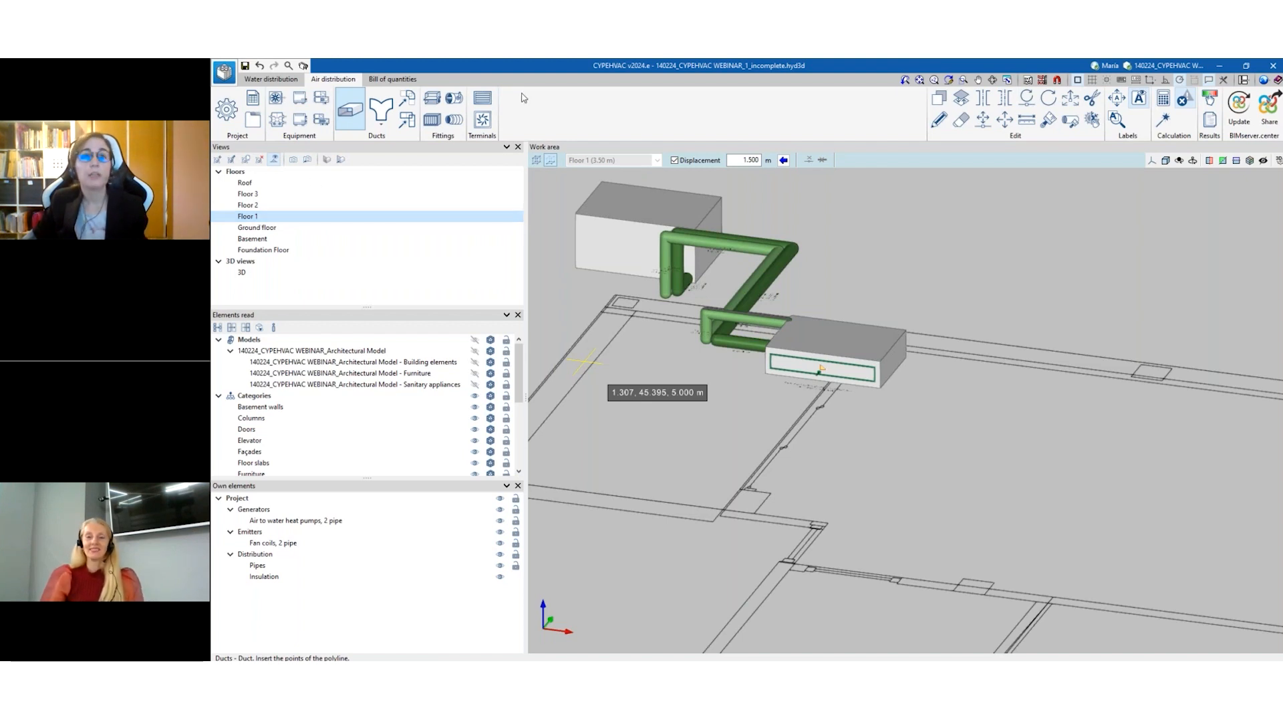
pyautogui.click(535, 161)
pyautogui.scroll(4, 821, 361)
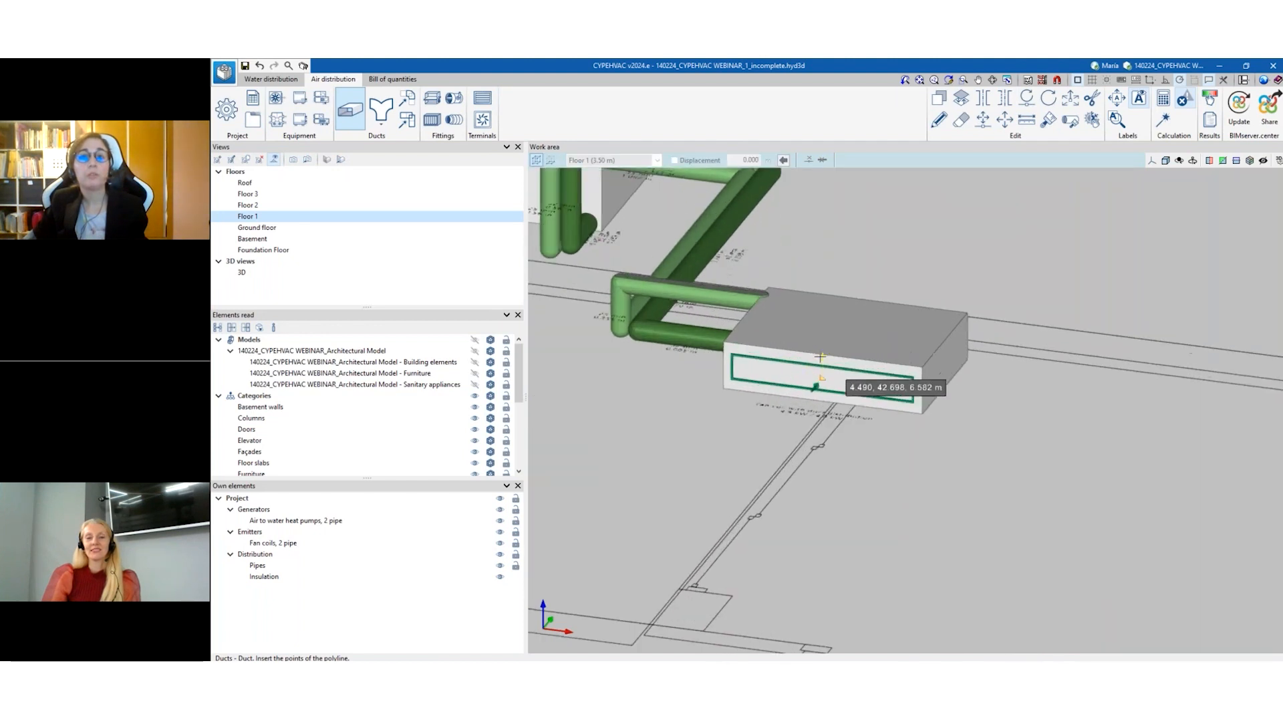
# Examine the air inlet and air outlet connections on the opposite faces of the fan coil.
pyautogui.scroll(2, 821, 358)
pyautogui.click(821, 383)
pyautogui.scroll(3, 839, 409)
pyautogui.scroll(-4, 863, 401)
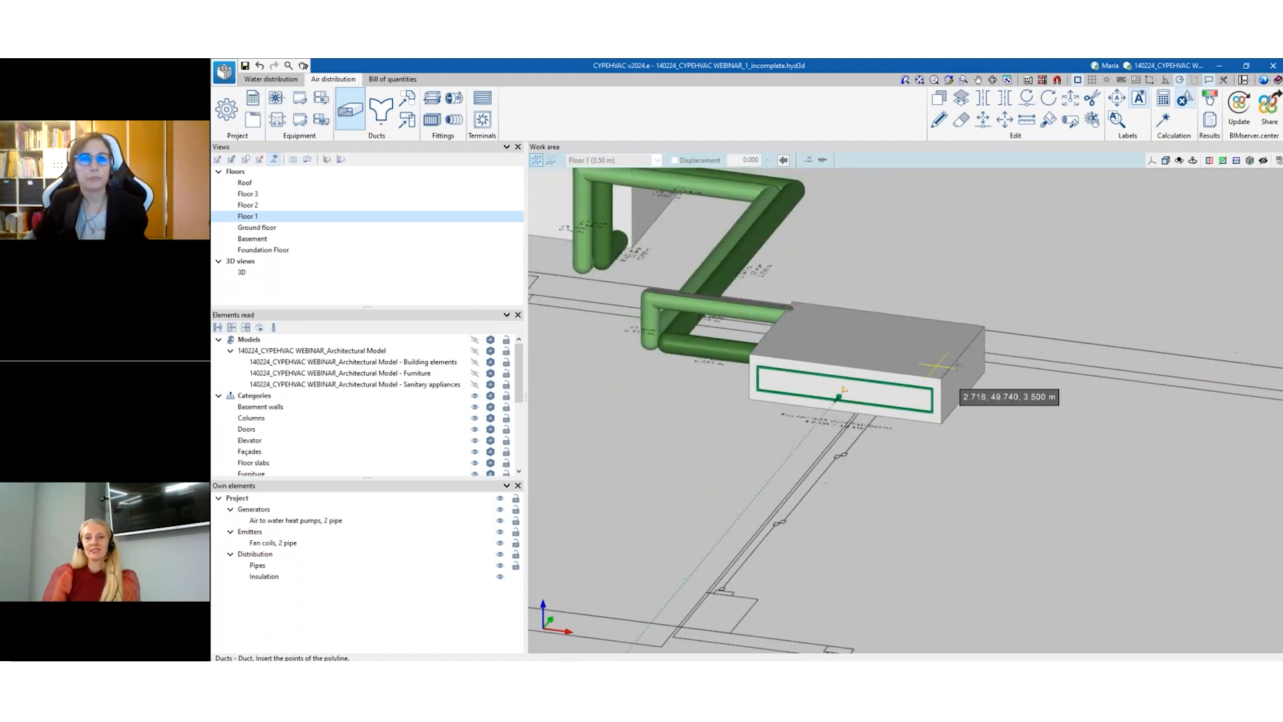
pyautogui.keyDown('shift'); pyautogui.moveTo(993, 372); pyautogui.dragTo(880, 390, button='middle'); pyautogui.keyUp('shift')
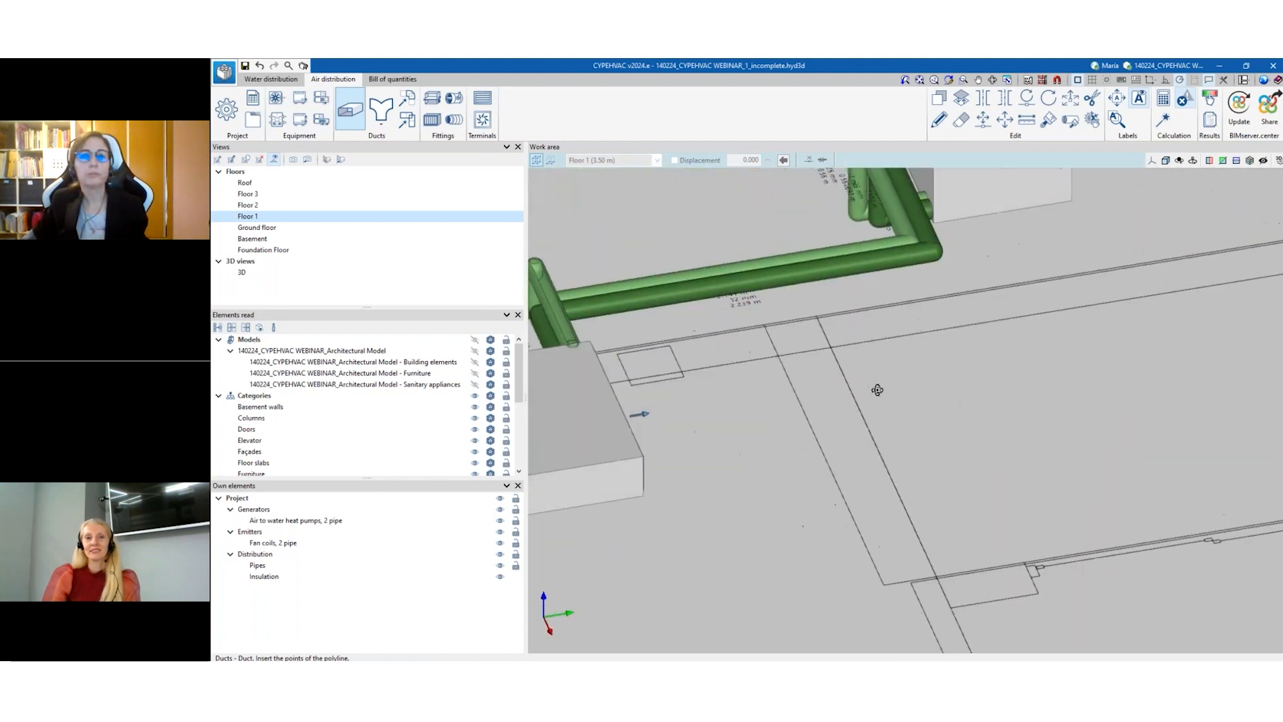
pyautogui.scroll(-3, 952, 341)
pyautogui.scroll(4, 585, 457)
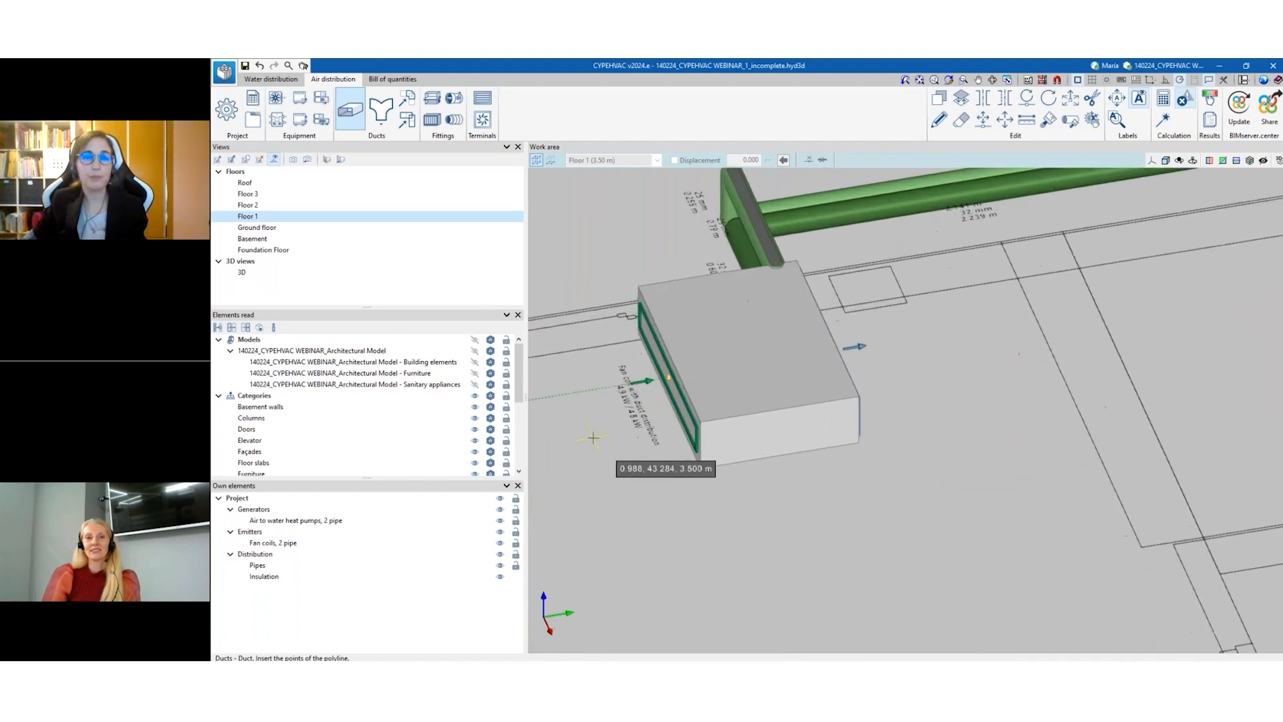
pyautogui.scroll(3, 618, 406)
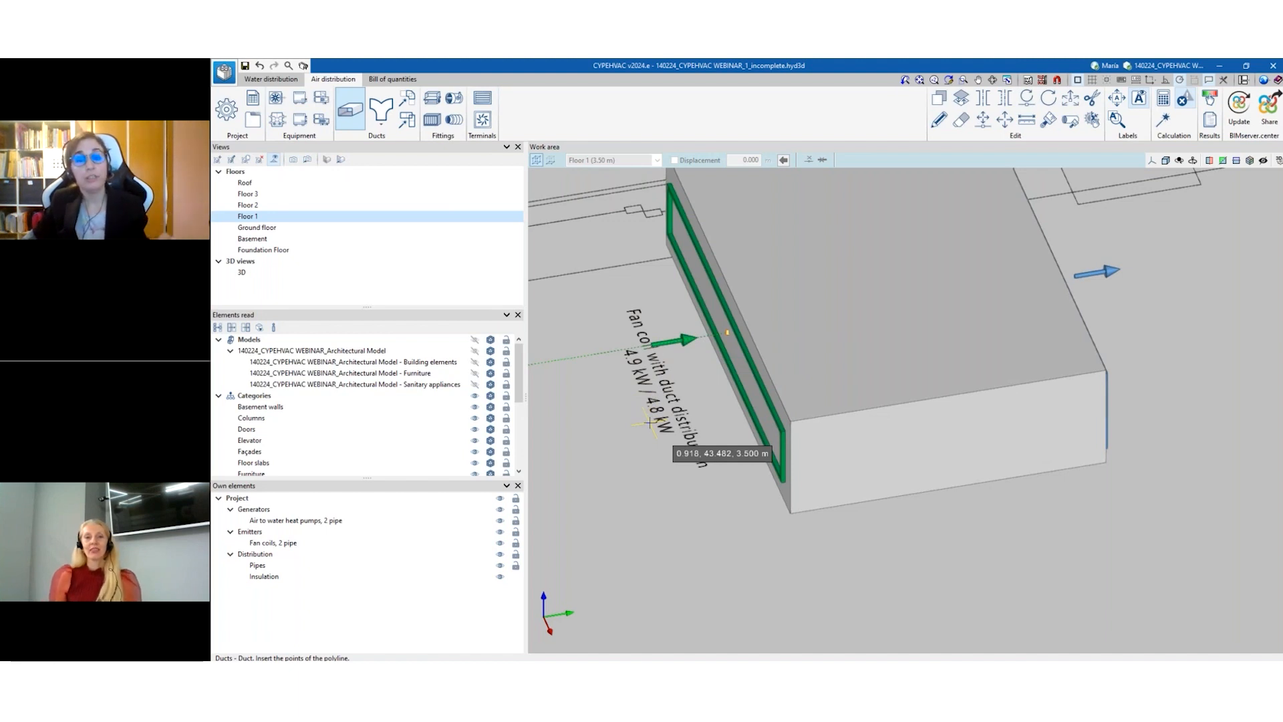
pyautogui.scroll(1, 649, 422)
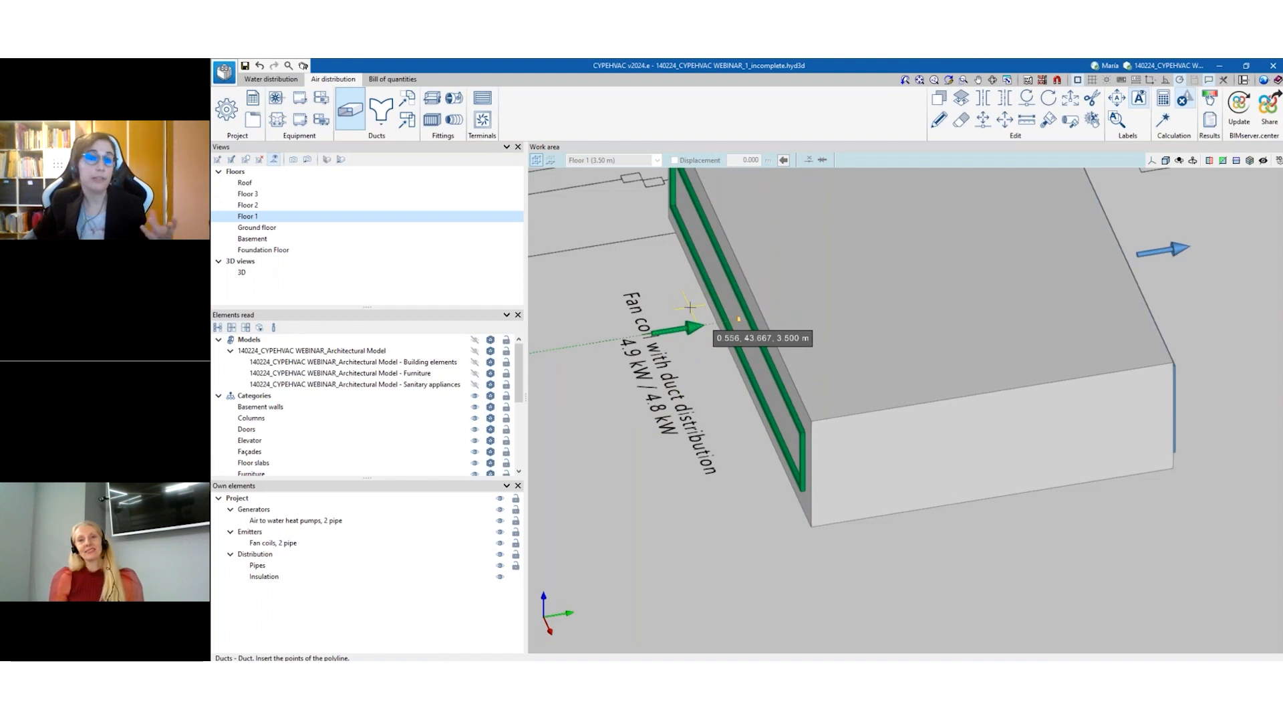
pyautogui.scroll(-4, 603, 443)
pyautogui.scroll(2, 614, 411)
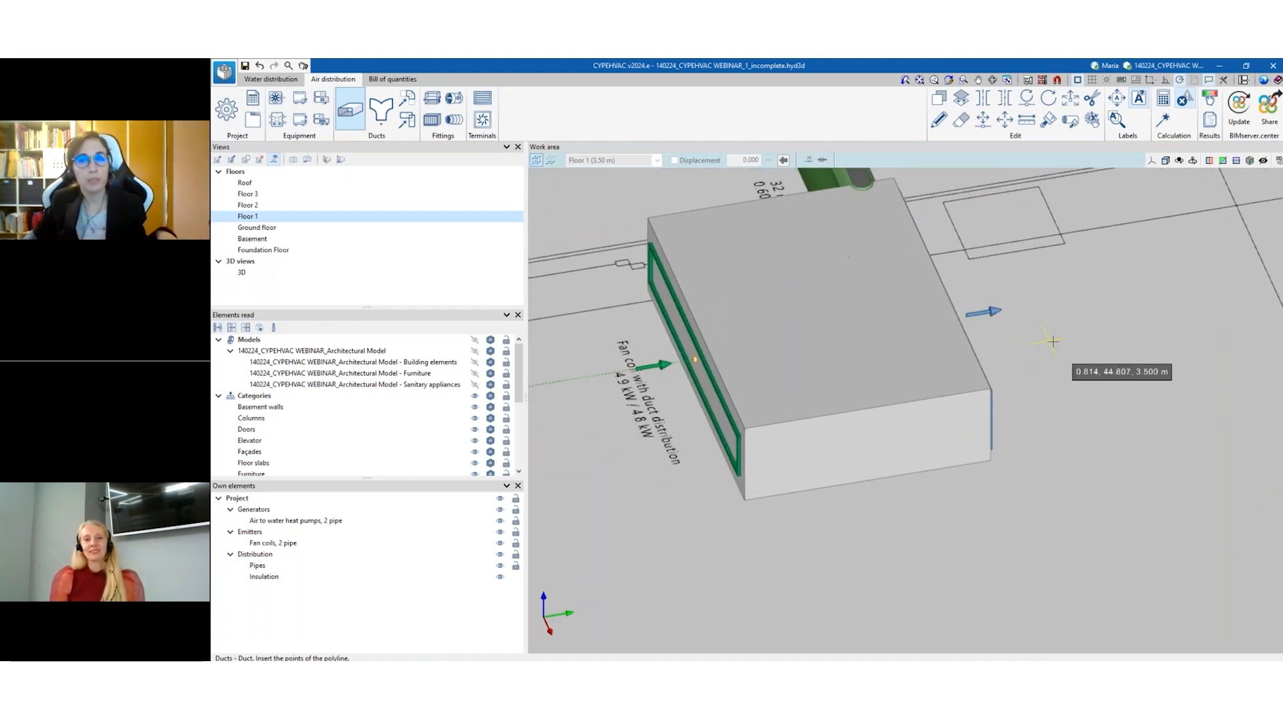
# Start the duct at the supply air exit spigot on the fan coil's outlet face.
pyautogui.moveTo(1077, 350); pyautogui.dragTo(806, 386, button='middle')
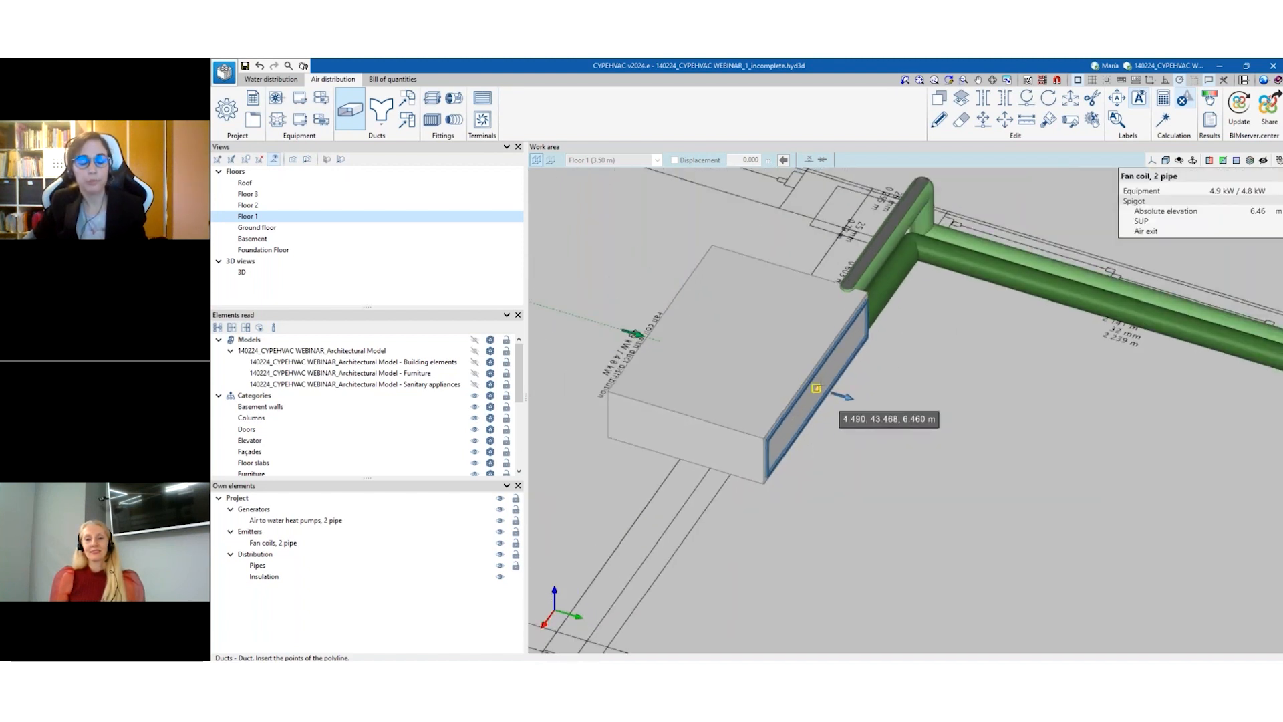
pyautogui.scroll(2, 816, 387)
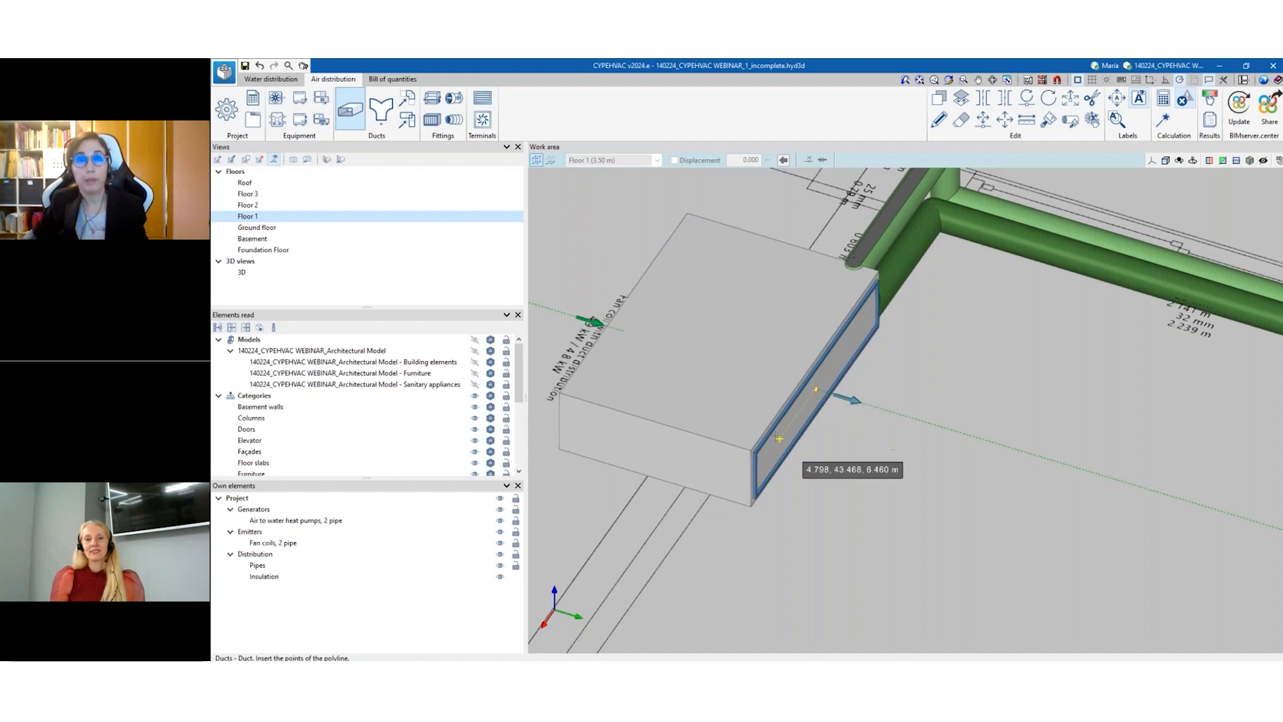
pyautogui.scroll(3, 827, 423)
pyautogui.scroll(-4, 826, 423)
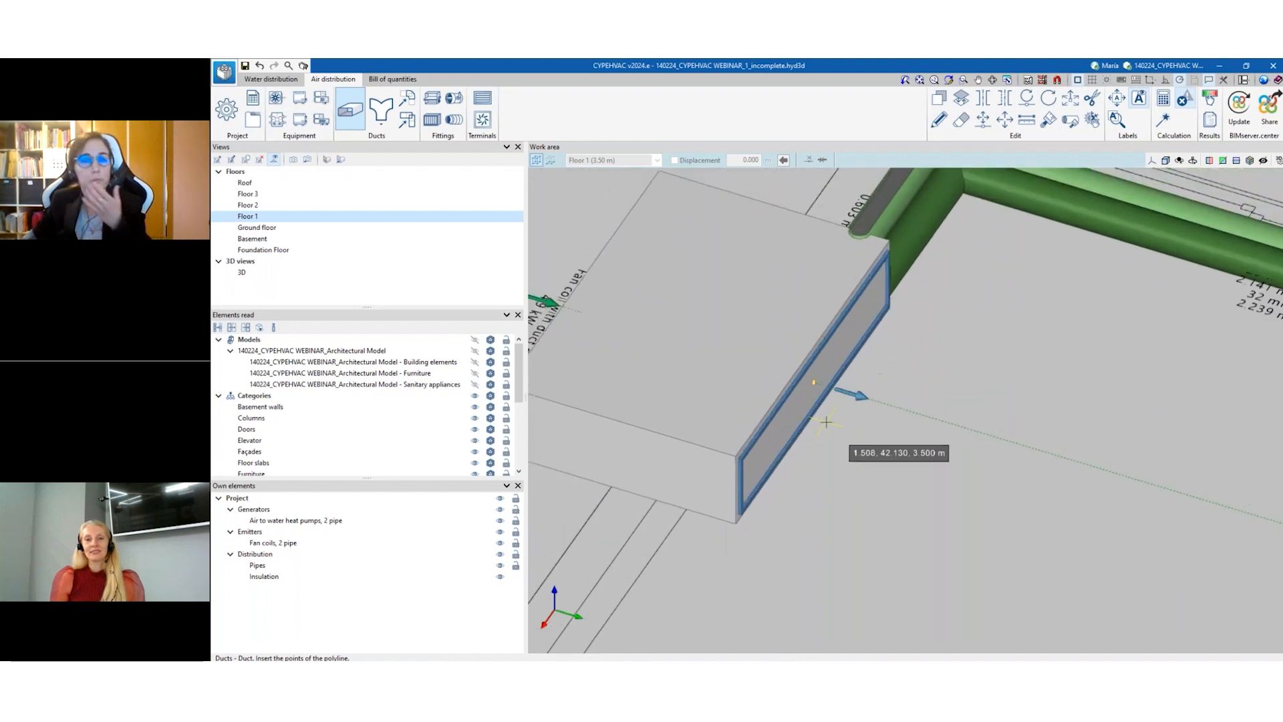
pyautogui.scroll(-1, 826, 422)
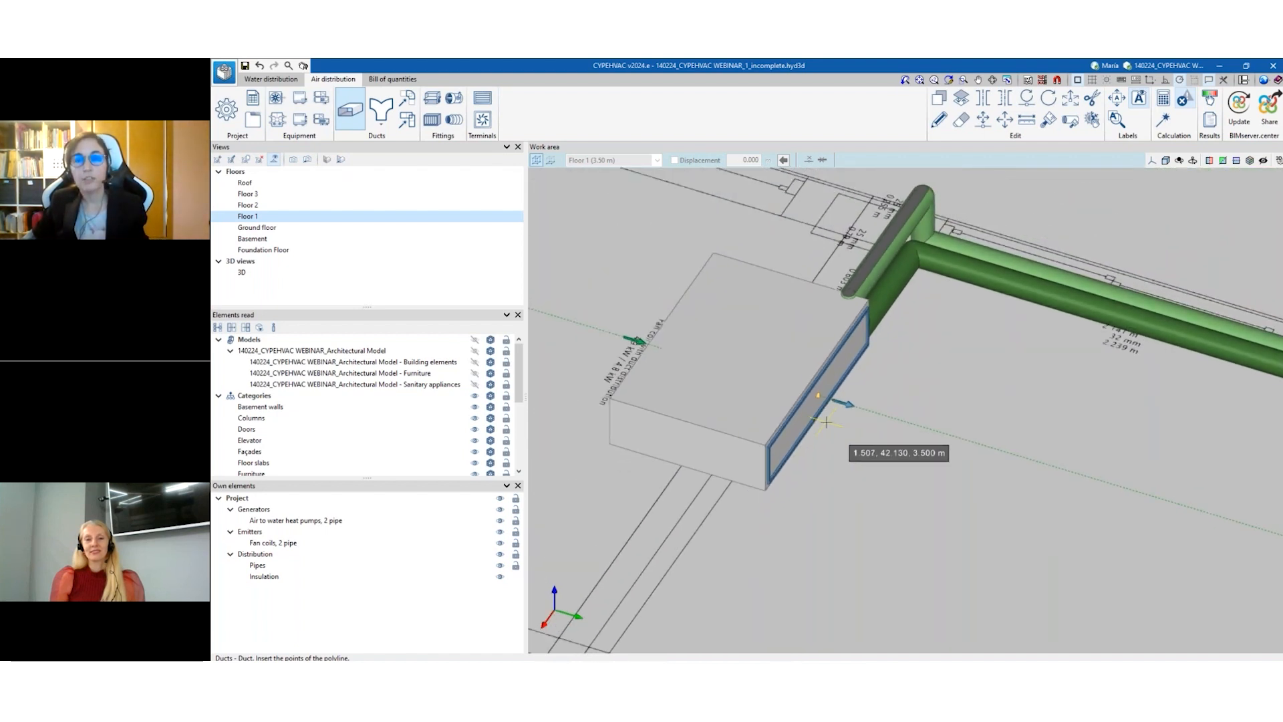
pyautogui.scroll(1, 827, 423)
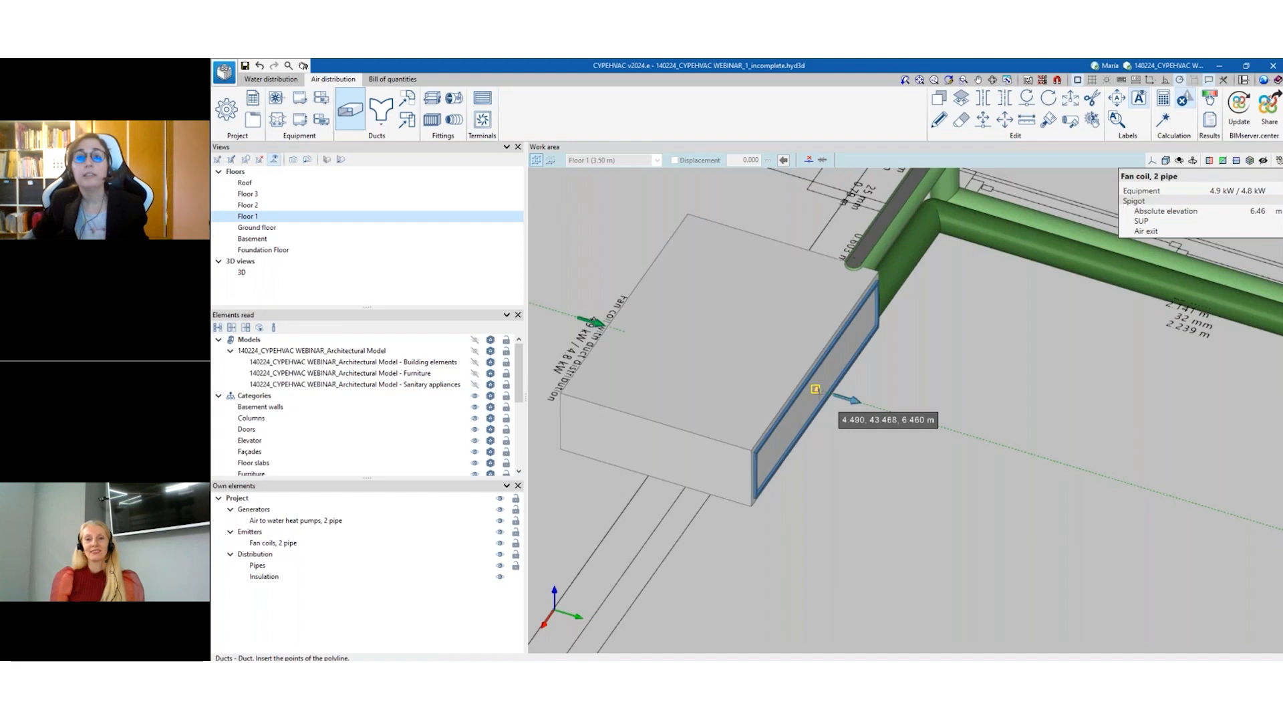
pyautogui.click(815, 389)
# Switch the work area to a top plan view around the fan coil, keeping the supply duct in progress.
pyautogui.scroll(-2, 971, 447)
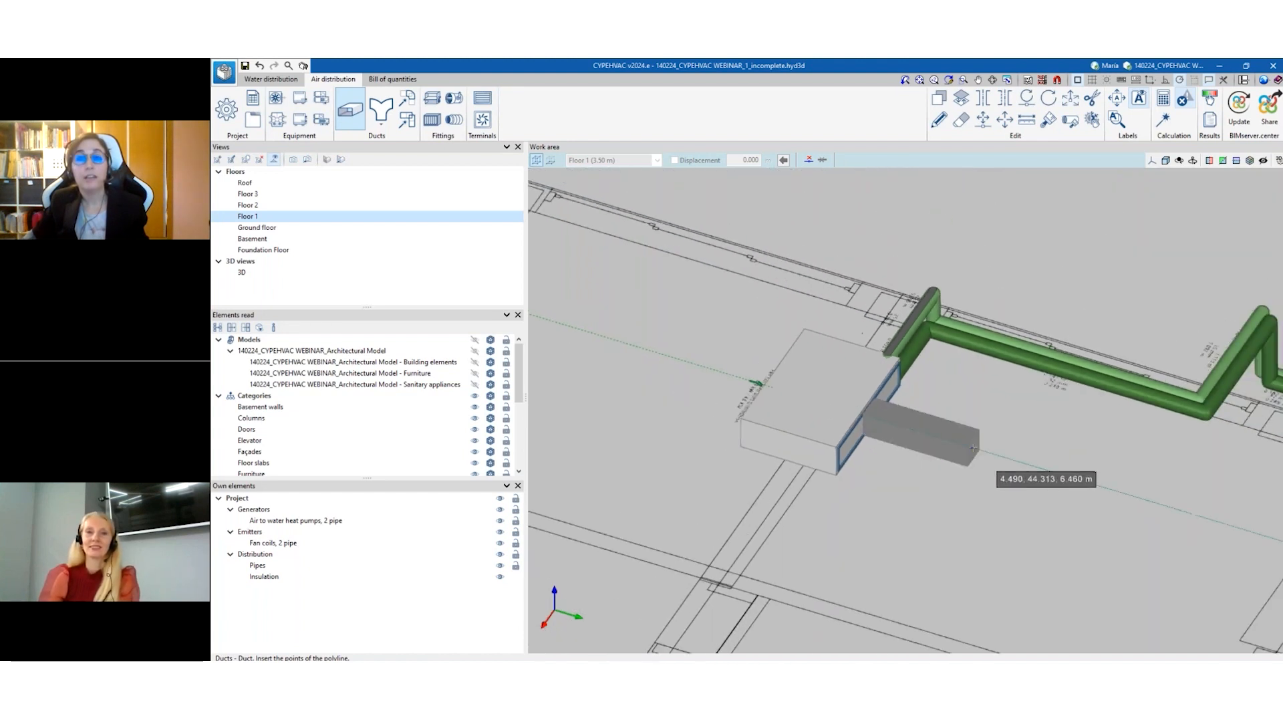
pyautogui.scroll(-4, 969, 461)
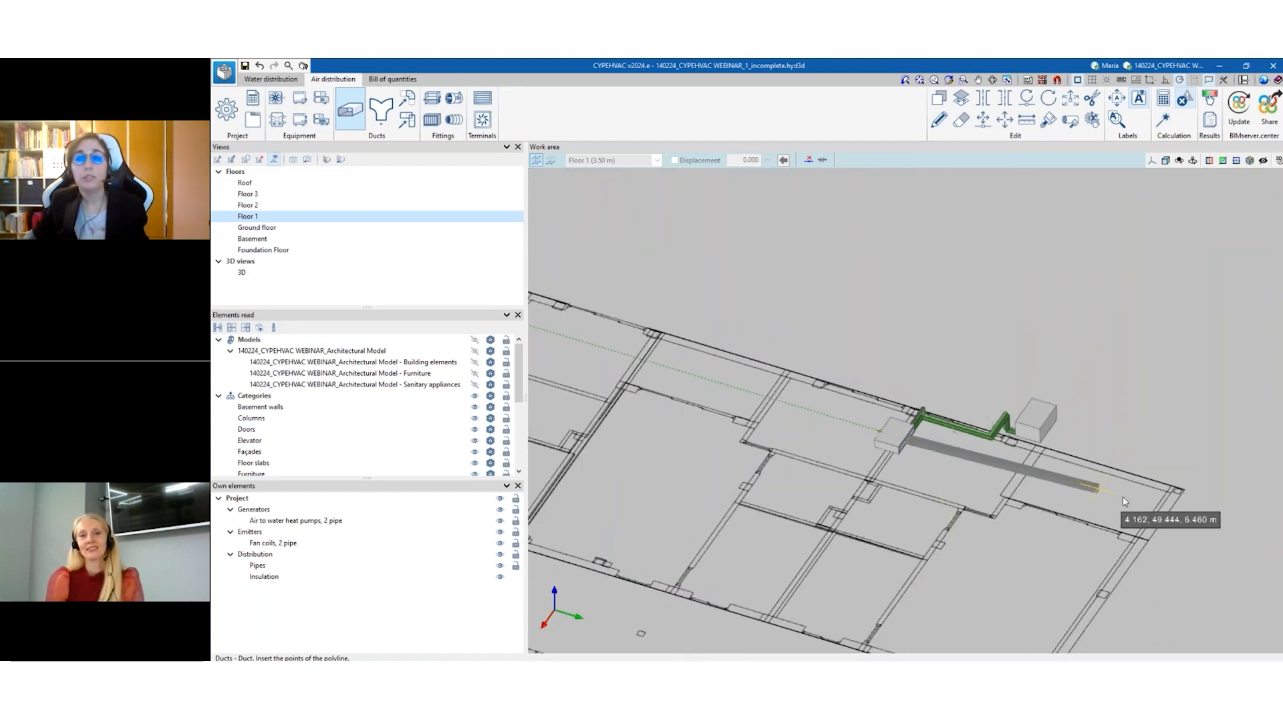
pyautogui.scroll(2, 1083, 491)
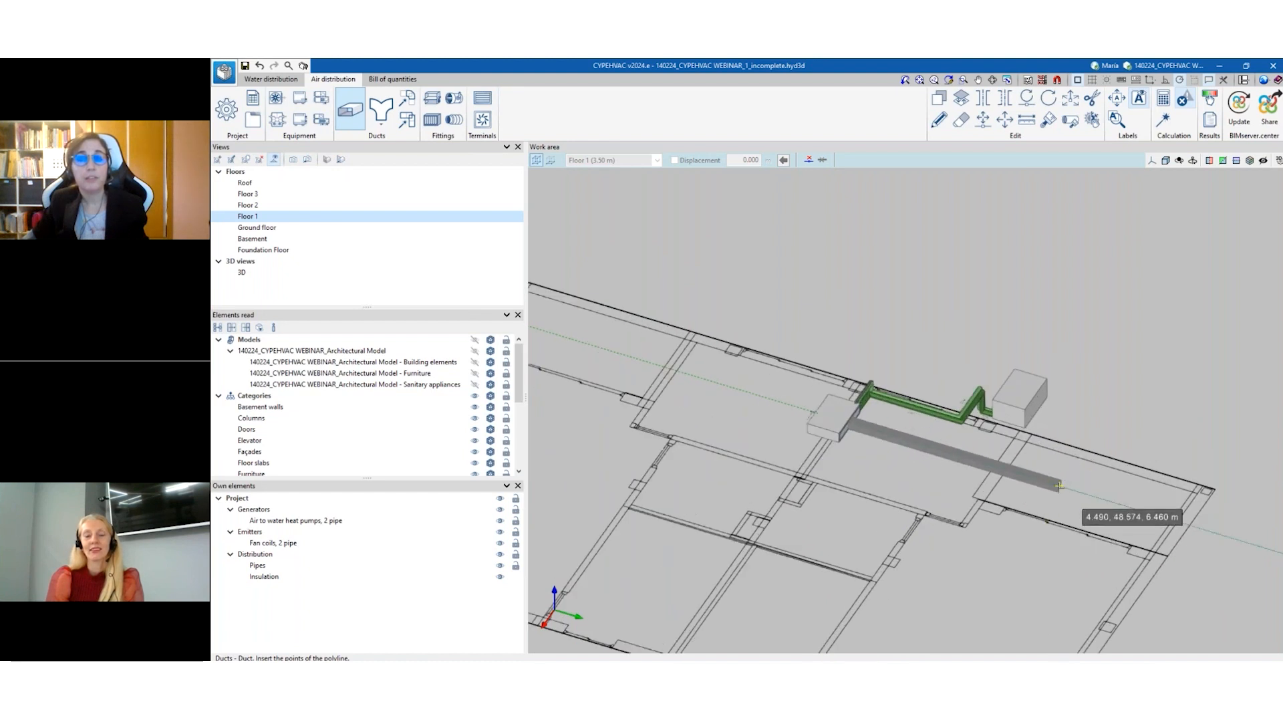
pyautogui.scroll(2, 1061, 488)
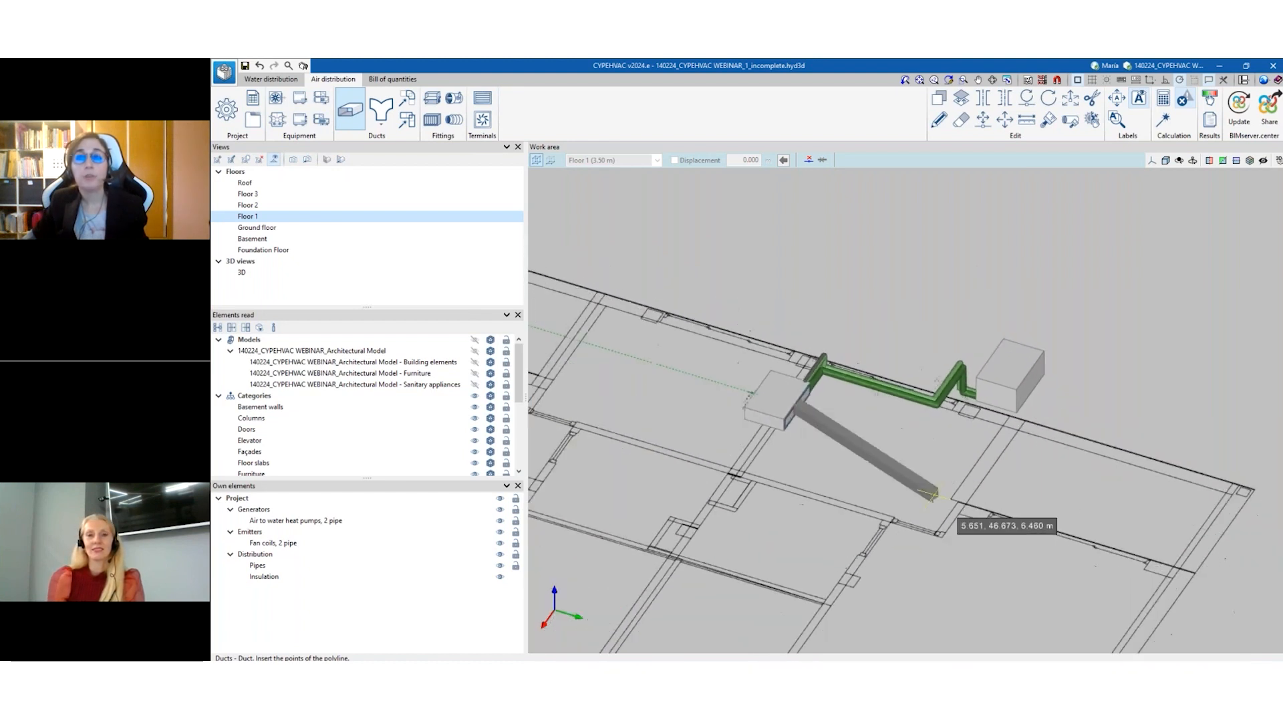
pyautogui.scroll(2, 996, 409)
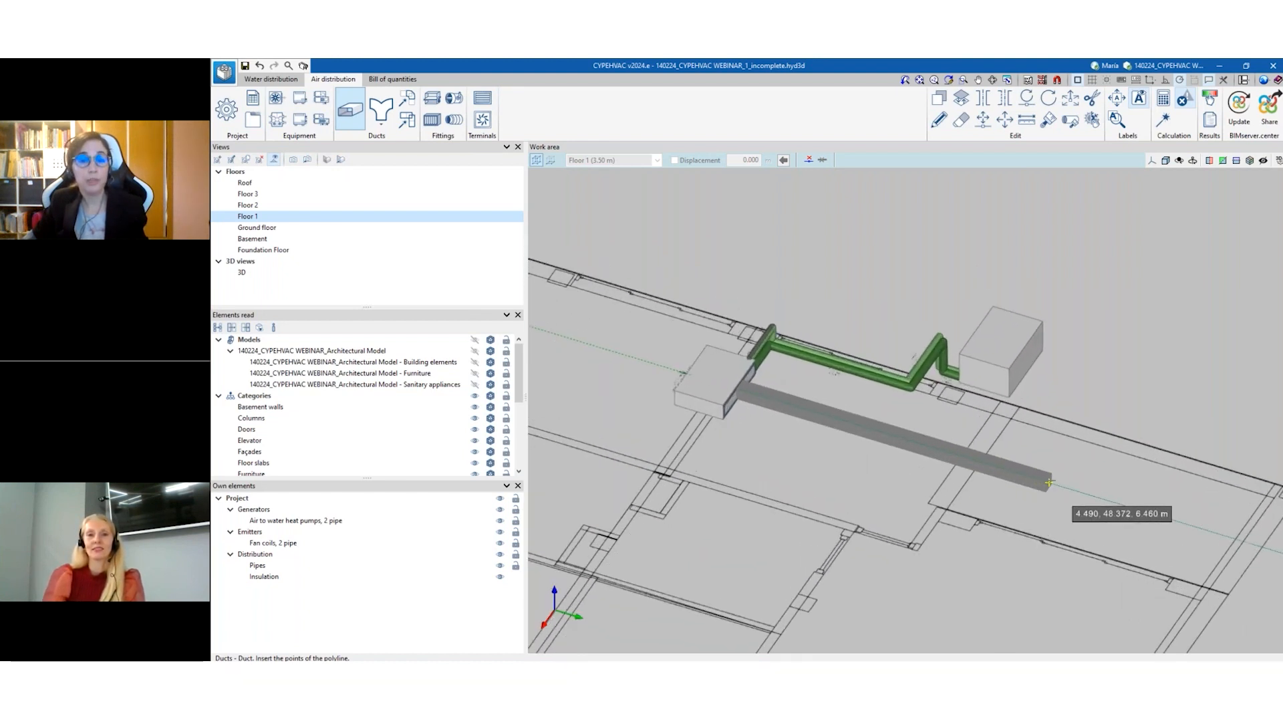
pyautogui.click(1152, 161)
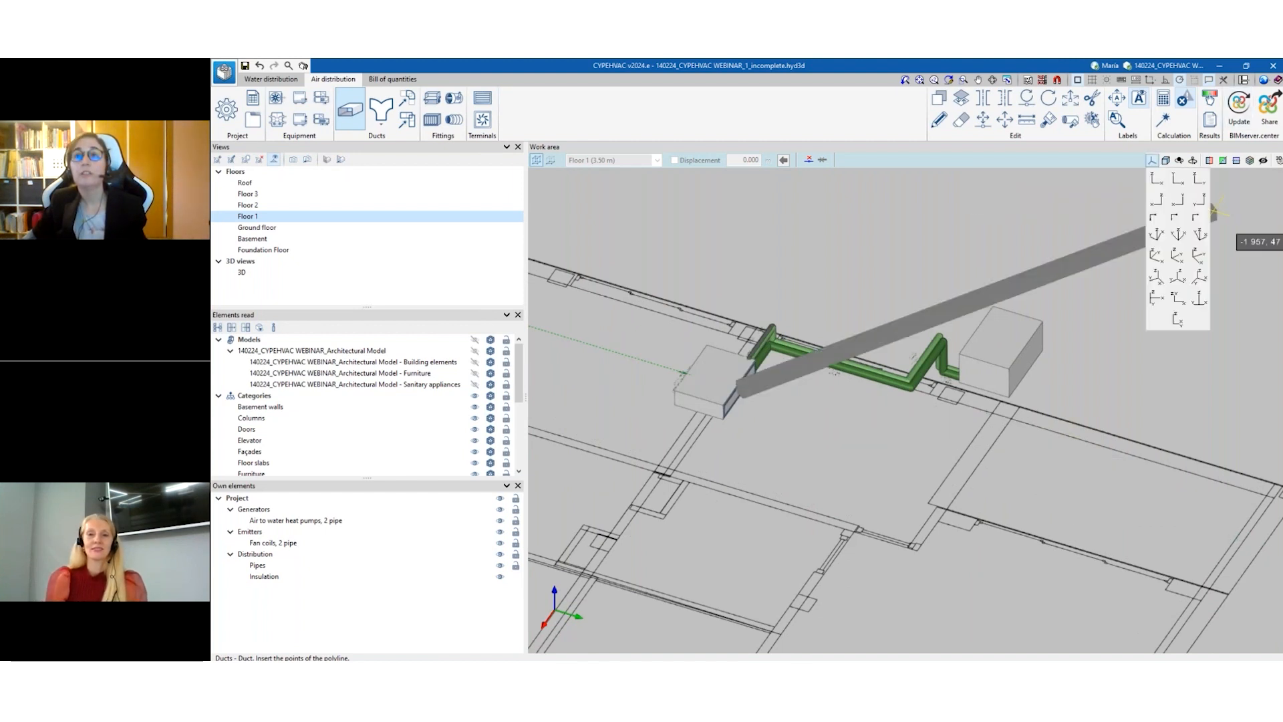
pyautogui.click(1179, 181)
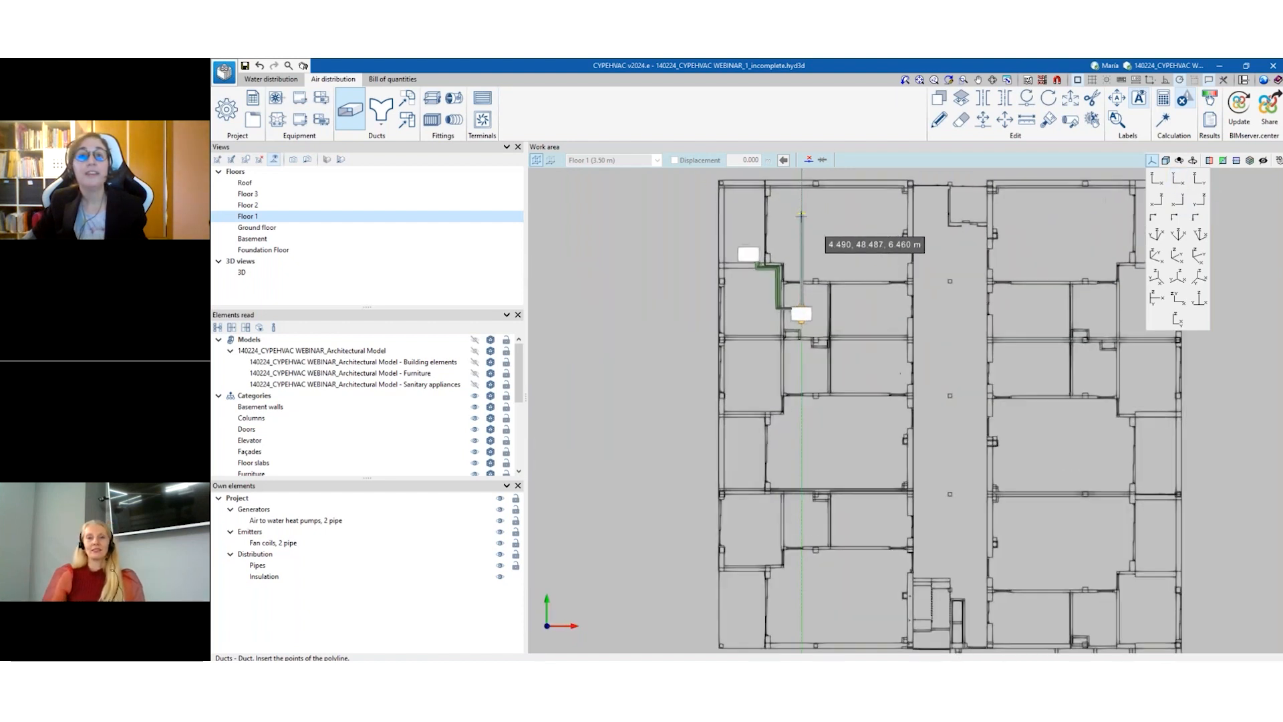
pyautogui.scroll(2, 801, 215)
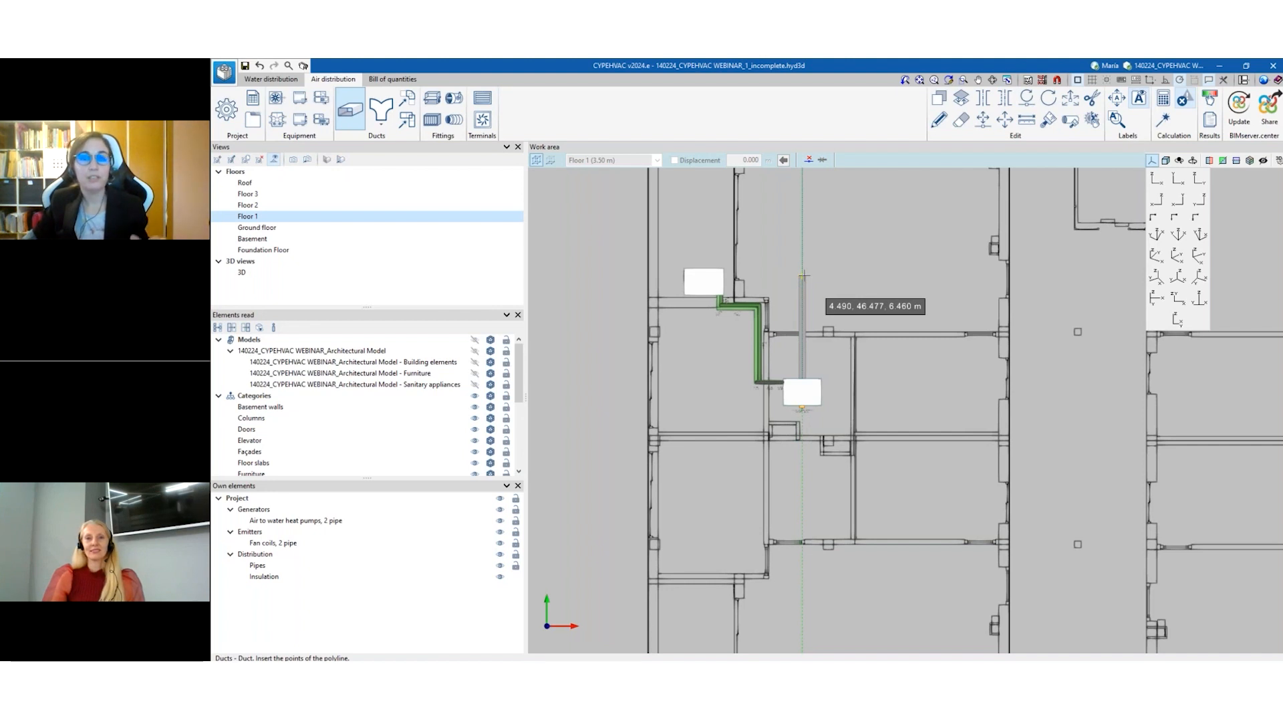
pyautogui.scroll(2, 803, 274)
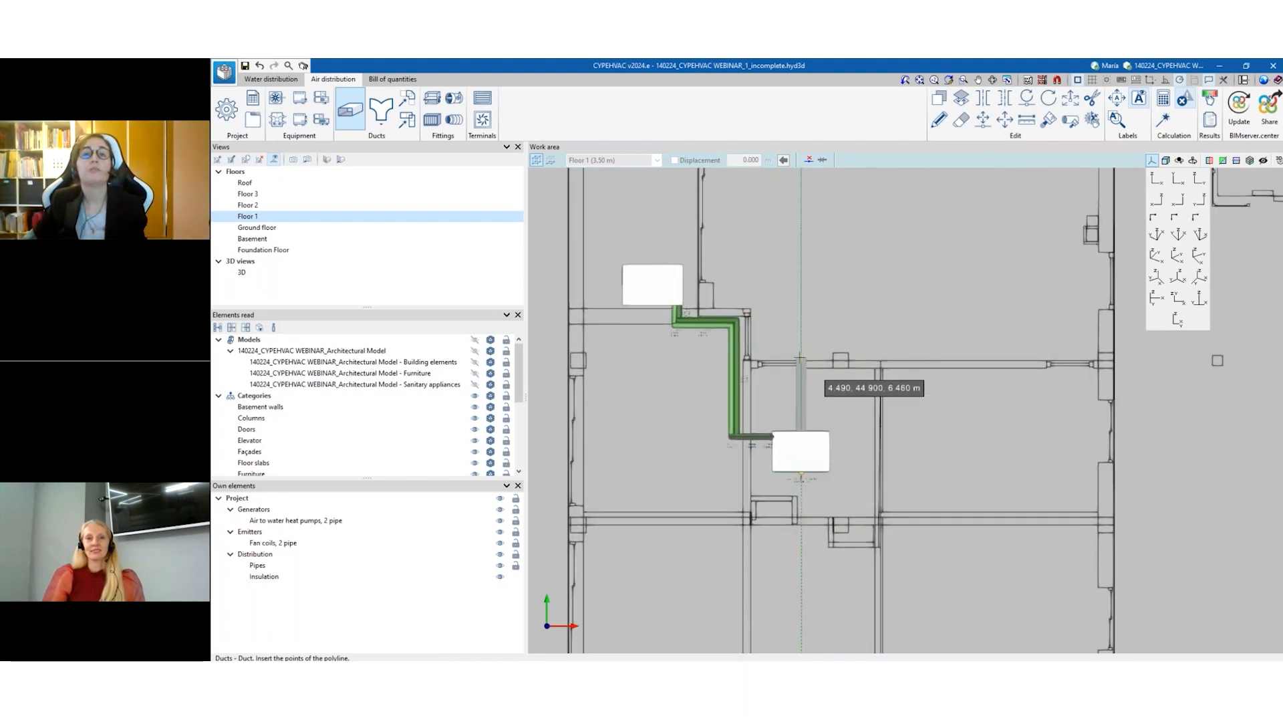
pyautogui.scroll(2, 801, 322)
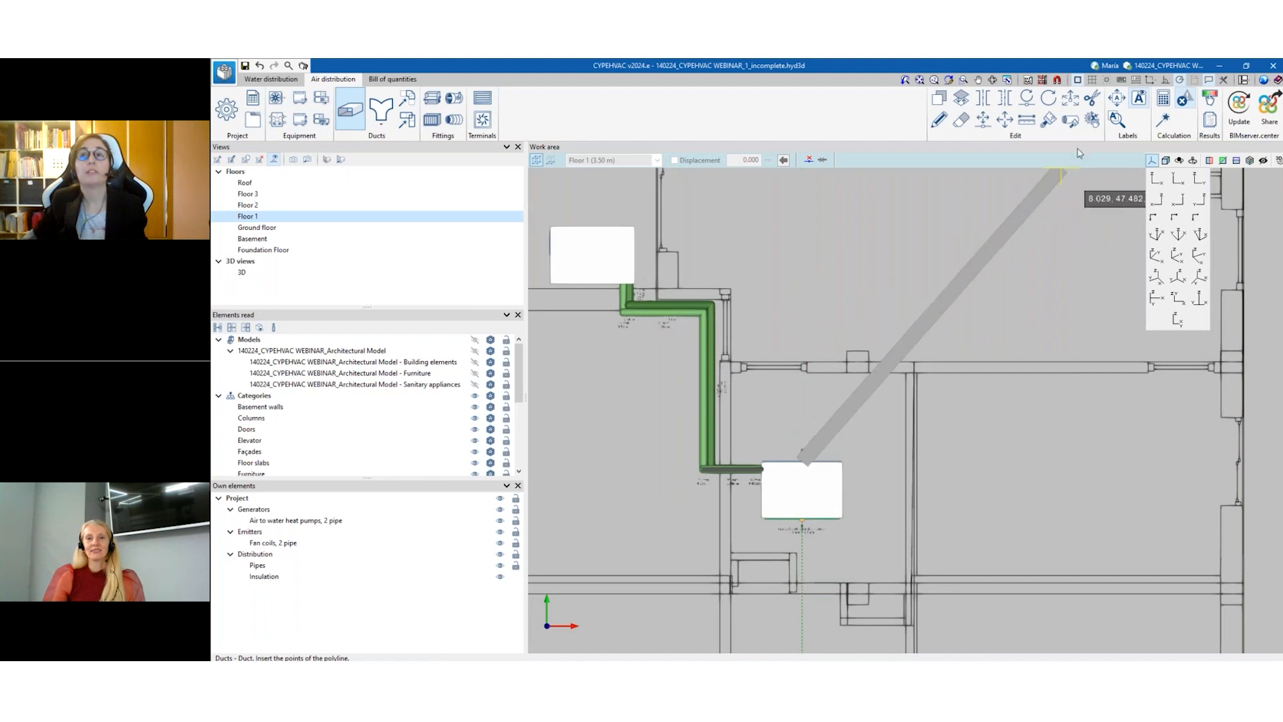
# With orthogonal guidance and 3D capture active, lay a straight main supply duct about 2.5 m long from the fan coil outlet.
pyautogui.click(1165, 82)
pyautogui.scroll(2, 849, 331)
pyautogui.scroll(-2, 773, 438)
pyautogui.scroll(1, 771, 427)
pyautogui.scroll(1, 771, 426)
pyautogui.click(550, 161)
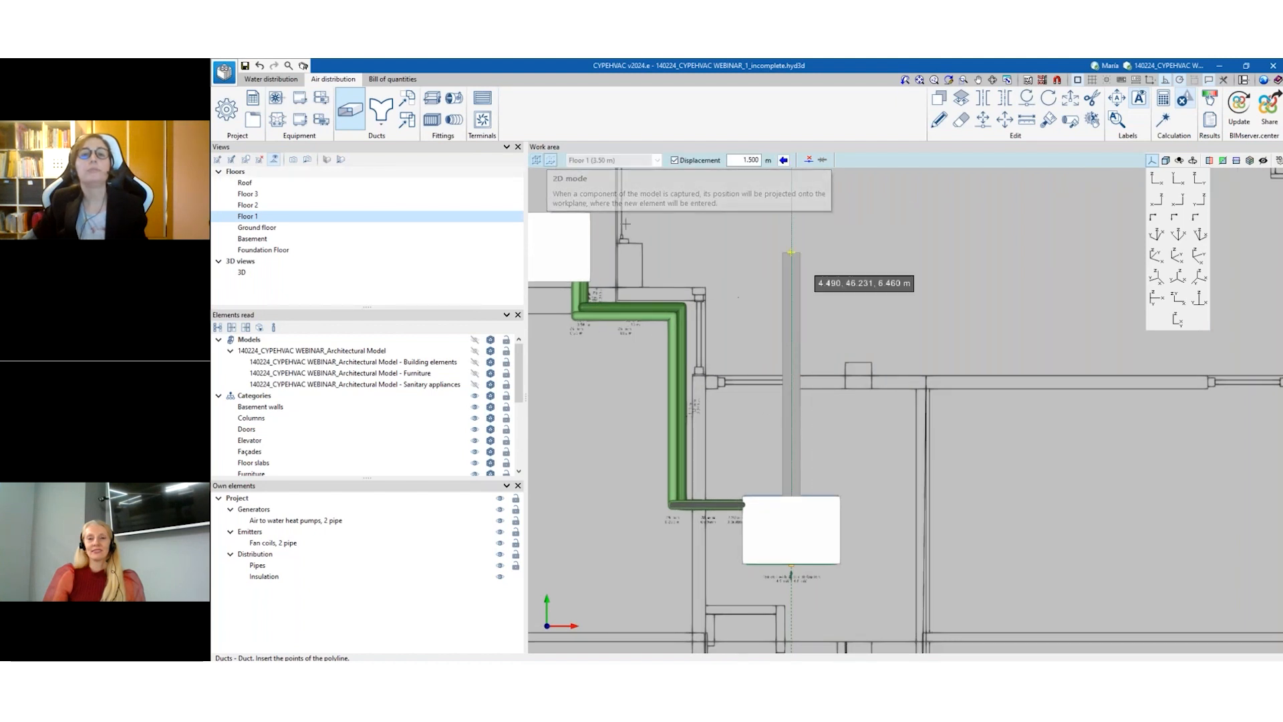
pyautogui.click(535, 161)
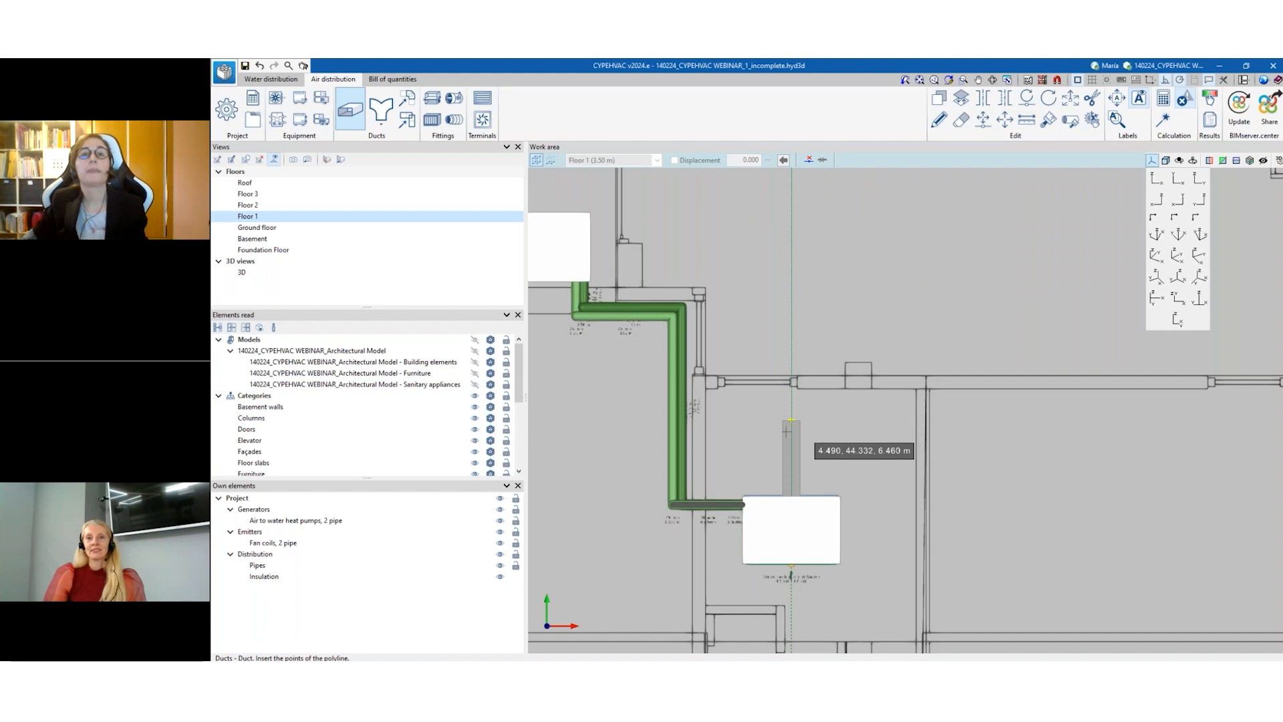
pyautogui.scroll(1, 792, 442)
pyautogui.scroll(-1, 790, 274)
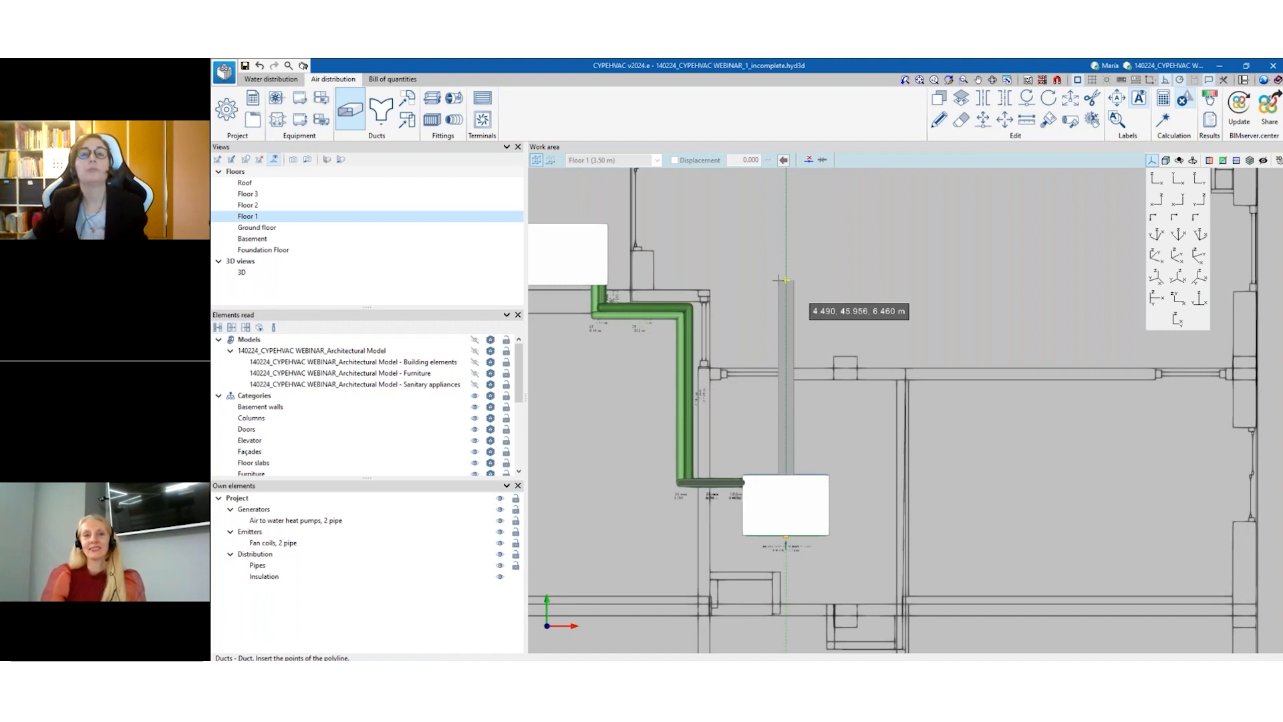
pyautogui.click(786, 280)
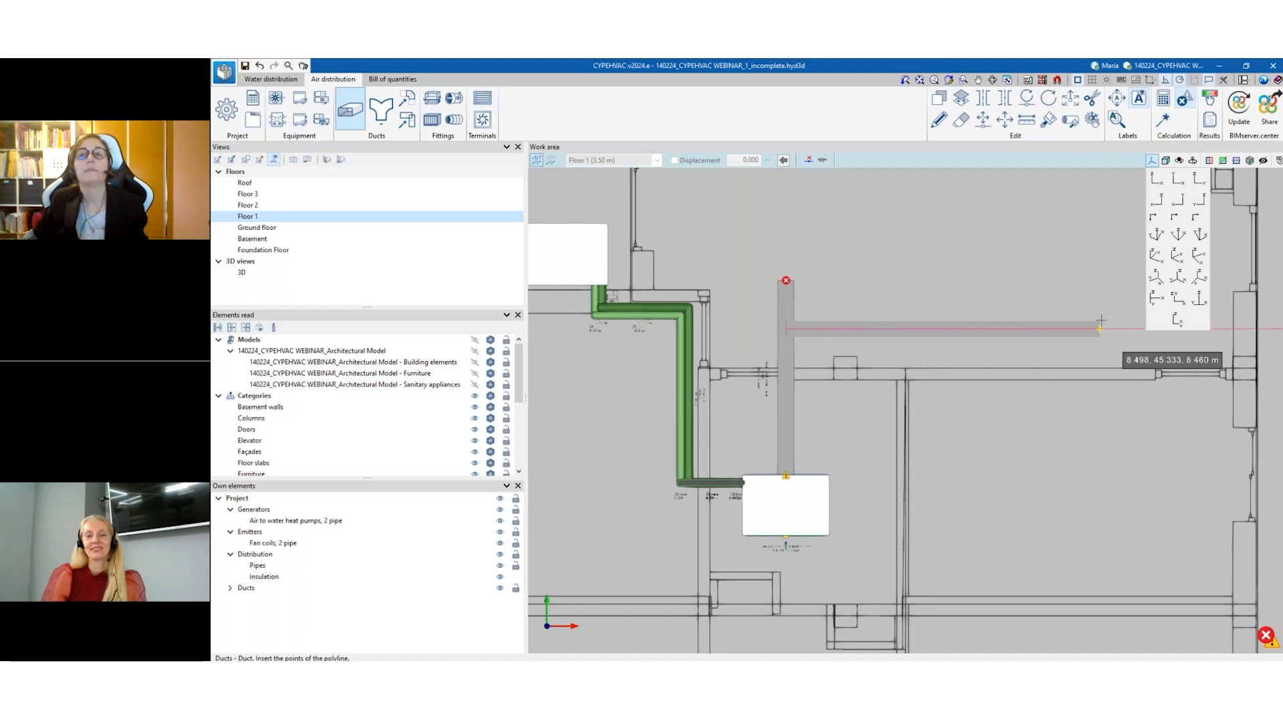
# Branch a perpendicular duct about 5.15 m long off the main run, with an end leg about 0.98 m long turned back toward the fan coil's side.
pyautogui.scroll(-2, 1050, 324)
pyautogui.scroll(-1, 1050, 325)
pyautogui.scroll(1, 1122, 323)
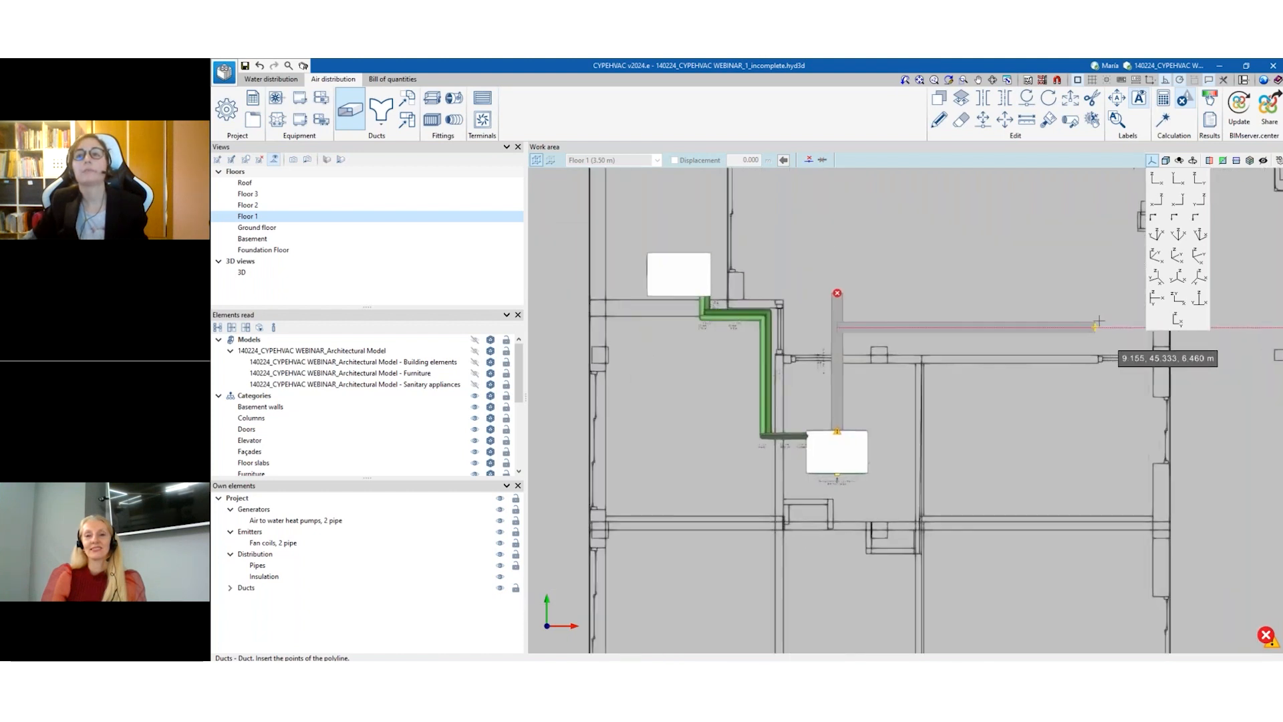
pyautogui.click(1121, 325)
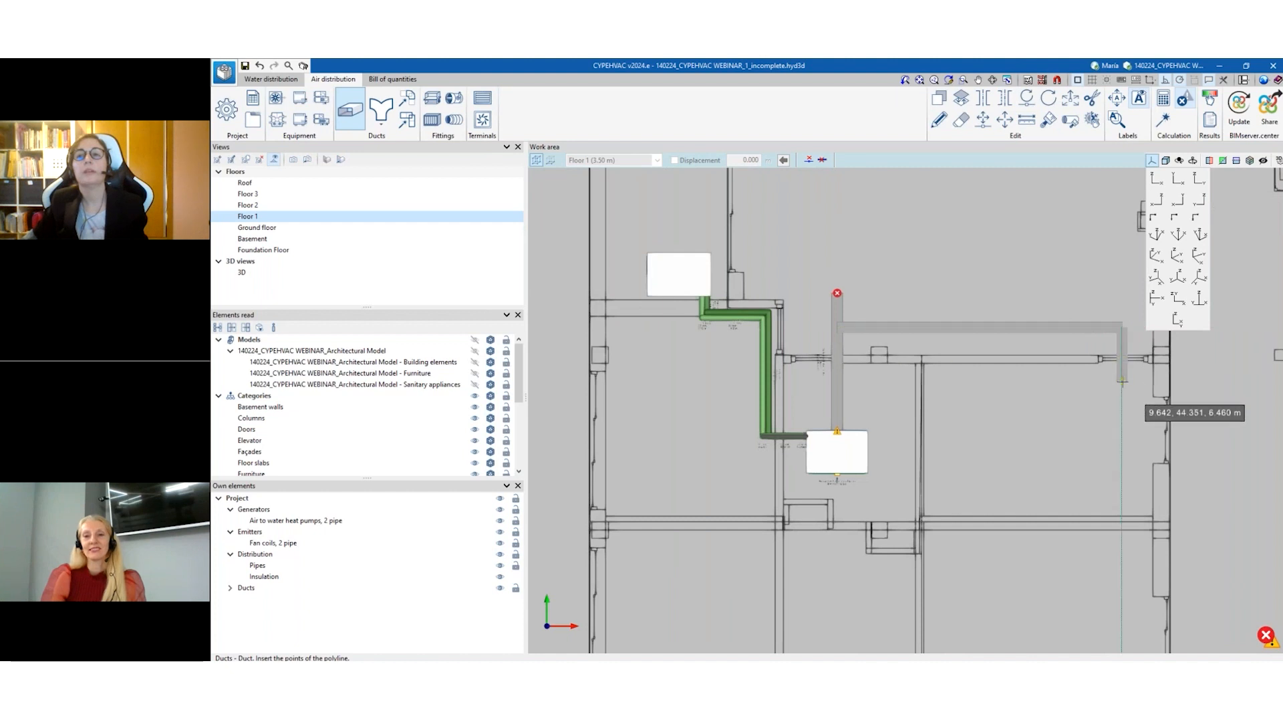
pyautogui.click(1123, 381)
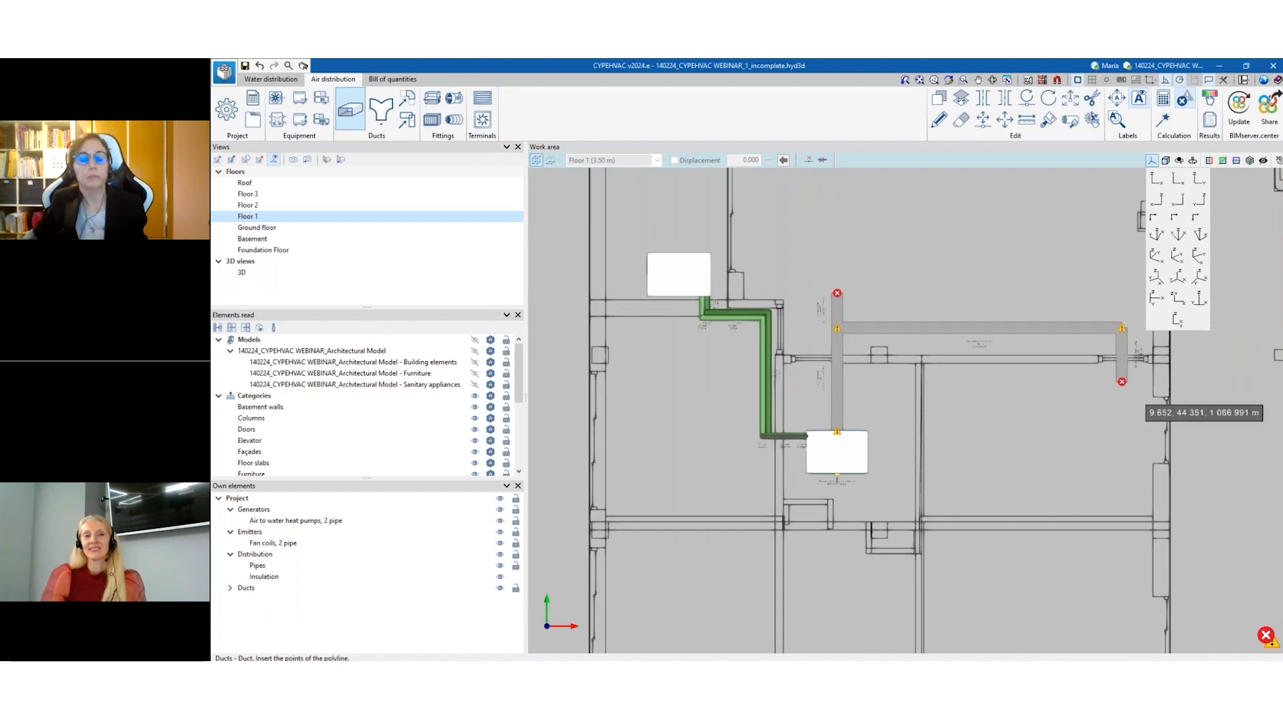
# Examine the new ducts in 3D and read the error marker on the main duct's open end.
pyautogui.moveTo(1063, 427); pyautogui.dragTo(970, 320, button='middle')
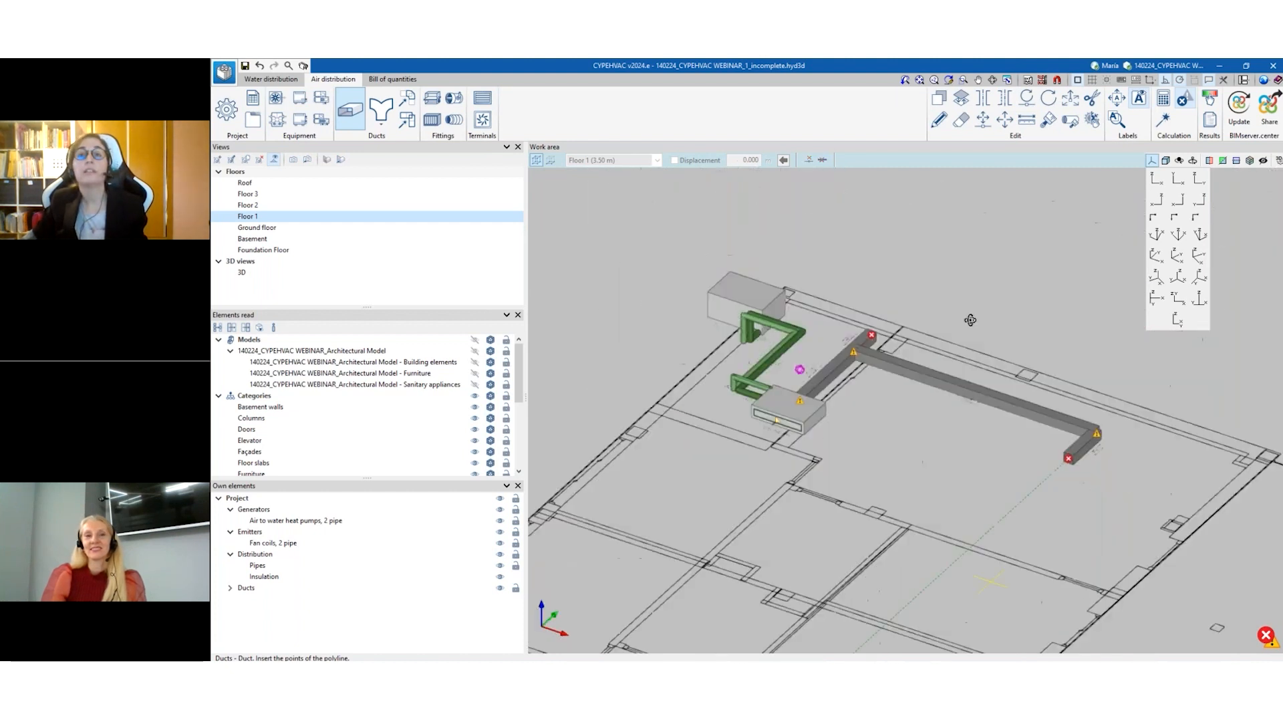
pyautogui.scroll(2, 1024, 297)
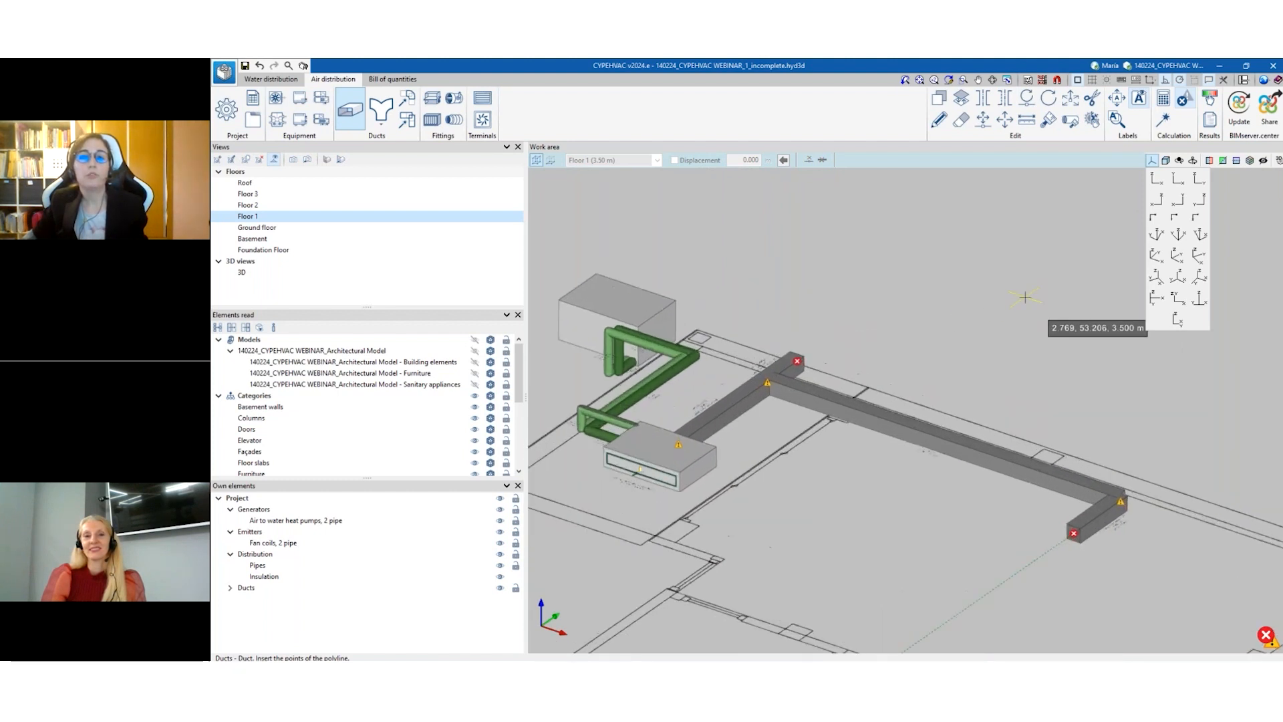
pyautogui.scroll(1, 1025, 297)
pyautogui.moveTo(781, 366)
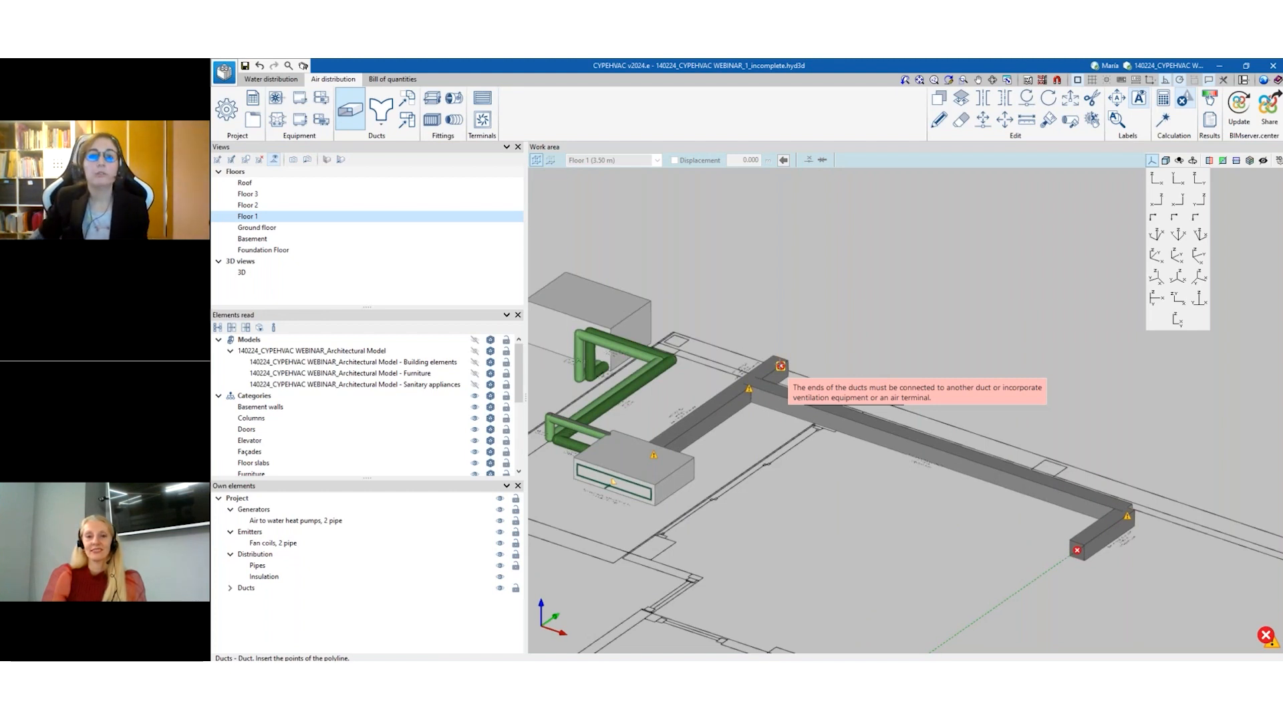
pyautogui.scroll(2, 781, 366)
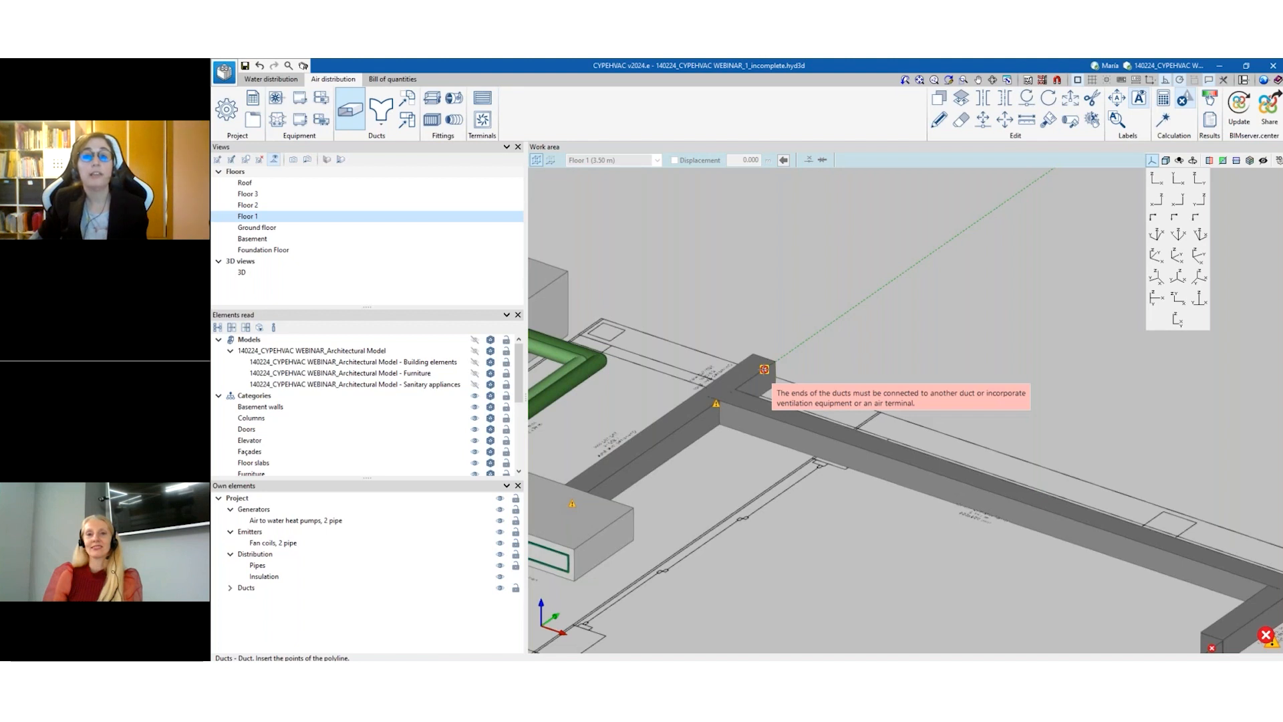
pyautogui.keyDown('shift'); pyautogui.moveTo(976, 334); pyautogui.dragTo(825, 337, button='middle'); pyautogui.keyUp('shift')
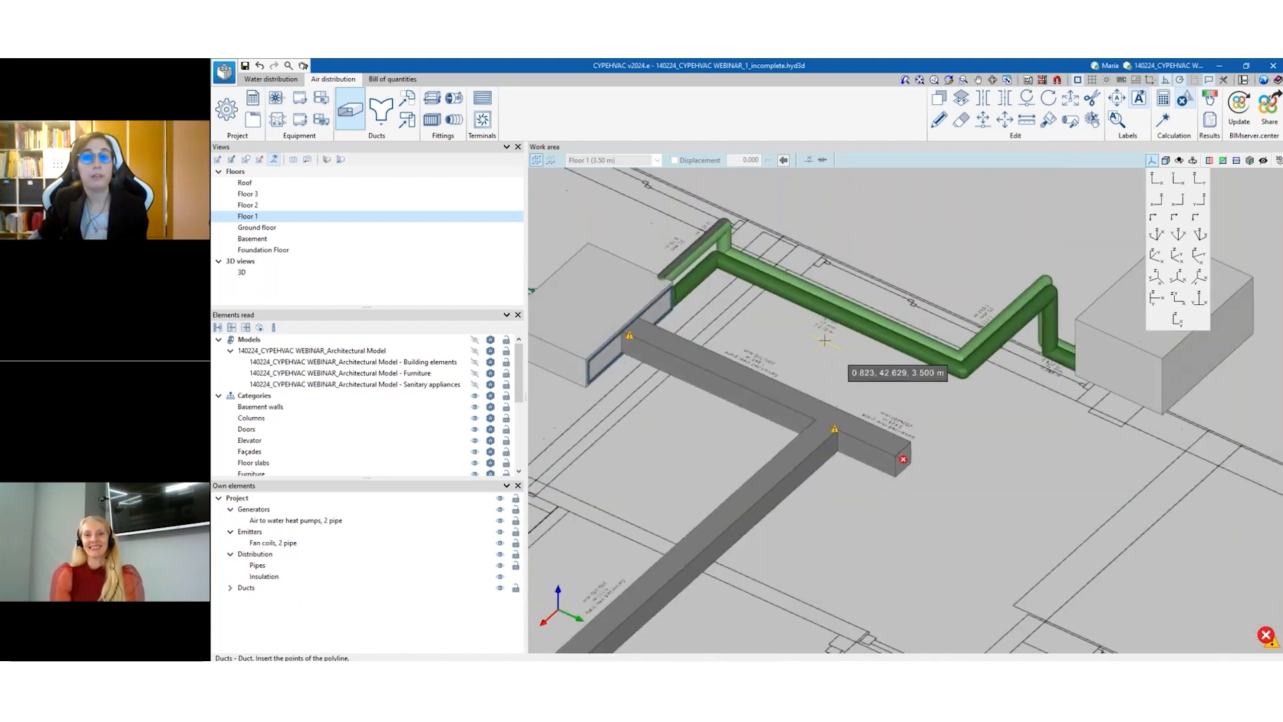
# Configure a supply grille from the Generic series, model SG-125x125mm, with a flow of 40 l/s.
pyautogui.click(482, 98)
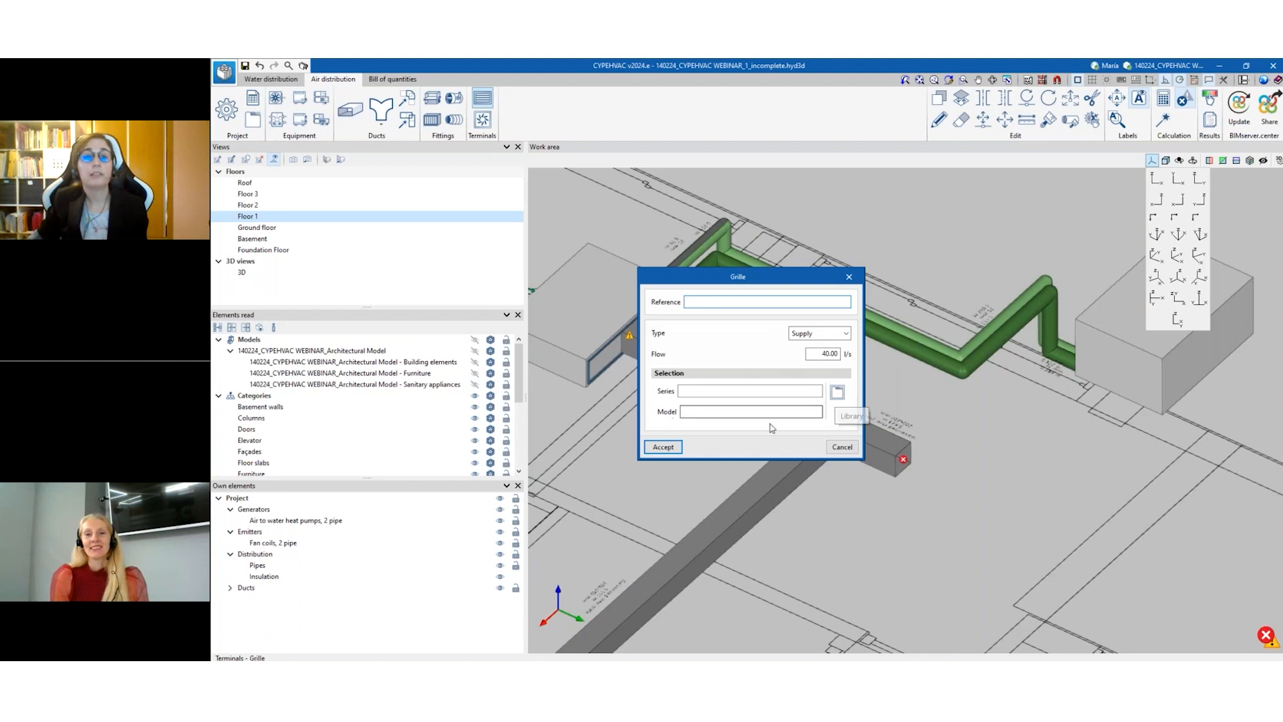
pyautogui.click(837, 392)
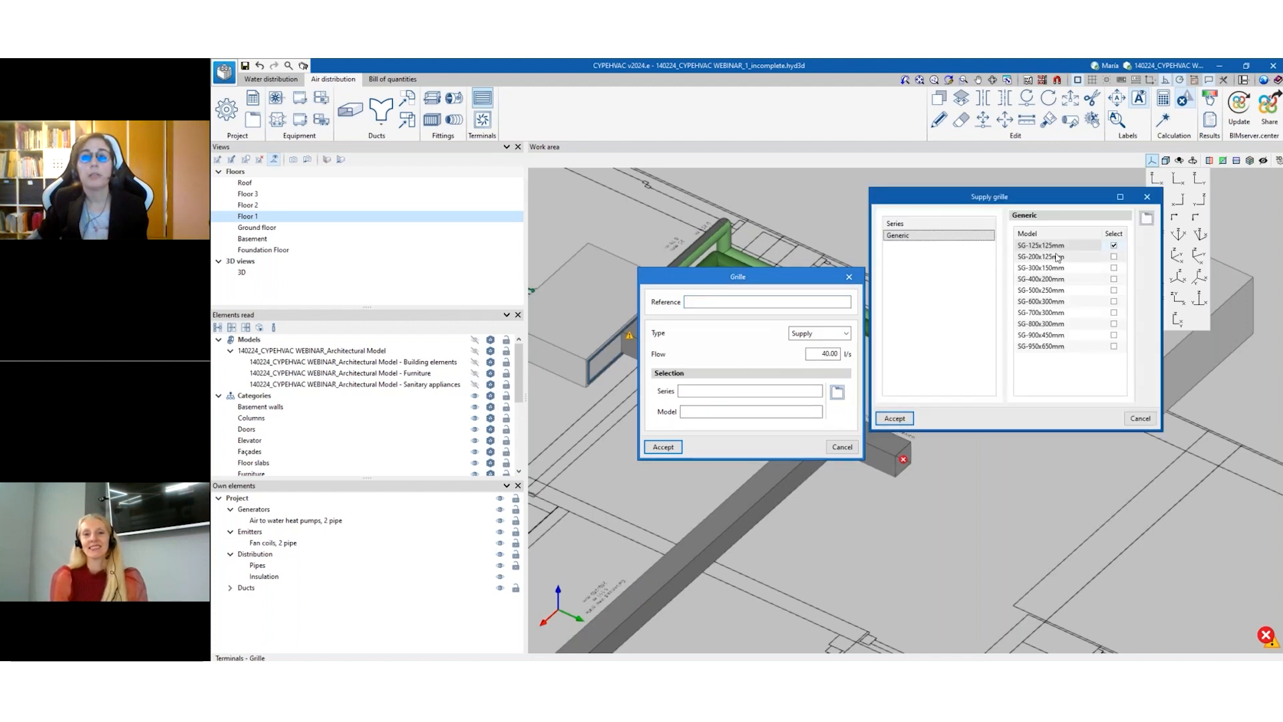
pyautogui.click(1114, 258)
pyautogui.click(1093, 245)
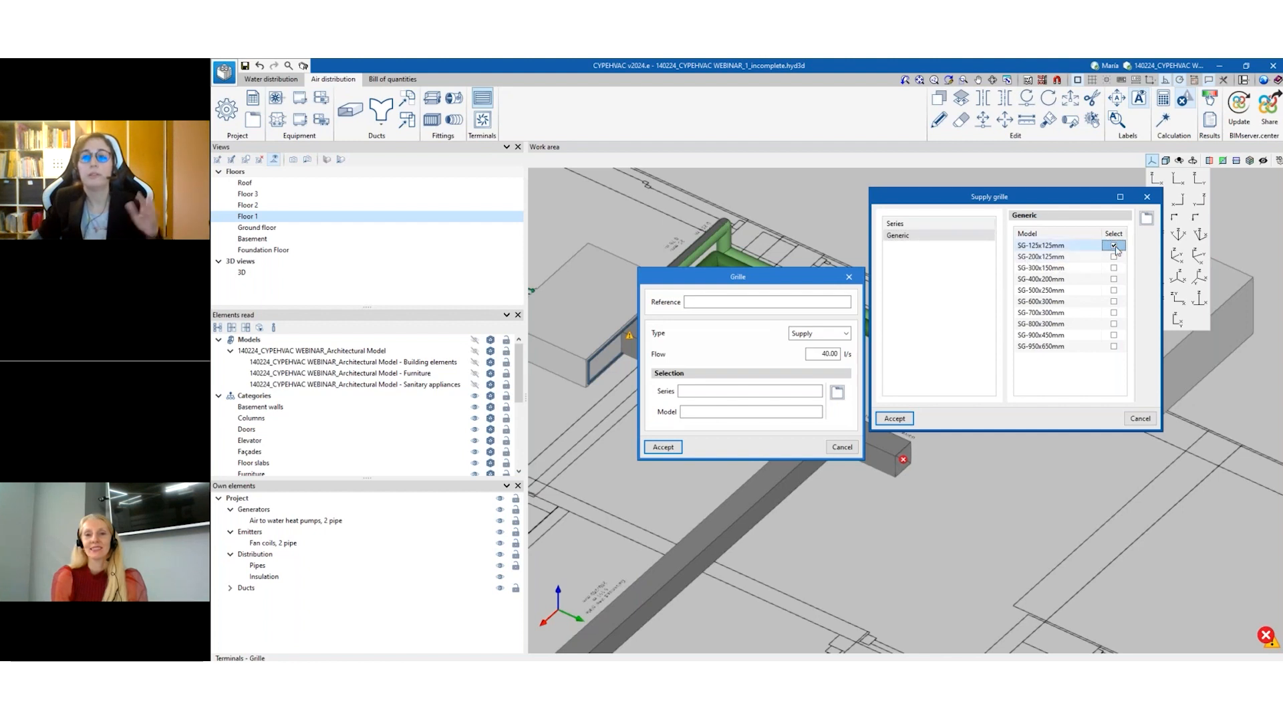
pyautogui.click(901, 420)
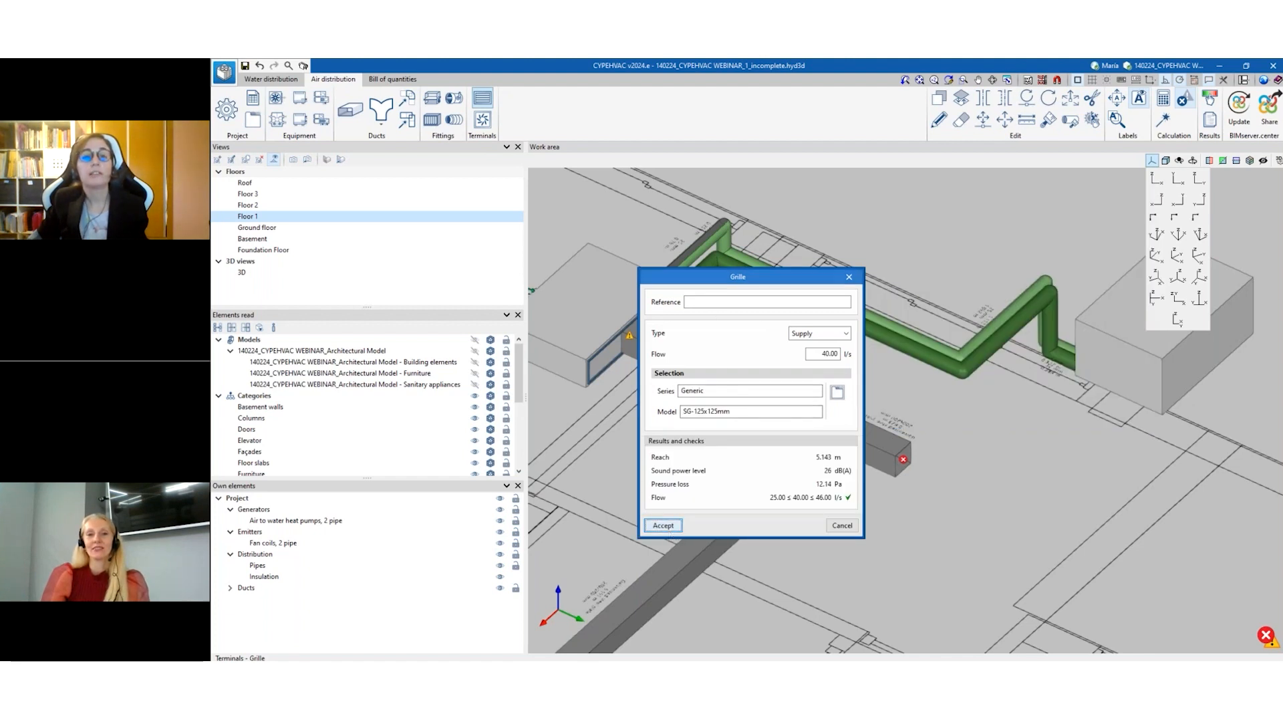
pyautogui.click(663, 525)
# Place supply grilles on the open ends of the main duct and the branch duct.
pyautogui.scroll(5, 869, 454)
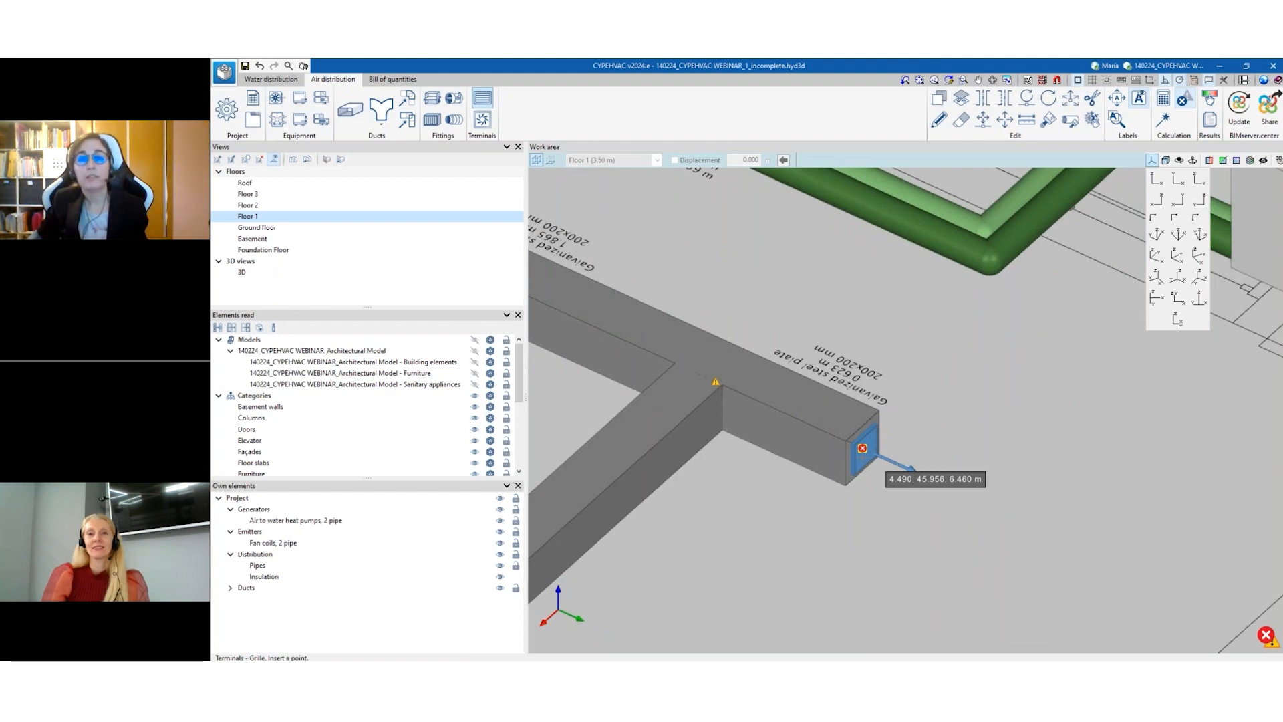
pyautogui.scroll(-5, 945, 367)
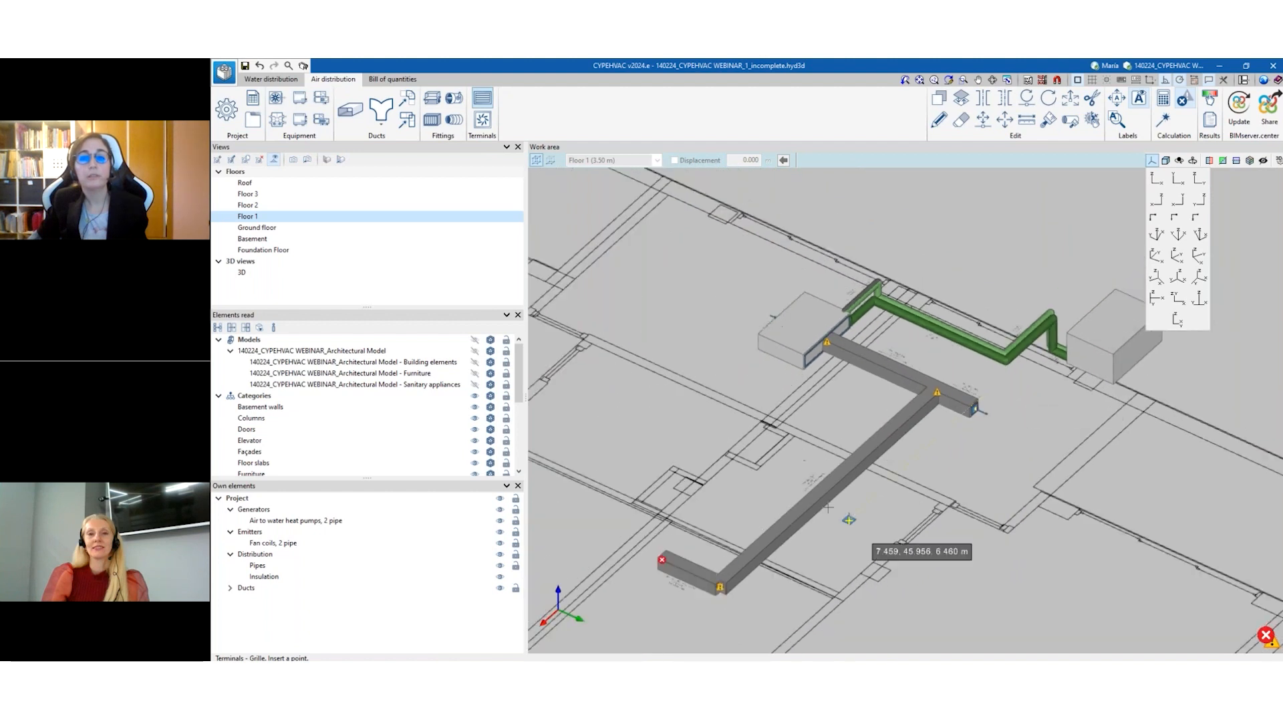
pyautogui.keyDown('shift'); pyautogui.moveTo(704, 448); pyautogui.dragTo(833, 415, button='middle'); pyautogui.keyUp('shift')
pyautogui.scroll(-3, 755, 449)
pyautogui.scroll(3, 910, 479)
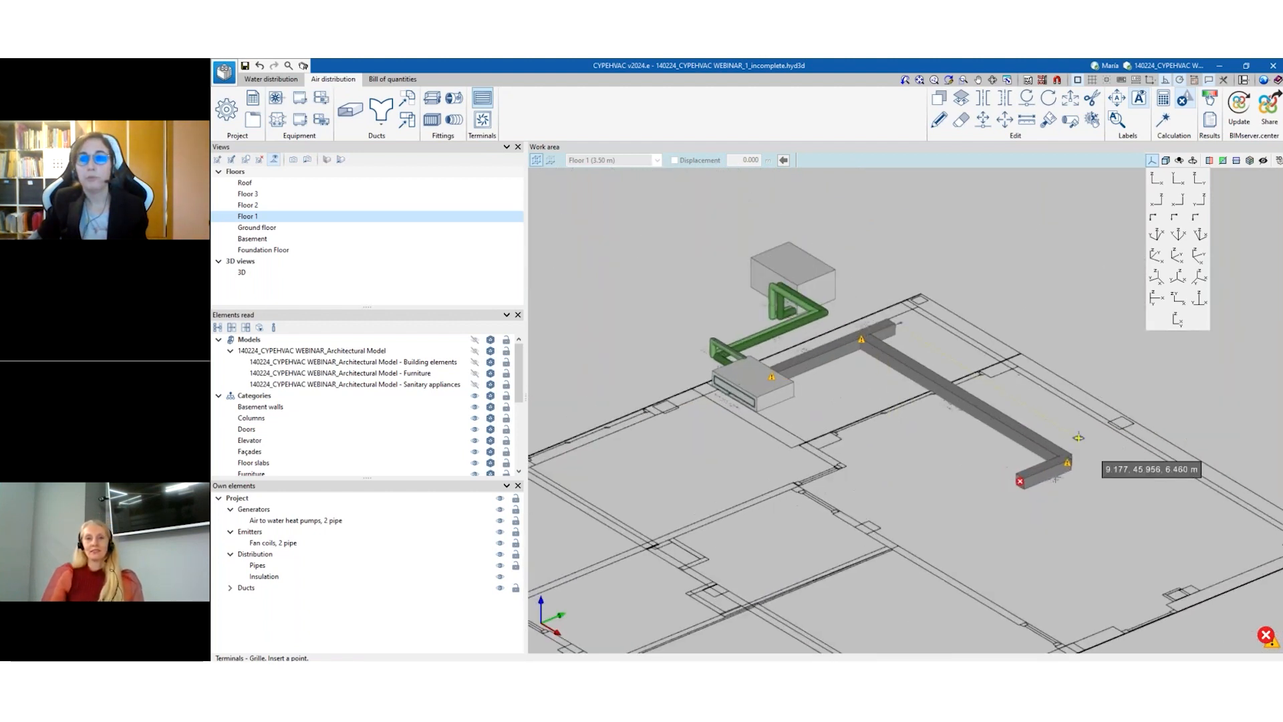
pyautogui.scroll(4, 1078, 437)
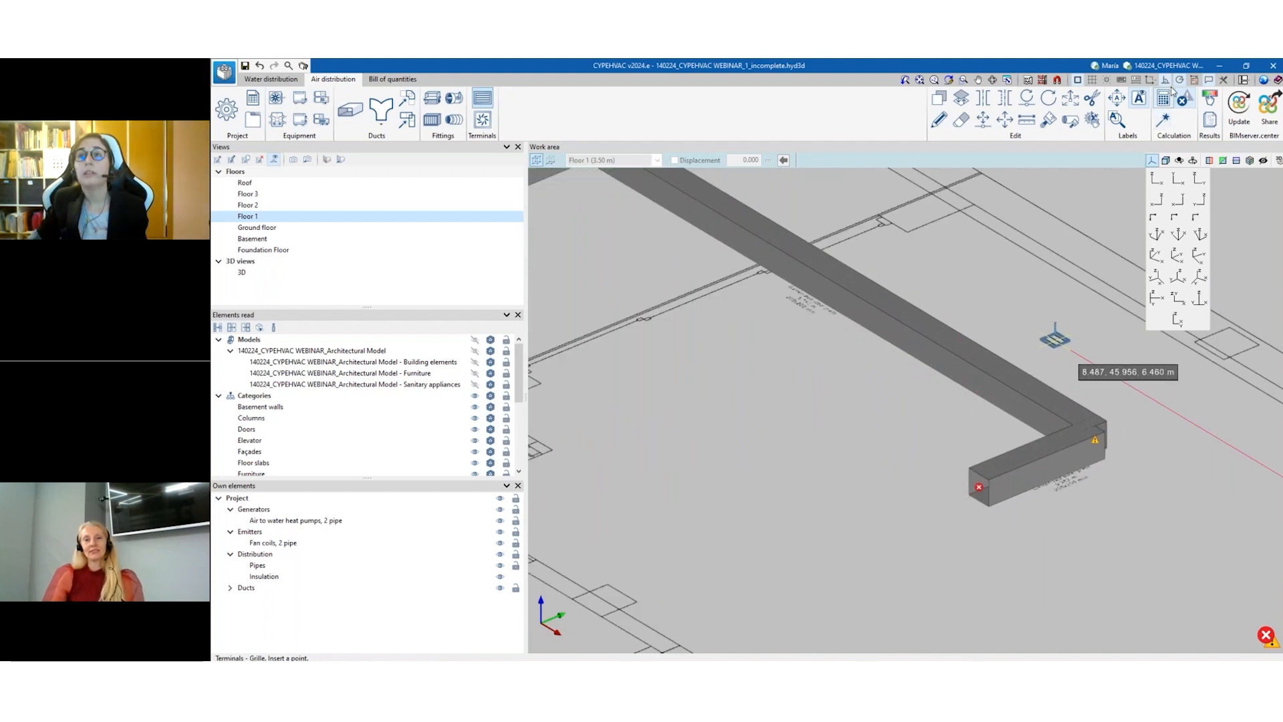
pyautogui.scroll(1, 1043, 476)
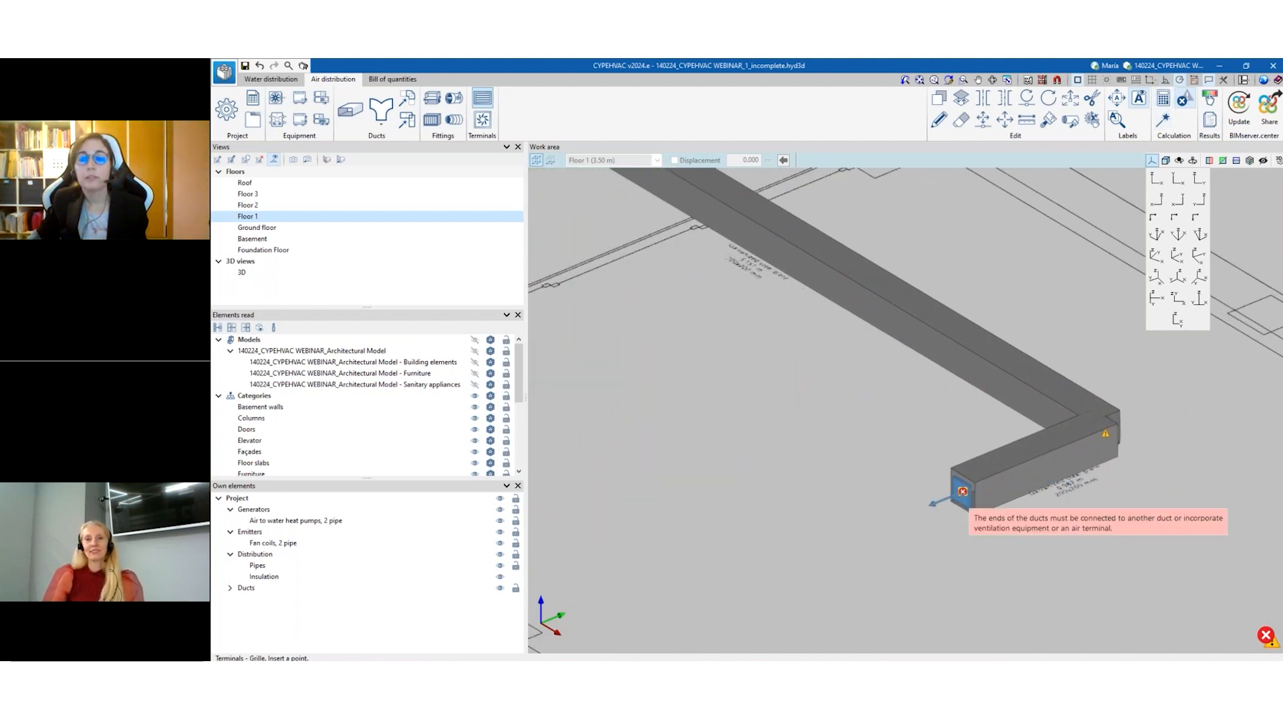
pyautogui.click(963, 492)
pyautogui.scroll(-4, 956, 516)
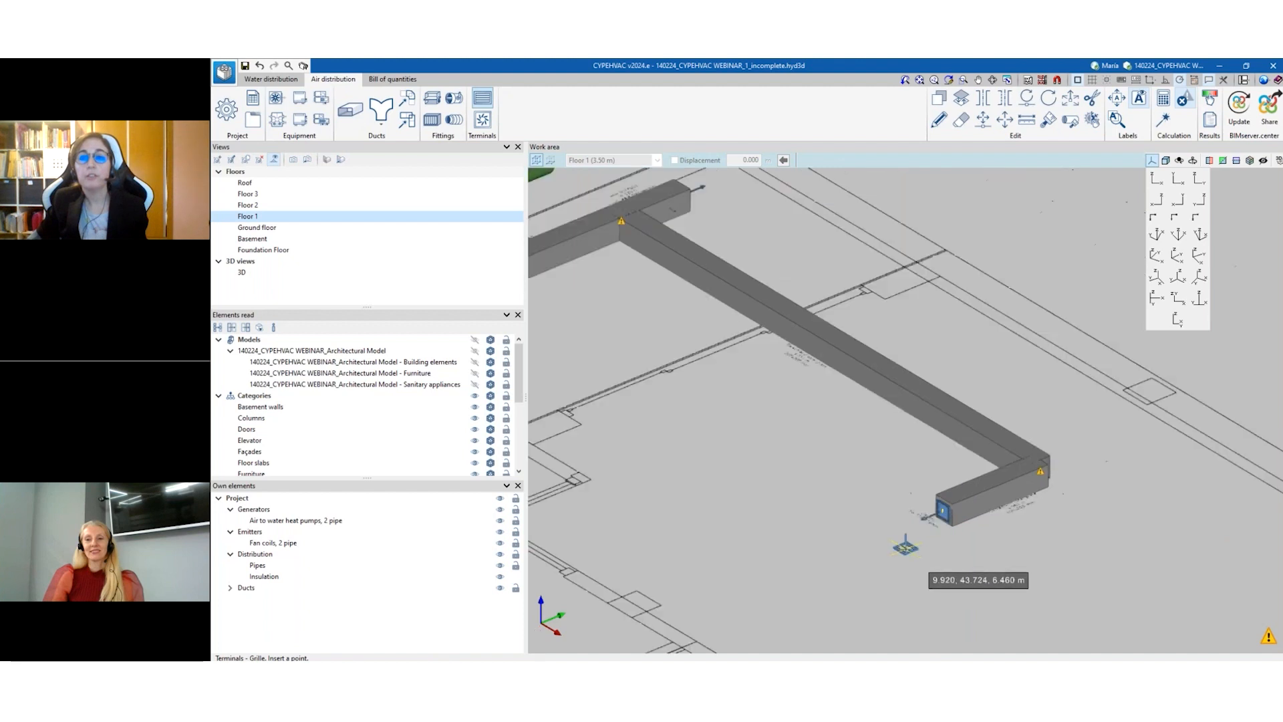
# End grille placement and examine the duct run in 3D, reading the error marker at the branch duct's corner.
pyautogui.scroll(2, 856, 395)
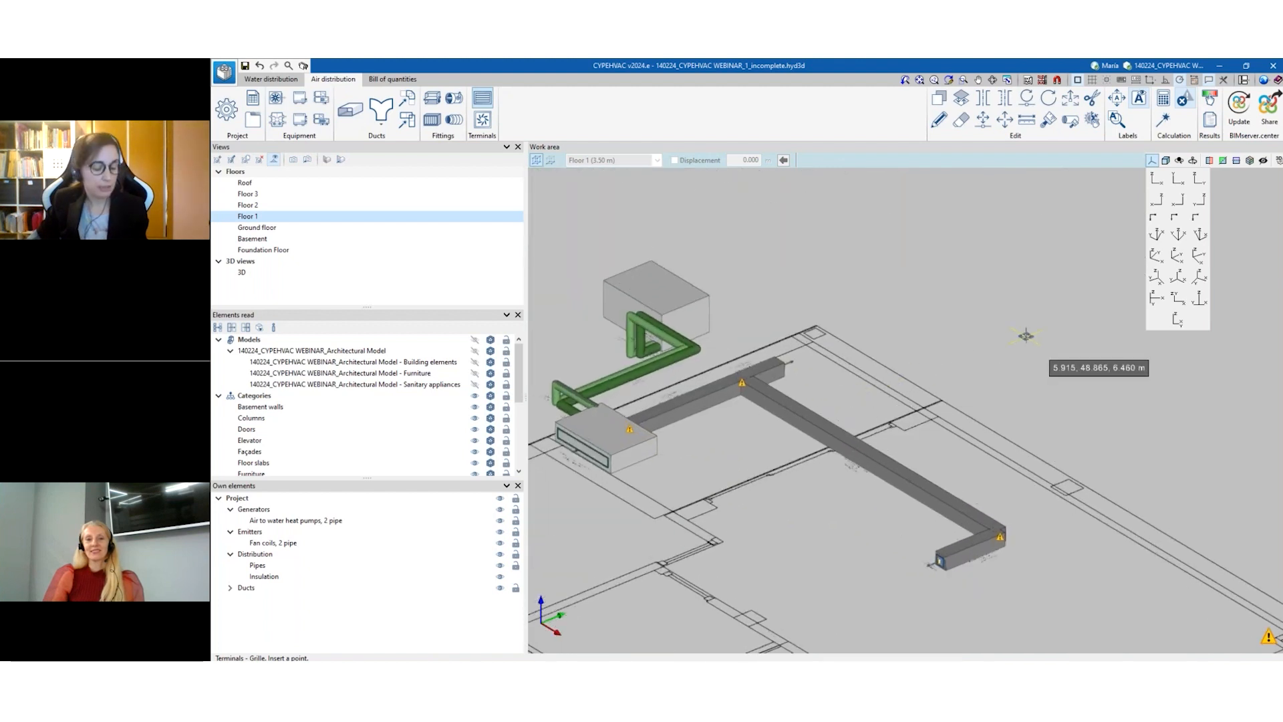
pyautogui.keyDown('shift'); pyautogui.moveTo(1027, 334); pyautogui.dragTo(829, 332, button='middle'); pyautogui.keyUp('shift')
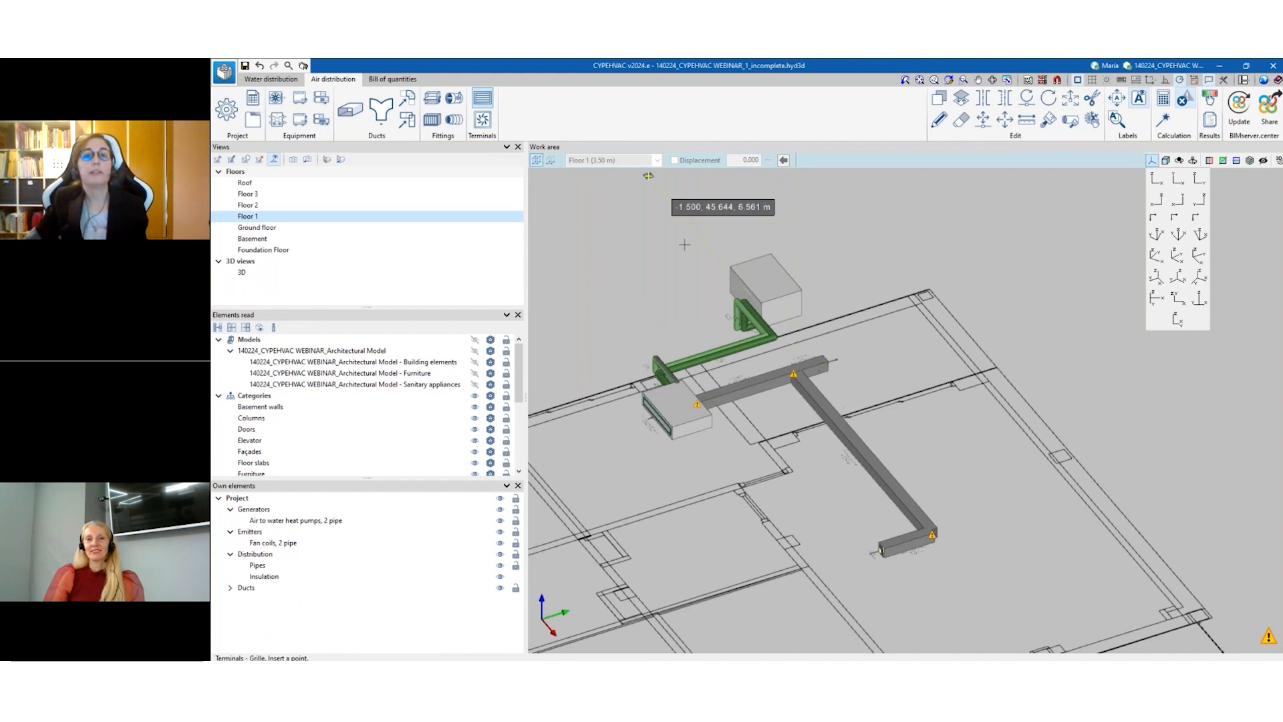
pyautogui.scroll(2, 708, 355)
pyautogui.scroll(3, 668, 371)
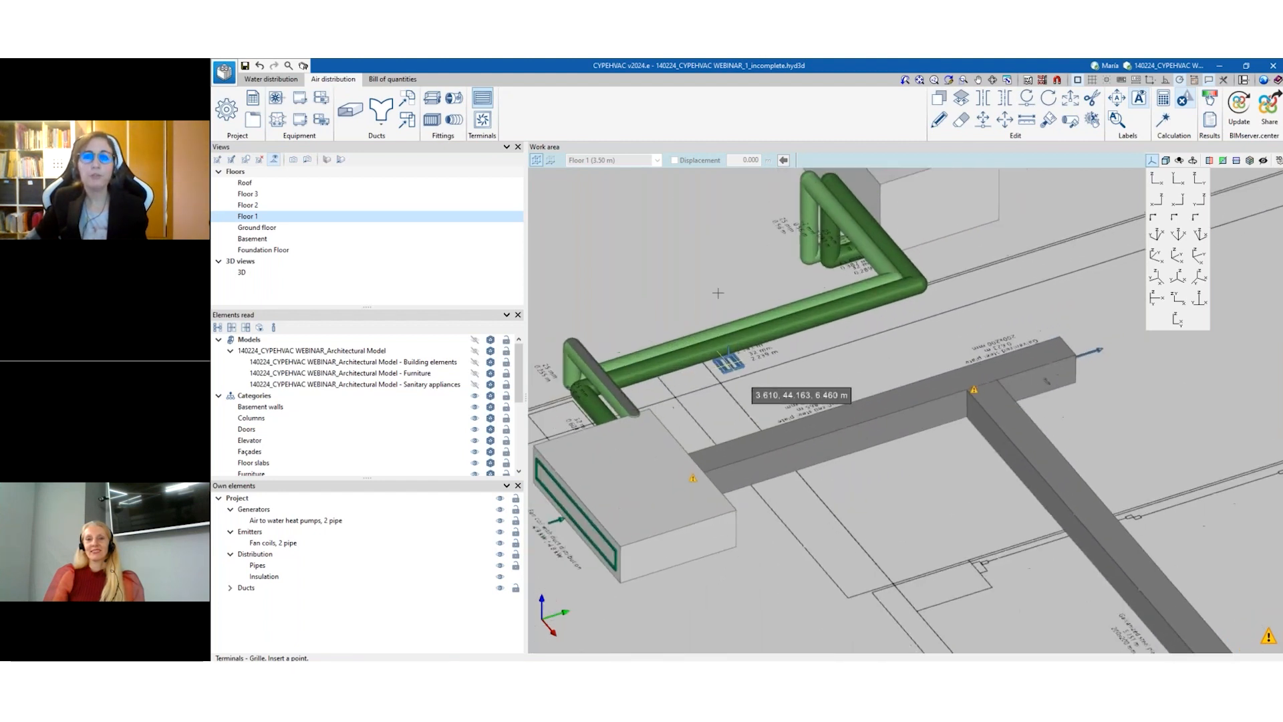
pyautogui.click(969, 245)
pyautogui.click(851, 487)
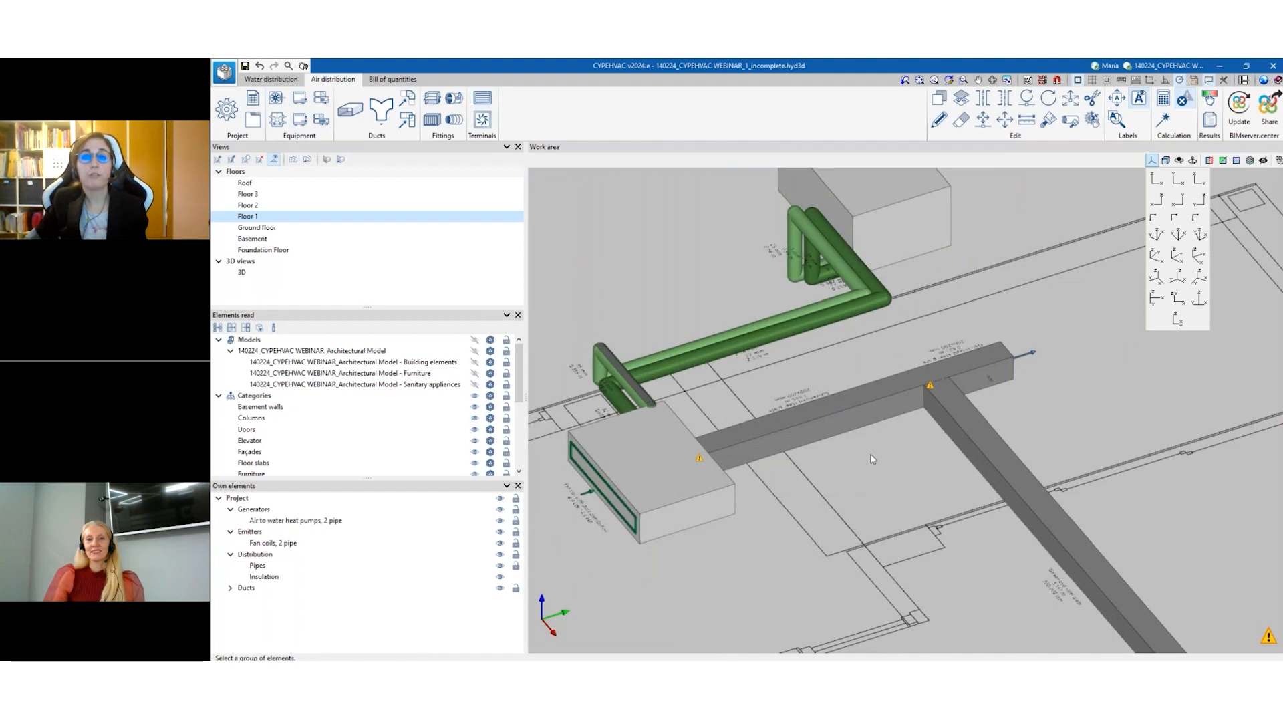
pyautogui.scroll(3, 876, 471)
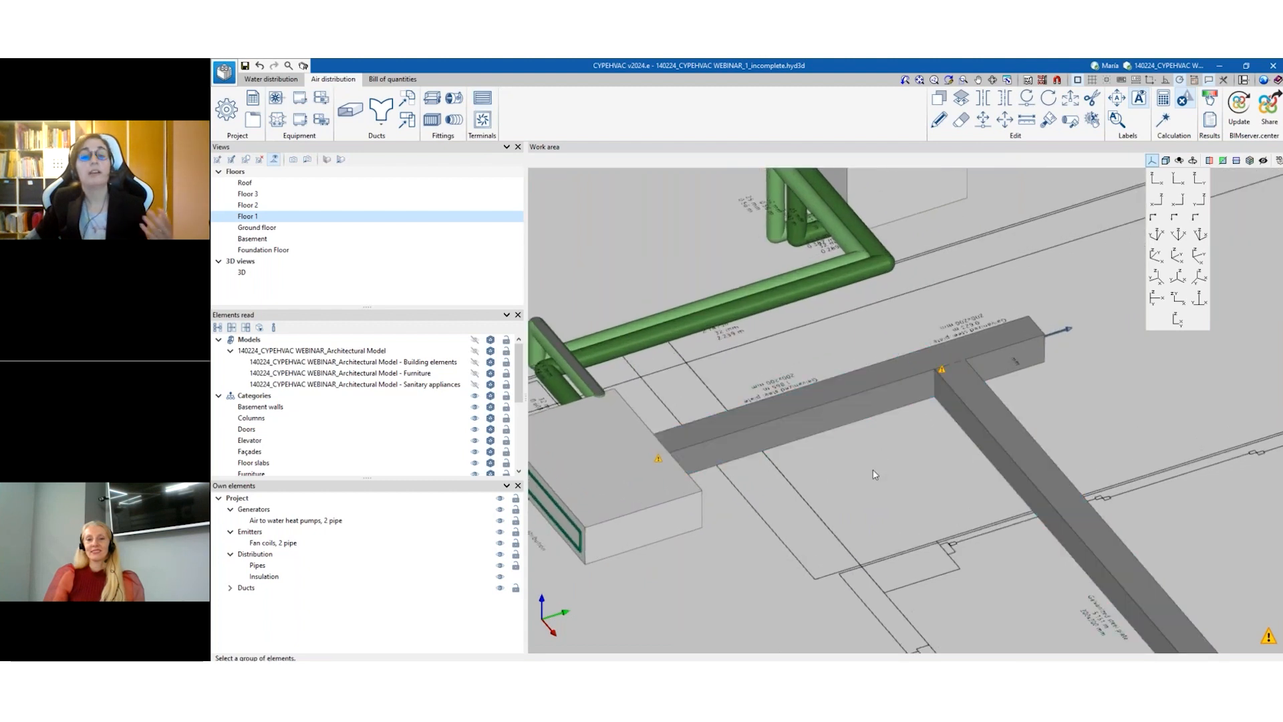
pyautogui.scroll(-5, 874, 475)
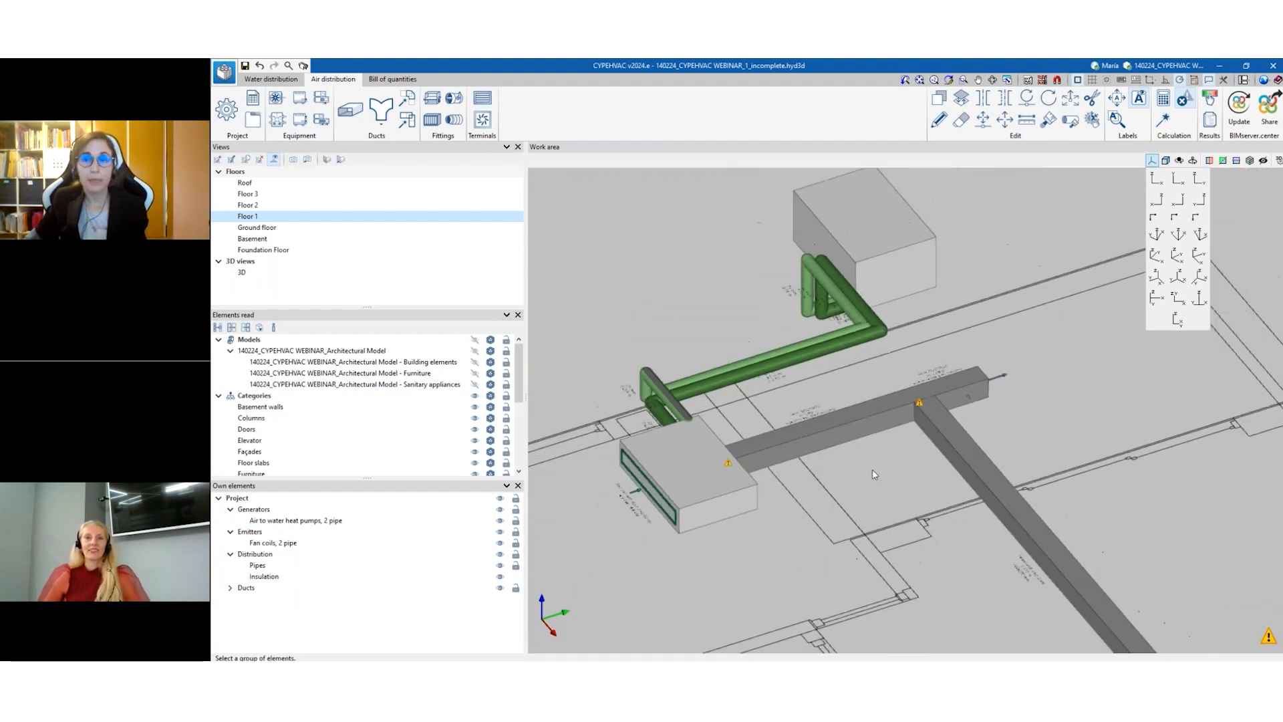
pyautogui.moveTo(963, 348)
pyautogui.scroll(-5, 954, 355)
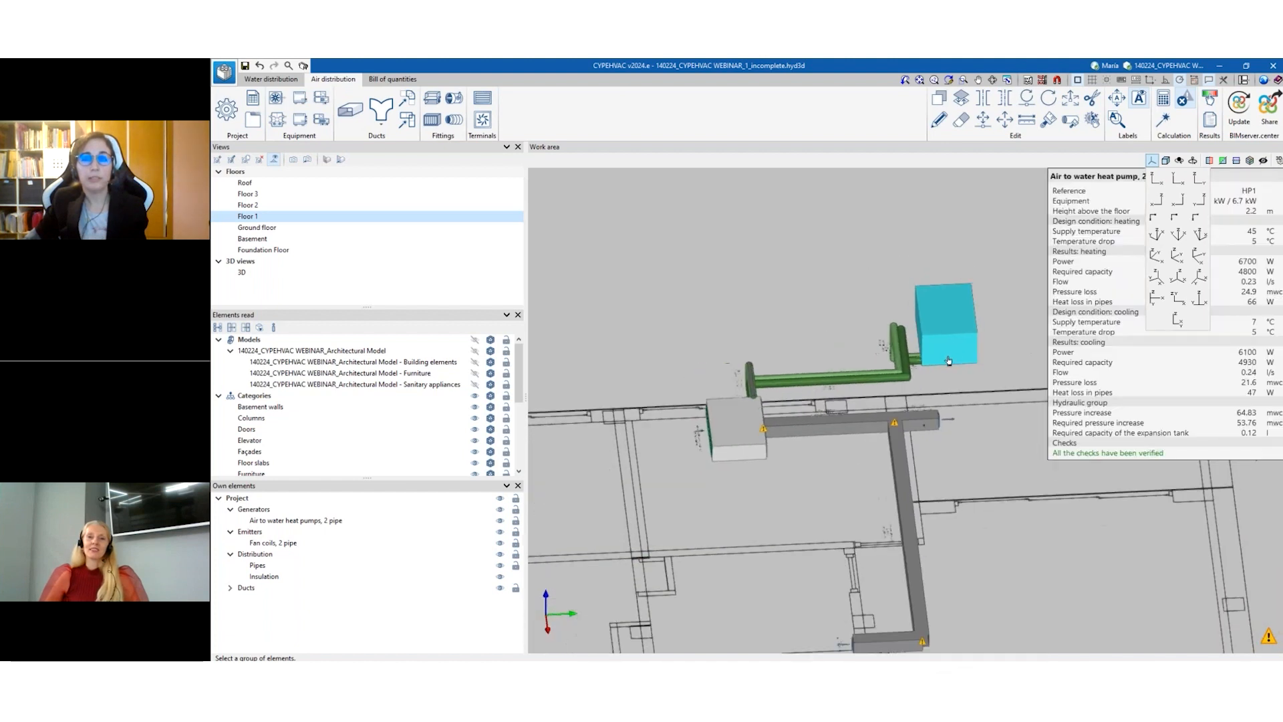
pyautogui.scroll(3, 977, 507)
pyautogui.moveTo(913, 566)
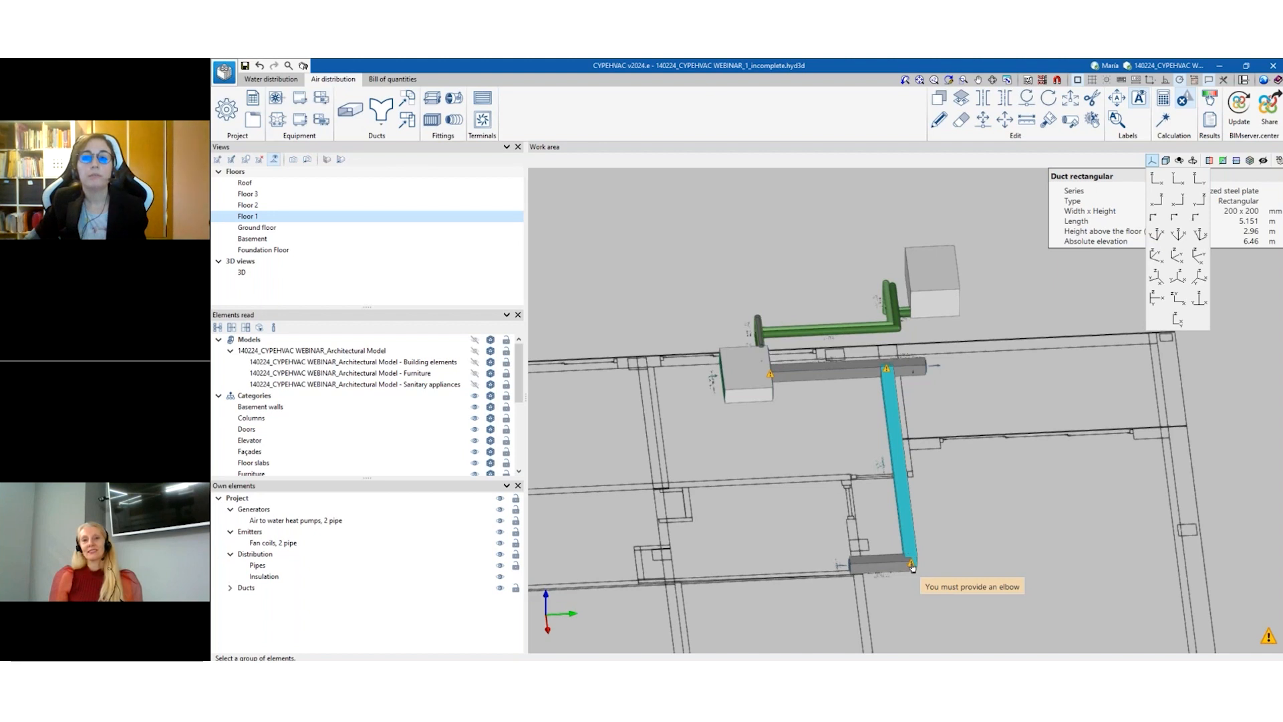
pyautogui.scroll(2, 913, 567)
# Open the duct fittings set and read the error markers at the branch connection and the fan coil outlet.
pyautogui.click(381, 110)
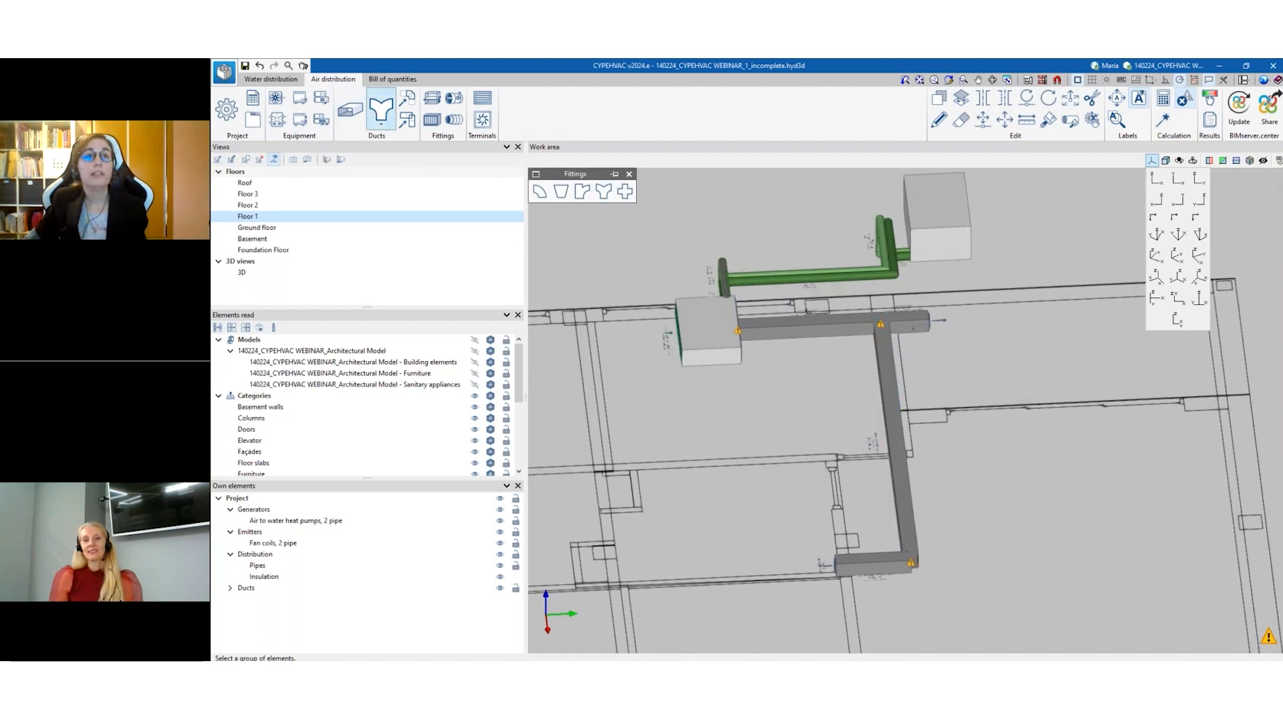
pyautogui.click(542, 193)
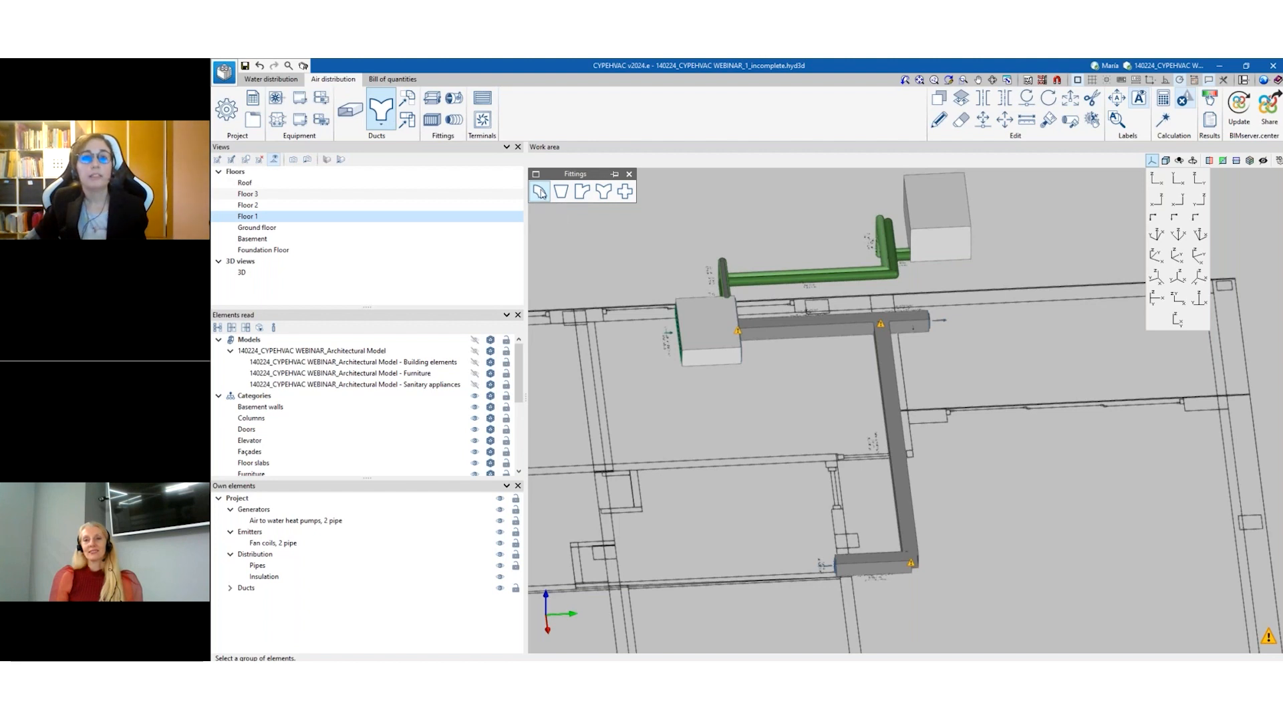
pyautogui.scroll(-2, 958, 428)
pyautogui.scroll(3, 941, 359)
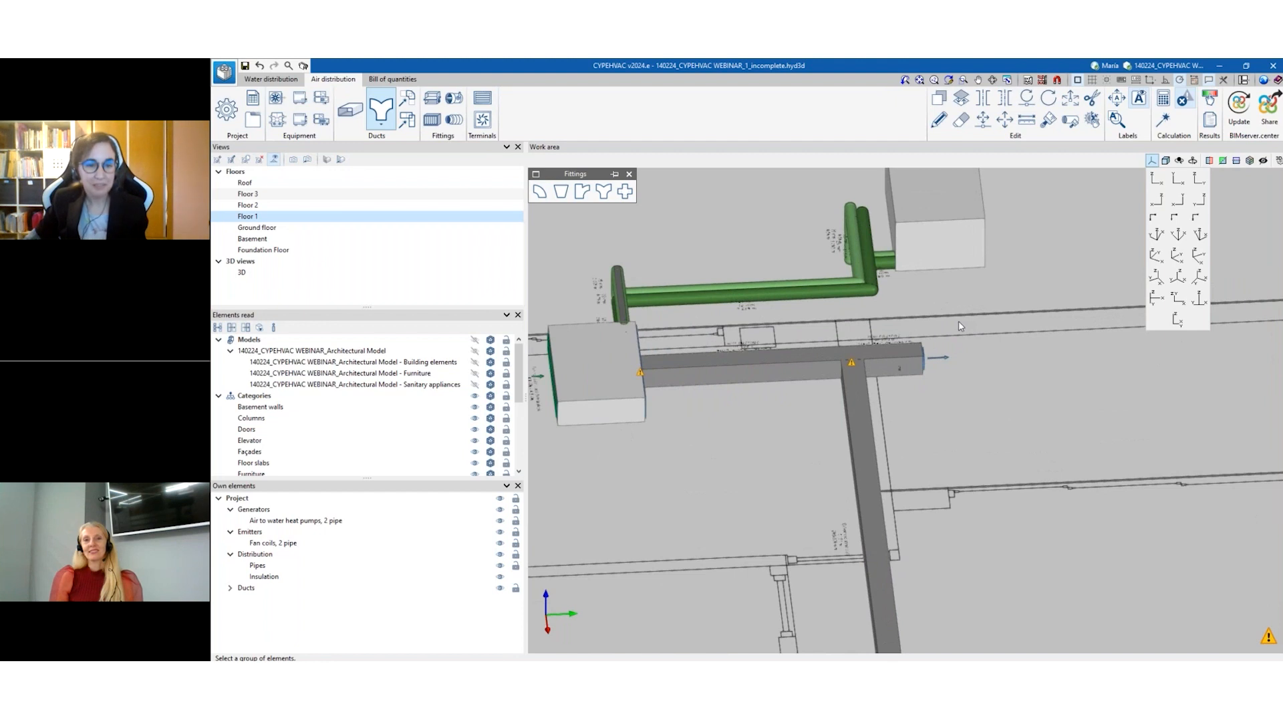
pyautogui.scroll(2, 845, 359)
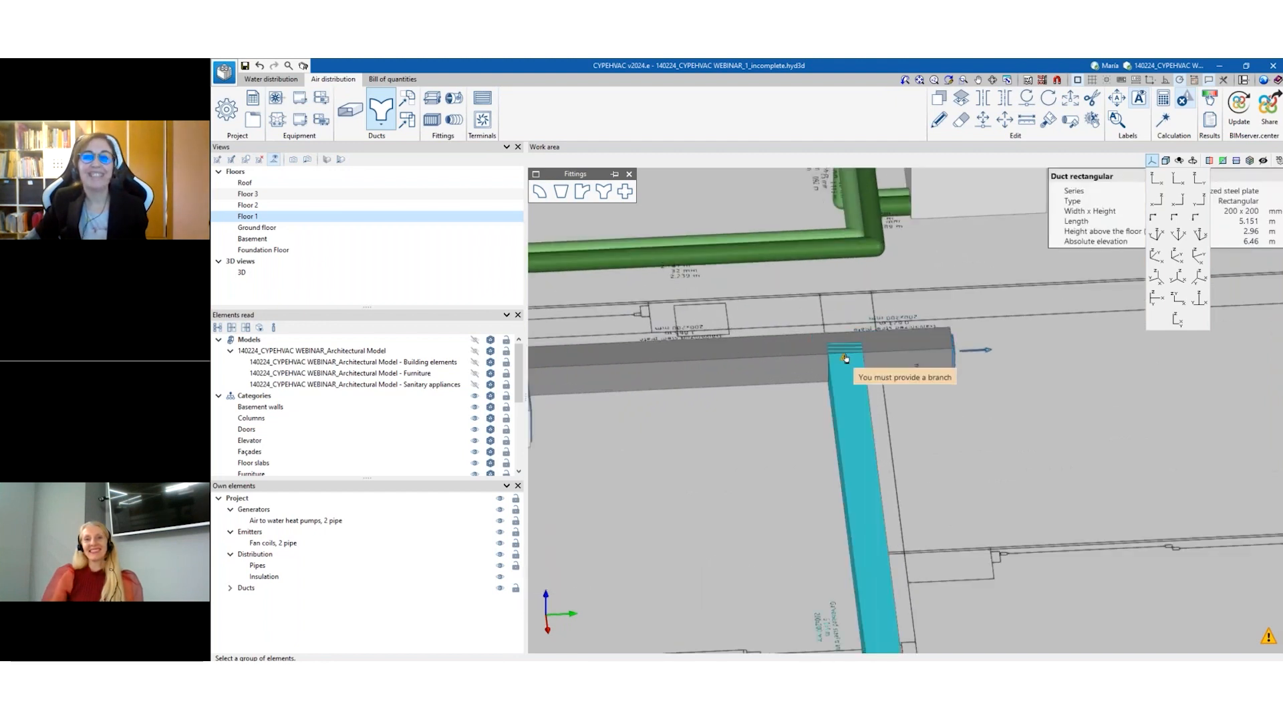
pyautogui.scroll(2, 845, 359)
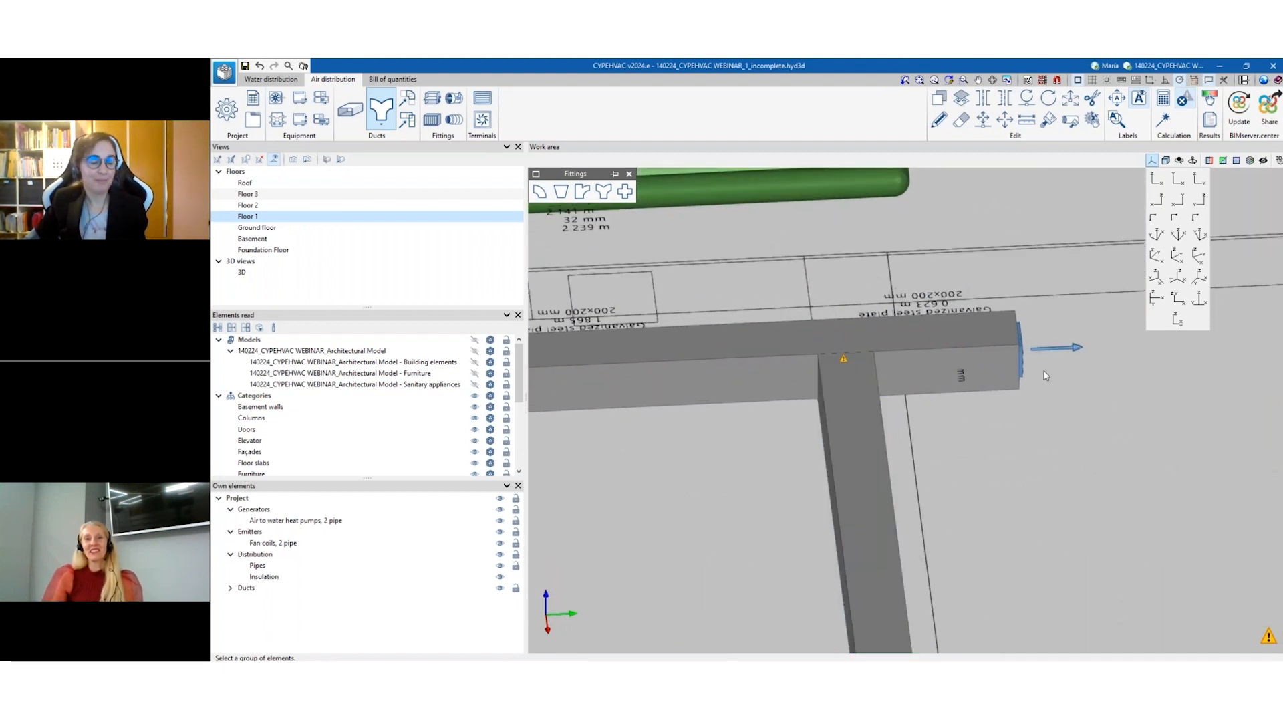
pyautogui.moveTo(1046, 375); pyautogui.dragTo(1013, 382, button='middle')
pyautogui.scroll(-2, 1077, 395)
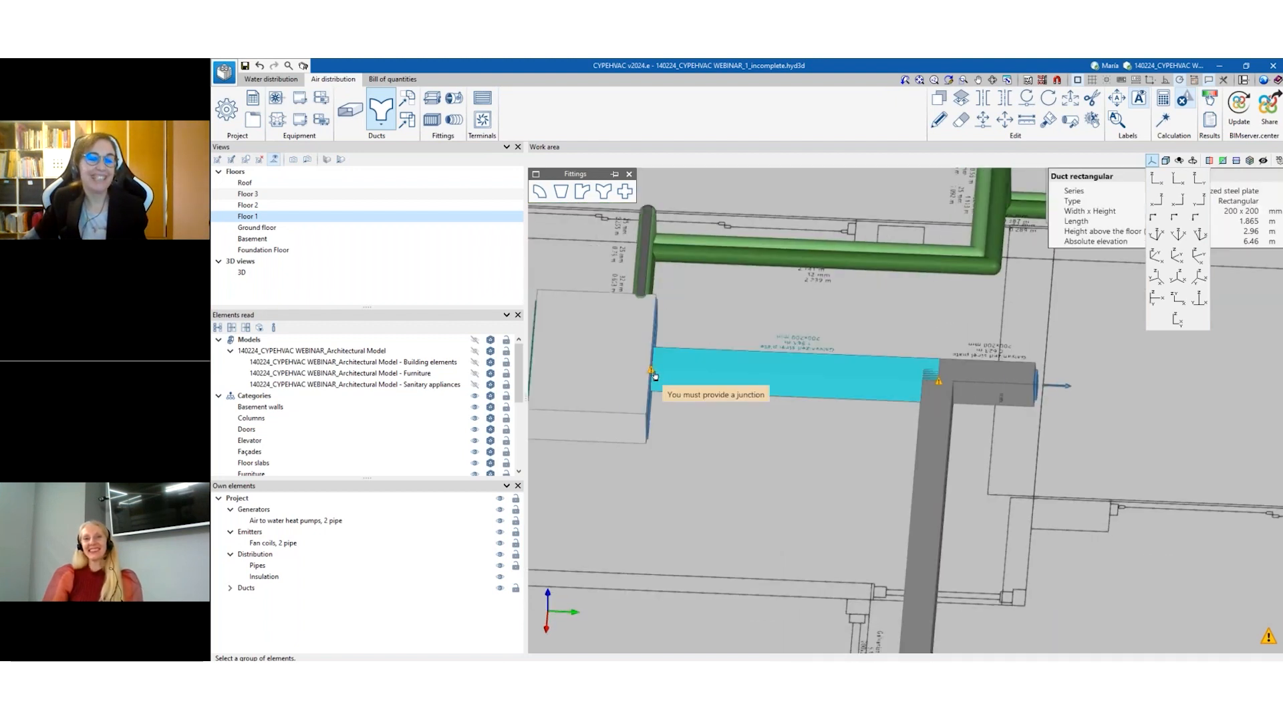
pyautogui.scroll(-2, 808, 498)
pyautogui.scroll(5, 762, 495)
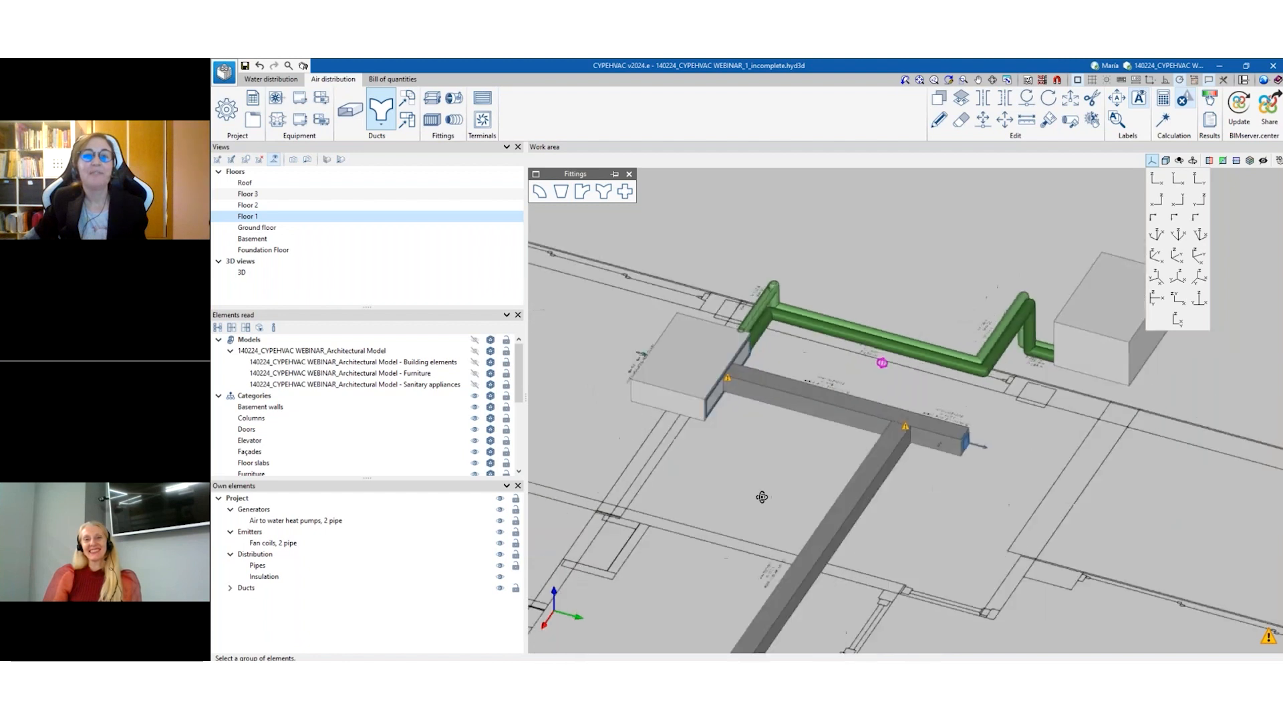
pyautogui.scroll(2, 735, 400)
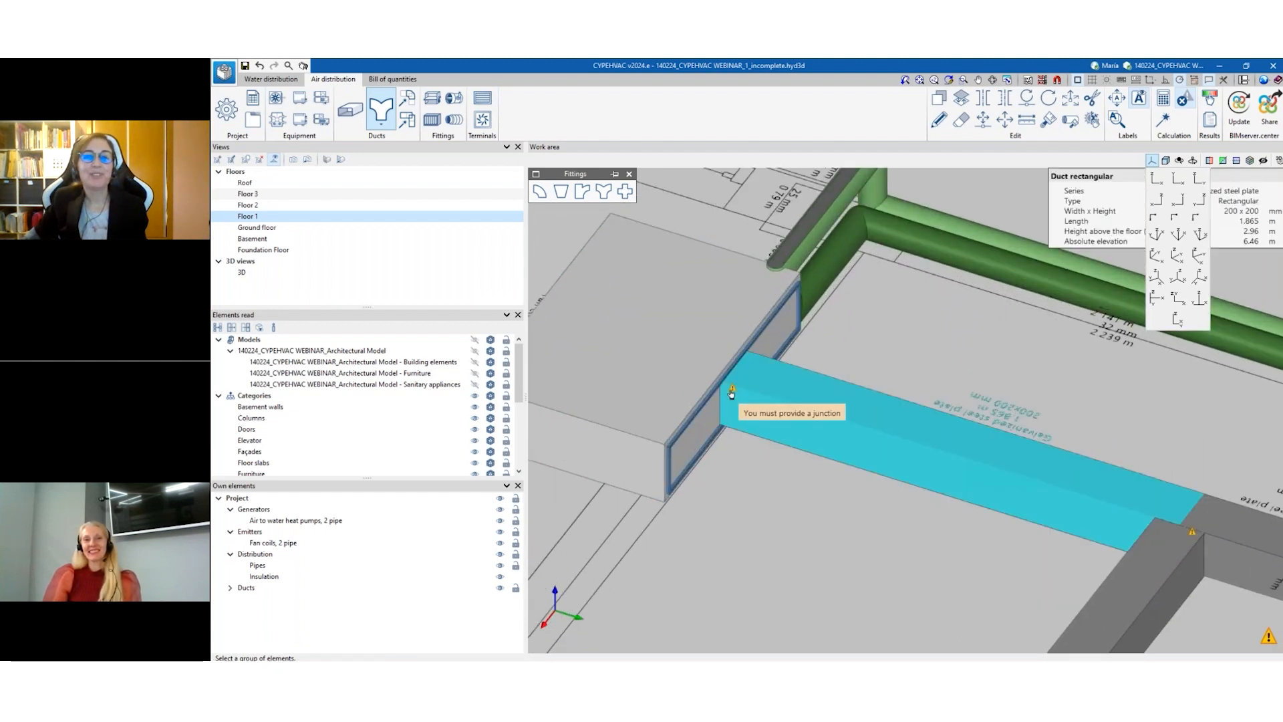
pyautogui.scroll(-3, 731, 394)
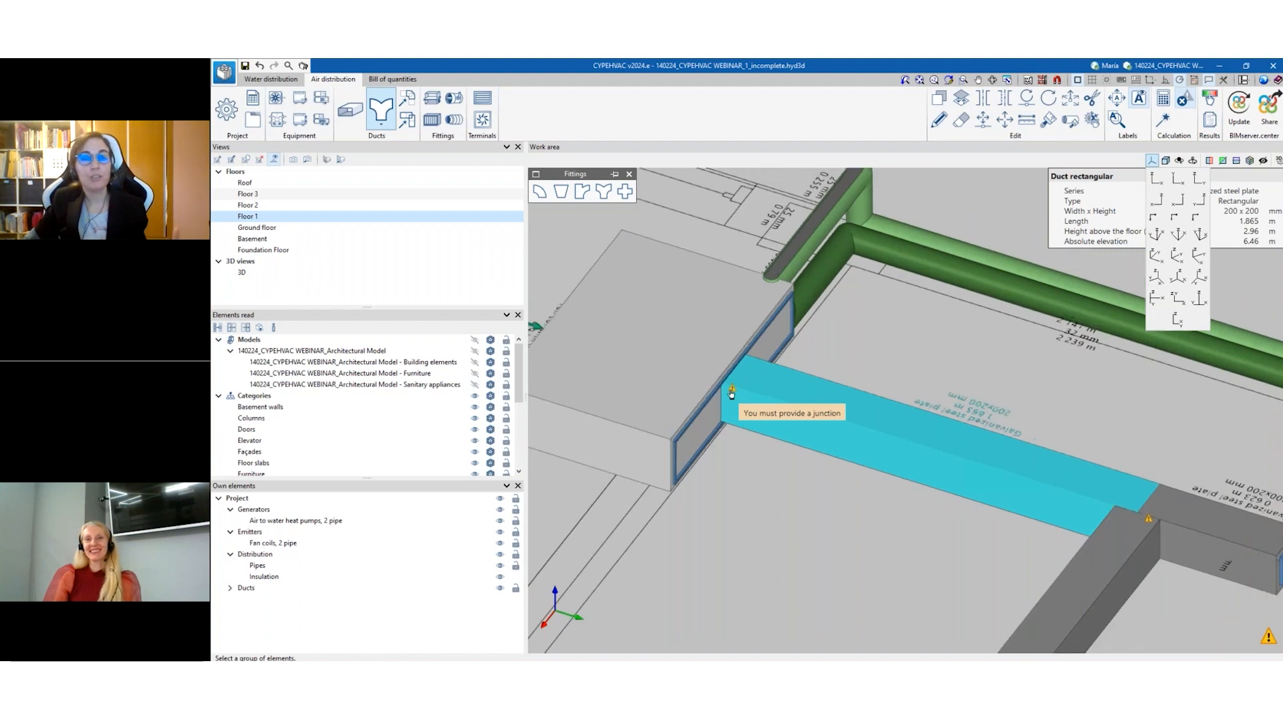
pyautogui.scroll(-5, 802, 446)
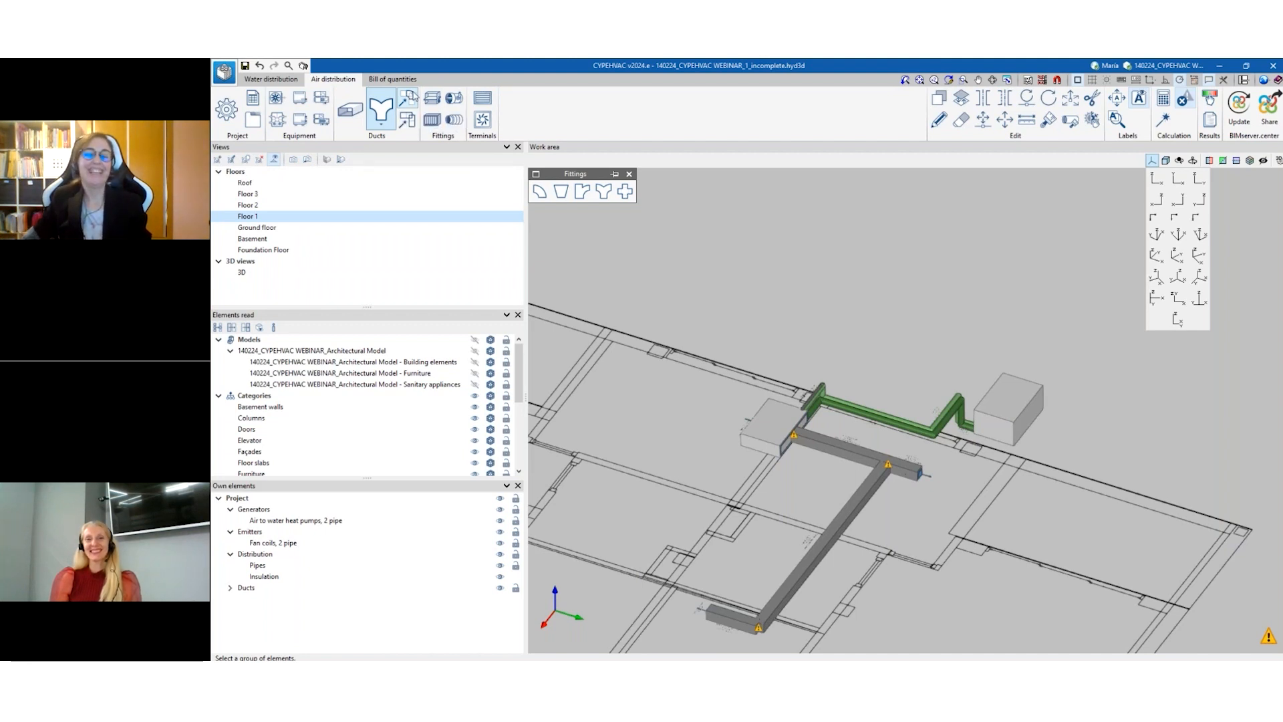
# Generate the fittings automatically for the whole supply duct network.
pyautogui.scroll(-1, 1035, 503)
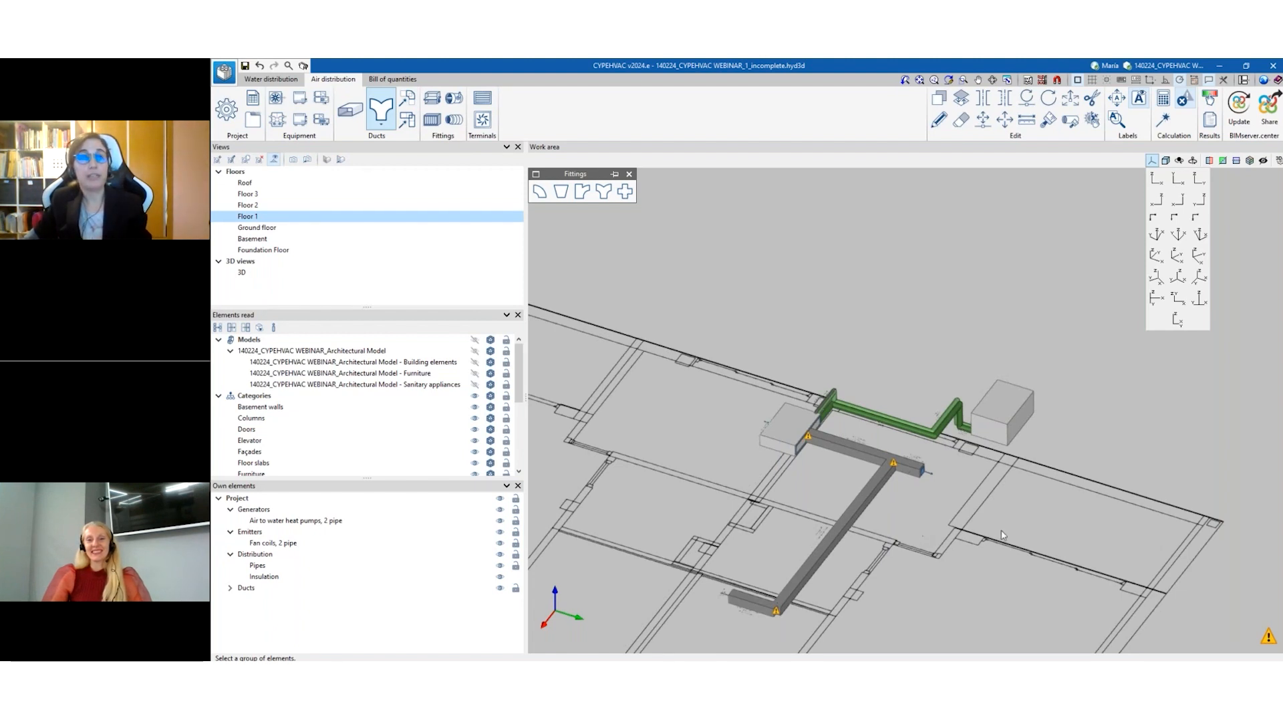
pyautogui.click(409, 100)
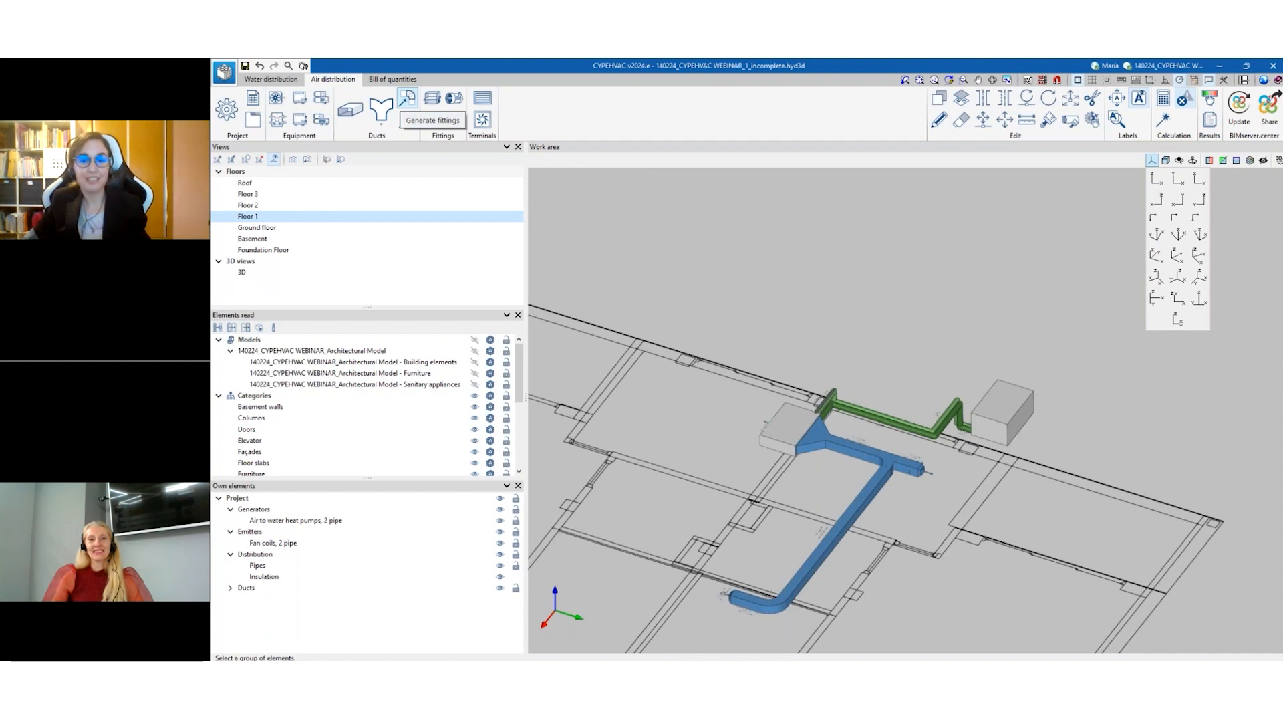
pyautogui.scroll(1, 802, 501)
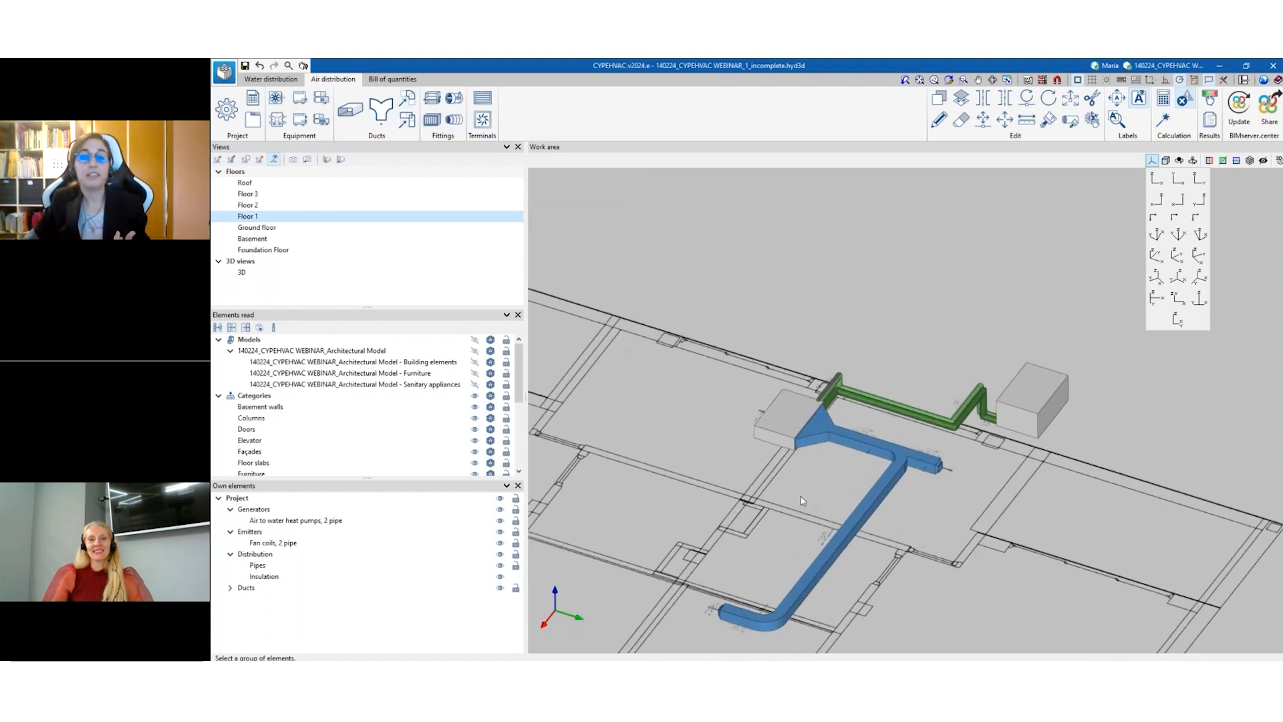
# Hide the axis orientation palette and examine the calculated data of the ducts and the elbow in 3D.
pyautogui.scroll(2, 802, 500)
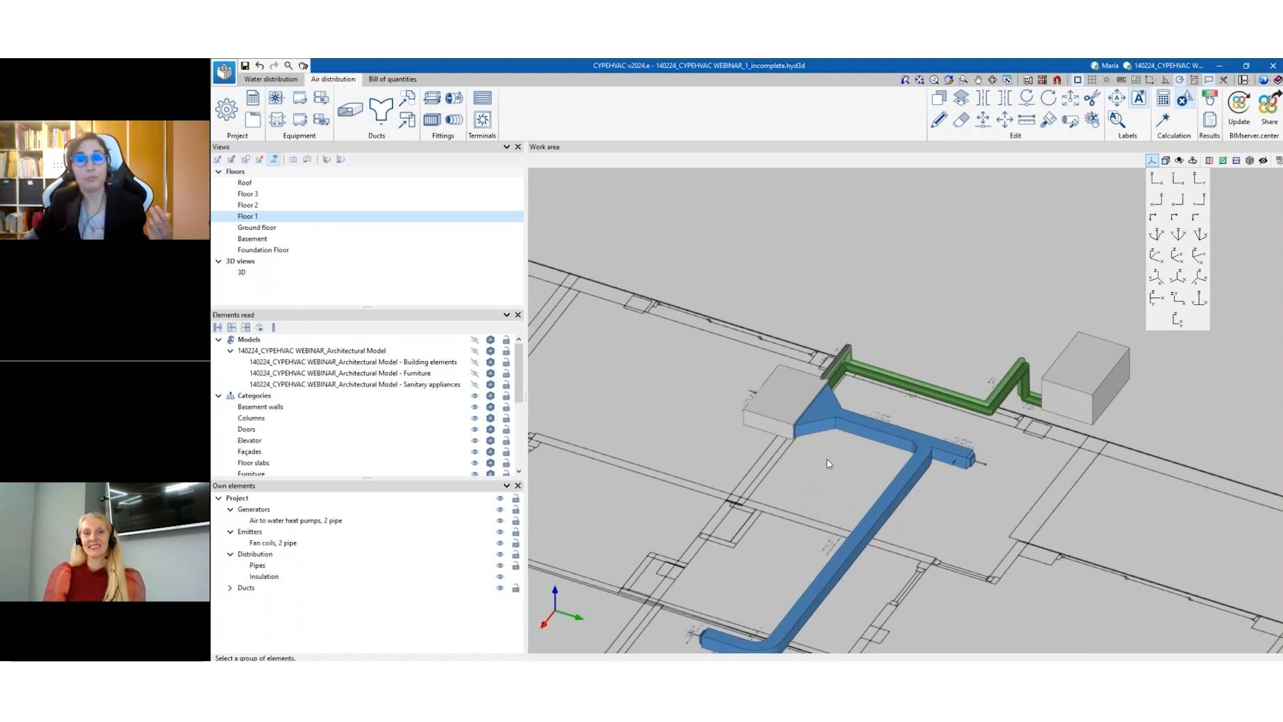
pyautogui.scroll(-2, 828, 462)
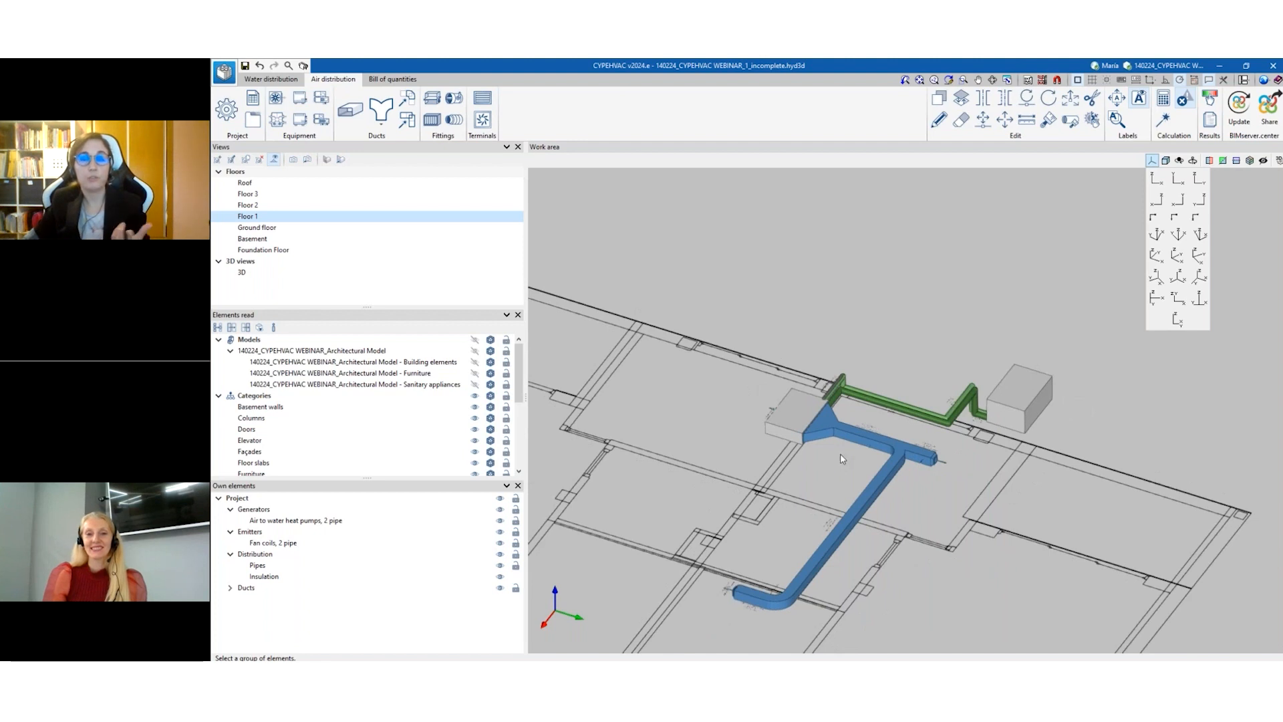
pyautogui.scroll(1, 844, 468)
pyautogui.scroll(1, 864, 470)
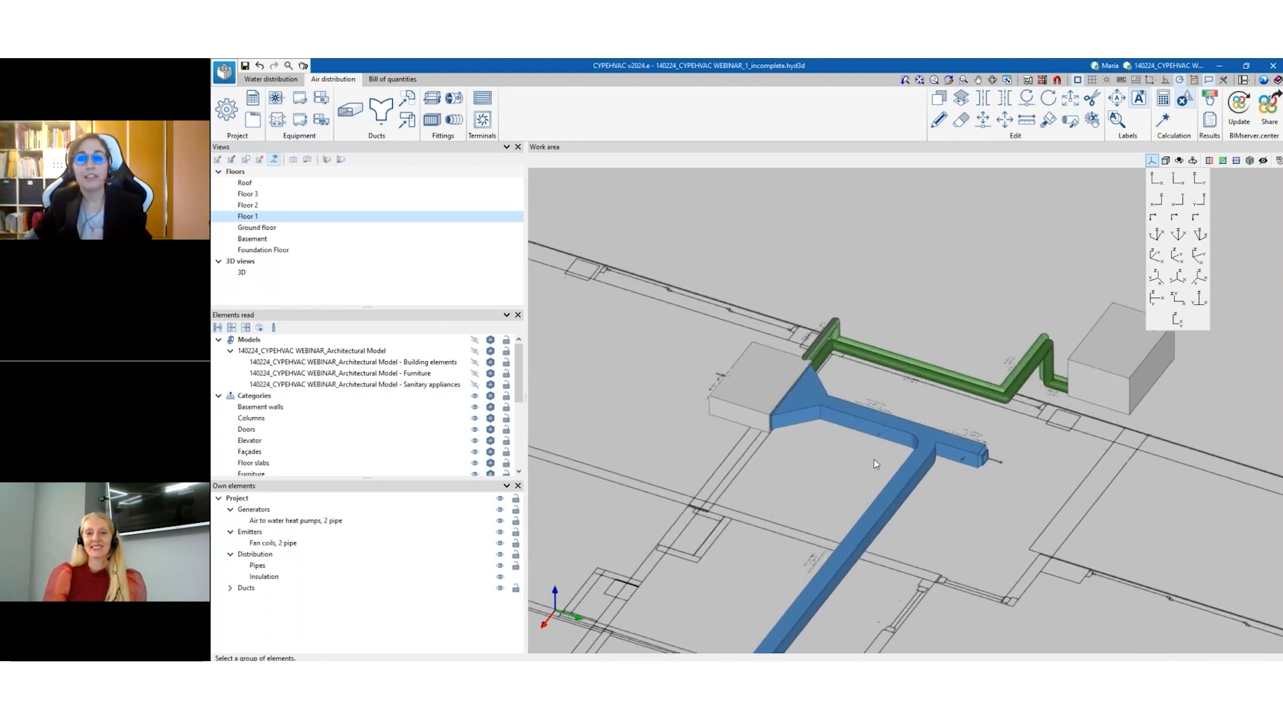
pyautogui.moveTo(932, 469)
pyautogui.scroll(-1, 969, 468)
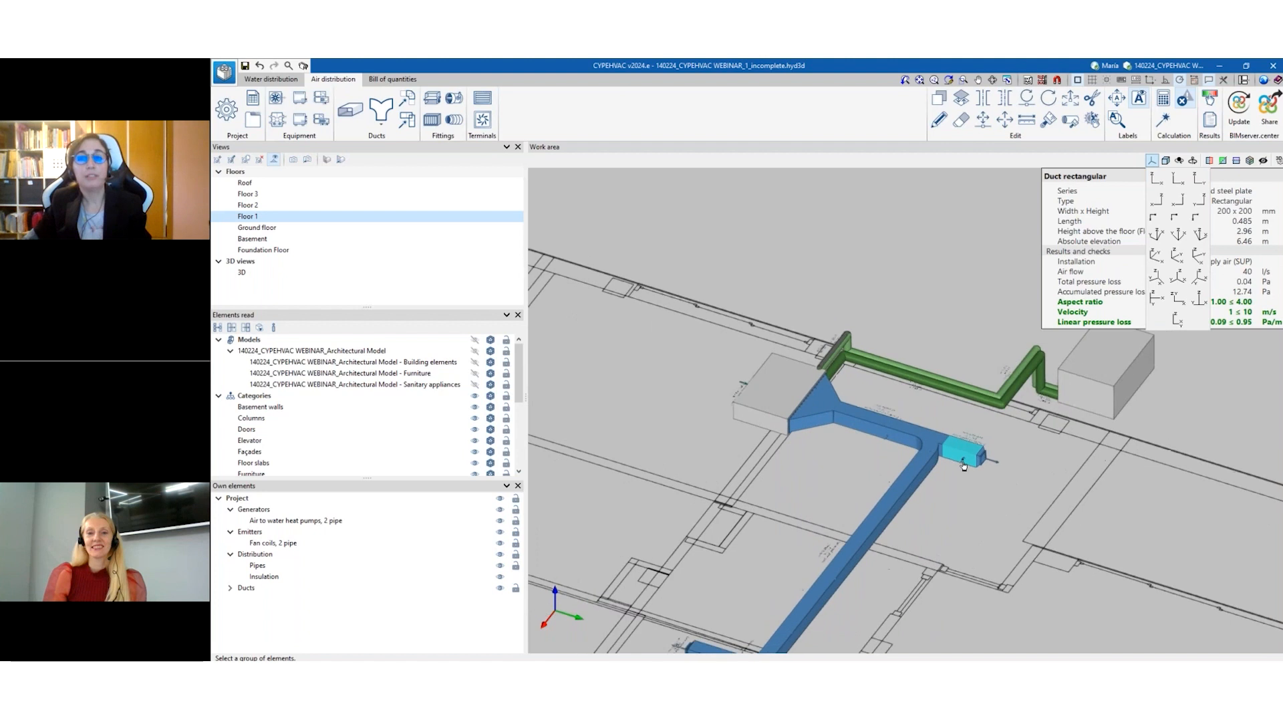
pyautogui.click(1151, 162)
pyautogui.scroll(5, 1200, 308)
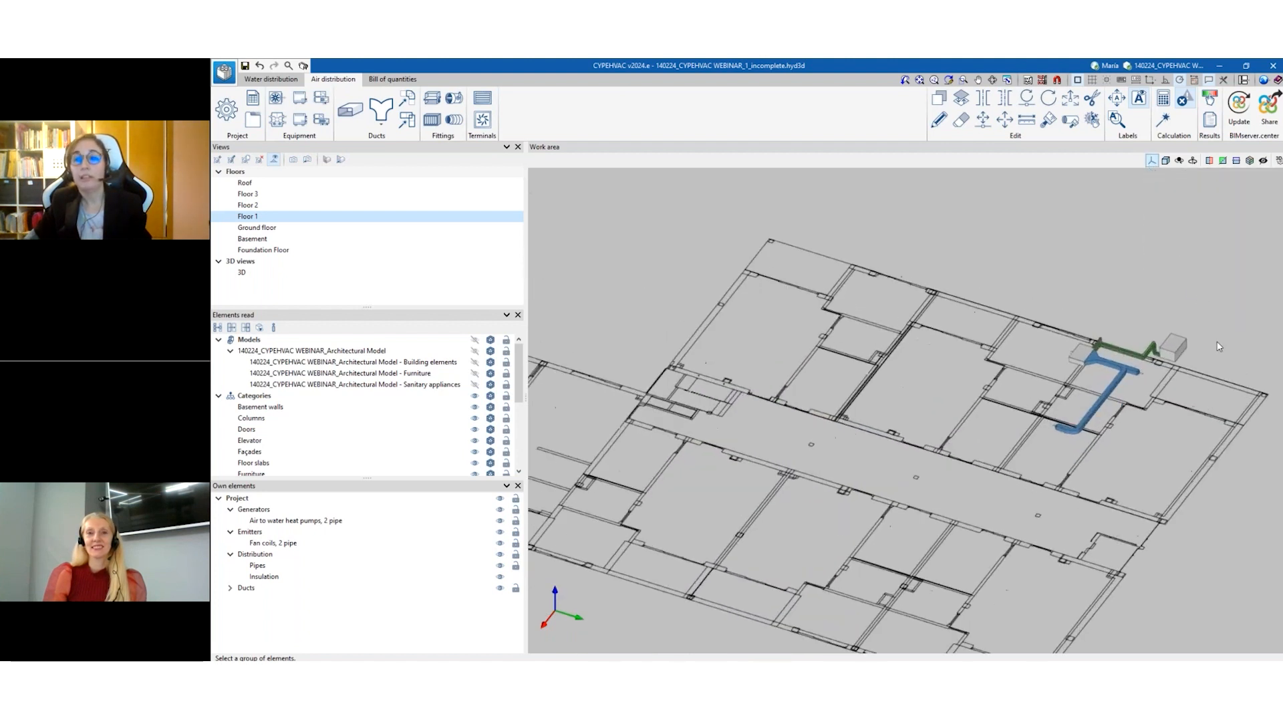
pyautogui.scroll(4, 962, 498)
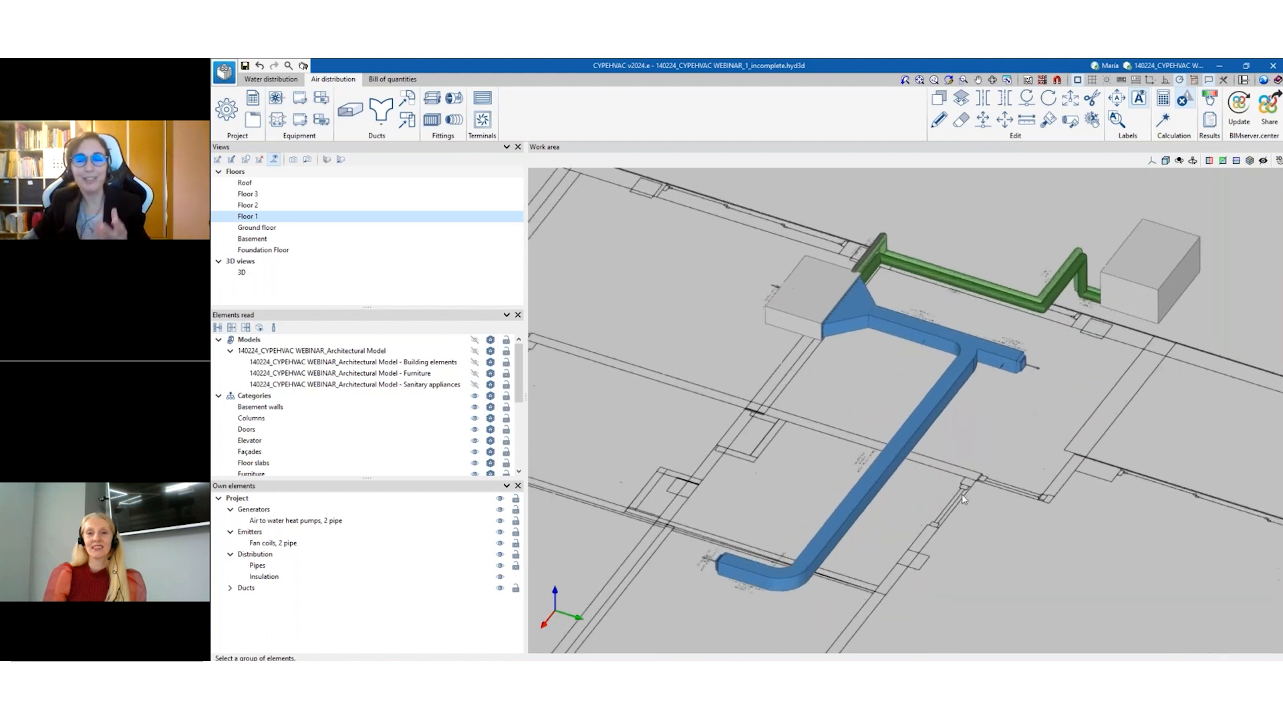
pyautogui.moveTo(698, 610)
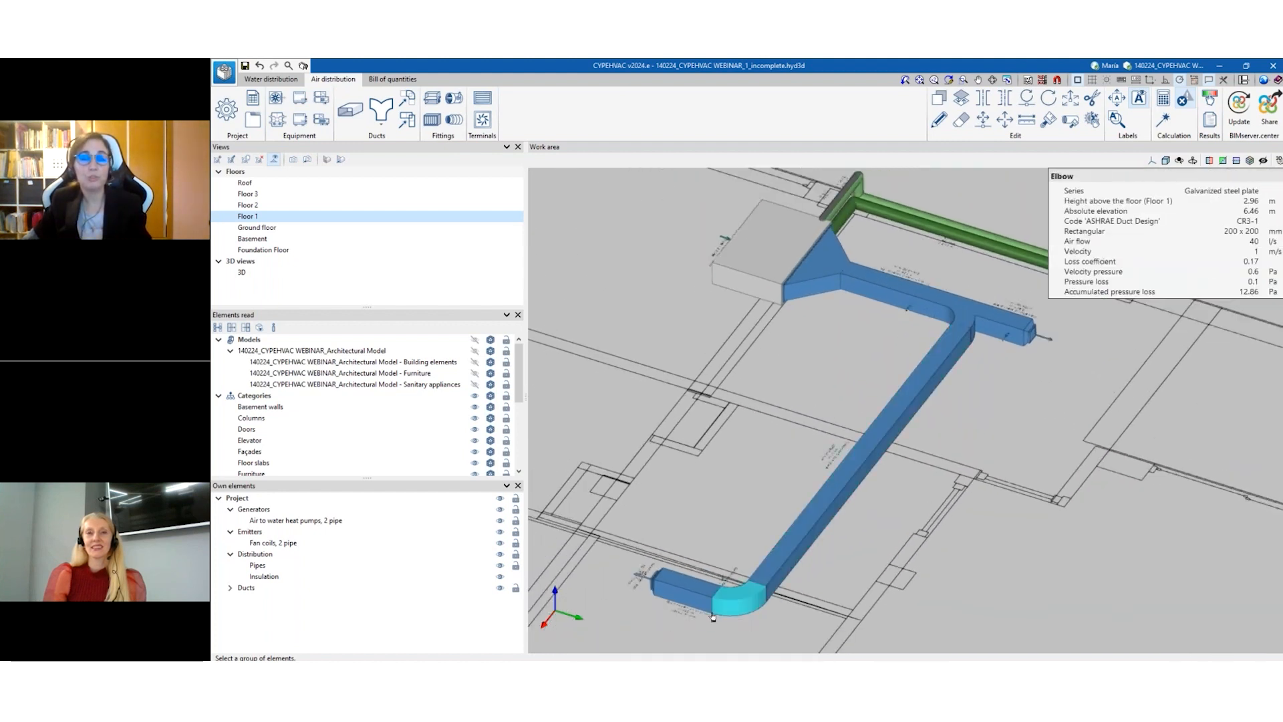
pyautogui.scroll(-3, 699, 610)
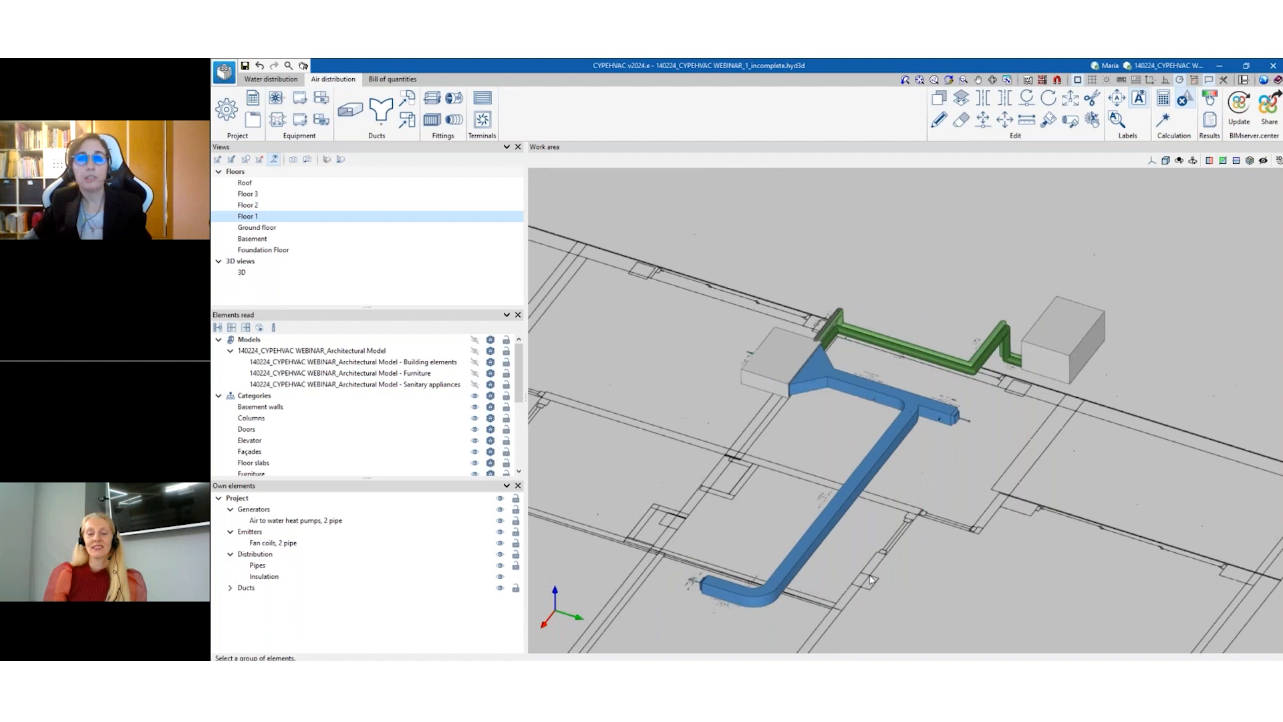
pyautogui.scroll(2, 871, 580)
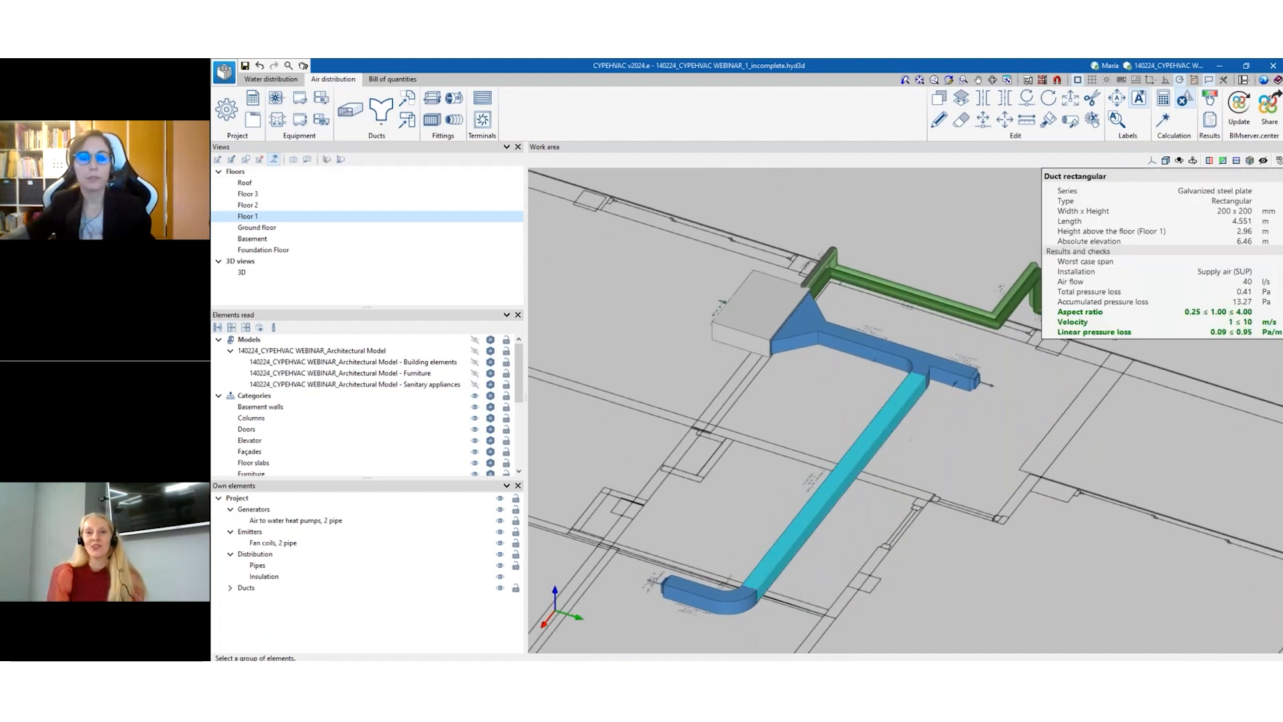